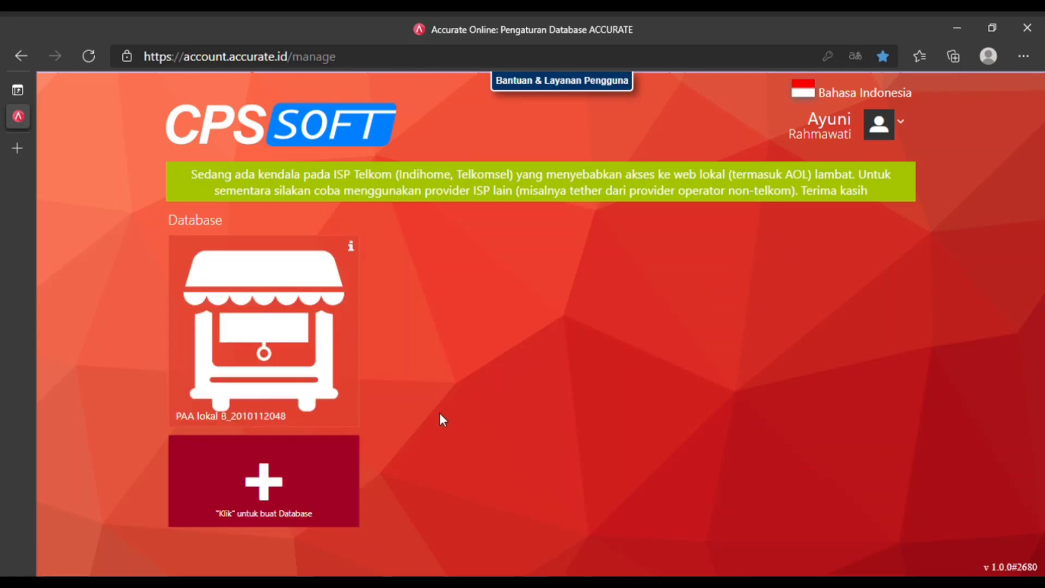
Create a database aliased 'PT Ice Hardware' with a green background and shop logo, and save it.
left_click(303, 487)
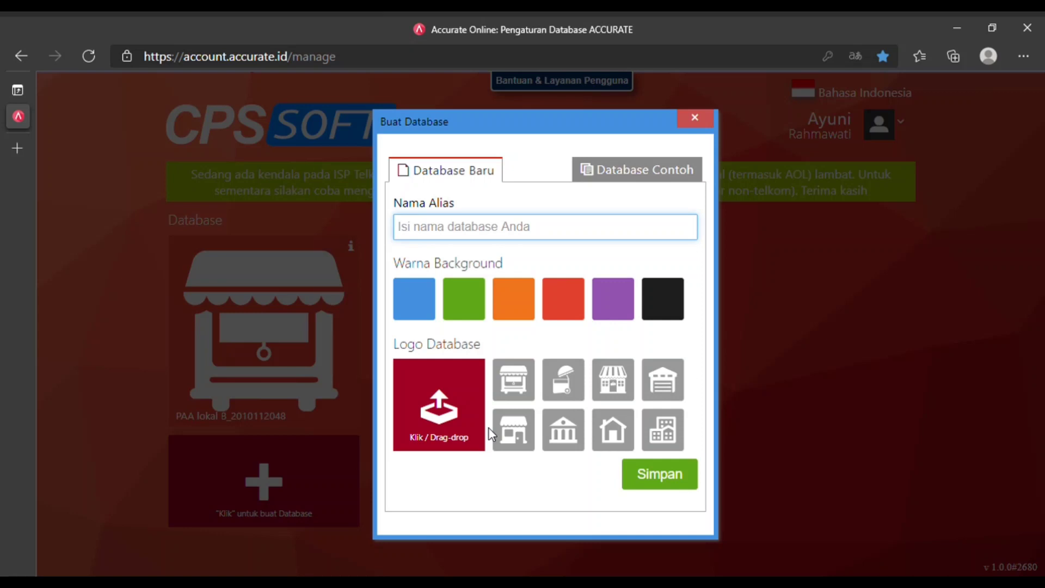
type("PT ")
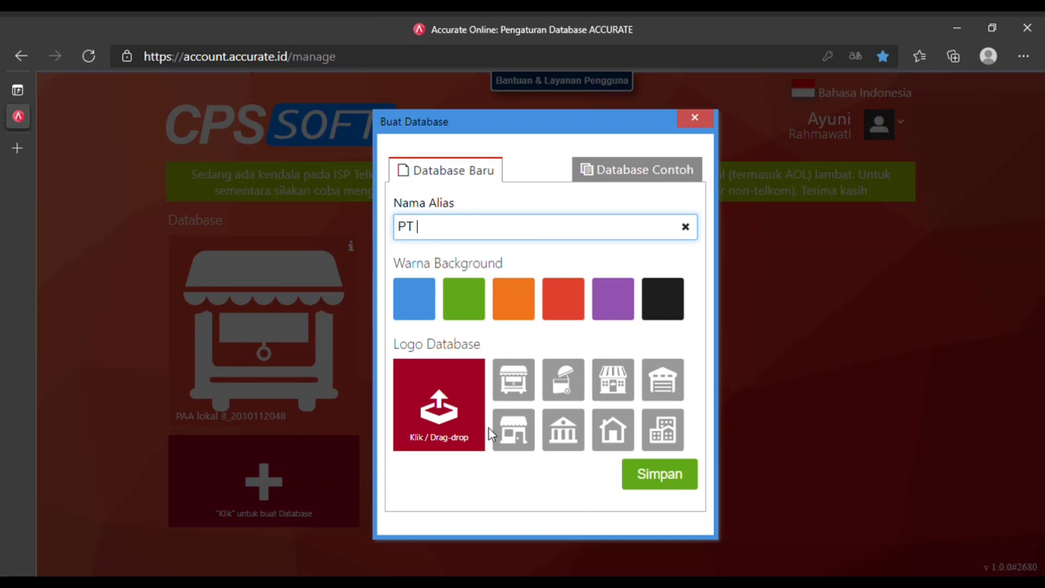
type("Ice Hardware")
left_click(472, 302)
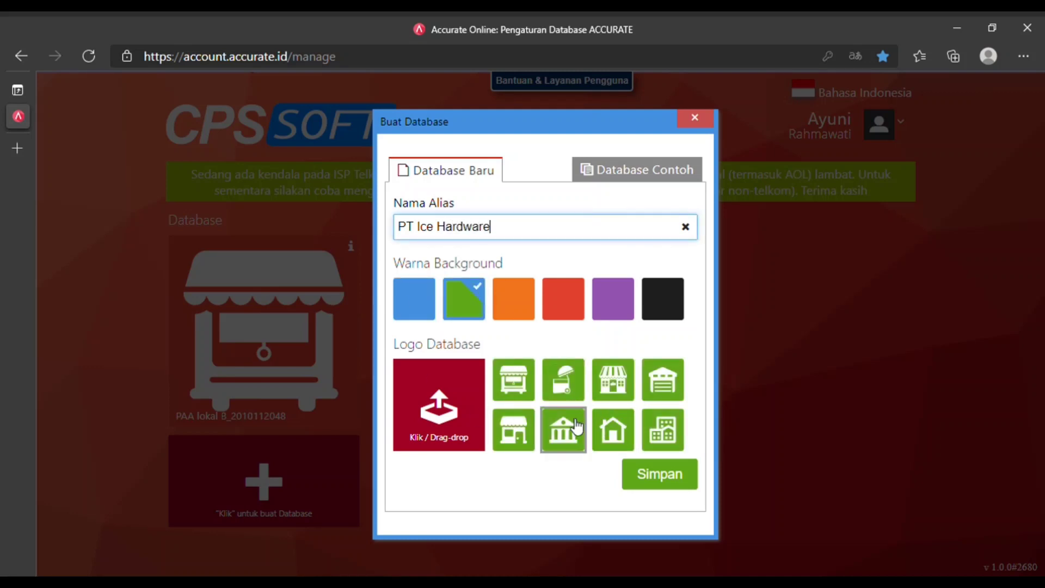
left_click(522, 433)
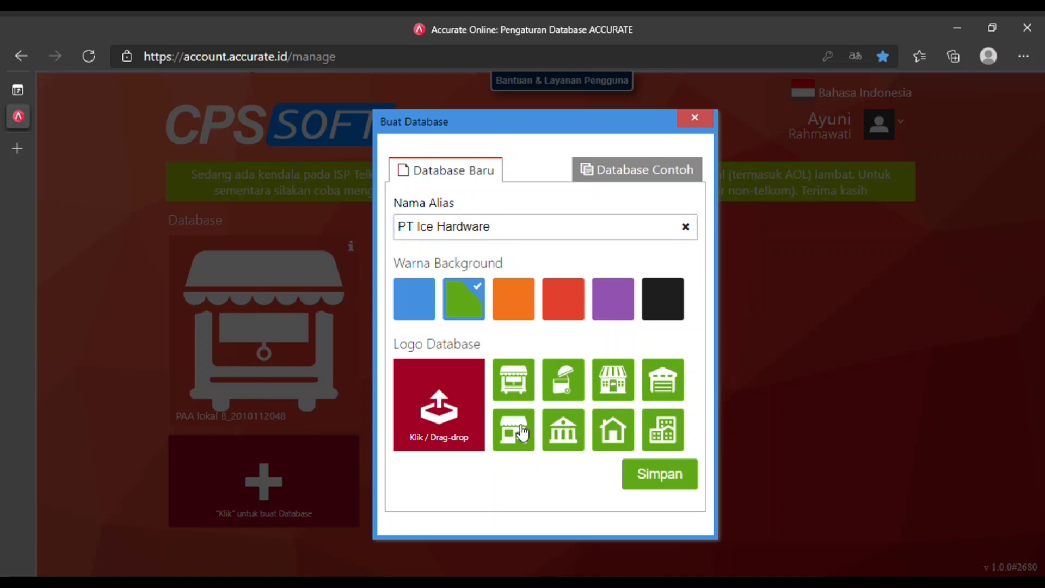
left_click(664, 482)
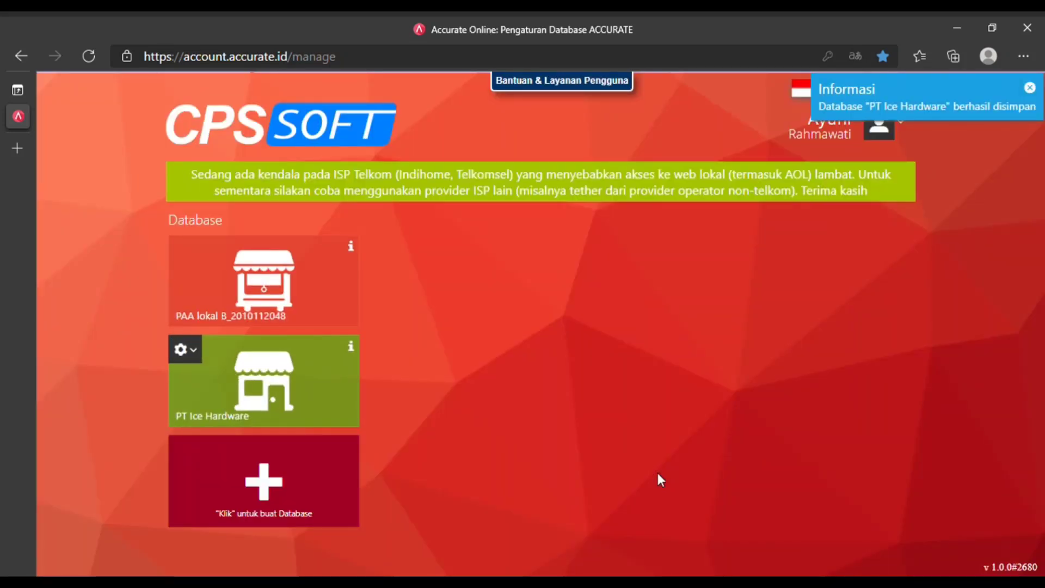
Open the PT Ice Hardware database tile from the database list.
left_click(286, 384)
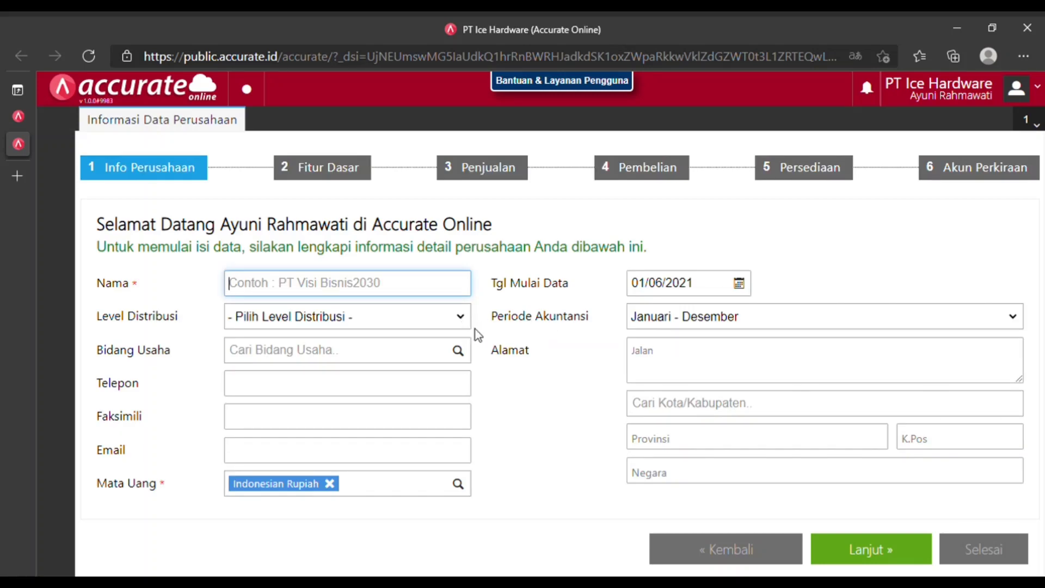
Name the company PT Ice Hardware, with Distributor level and Others (Lainnya) business field.
type("PT Ice")
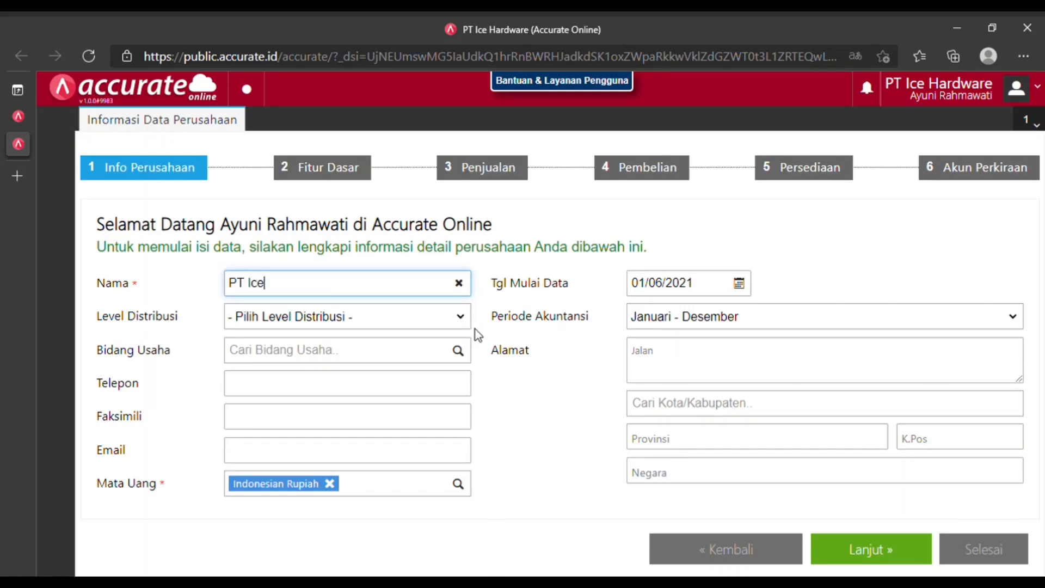
type(" Hardware")
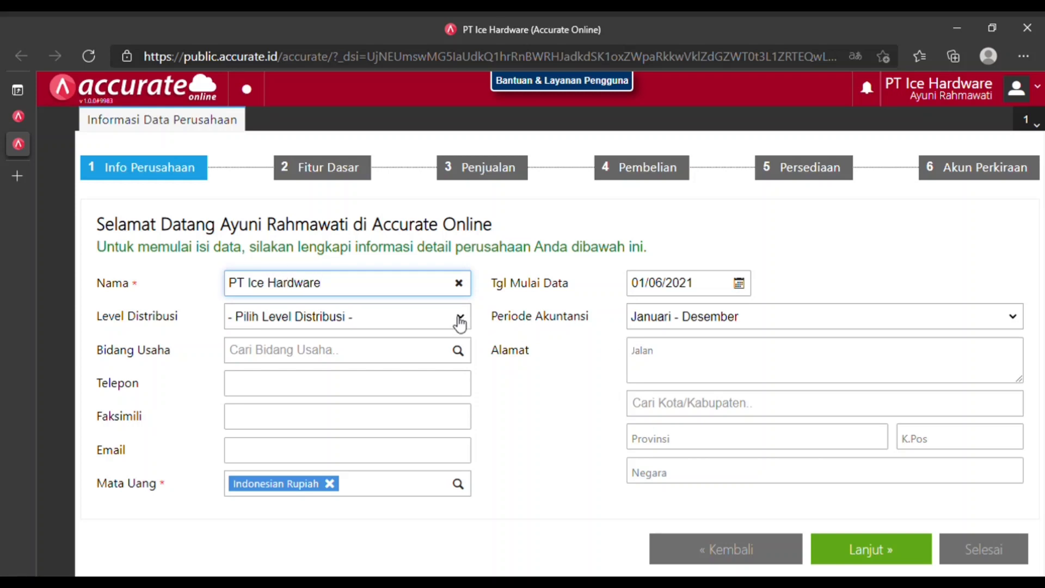
left_click(453, 326)
left_click(299, 365)
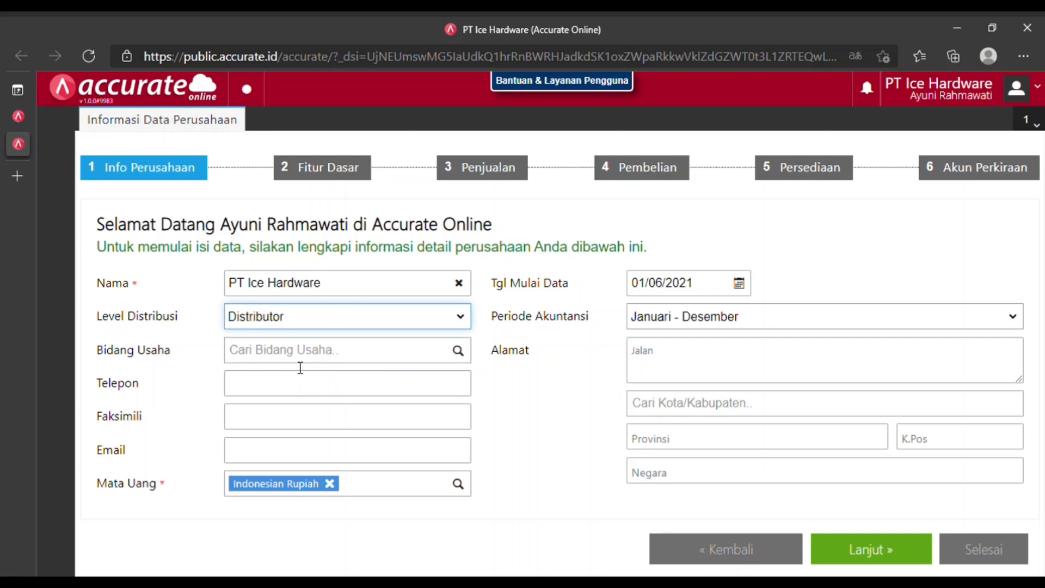
left_click(319, 360)
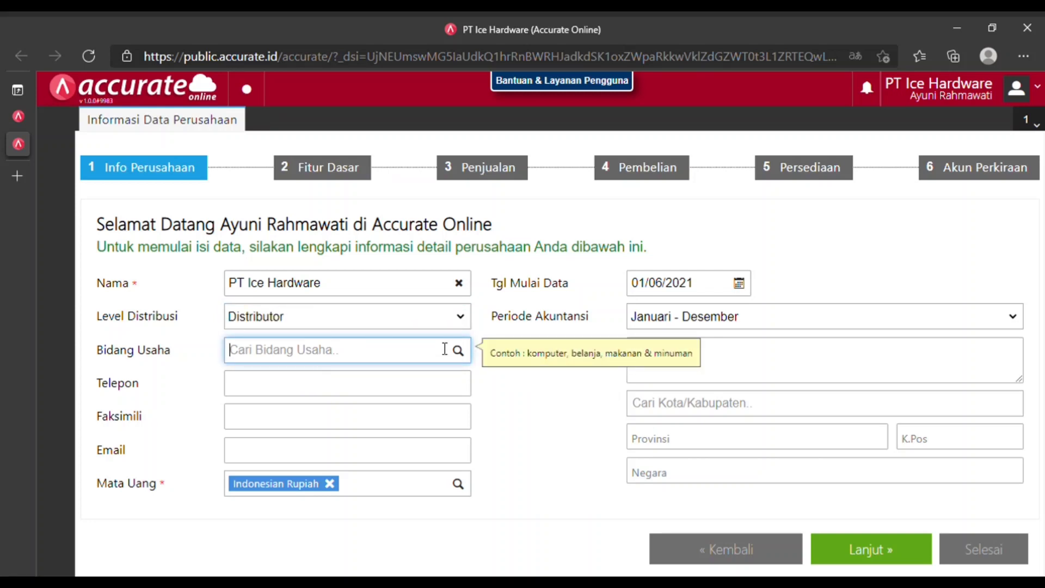
type("lainn")
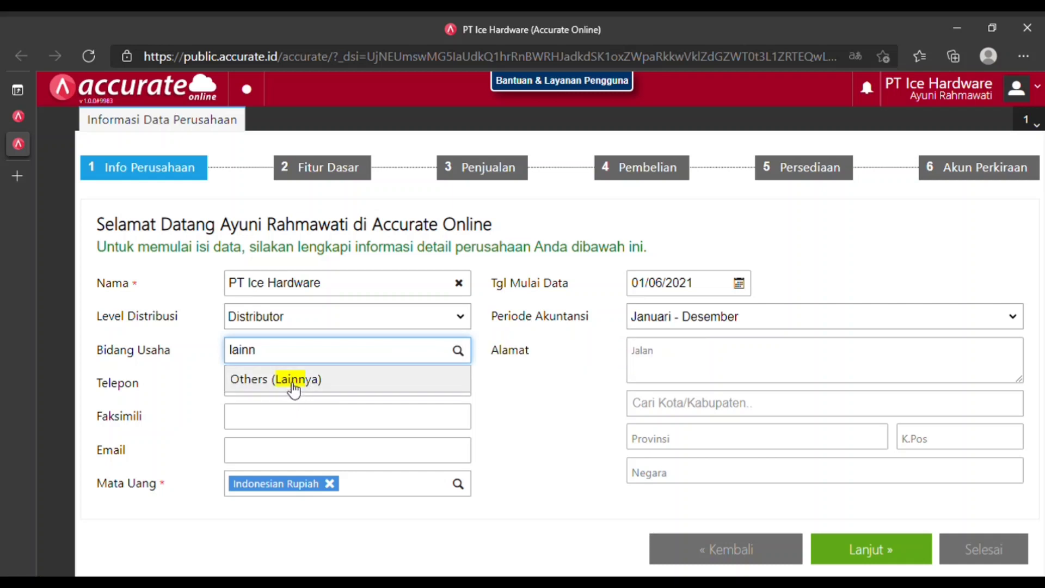
left_click(298, 381)
Fill in the company phone, fax number and e-mail address.
left_click(318, 392)
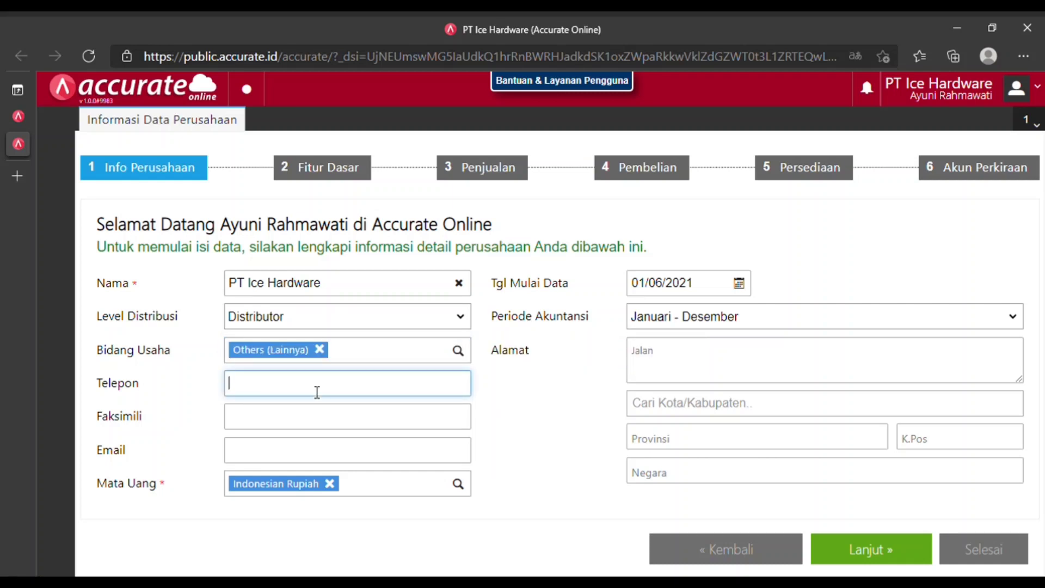
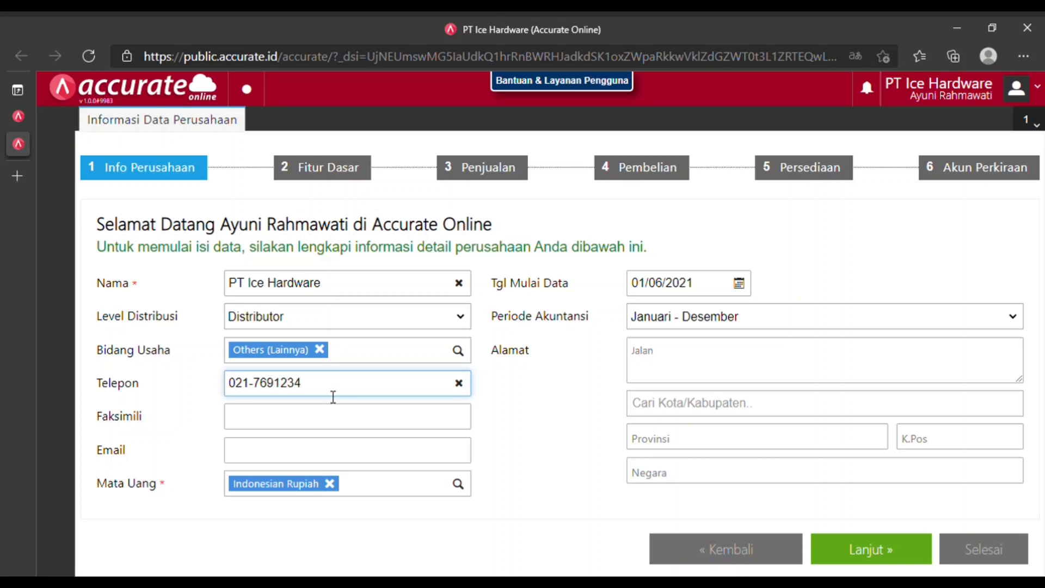
left_click(304, 427)
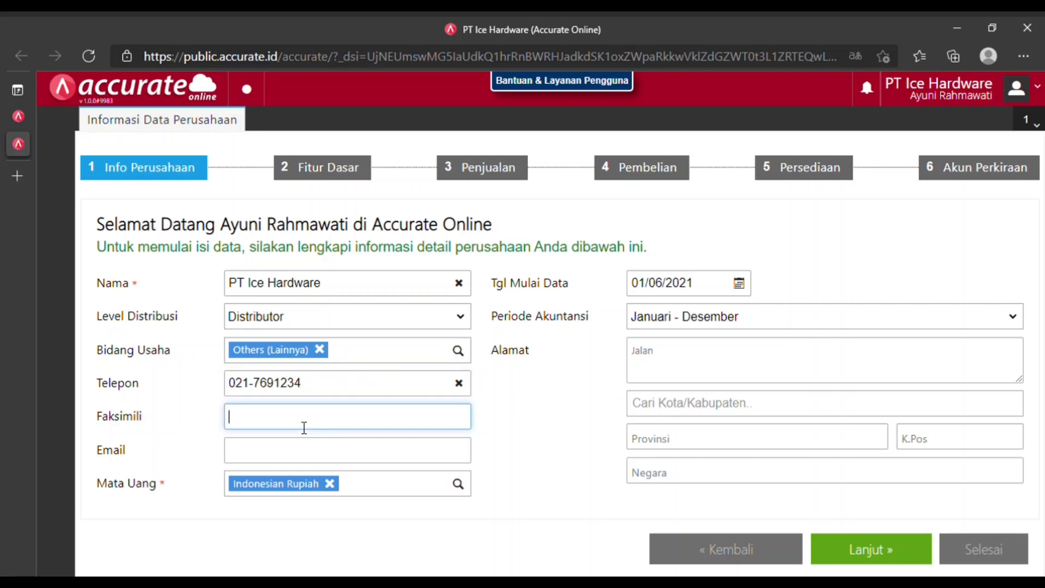
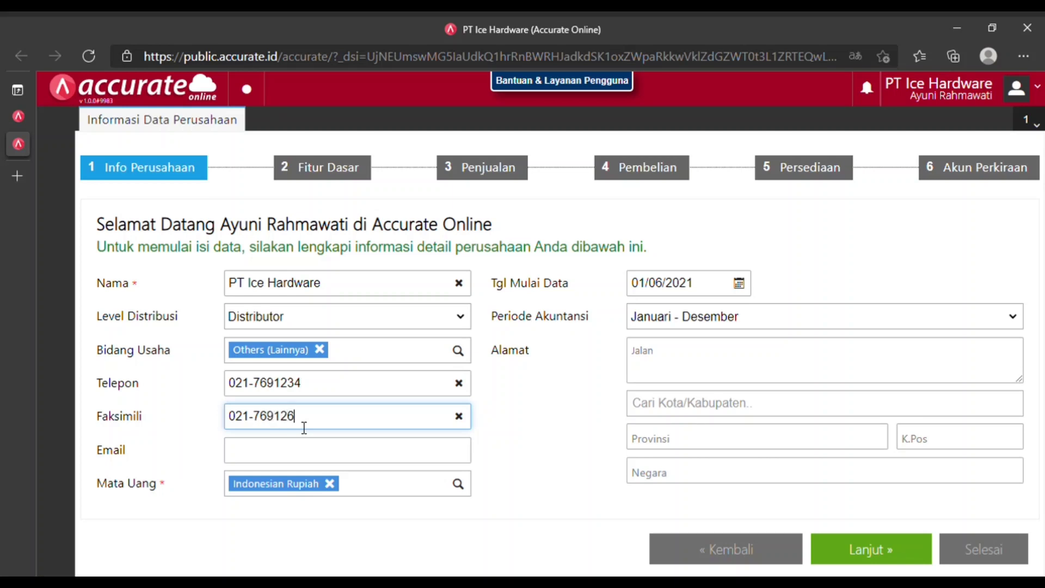
left_click(288, 458)
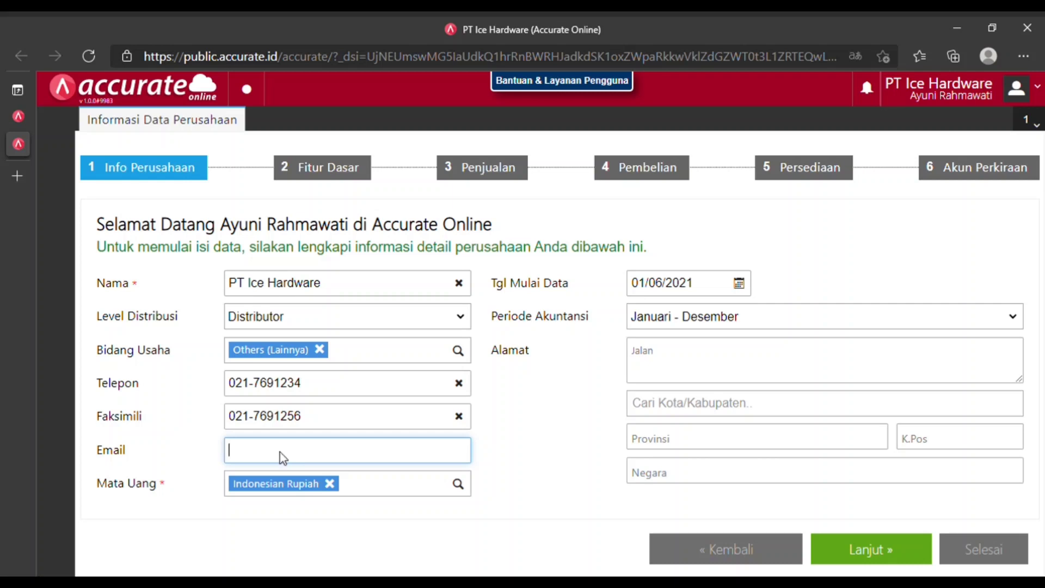
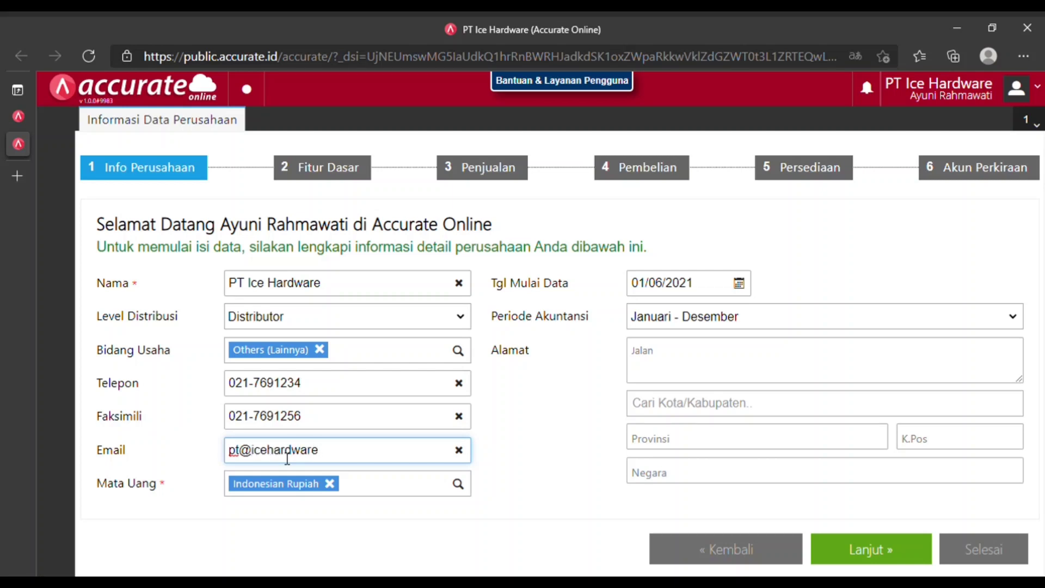
left_click(739, 284)
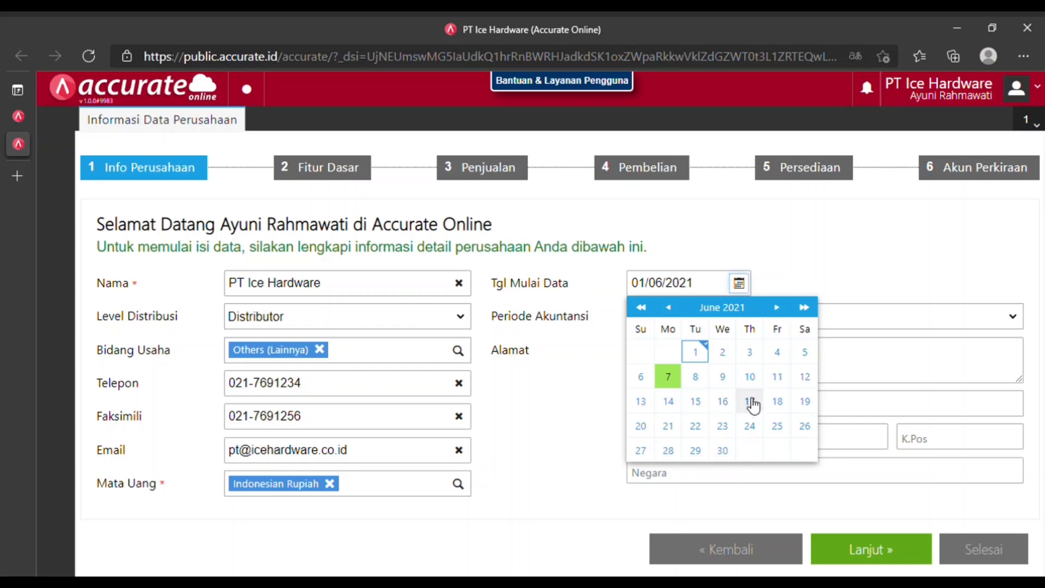
Set the data start date to 31/12/2020 and enter the company street address.
left_click(716, 291)
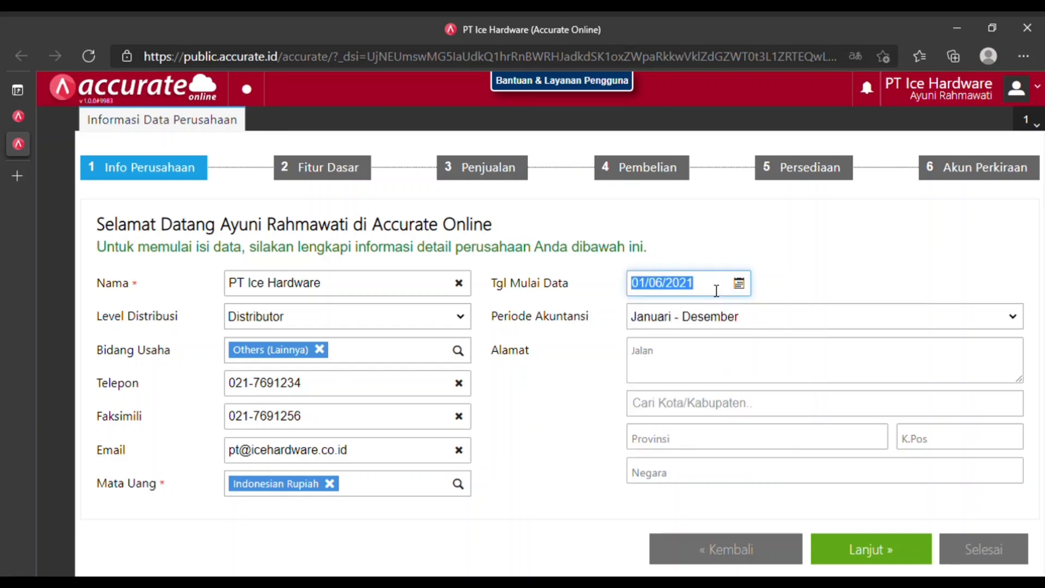
type("31/")
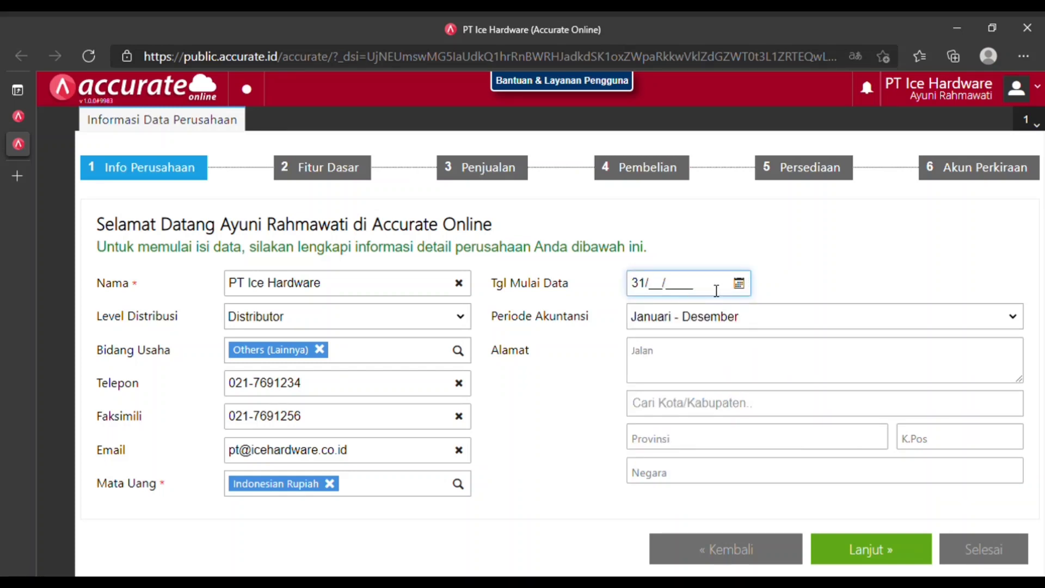
type("12/2020")
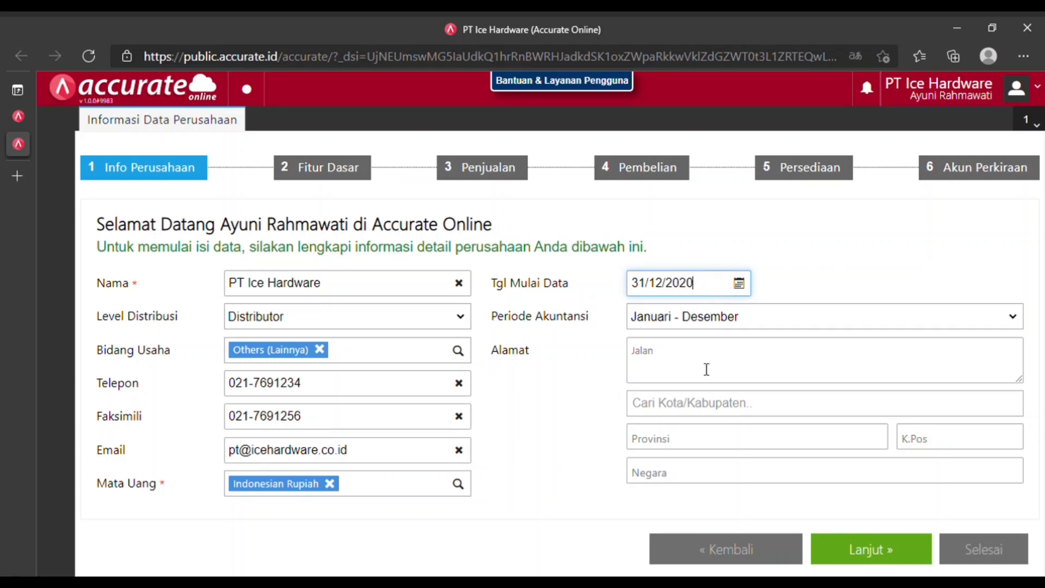
left_click(707, 369)
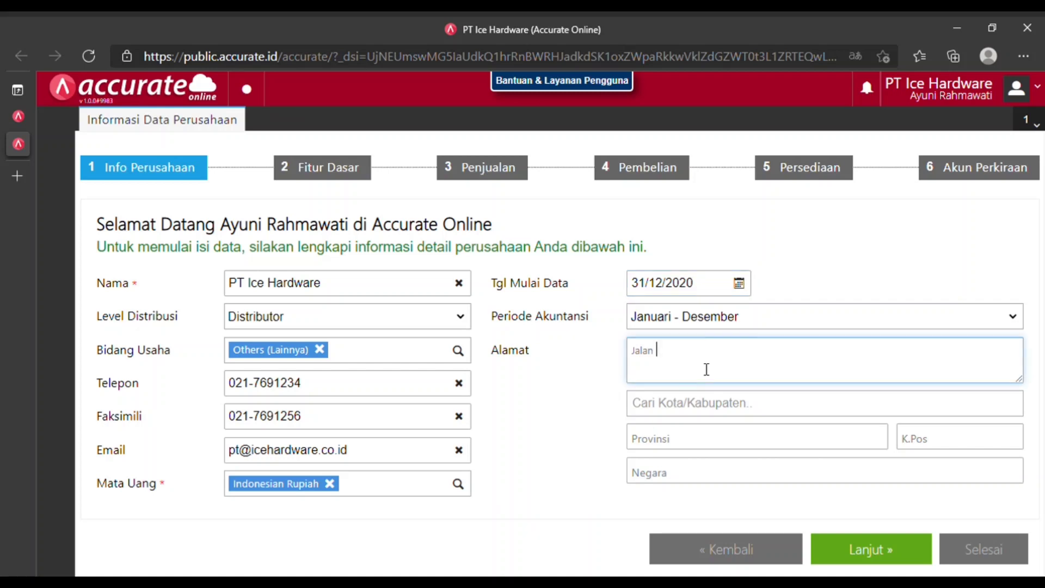
key("BackSpace")
key("BackSpace")
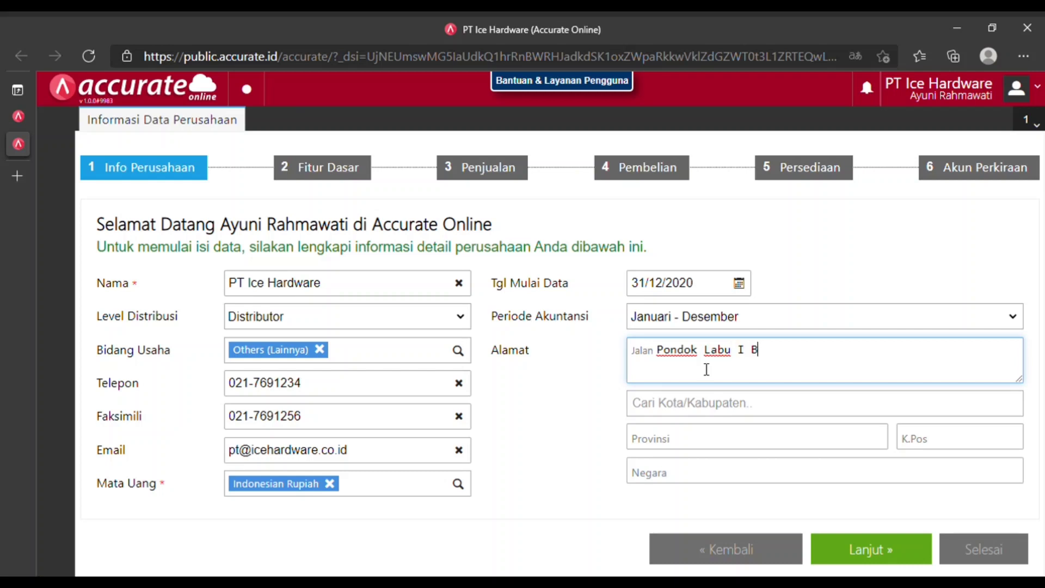
left_click(555, 405)
Set the city to Kota Administrasi Jakarta Selatan and the postal code to 14340.
left_click(708, 407)
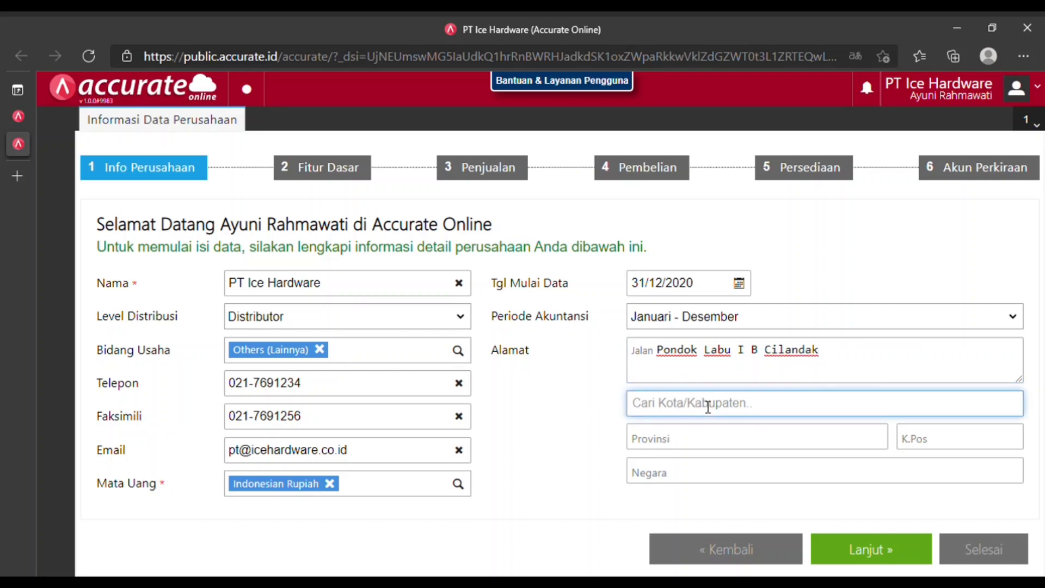
type("Jkaart")
key("BackSpace")
key("BackSpace")
key("BackSpace")
key("BackSpace")
key("BackSpace")
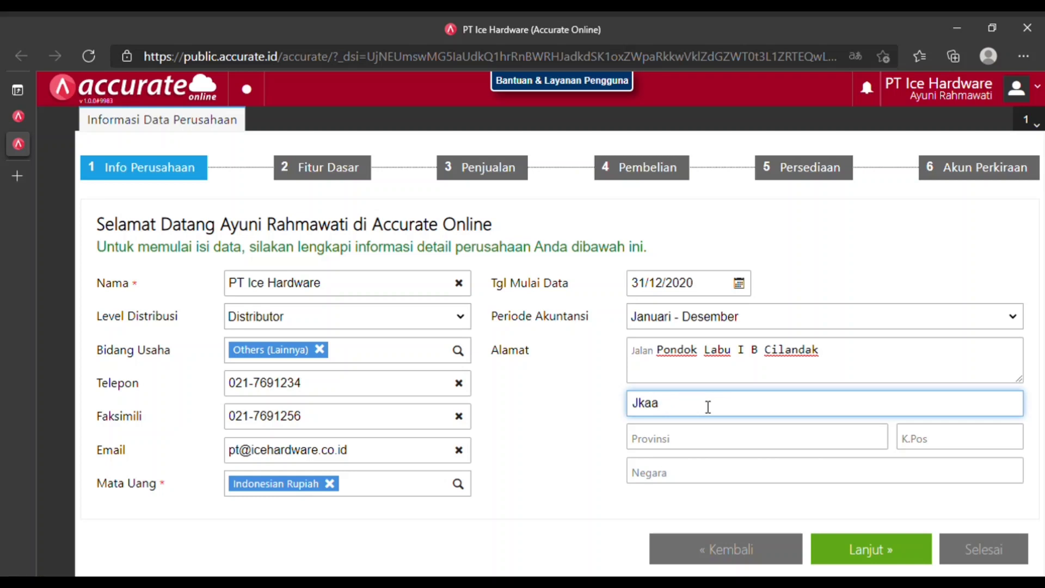
type("akarta Selatan")
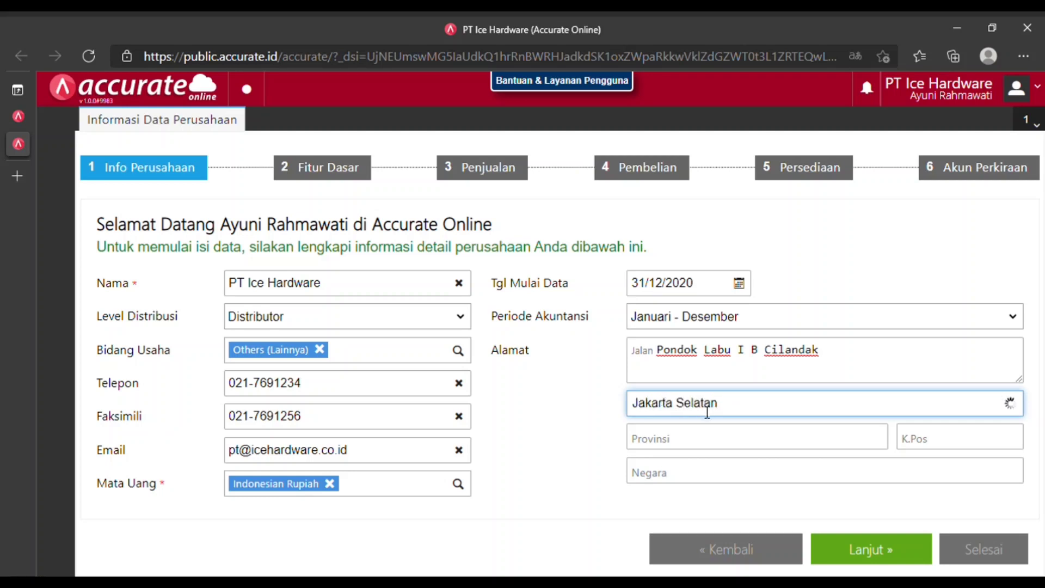
left_click(732, 446)
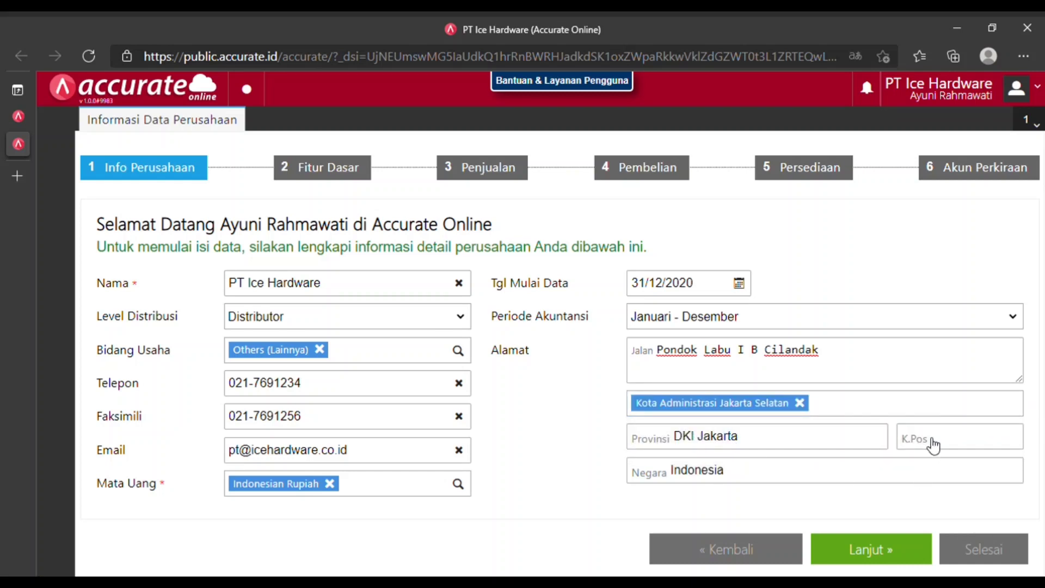
left_click(962, 450)
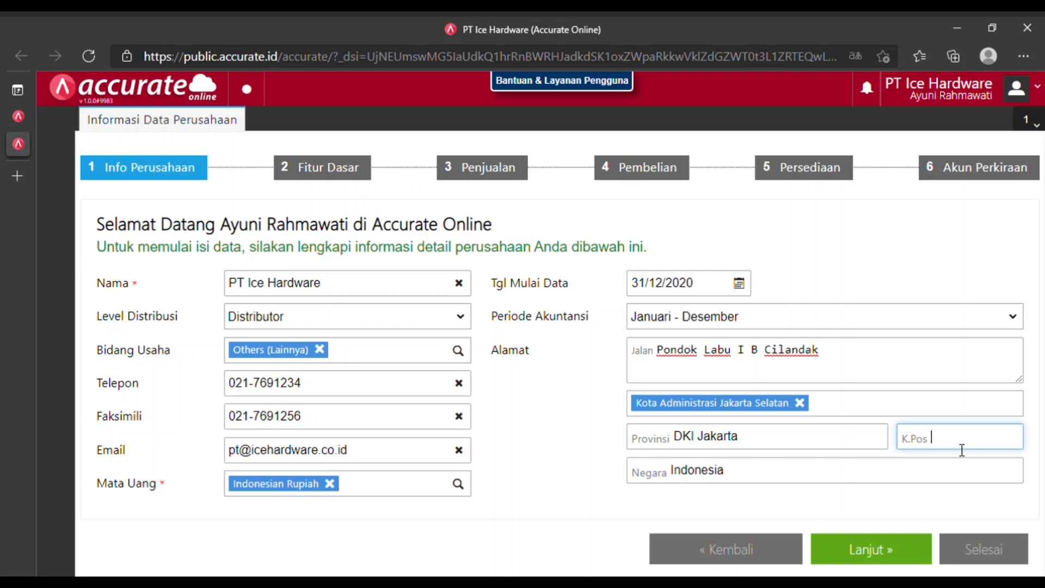
type("14340")
Enable foreign currency with Singapore Dollar, PPN and fixed-asset recording as basic features.
left_click(872, 560)
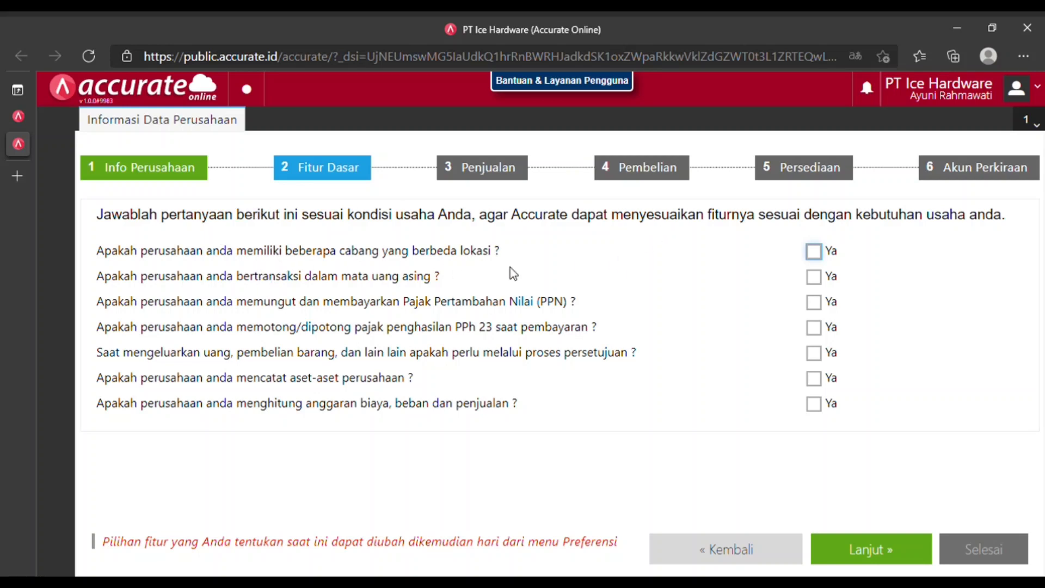
left_click(828, 284)
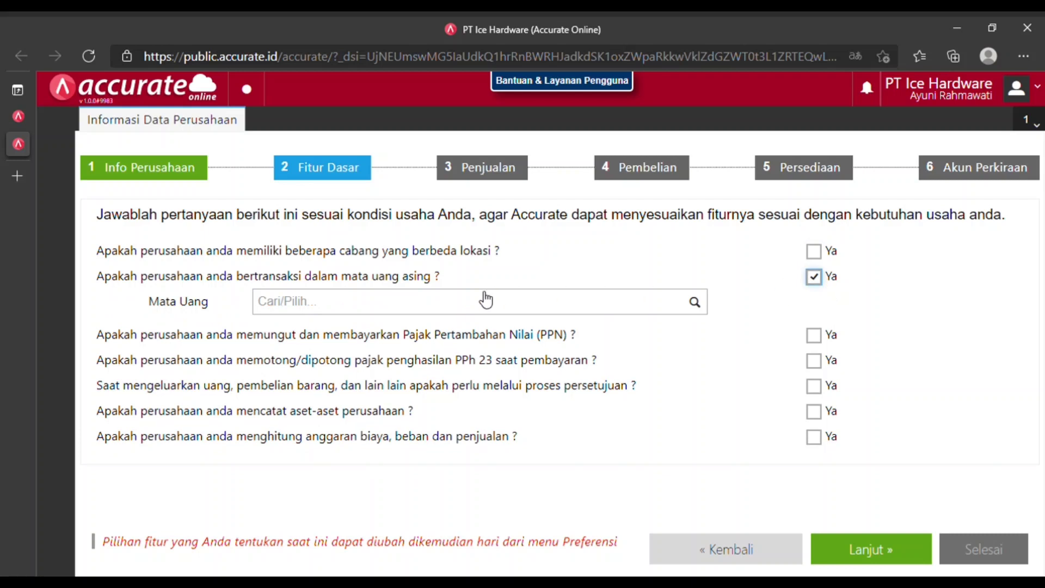
left_click(467, 304)
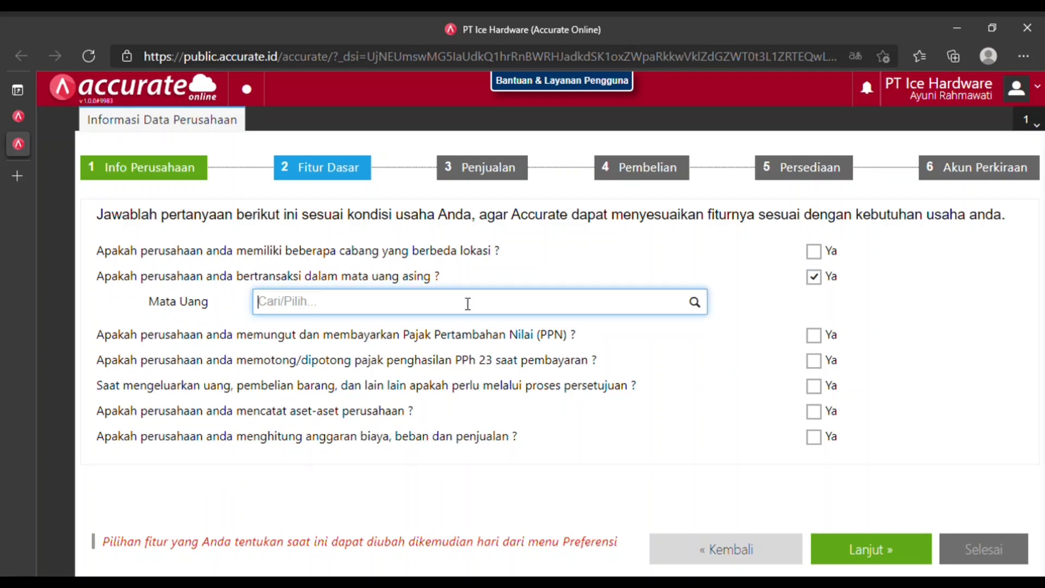
type("sgd")
left_click(374, 329)
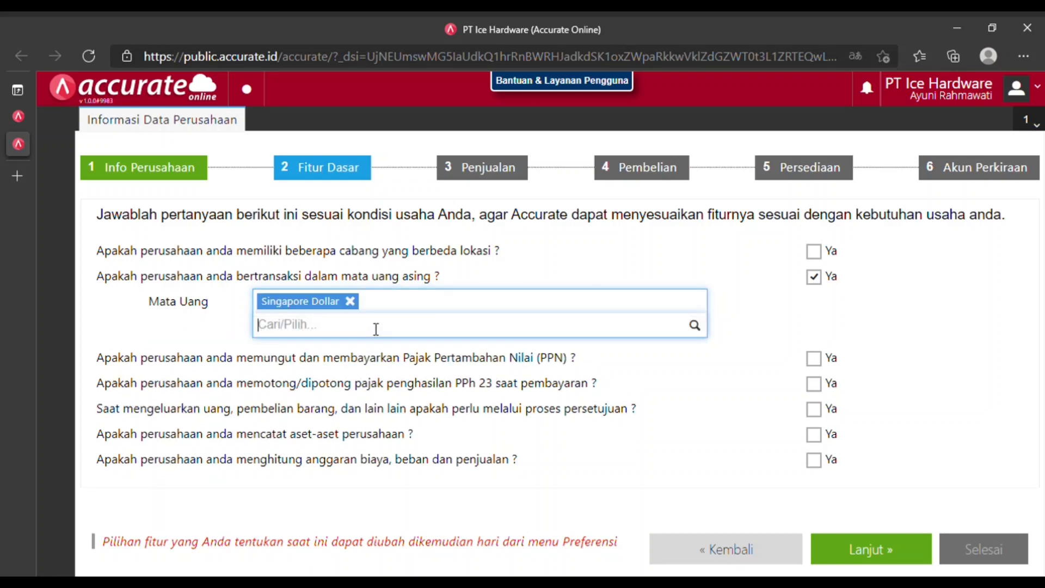
left_click(823, 365)
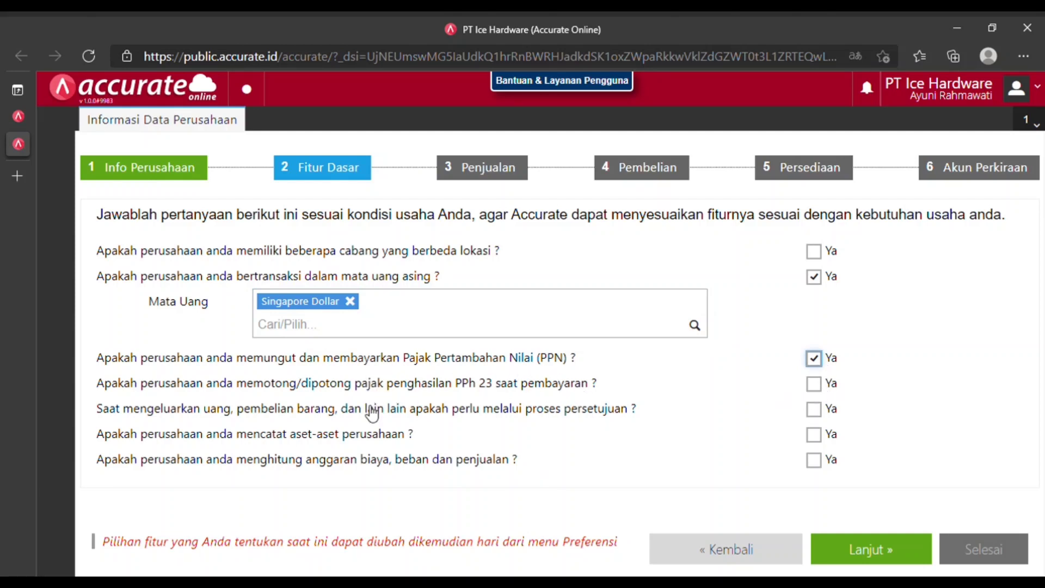
left_click(823, 440)
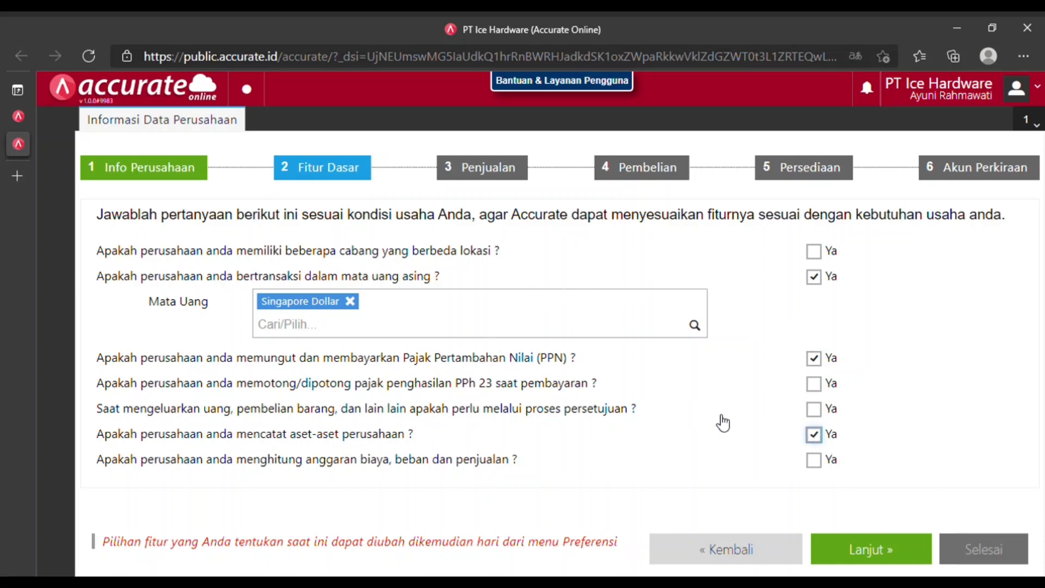
left_click(887, 561)
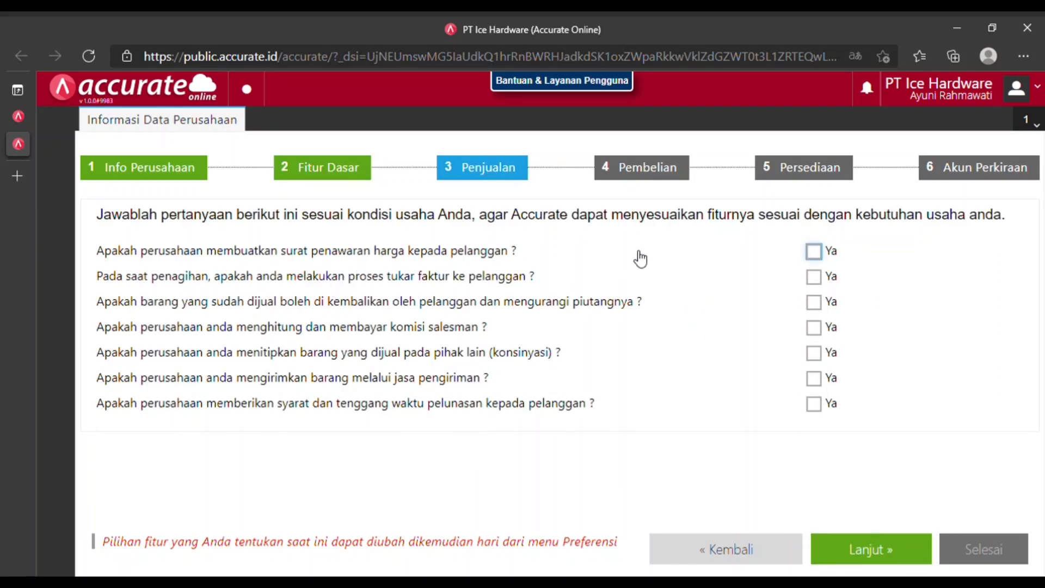
Enable quotations, sales returns, salesman commission, shipping and customer payment terms.
left_click(814, 252)
left_click(813, 302)
left_click(822, 330)
left_click(820, 379)
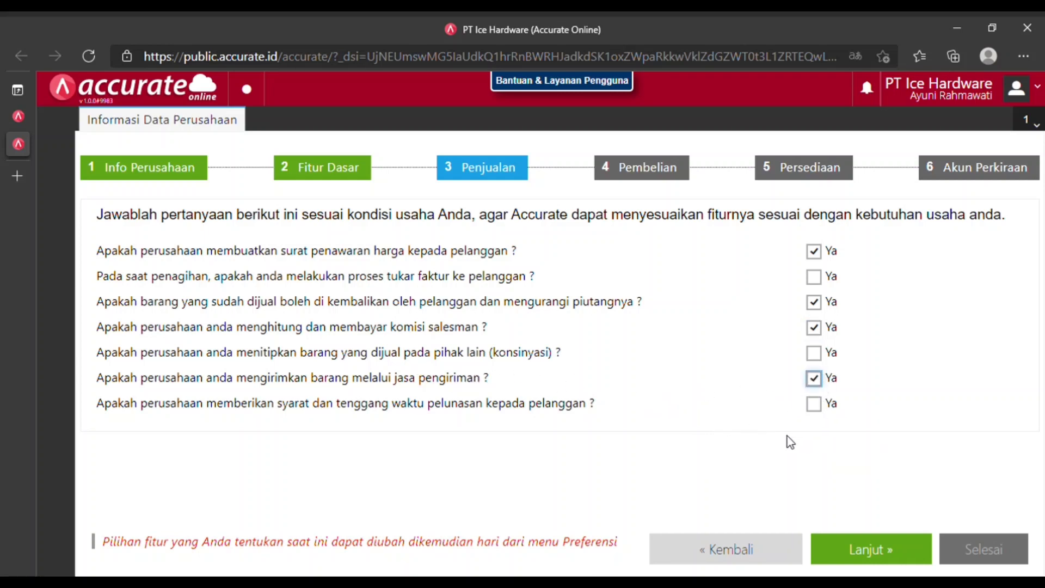
left_click(816, 414)
left_click(859, 565)
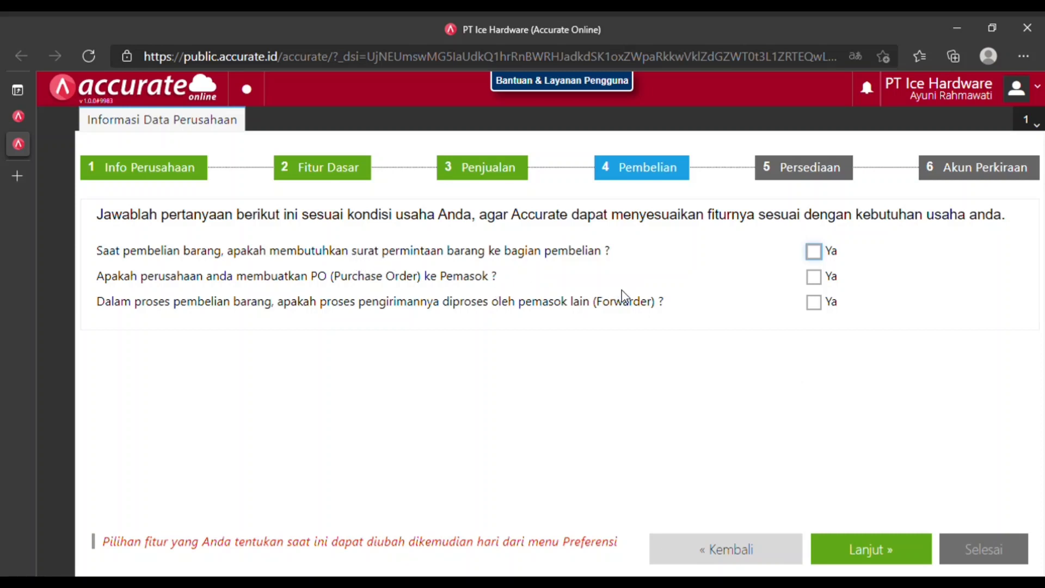
Enable purchase requests, purchase orders, forwarder shipping, then production/assembly with FIFO costing.
left_click(824, 260)
left_click(815, 279)
left_click(818, 306)
left_click(875, 545)
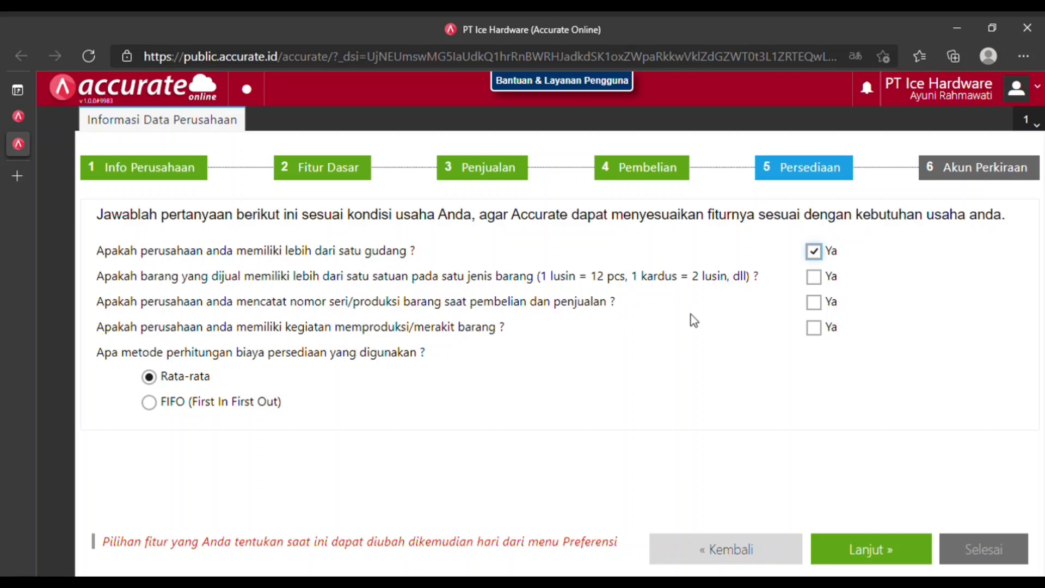
left_click(830, 332)
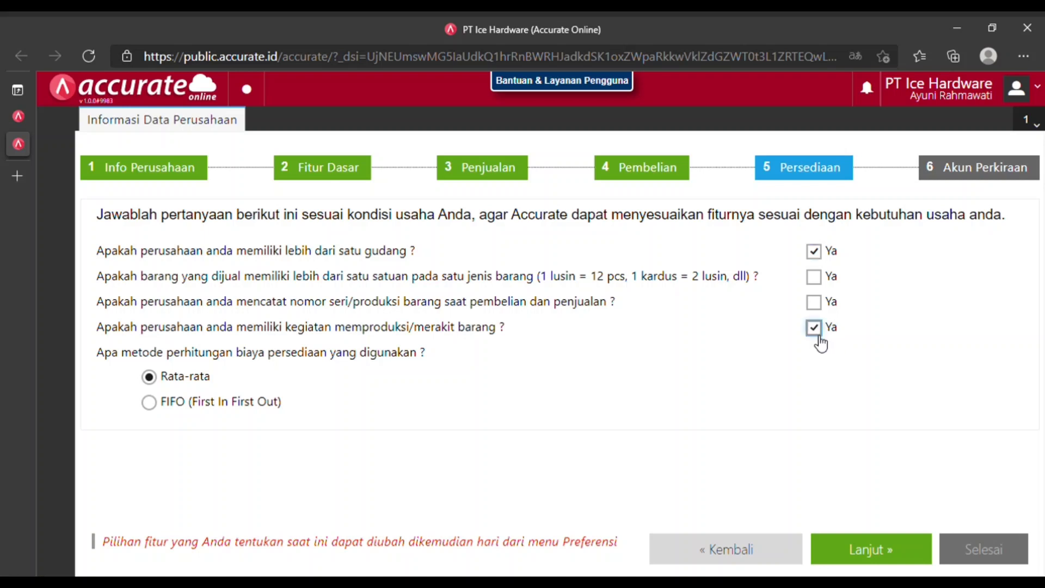
left_click(207, 413)
Turn off automatic chart-of-accounts creation and finish the setup wizard.
left_click(873, 551)
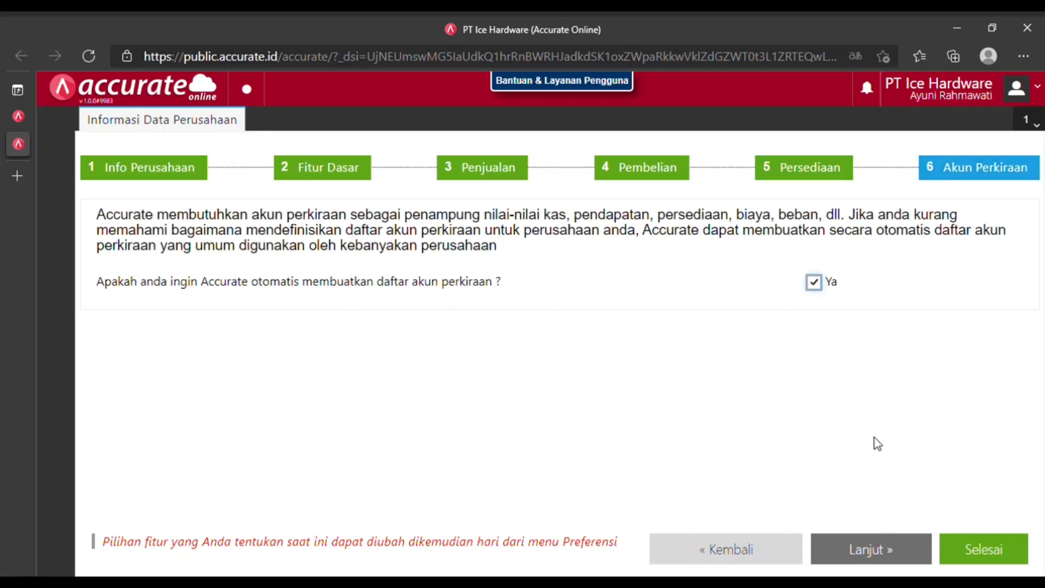
left_click(815, 284)
left_click(982, 548)
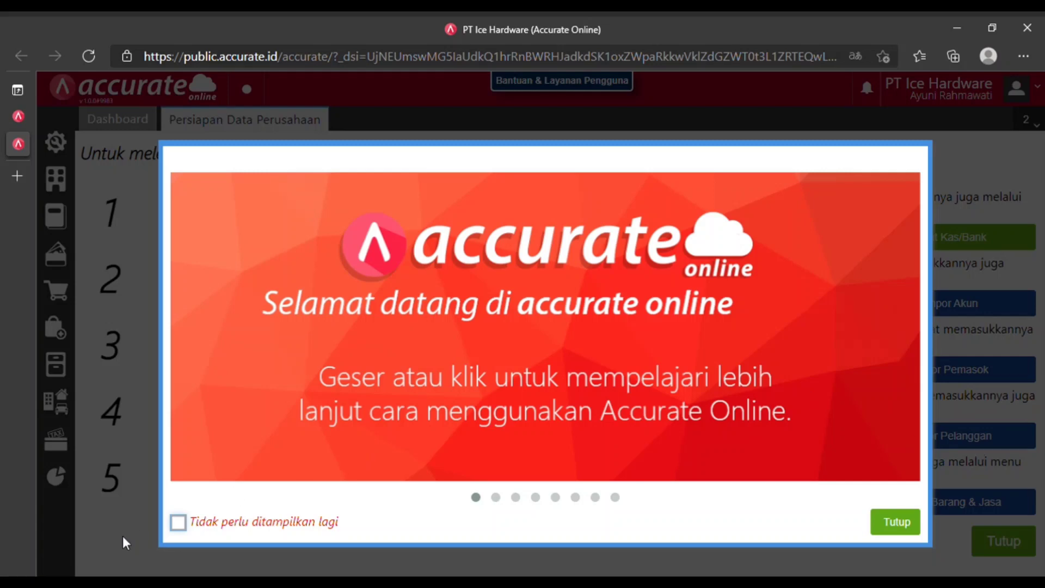
Dismiss the welcome tour for good and close the unused Kas & Bank form.
left_click(187, 526)
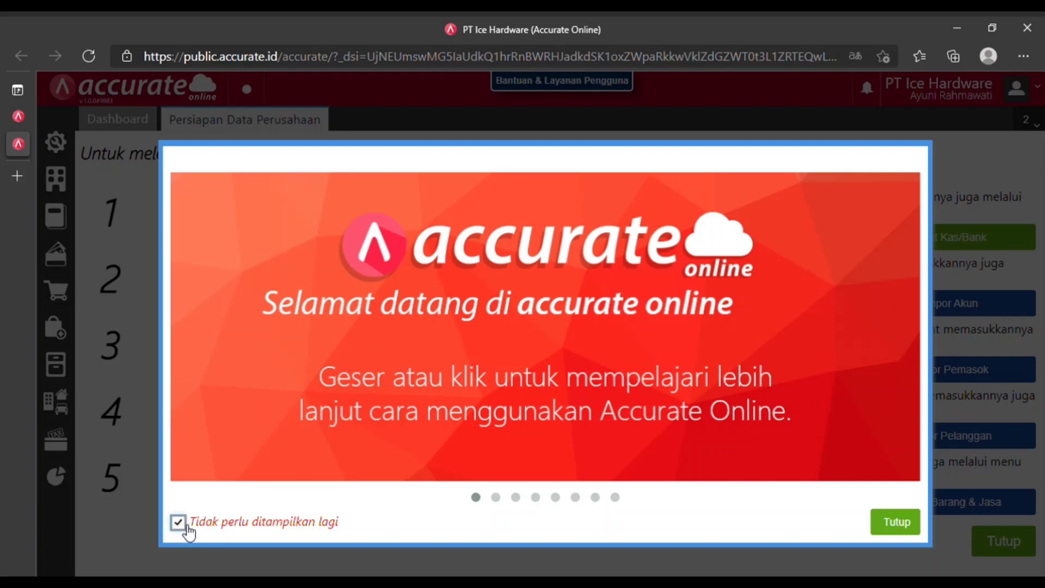
left_click(912, 520)
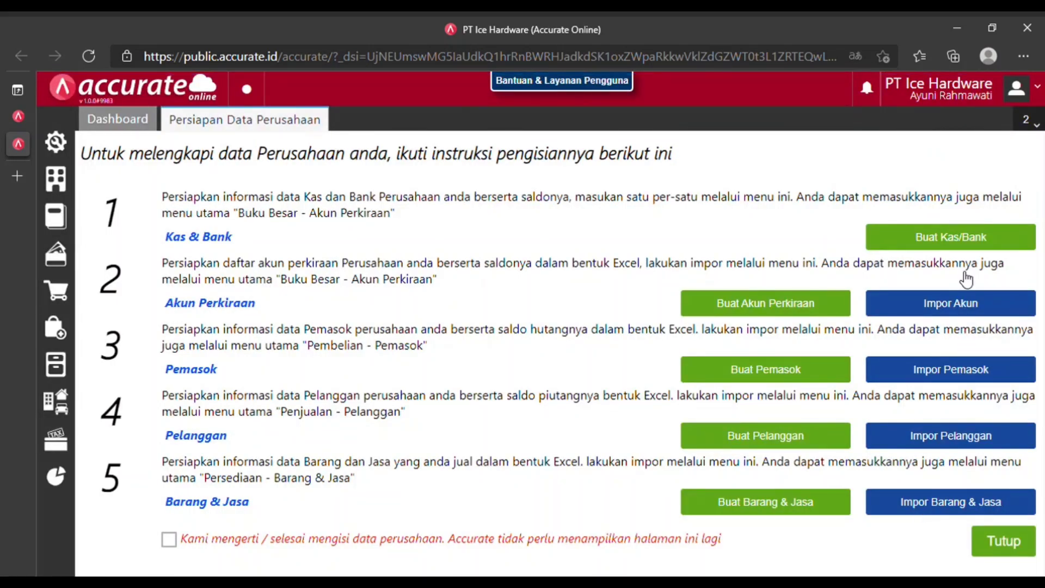
left_click(964, 240)
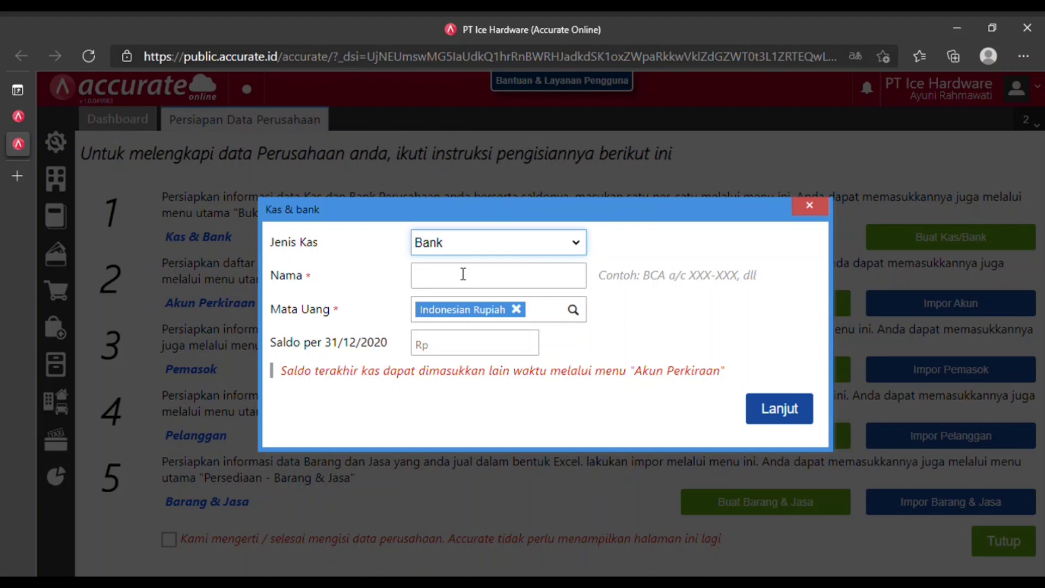
left_click(810, 206)
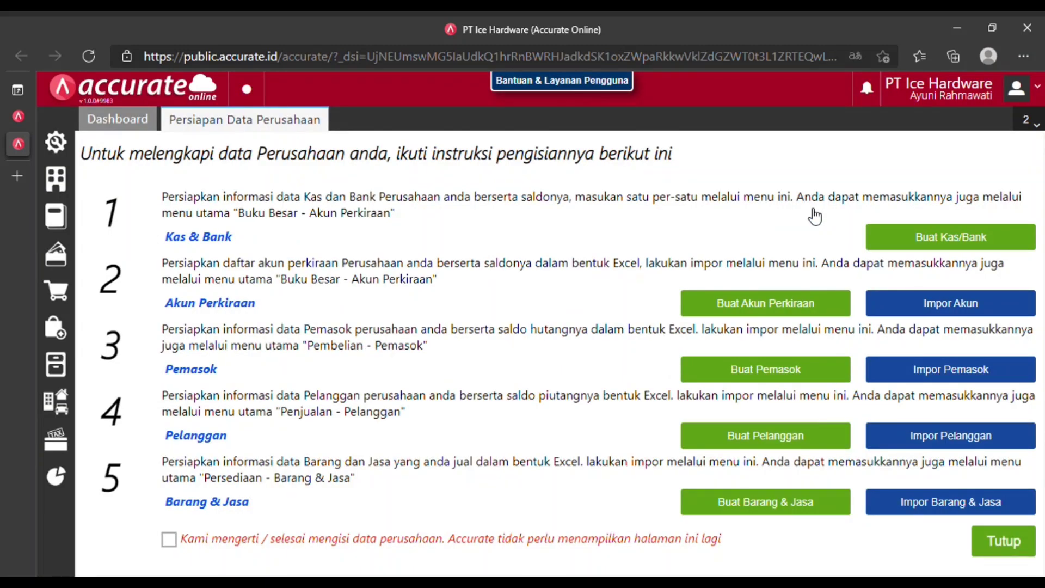
Upload '1. Daftar Akun Ice Hardware.xls' through Impor Akun.
left_click(920, 303)
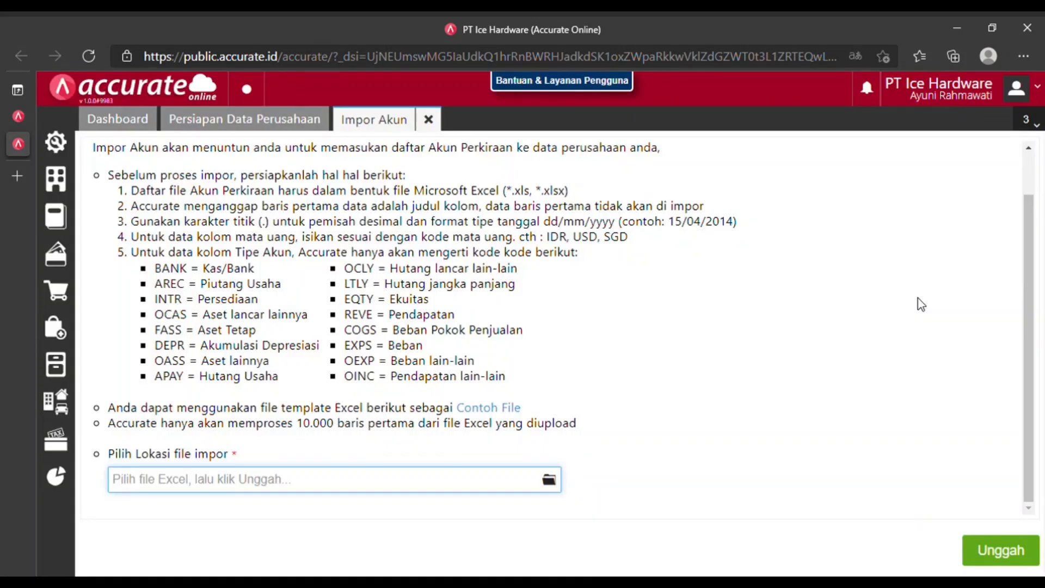
left_click(550, 481)
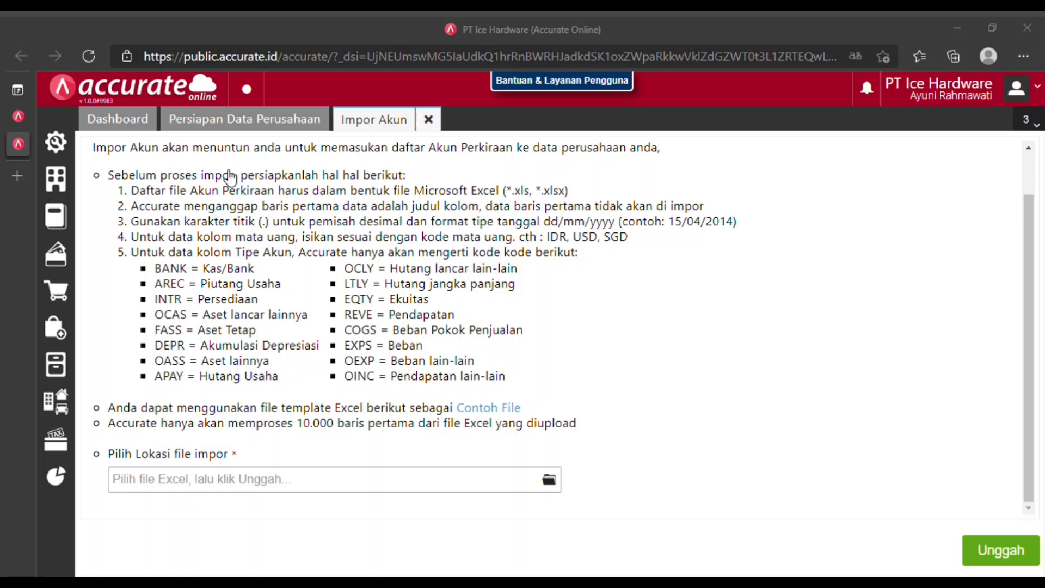
left_click(236, 180)
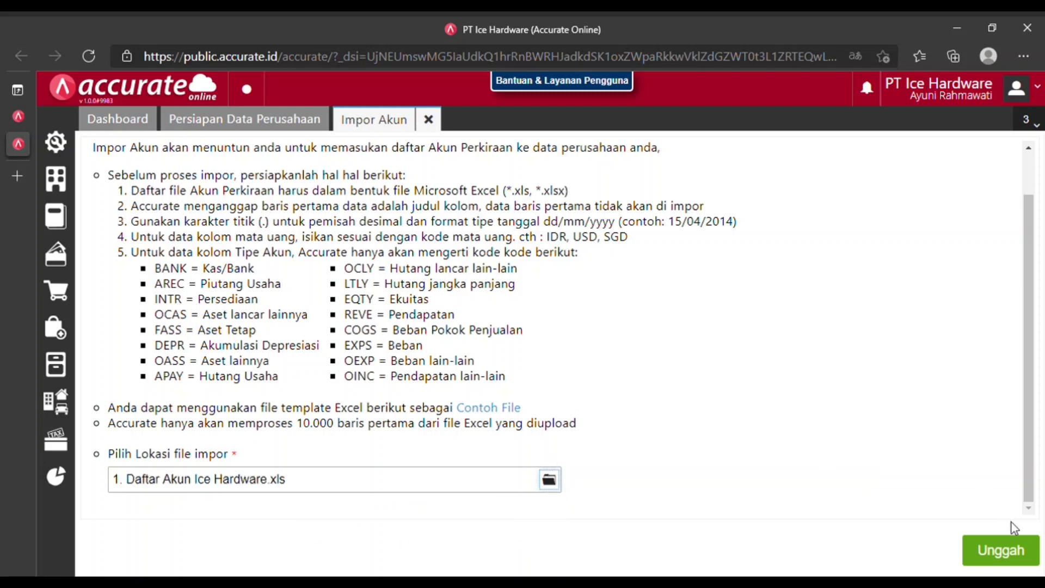
left_click(1001, 550)
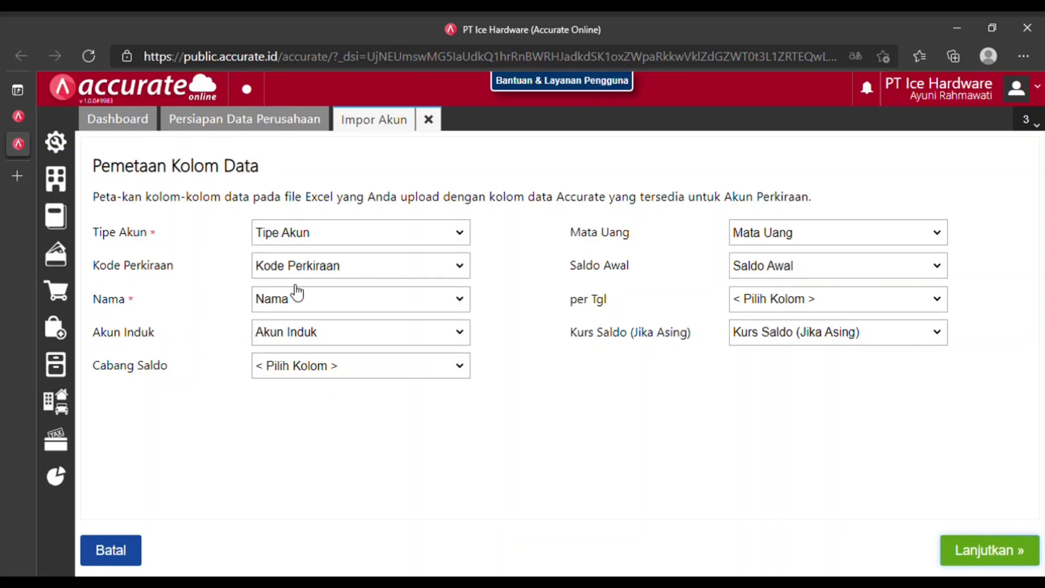
Accept the account column mapping, allow updates to existing accounts, and import all 73 records.
left_click(985, 551)
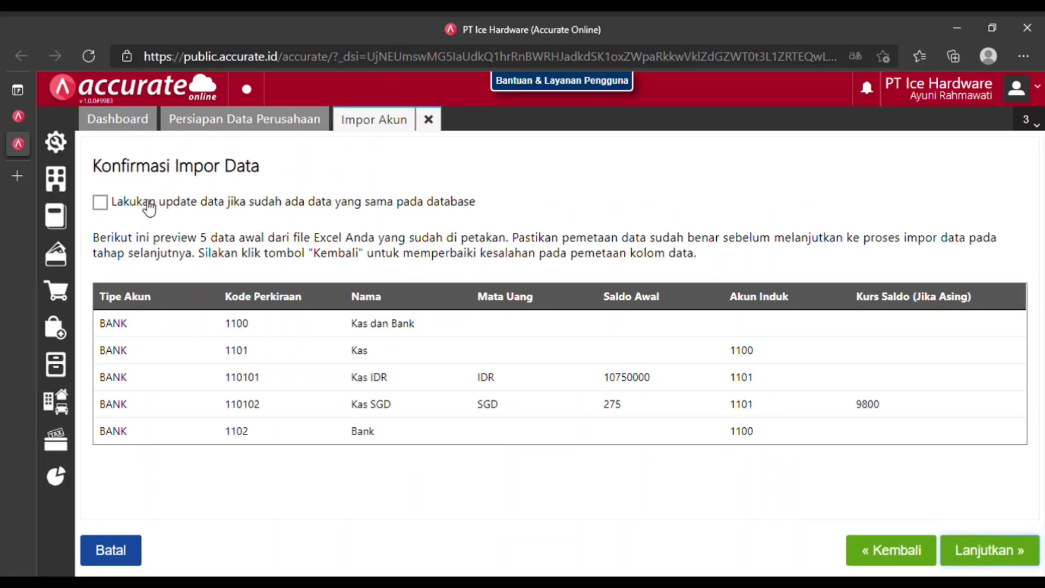
left_click(101, 202)
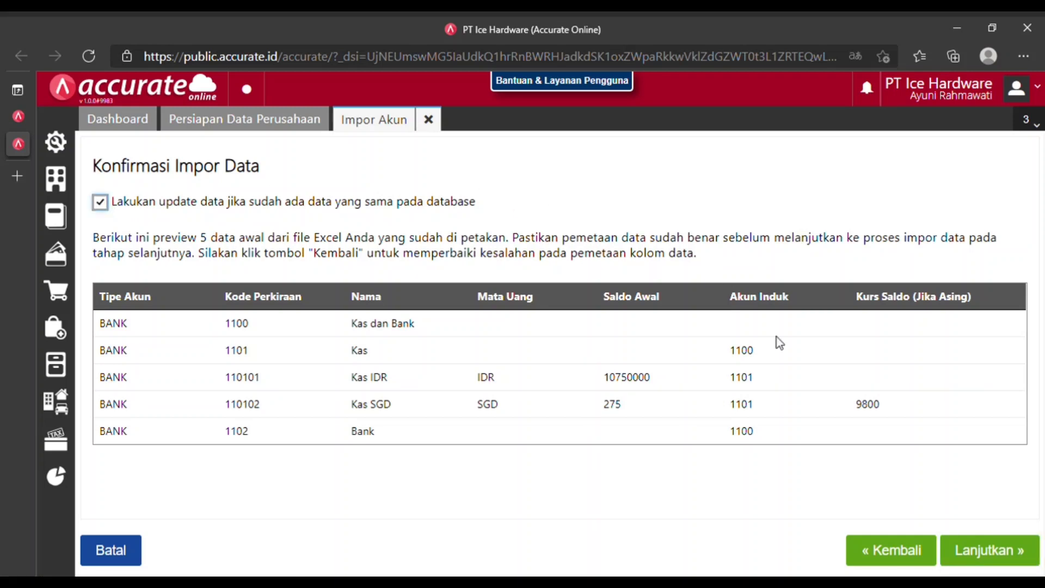
left_click(980, 553)
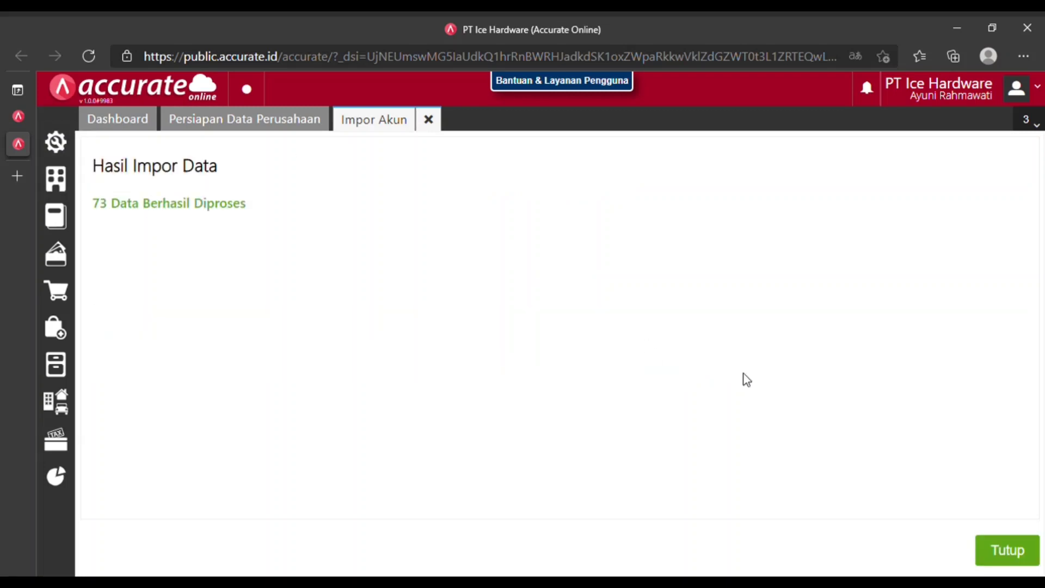
left_click(1004, 556)
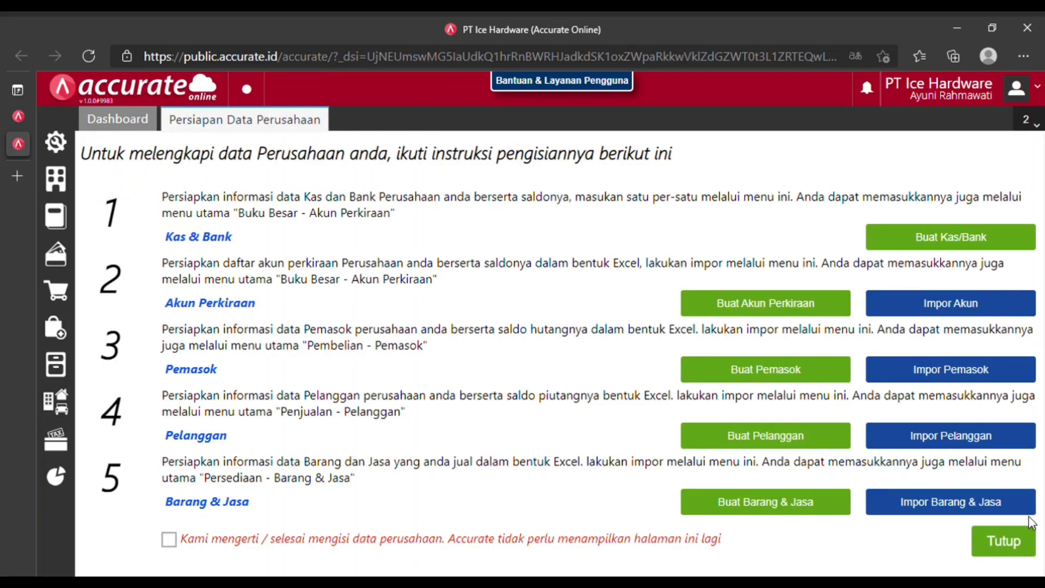
Choose the supplier list Excel file in Impor Pemasok and upload it.
left_click(954, 371)
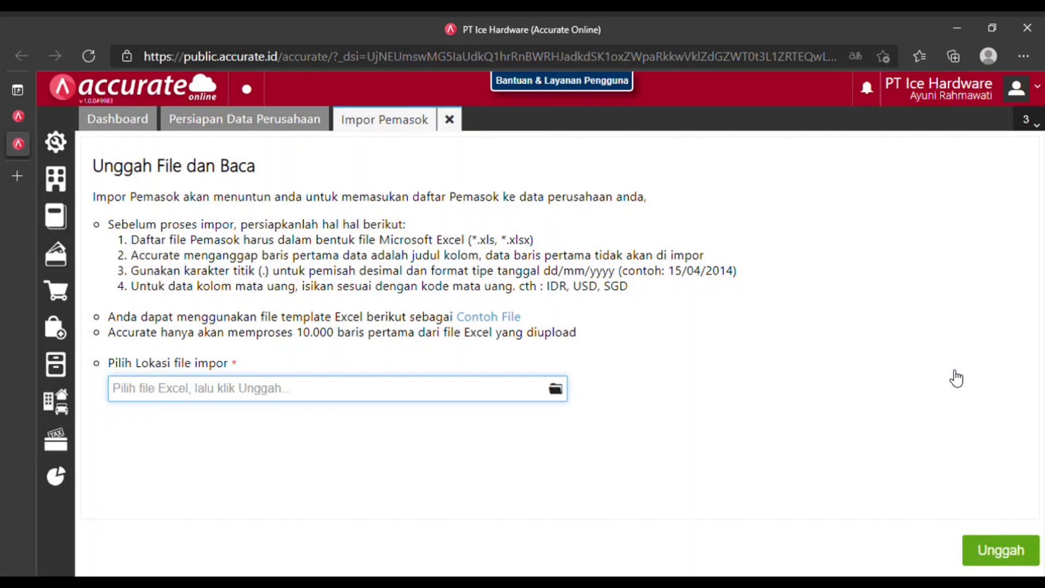
left_click(560, 396)
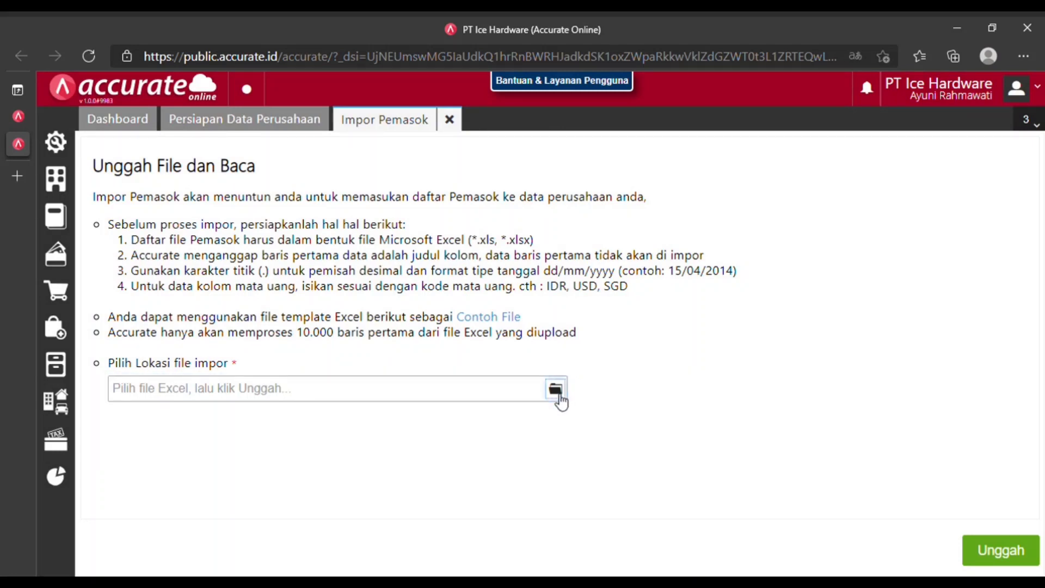
left_click(561, 403)
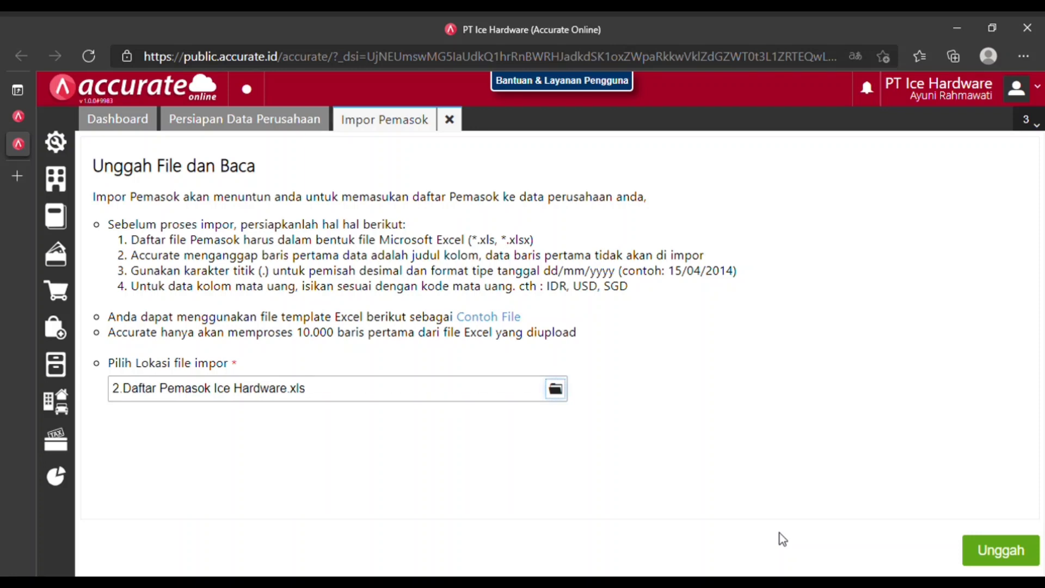
left_click(998, 550)
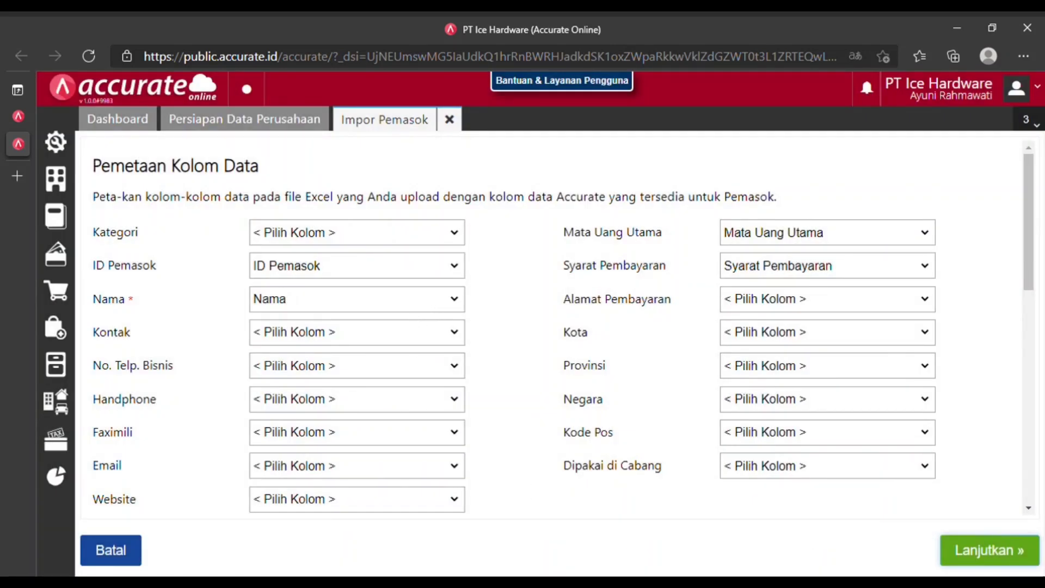
Accept the mapping, enable updating existing data, and import the 6 supplier records.
left_click(945, 530)
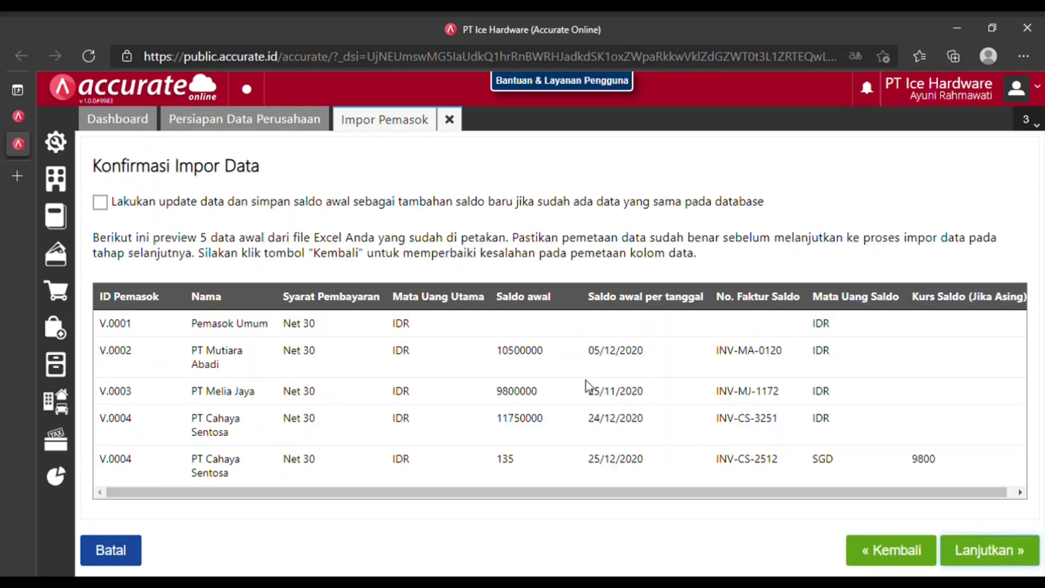
left_click(100, 202)
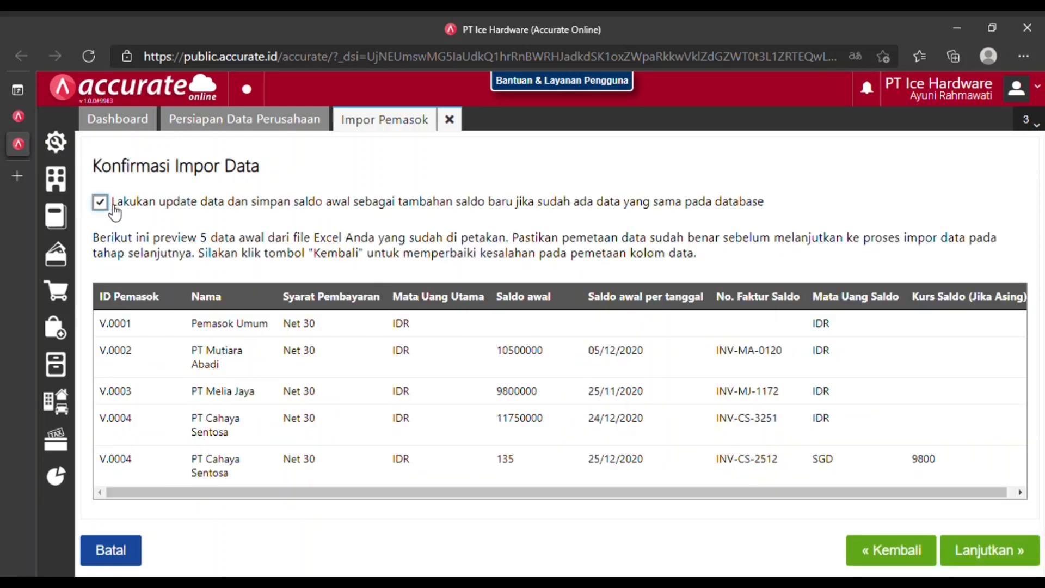
left_click(1000, 555)
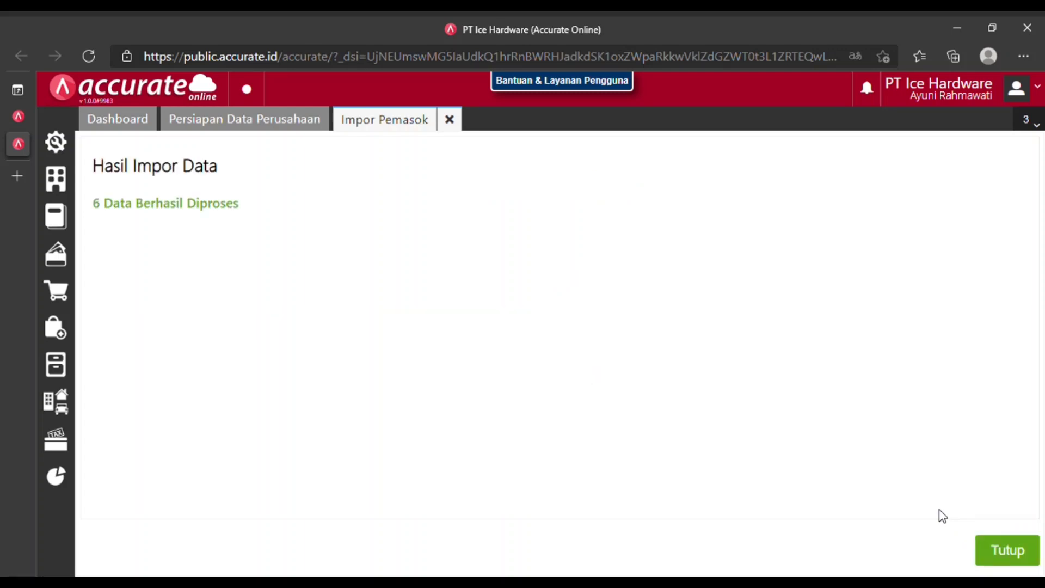
left_click(1021, 552)
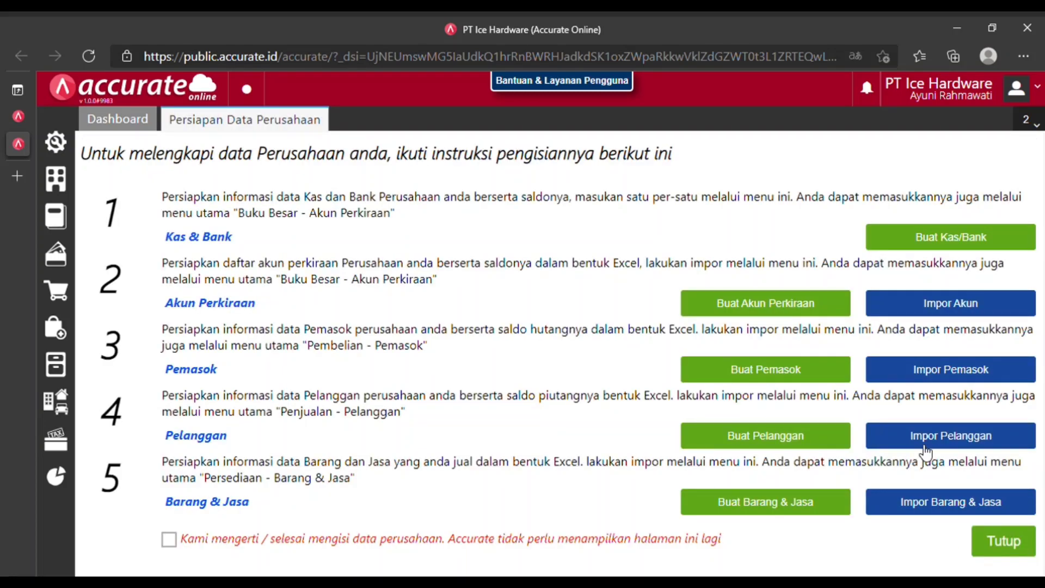
Upload 3.Daftar Pelanggan Ice Hardware.xlsx through Impor Pelanggan.
left_click(926, 451)
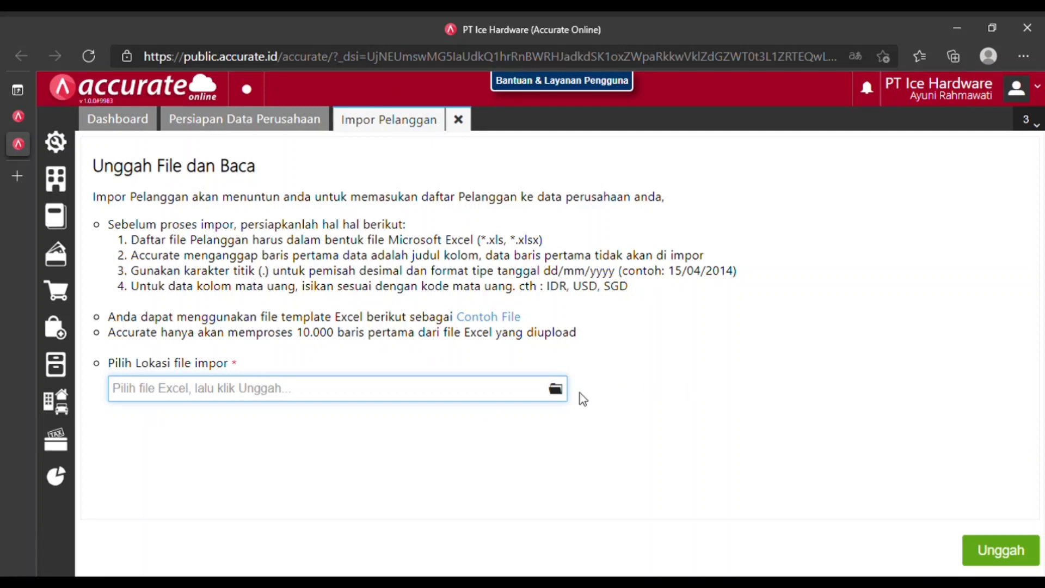
left_click(557, 394)
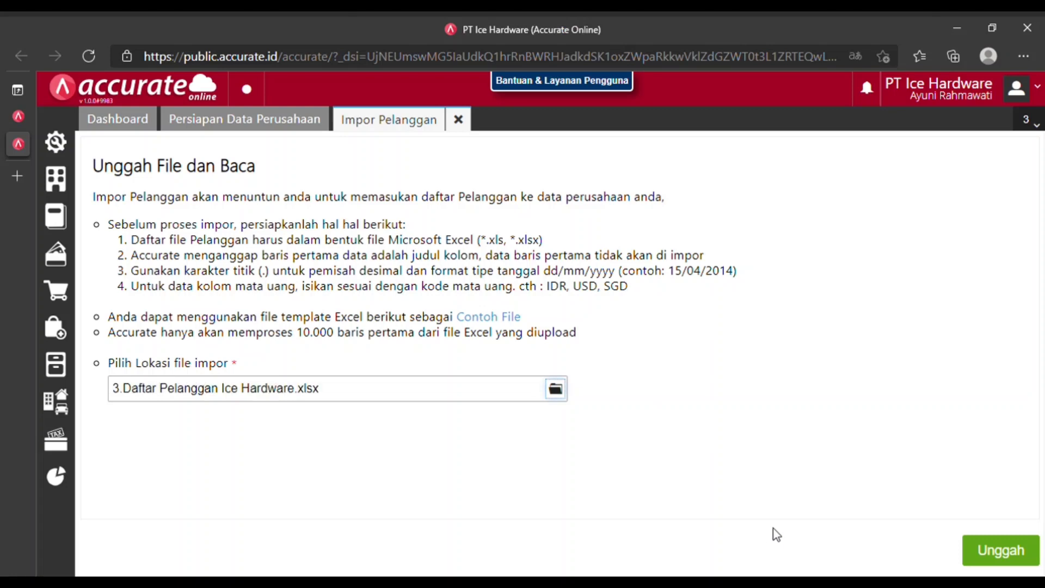
left_click(1017, 550)
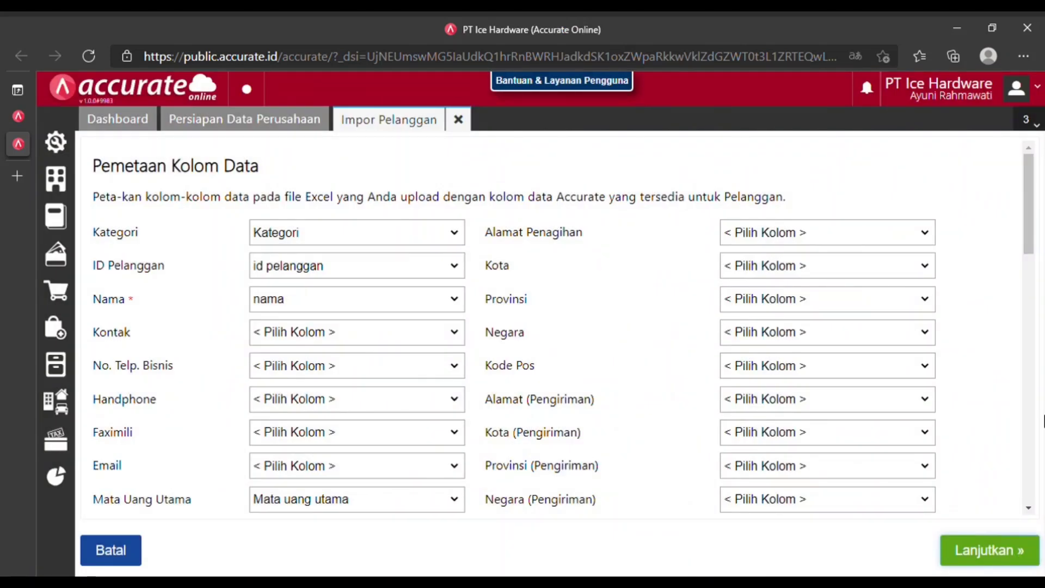
Accept the mapping, allow updating existing customers, and import the 6 customer records.
left_click(998, 552)
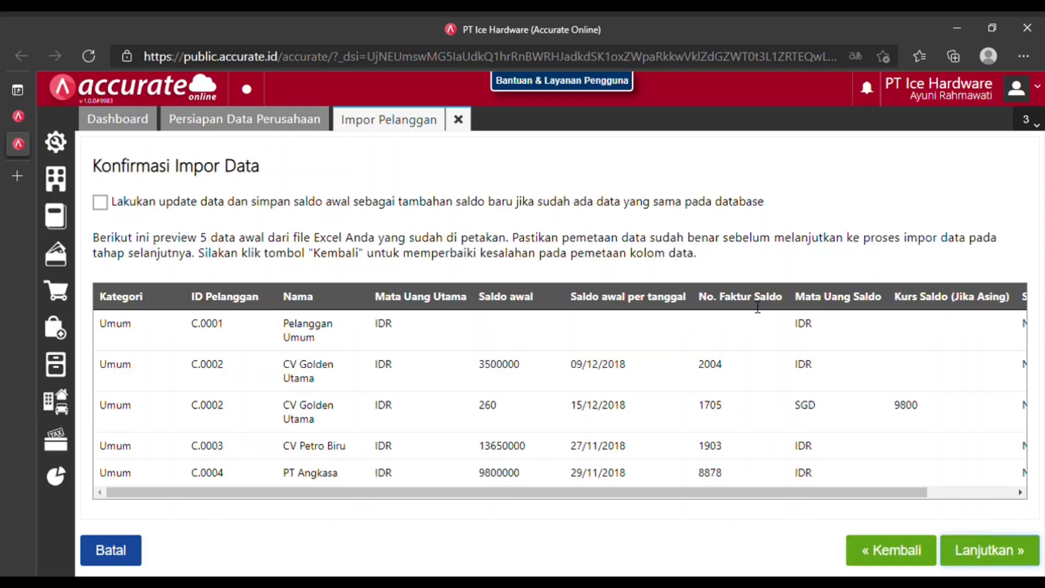
left_click(102, 203)
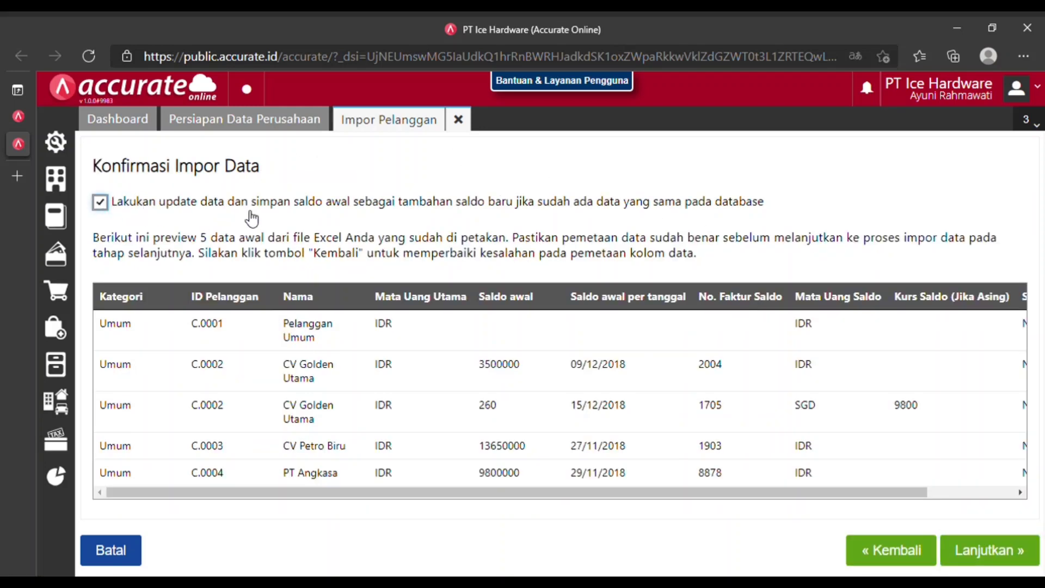
left_click(999, 551)
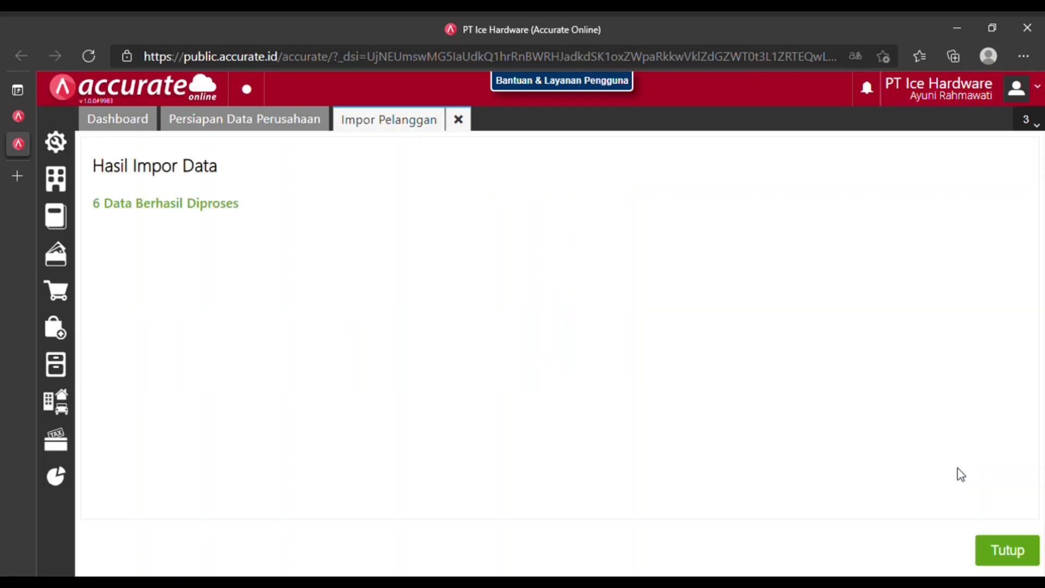
left_click(1009, 551)
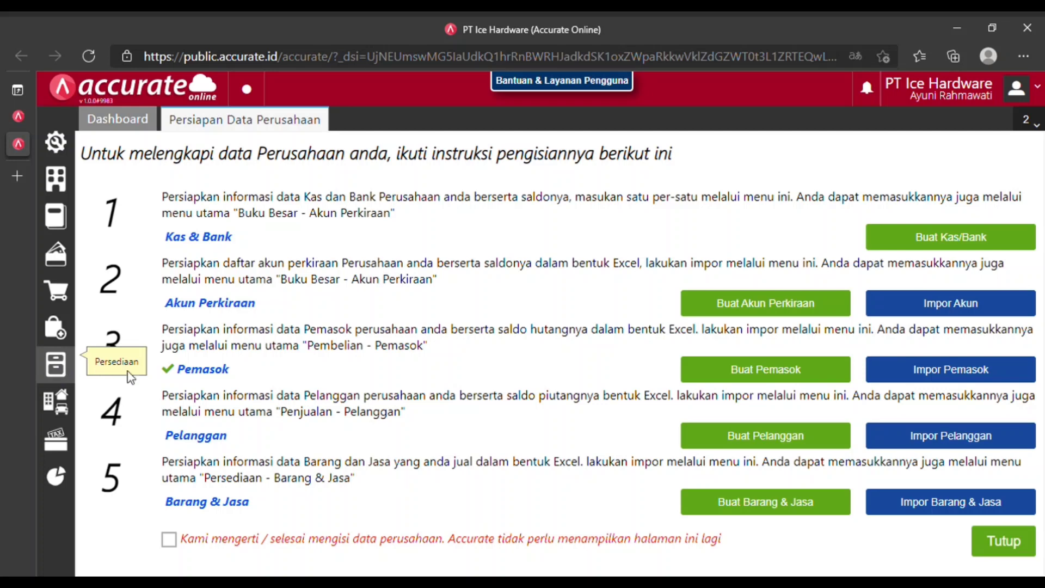
Create and save a warehouse named Depan under Persediaan > Gudang.
left_click(102, 368)
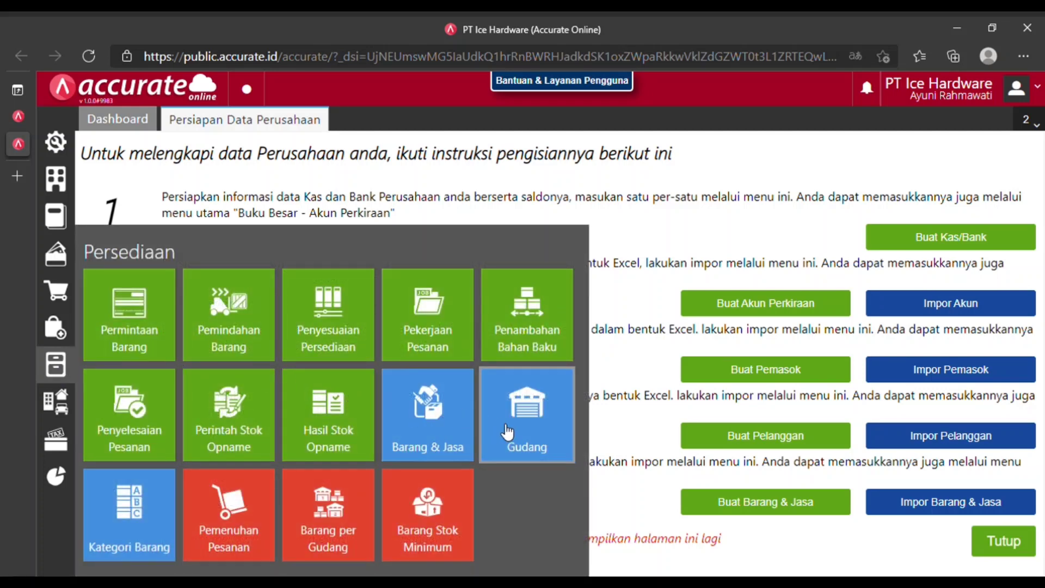
left_click(522, 436)
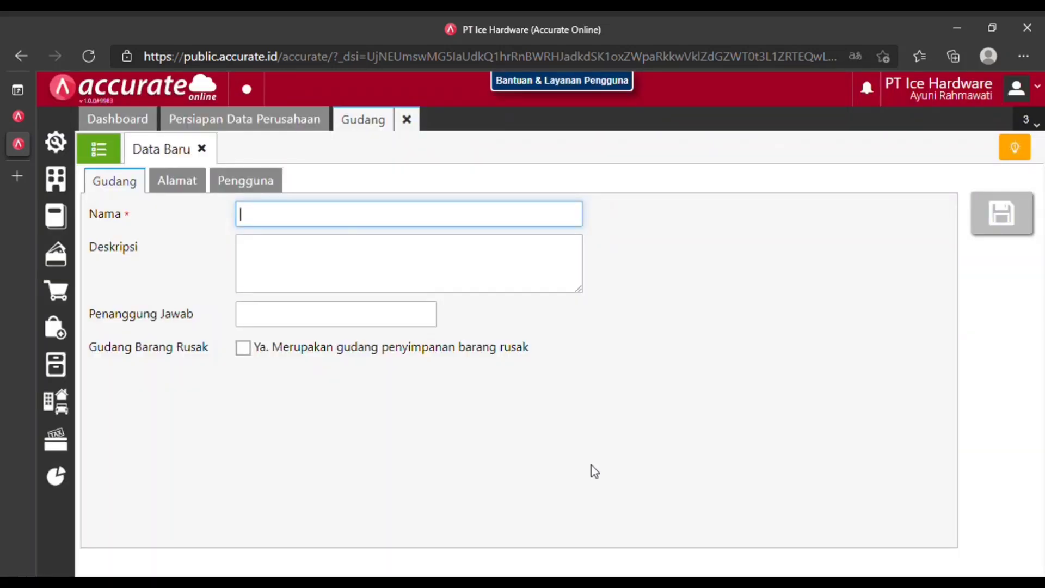
type("Depan")
left_click(303, 259)
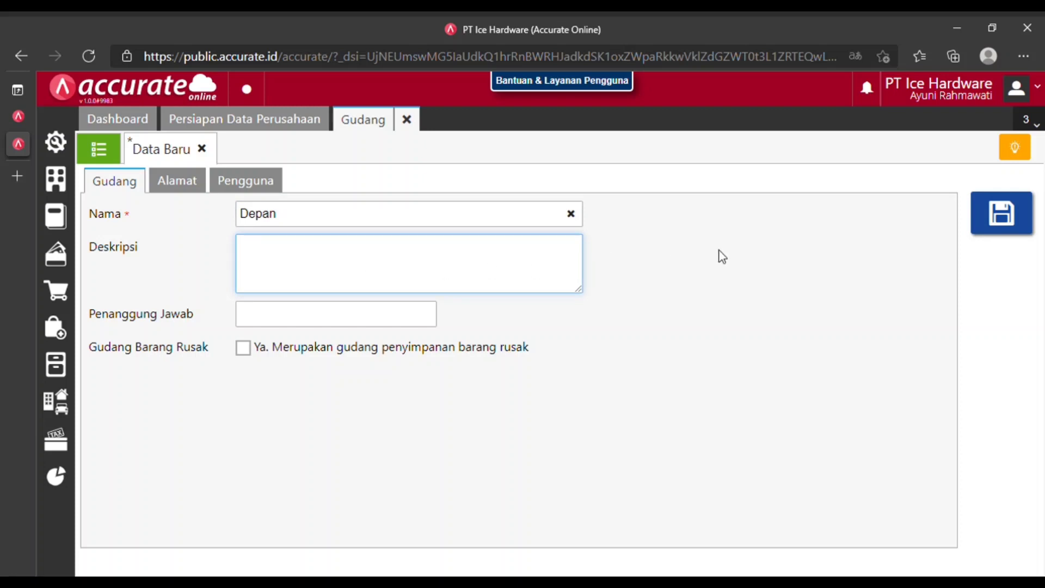
left_click(1031, 223)
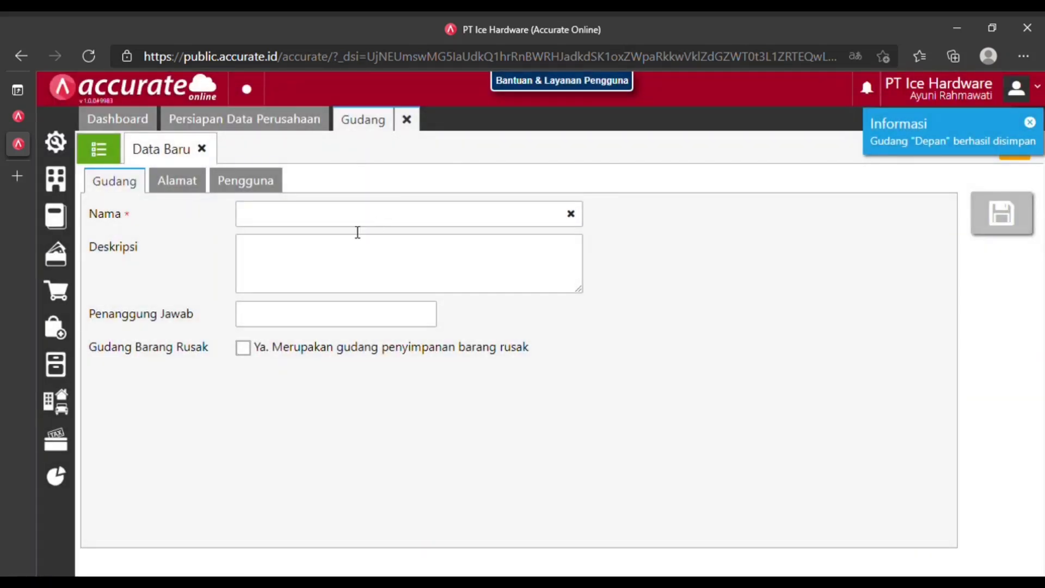
Save a second warehouse named Belakang and close the Gudang tab.
left_click(352, 220)
type("B")
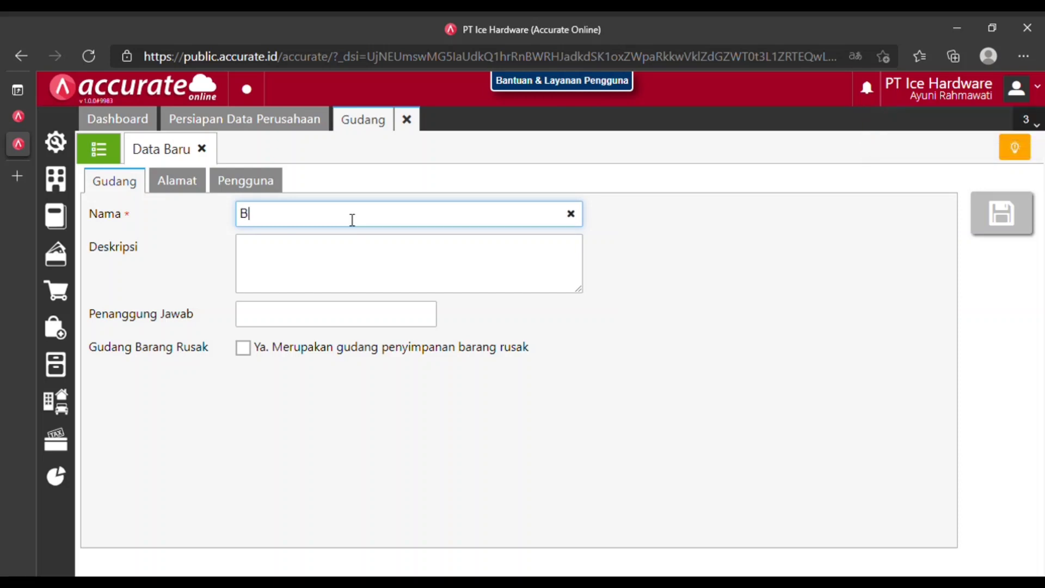
type("elakang")
left_click(324, 271)
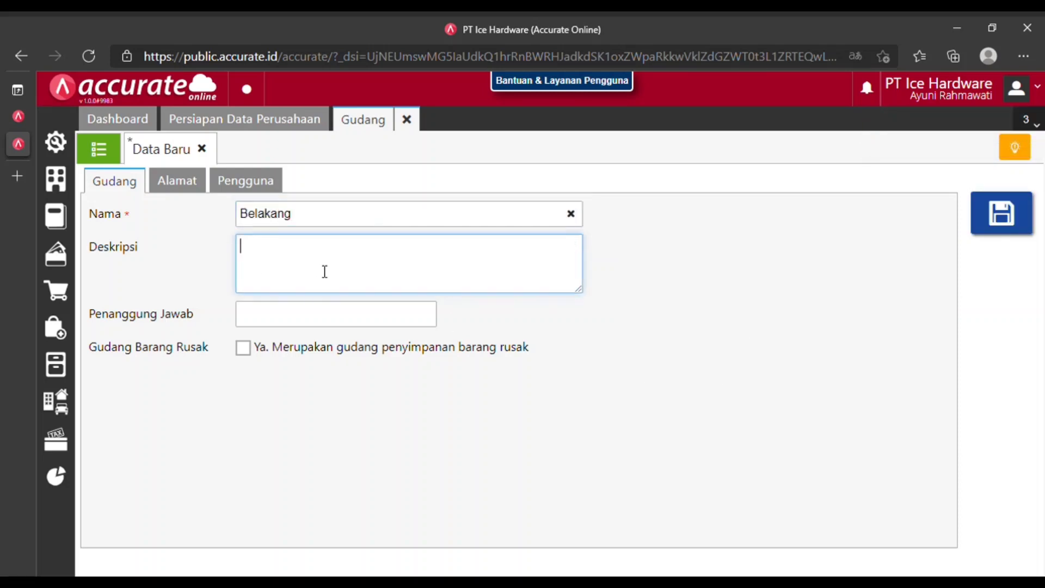
left_click(1016, 226)
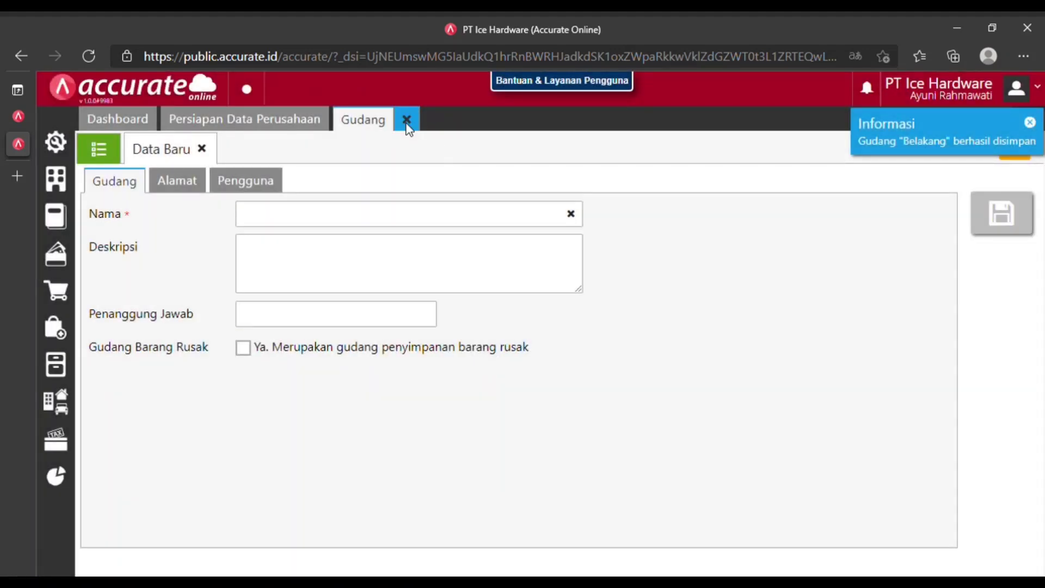
left_click(407, 125)
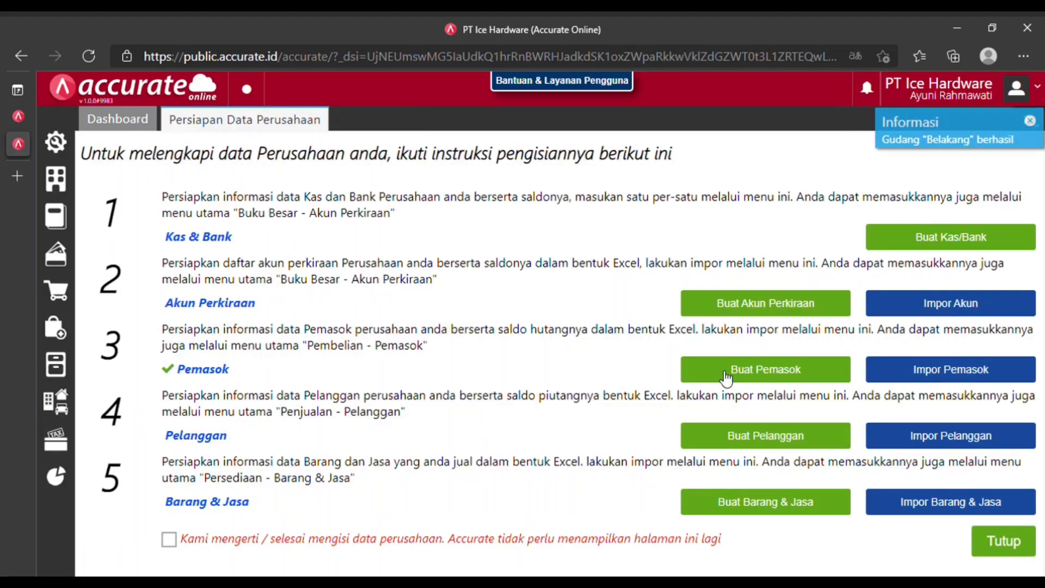
Upload 4.Daftar Barang Ice Hardware.xls and import its 16 item and service records.
left_click(964, 502)
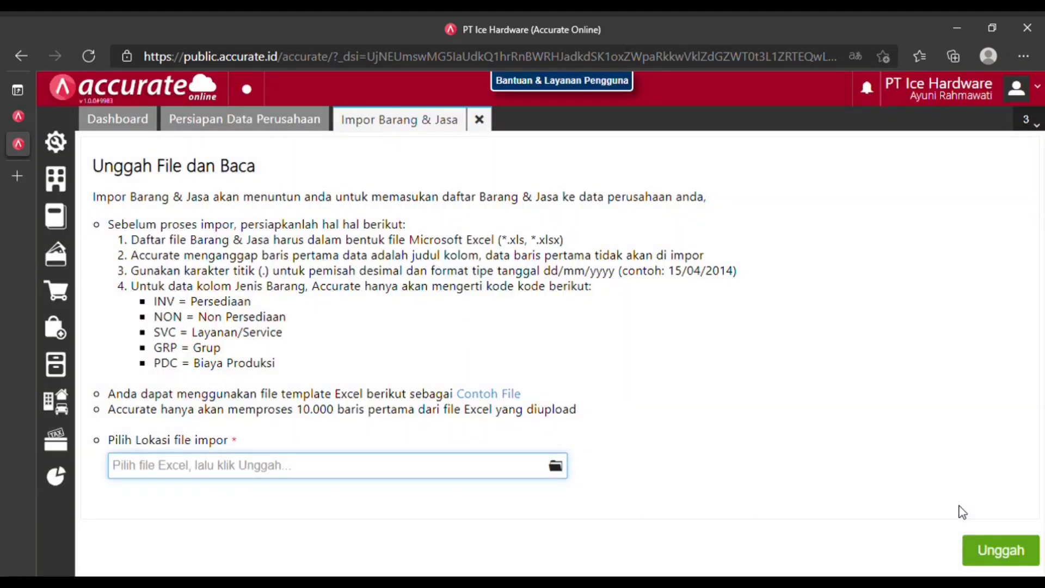
left_click(556, 466)
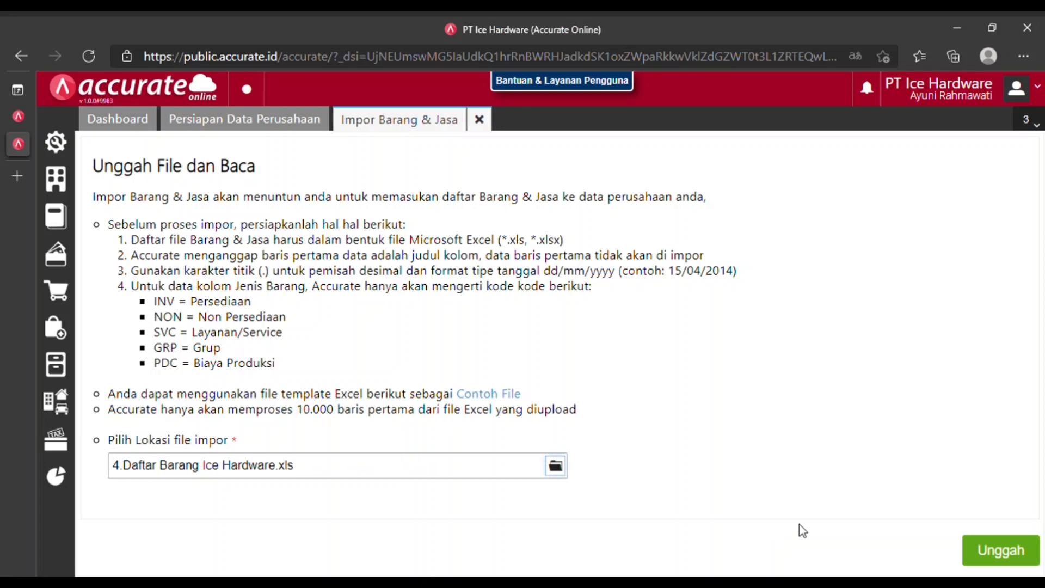
left_click(1016, 554)
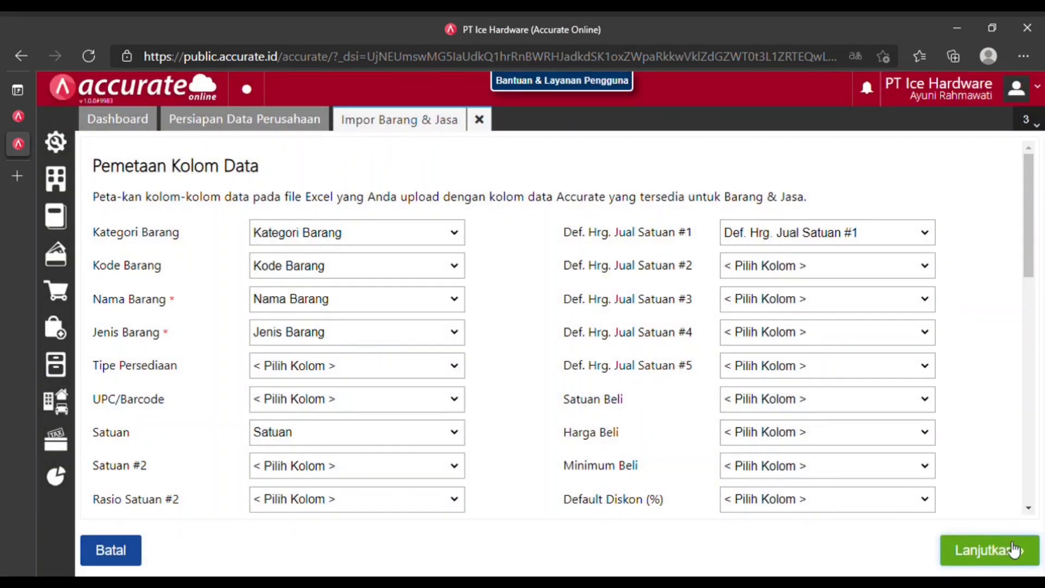
left_click(1014, 551)
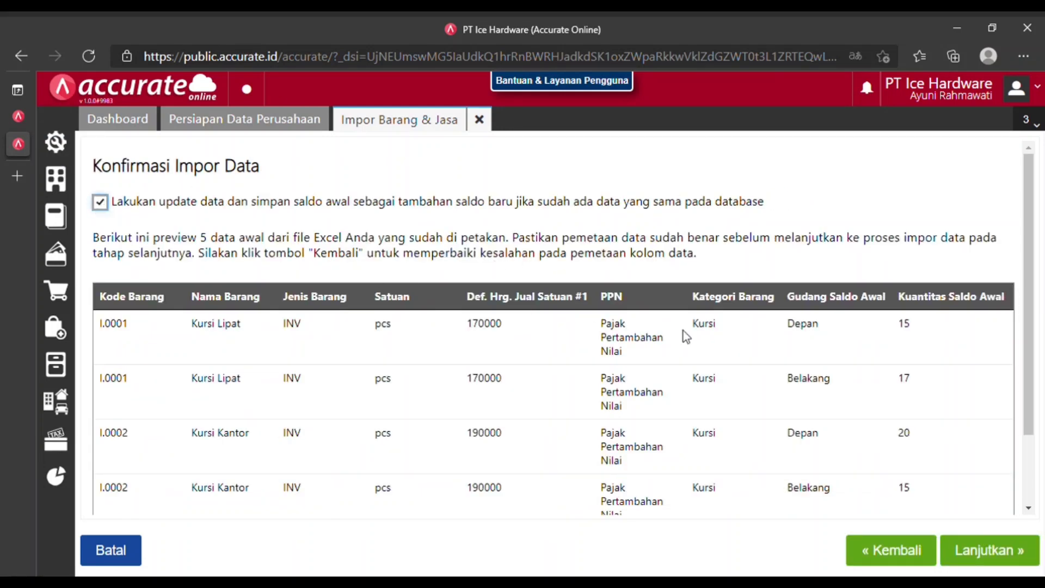
left_click(997, 554)
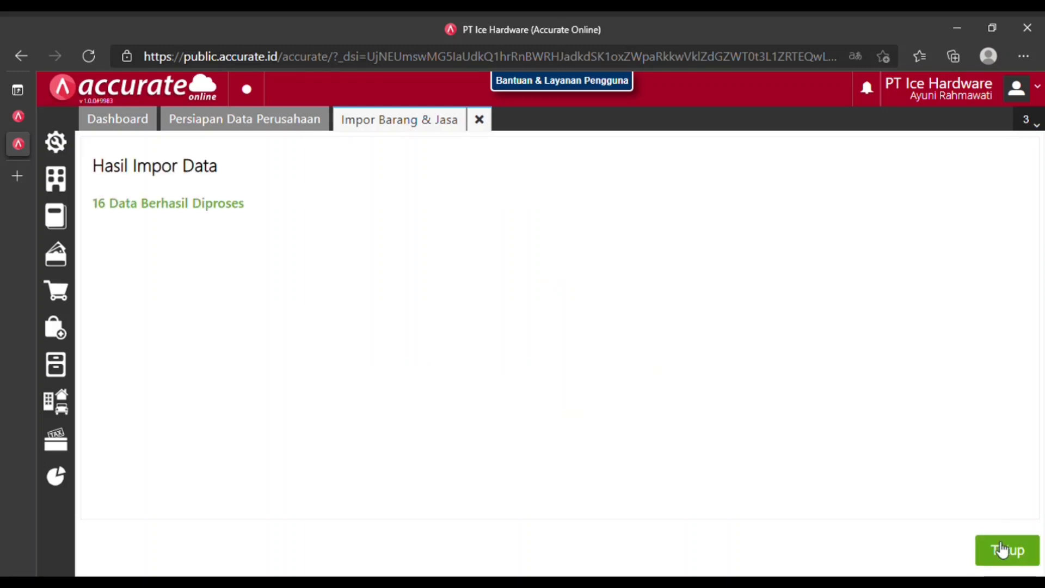
left_click(1003, 551)
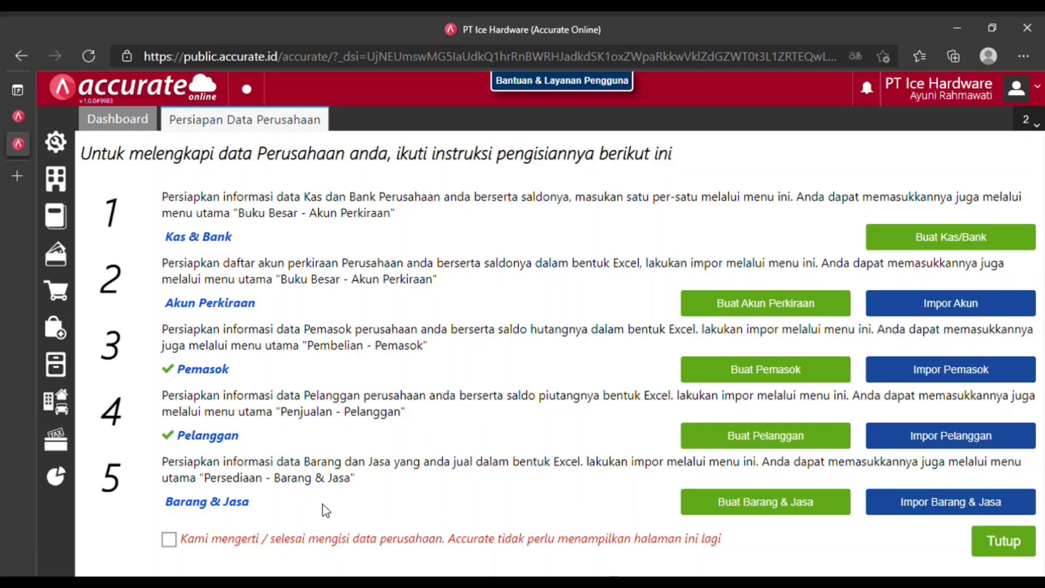
Mark the company data setup finished and save a new asset category typed as 'Tana'.
left_click(169, 540)
left_click(1002, 555)
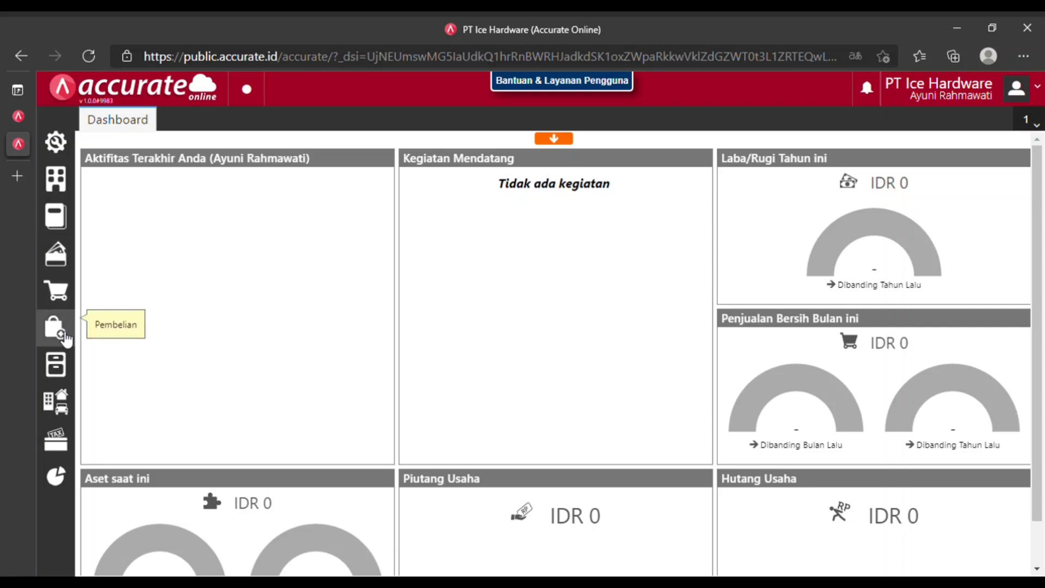
left_click(63, 415)
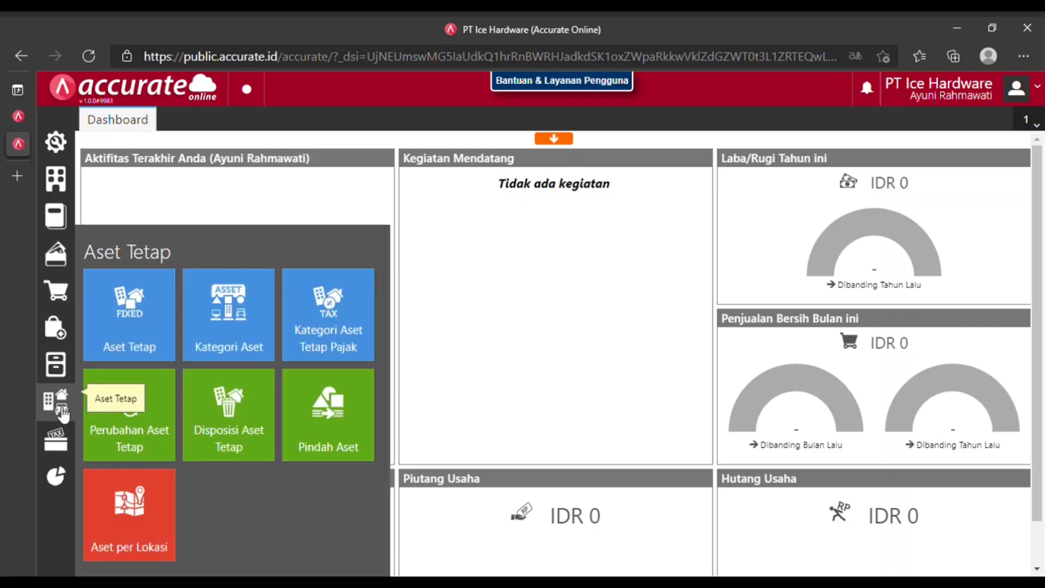
left_click(236, 326)
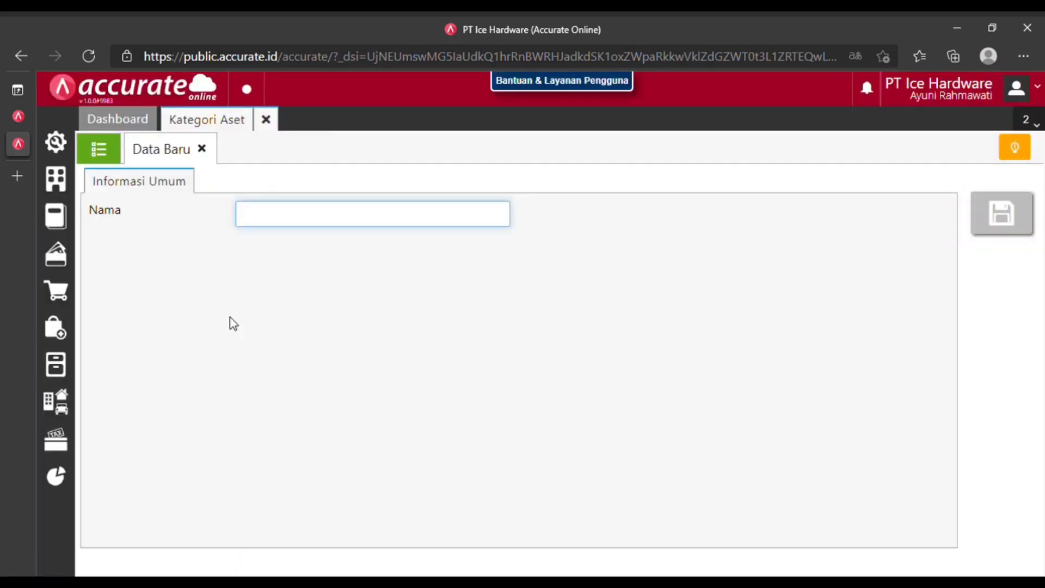
type("Tanah")
left_click(1007, 218)
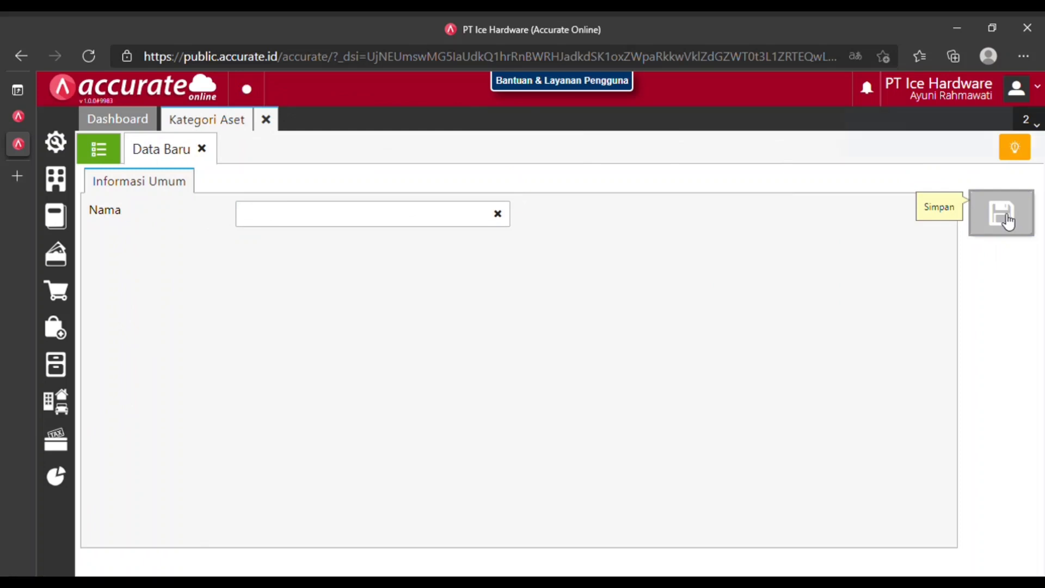
Save asset categories Gedung and Peralatan, then close the Kategori Aset tab.
left_click(318, 214)
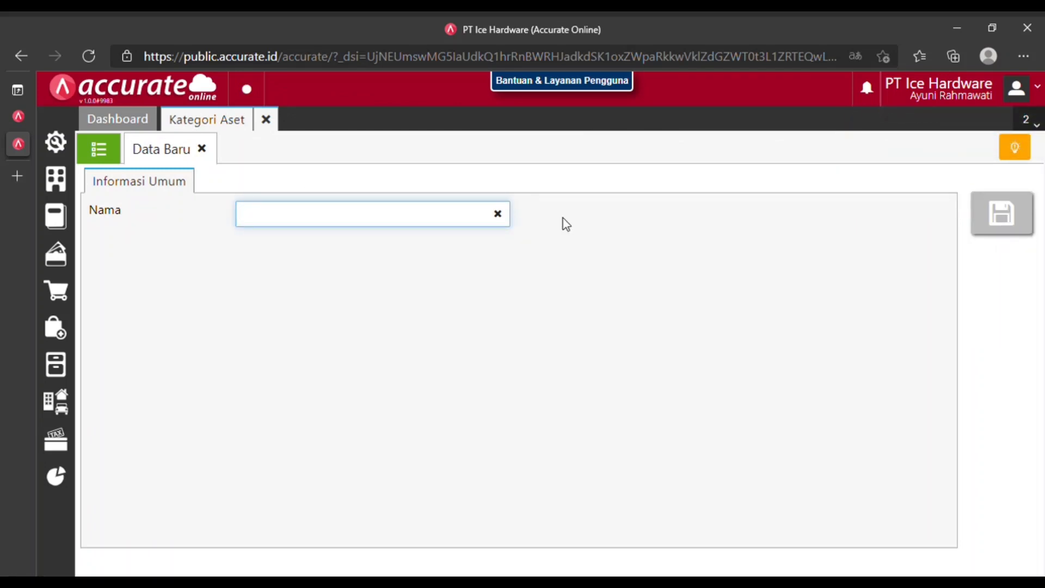
type("Gedung")
left_click(1002, 214)
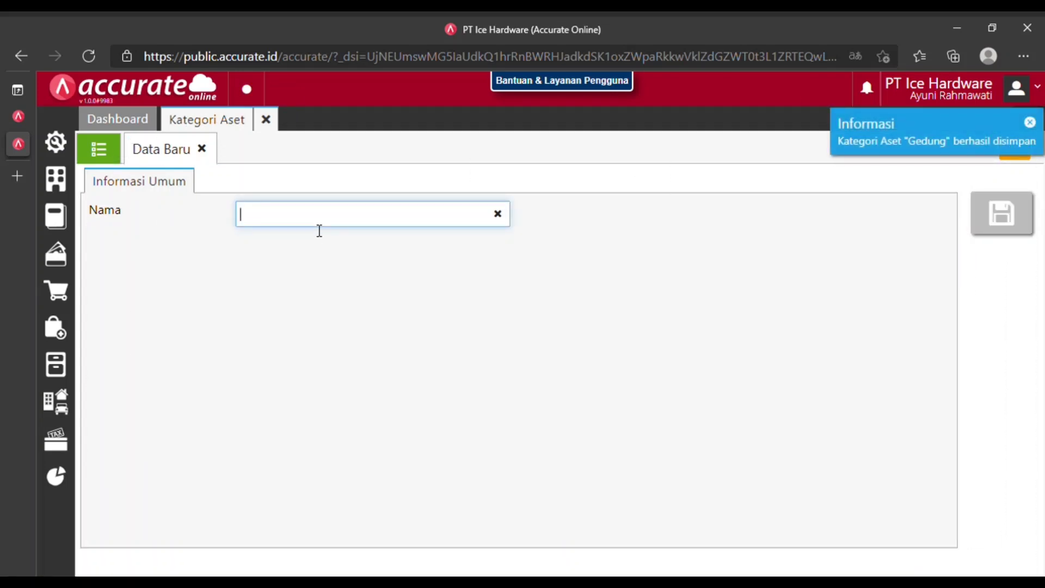
type("Peralat")
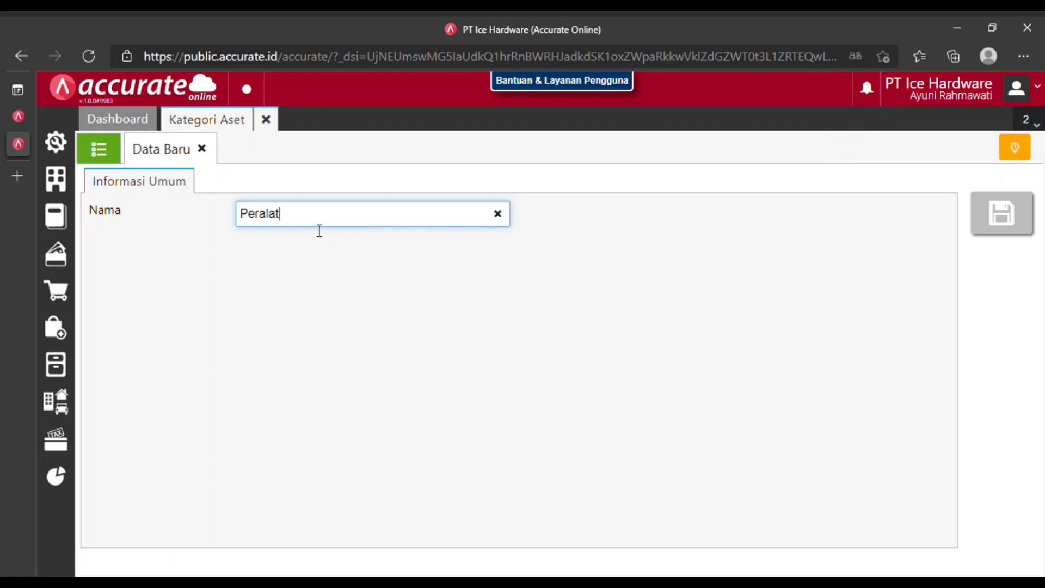
type("an")
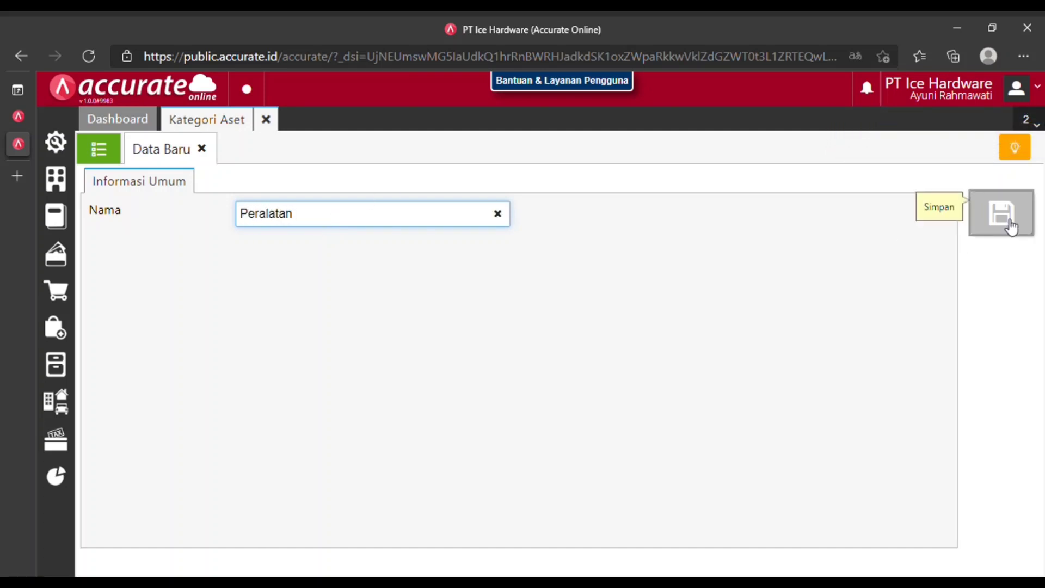
left_click(1010, 225)
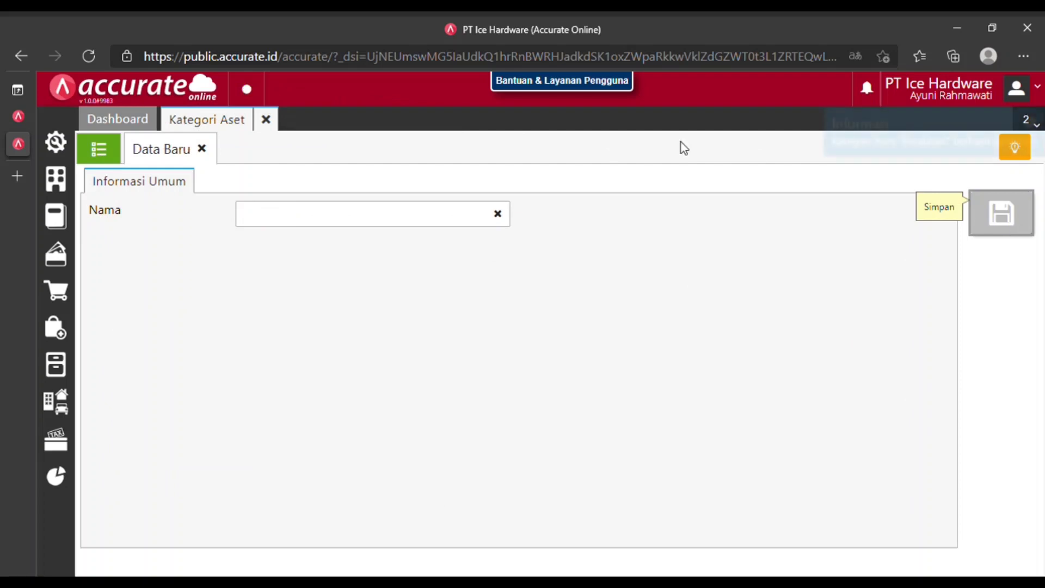
left_click(265, 125)
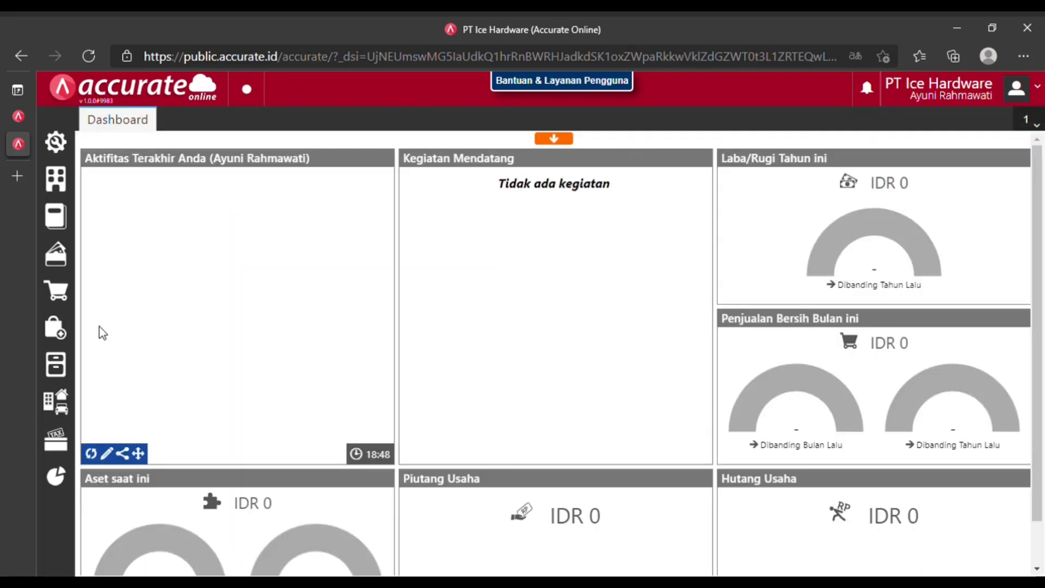
left_click(58, 400)
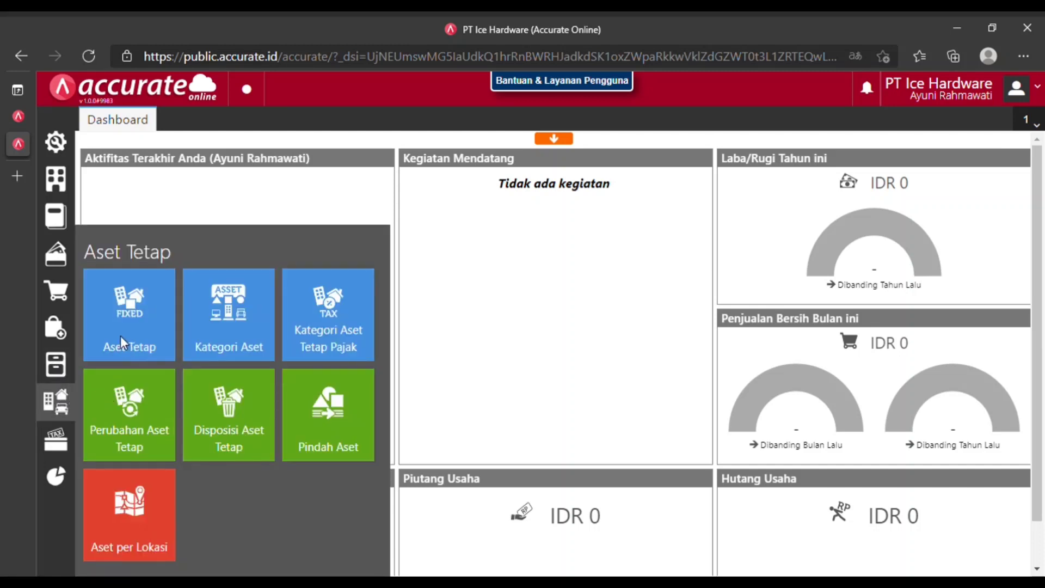
Switch to the empty fixed assets list and choose Impor dari Excel.
left_click(121, 336)
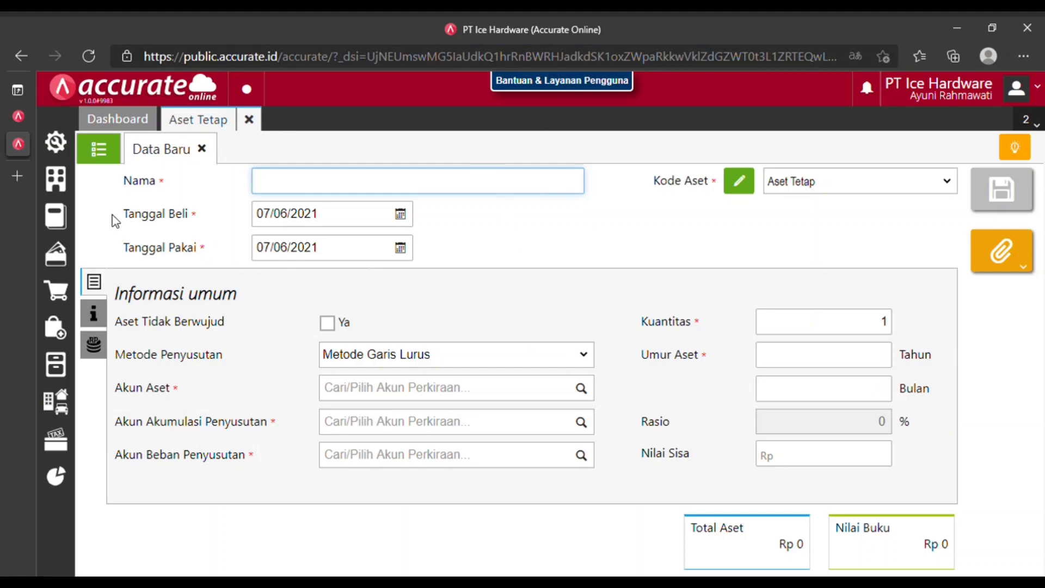
left_click(96, 148)
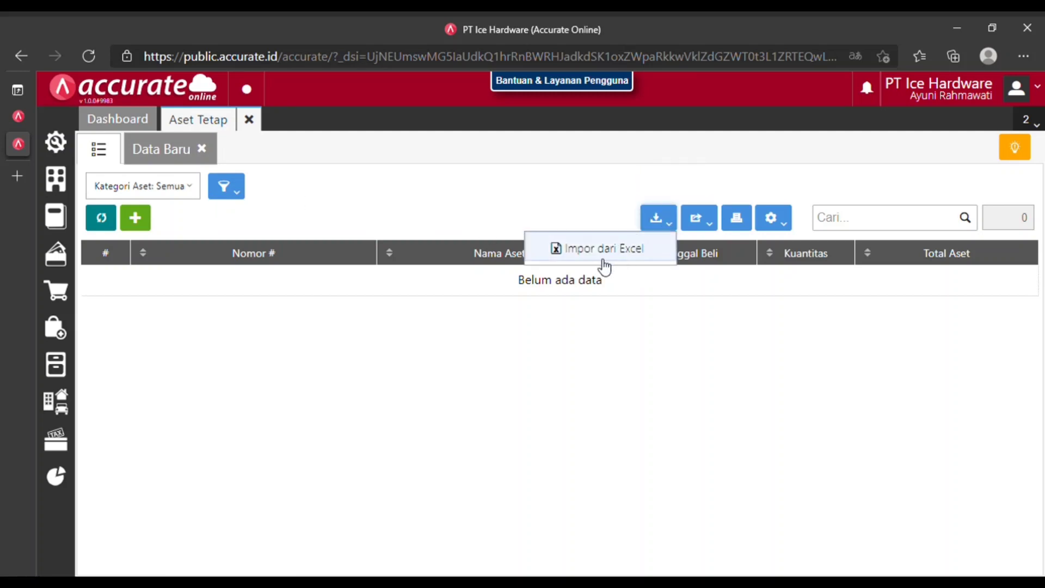
left_click(603, 249)
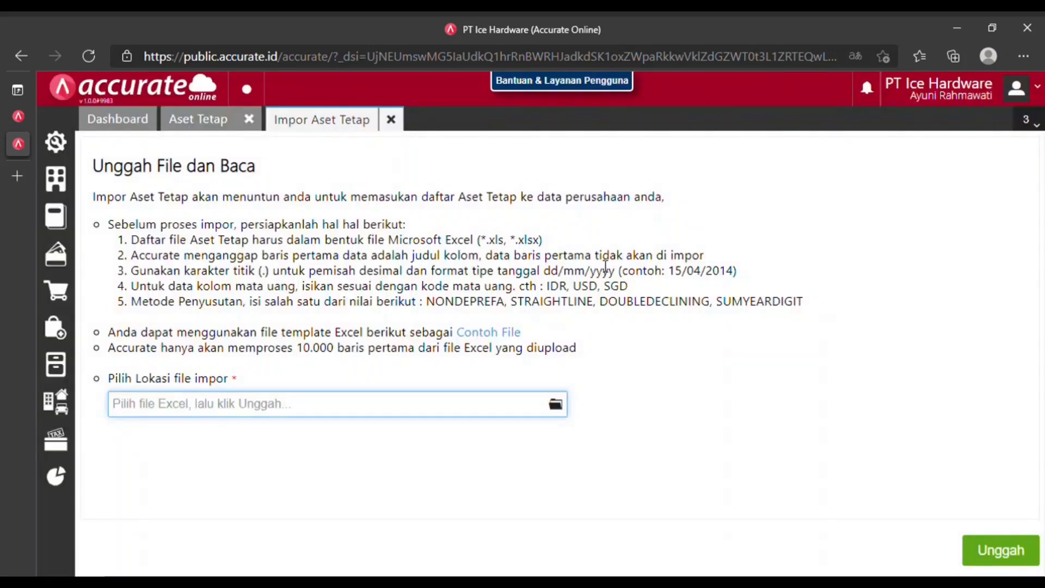
Upload the fixed-asset Excel file, import assets A-001 to A-004, and close the Aset Tetap list.
left_click(561, 411)
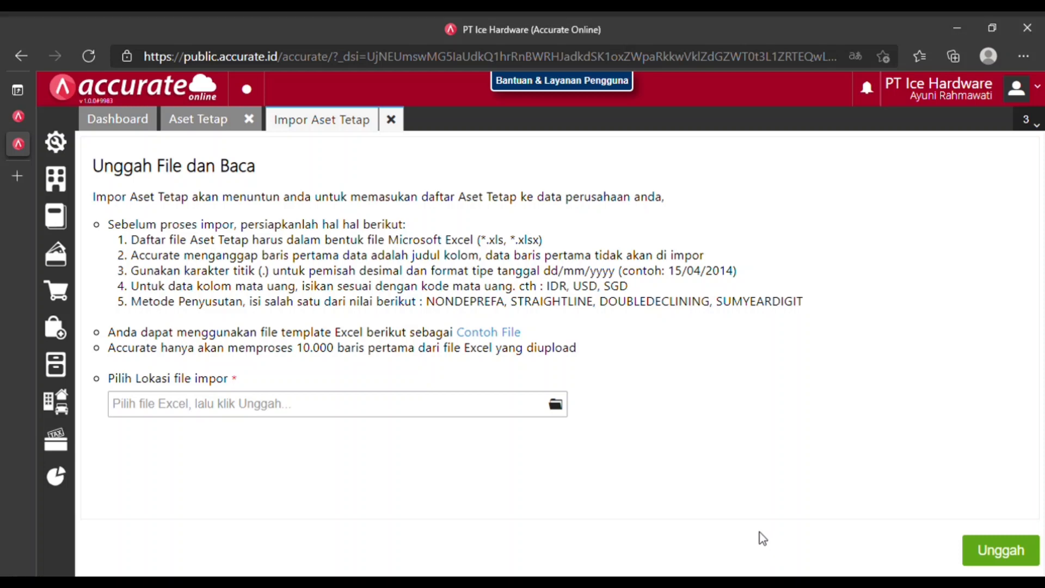
left_click(993, 559)
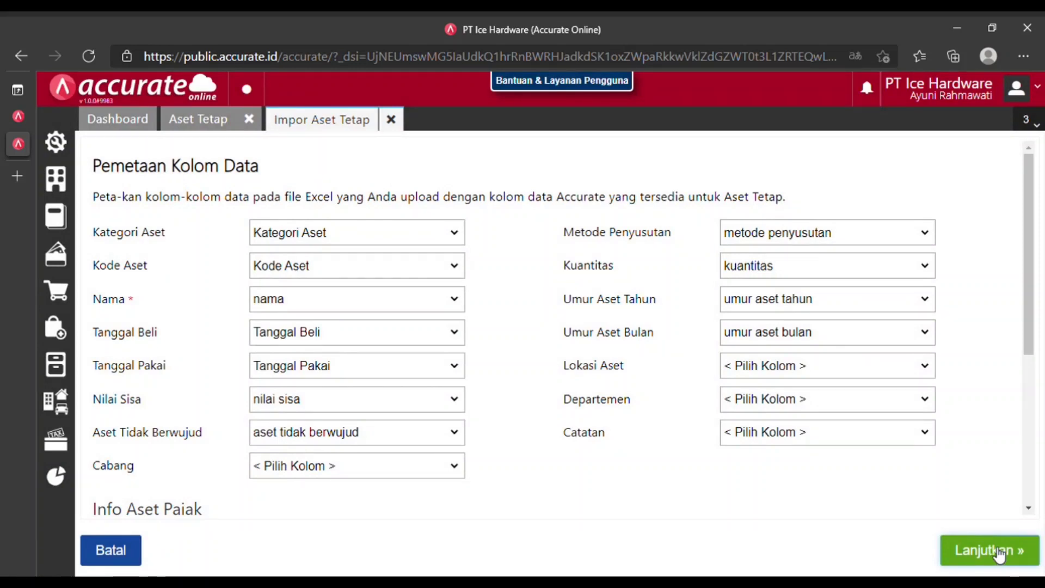
left_click(1000, 554)
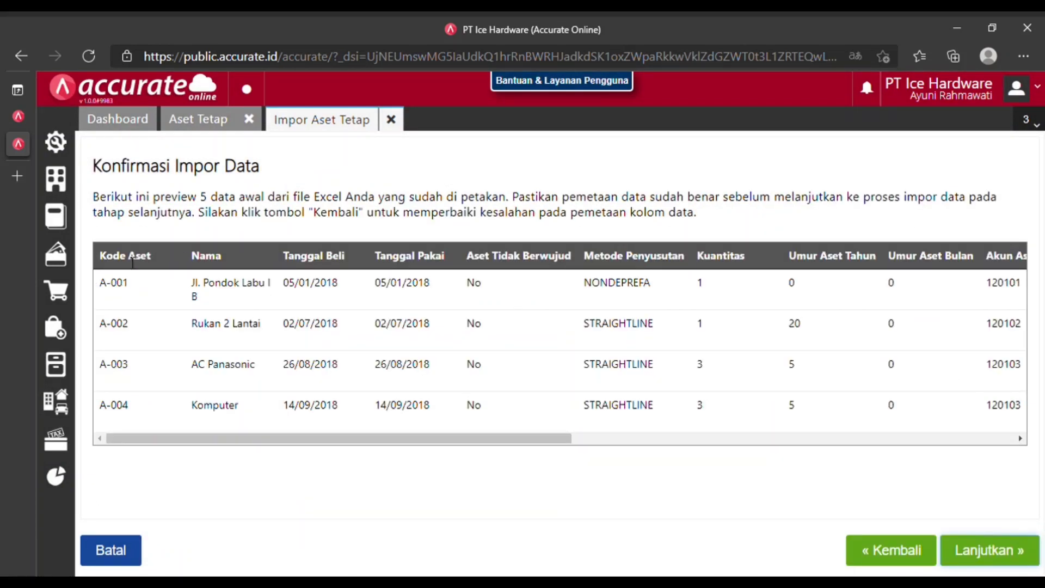
left_click(989, 552)
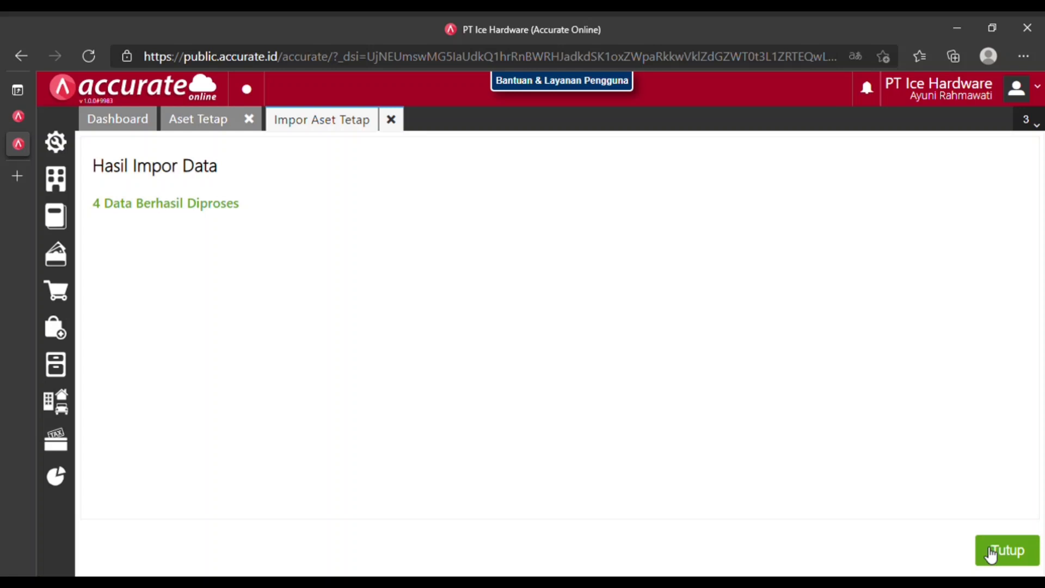
left_click(991, 553)
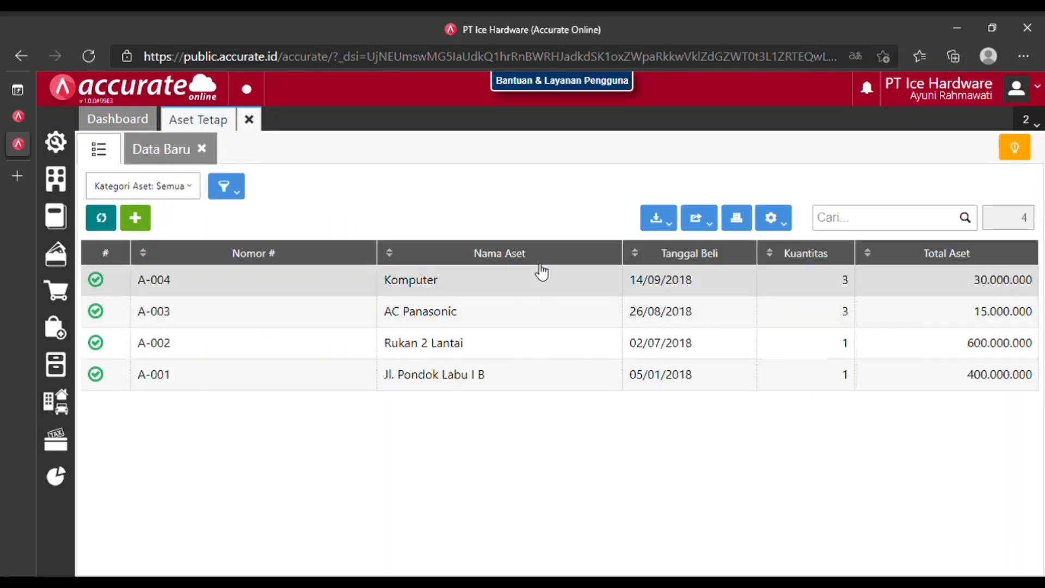
left_click(251, 120)
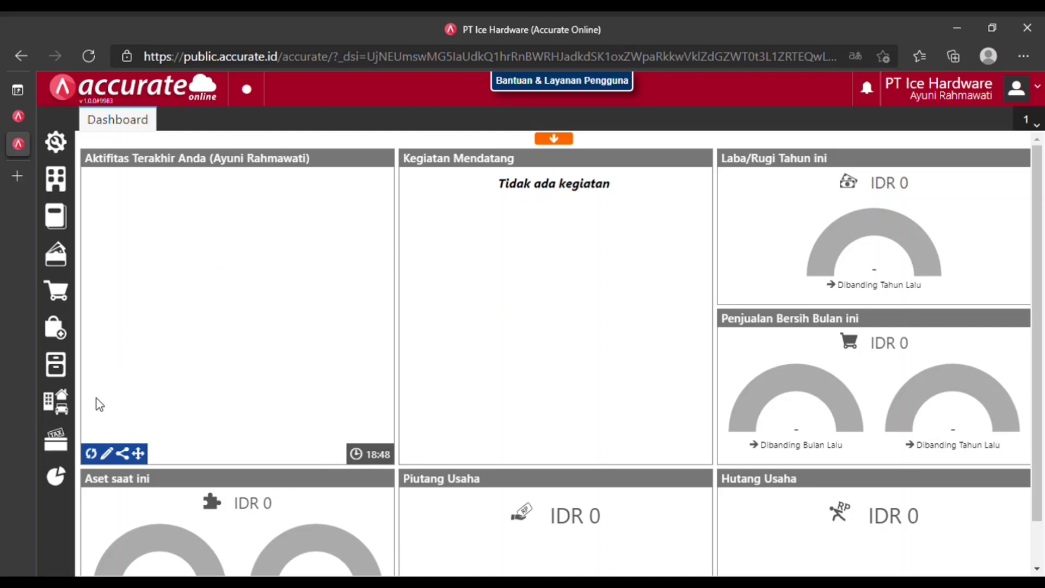
Pick the Neraca (Induk Skontro) report from the full Daftar Laporan list.
left_click(64, 485)
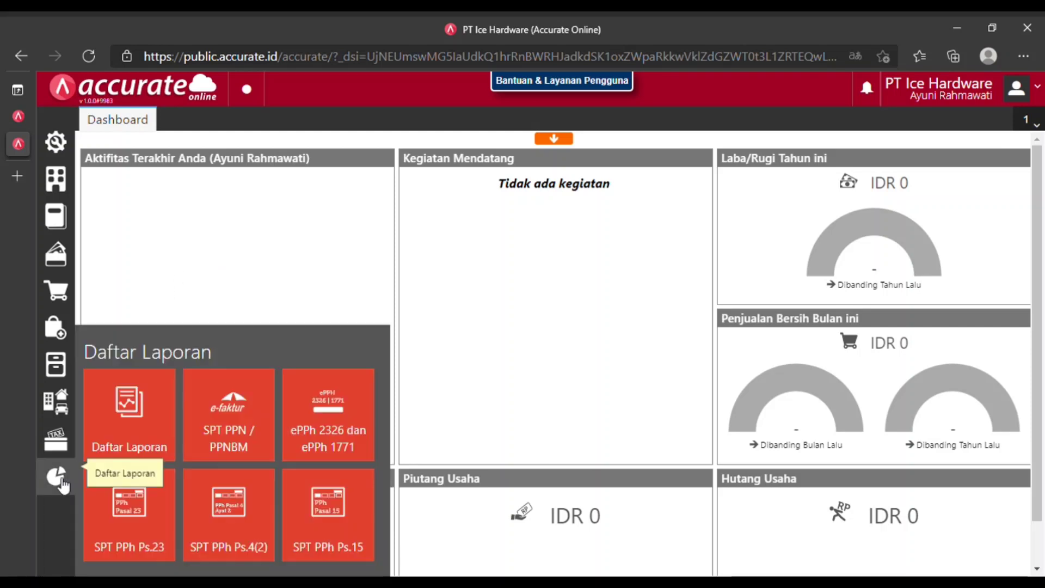
left_click(138, 425)
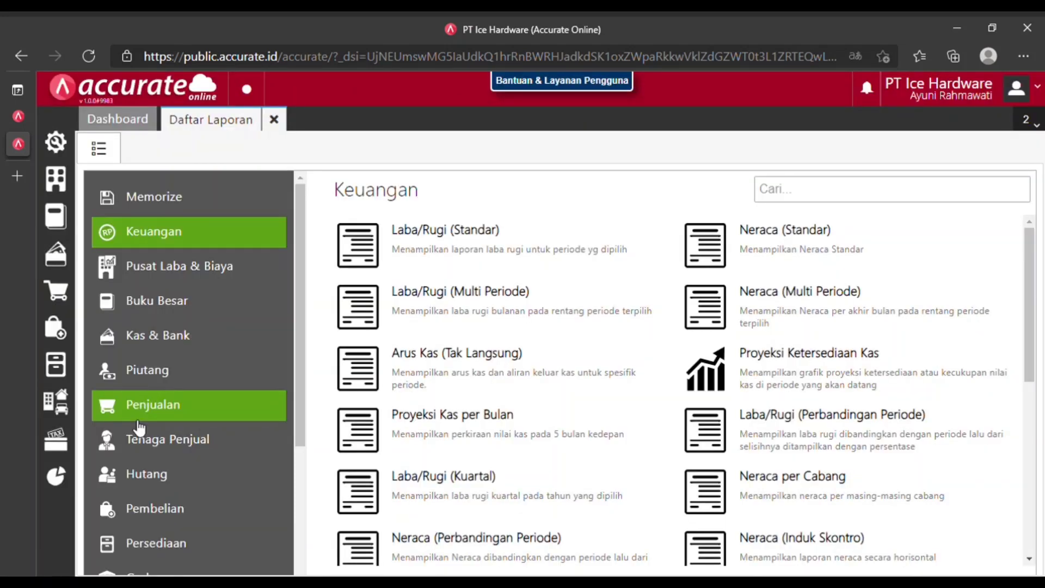
scroll(759, 393, "down", 1)
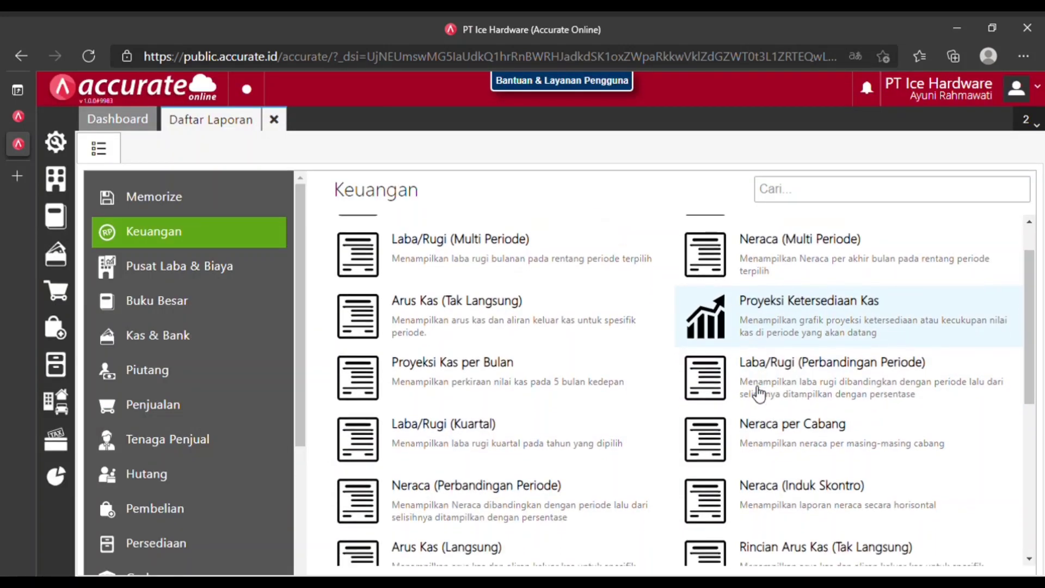
left_click(770, 489)
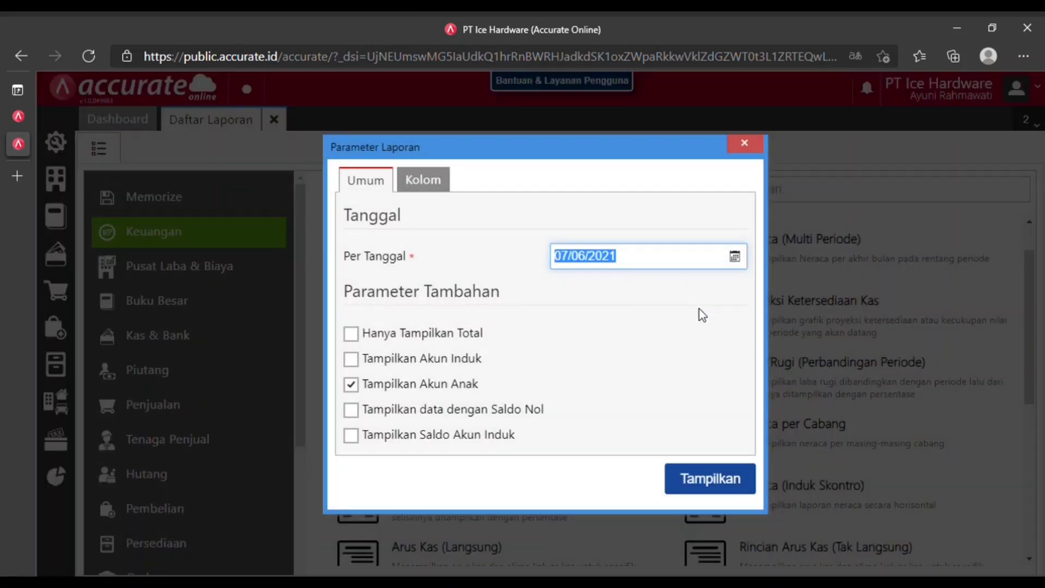
Run it as of 31/12/2020 without child accounts, showing total assets of 1.780.183.000.
type("31/")
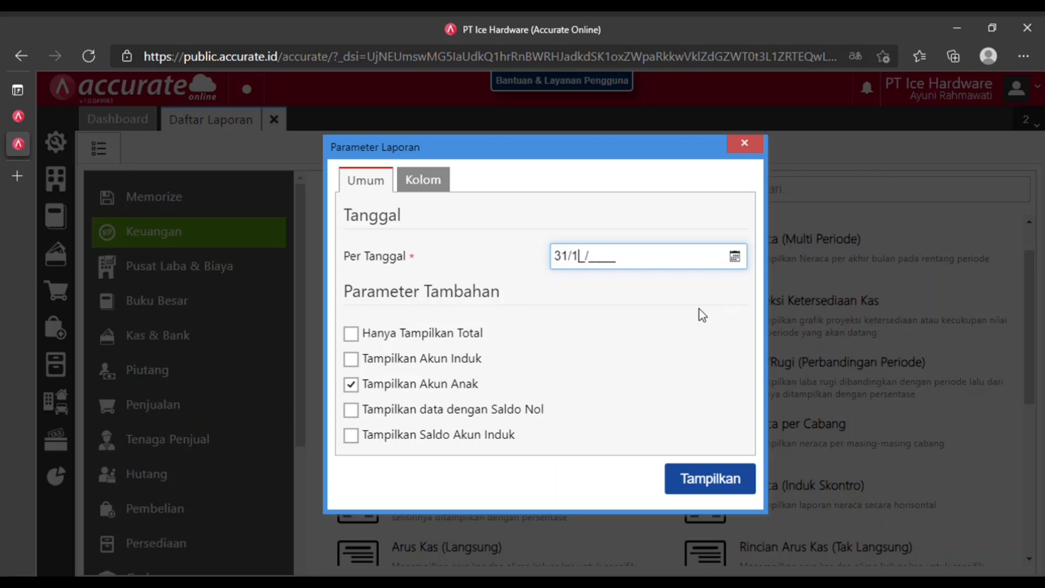
type("12/2020")
left_click(351, 385)
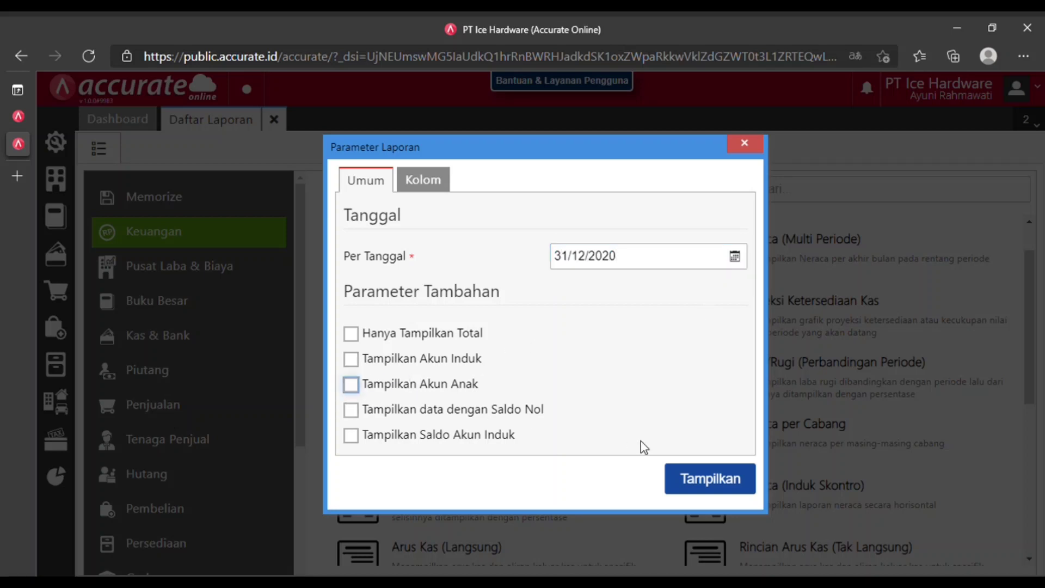
left_click(708, 478)
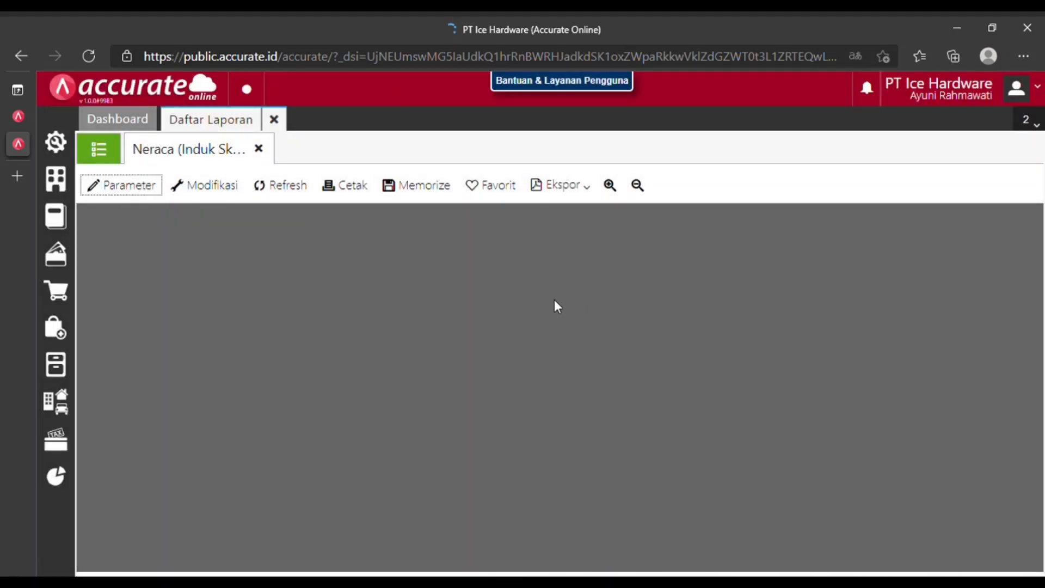
scroll(505, 401, "down", 4)
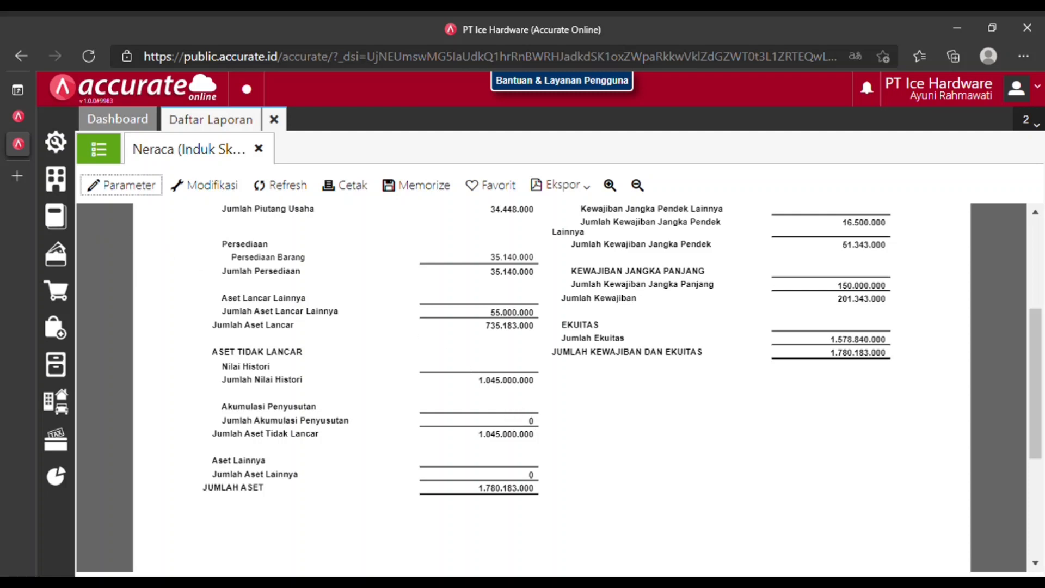
mouse_move(27, 246)
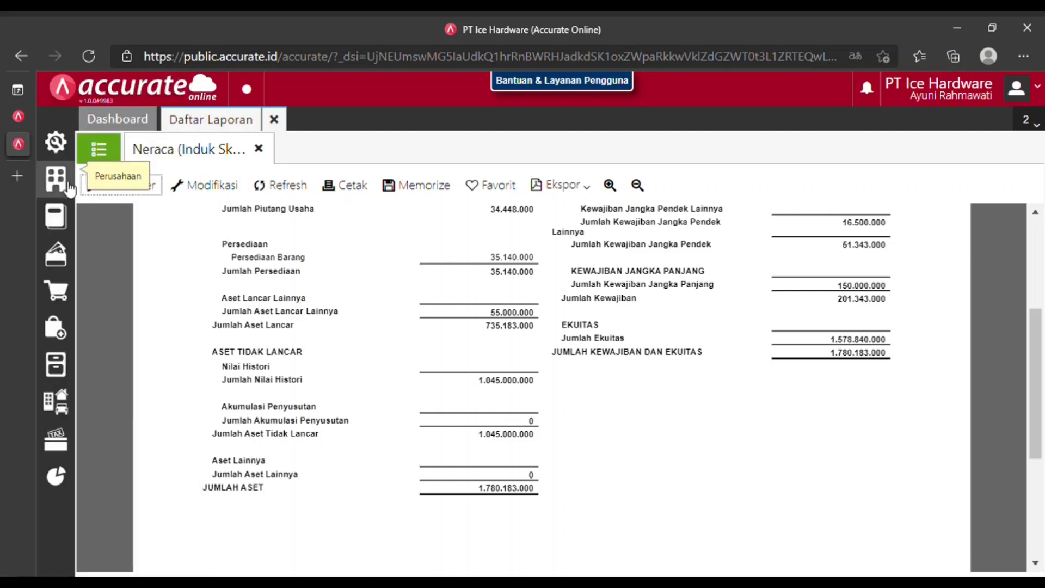
Save a Proses Akhir Bulan for Desember 2020 and open it from the month-end list.
left_click(68, 185)
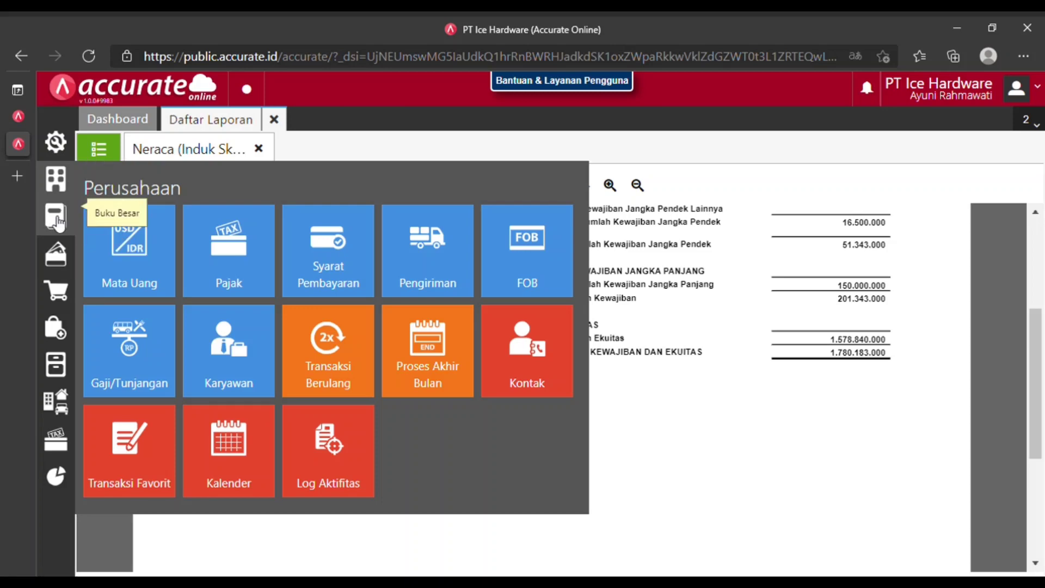
left_click(57, 144)
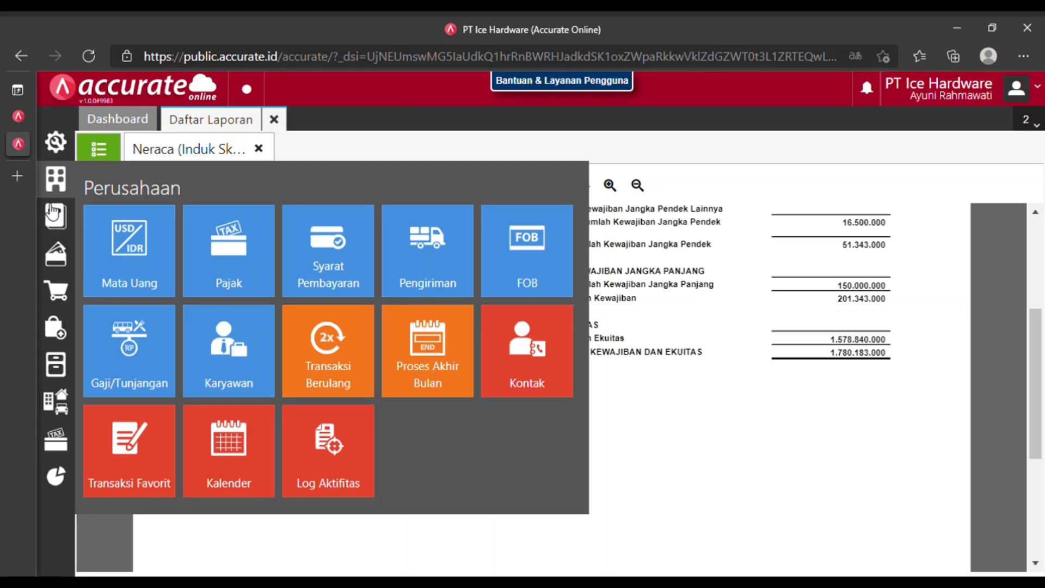
left_click(429, 356)
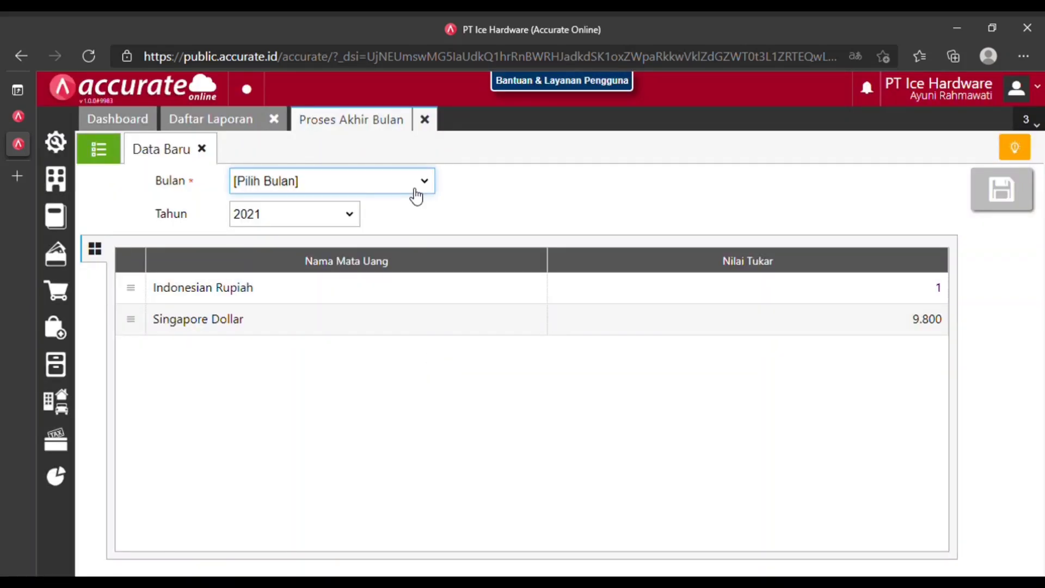
left_click(292, 390)
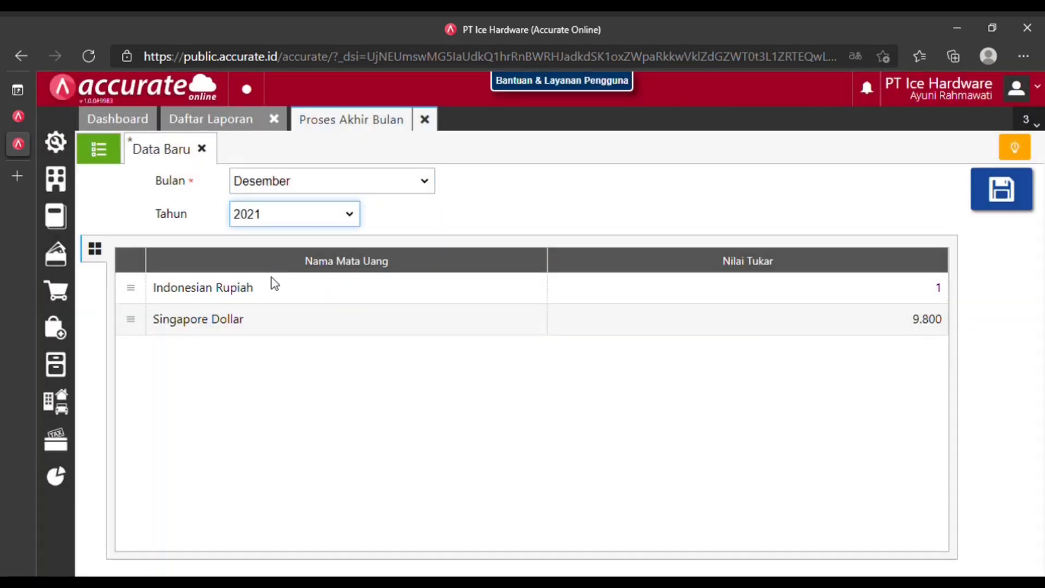
left_click(270, 267)
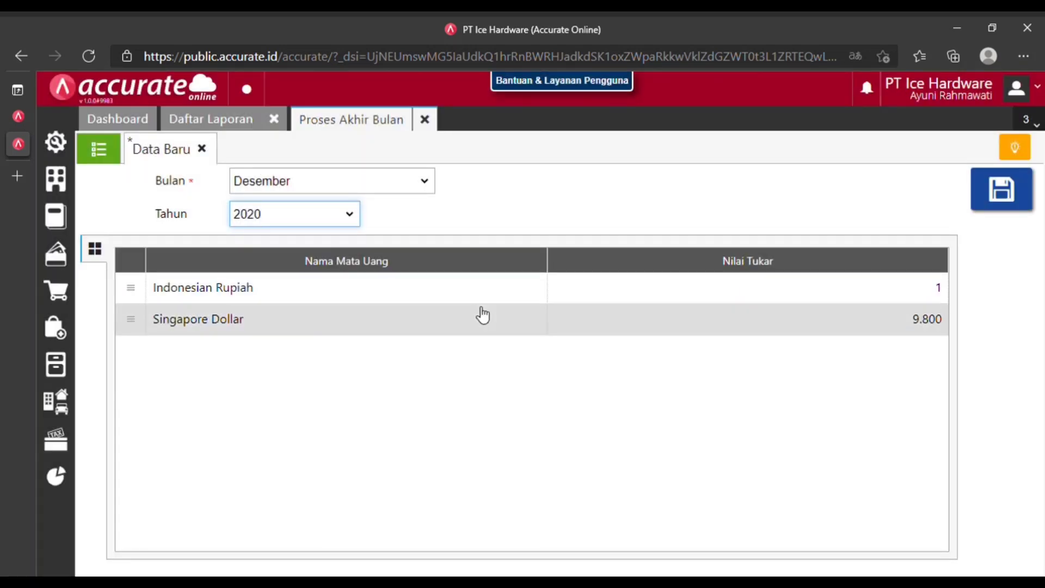
left_click(1011, 198)
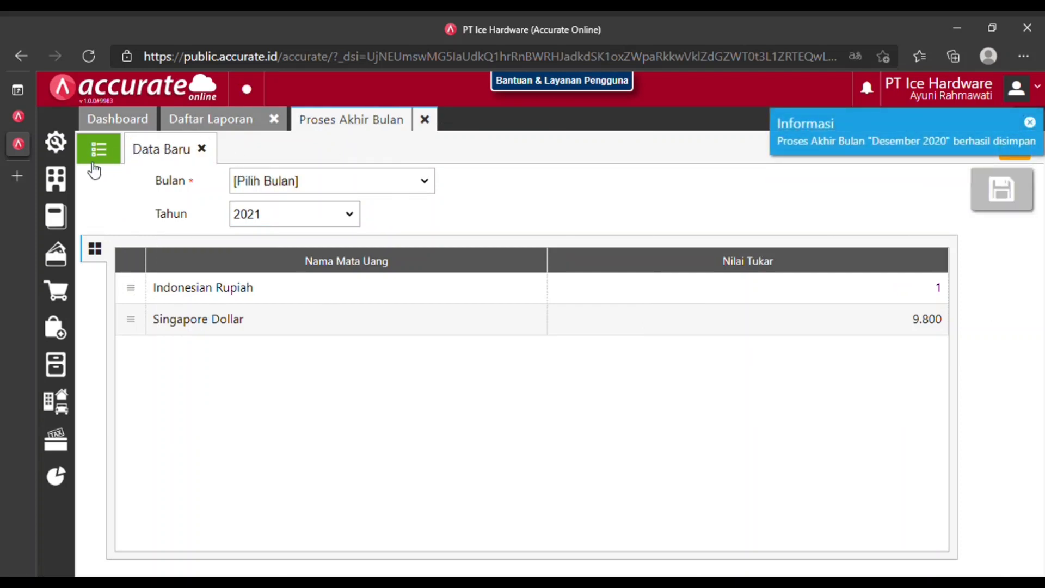
left_click(99, 164)
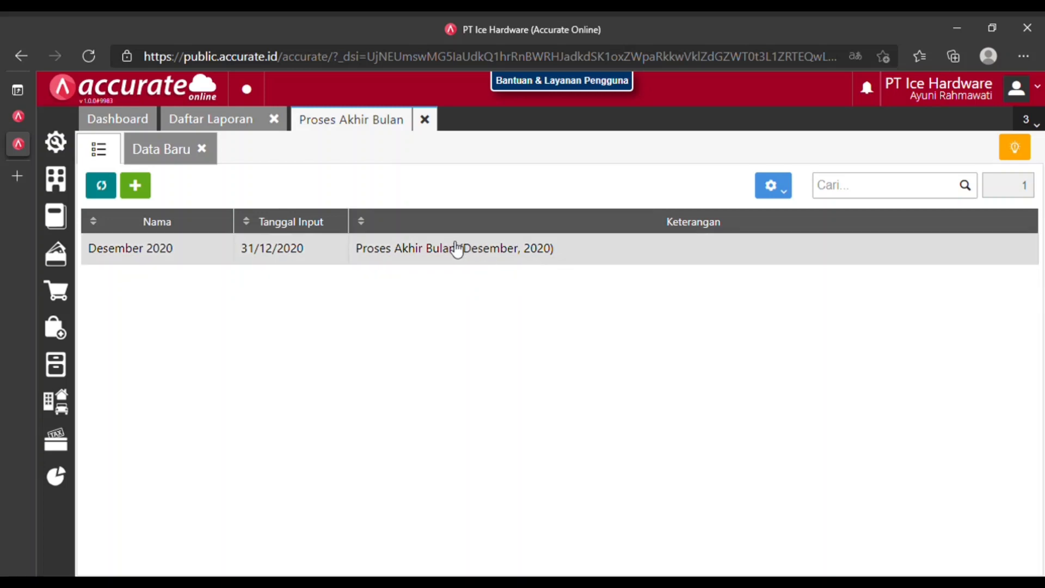
left_click(457, 249)
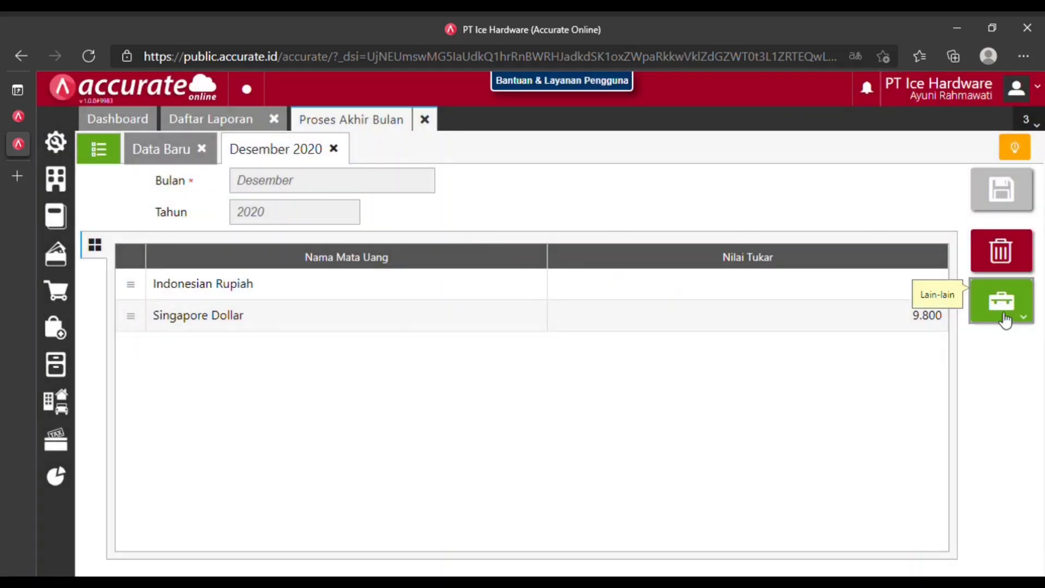
Review the December 2020 depreciation journal under Lain-lain > Jurnal Penyusutan.
left_click(1003, 319)
left_click(935, 373)
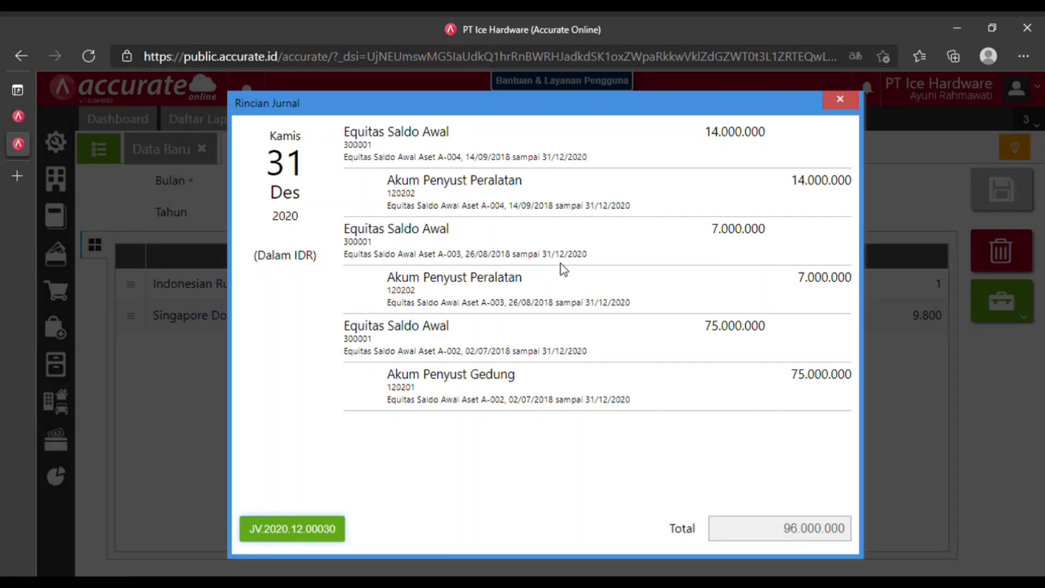
left_click(838, 100)
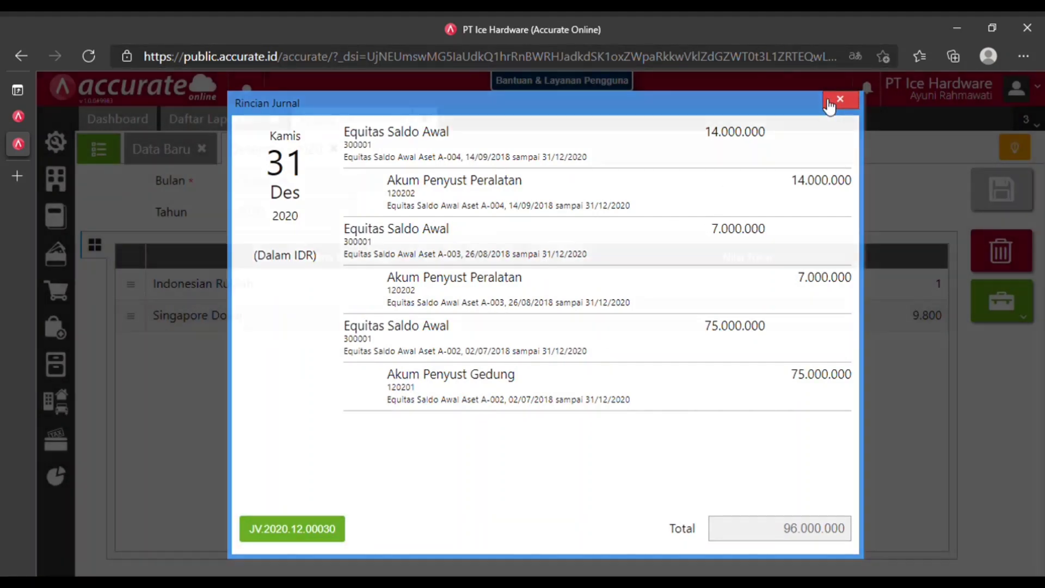
Refresh the Neraca balance sheet report and scroll through its updated figures.
left_click(213, 124)
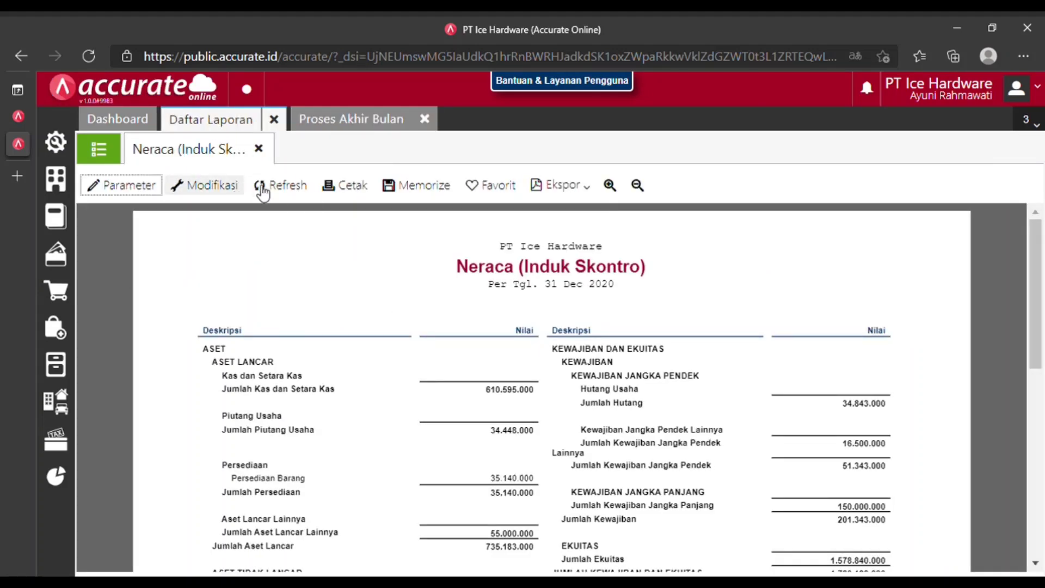
left_click(279, 187)
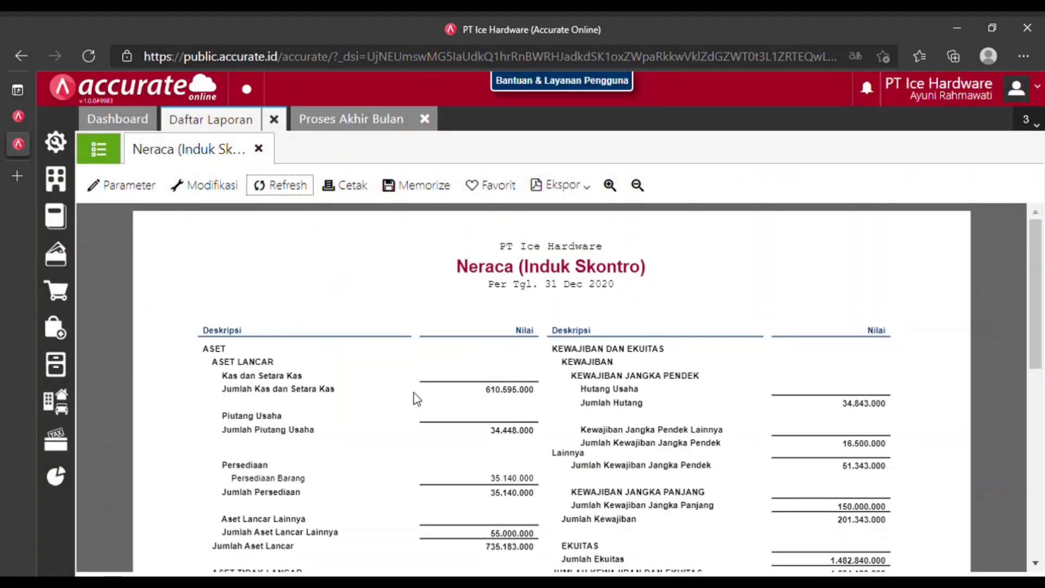
scroll(433, 426, "down", 4)
scroll(432, 426, "down", 1)
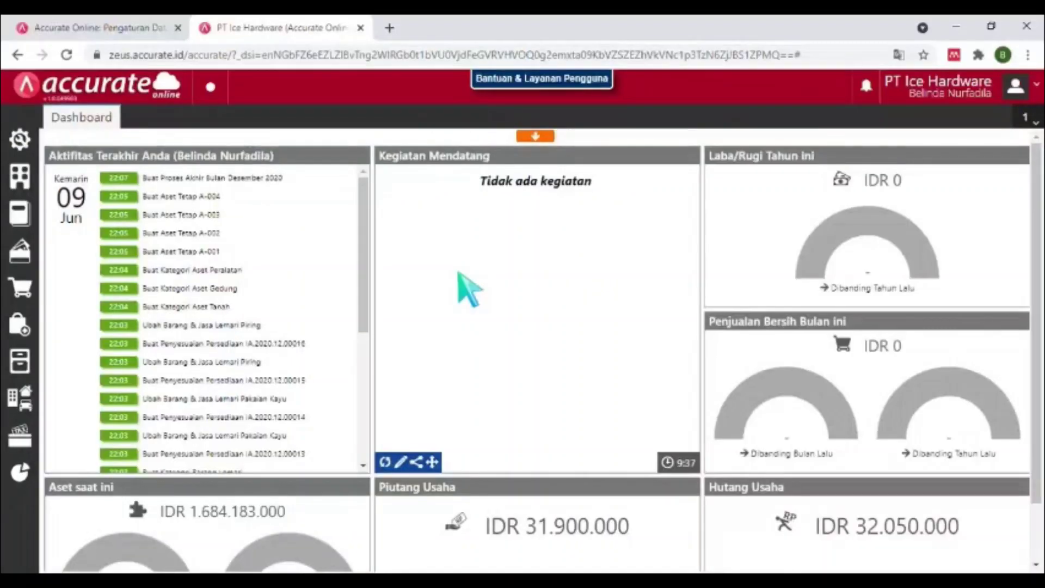
Open a new Permintaan Barang form from the Persediaan module.
left_click(42, 331)
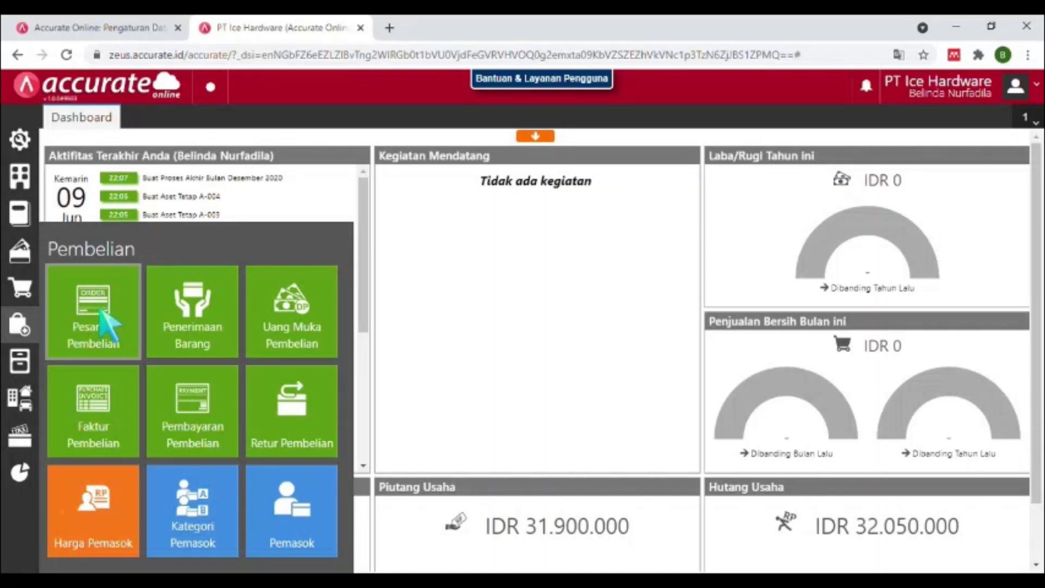
left_click(20, 364)
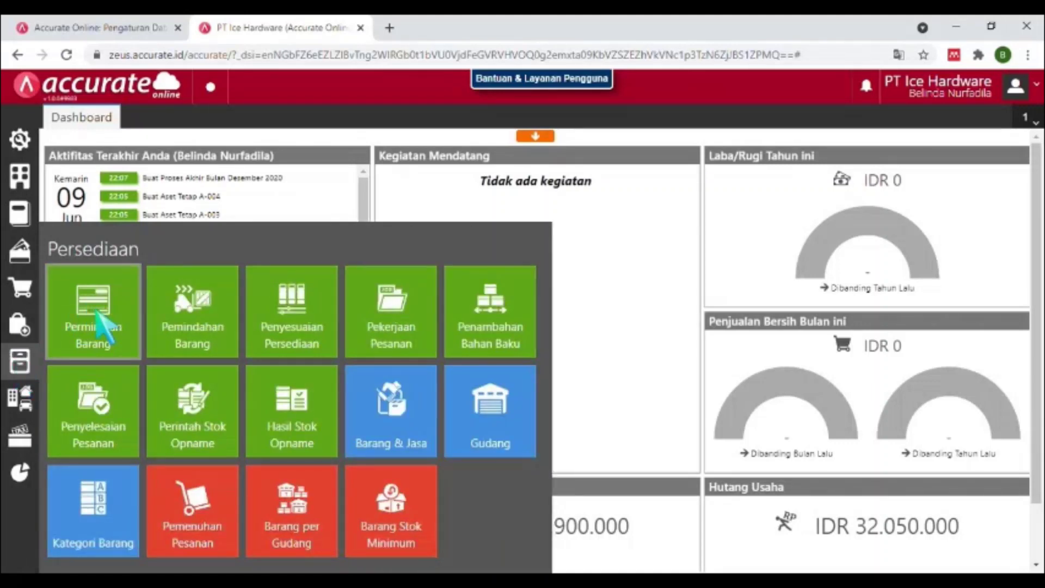
left_click(105, 328)
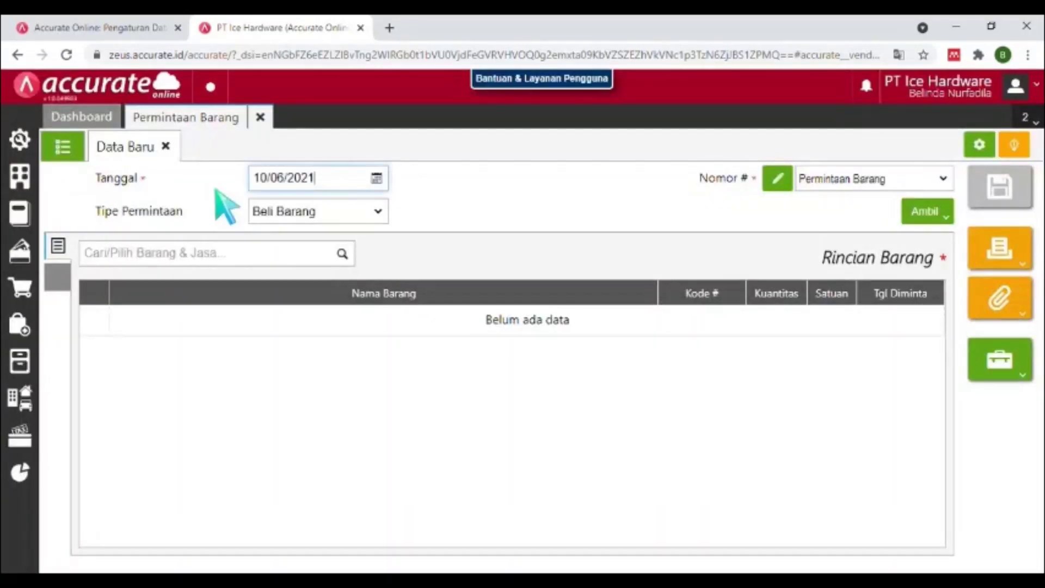
Set the item request date to 01/01/2021.
left_click(319, 177)
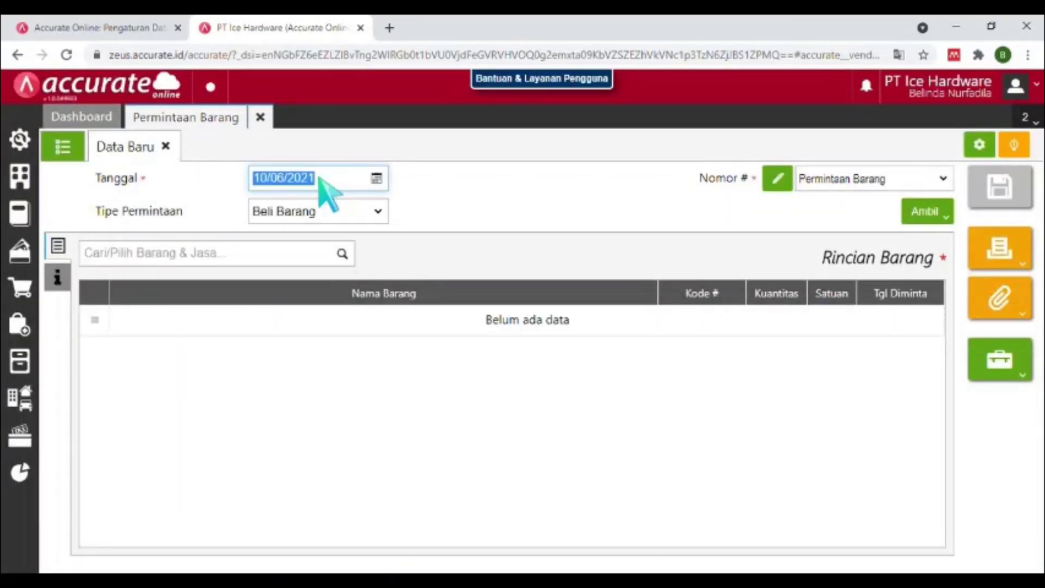
type("01/01/2")
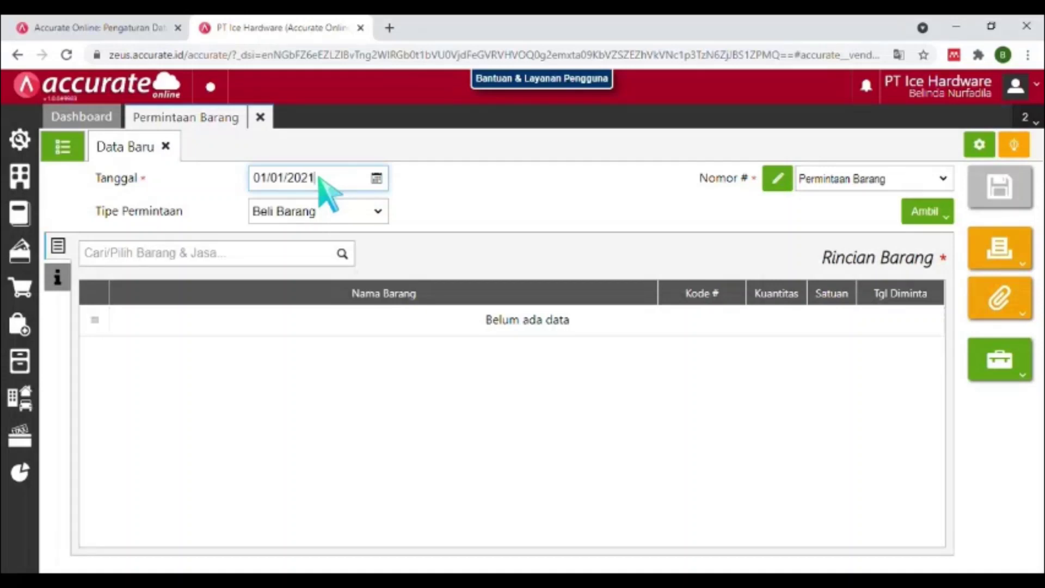
key("Tab")
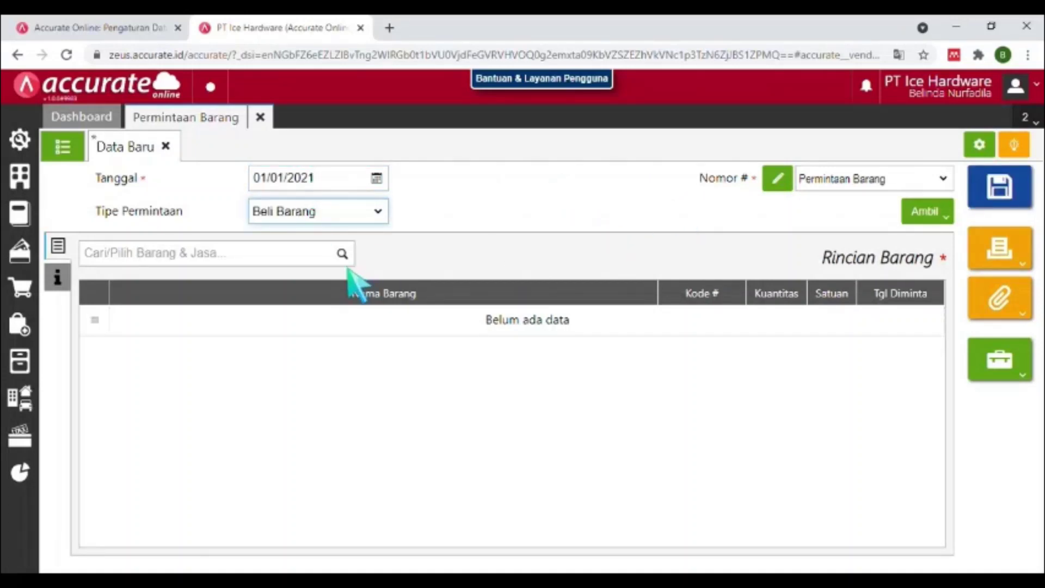
Add Meja Makan Lipat to the request with quantity 16 PCS.
left_click(194, 259)
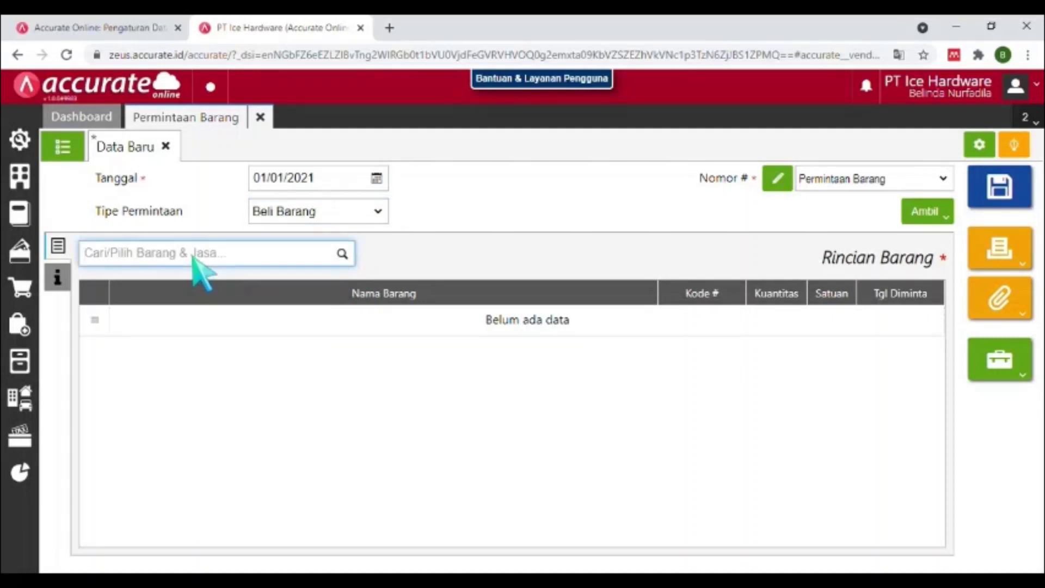
type("meja m")
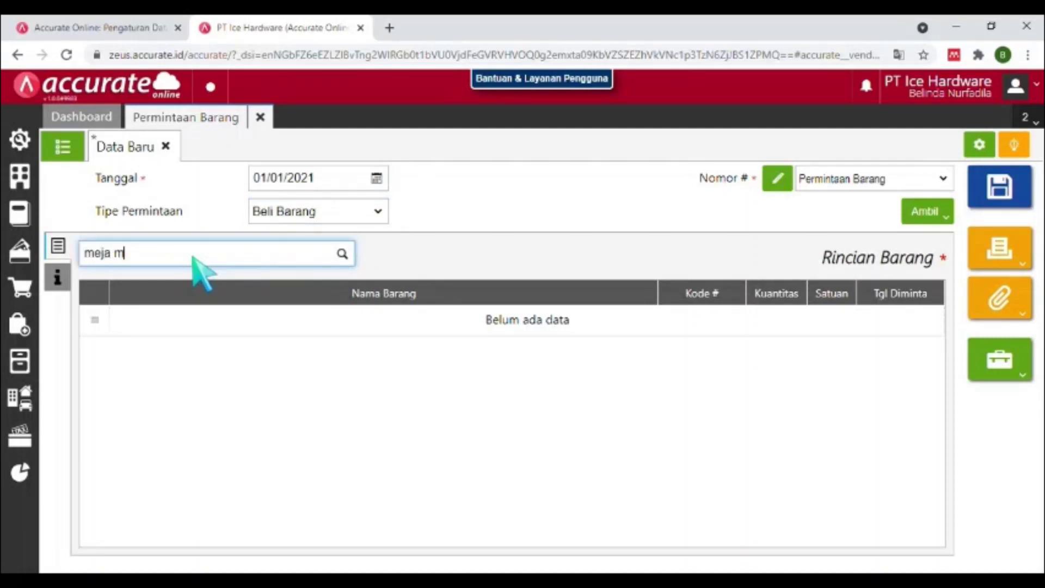
type("aka")
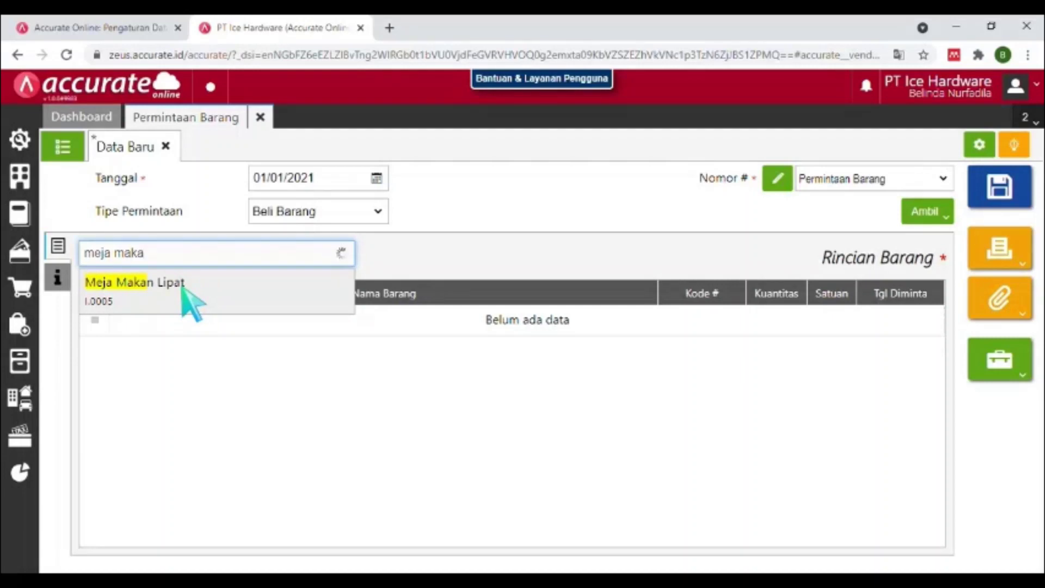
left_click(275, 277)
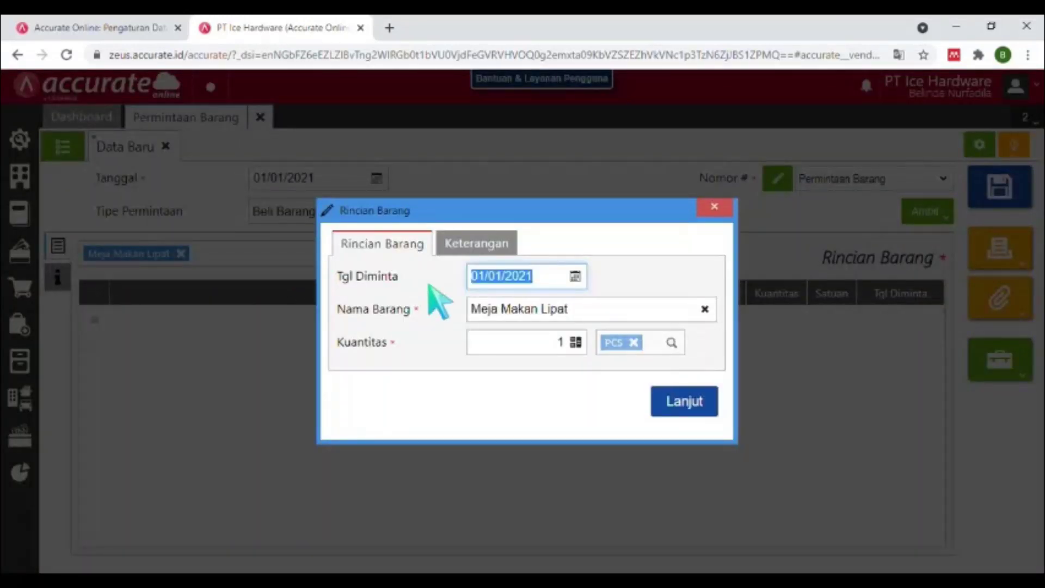
type("0")
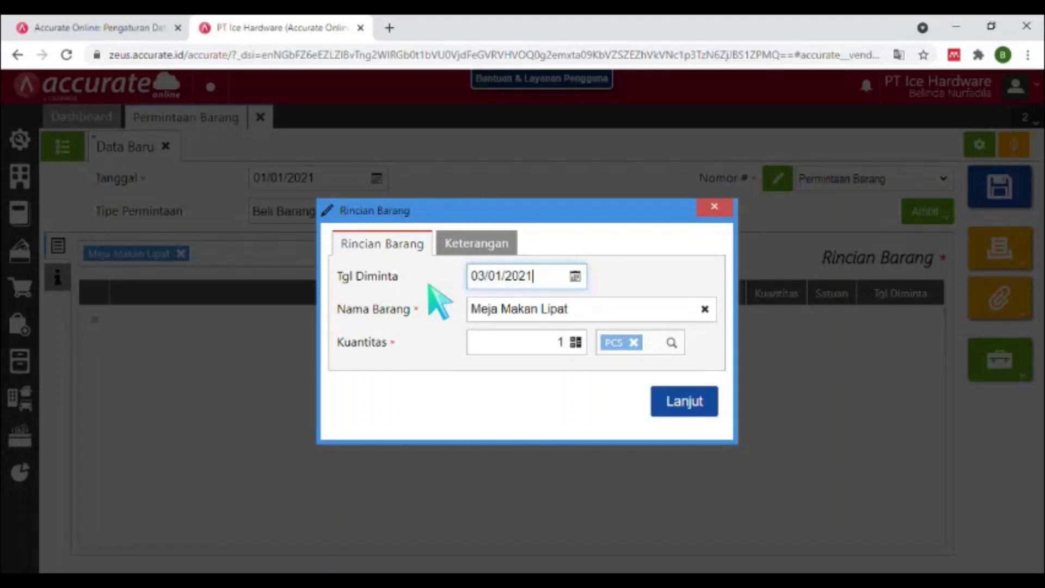
left_click(504, 344)
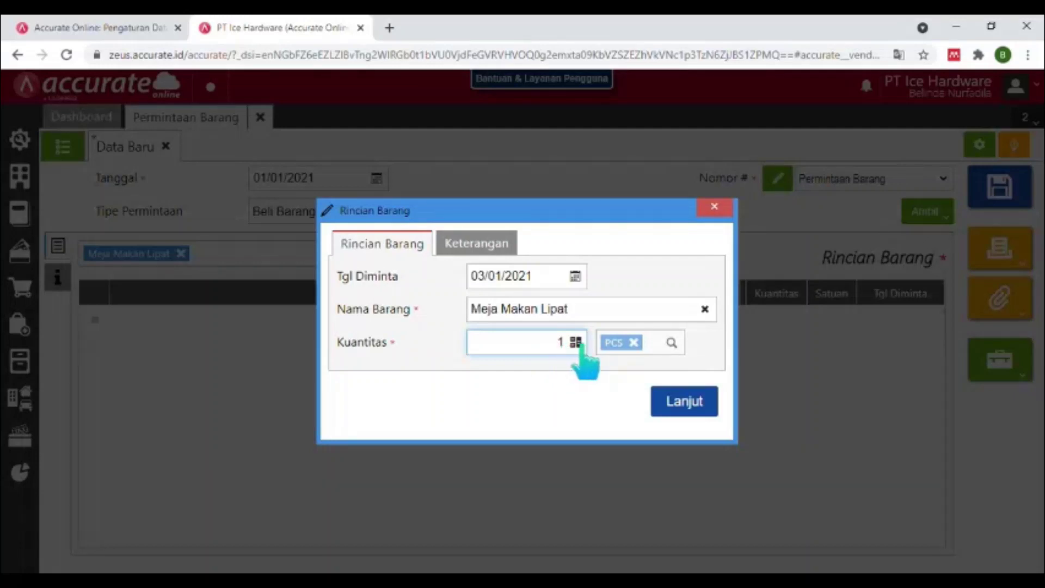
double_click(560, 342)
left_click(682, 404)
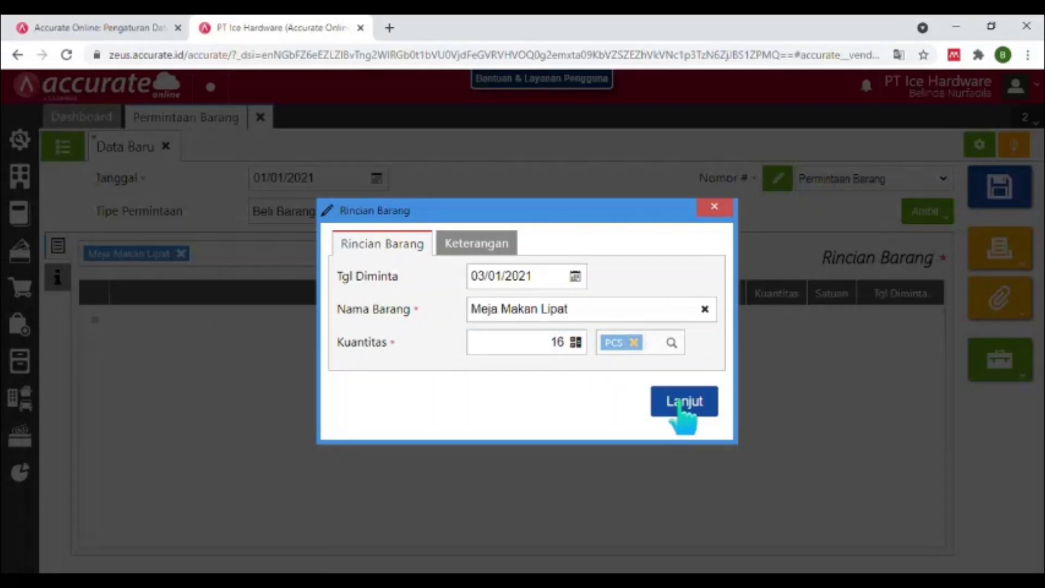
left_click(681, 403)
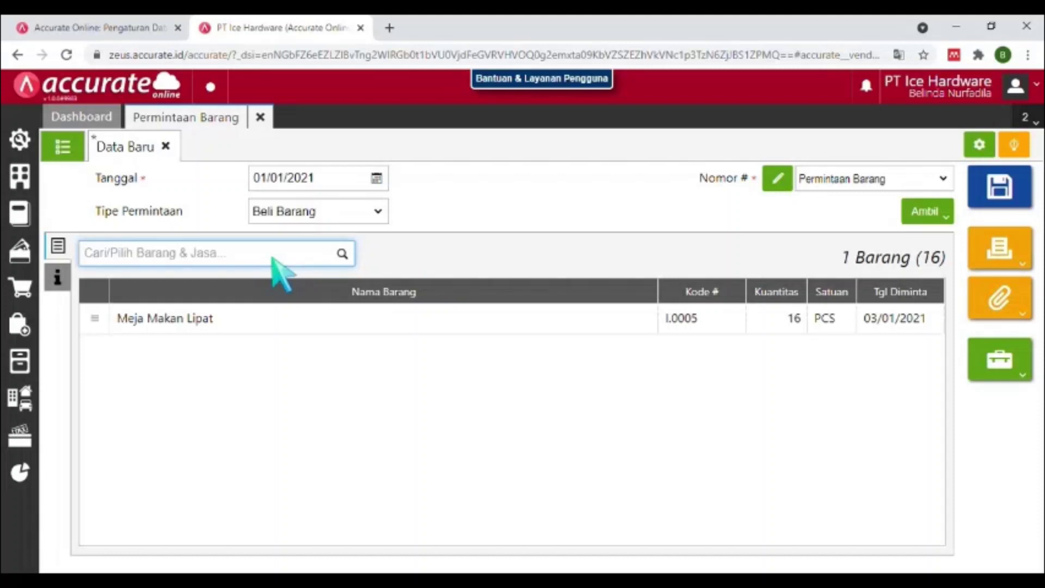
Add Kursi Lipat to the request with quantity 23 PCS.
type("k")
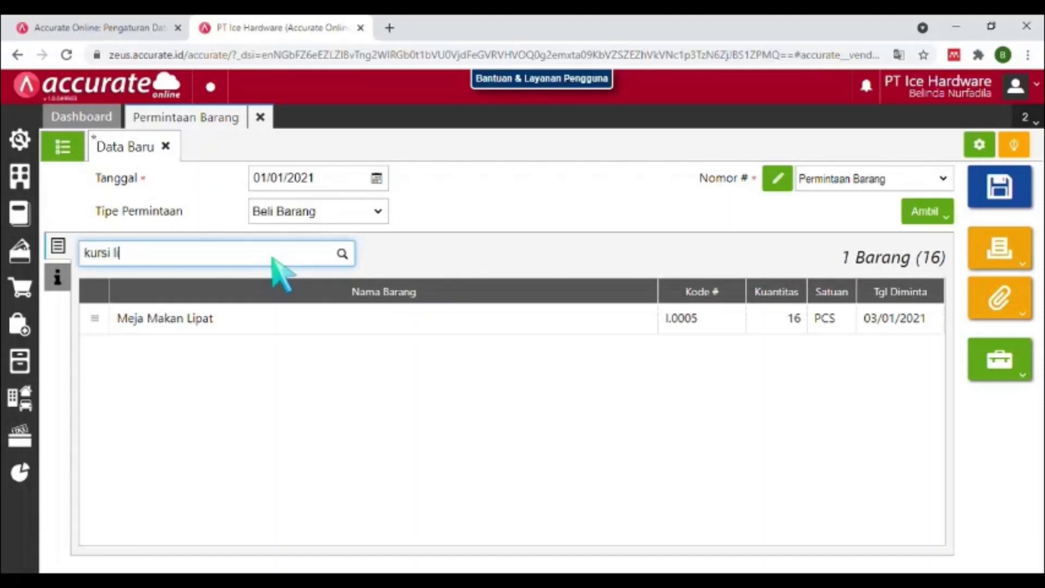
type("ursi lipat")
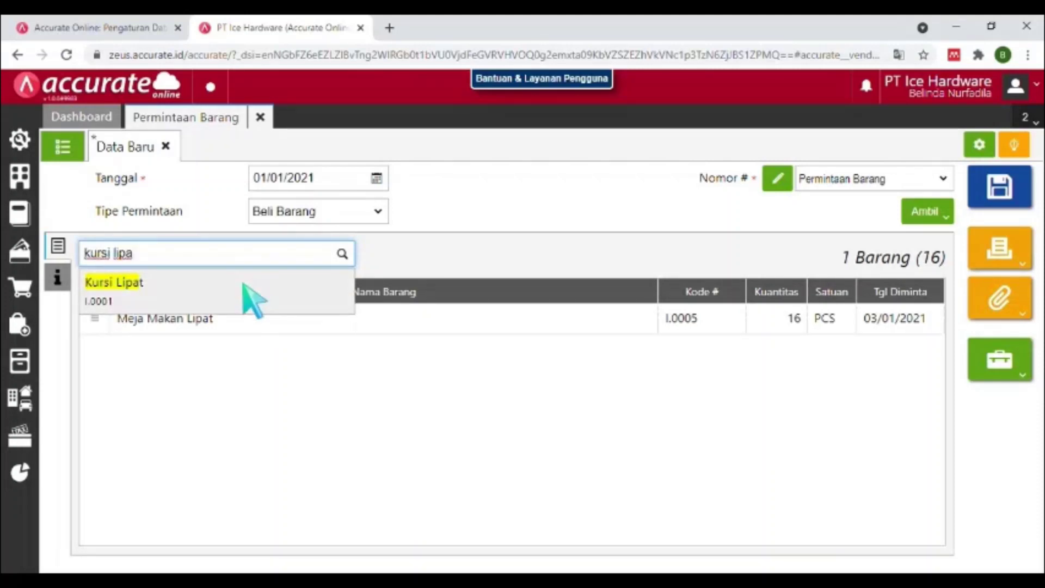
left_click(246, 294)
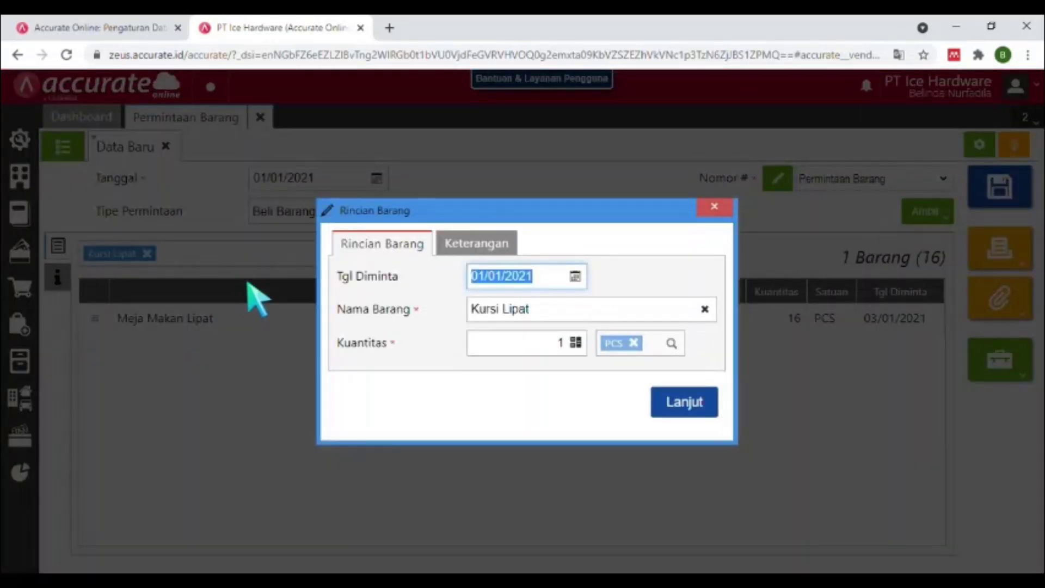
type("030")
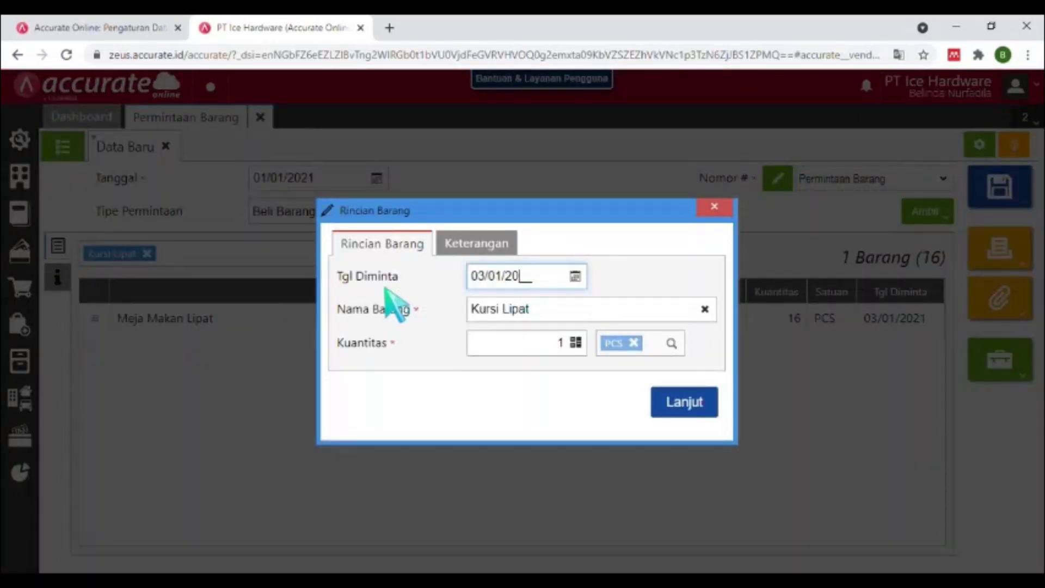
left_click(560, 343)
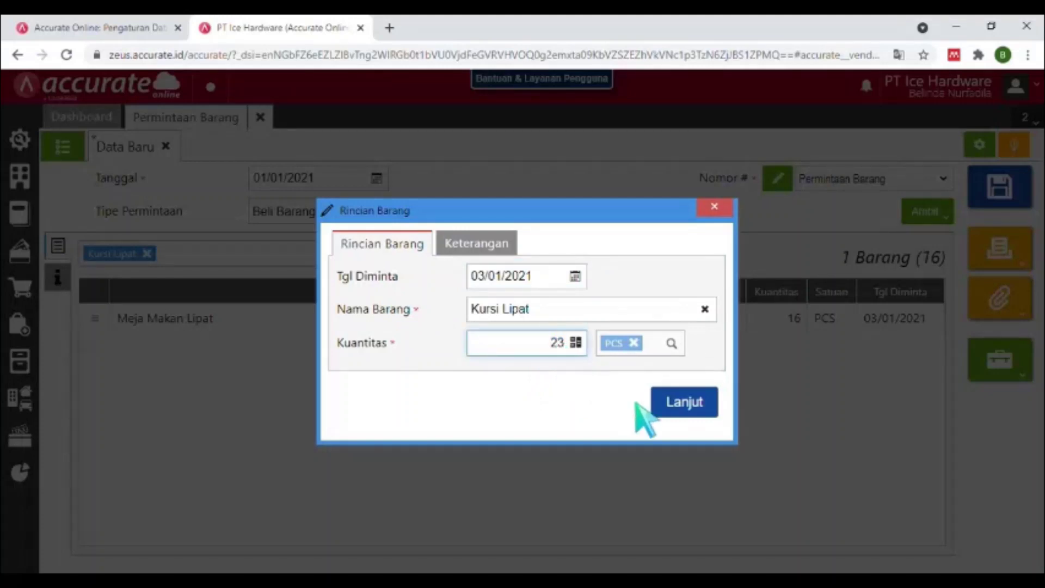
left_click(684, 401)
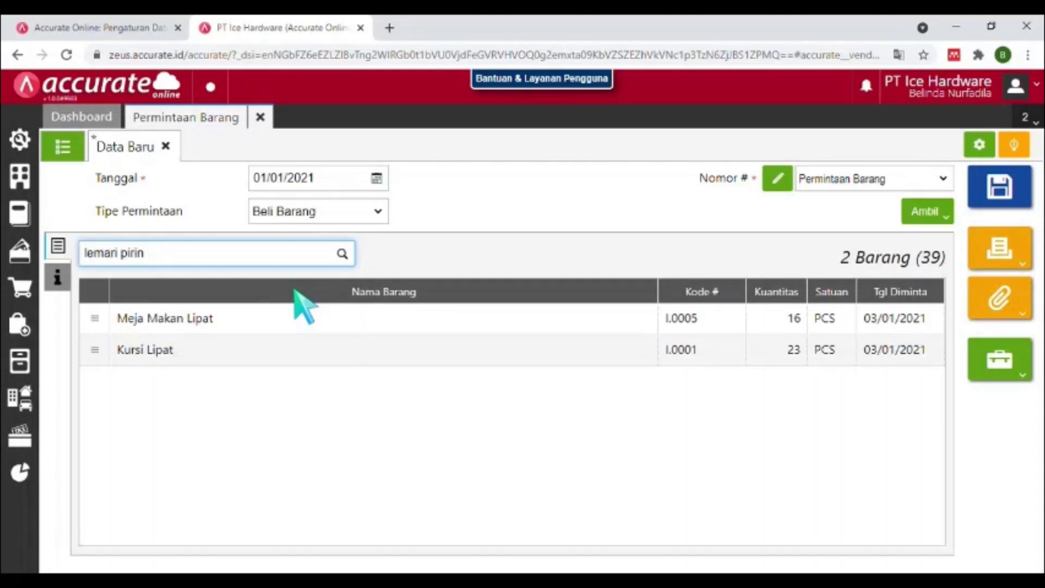
Add Lemari Piring with quantity 20 PCS and save the item request.
left_click(220, 286)
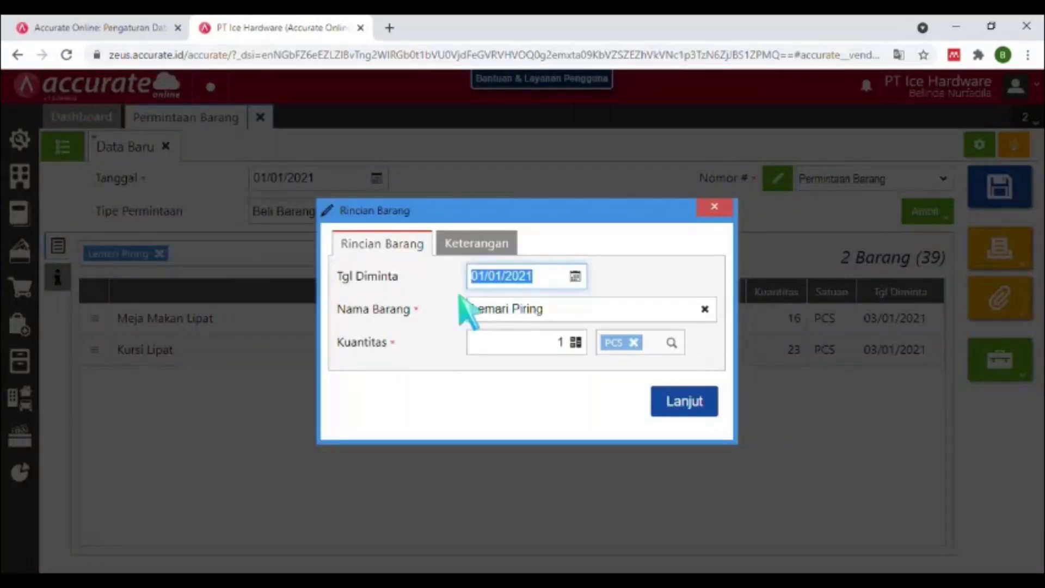
type("03/0")
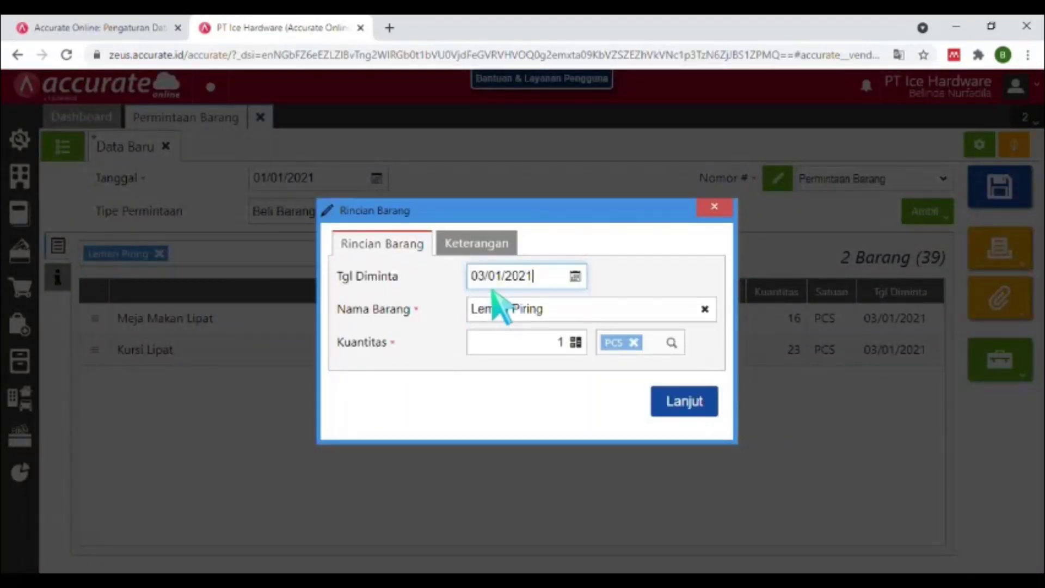
type("1/2021")
left_click(576, 342)
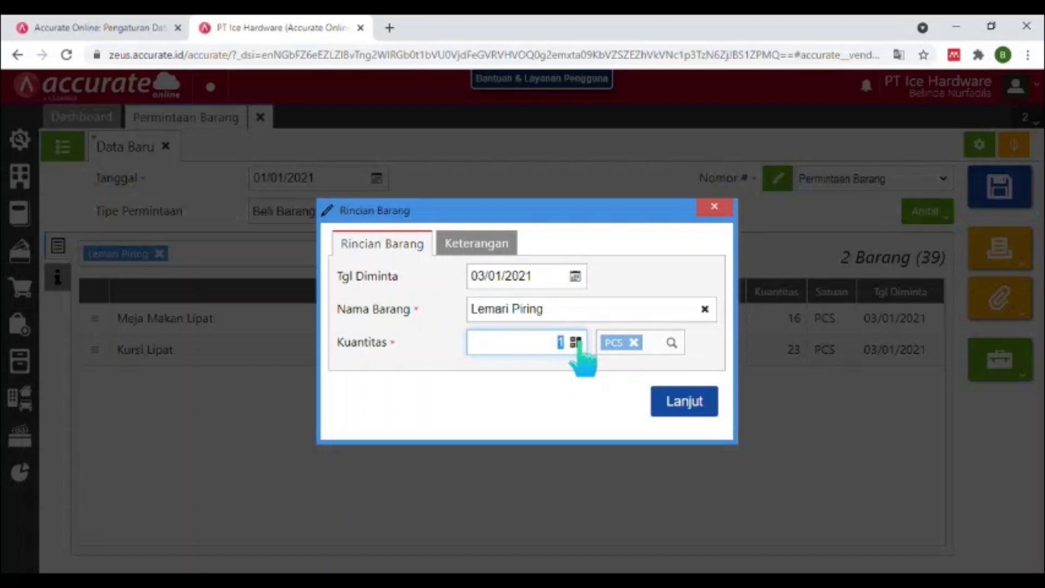
type("20")
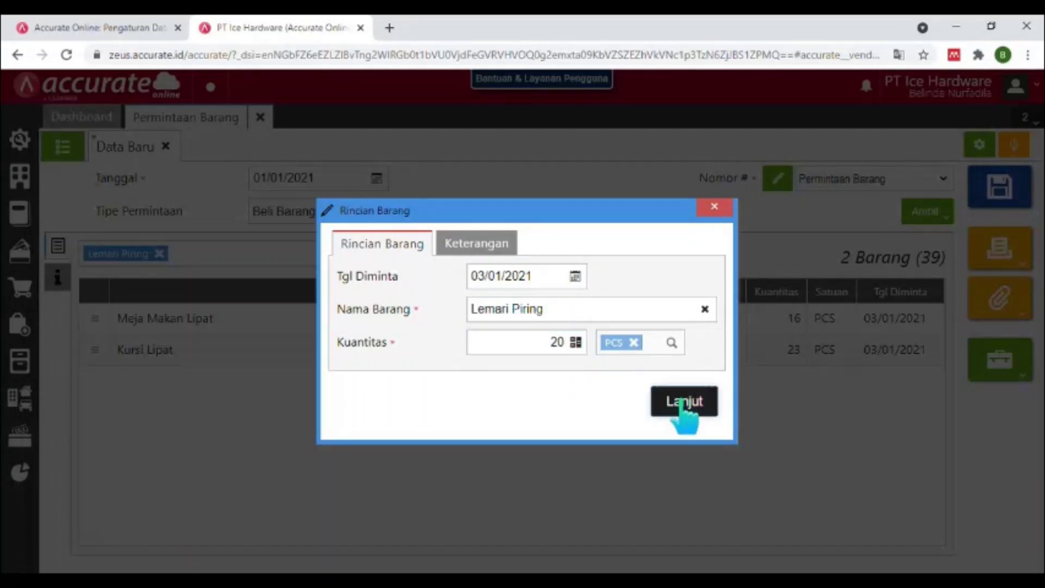
left_click(683, 408)
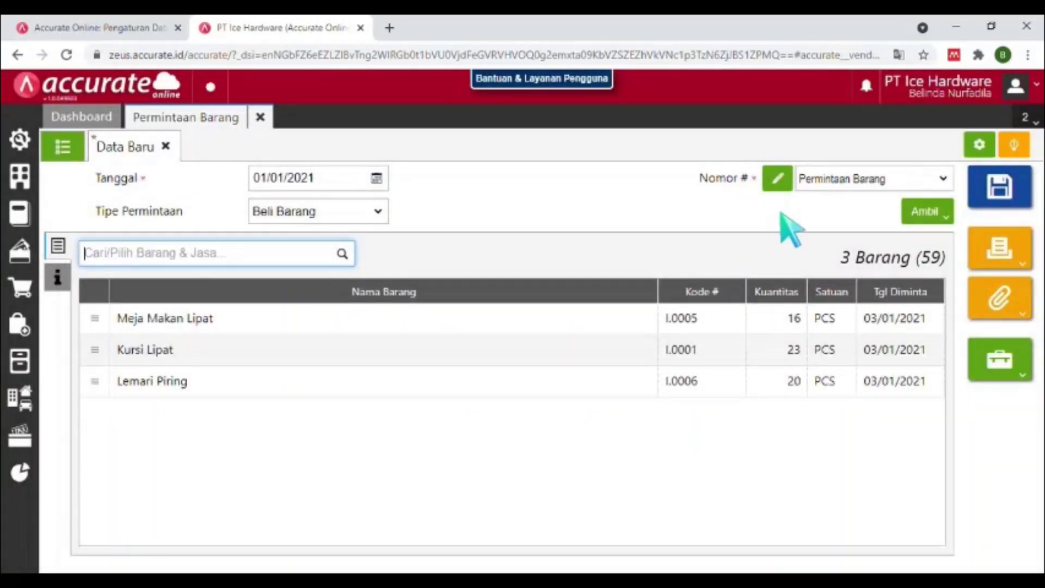
left_click(999, 191)
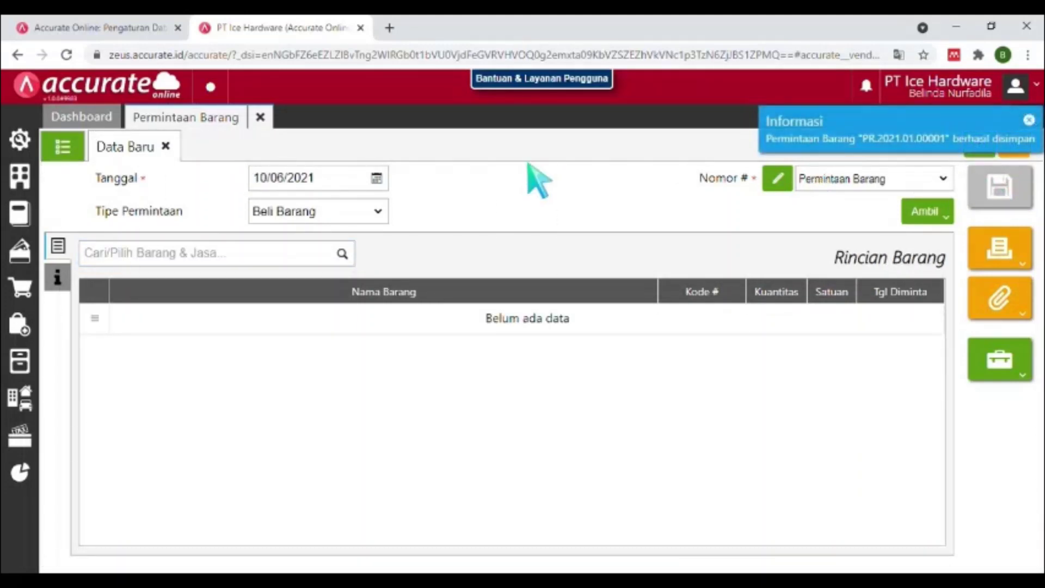
Close the item request and open a new Pesanan Pembelian form.
left_click(261, 118)
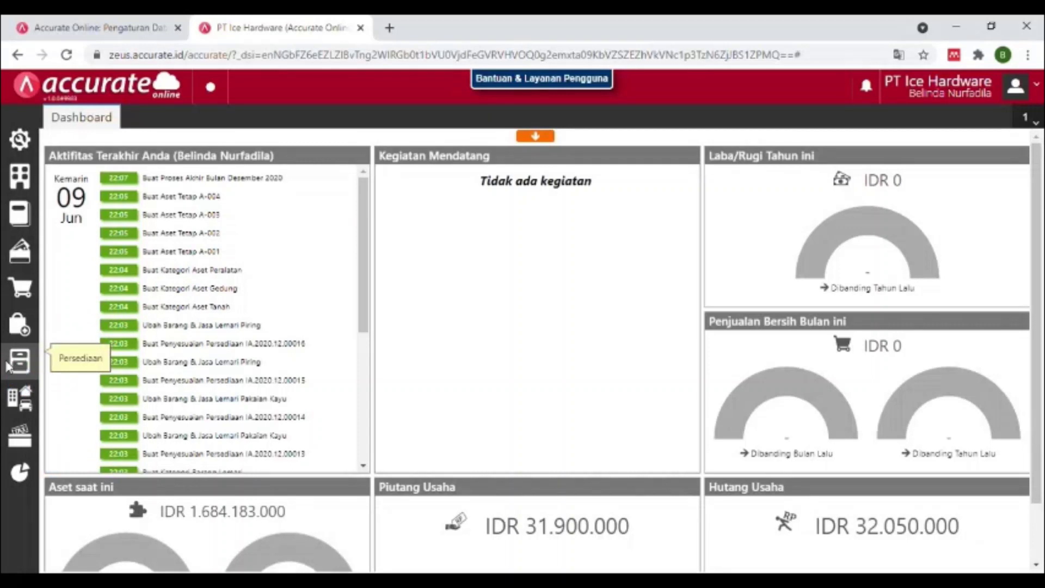
left_click(12, 336)
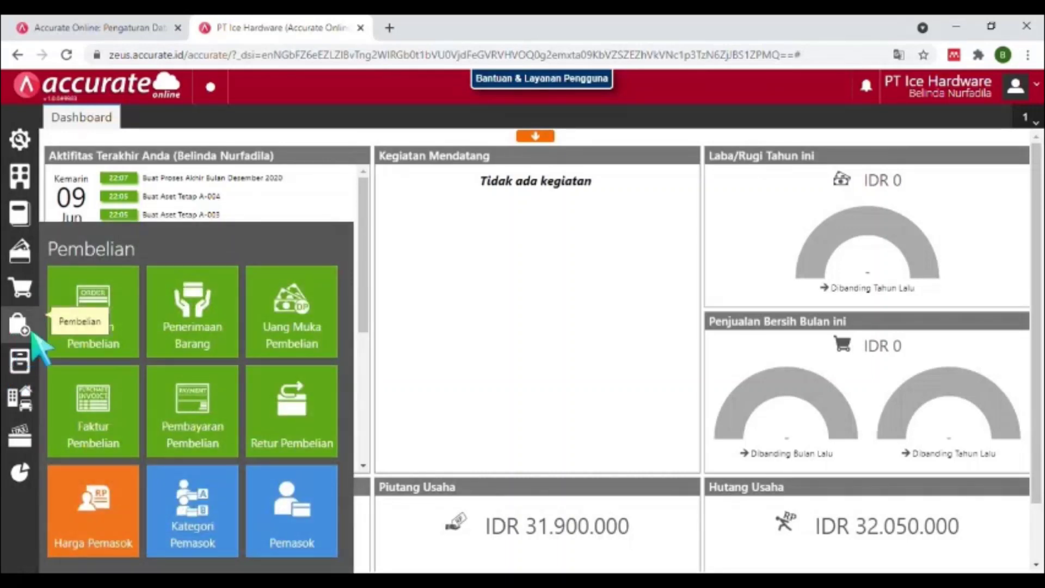
left_click(89, 349)
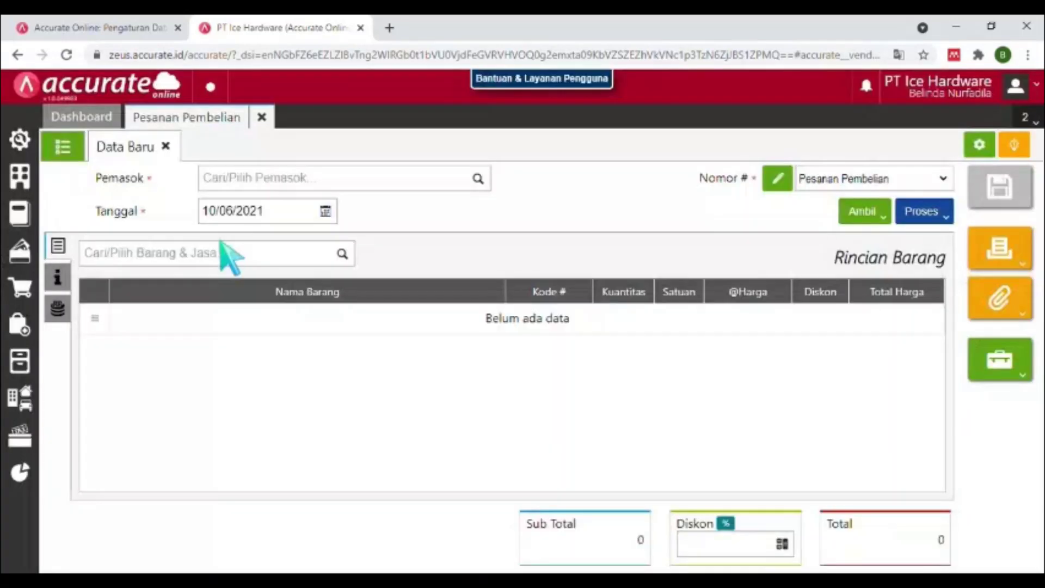
Set the order's supplier to PT Mutiara Abadi and its date to 03/01/2021.
left_click(315, 182)
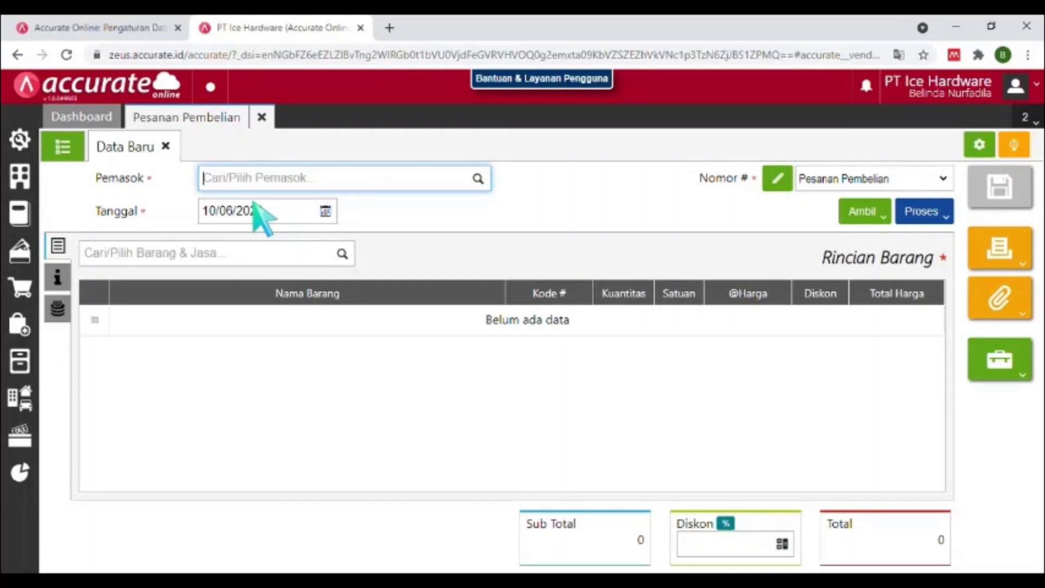
type("pt muti")
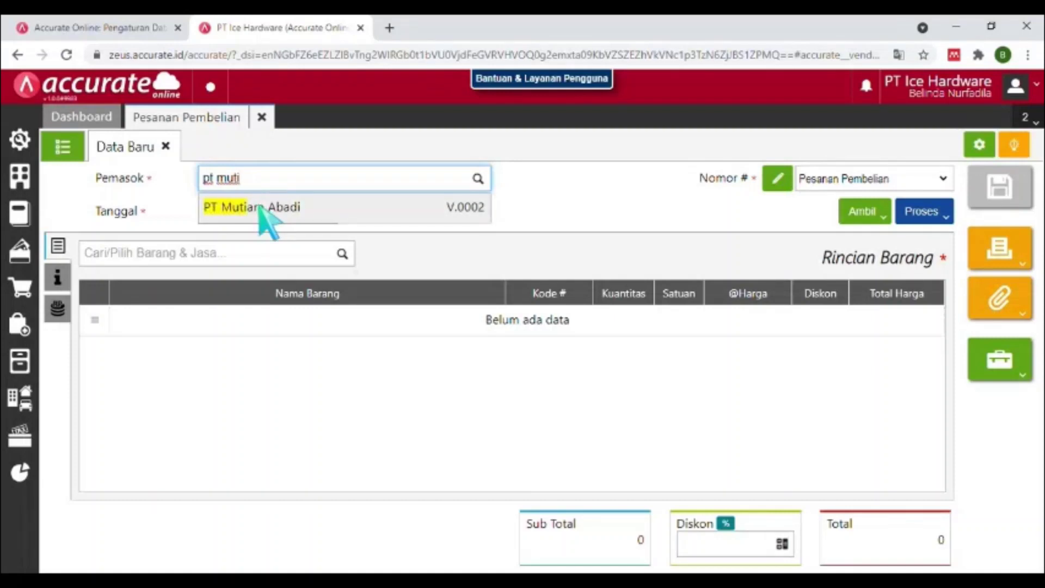
left_click(256, 205)
left_click(267, 210)
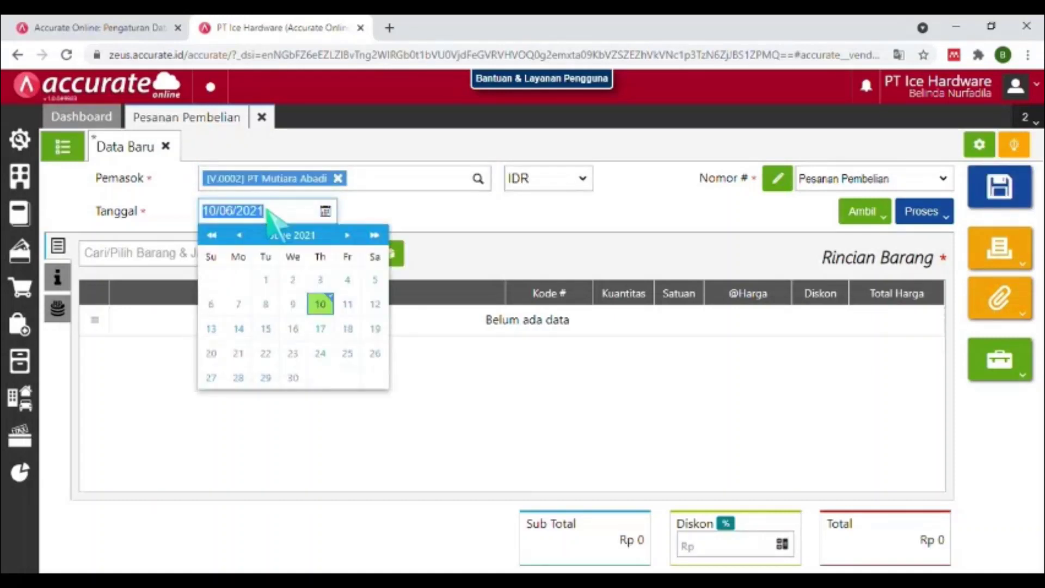
type("03")
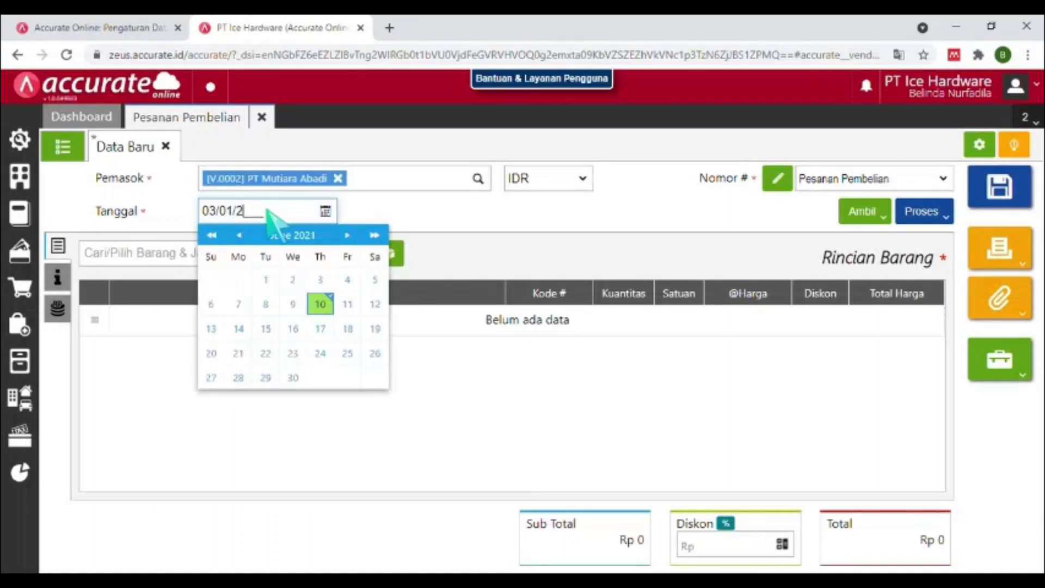
left_click(273, 240)
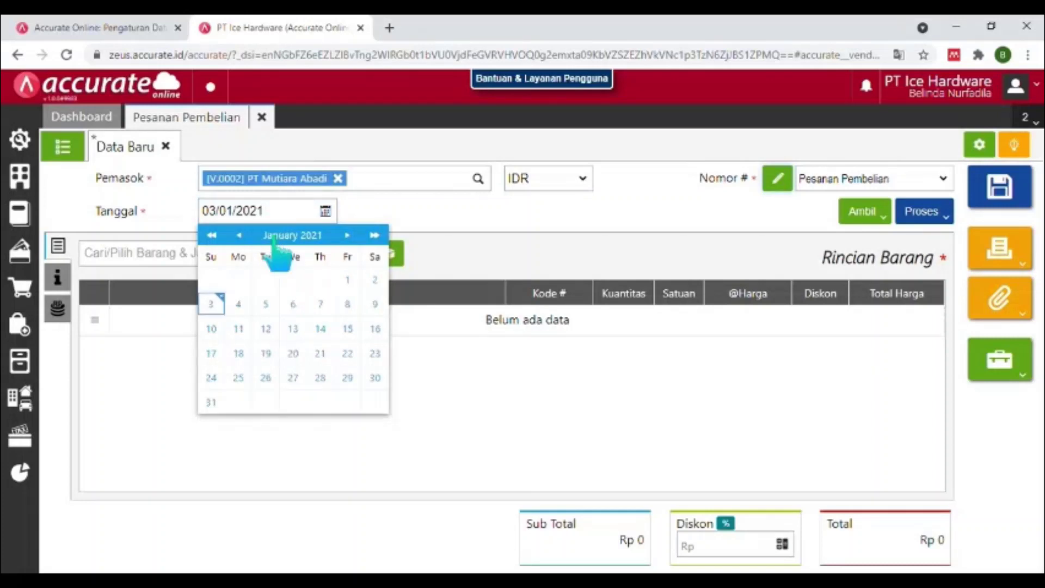
left_click(218, 305)
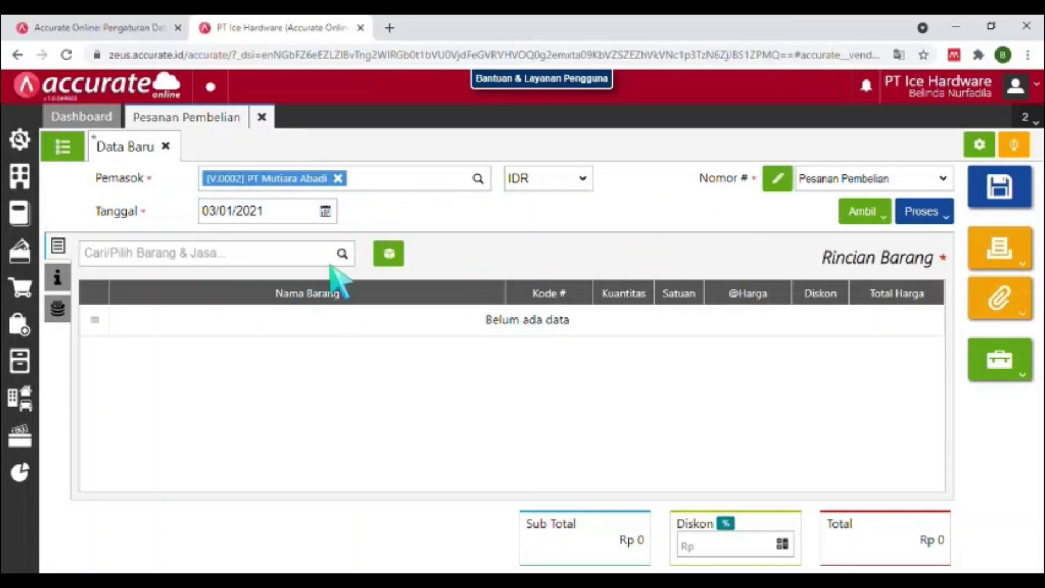
Copy the three items from request PR.2021.01.00001 into the purchase order via Ambil > Permintaan.
left_click(874, 215)
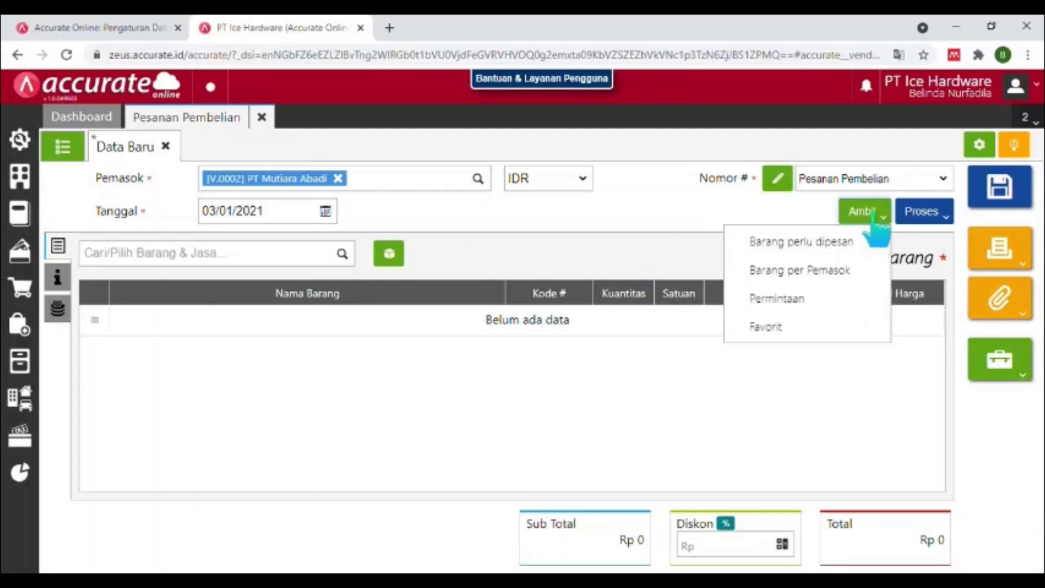
left_click(819, 303)
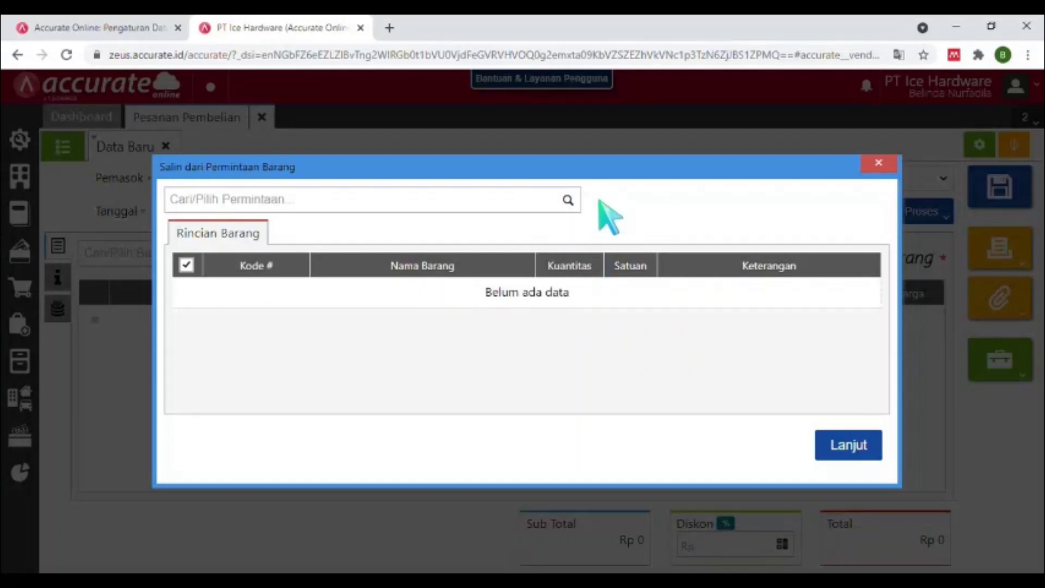
left_click(576, 203)
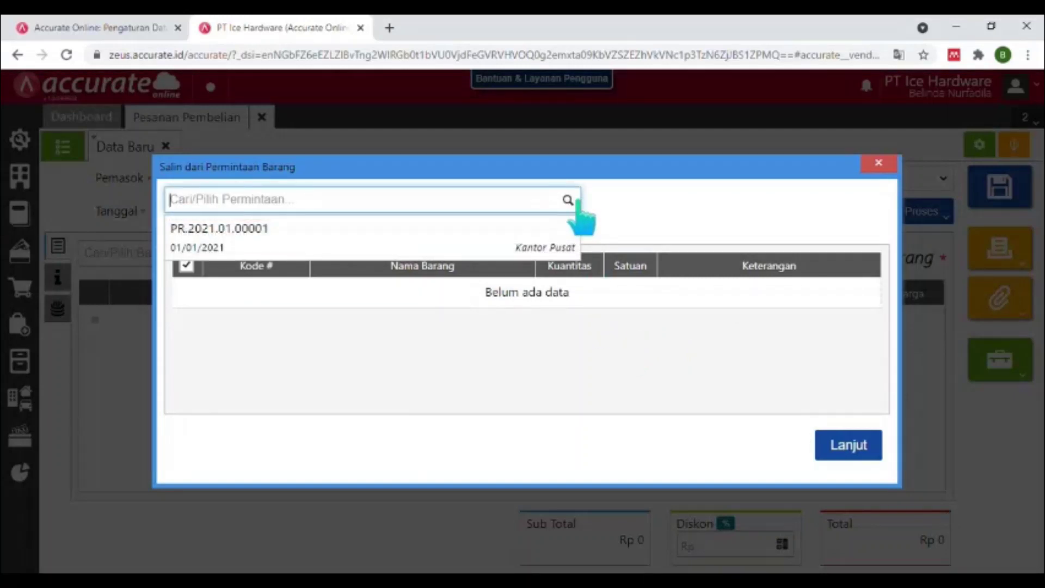
left_click(527, 248)
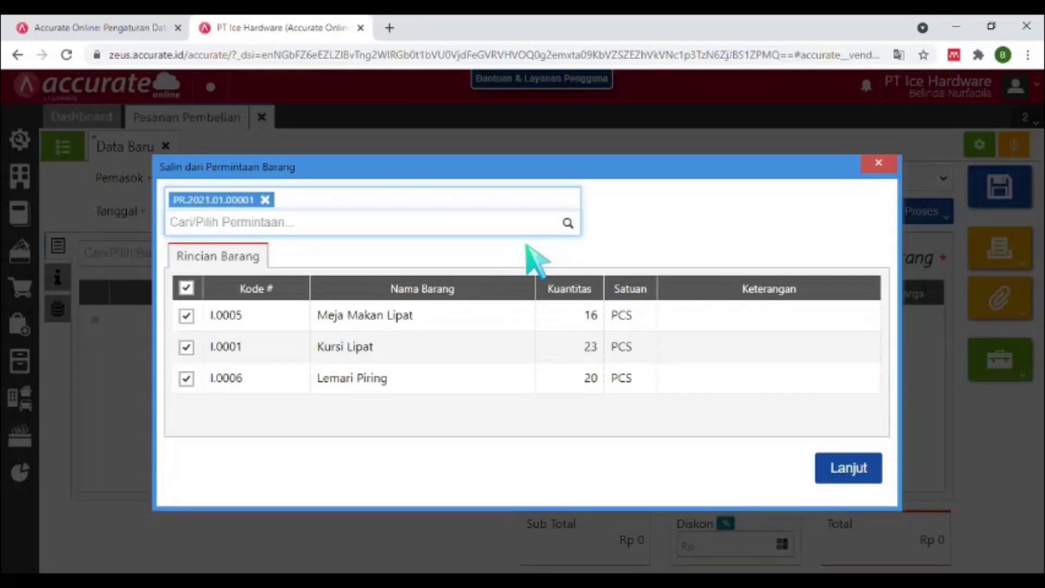
left_click(846, 472)
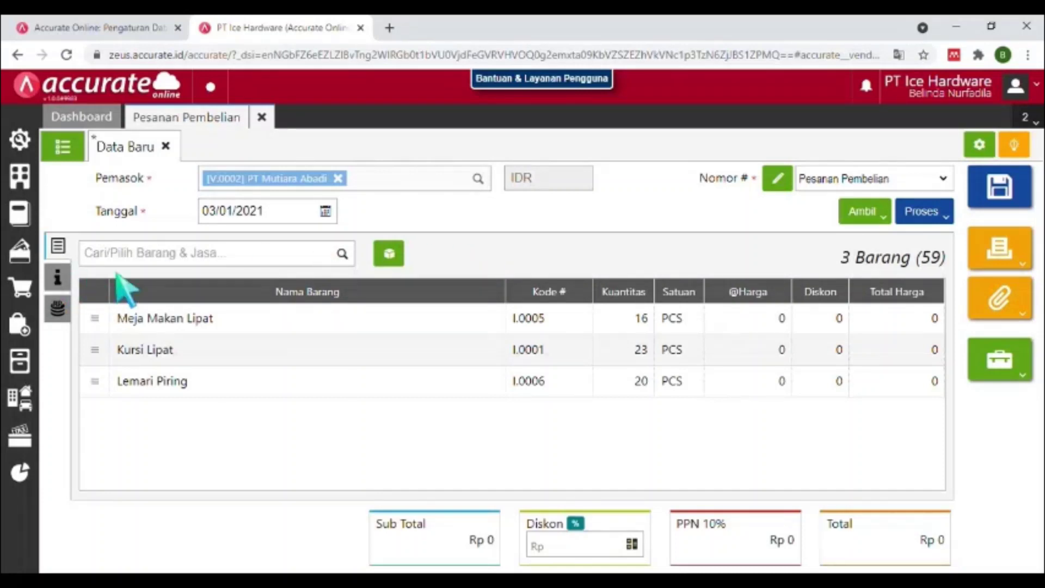
Price the Meja Makan Lipat line at 90.000.
left_click(212, 320)
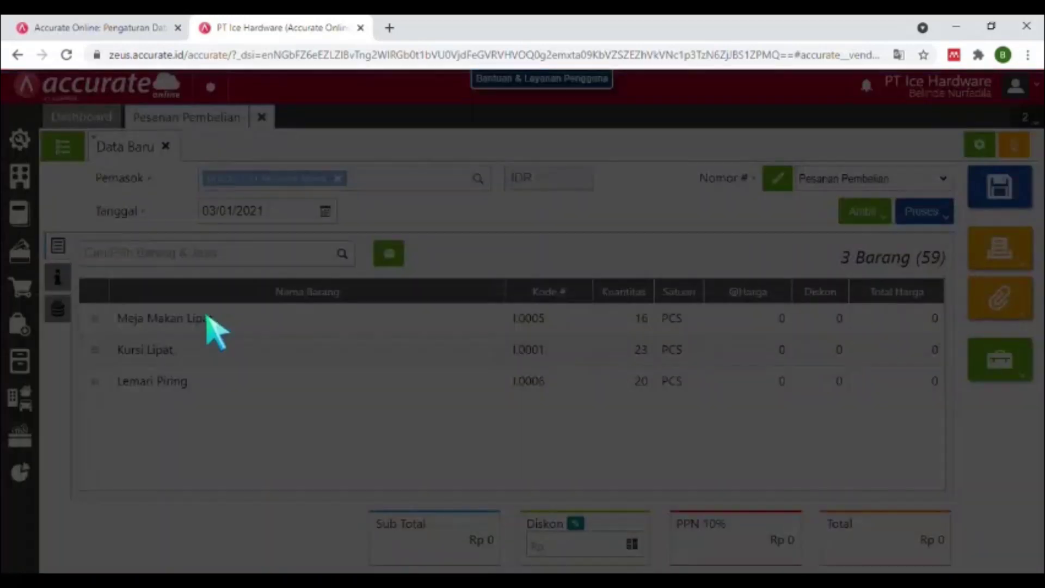
left_click(580, 281)
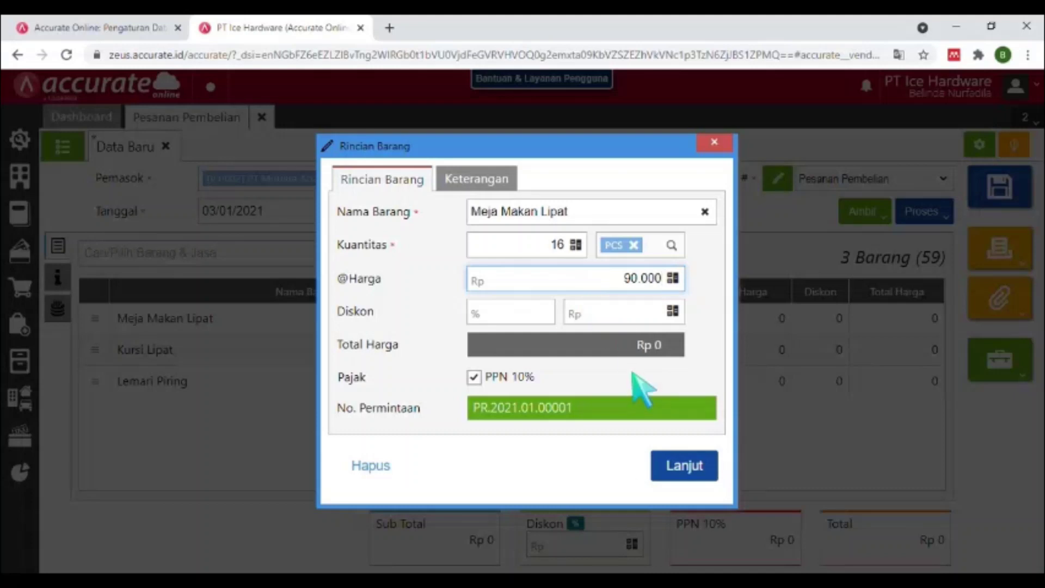
key("Tab")
left_click(693, 470)
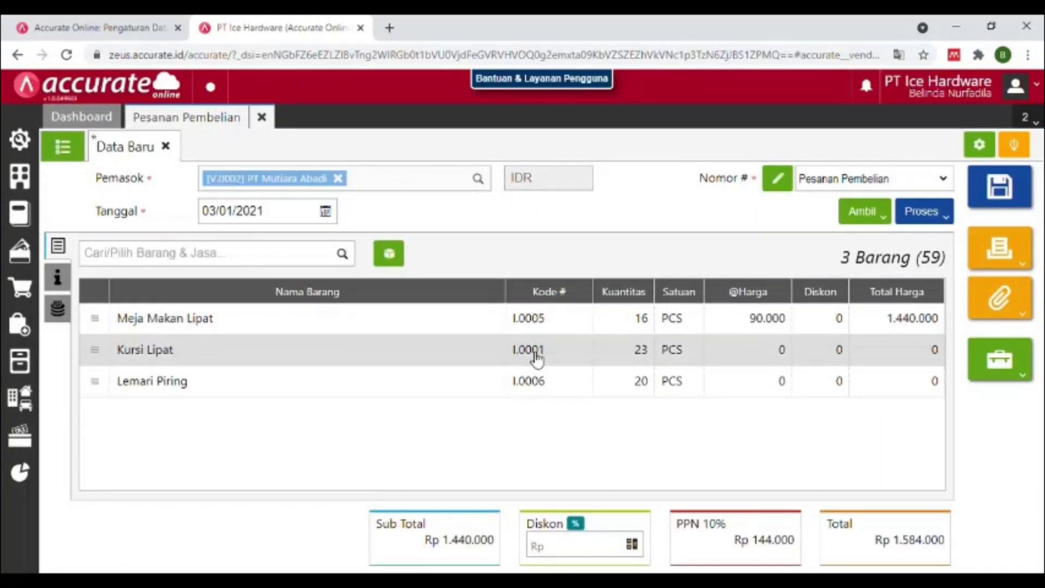
Price the Kursi Lipat line at 45.000.
left_click(536, 354)
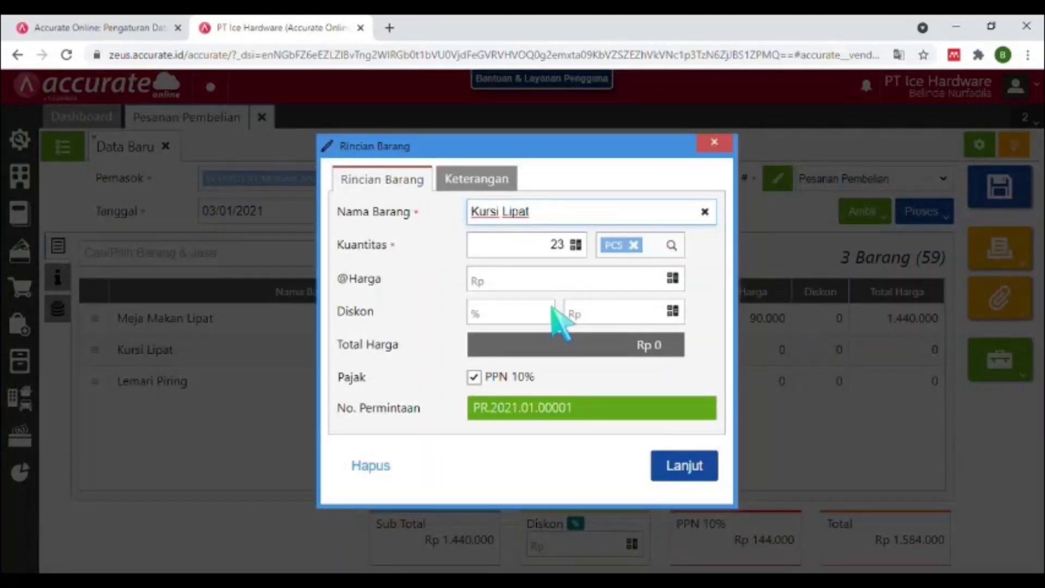
left_click(582, 276)
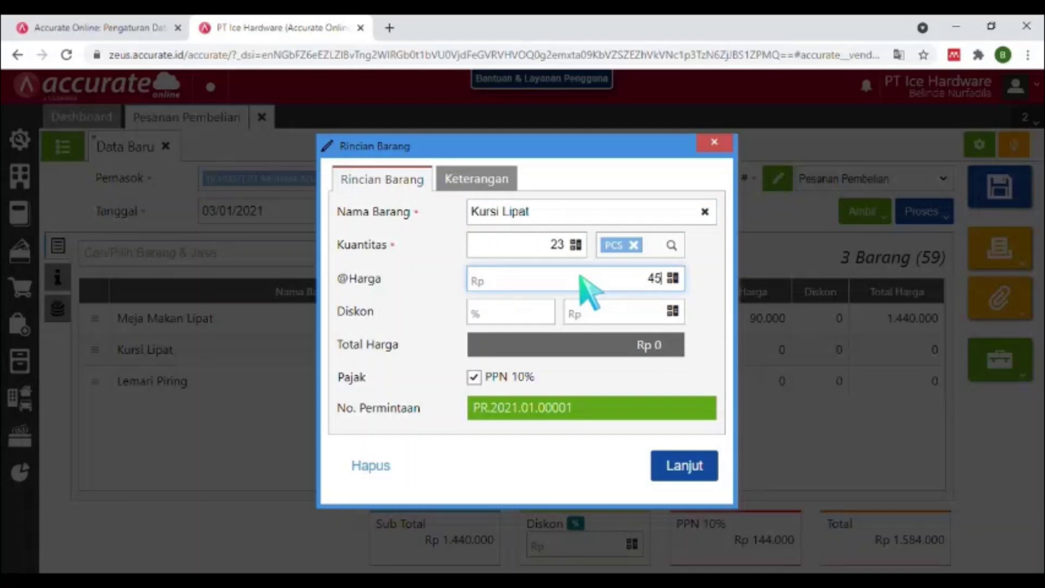
type("450000")
key("Tab")
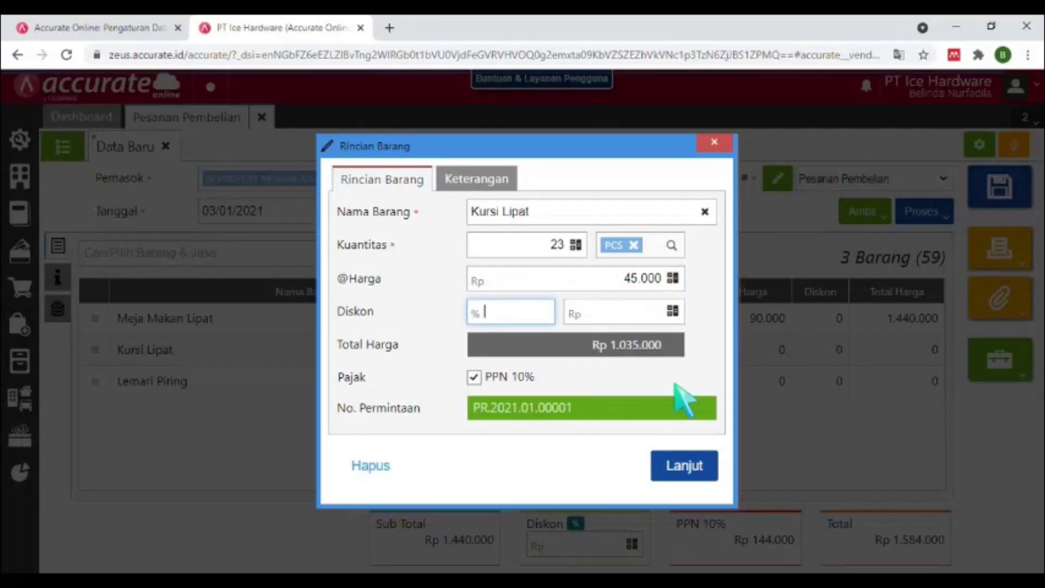
left_click(683, 467)
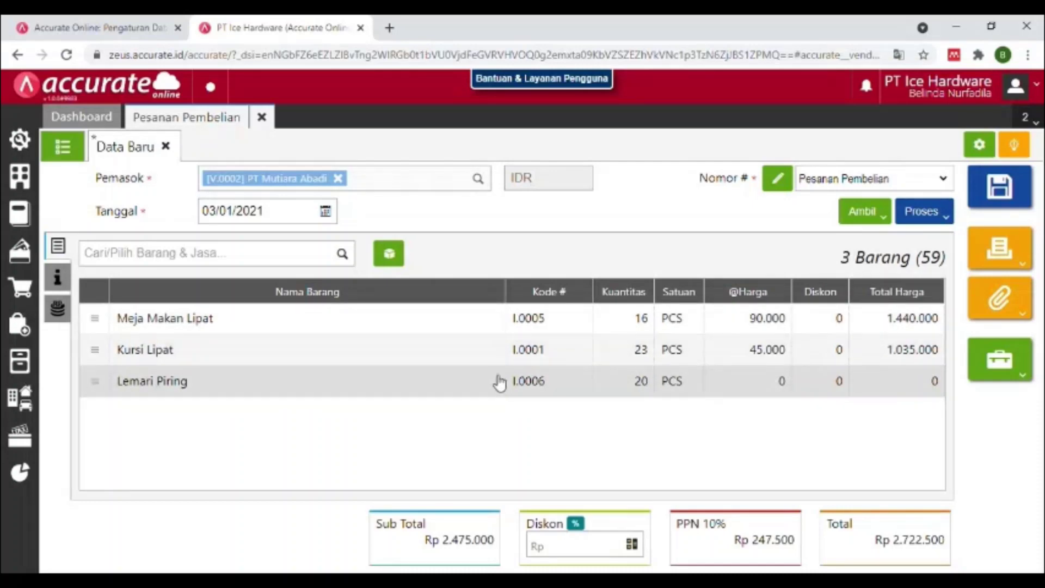
Price the Lemari Piring line at 125.000.
left_click(500, 384)
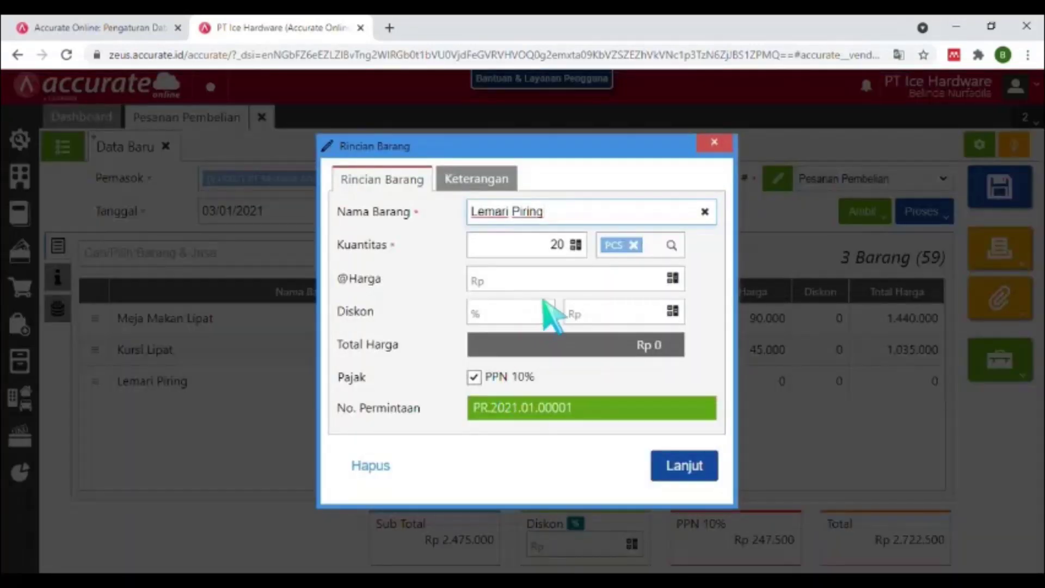
left_click(567, 276)
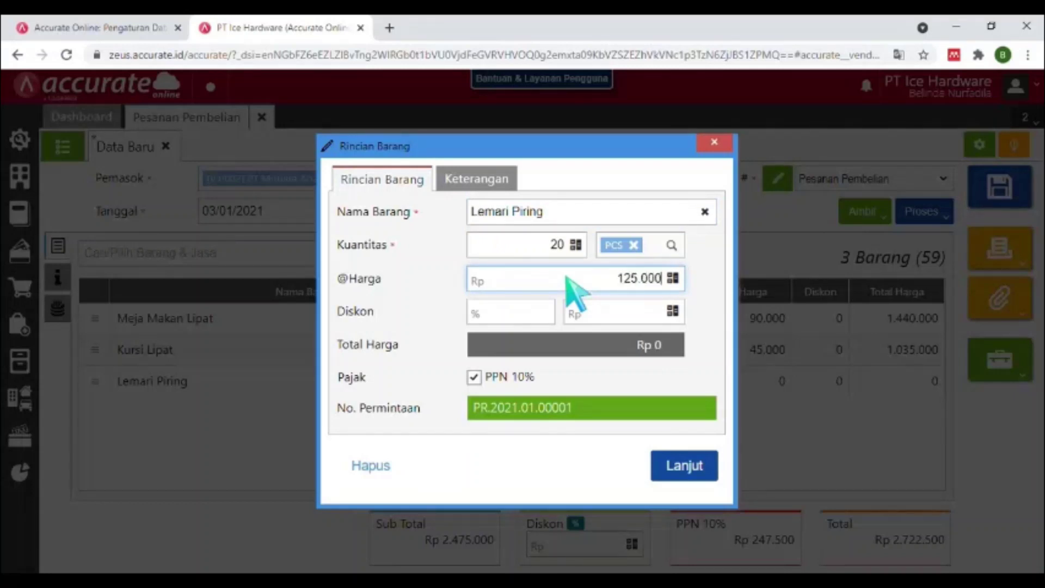
key("Tab")
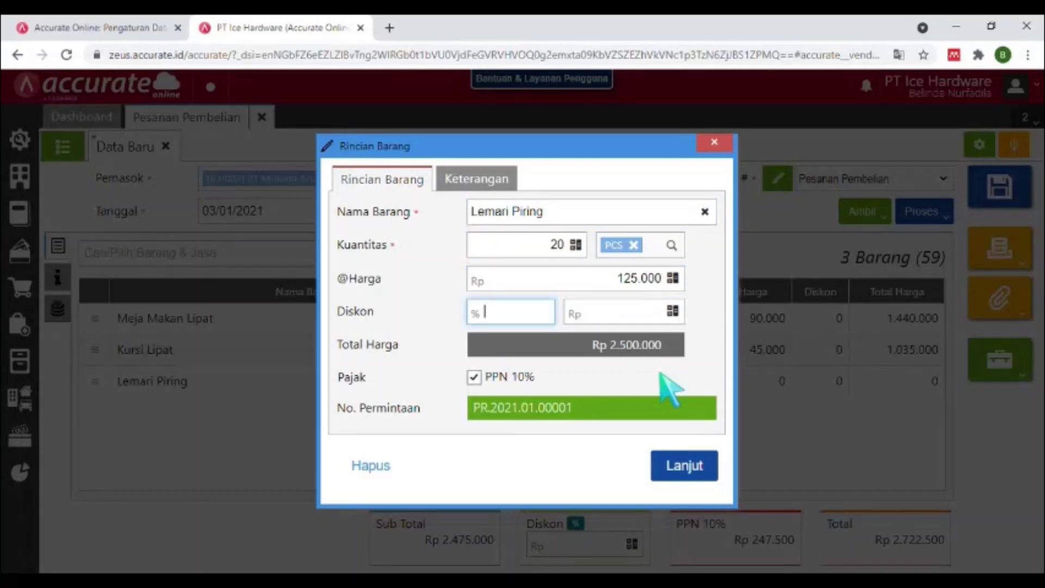
left_click(691, 465)
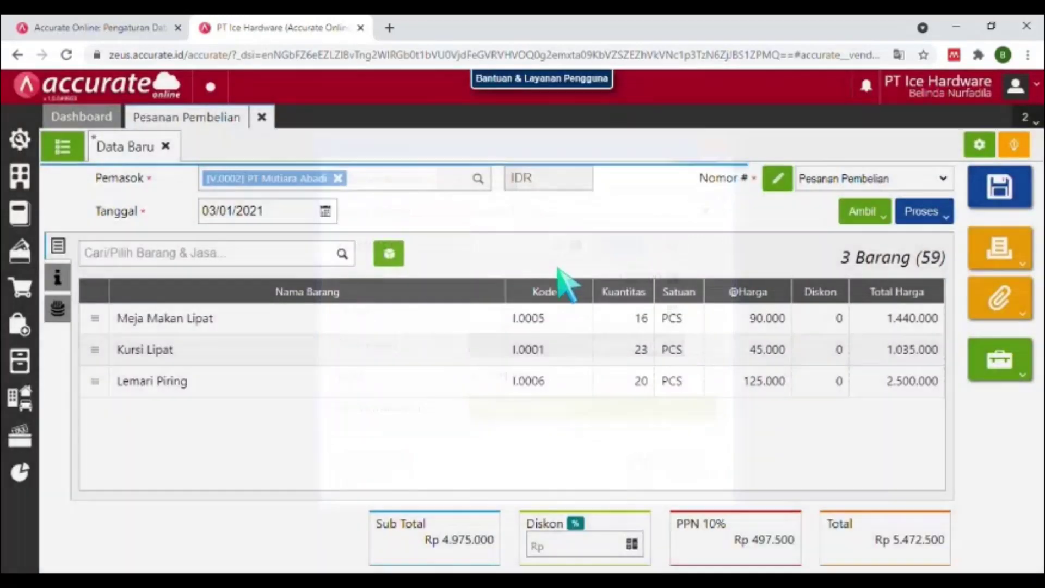
Set Tgl Pengiriman to 05/01/2021 under Info lainnya and save the purchase order.
left_click(65, 286)
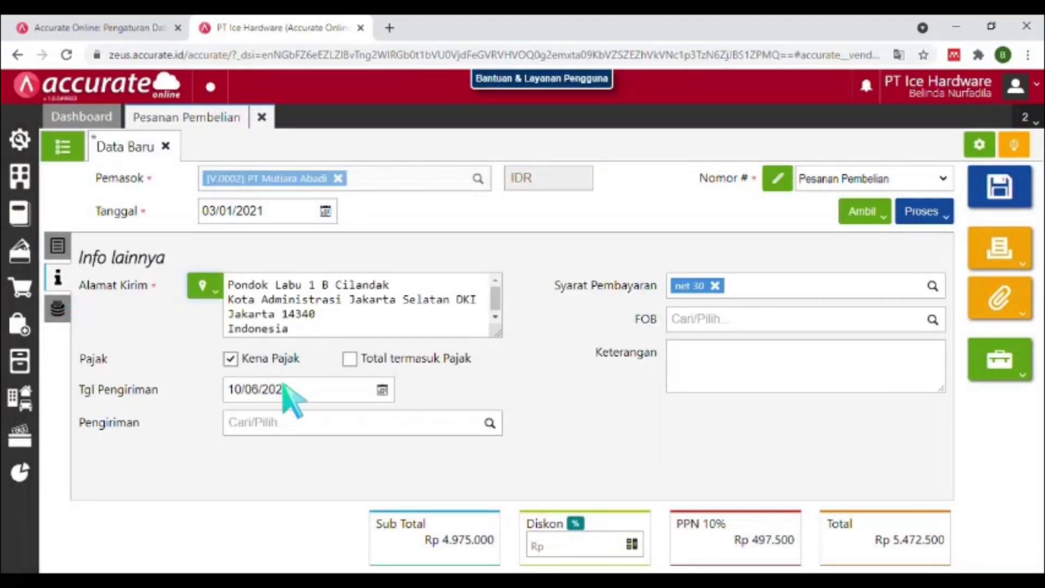
left_click(299, 390)
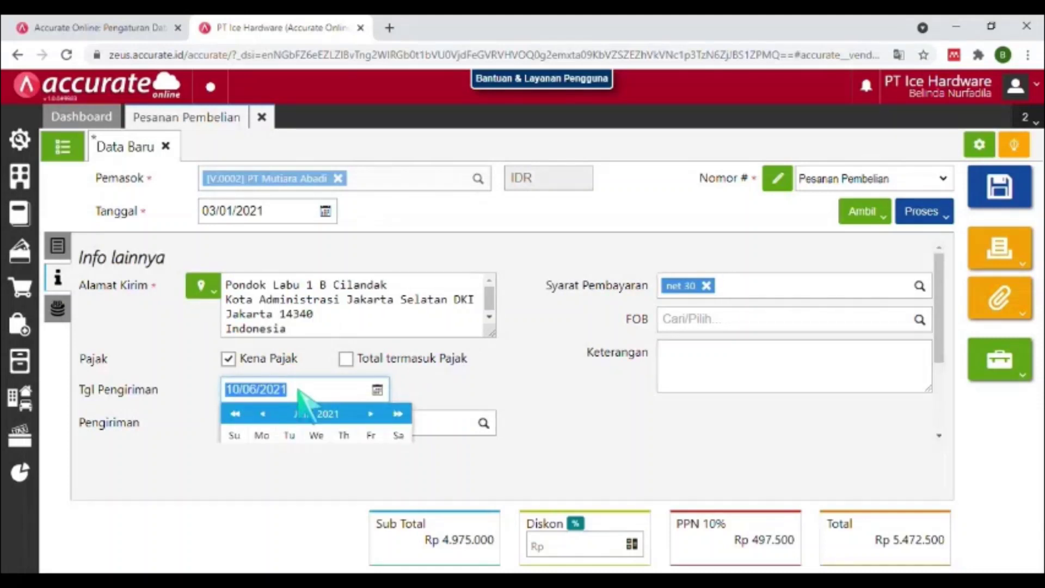
type("05")
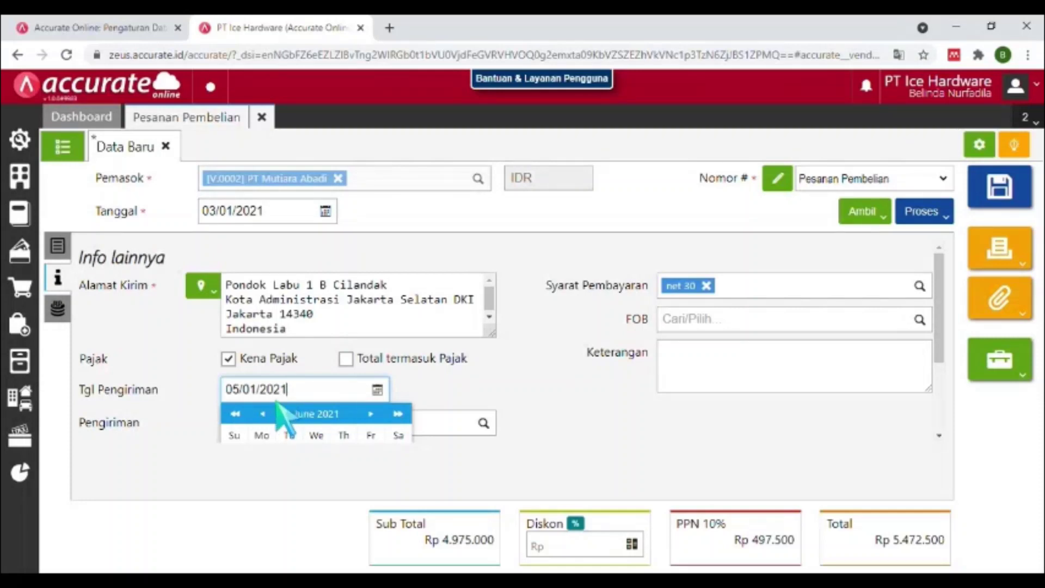
key("Tab")
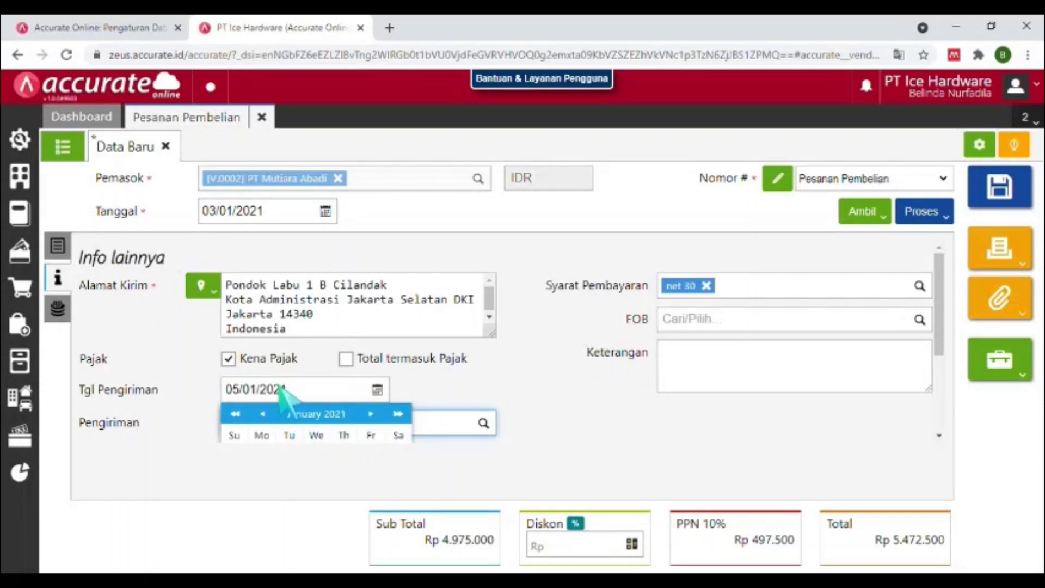
left_click(312, 387)
key("Tab")
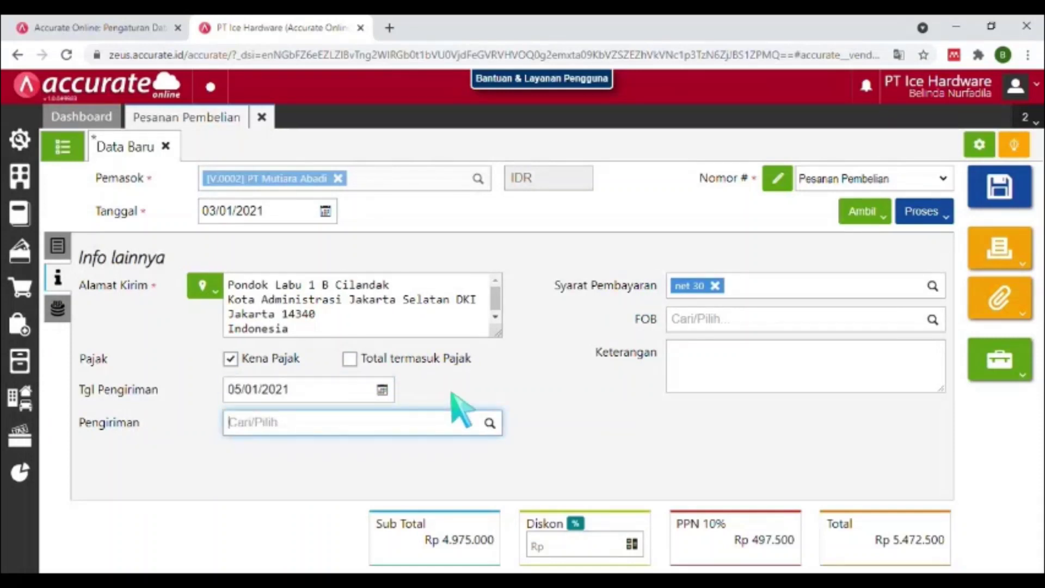
left_click(58, 246)
left_click(999, 188)
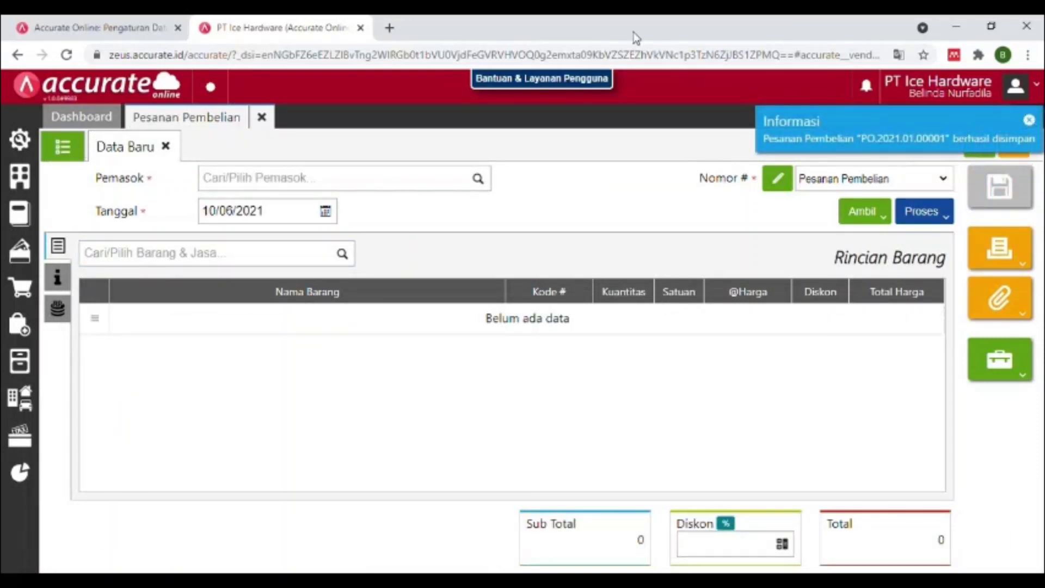
Close the purchase order and open a new Faktur Pembelian form.
left_click(264, 123)
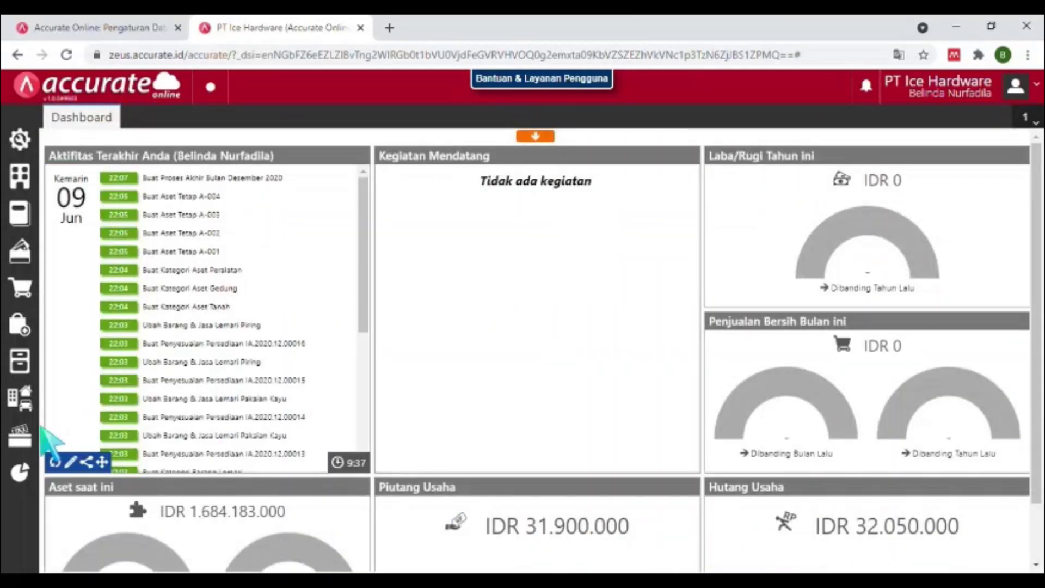
left_click(16, 325)
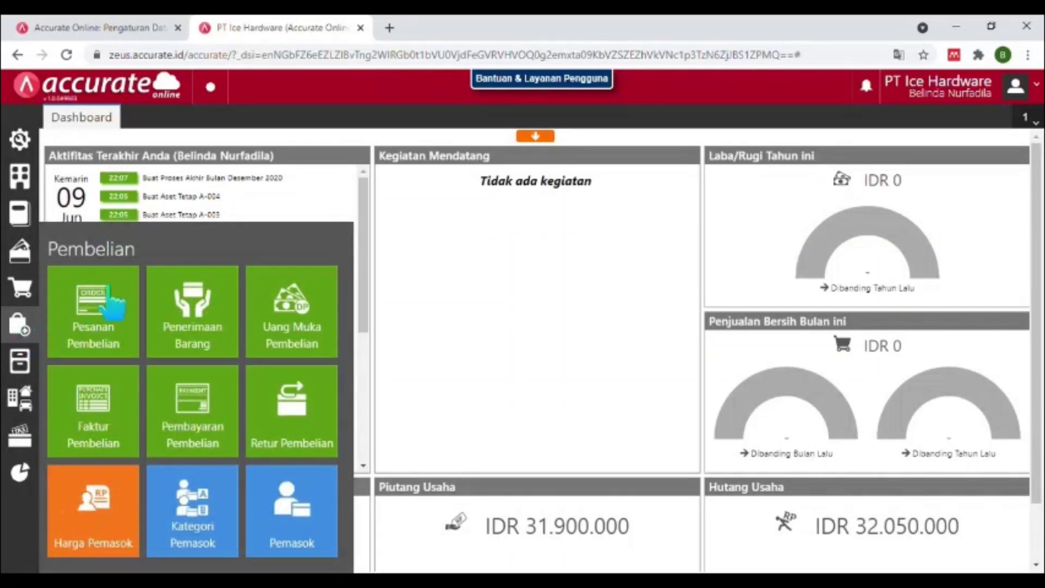
left_click(107, 441)
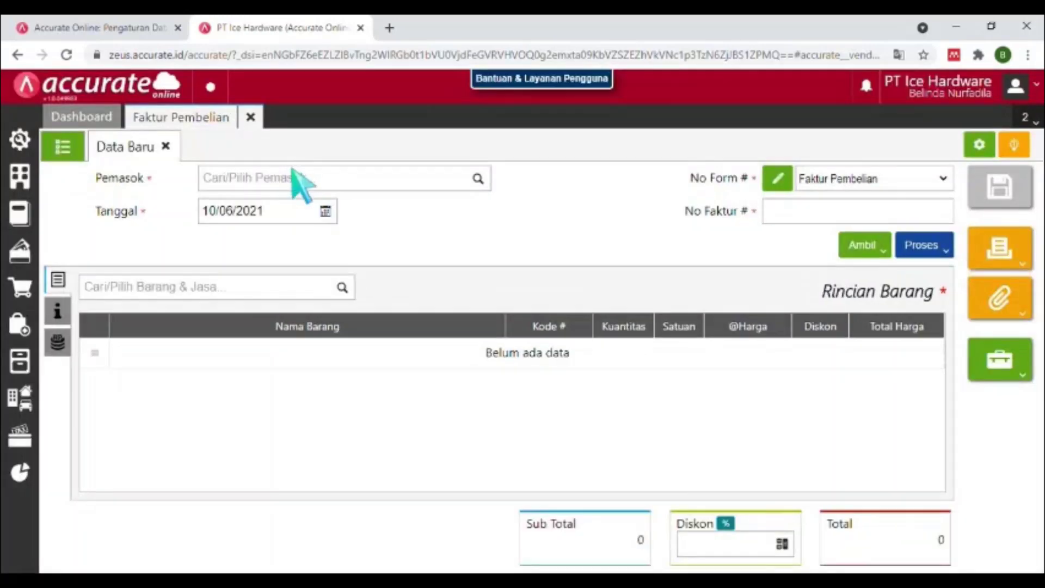
Fill in supplier PT Mutiara Abadi, date 05/01/2021 and supplier invoice number INV-MA/001.
type("pt mut")
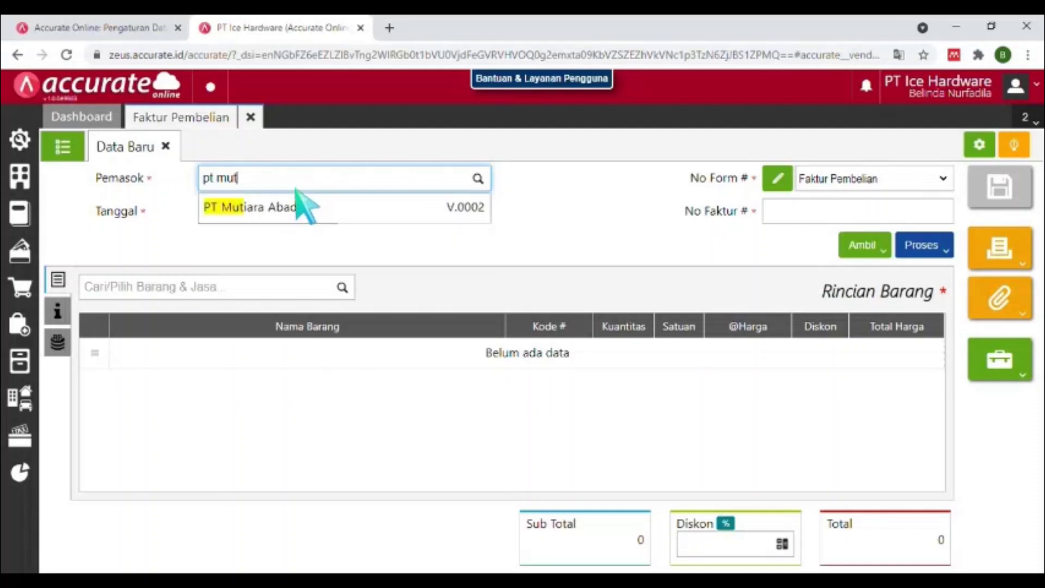
left_click(297, 213)
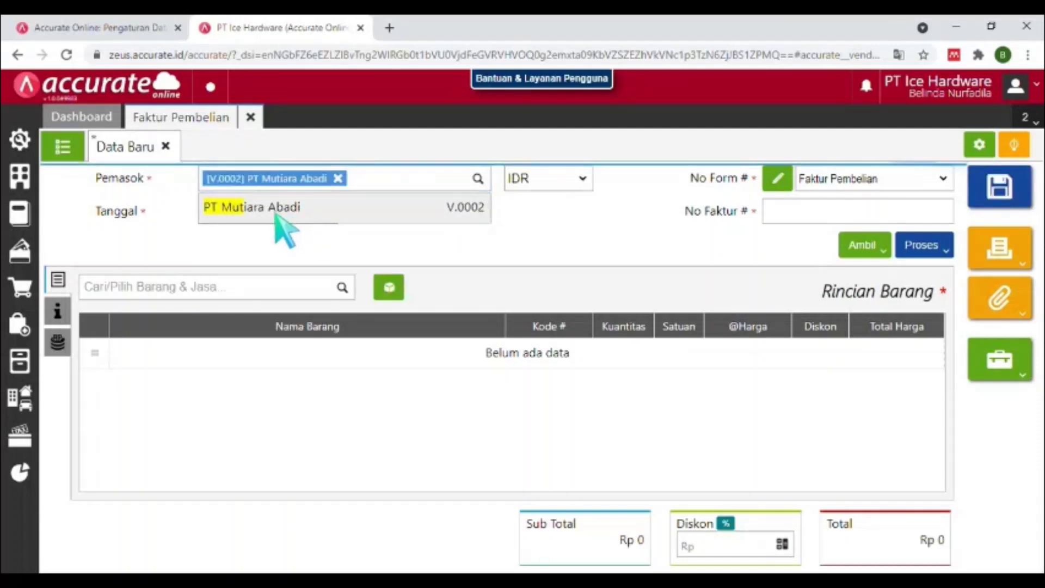
left_click(277, 214)
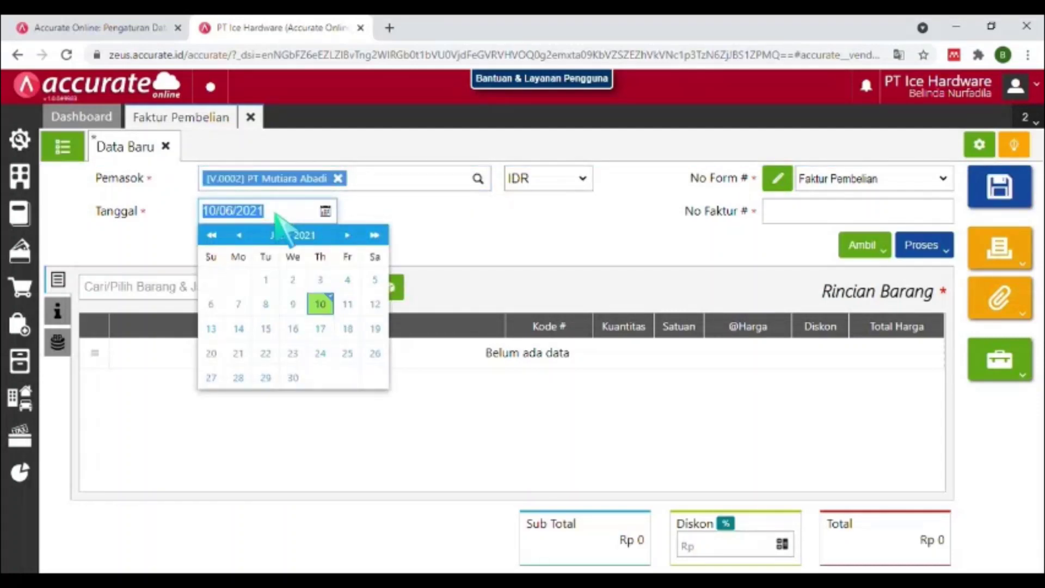
type("05/")
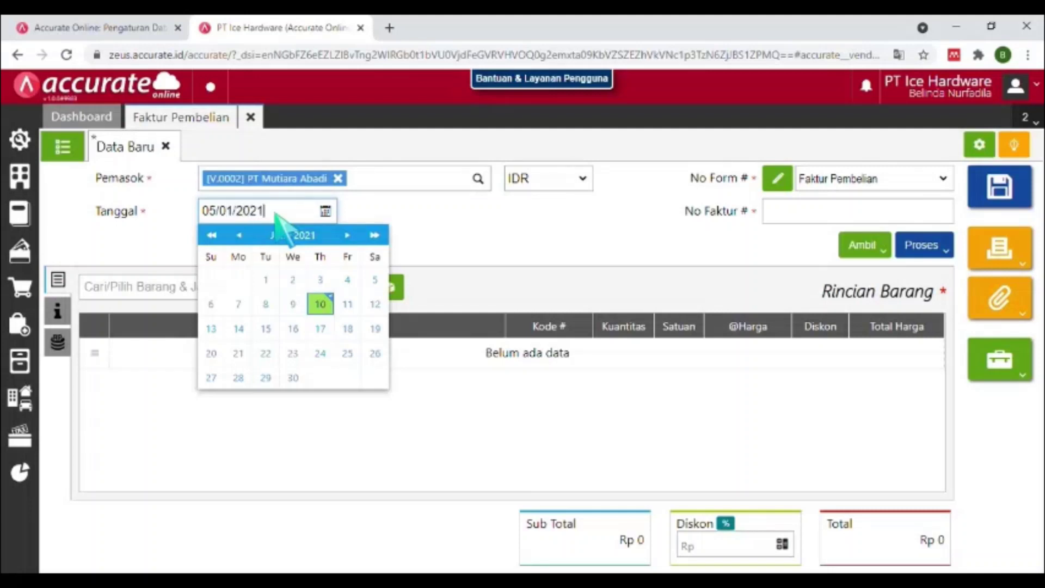
type("01/2021")
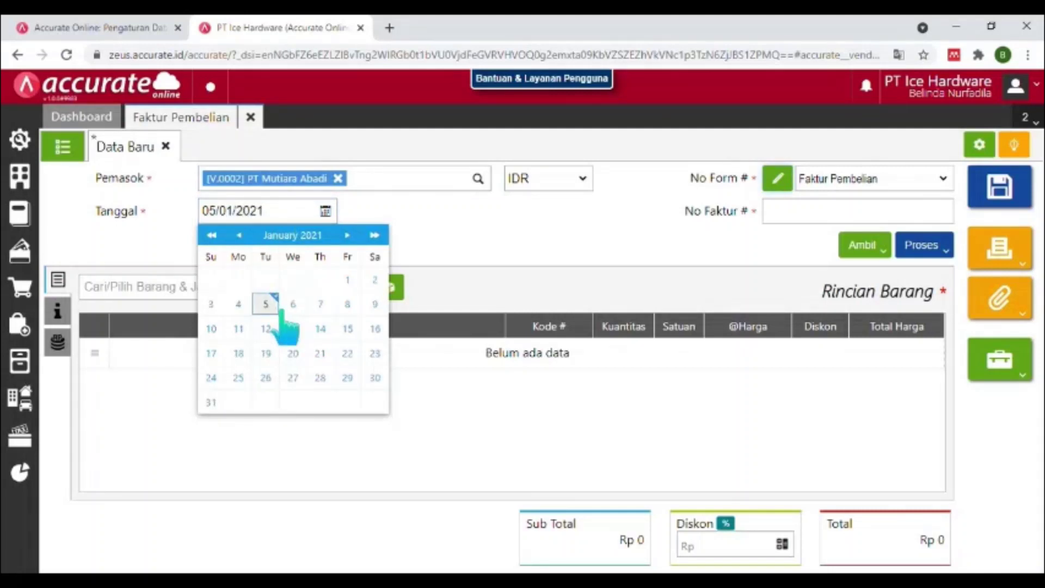
key("Return")
left_click(795, 215)
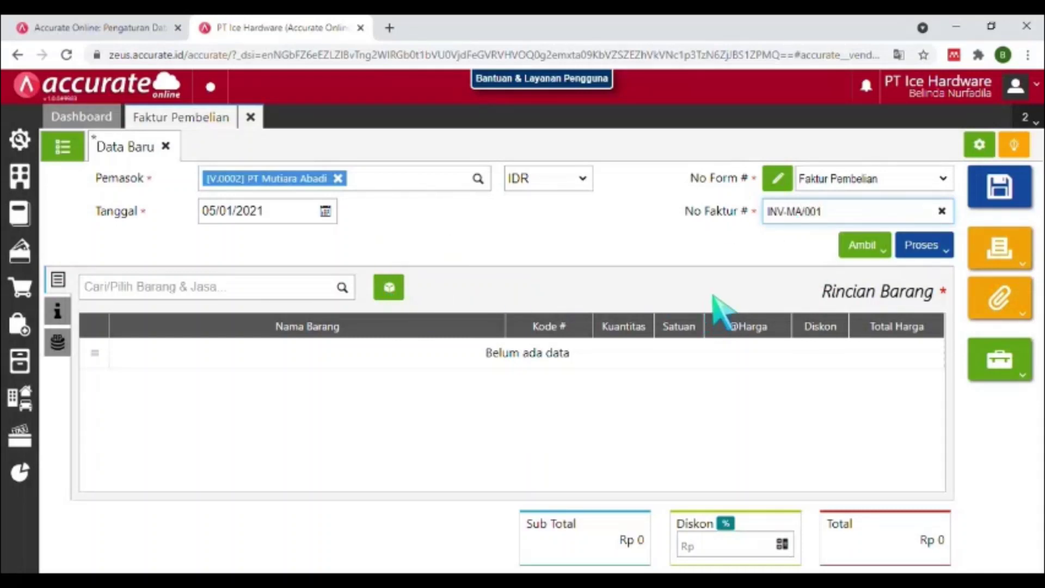
left_click(867, 246)
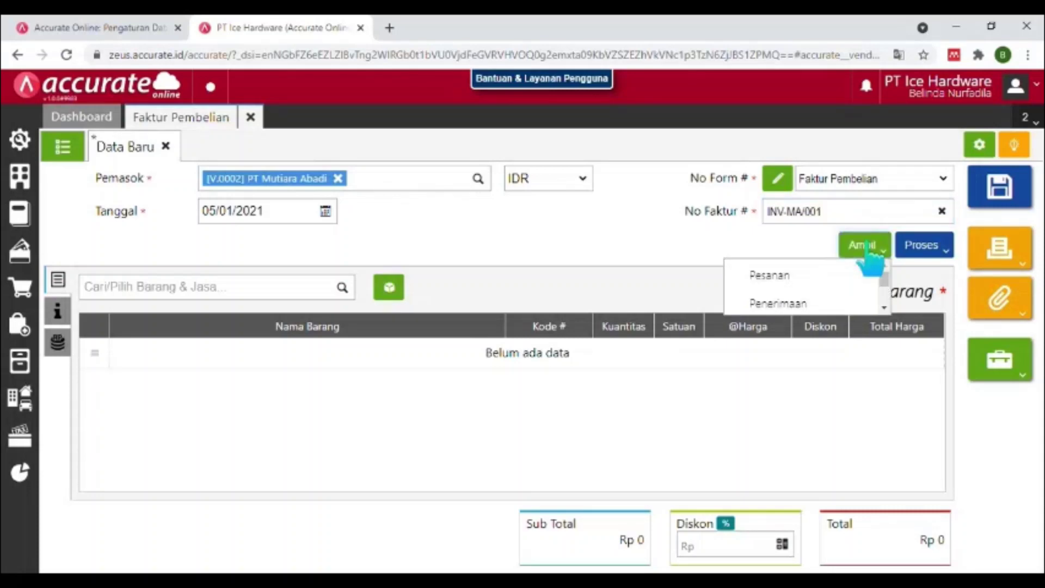
Copy the three items from purchase order PO.2021.01.00001 into the invoice via Ambil > Pesanan.
left_click(816, 279)
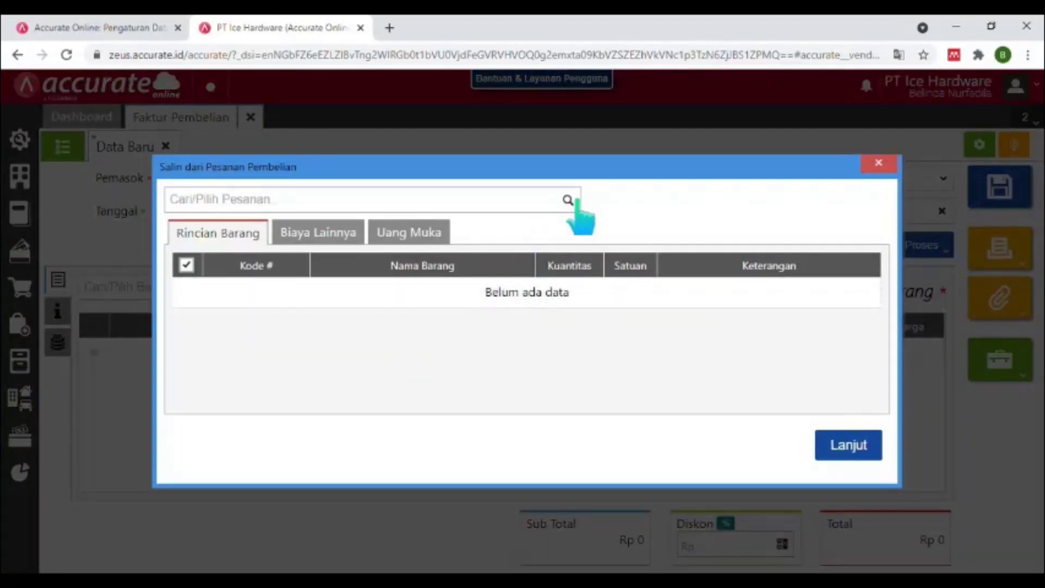
left_click(568, 200)
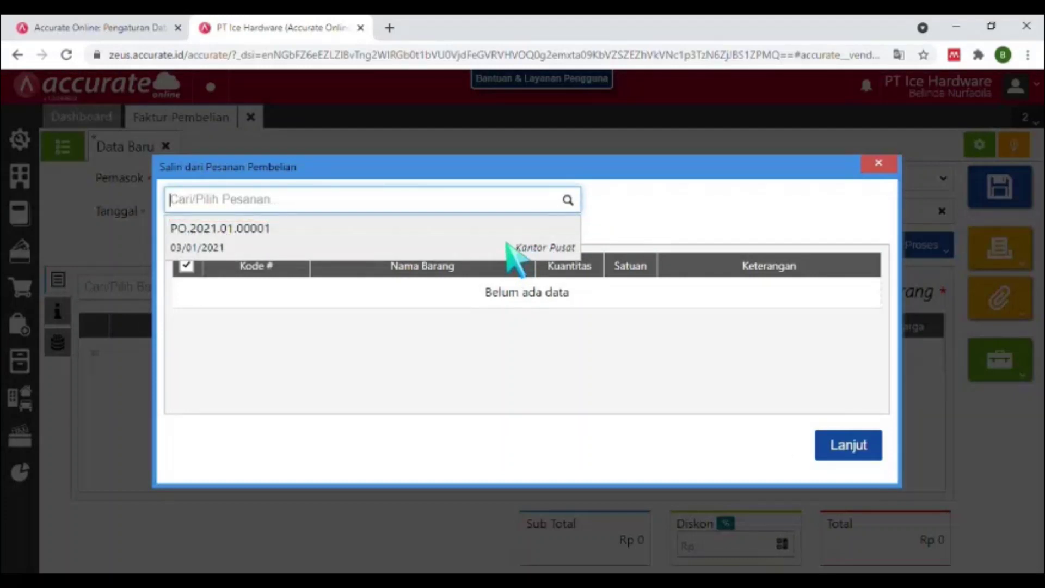
left_click(507, 246)
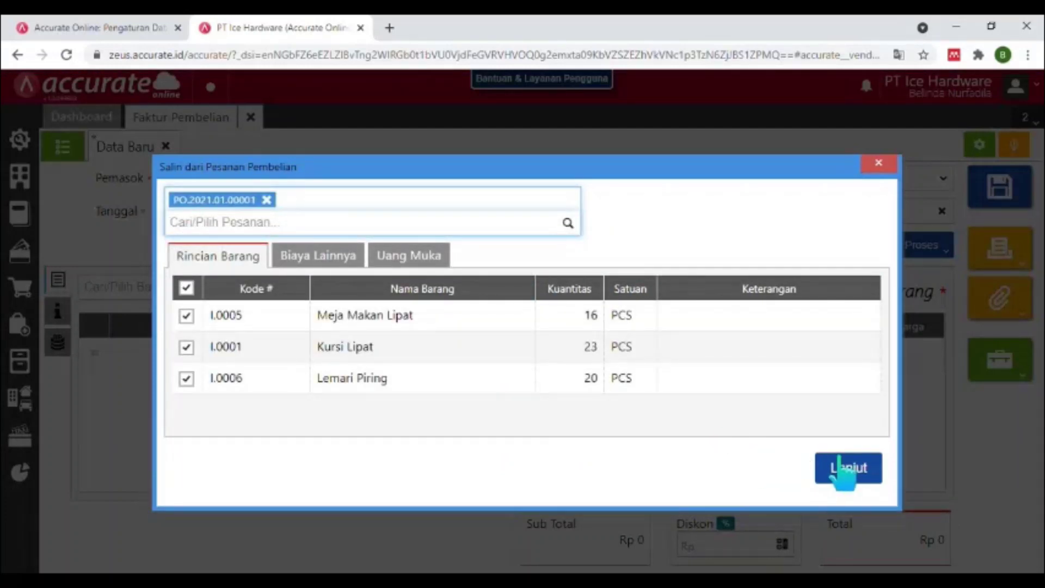
left_click(848, 469)
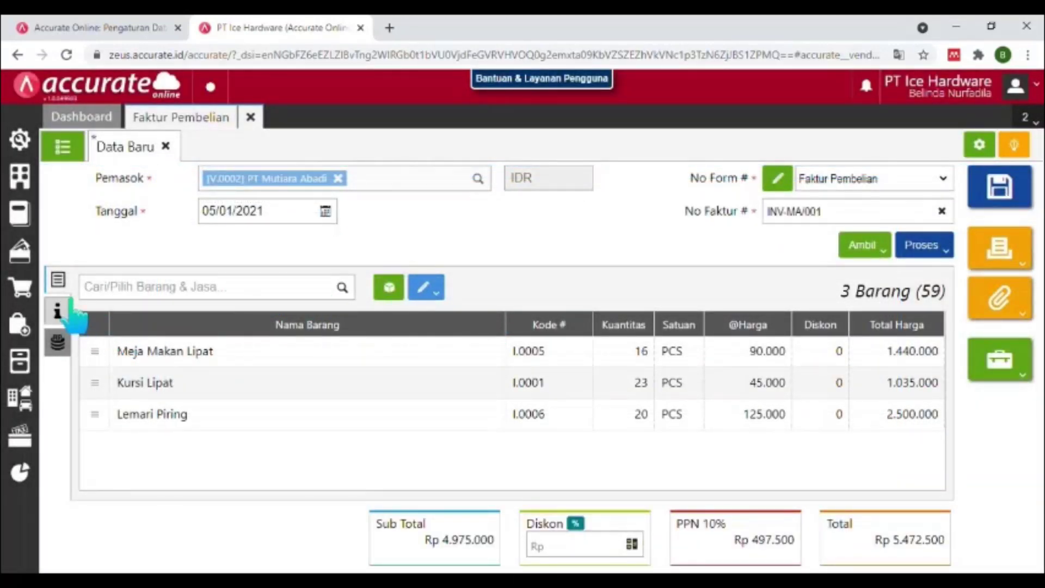
left_click(71, 308)
Enter 'Mobil Box' as the shipment method and save it as a new entry.
left_click(254, 353)
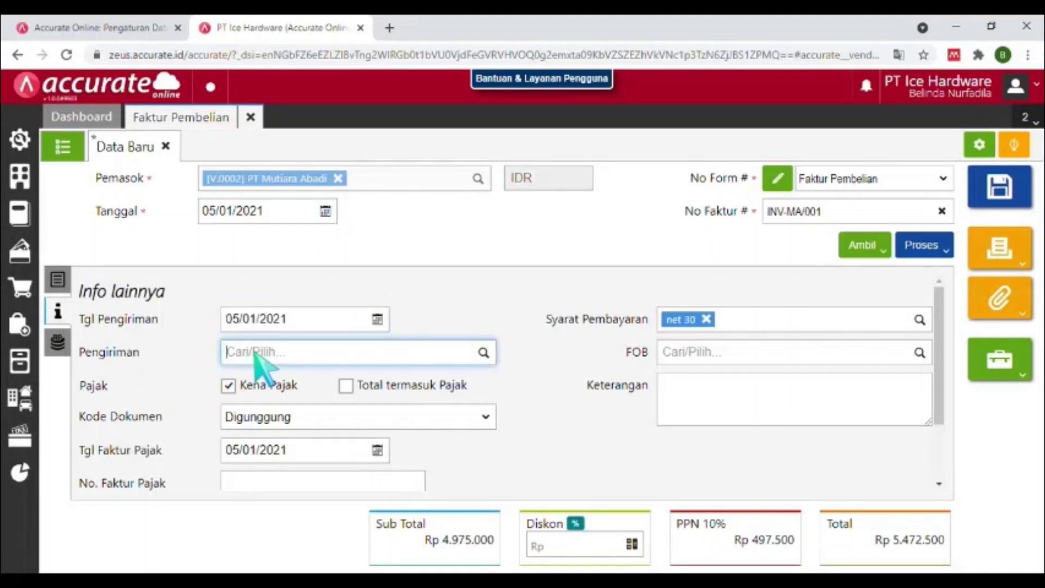
type("mOB")
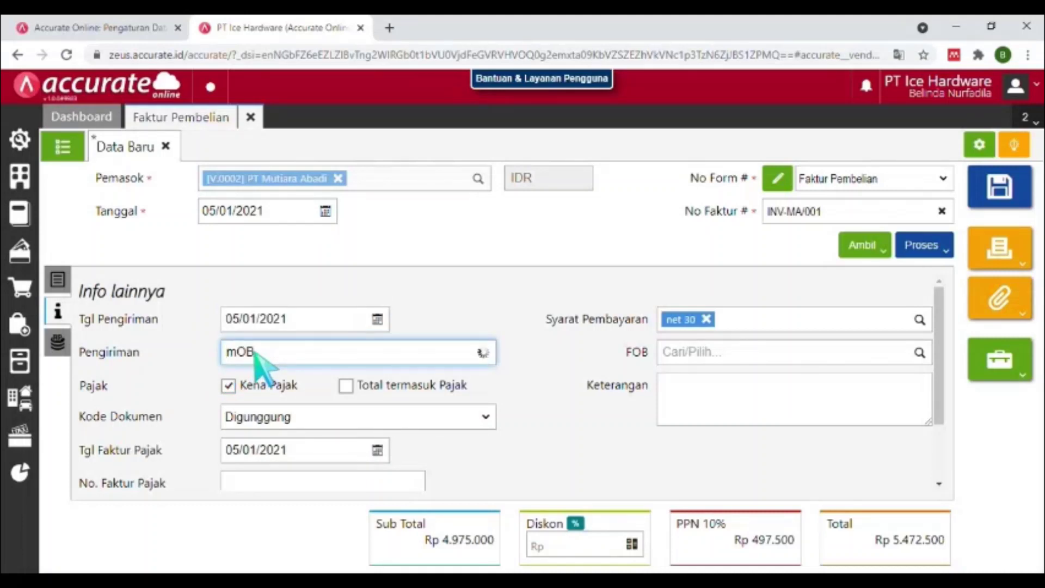
type("Mn")
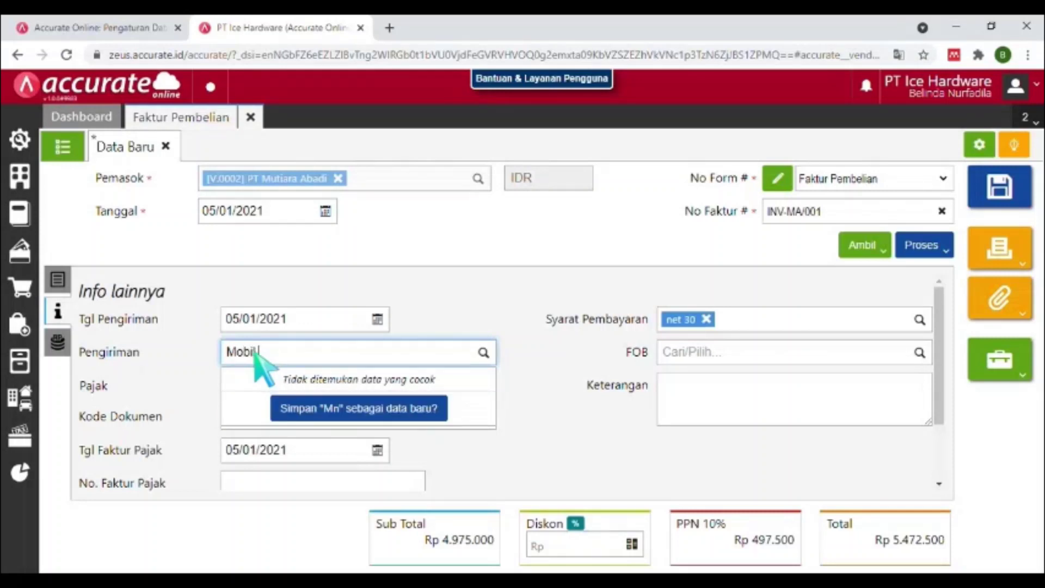
type("bil Box")
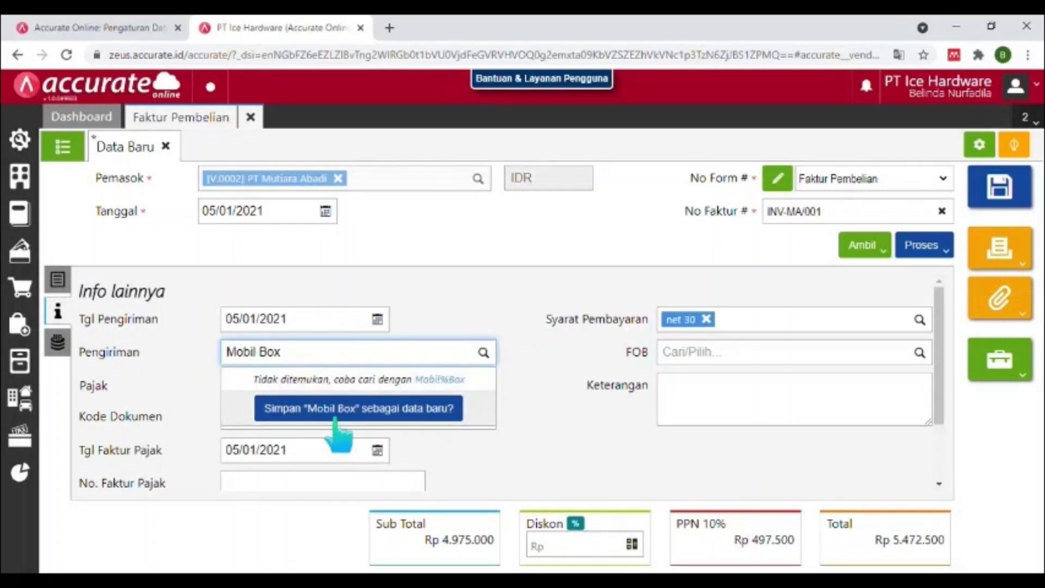
left_click(334, 416)
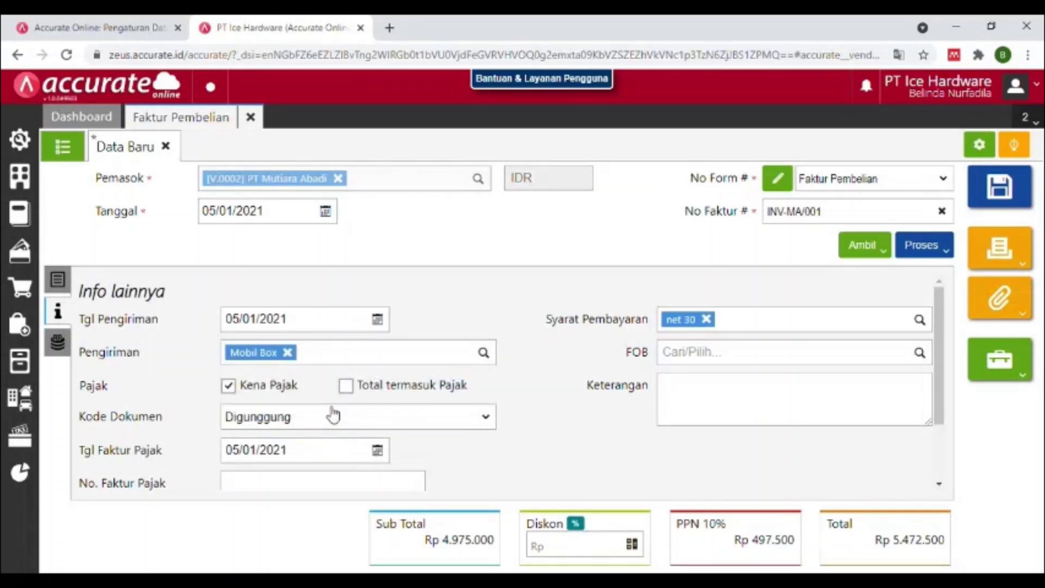
left_click(59, 283)
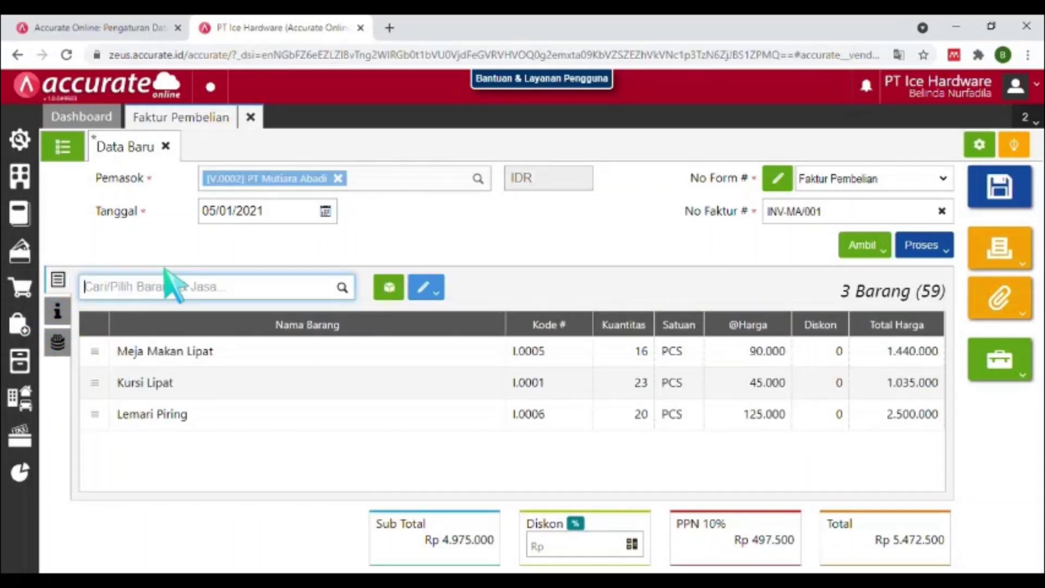
Reassign every invoice item to the Depan warehouse and save invoice PI.2021.01.00001.
left_click(455, 354)
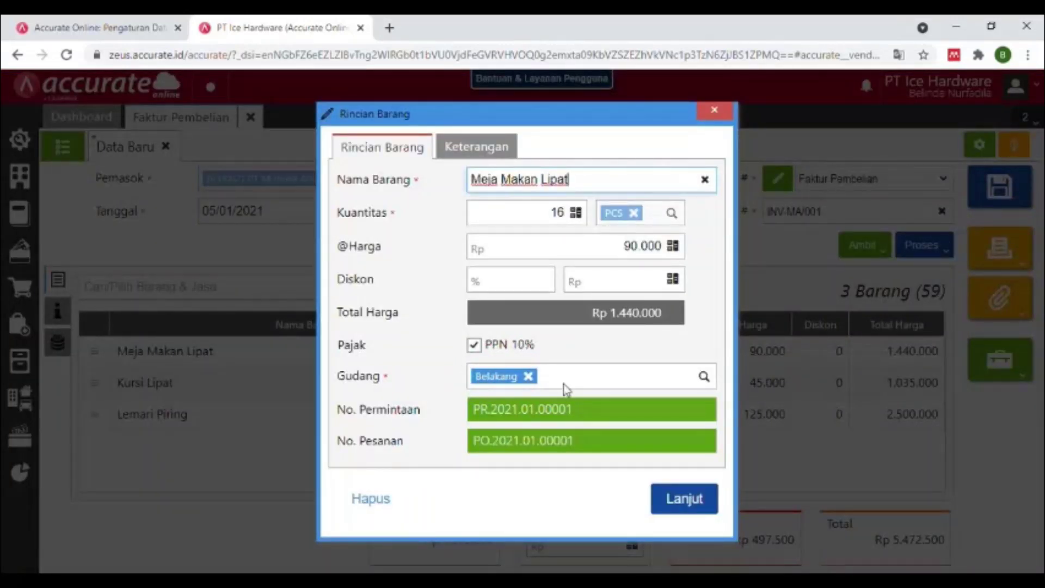
left_click(714, 111)
left_click(427, 289)
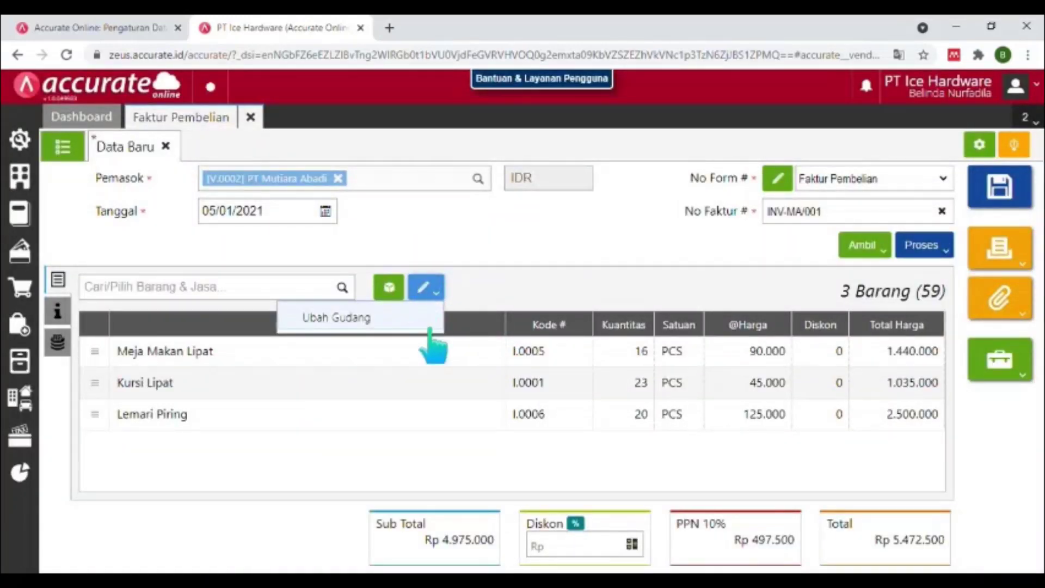
left_click(418, 325)
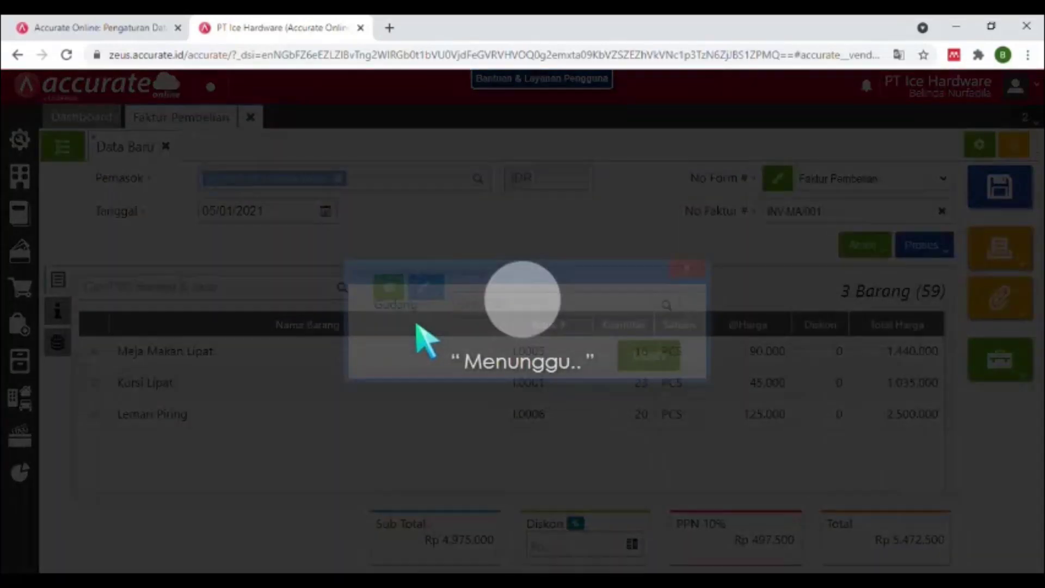
left_click(475, 309)
type("depan")
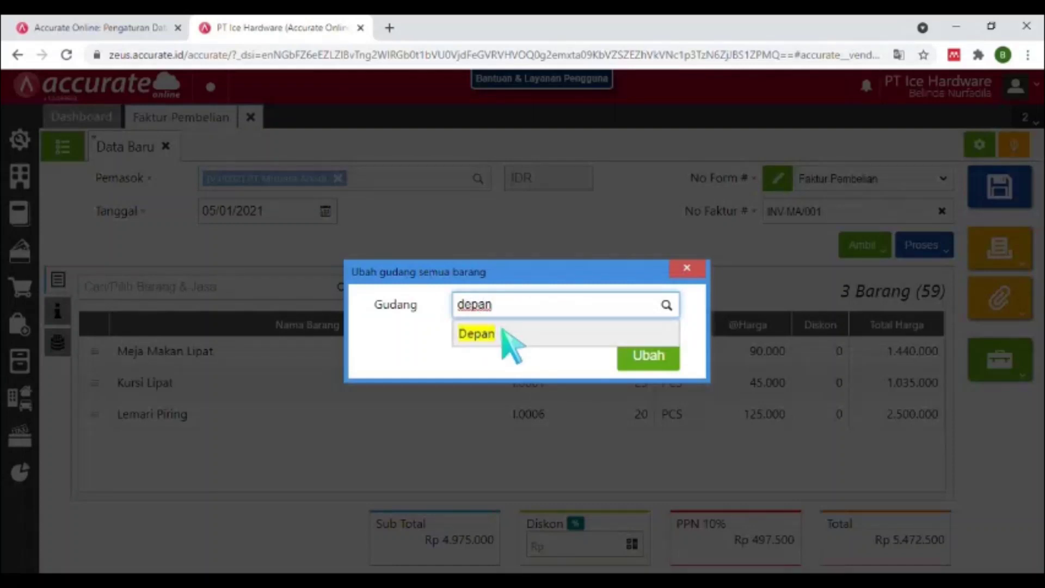
left_click(501, 328)
left_click(661, 362)
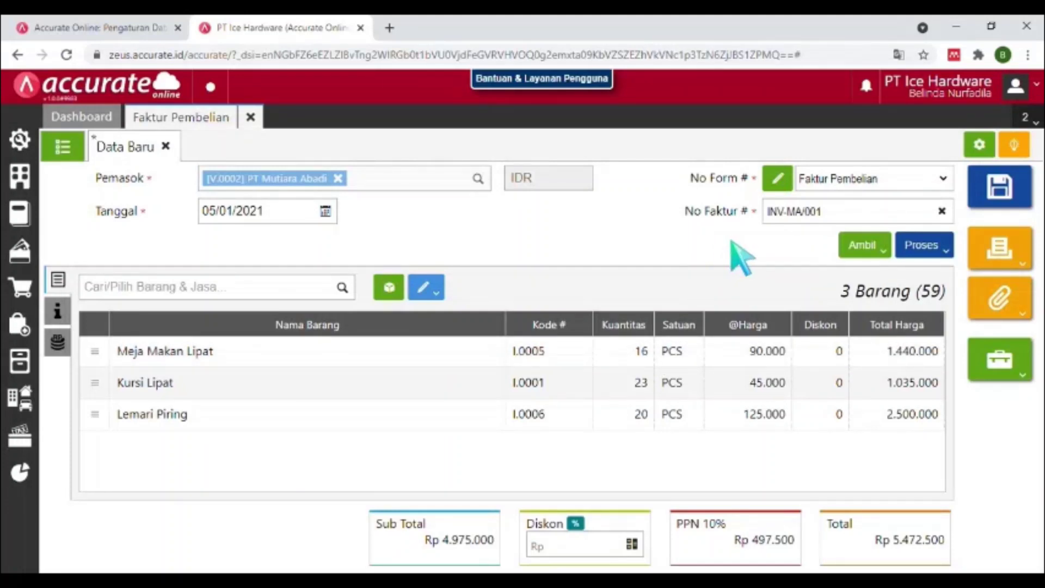
left_click(1000, 194)
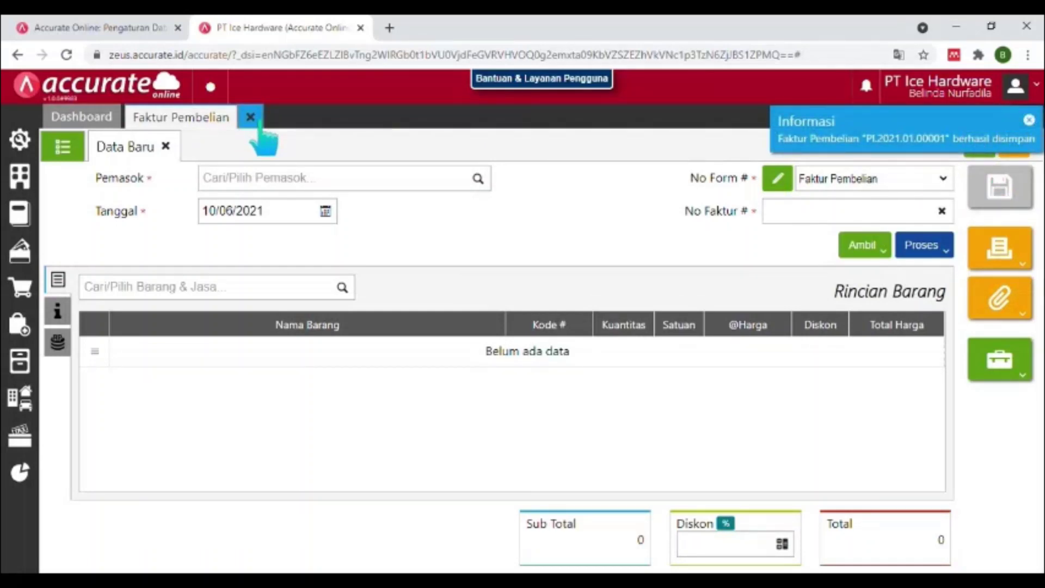
Close the invoice form and start a new purchase return for supplier PT Mutiara Abadi.
left_click(255, 123)
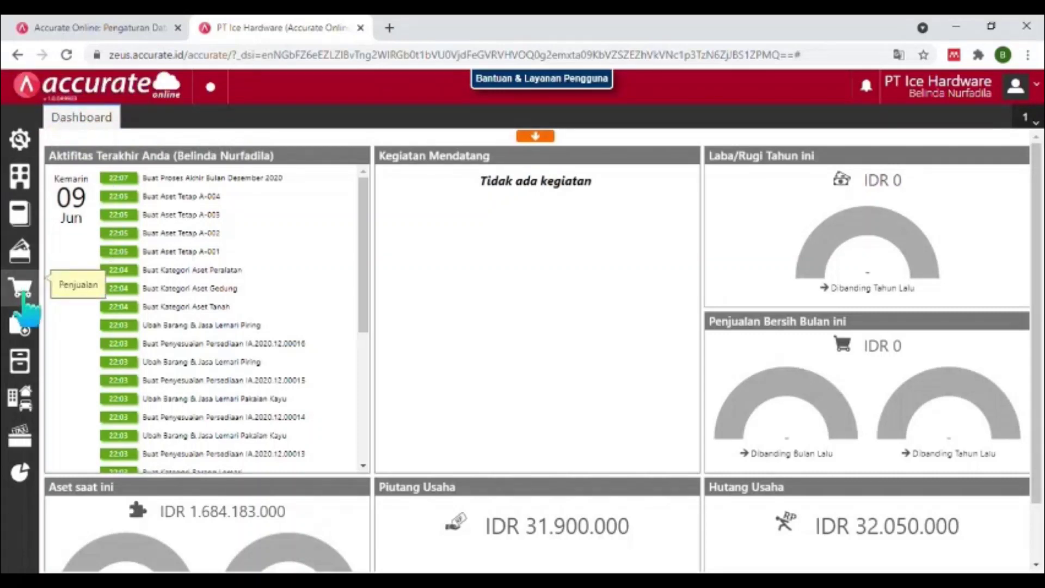
left_click(29, 337)
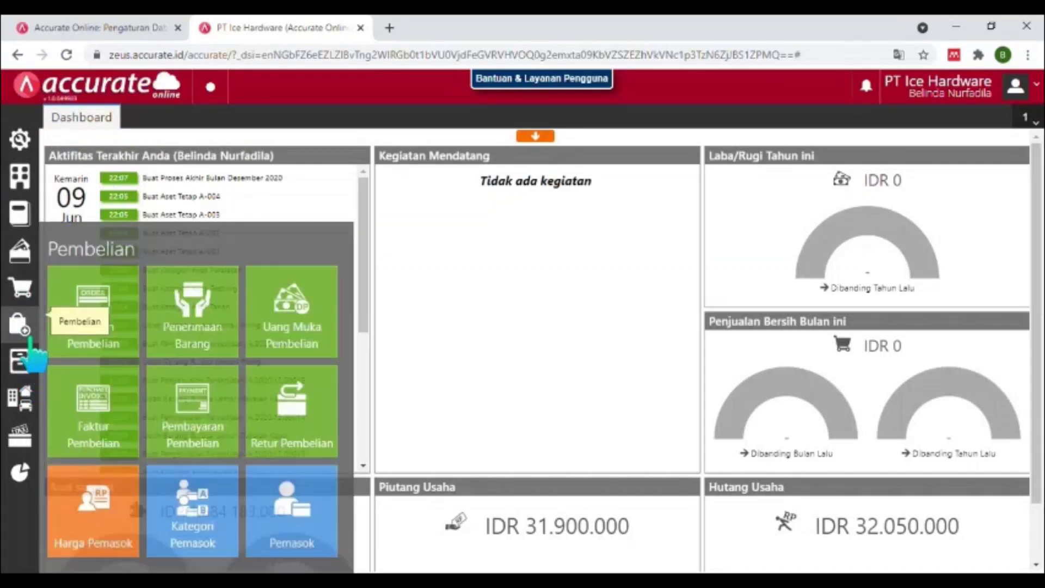
left_click(295, 419)
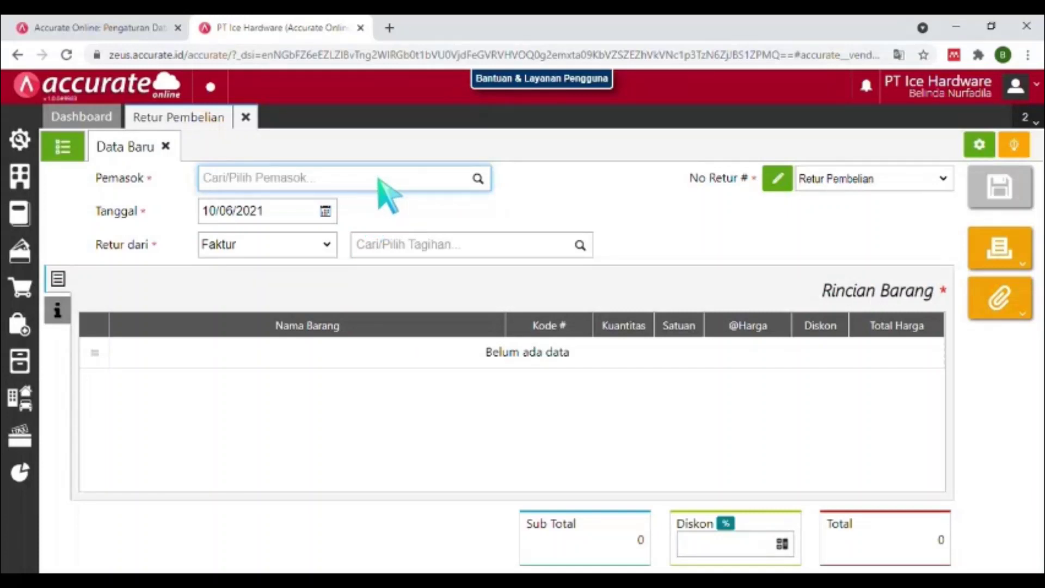
type("pt mut")
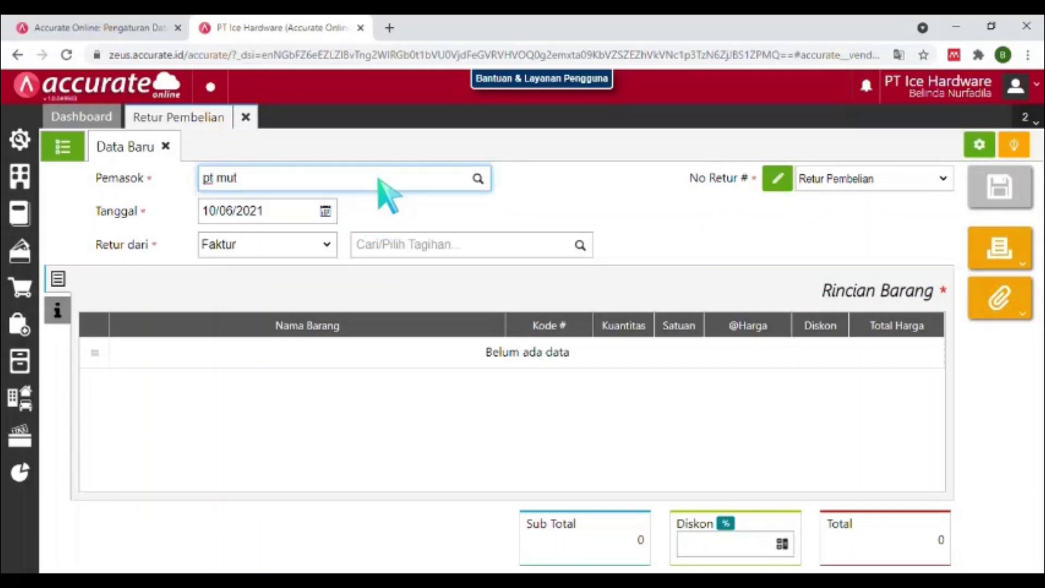
left_click(357, 206)
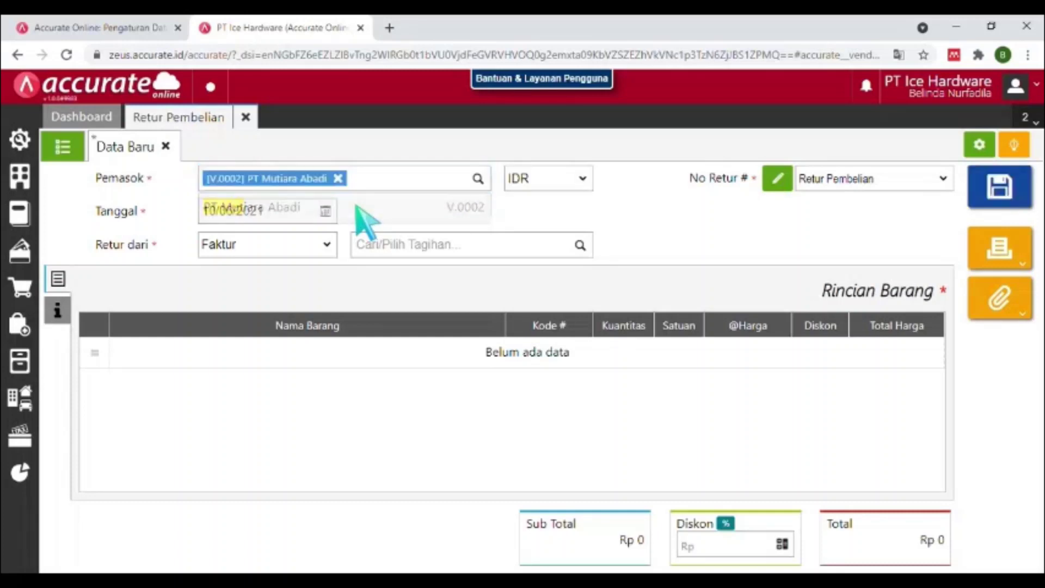
Date the return 10/01/2021 and select invoice INV-MA/001 as its source.
left_click(284, 218)
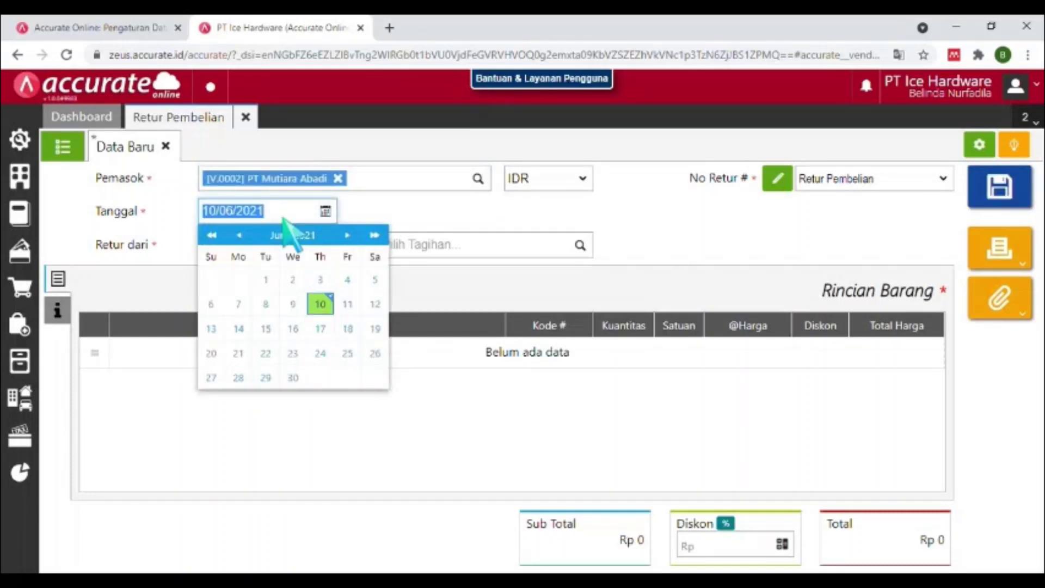
type("10/0")
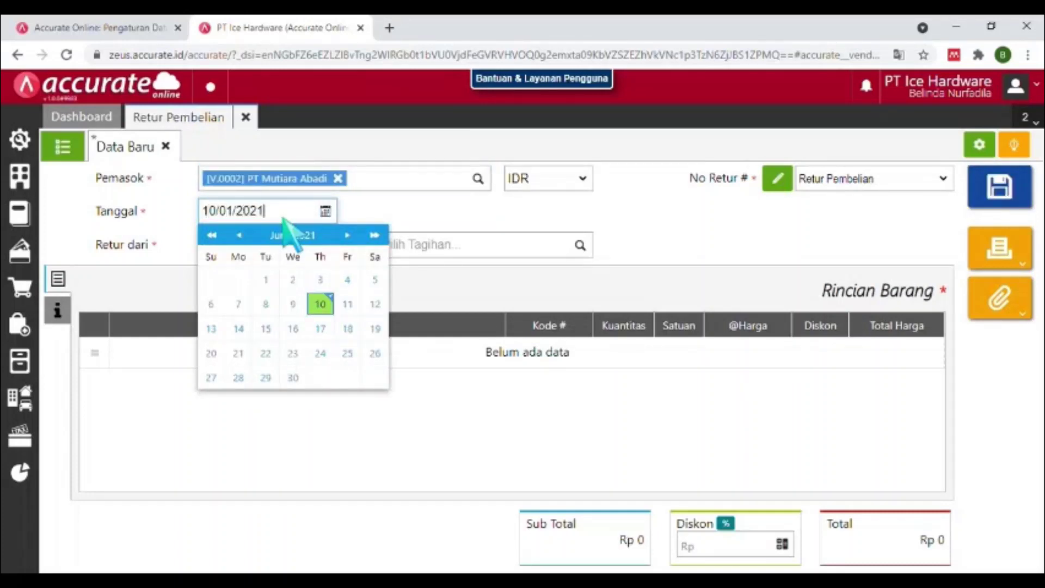
type("1/2021")
left_click(221, 323)
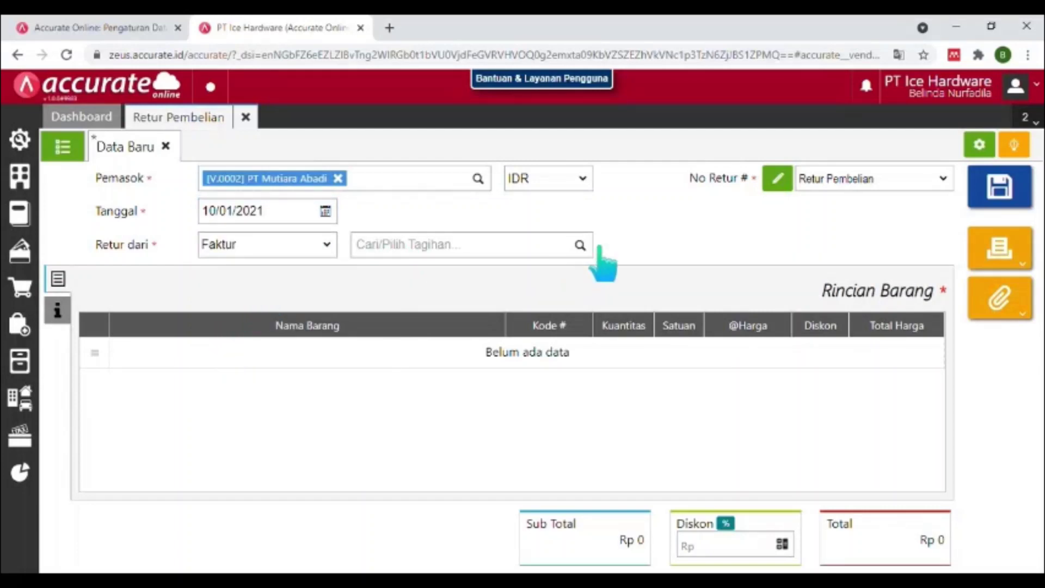
left_click(581, 245)
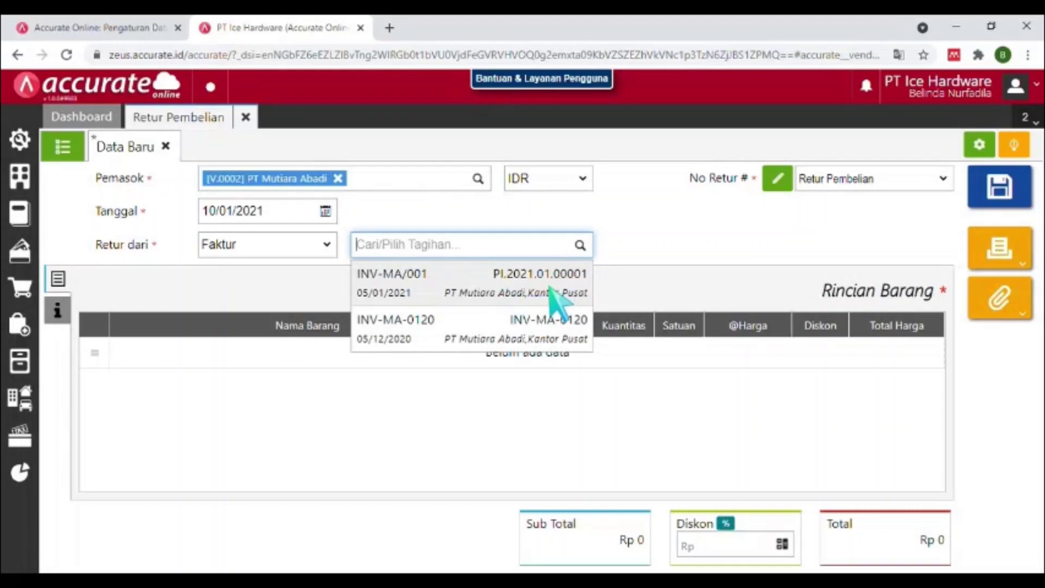
left_click(551, 290)
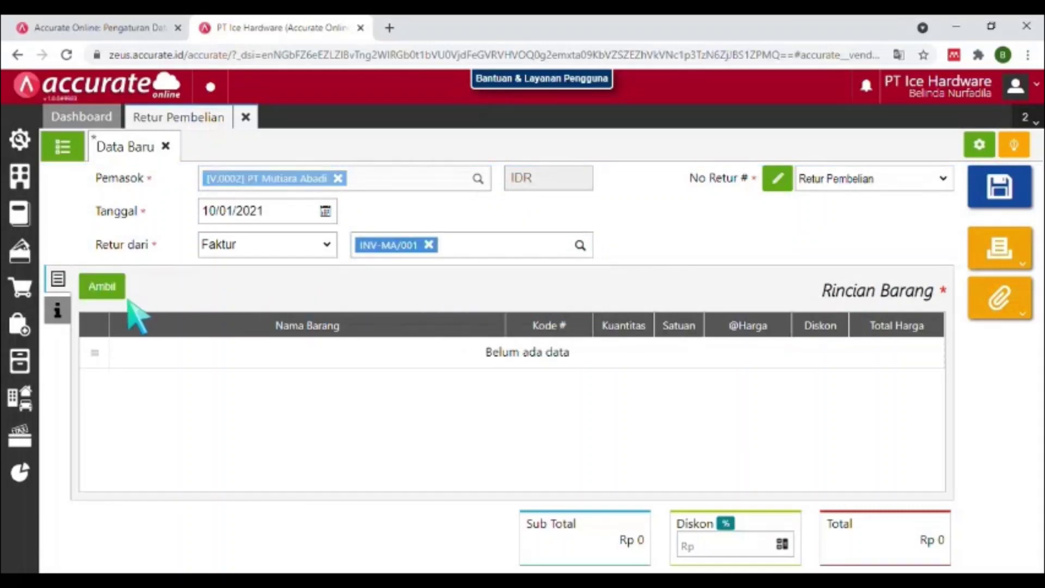
Pull only Meja Makan Lipat from the invoice, leaving out Kursi Lipat and Lemari Piring.
left_click(103, 288)
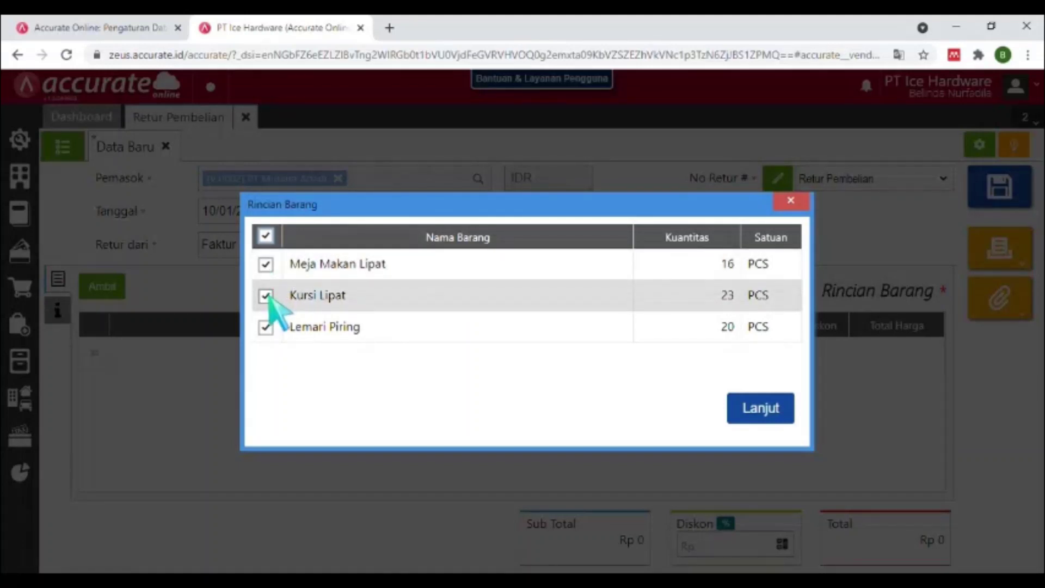
left_click(266, 295)
left_click(266, 327)
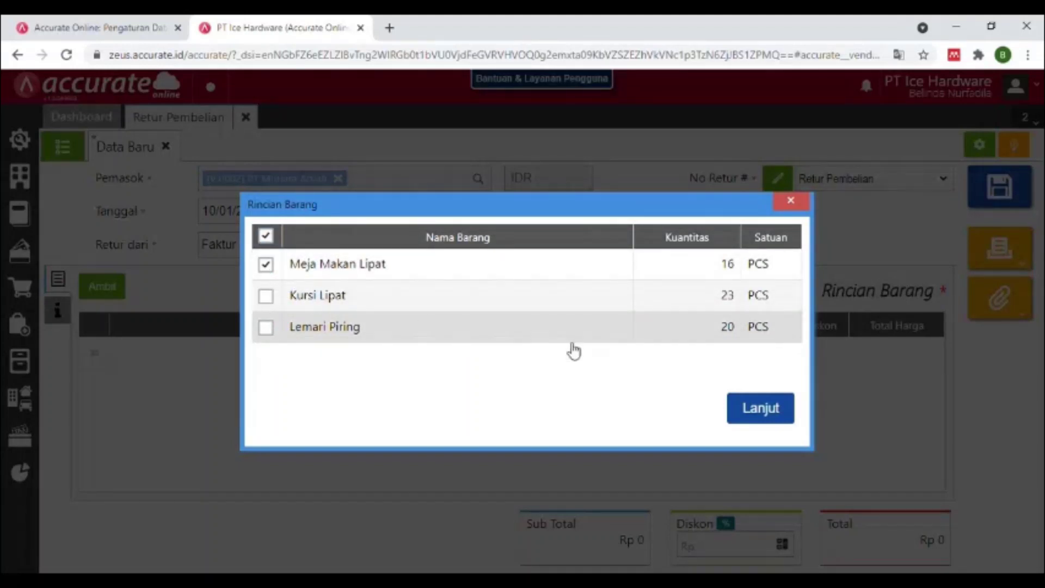
left_click(787, 420)
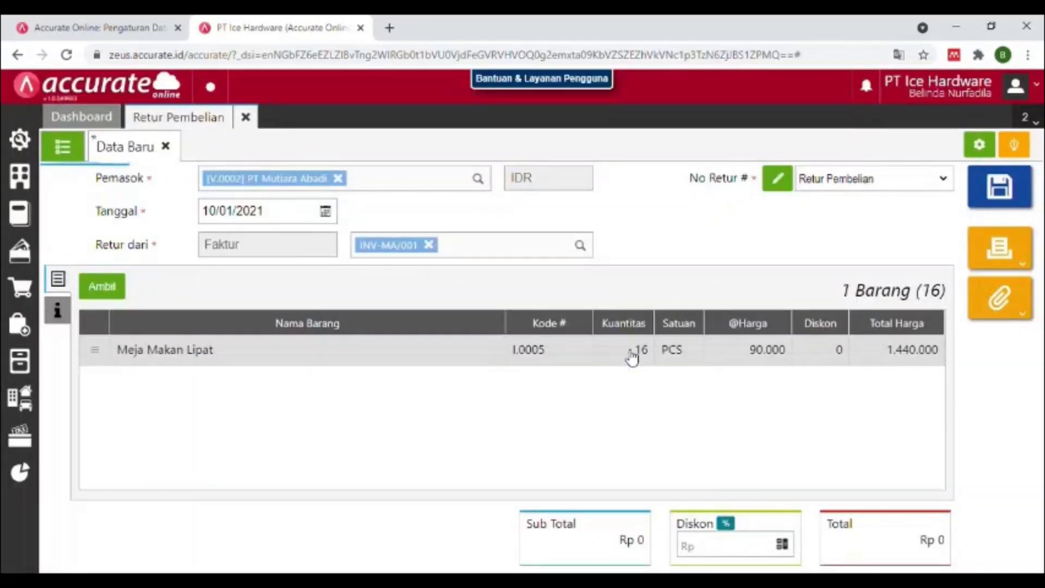
Set the Meja Makan Lipat return quantity to 1 and save the return.
left_click(592, 359)
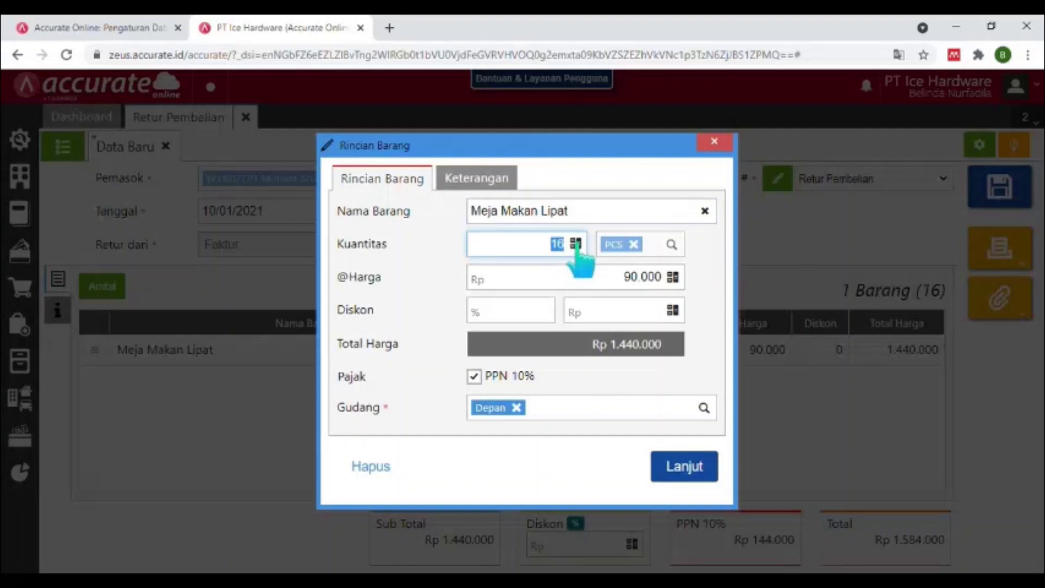
type("1")
key("Tab")
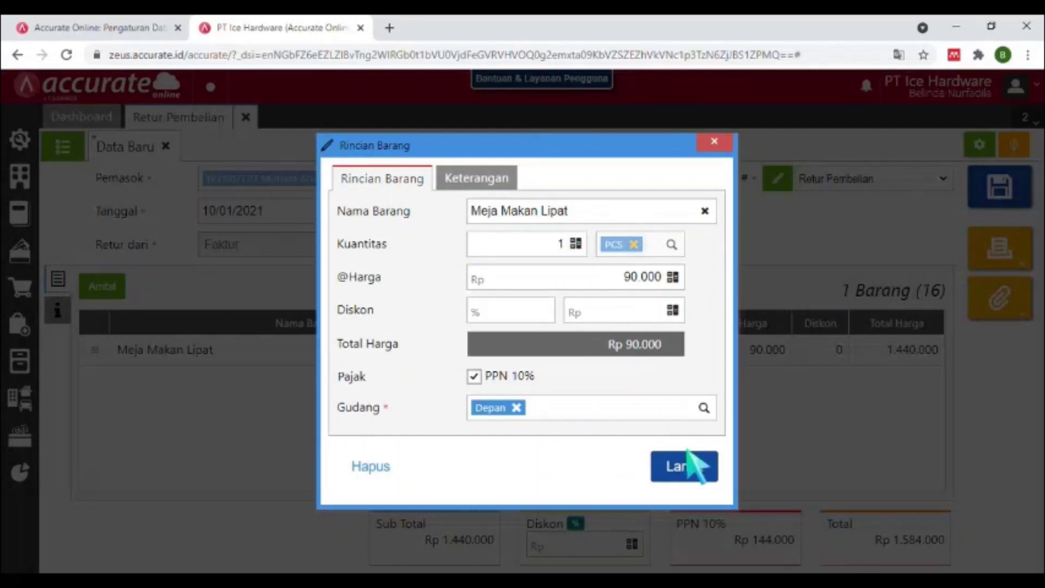
left_click(686, 467)
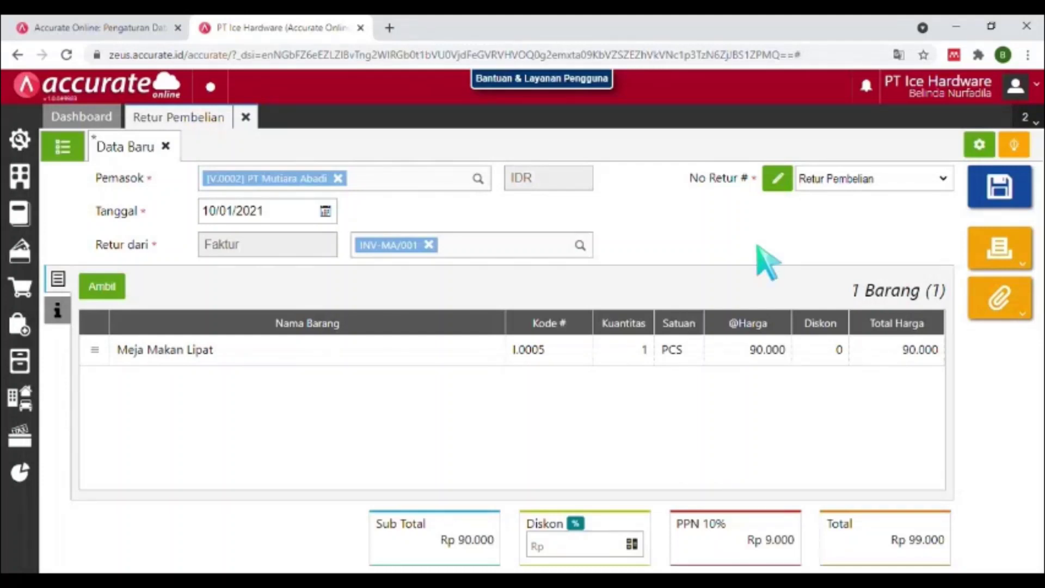
left_click(996, 201)
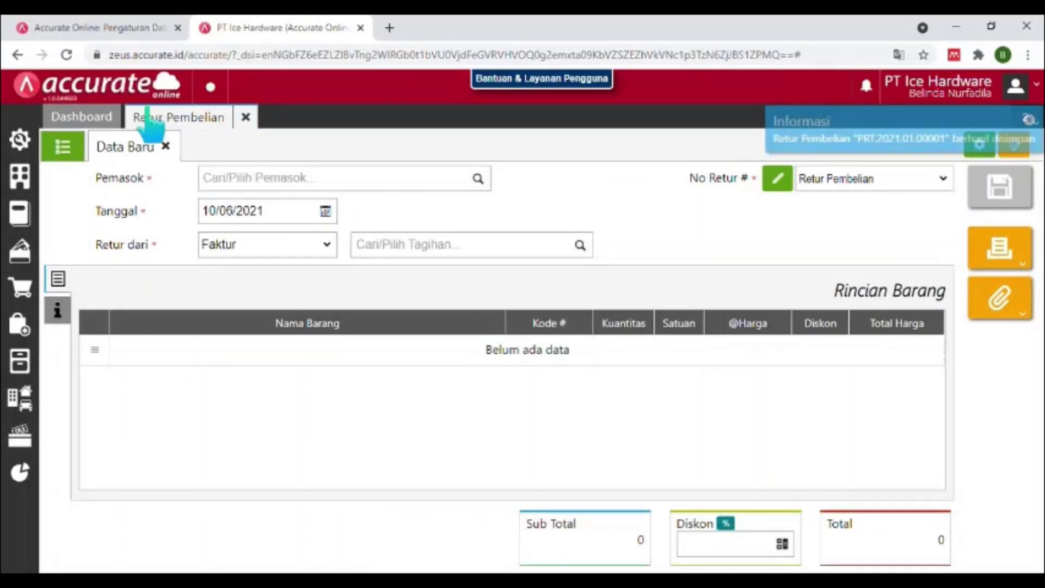
View the journal entries of return PRT.2021.01.00001, then close it and the returns page.
left_click(63, 150)
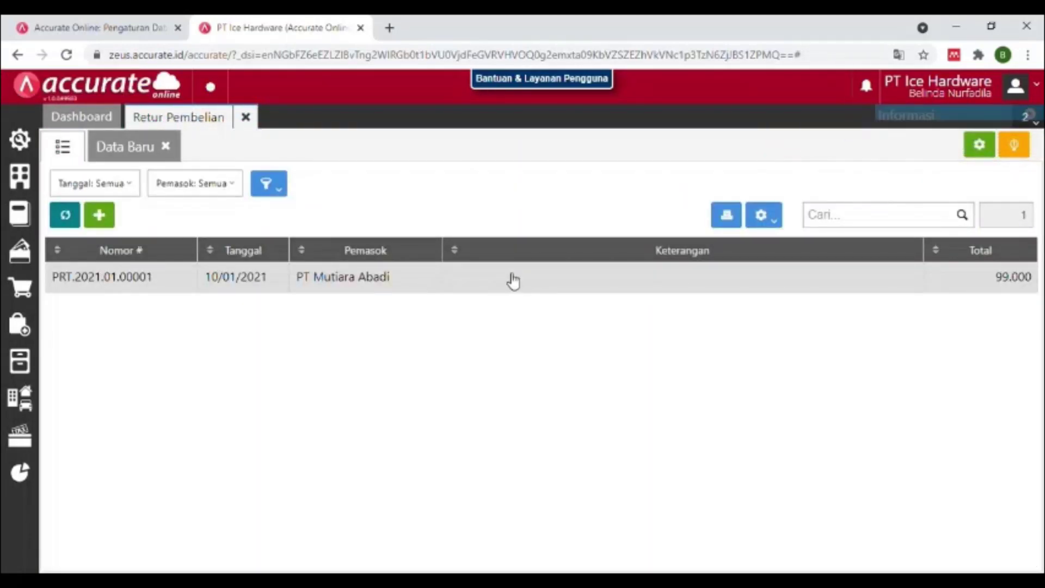
left_click(514, 278)
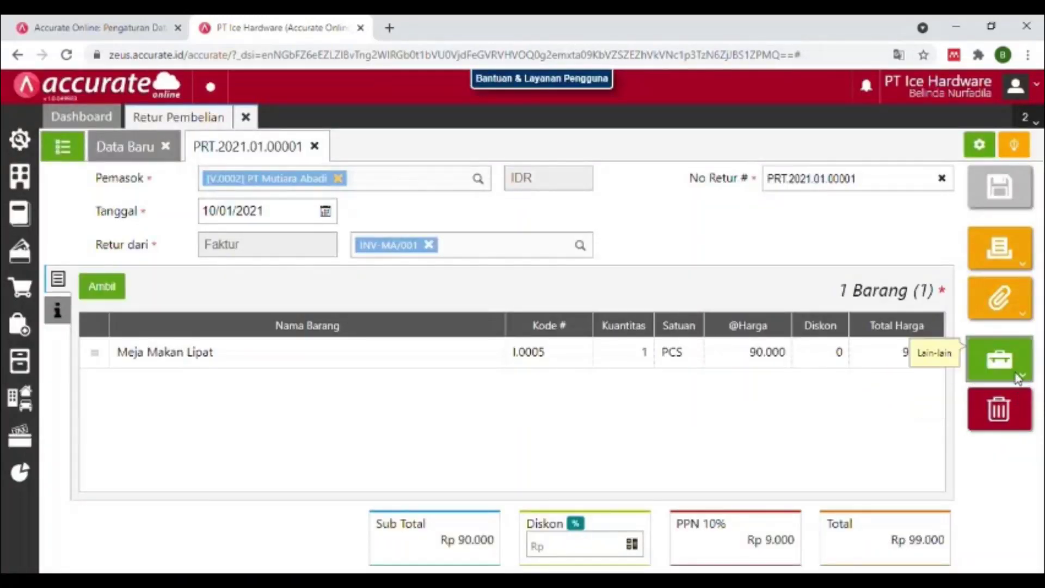
left_click(1018, 376)
left_click(956, 430)
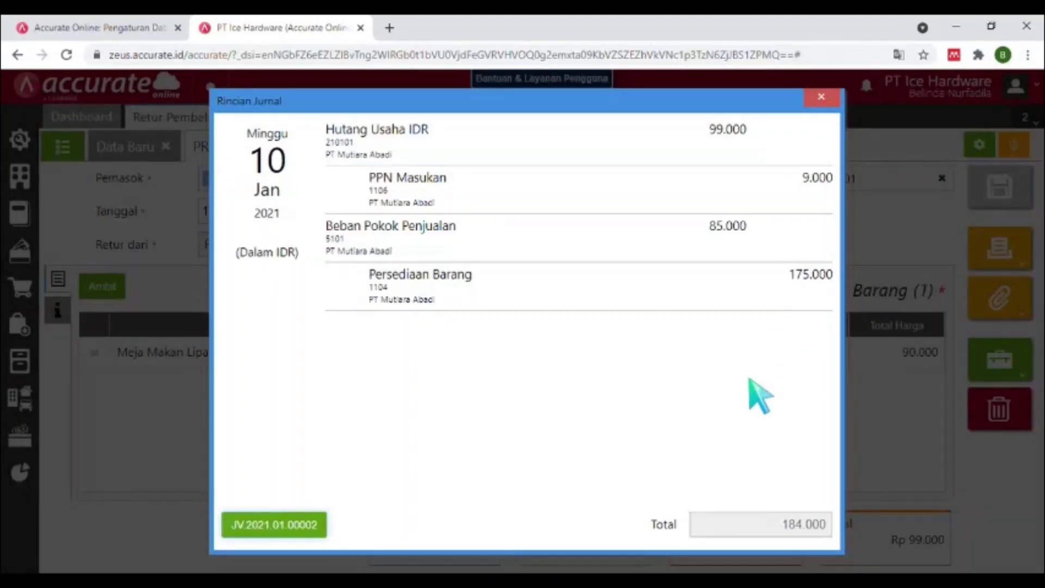
left_click(822, 97)
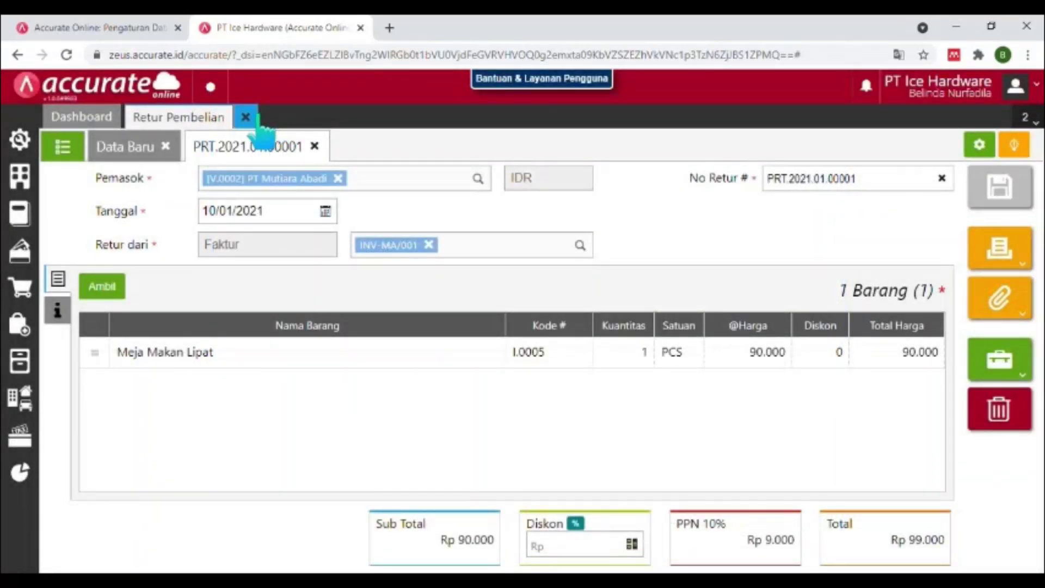
left_click(246, 117)
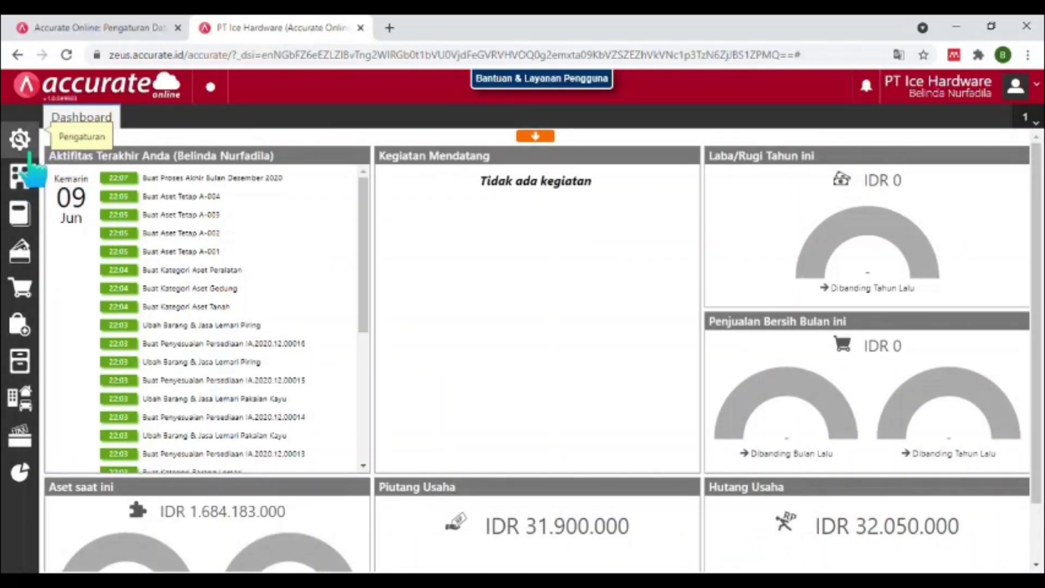
Enable Tagihan Dimuka under Preferensi > Fitur > Pembelian and save the preferences.
left_click(27, 155)
left_click(109, 208)
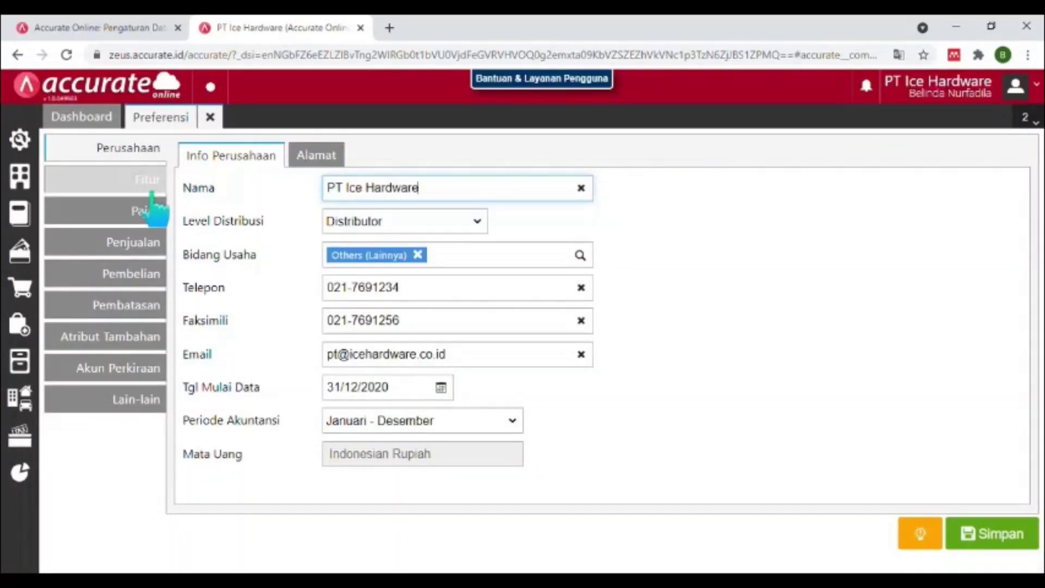
left_click(148, 180)
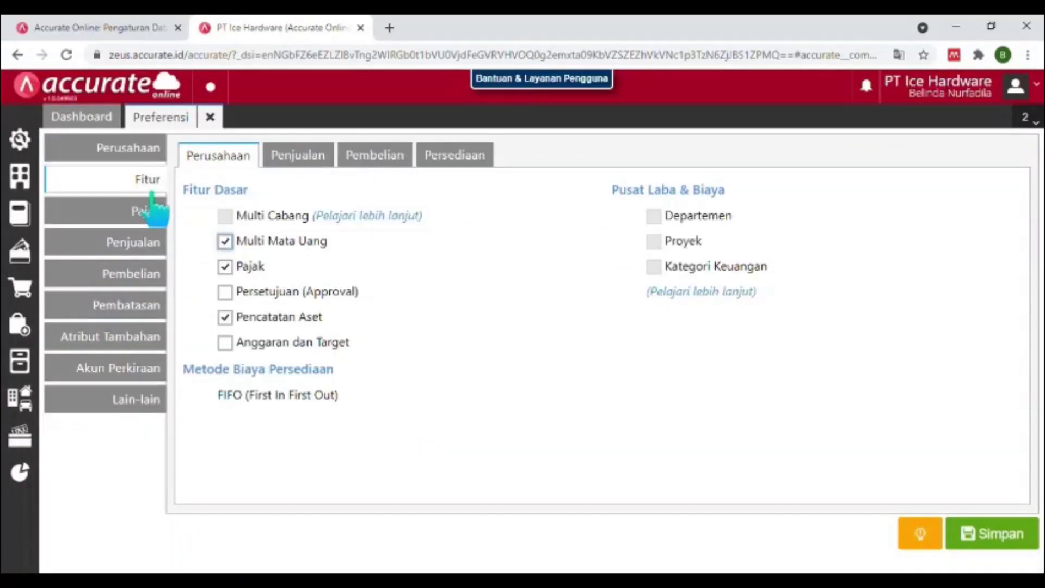
left_click(396, 153)
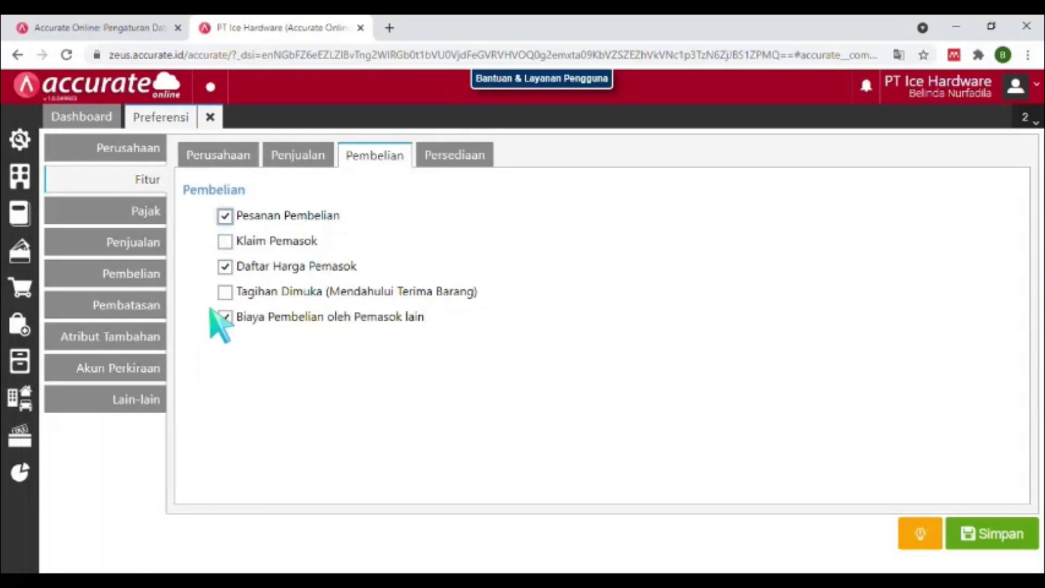
left_click(224, 292)
left_click(985, 530)
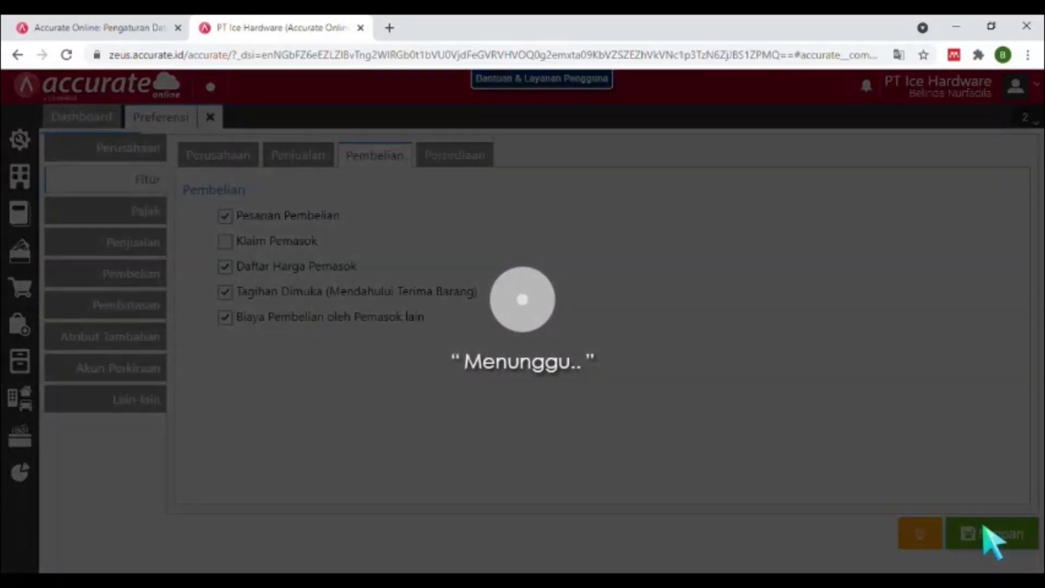
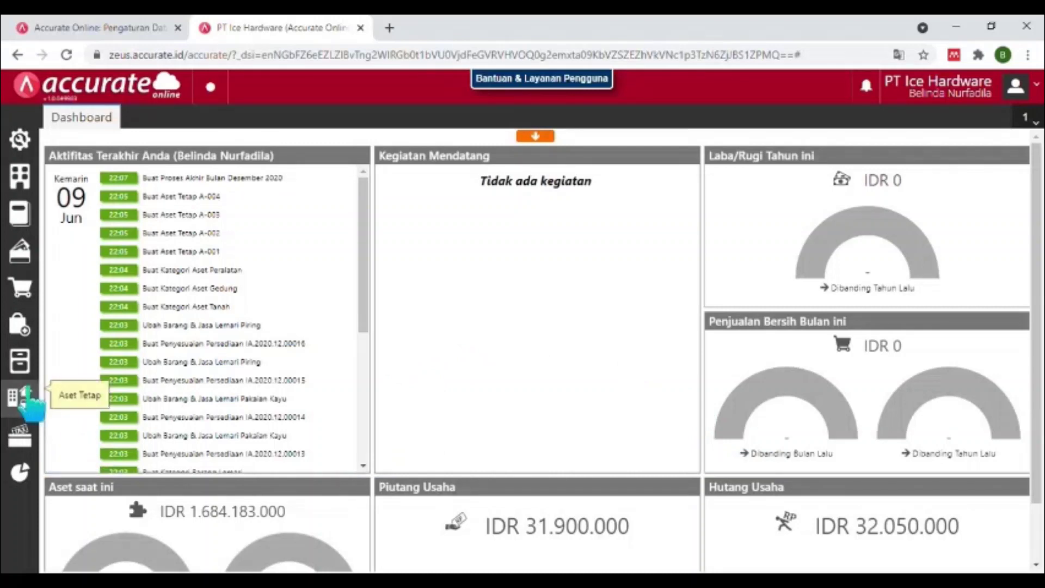
Start a blank purchase invoice (Faktur Pembelian) from the Pembelian module.
left_click(18, 324)
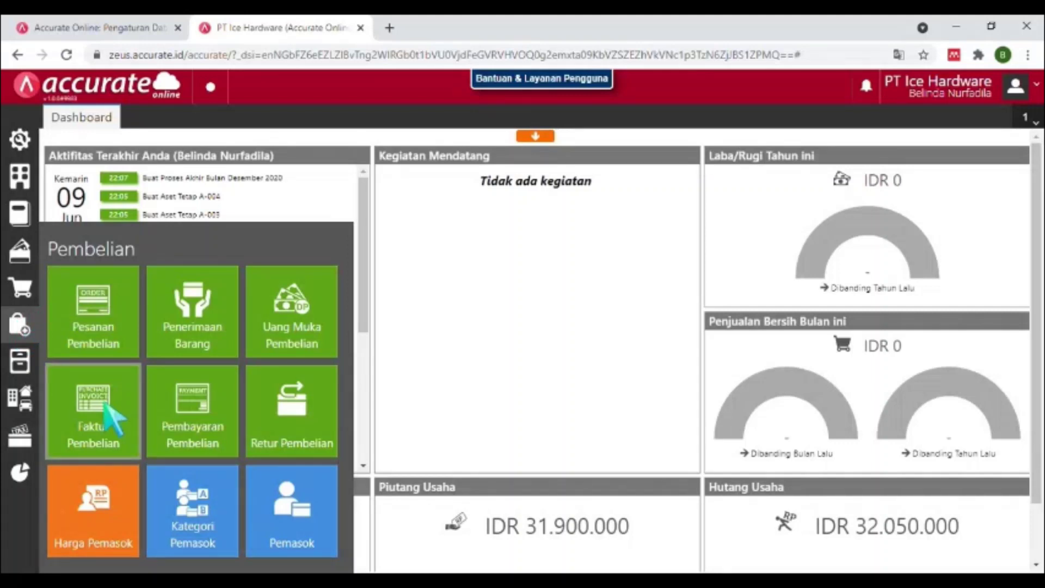
left_click(112, 419)
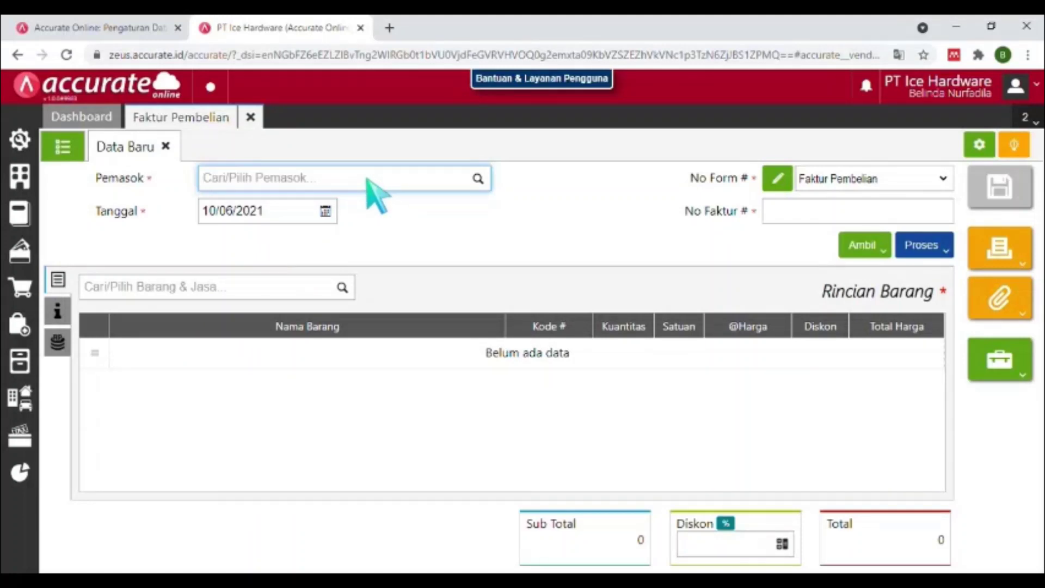
Save CV Karya Makmur as the new supplier, date 17/01/2021, and enter invoice number INV/KM-00.
type("CV Kar")
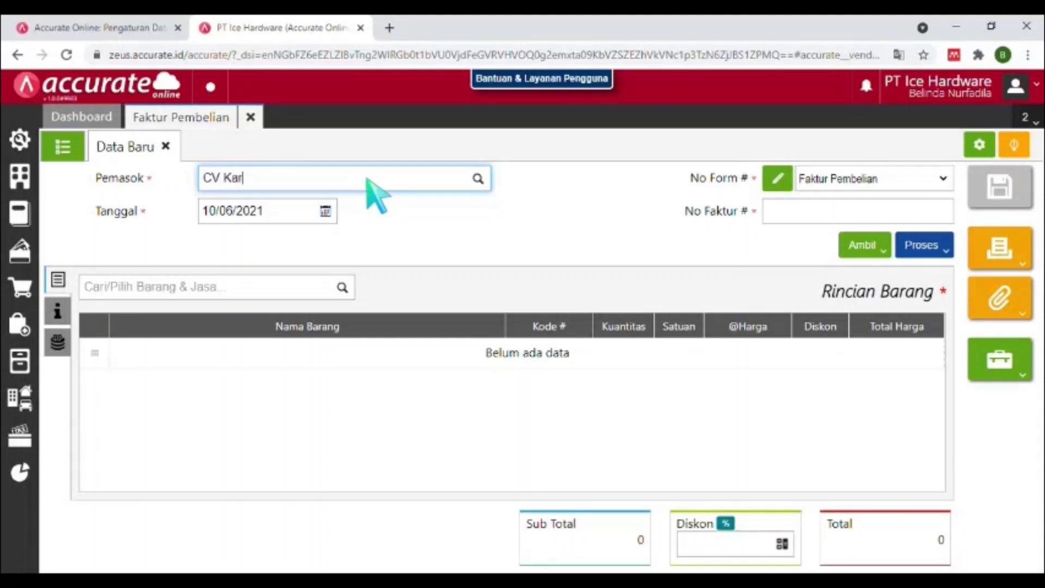
type("ya Makmu")
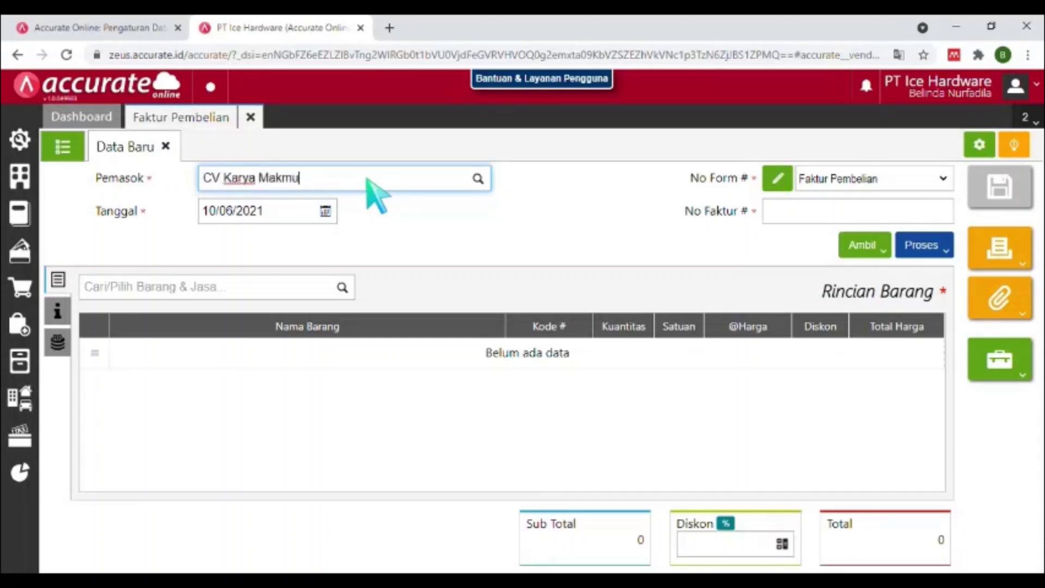
type("r")
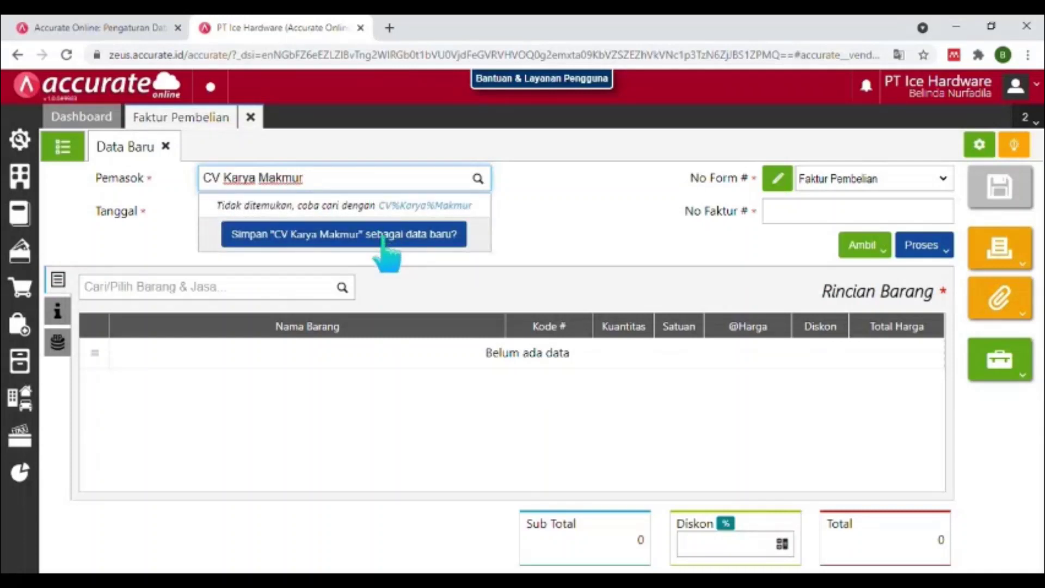
left_click(383, 235)
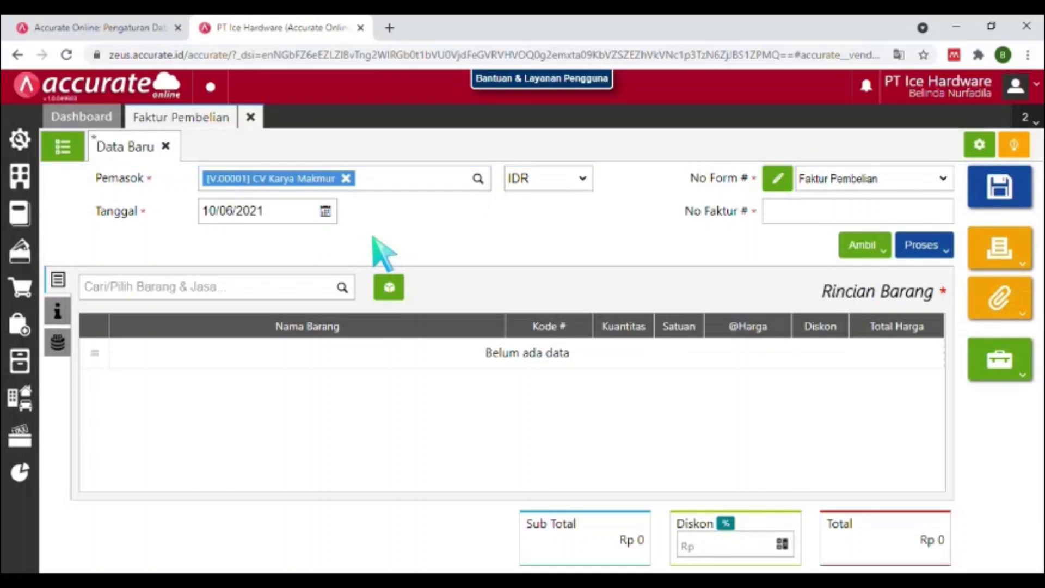
left_click(252, 213)
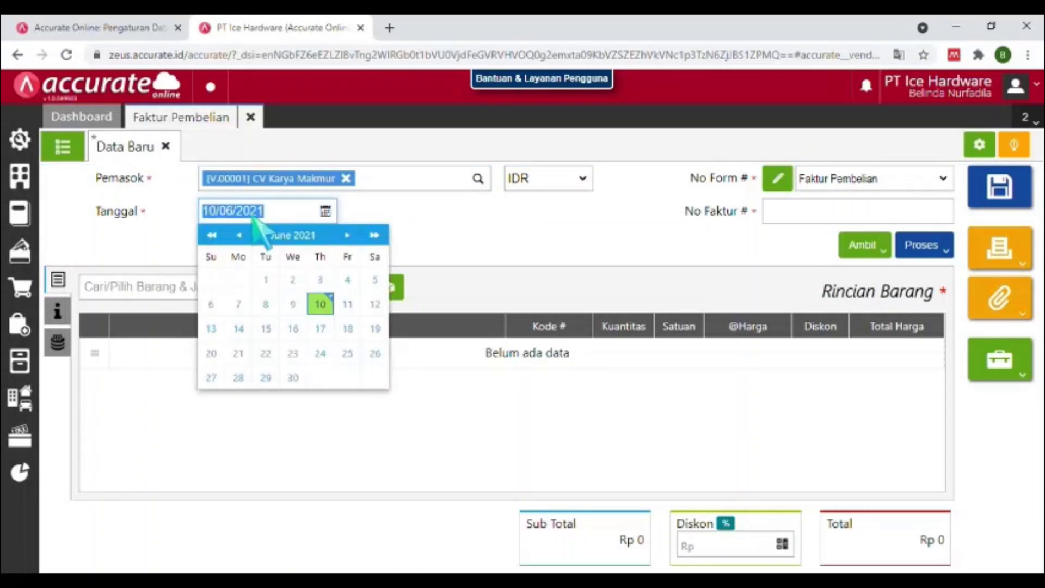
type("17/01/2021")
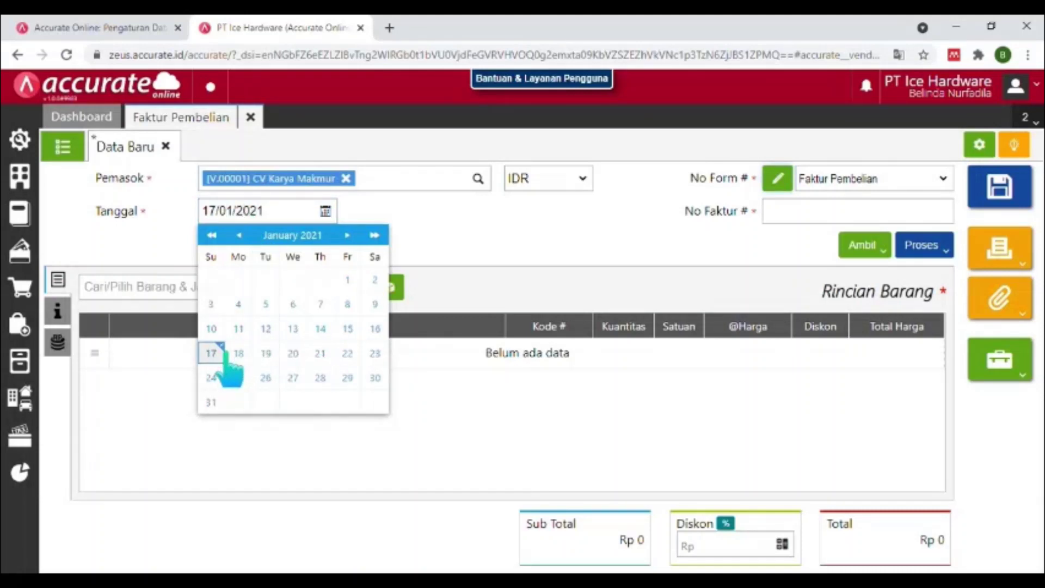
left_click(212, 353)
left_click(833, 215)
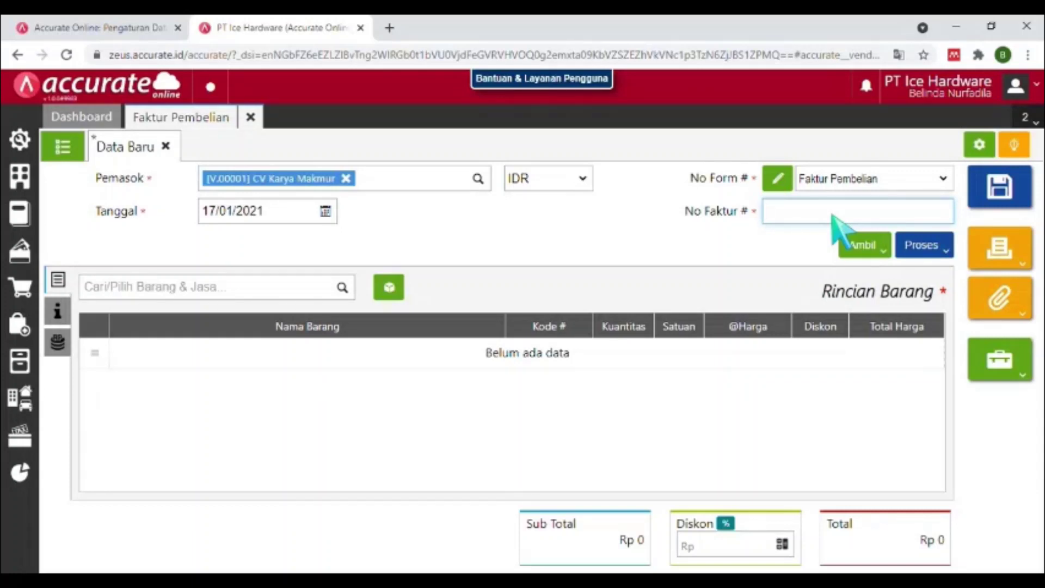
type("INV/KM-001")
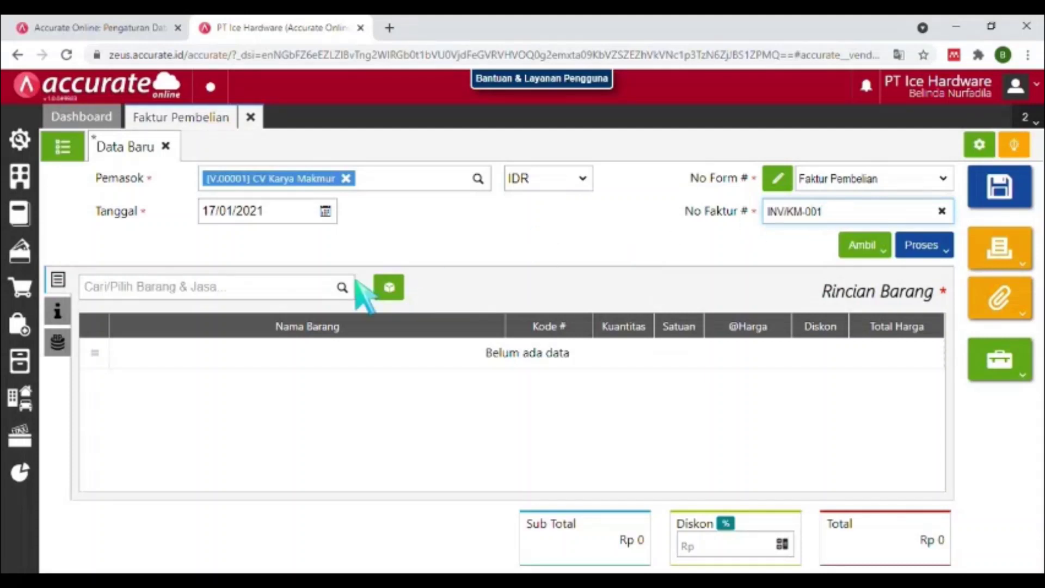
Find and pick Kursi Lipat as the first invoice item.
left_click(321, 285)
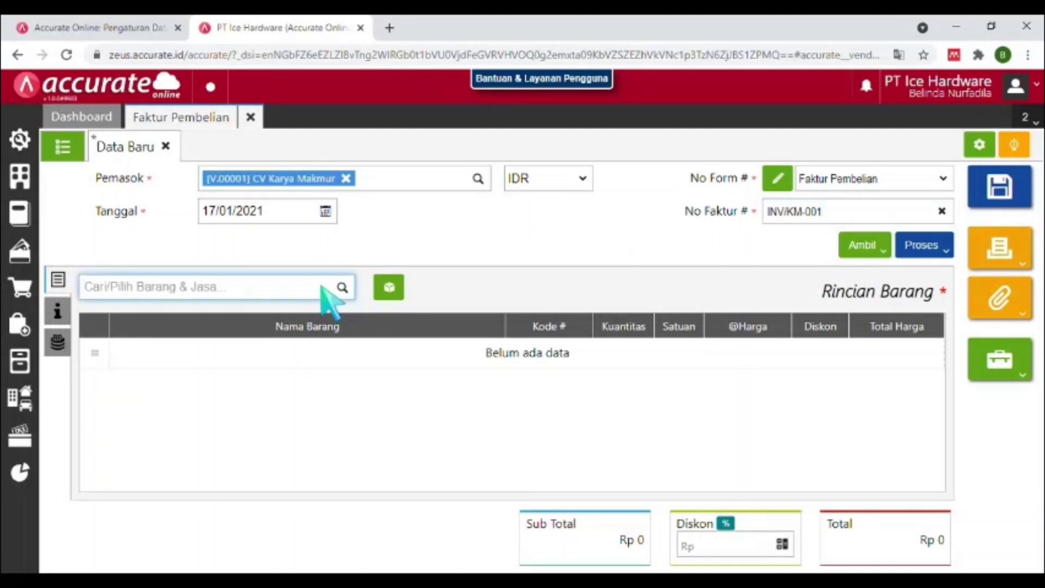
type("KURSI")
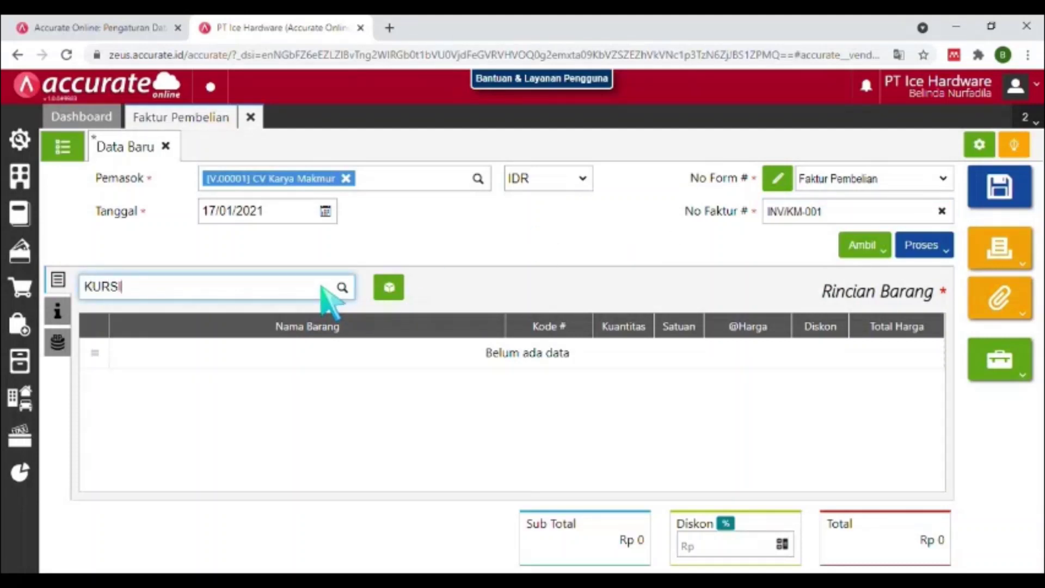
type(" L")
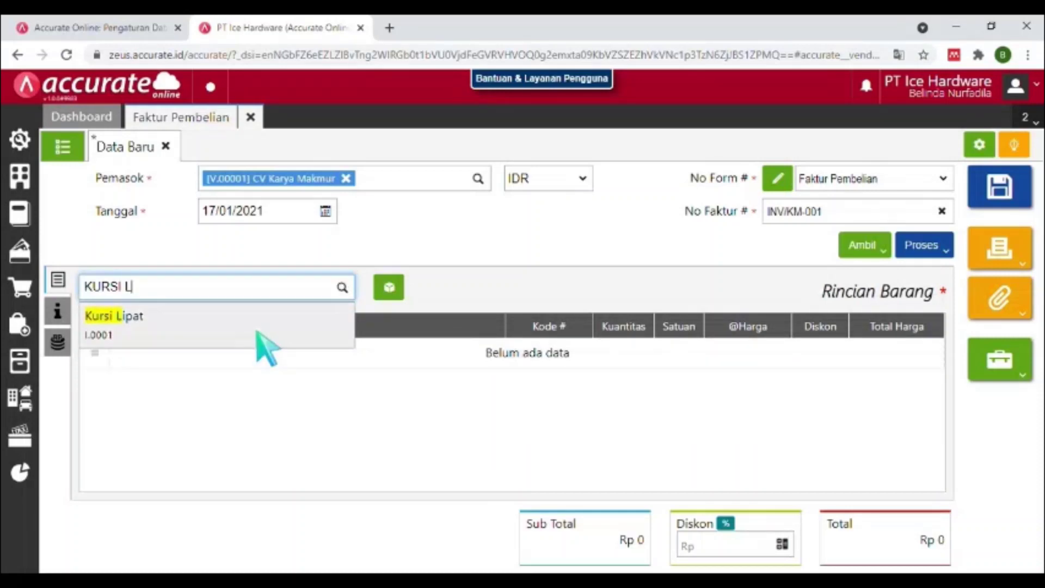
left_click(259, 331)
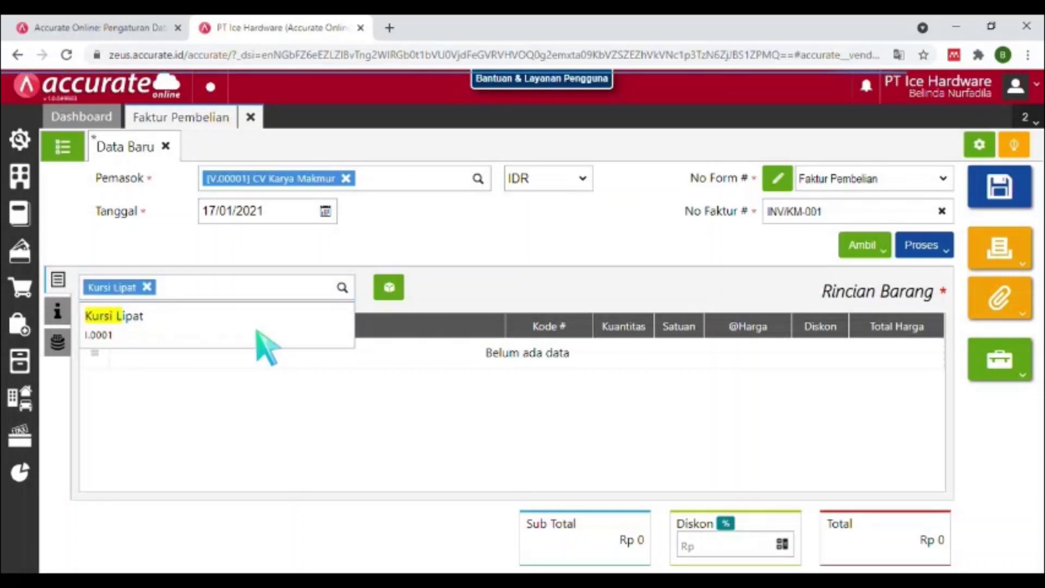
Give Kursi Lipat quantity 10, price 50.000 and 15% discount, and add the 425.000 line.
left_click(546, 243)
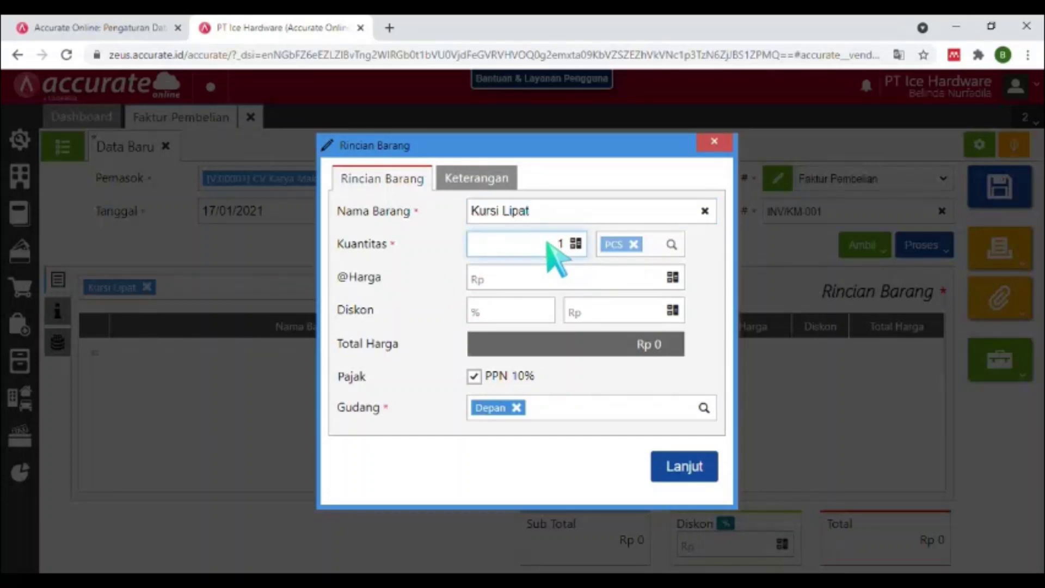
double_click(559, 248)
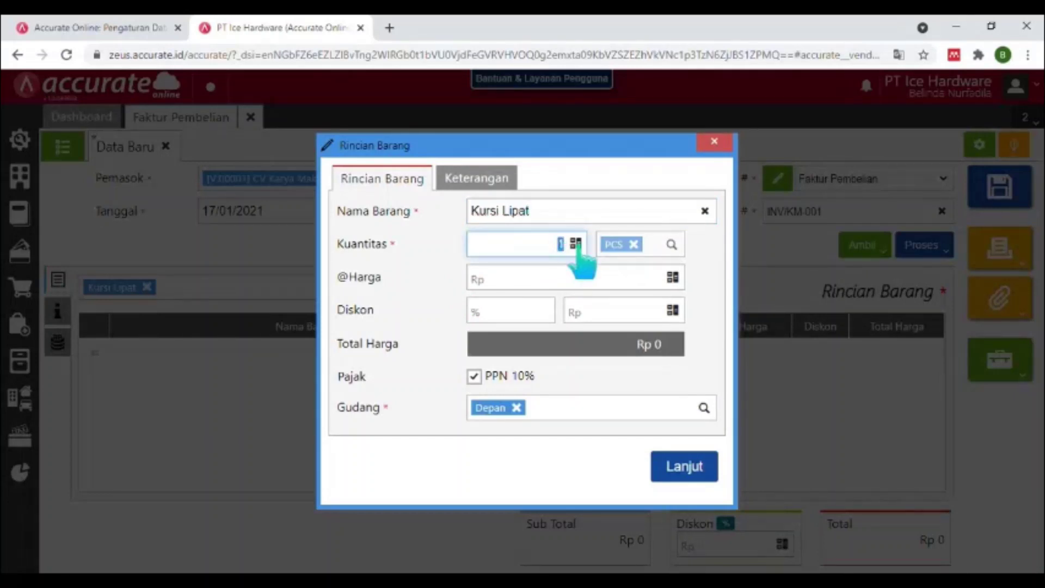
type("10")
key("Tab")
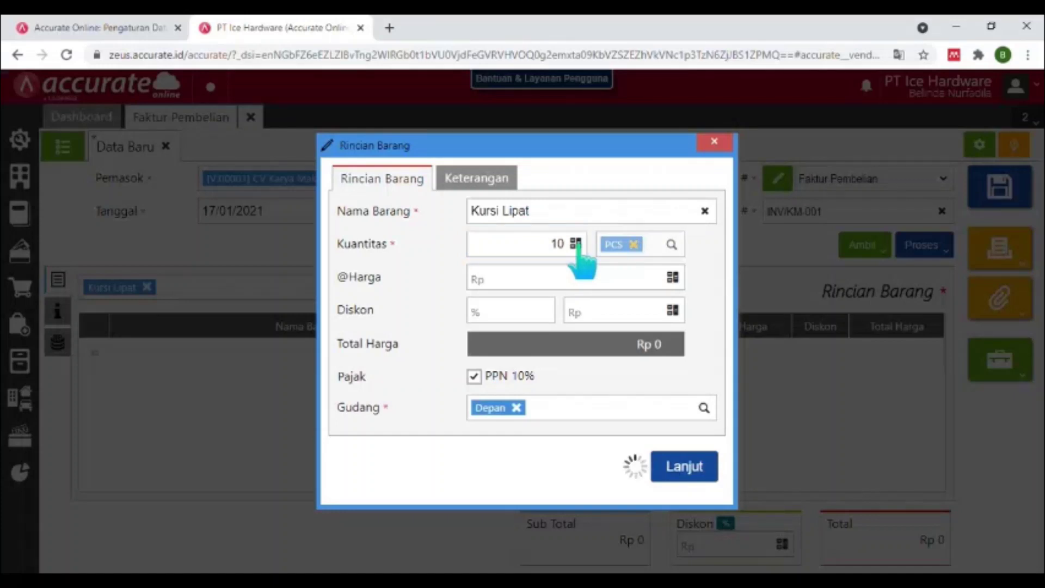
left_click(583, 275)
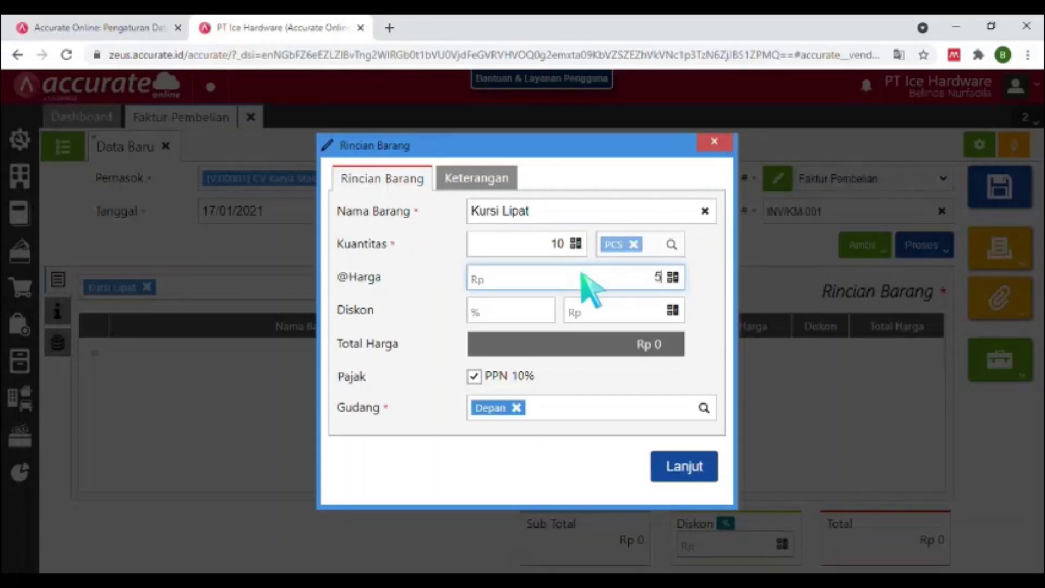
type("500000")
key("Tab")
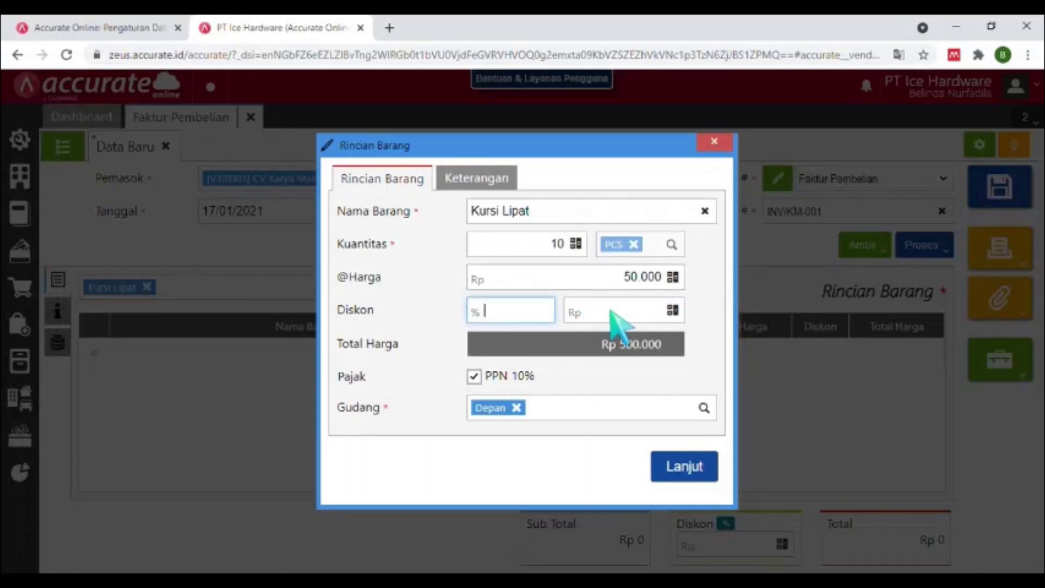
type("15")
key("Tab")
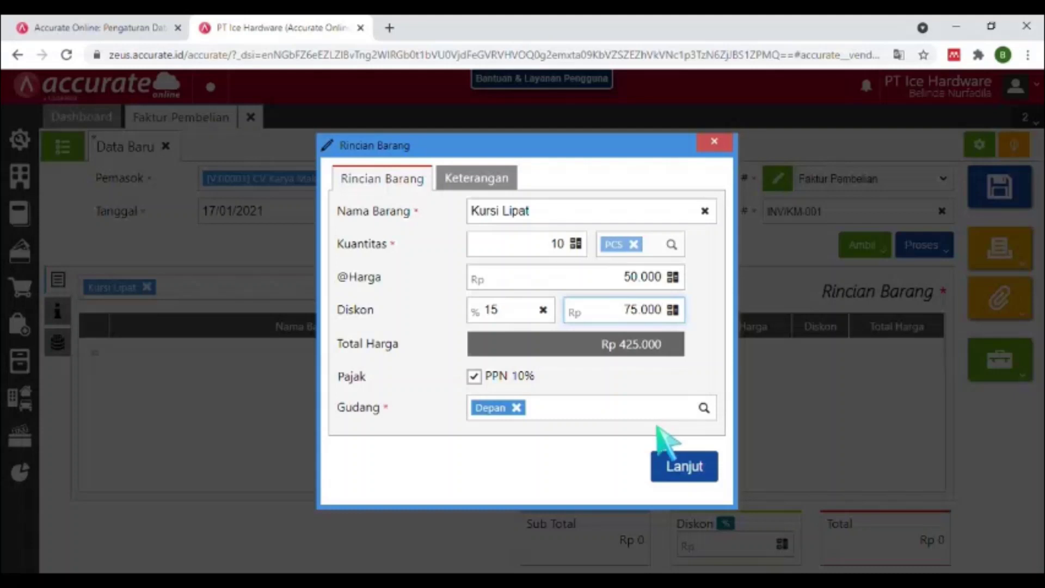
left_click(687, 472)
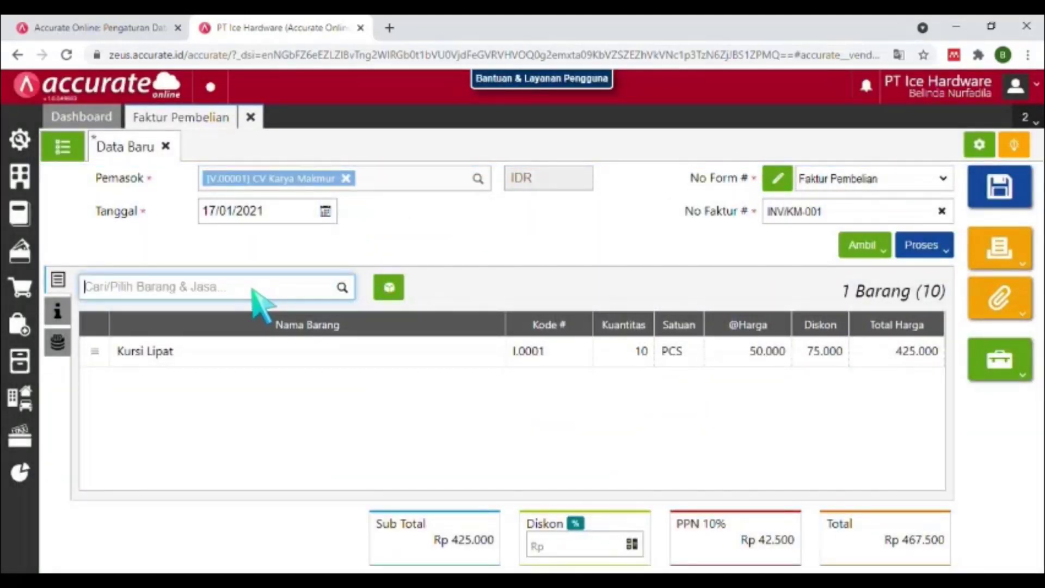
left_click(209, 245)
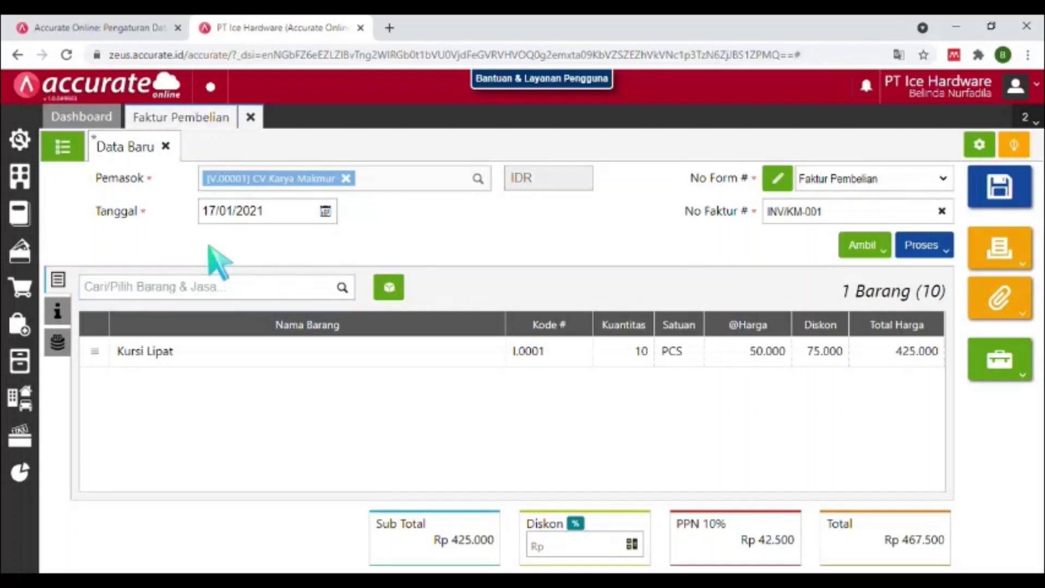
Find and pick Meja Teras as the next invoice item.
left_click(56, 277)
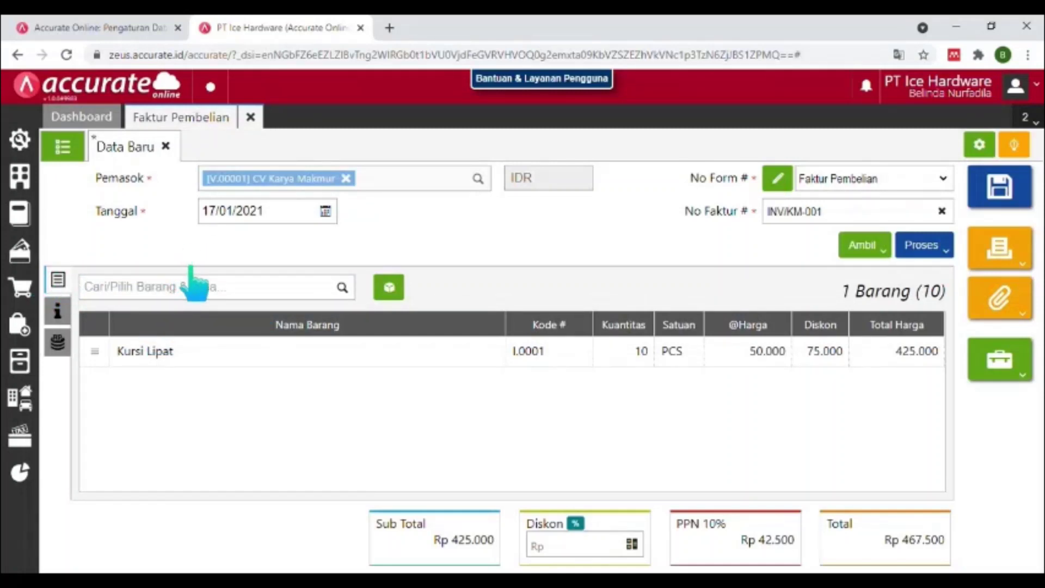
left_click(172, 289)
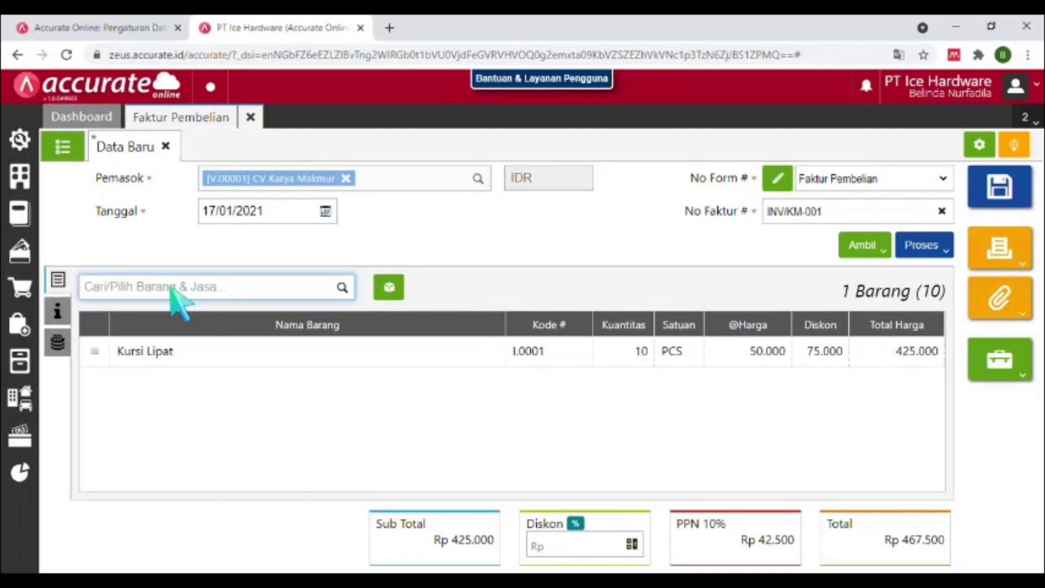
type("MEJA TERAS")
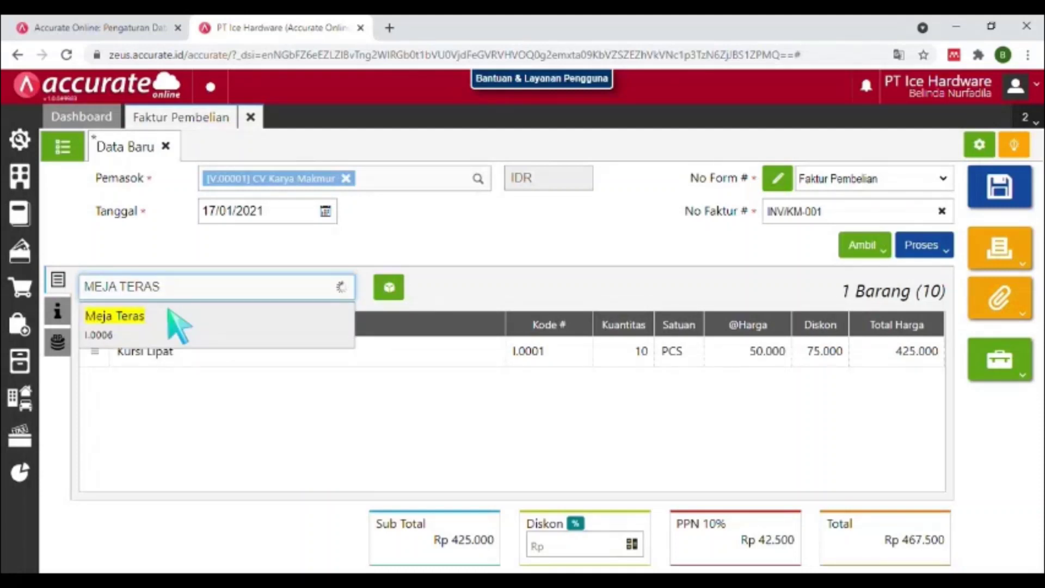
left_click(178, 325)
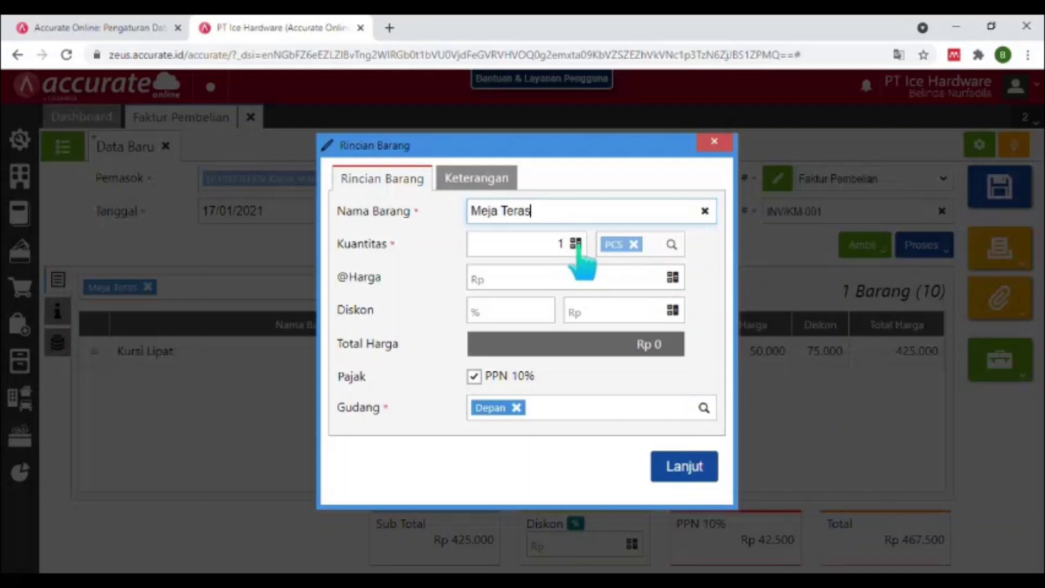
Give Meja Teras quantity 10, price 85.000 and 10% discount, and add the 765.000 line.
left_click(578, 248)
type("0")
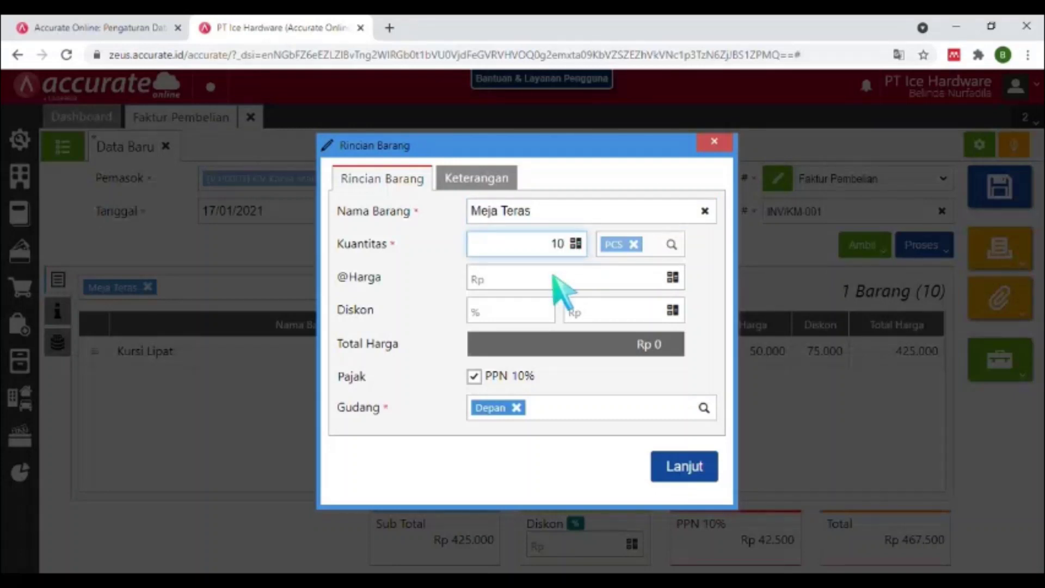
key("Tab")
left_click(564, 279)
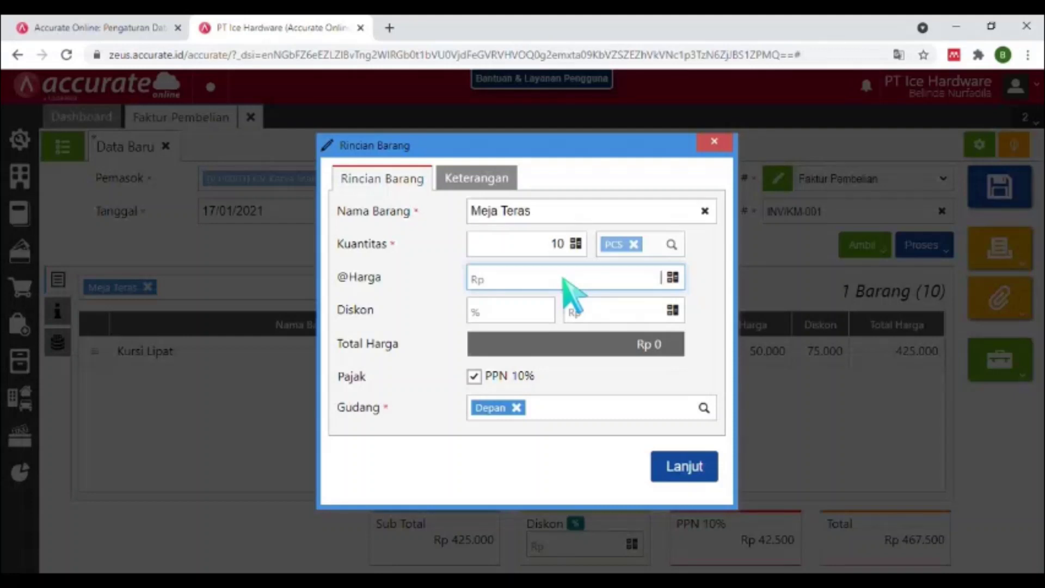
type("85.000")
left_click(525, 308)
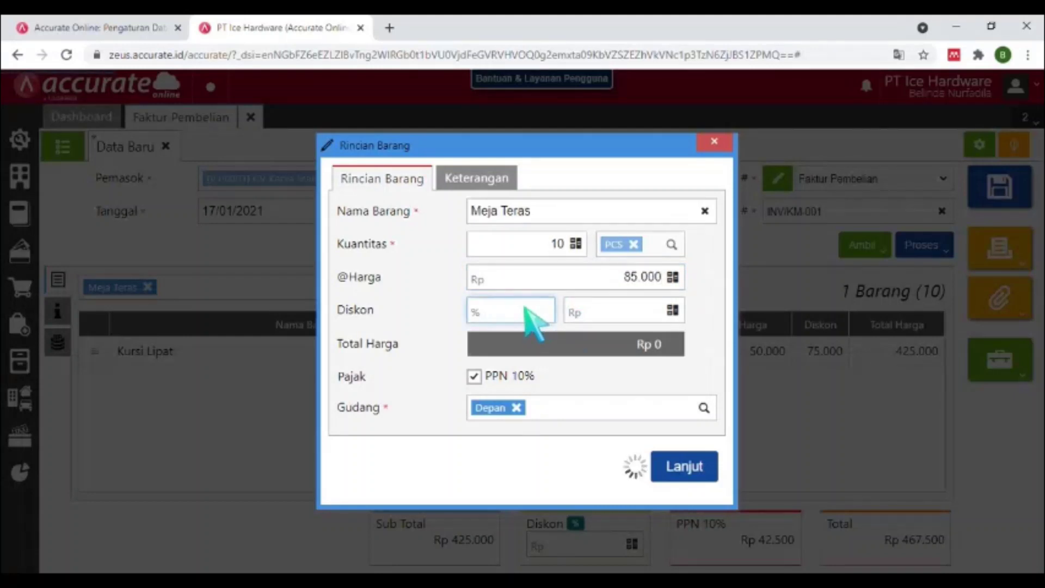
type("10")
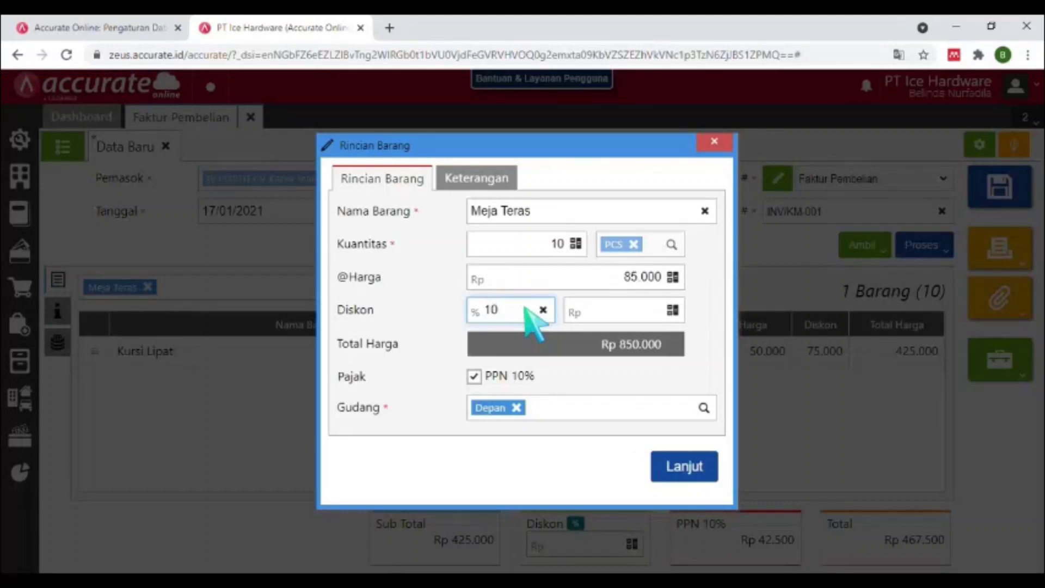
key("Tab")
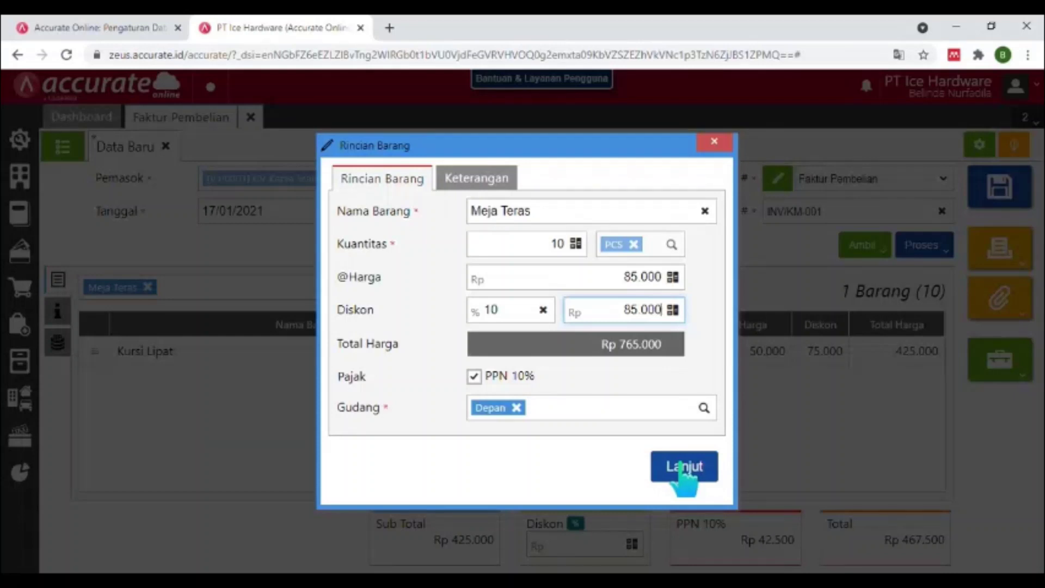
left_click(683, 469)
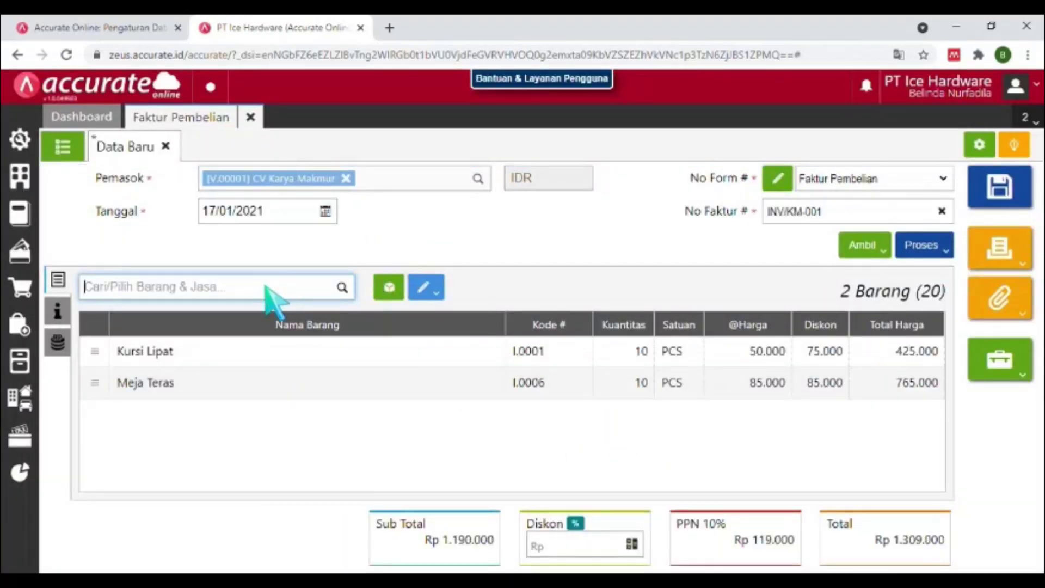
Add 10 PCS of Lemari Pakaian Kayu at 125.000, raising the total to Rp 2.684.000.
type("LEMARI")
left_click(226, 330)
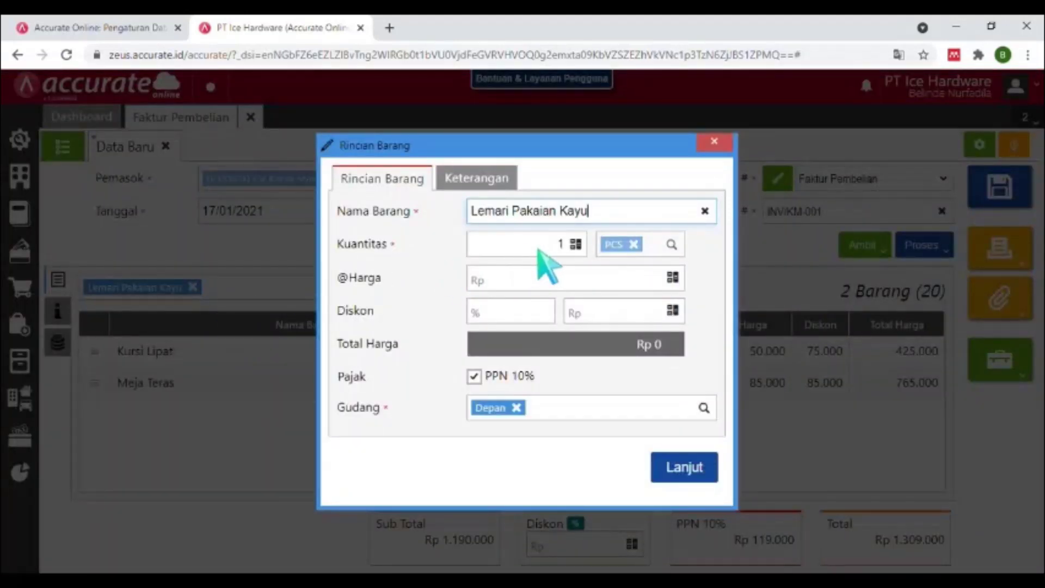
left_click(583, 245)
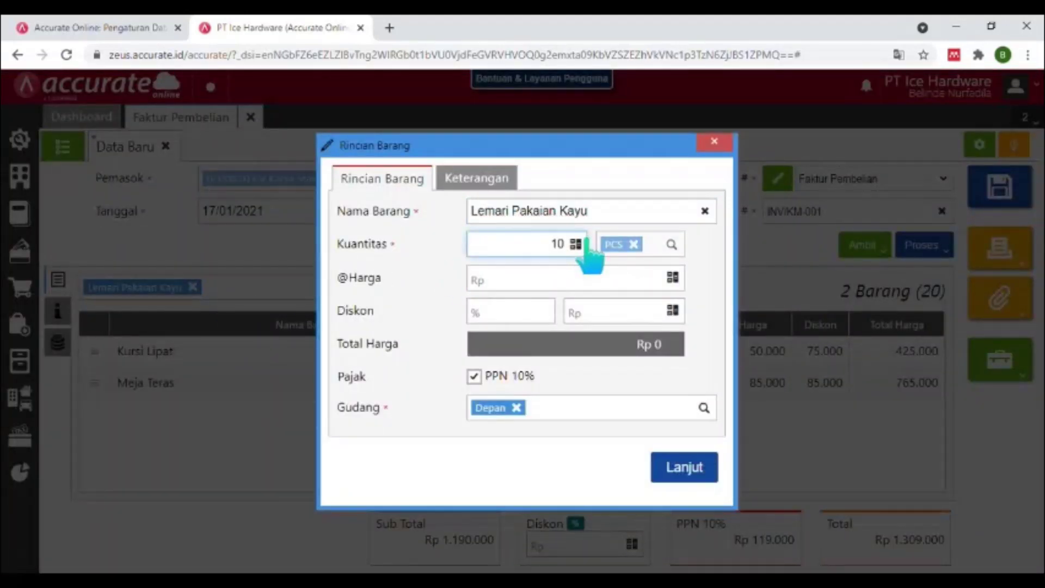
type("10")
left_click(602, 278)
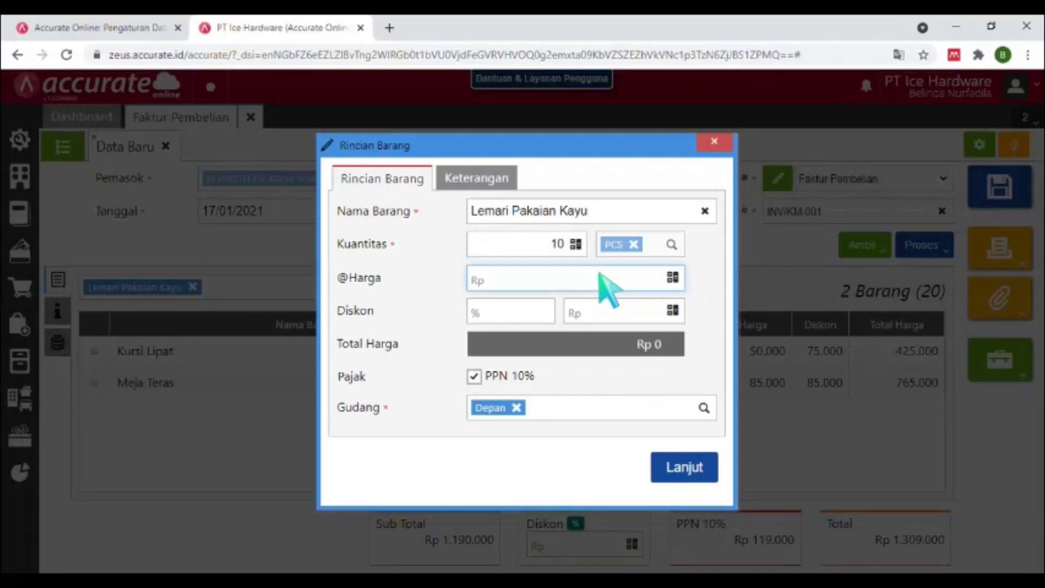
type("125.000")
key("Tab")
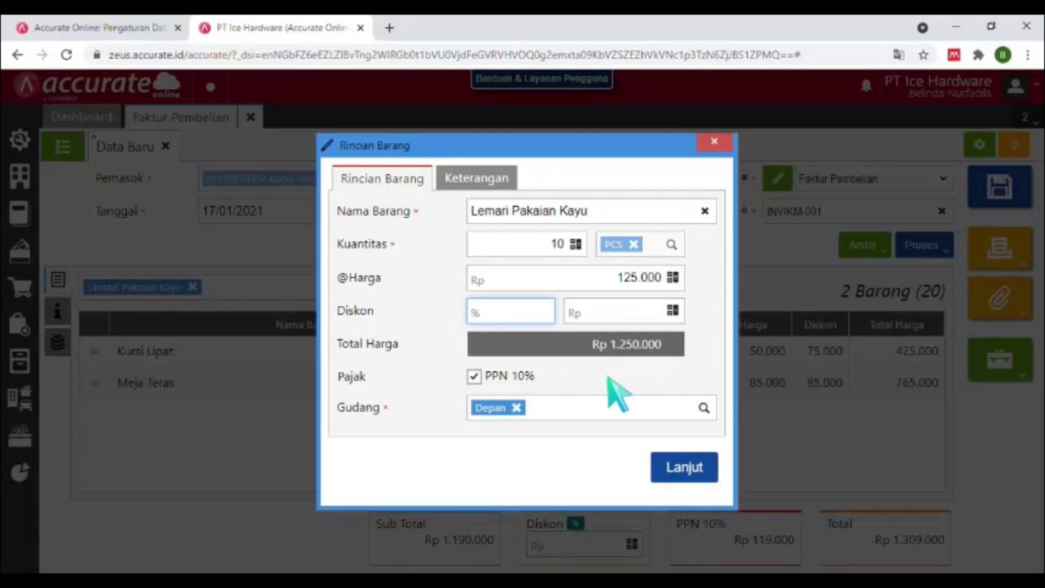
left_click(674, 472)
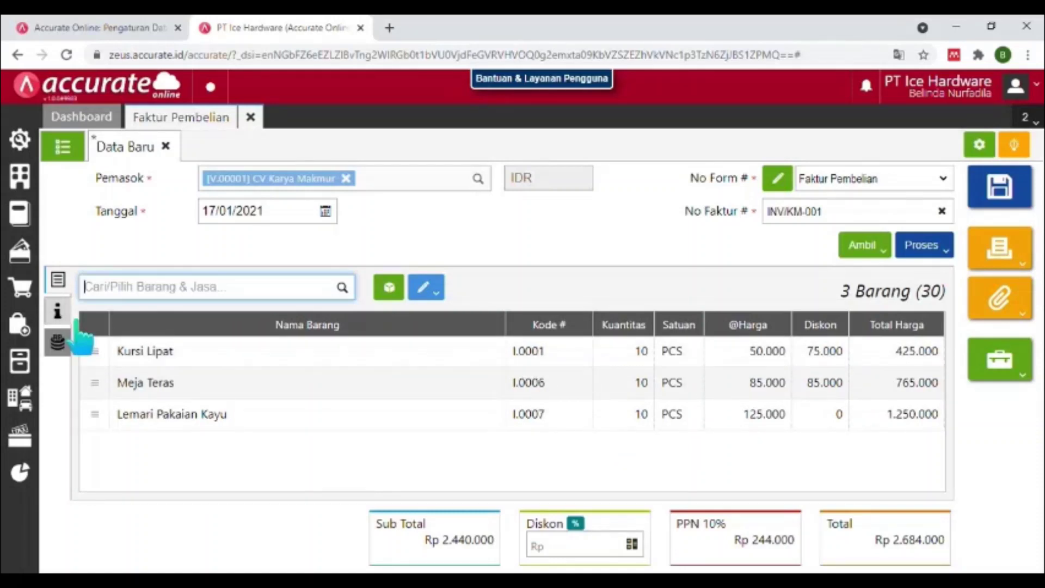
left_click(82, 338)
left_click(77, 323)
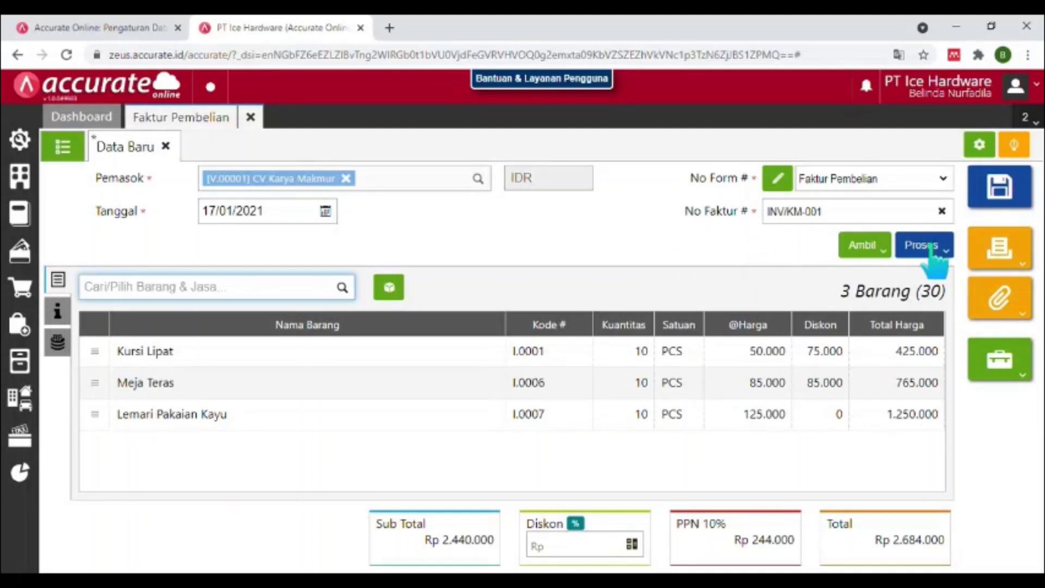
Start a payment from Bank Mandiri IDR by Transfer Bank for the full 2.684.000.
left_click(932, 246)
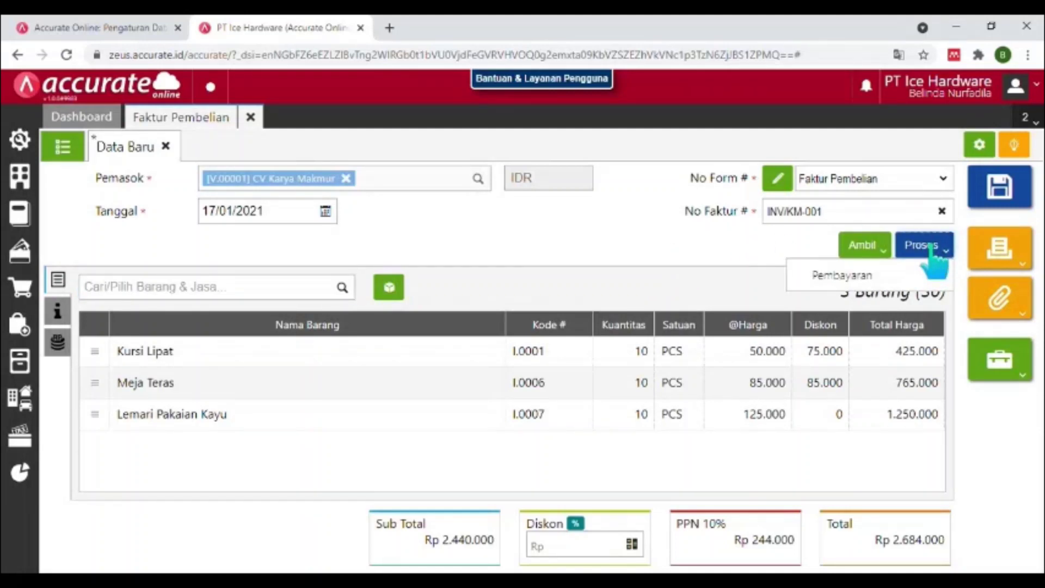
left_click(858, 297)
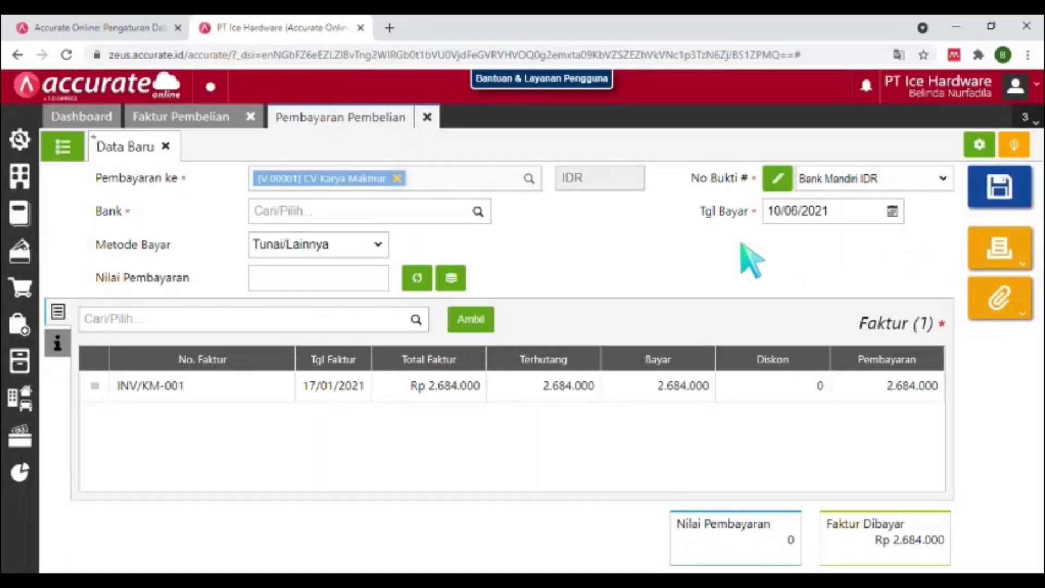
left_click(391, 212)
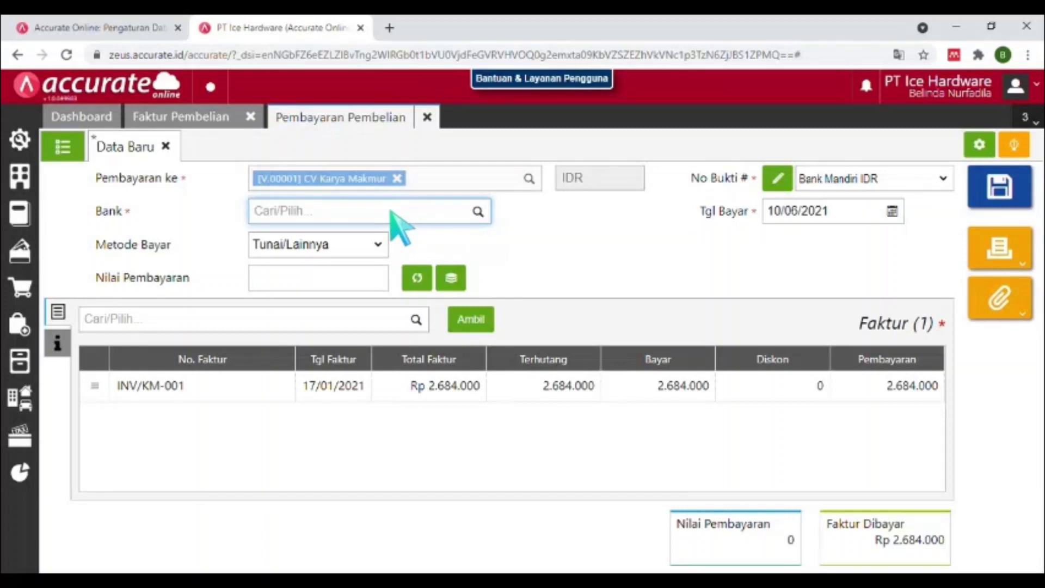
type("BANK MA")
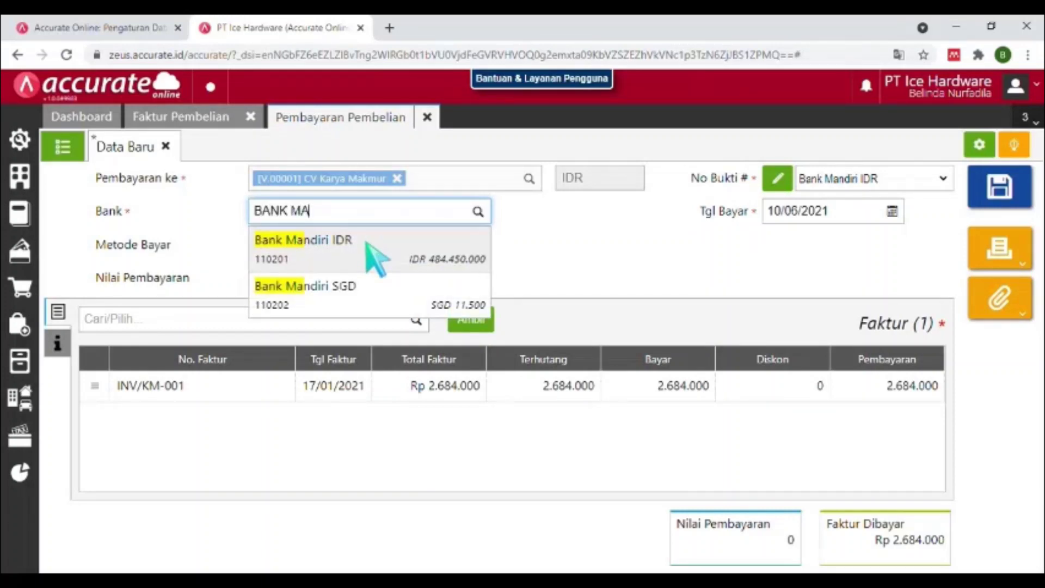
left_click(376, 258)
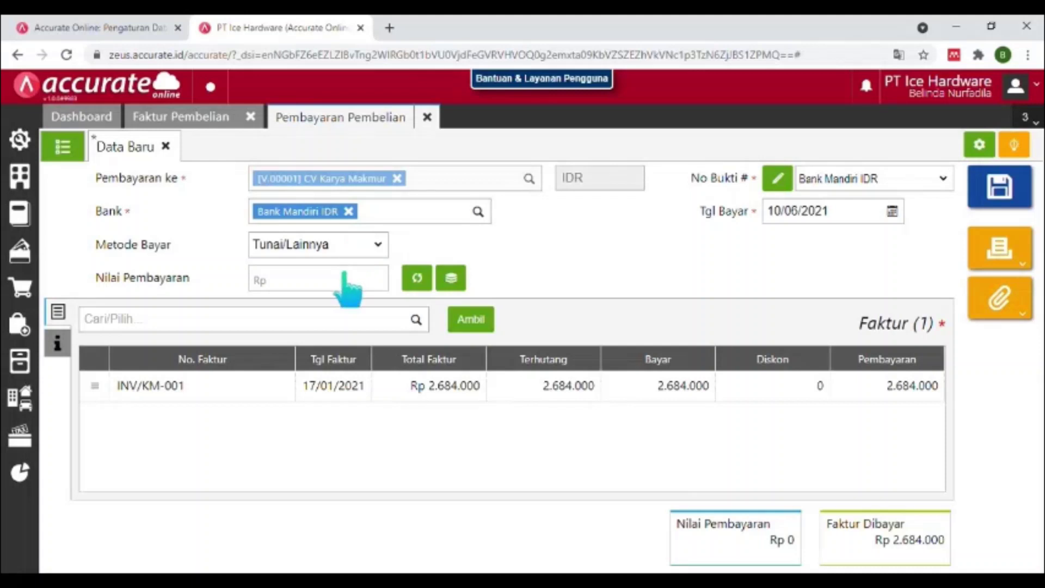
left_click(341, 250)
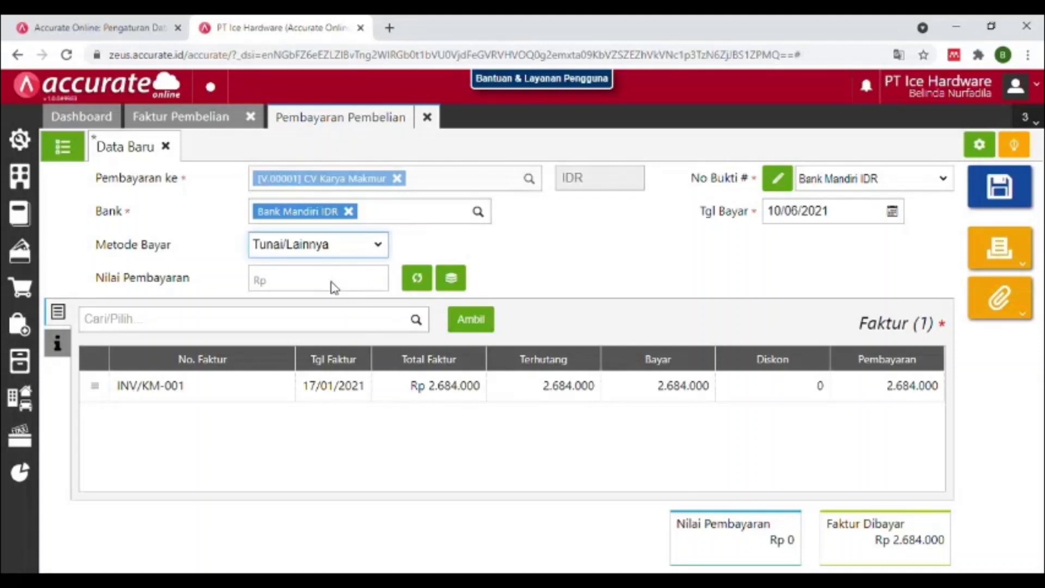
key("Down")
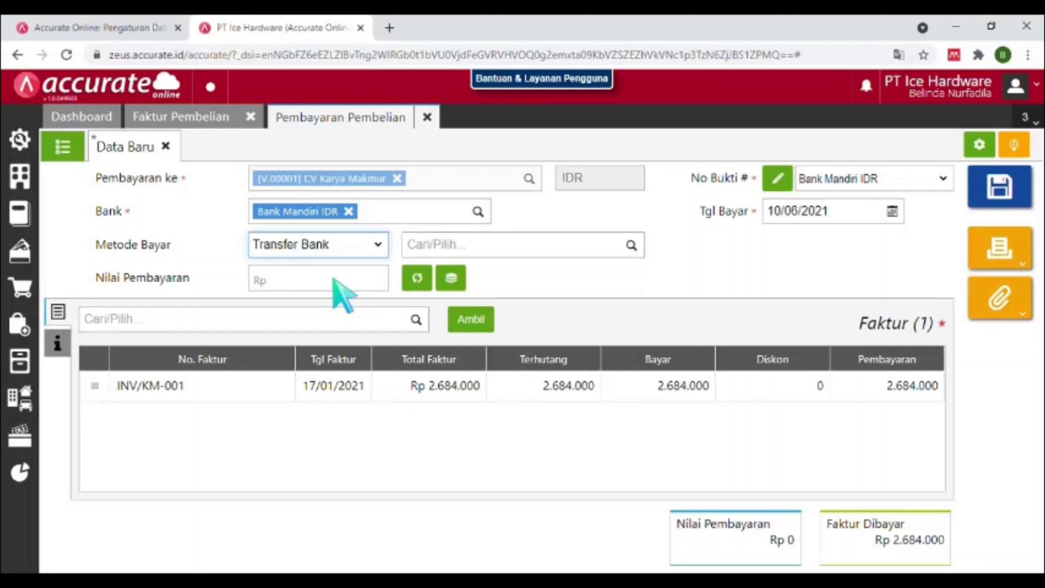
left_click(418, 279)
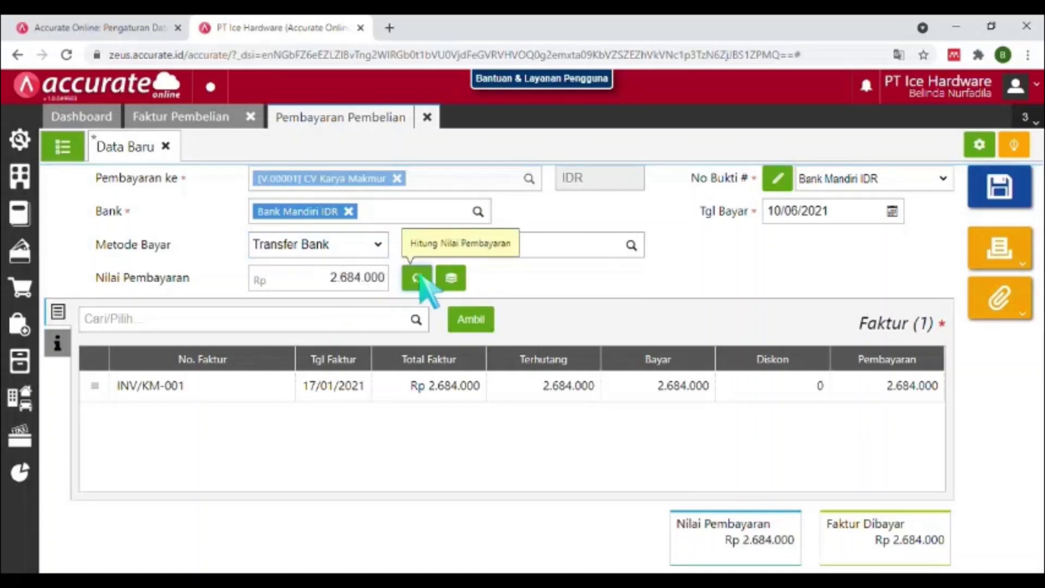
Date the payment 17/01/2021, save it and close it.
left_click(826, 213)
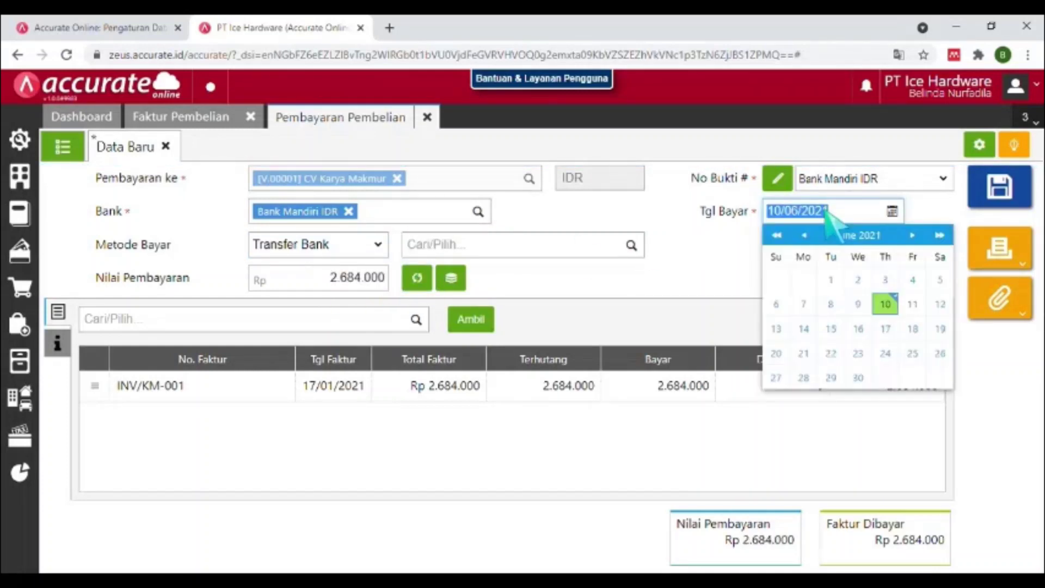
type("17012")
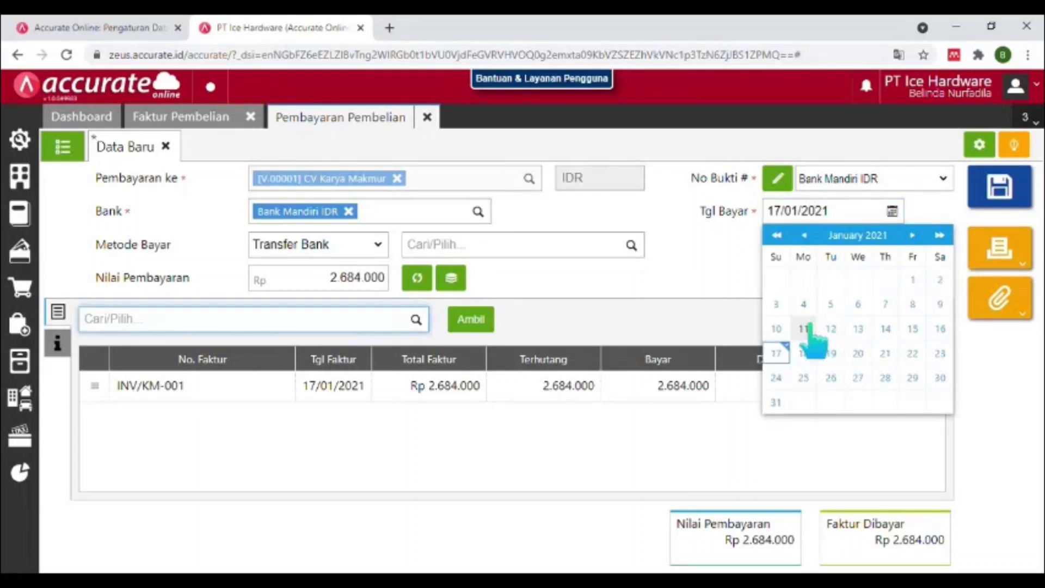
left_click(779, 353)
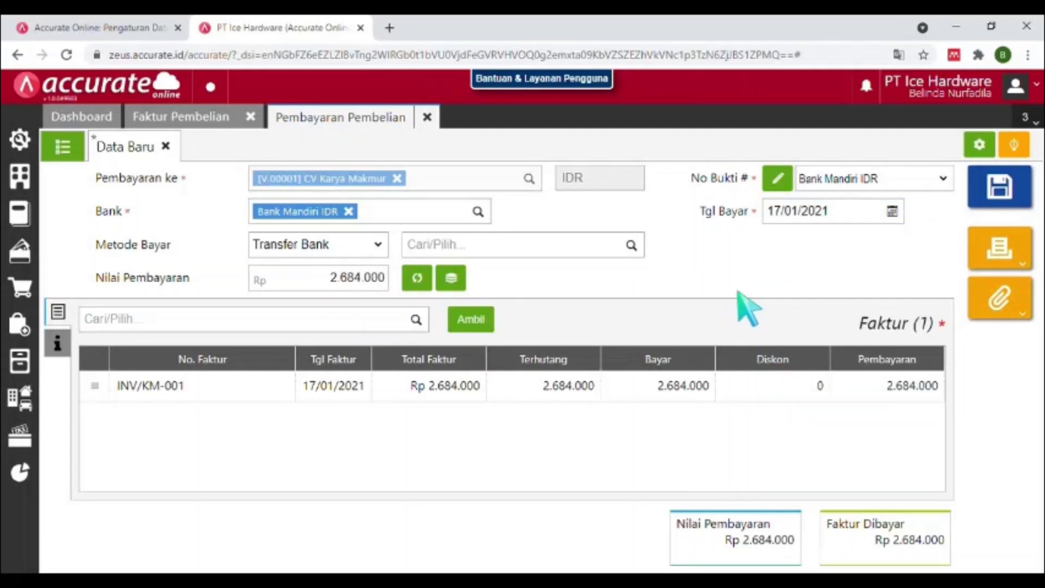
left_click(1000, 188)
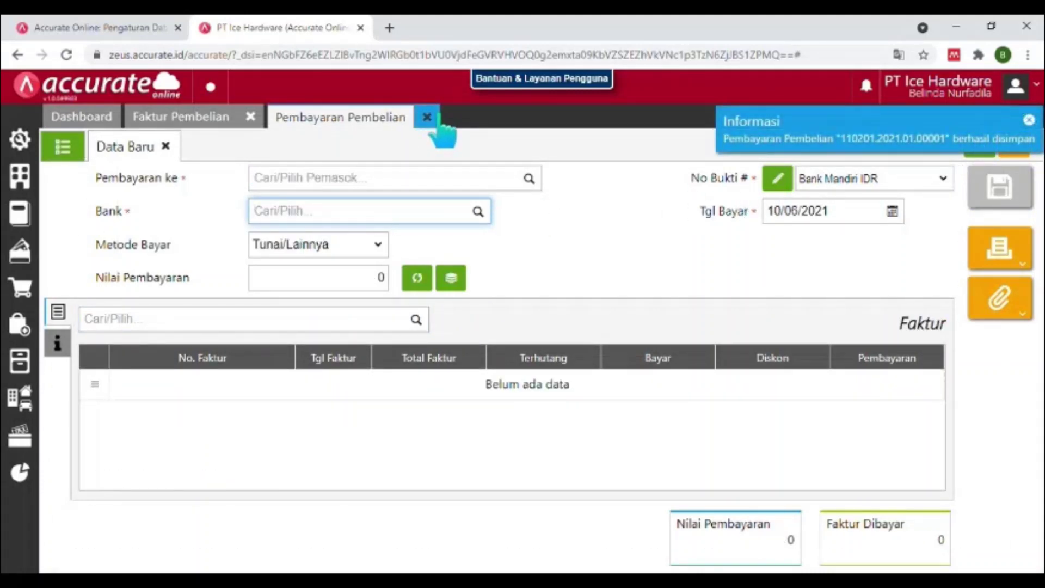
left_click(428, 119)
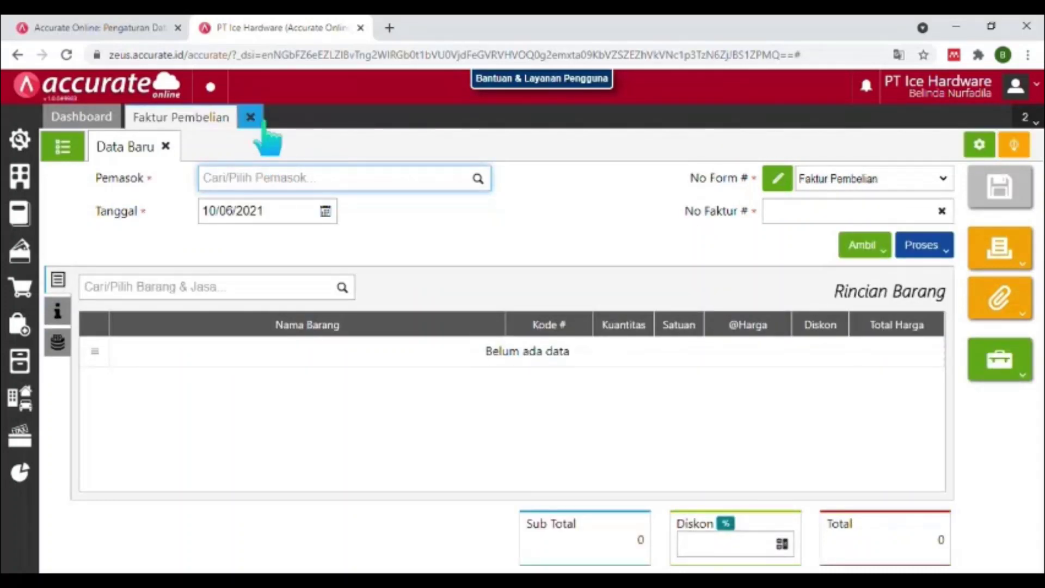
Close the purchase invoice and start a new goods receipt.
left_click(262, 122)
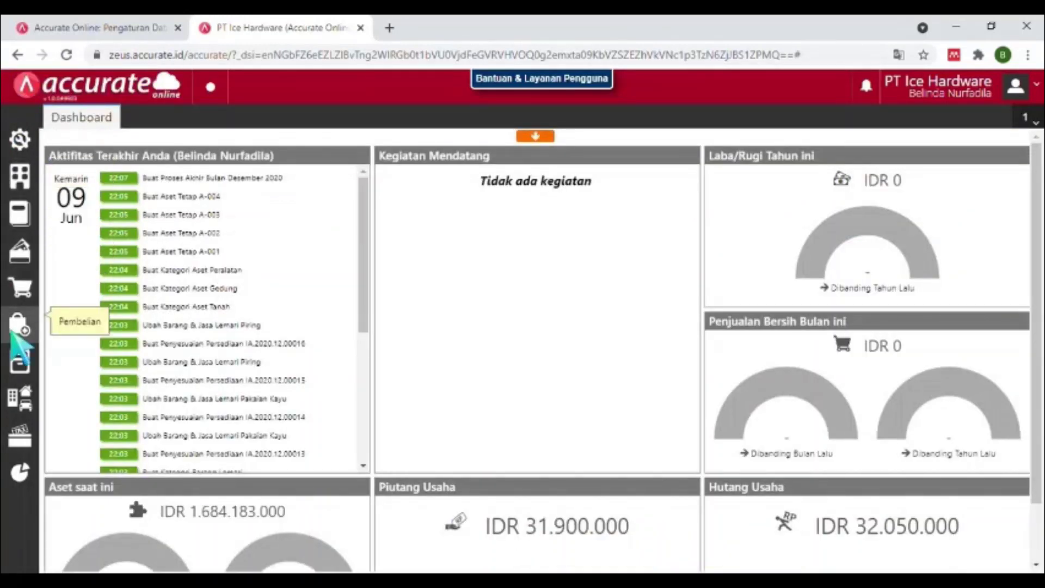
left_click(13, 336)
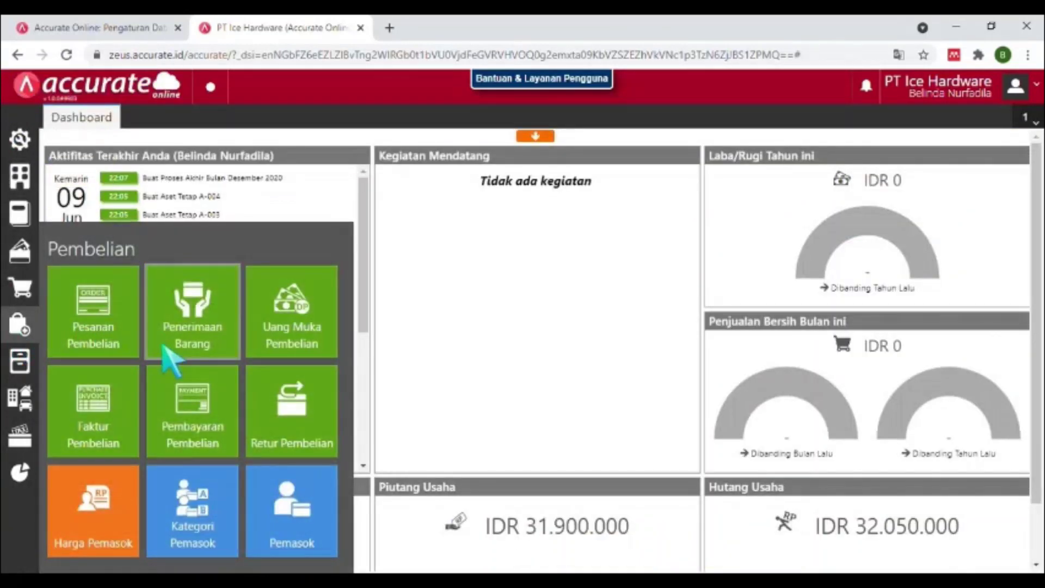
left_click(204, 353)
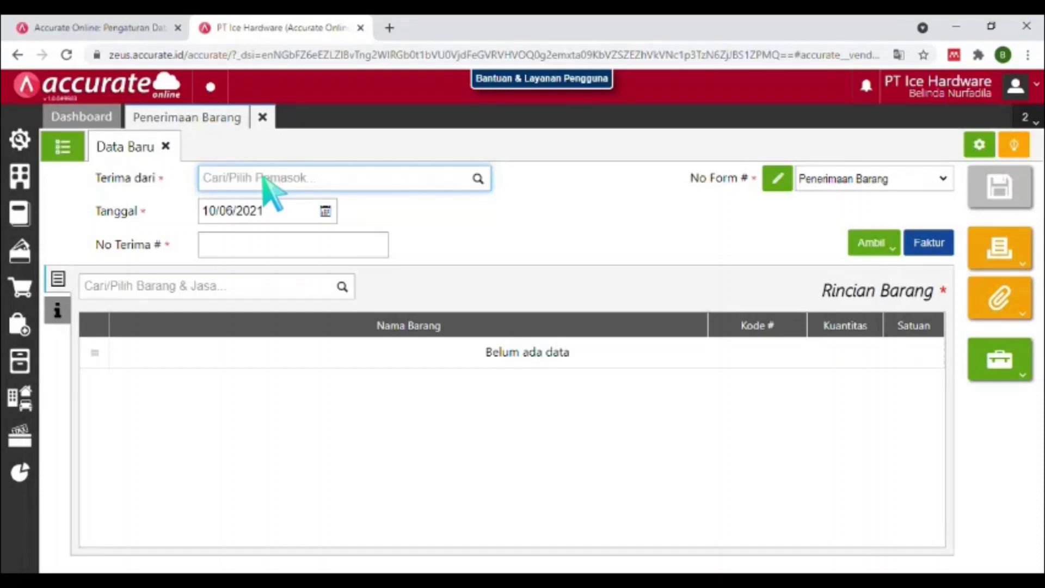
Set supplier CV Karya Makmur, date 19/01/2021, number NT/001, and choose copying from Tagihan Dimuka.
type("CV")
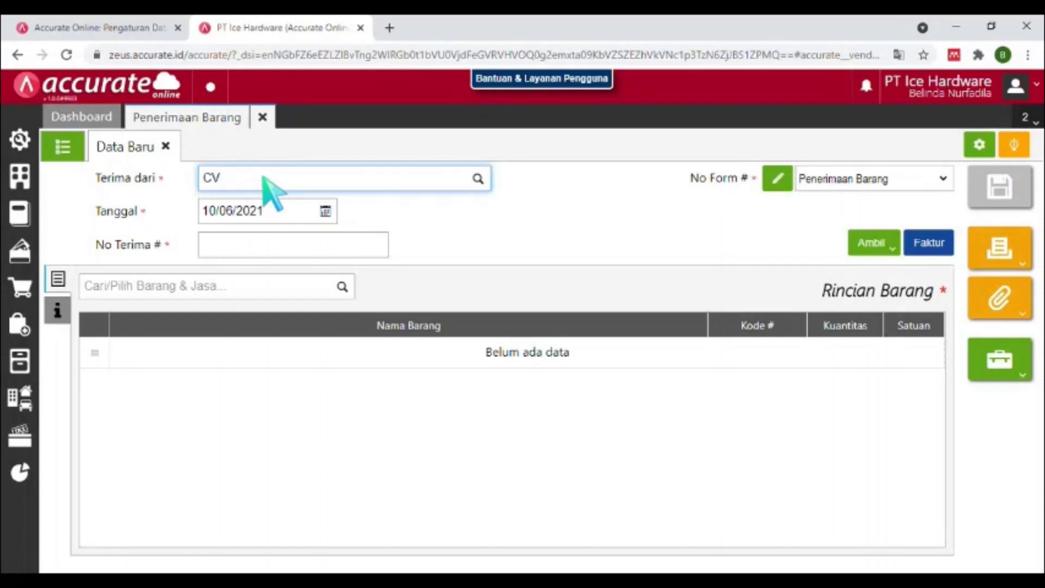
left_click(266, 208)
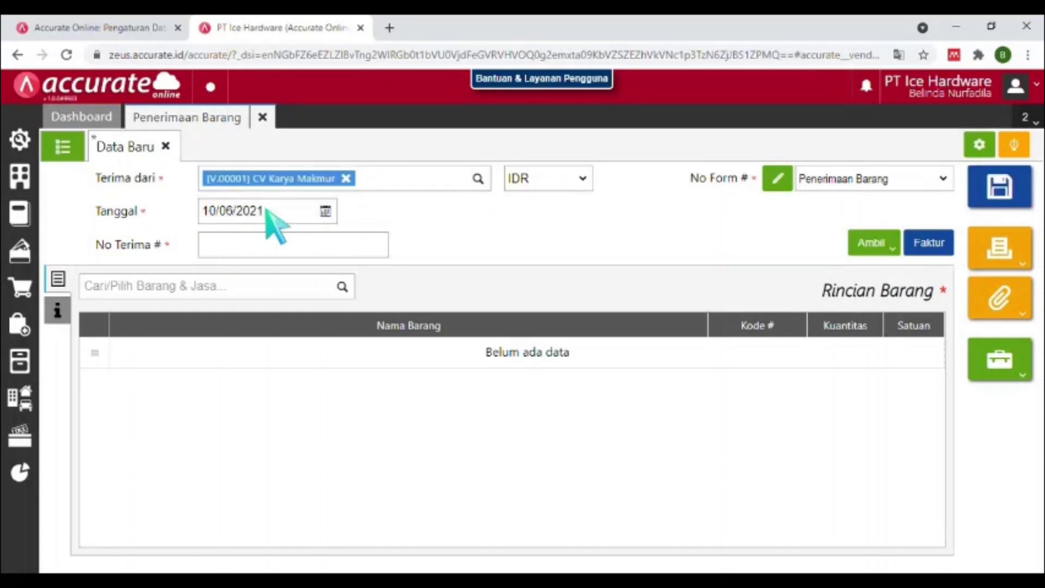
left_click(266, 211)
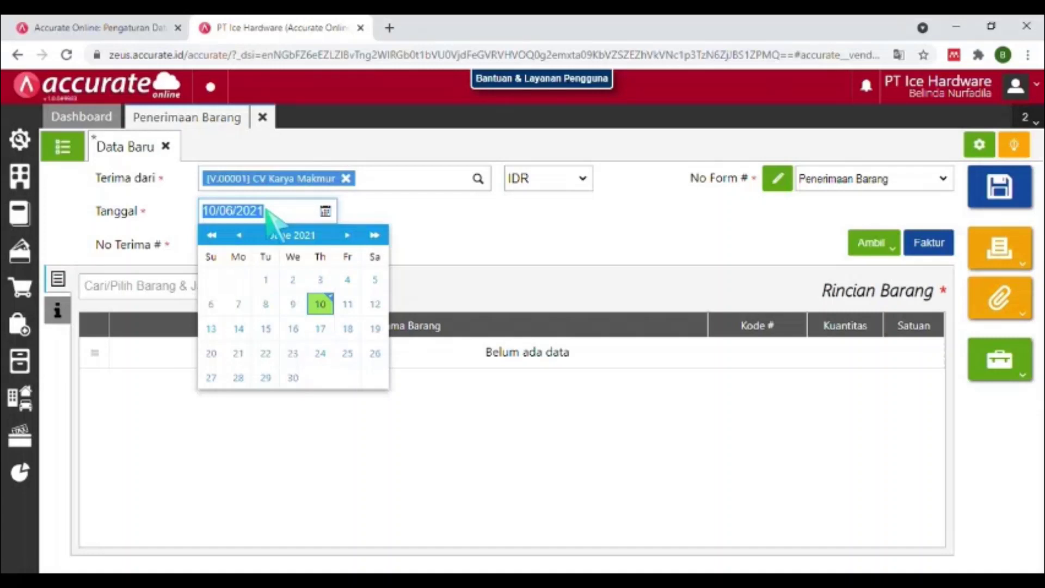
type("19012")
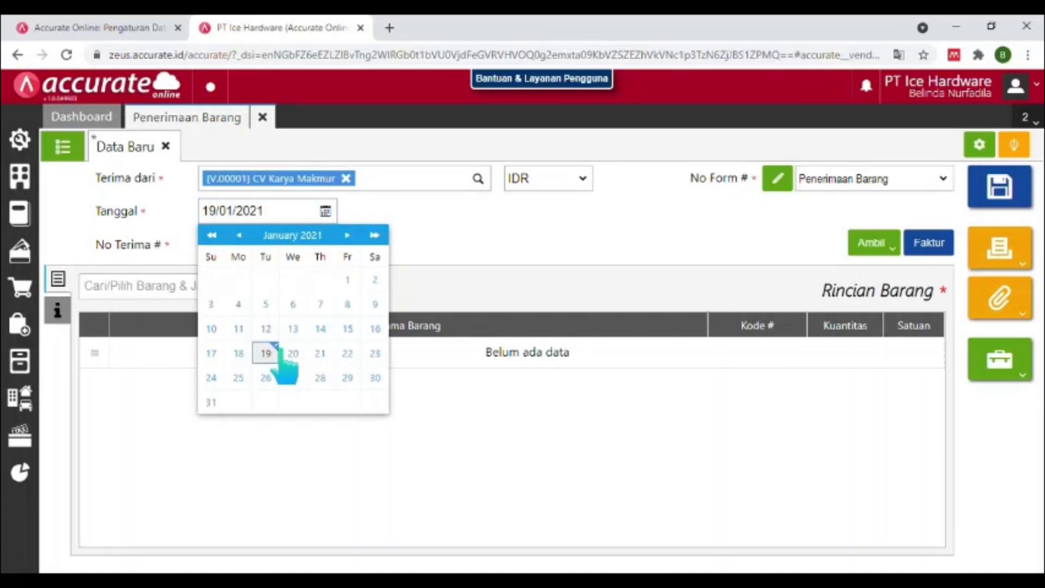
left_click(277, 349)
left_click(262, 245)
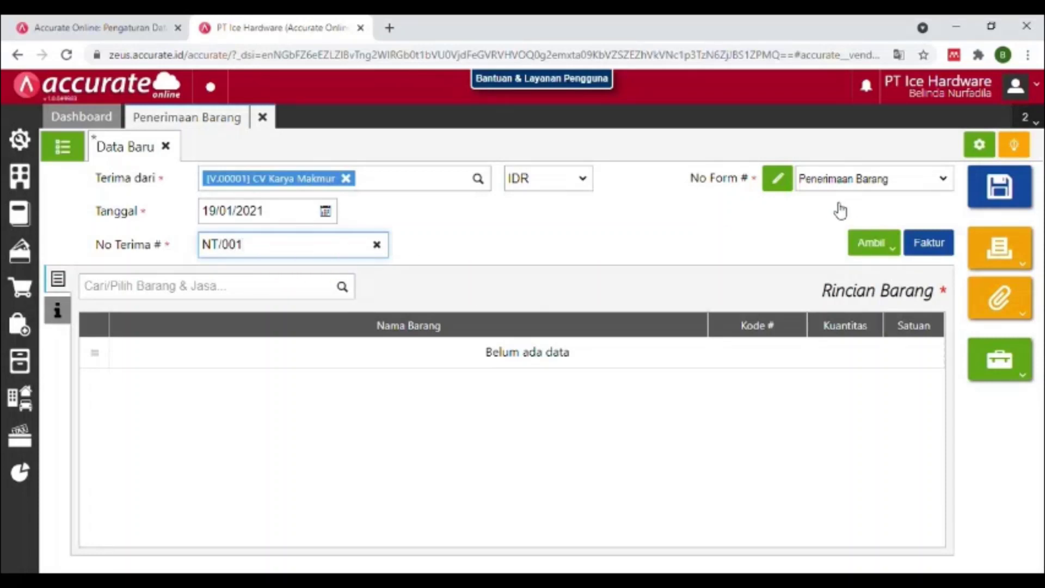
left_click(874, 244)
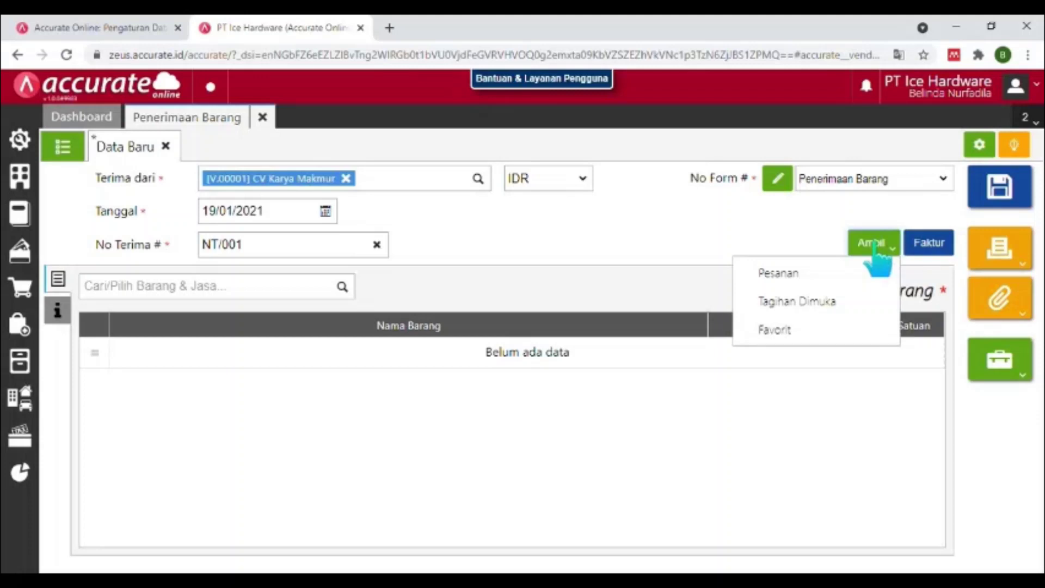
left_click(826, 300)
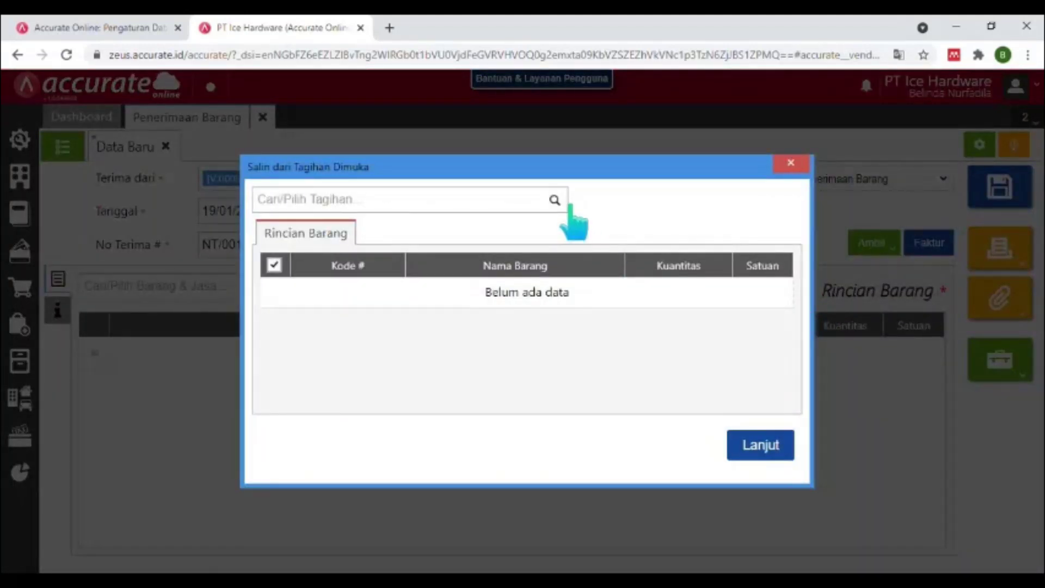
Copy the three items from advance invoice PI.2021.01.00002 into the receipt.
left_click(563, 208)
left_click(540, 239)
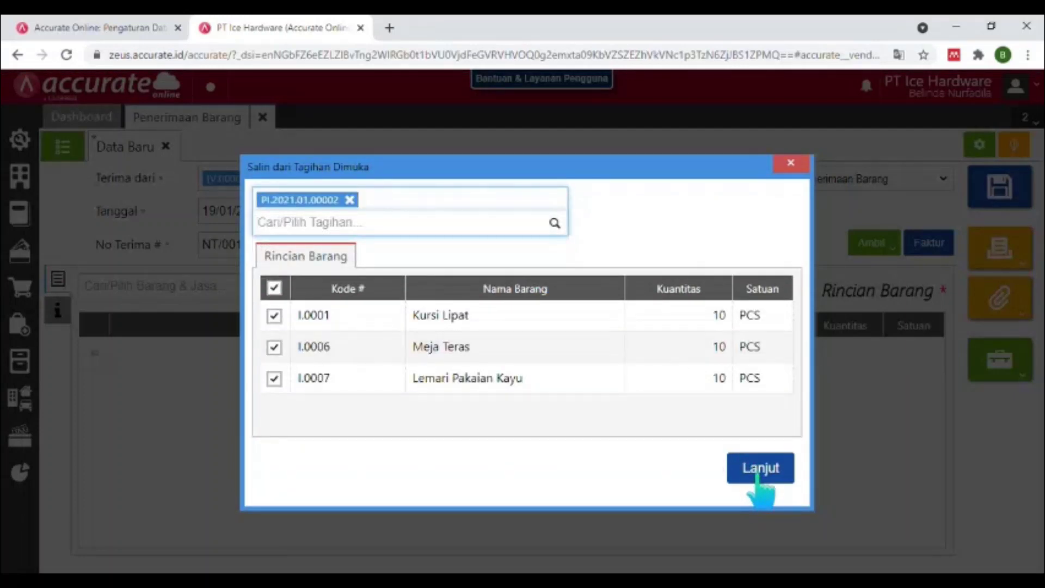
left_click(752, 473)
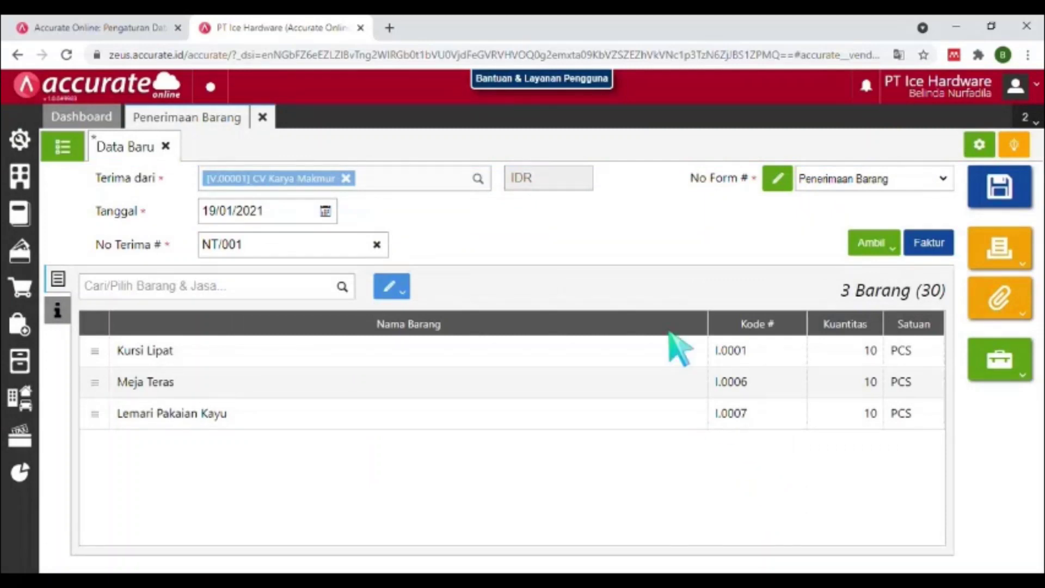
left_click(546, 359)
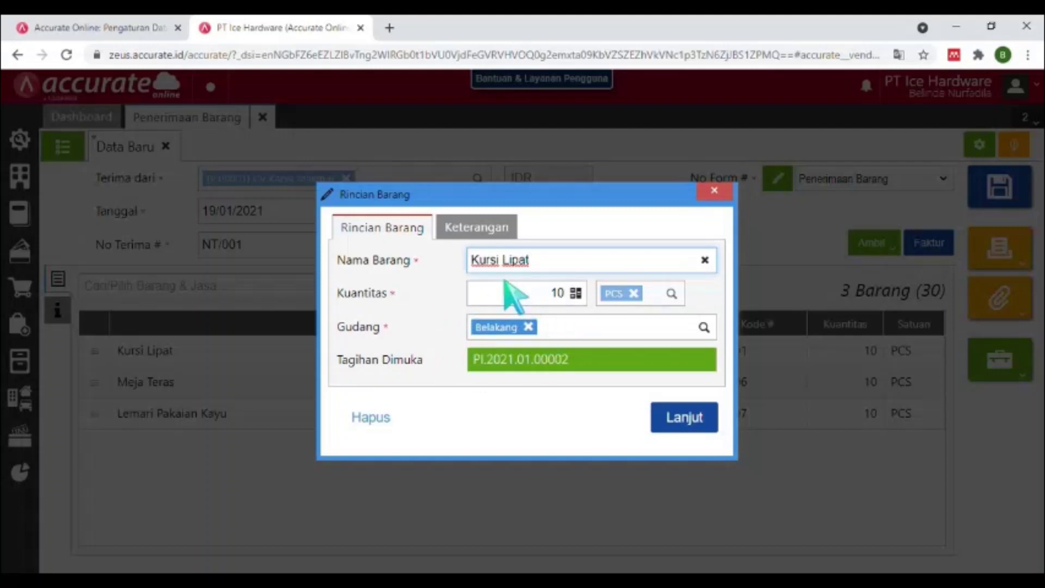
left_click(714, 191)
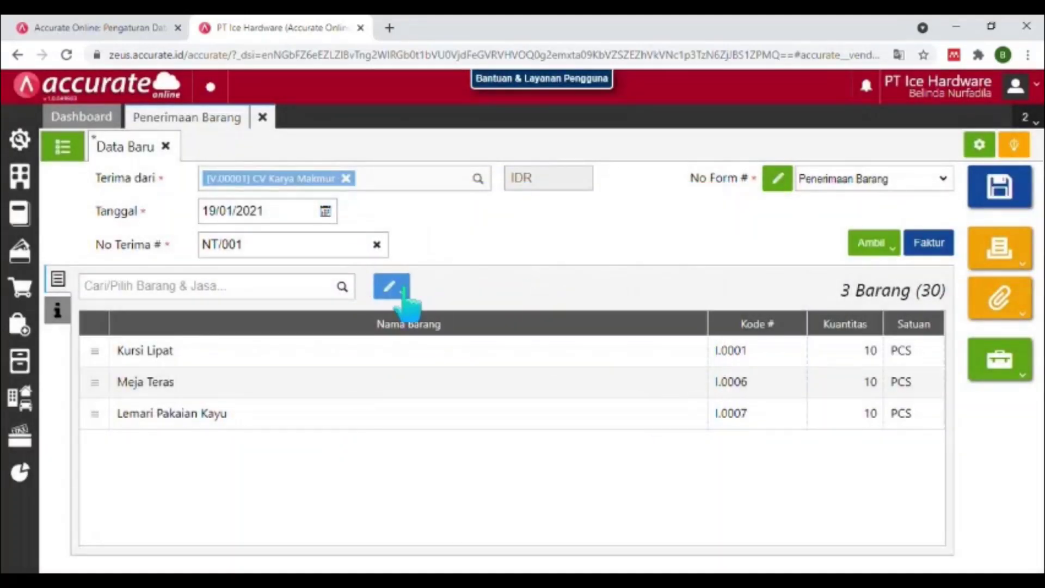
Change the warehouse of all items to Depan.
left_click(388, 287)
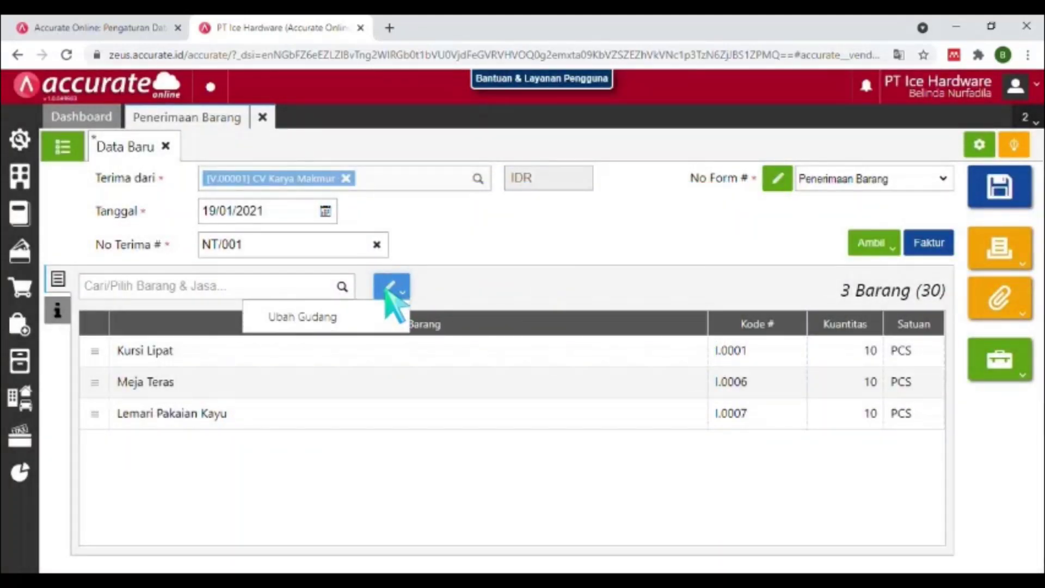
left_click(371, 324)
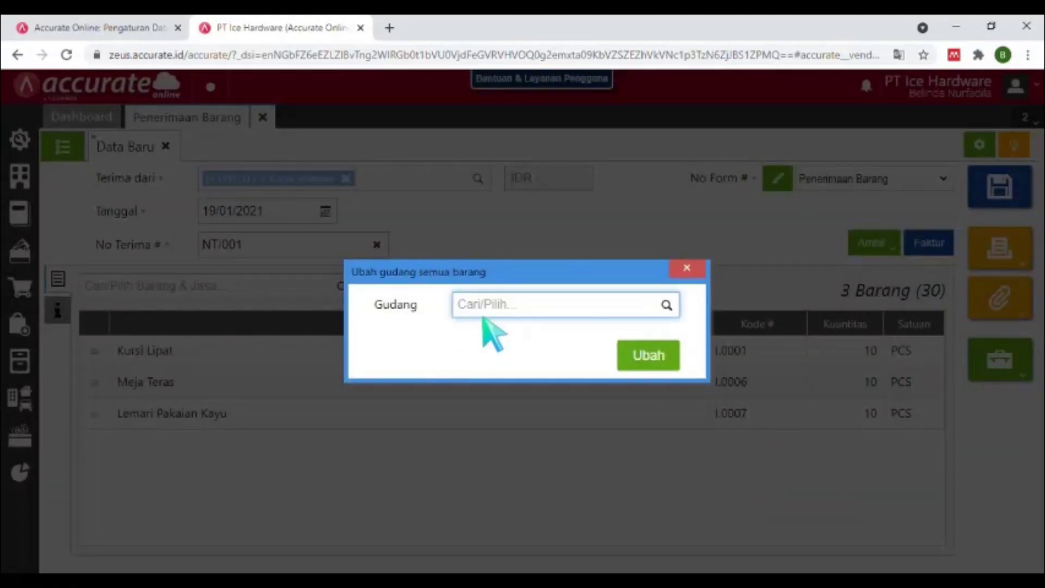
left_click(482, 313)
type("DEPAN")
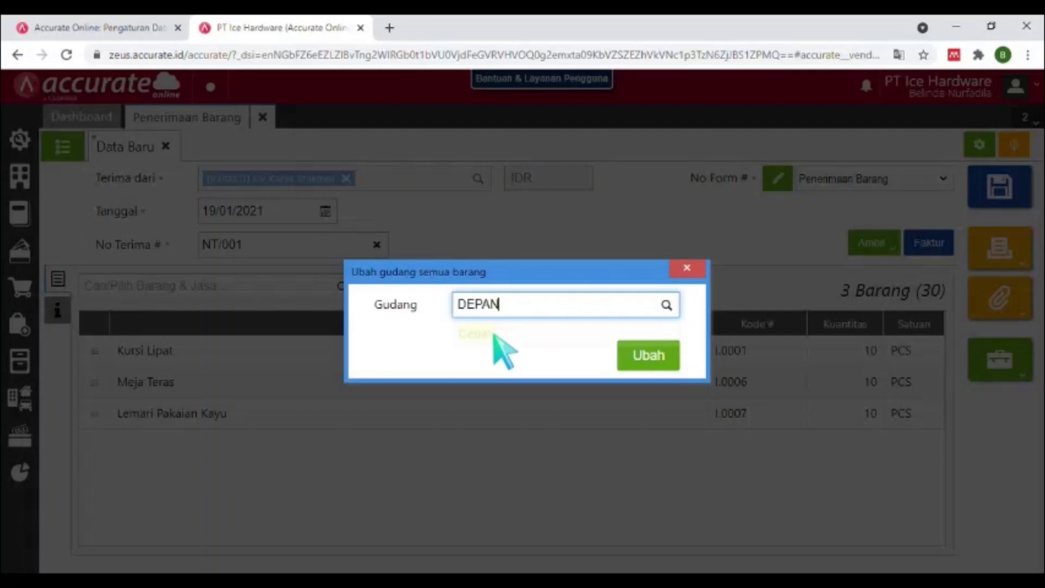
left_click(494, 333)
left_click(667, 362)
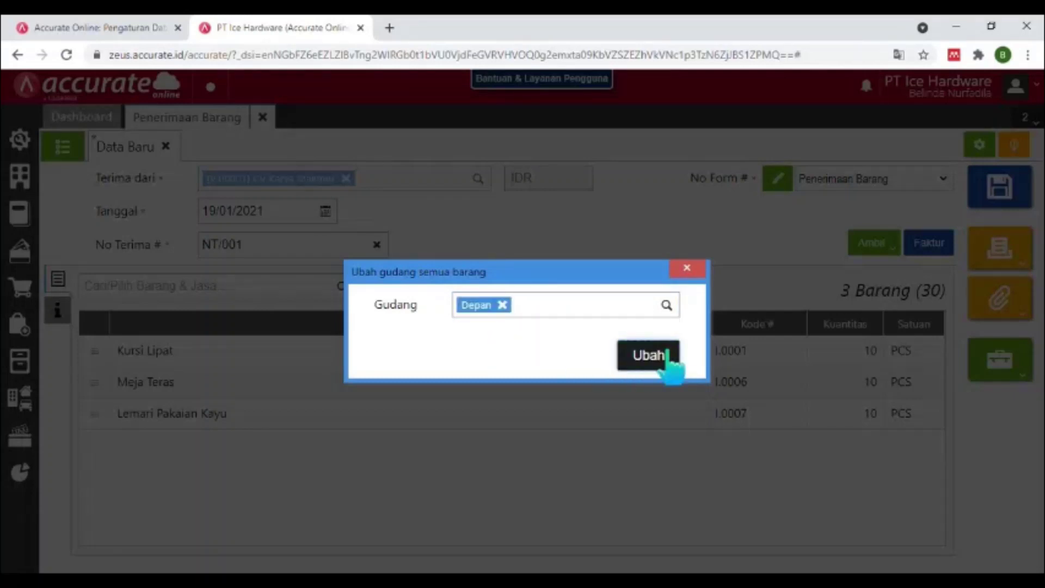
Set shipment to Mobil Box and ship date 19/01/2021, then save the goods receipt.
left_click(57, 311)
left_click(255, 352)
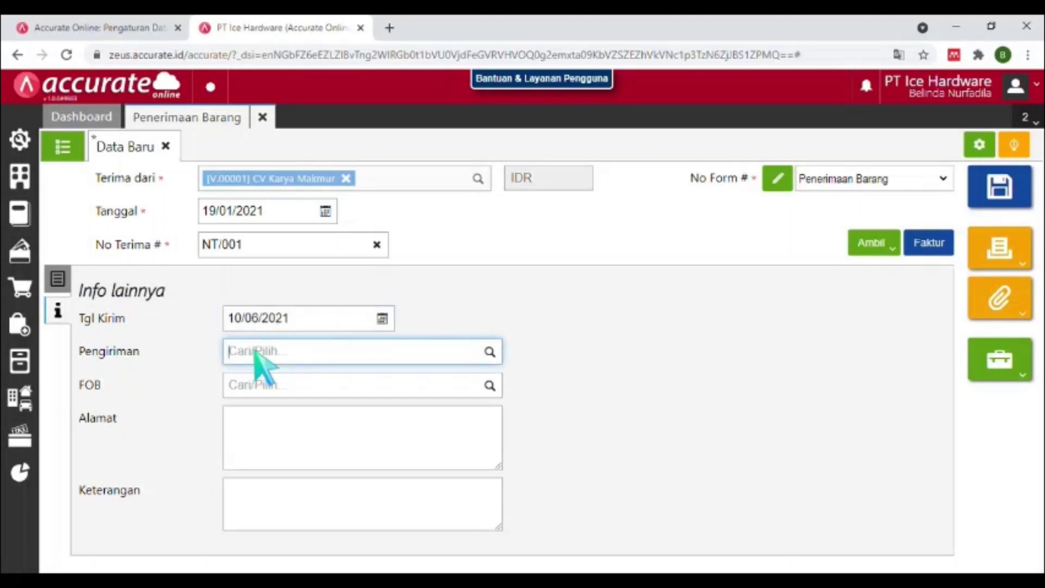
type("m")
key("BackSpace")
type("M")
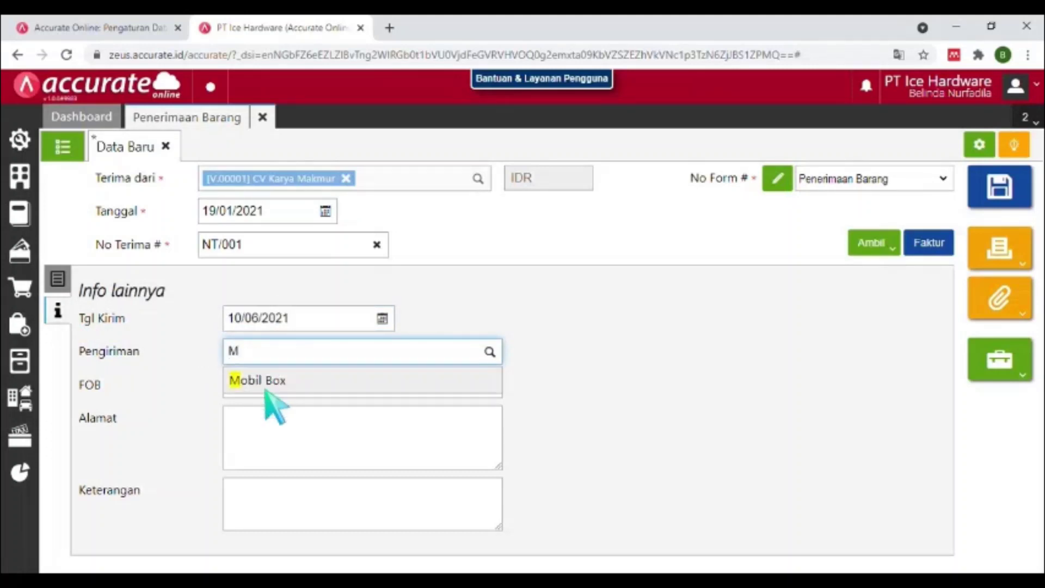
left_click(268, 383)
left_click(294, 321)
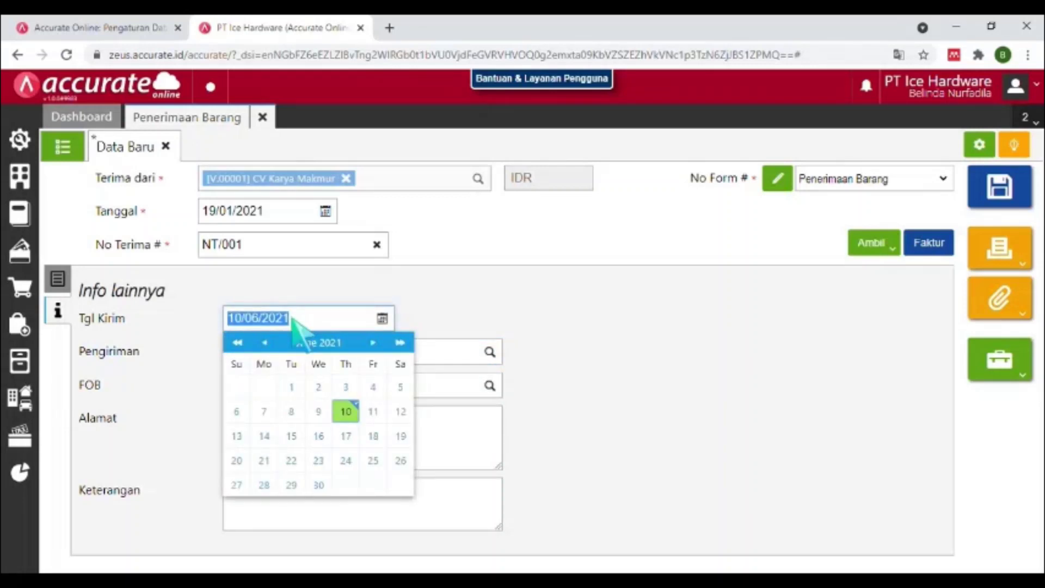
type("19/")
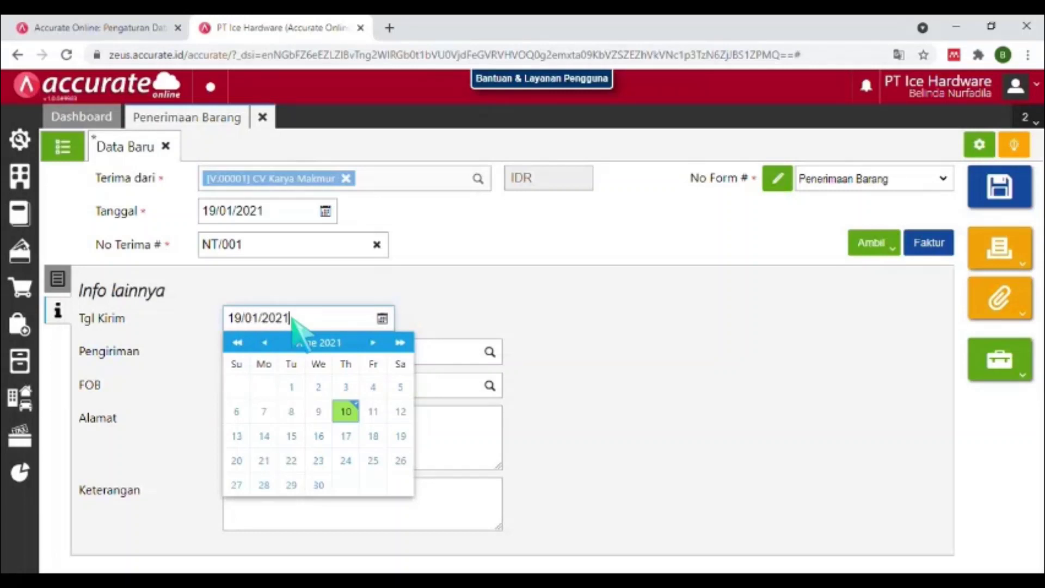
type("01/2021")
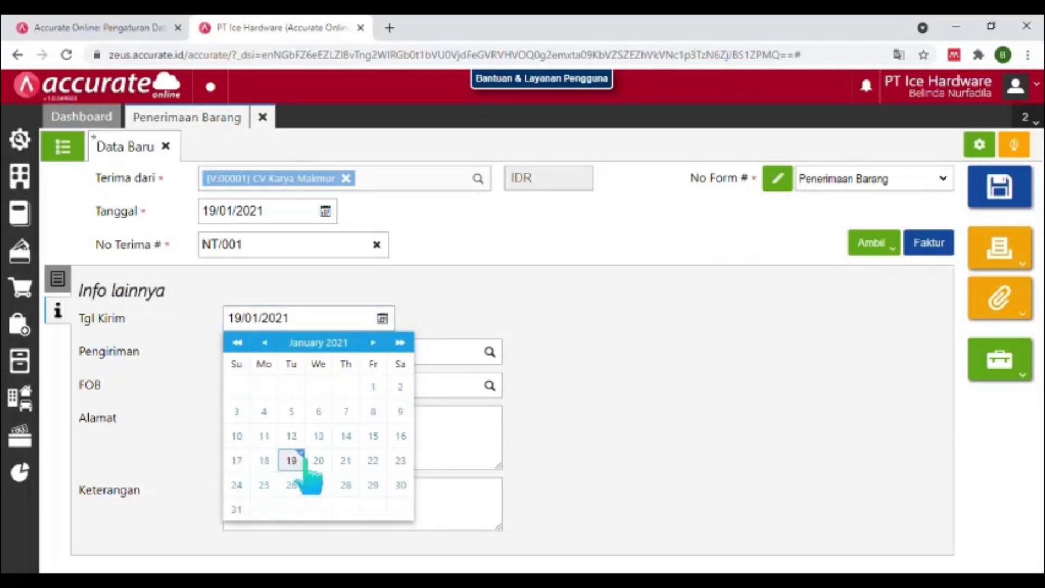
left_click(292, 461)
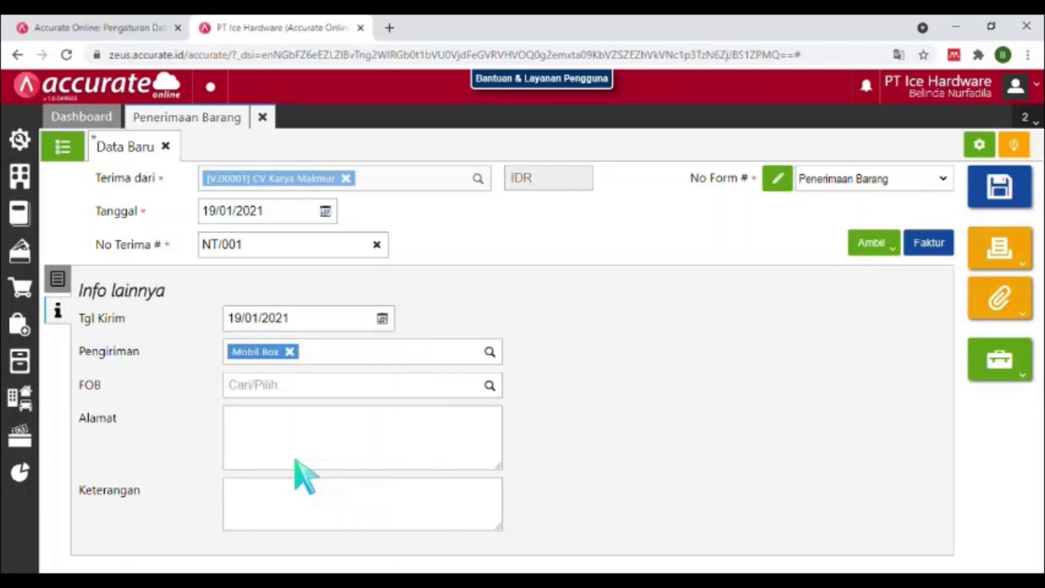
left_click(58, 280)
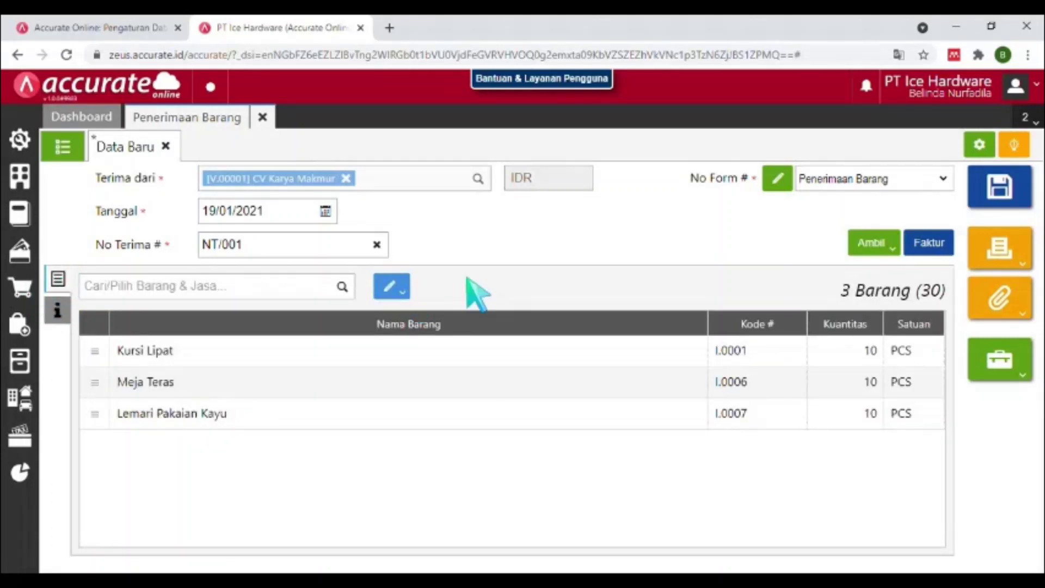
left_click(1001, 201)
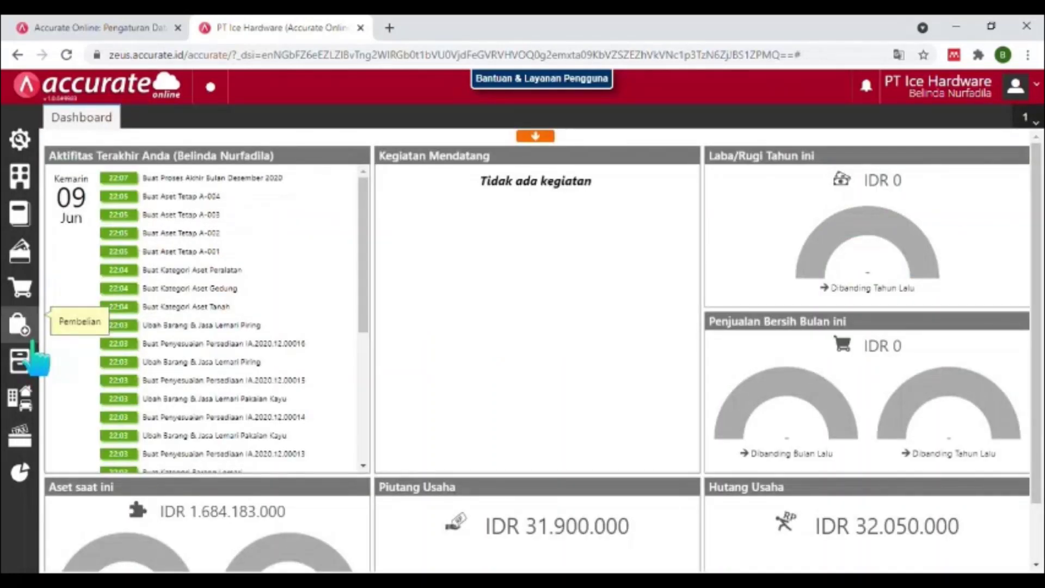
Open supplier PT Cahaya Sentosa (V.0004) from the supplier list and view its purchasing settings.
left_click(31, 343)
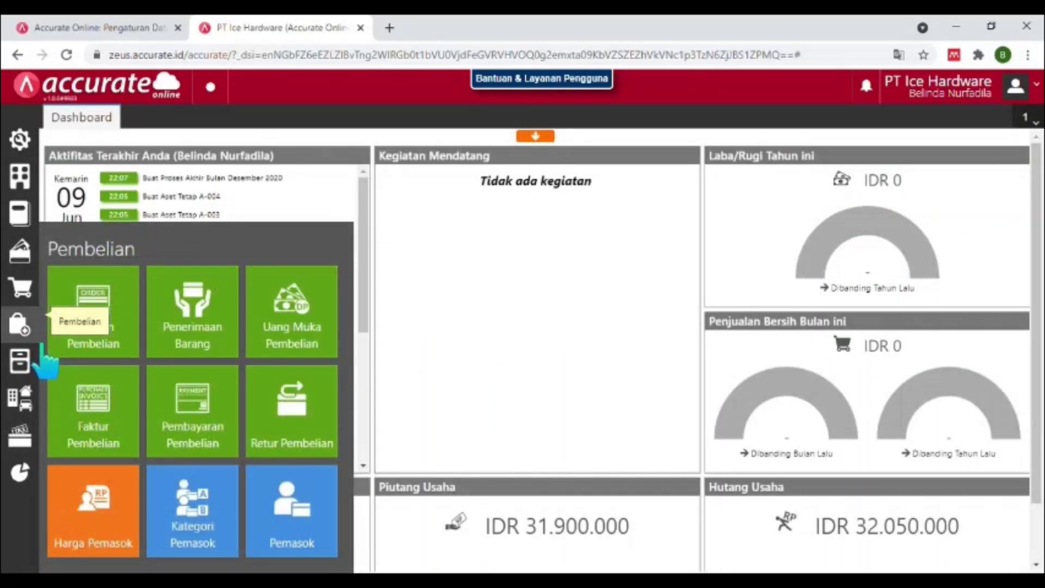
left_click(327, 490)
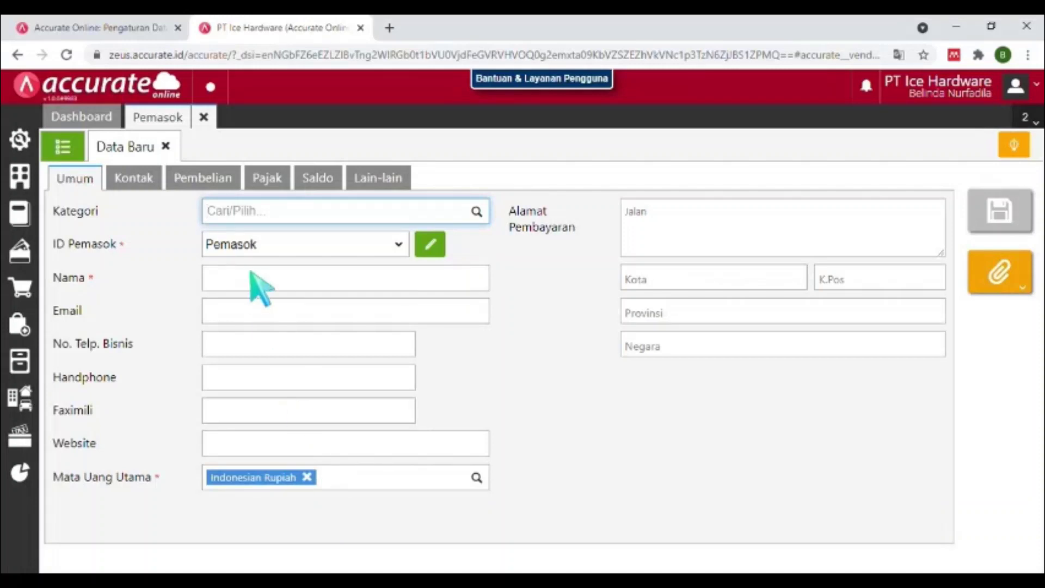
left_click(62, 147)
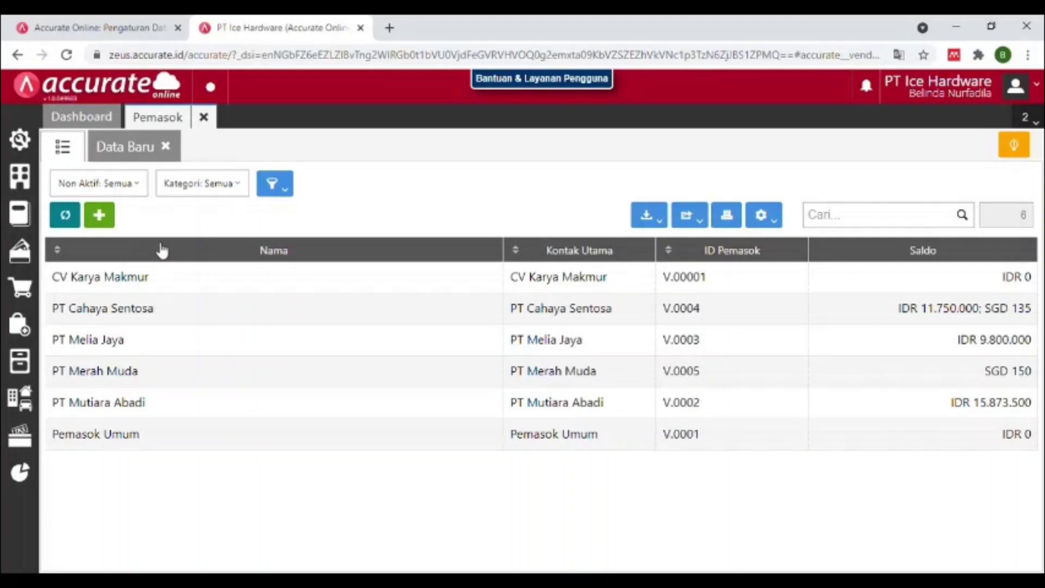
left_click(150, 313)
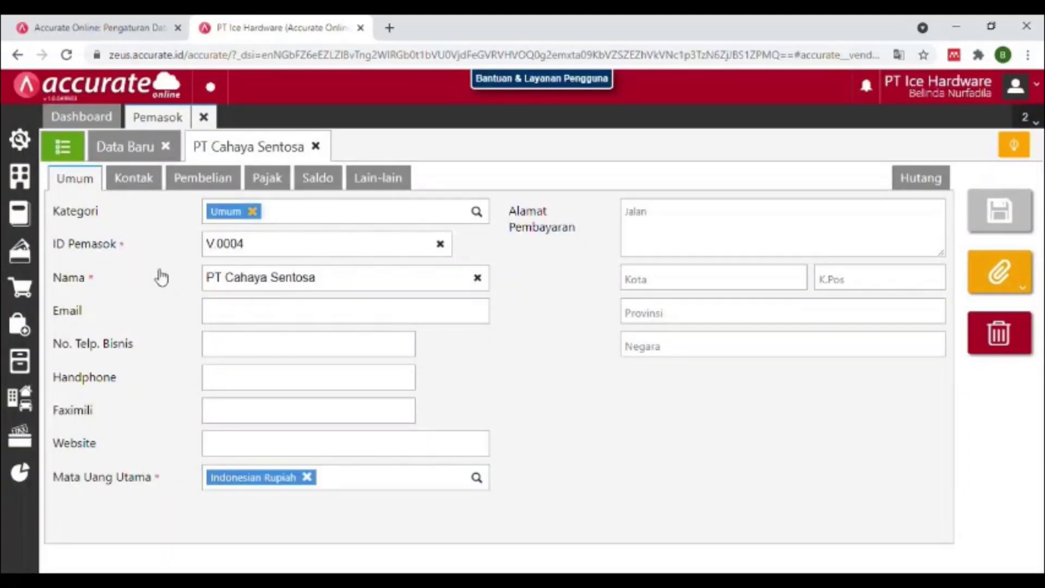
left_click(227, 181)
Add a new supplier bank account and choose BANK MANDIRI as the bank.
left_click(190, 417)
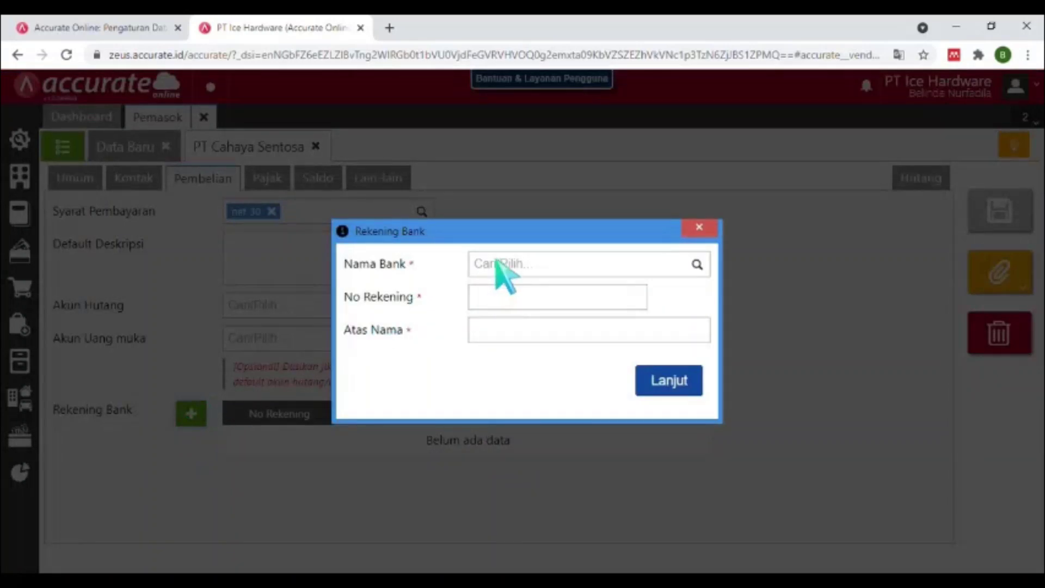
left_click(496, 262)
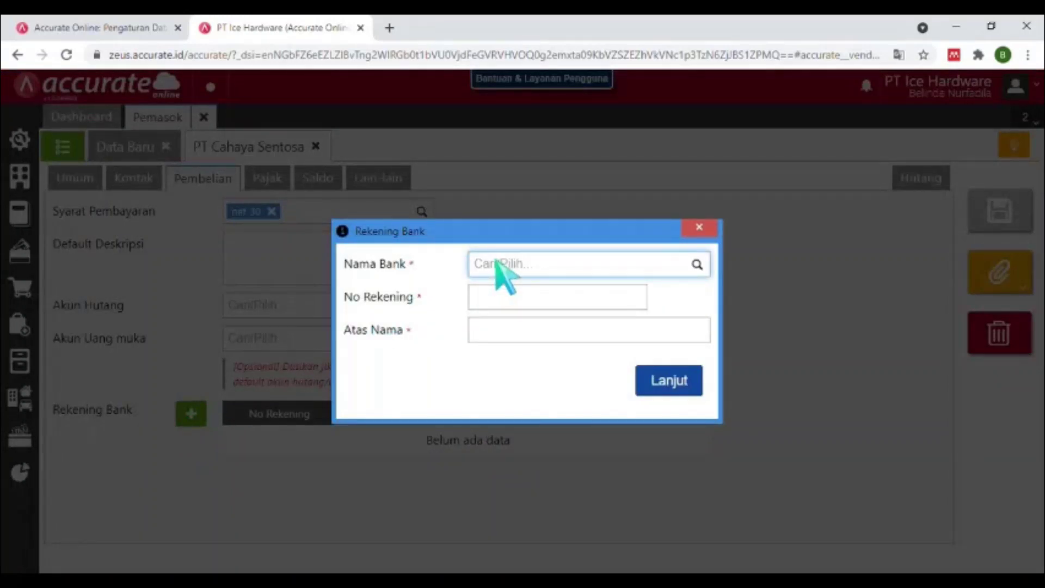
type("NK")
key("BackSpace")
key("BackSpace")
key("BackSpace")
type("a")
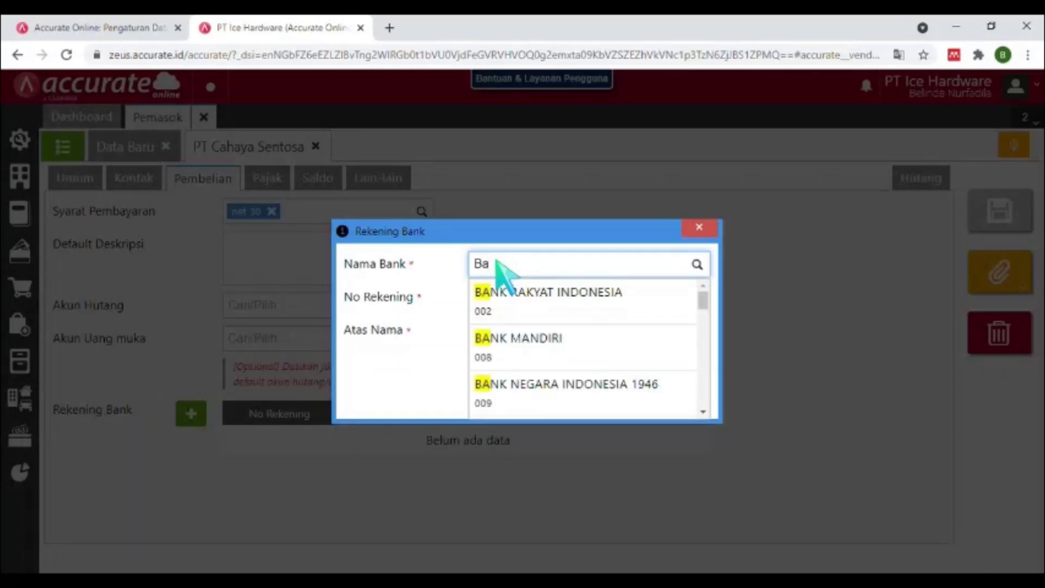
type("nk")
left_click(520, 343)
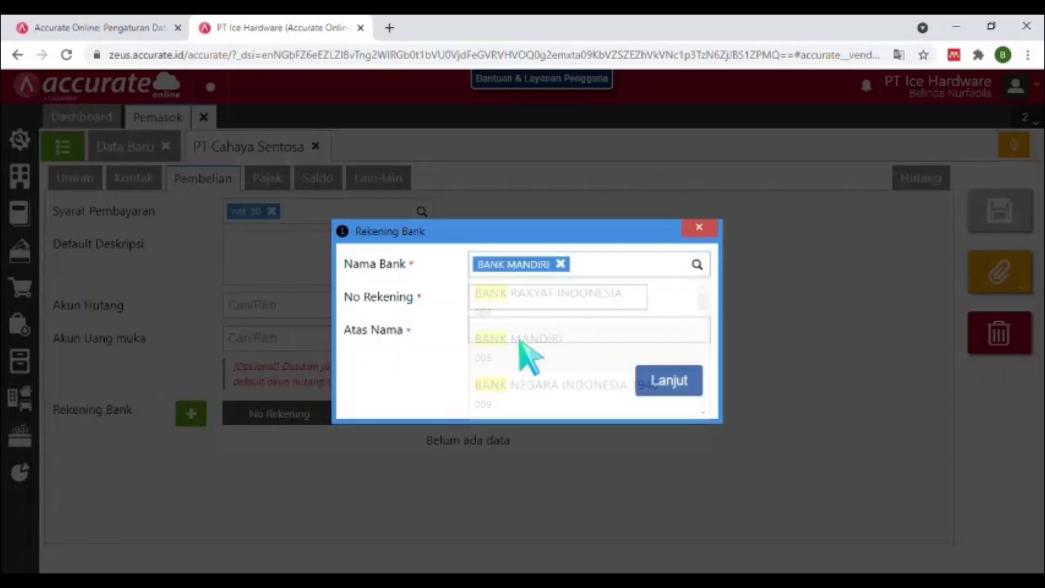
Enter the account number and holder name PT Cahaya Sentosa, add the account, and save the supplier.
left_click(524, 296)
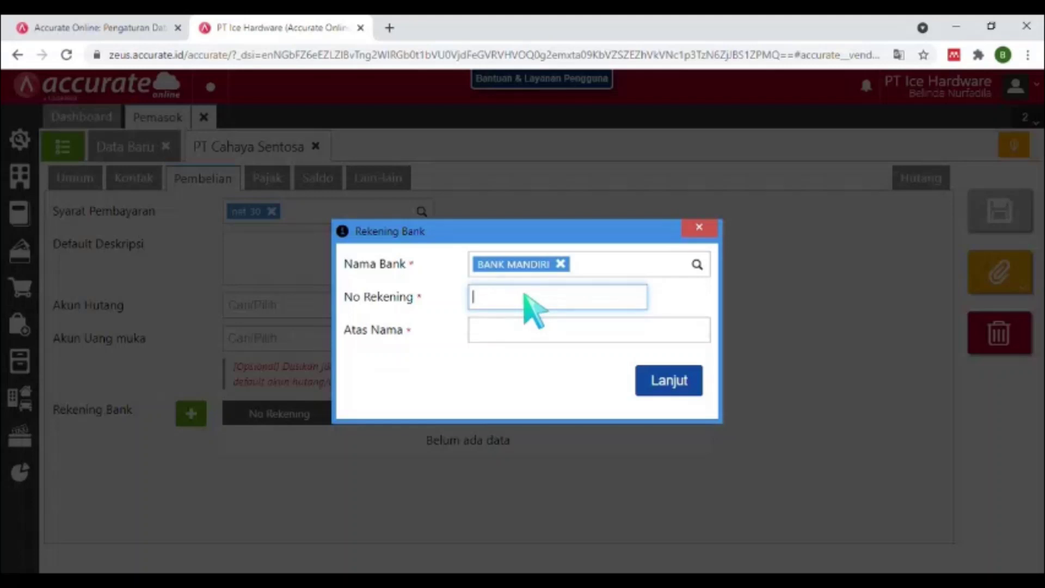
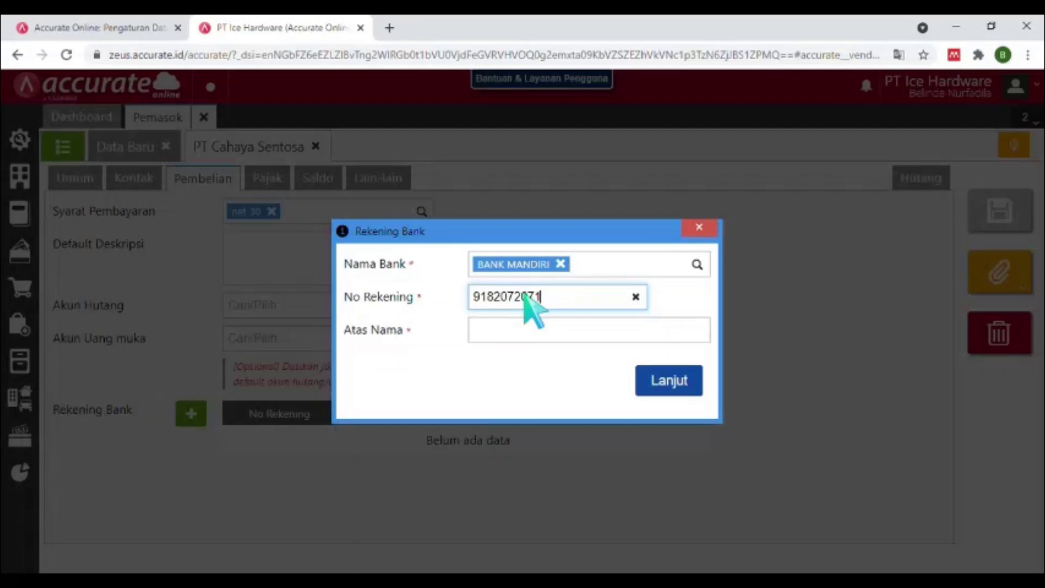
left_click(533, 334)
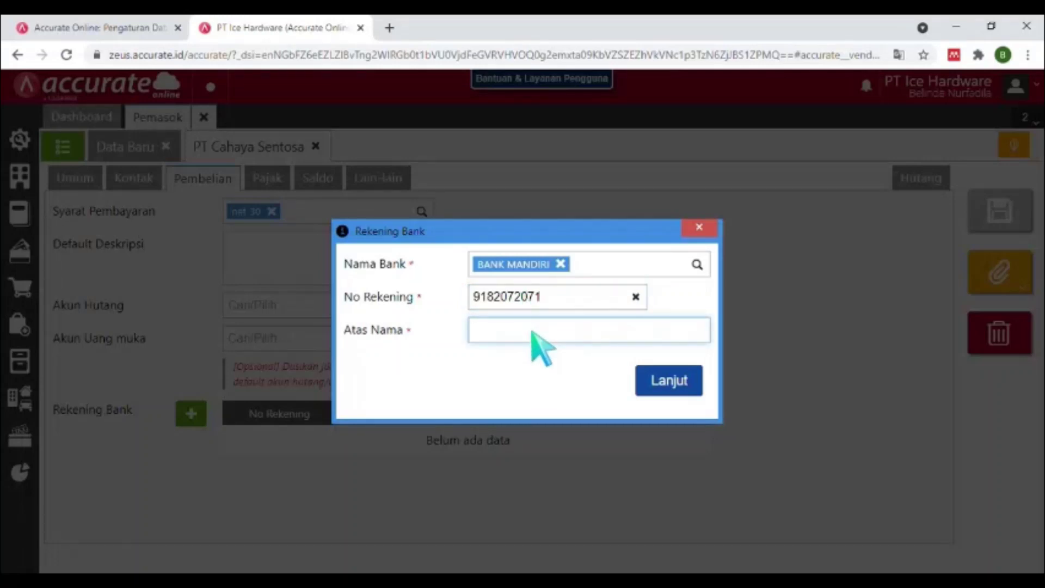
type("PT Cahaya ")
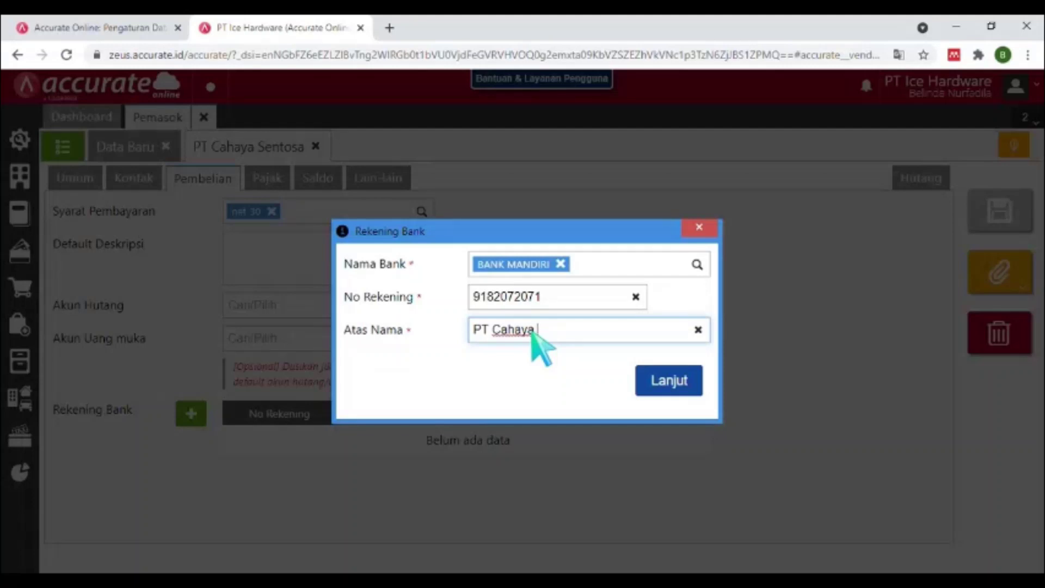
type("Sentod")
key("BackSpace")
type("sa")
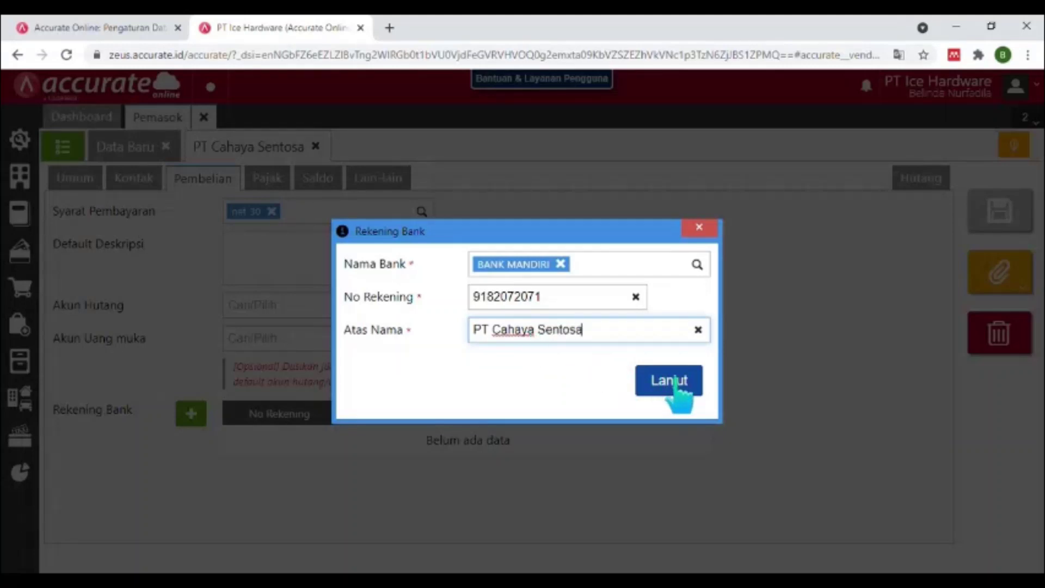
left_click(669, 381)
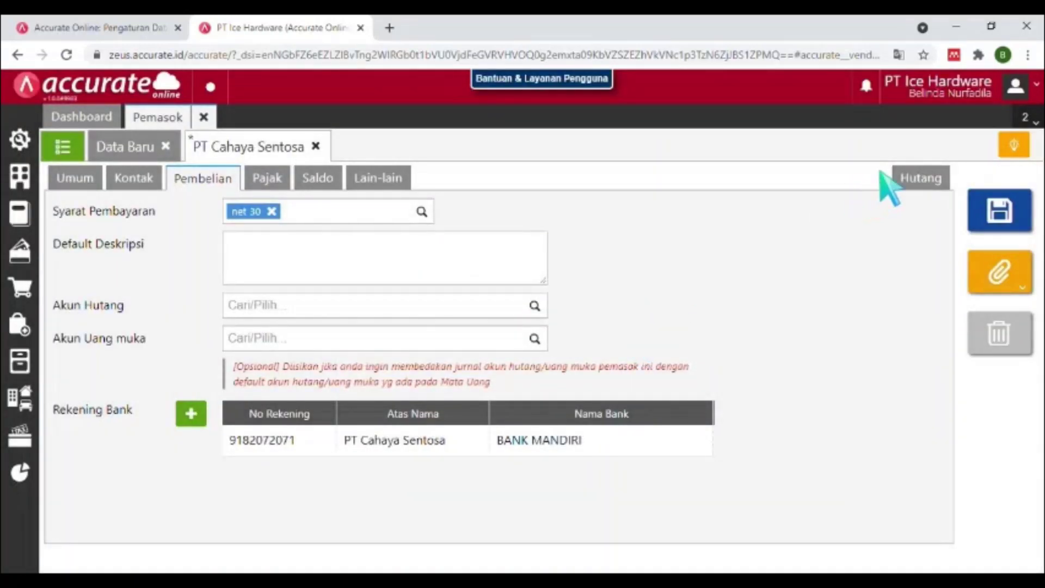
left_click(1011, 218)
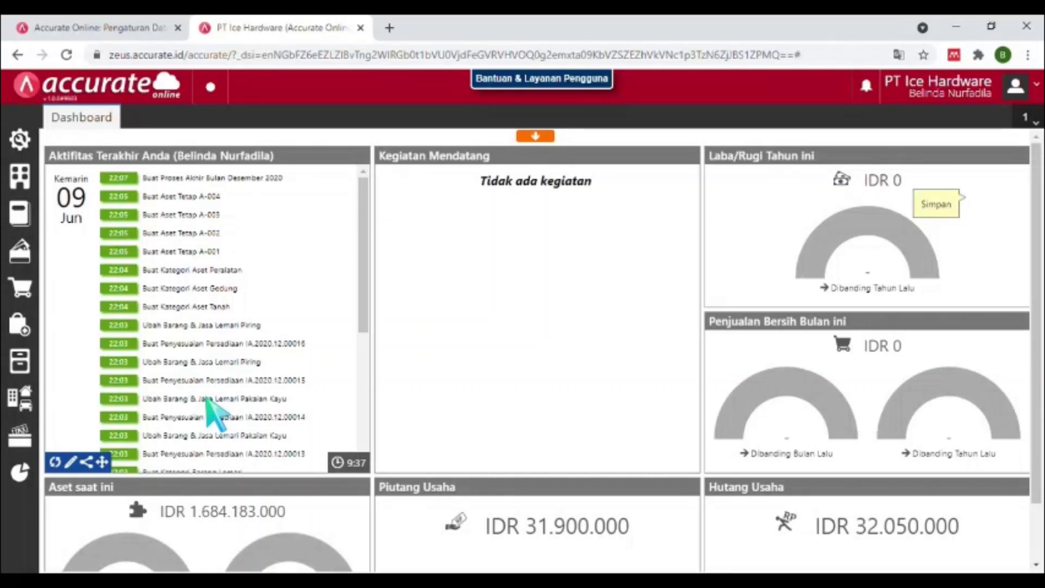
Open the Pembelian (purchasing) module from the sidebar.
left_click(24, 327)
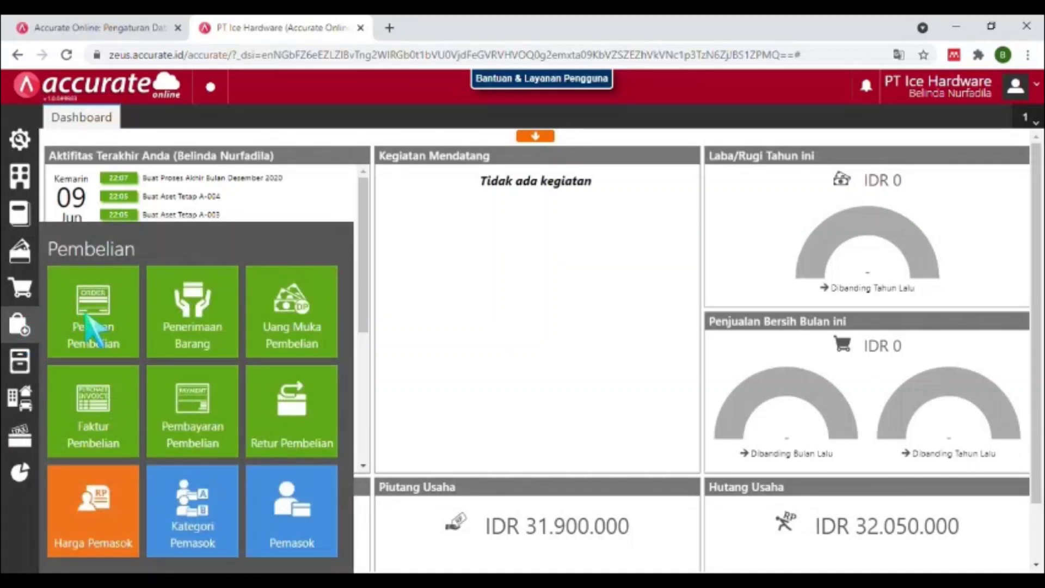
Start a new purchase order with PT Melia Jaya as the supplier.
left_click(83, 322)
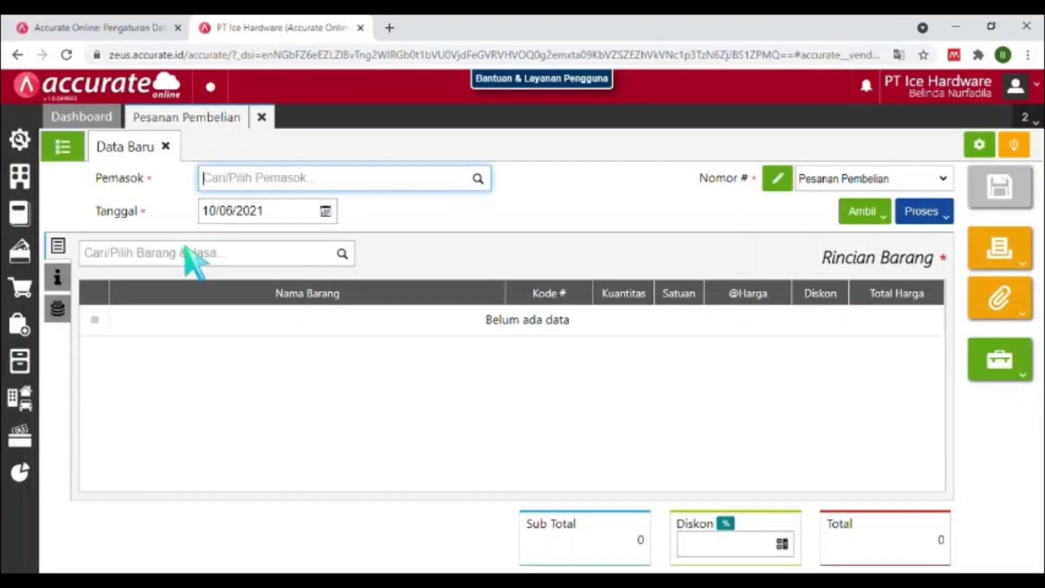
type("pt ")
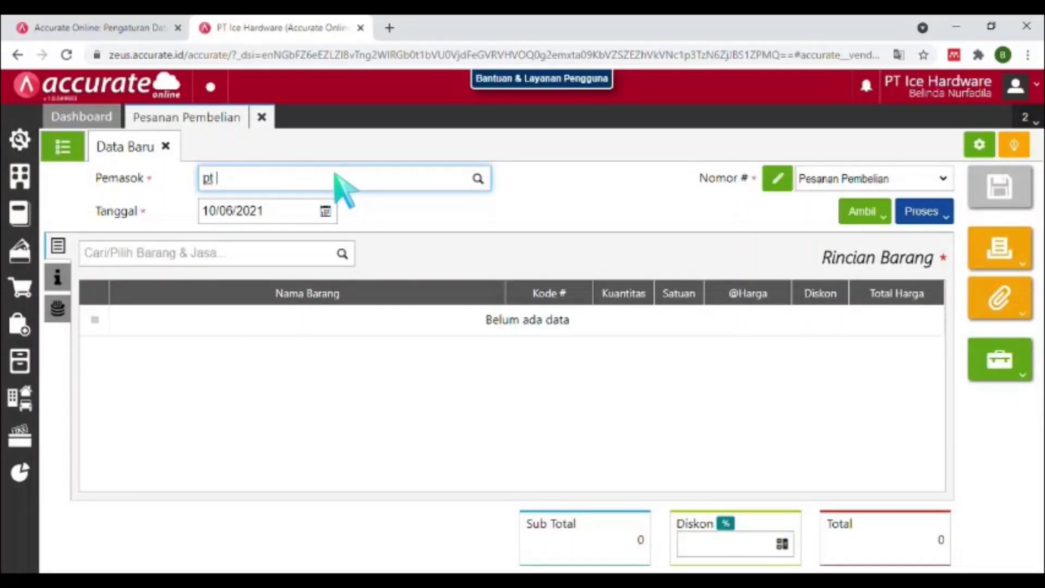
type("melia")
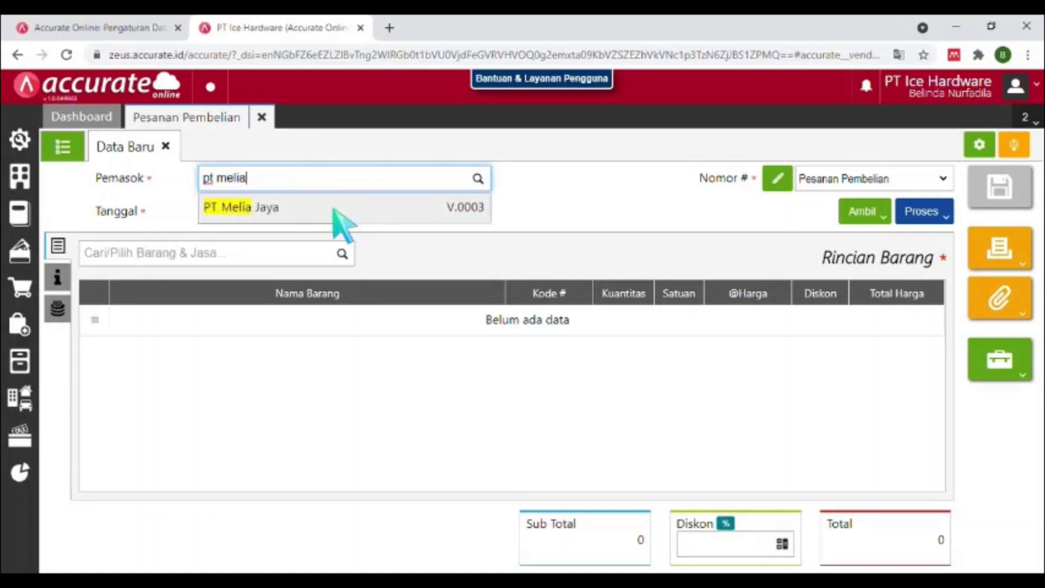
left_click(333, 205)
Date the order 24/01/2021 and search the item list for 'kursi'.
left_click(275, 210)
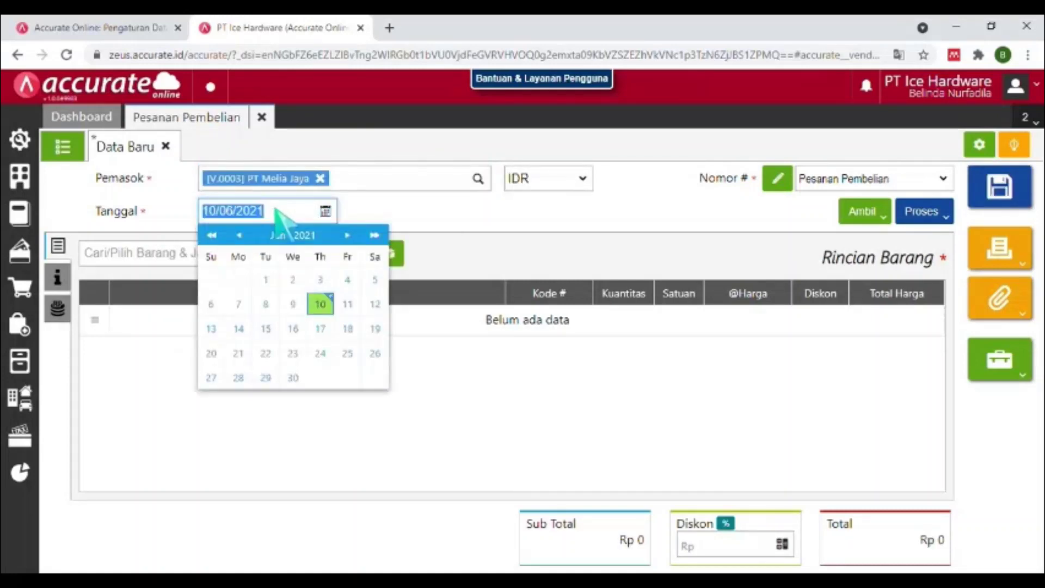
type("24/")
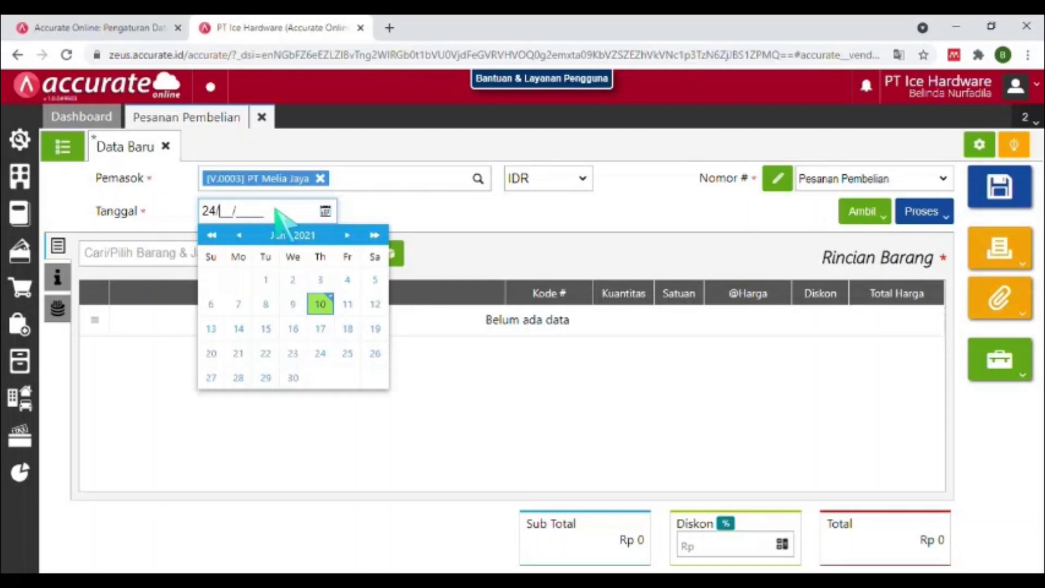
type("01/2021")
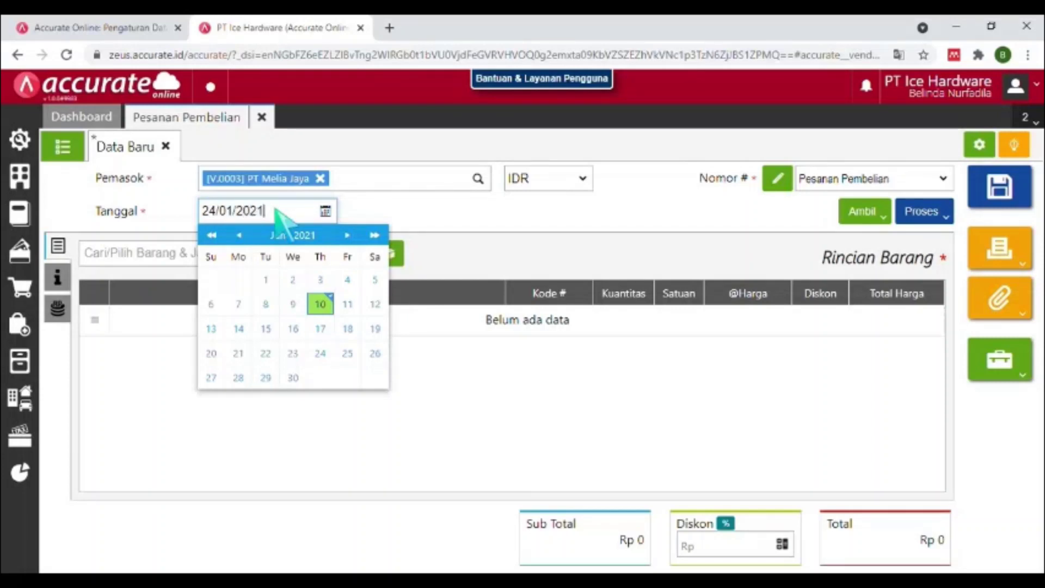
left_click(225, 393)
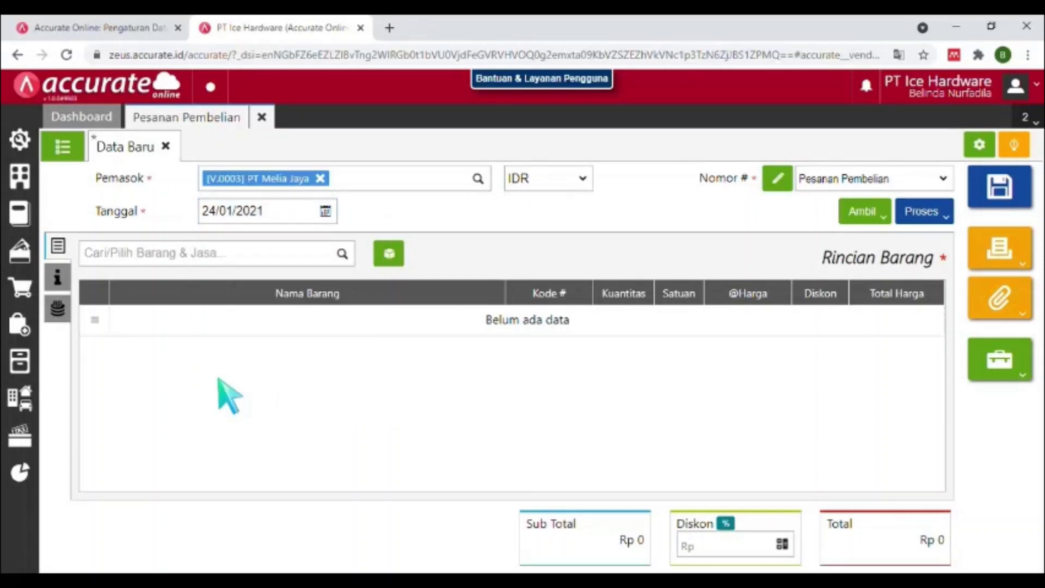
left_click(218, 252)
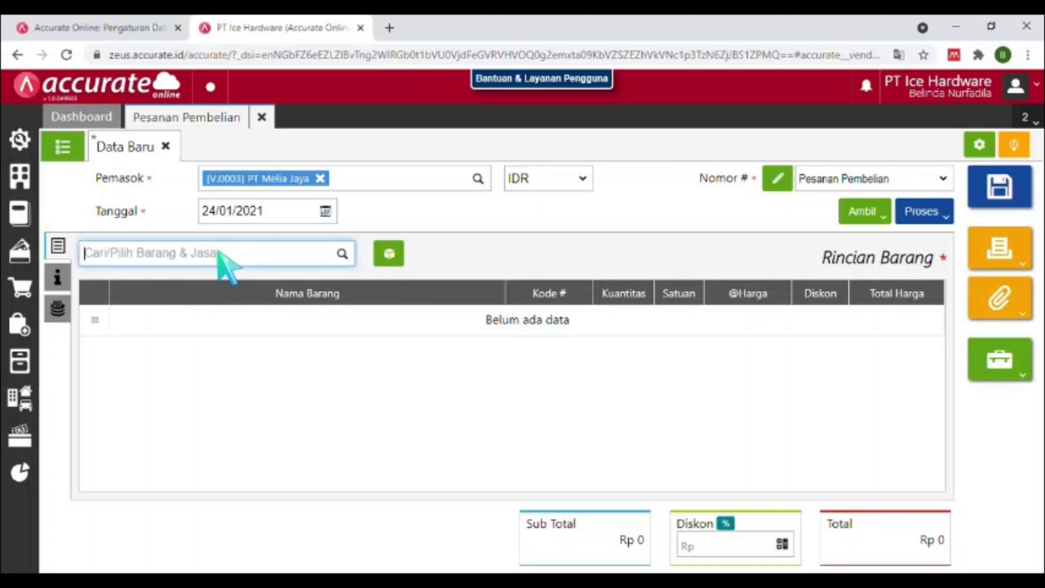
type("kur")
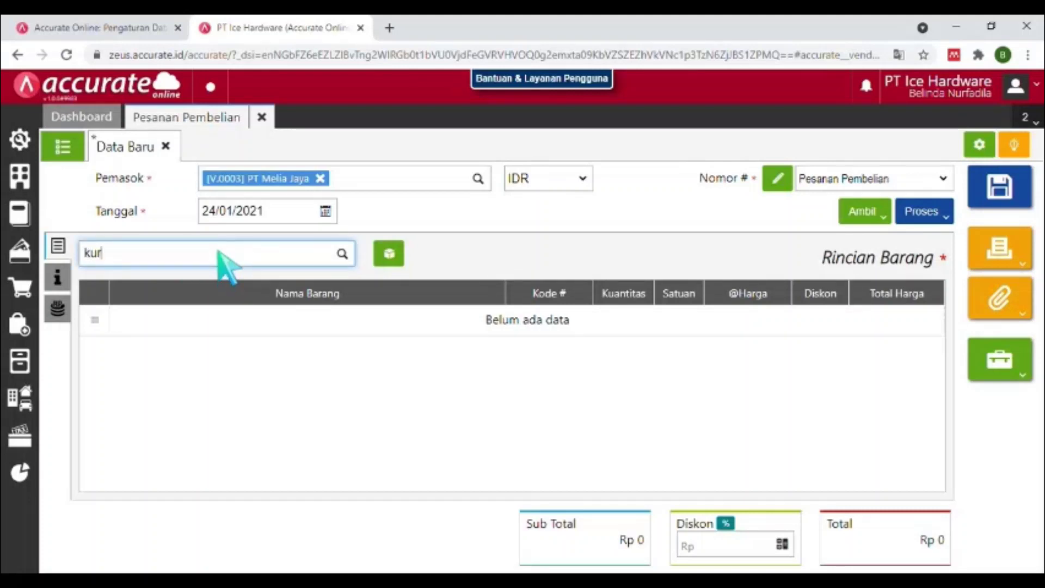
type("si l")
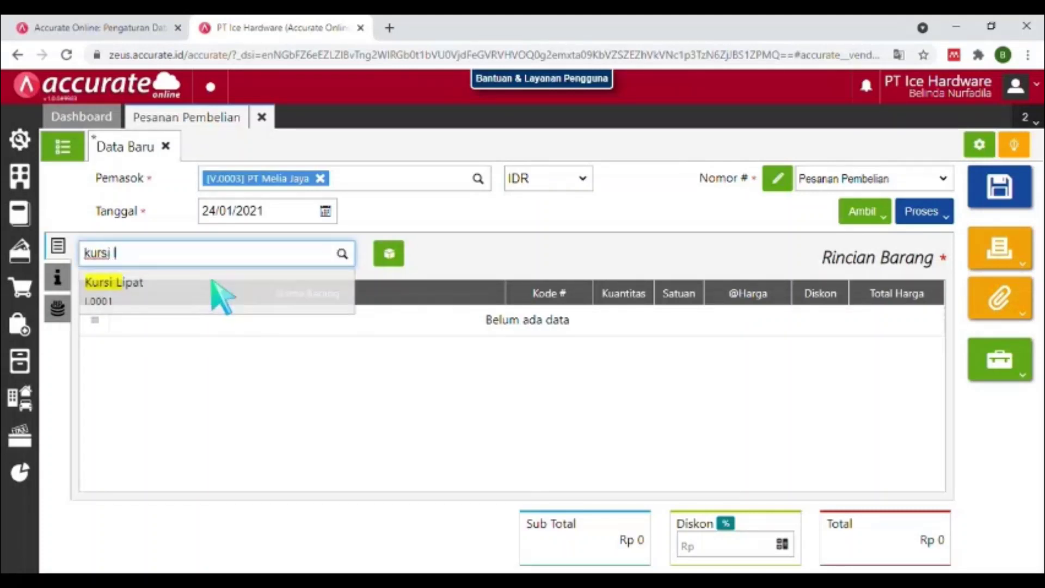
Add Kursi Lipat to the order: 20 PCS at 45.000 each.
left_click(212, 282)
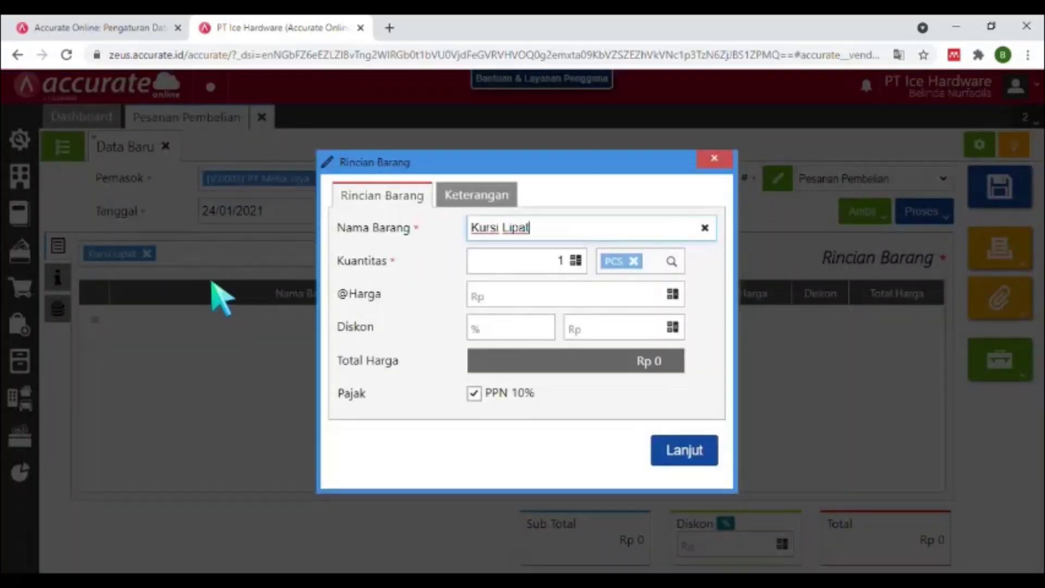
left_click(559, 261)
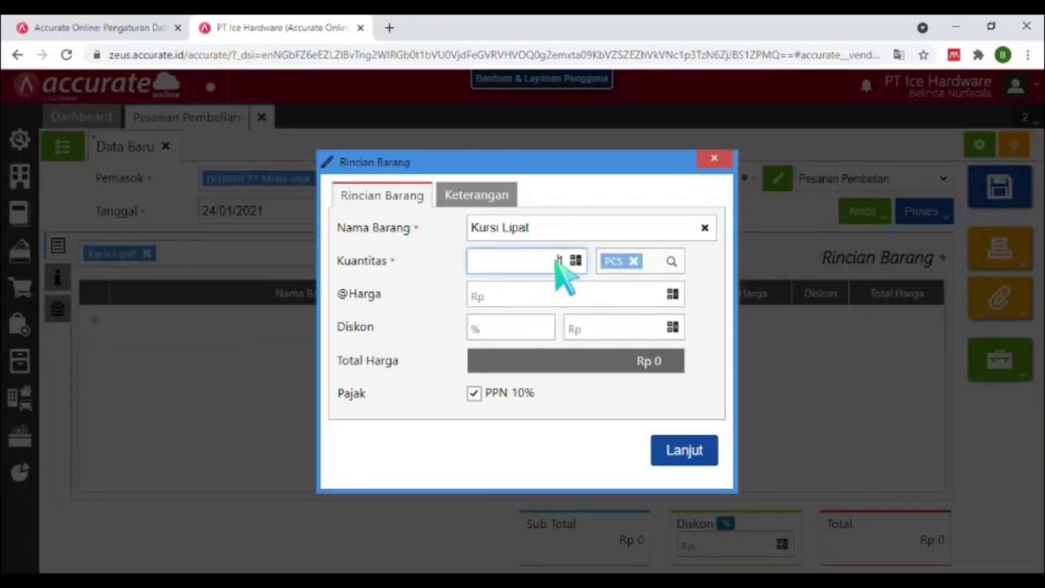
type("20")
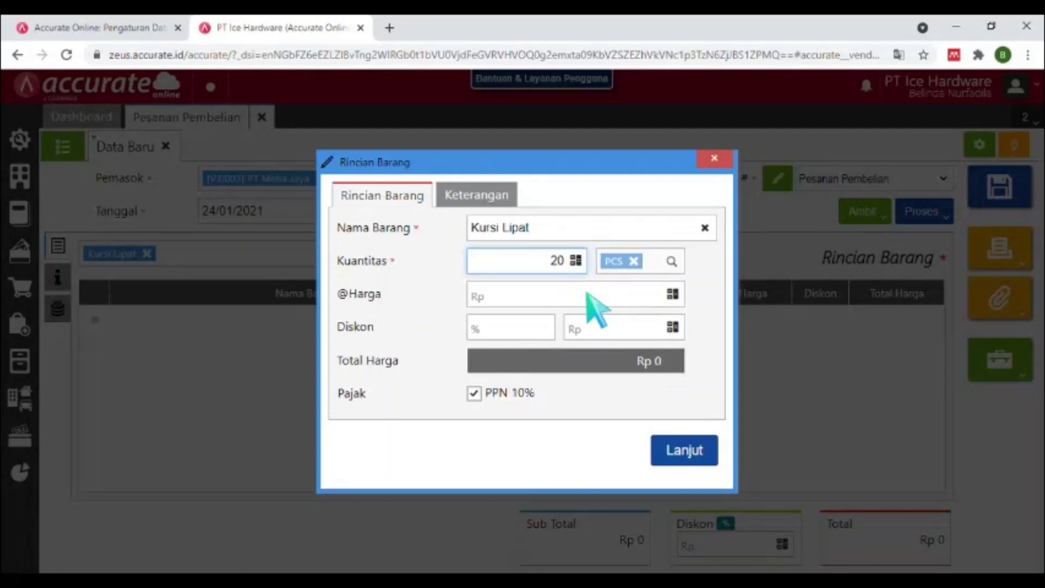
left_click(587, 294)
type("45.000")
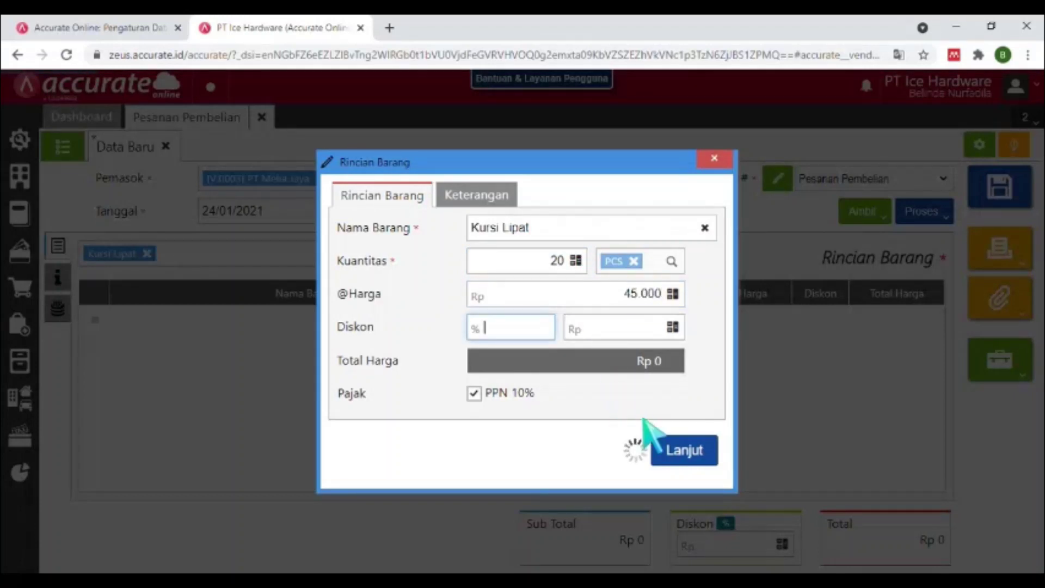
key("Tab")
left_click(678, 454)
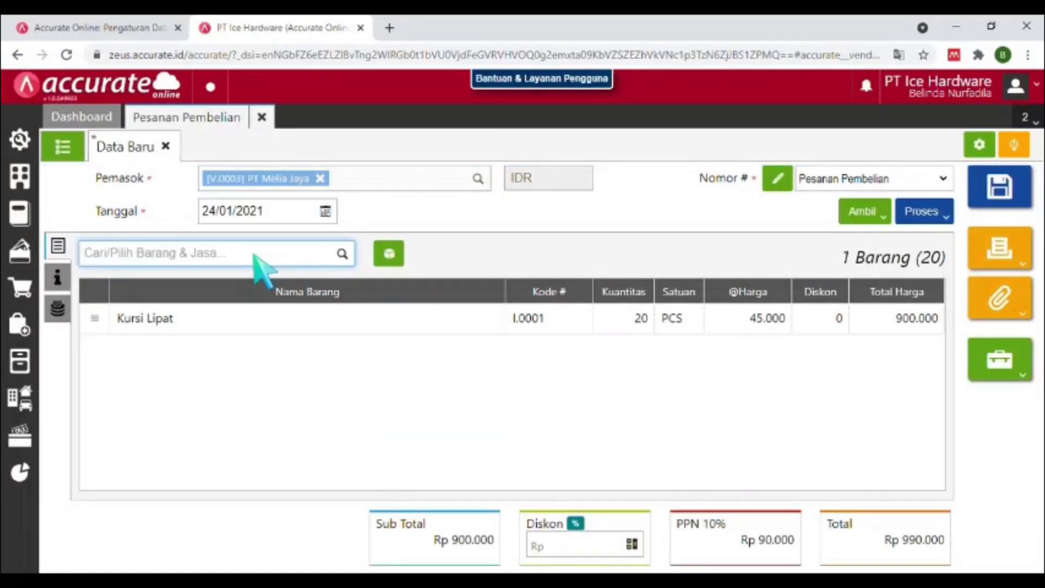
Add Meja Belajar to the order: 25 PCS at 80.000 each.
type("meja belajar")
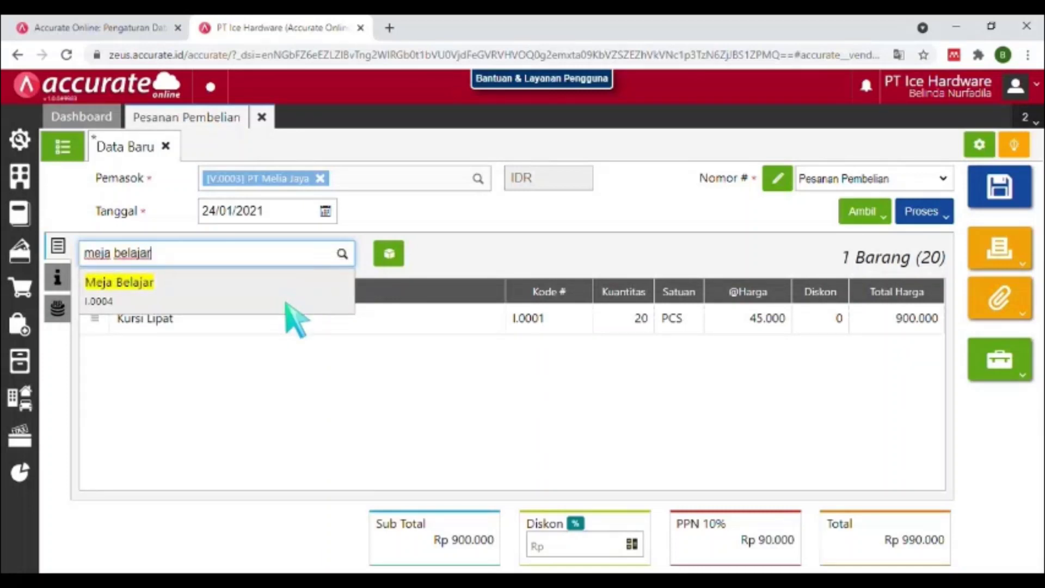
left_click(288, 301)
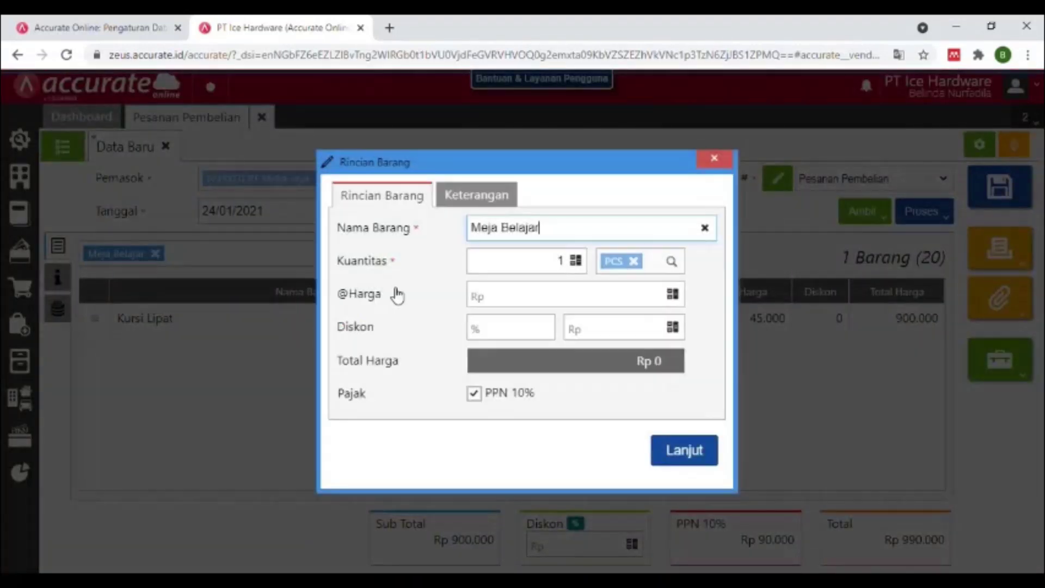
left_click(559, 264)
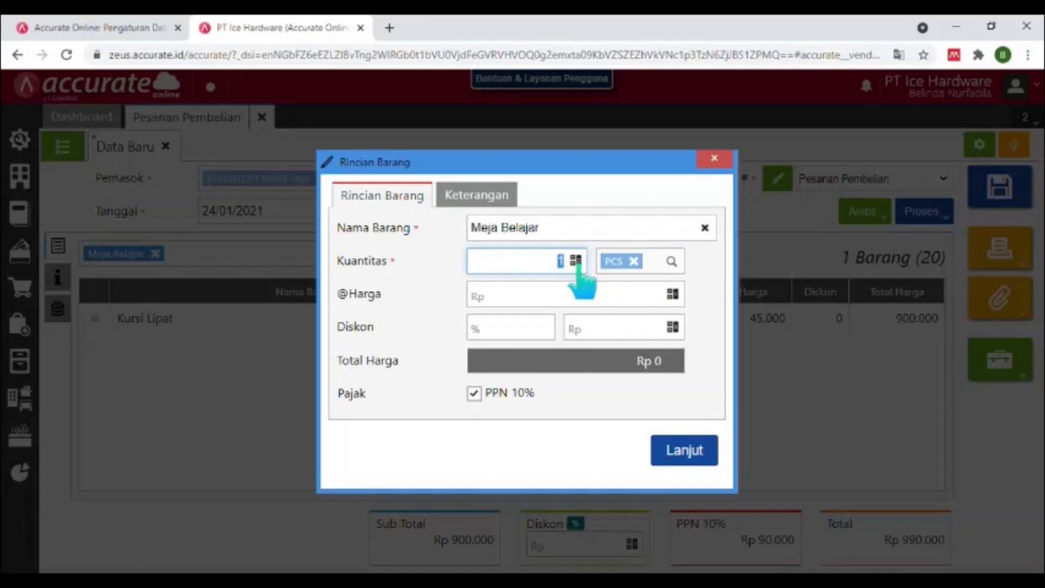
type("25")
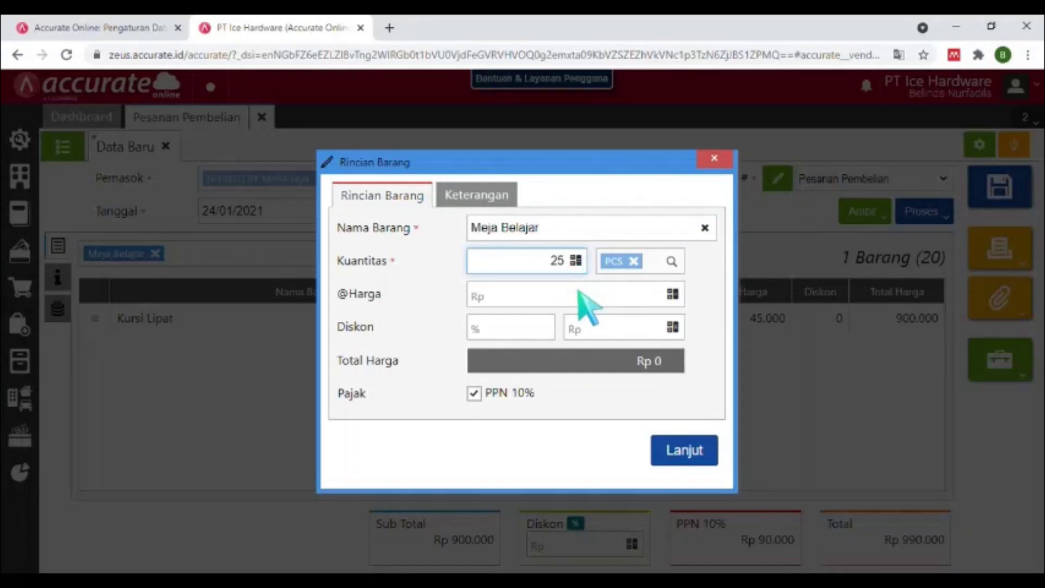
left_click(579, 292)
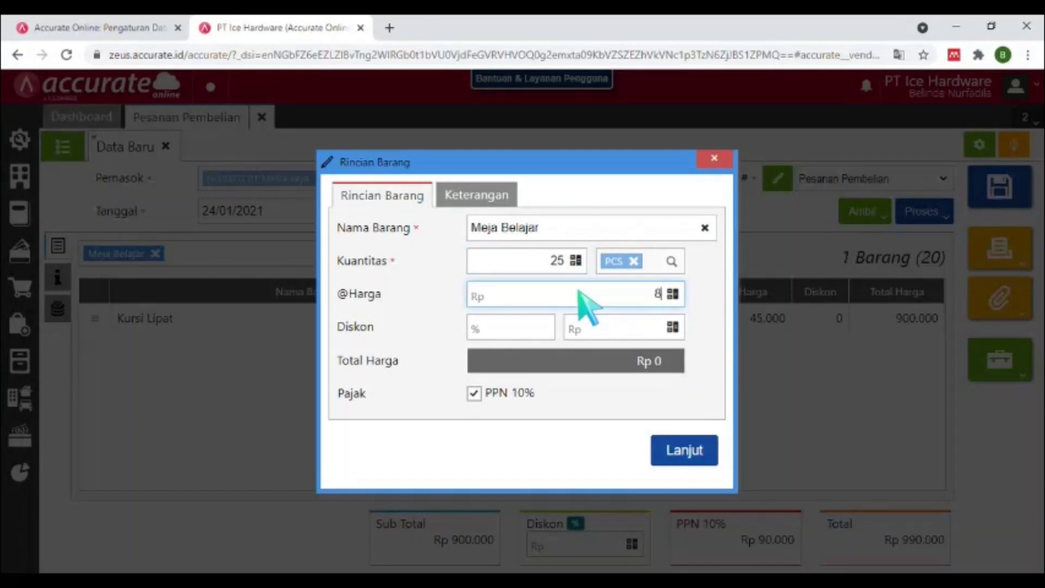
type("80.000")
key("Tab")
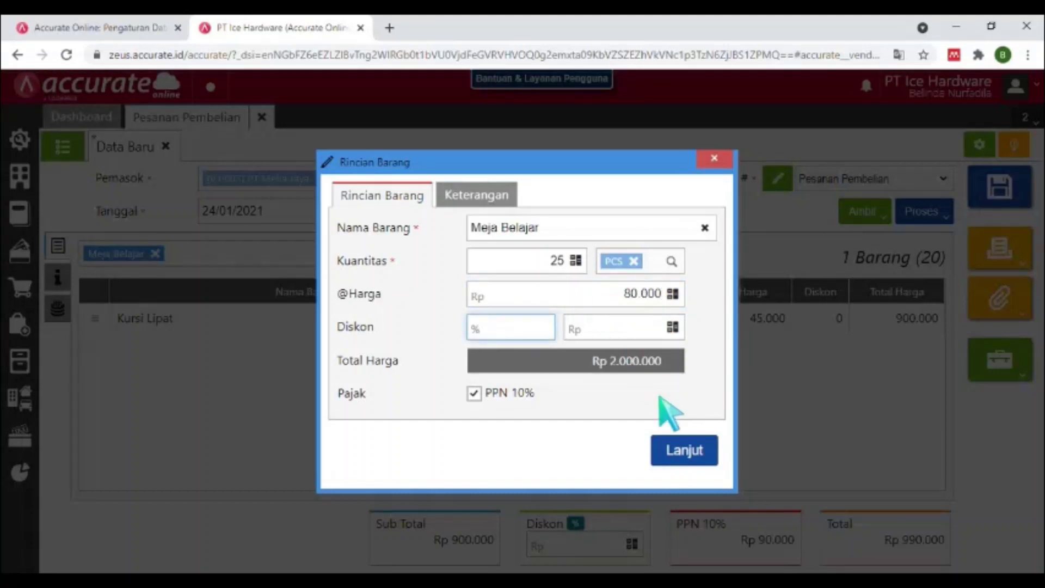
left_click(678, 451)
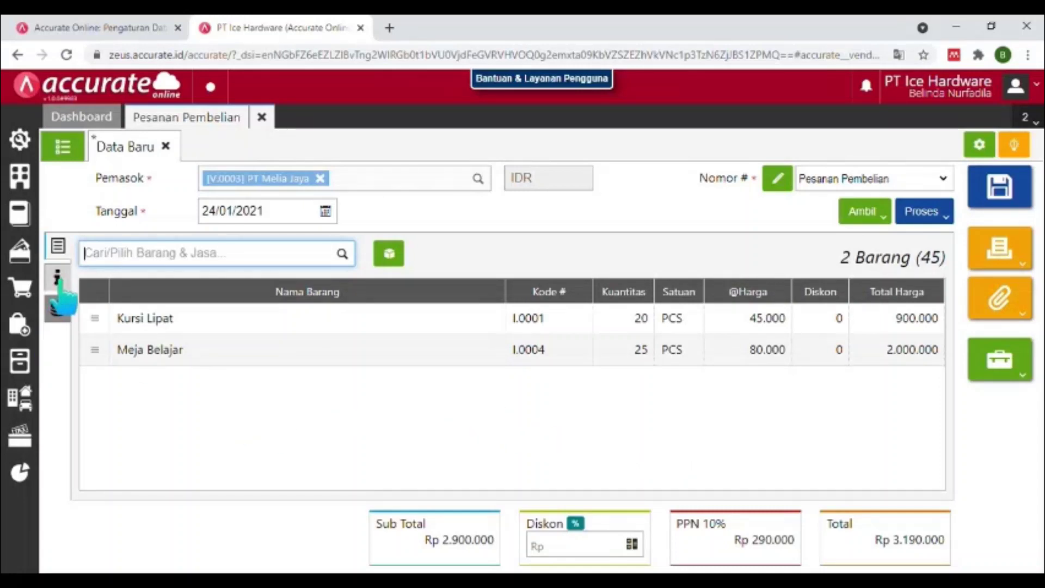
Enter delivery date 25/01/2021 under Info lainnya, review other charges, and save order PO.2021.01.00002.
left_click(58, 278)
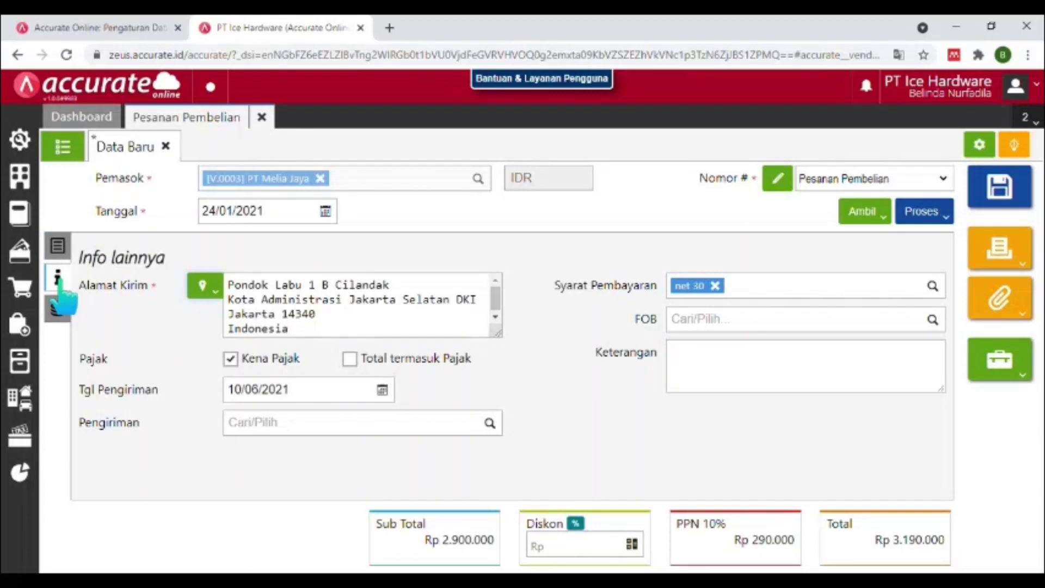
left_click(237, 396)
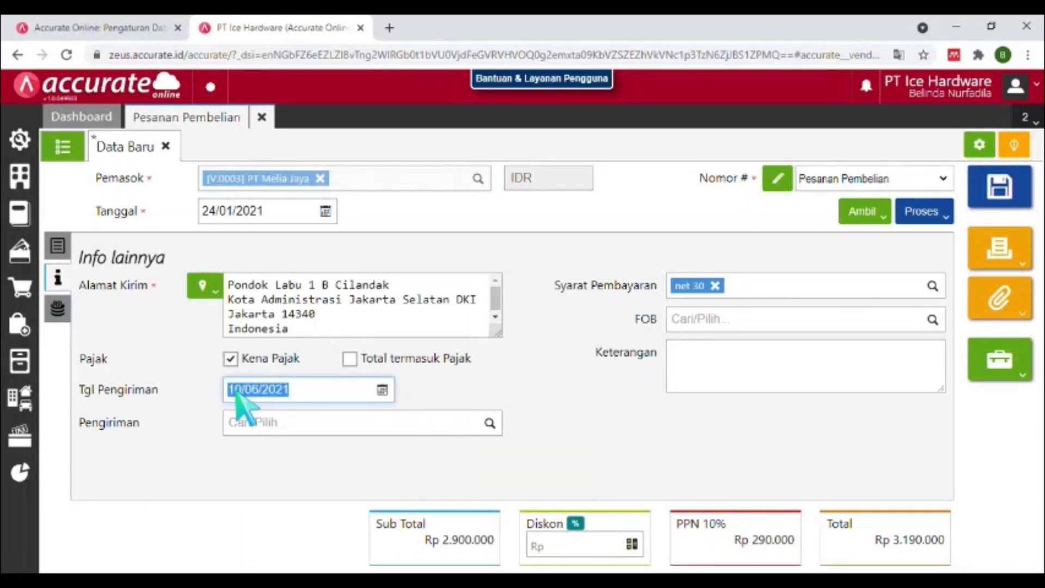
type("25/")
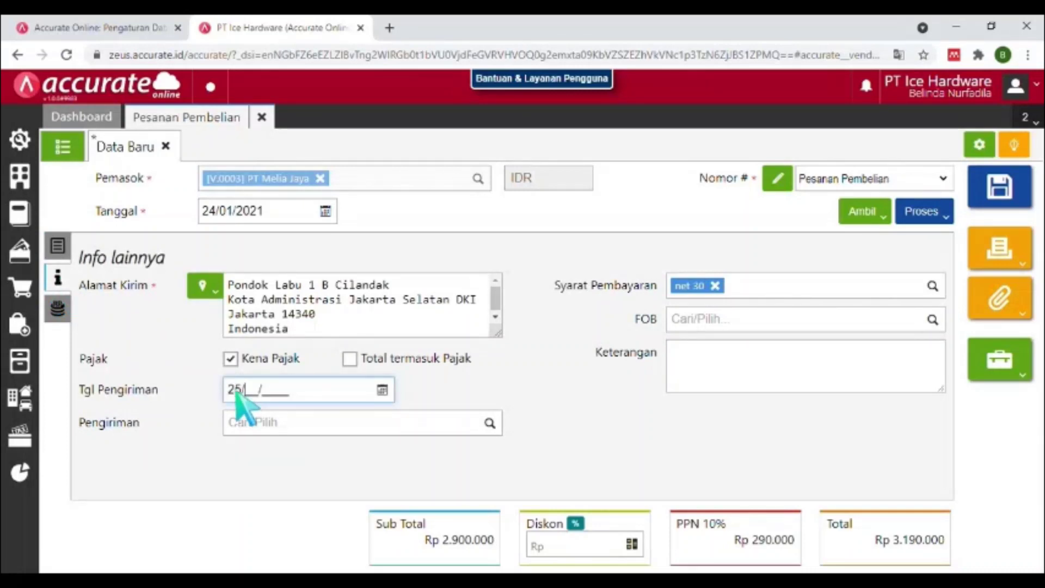
type("01/2021")
key("Tab")
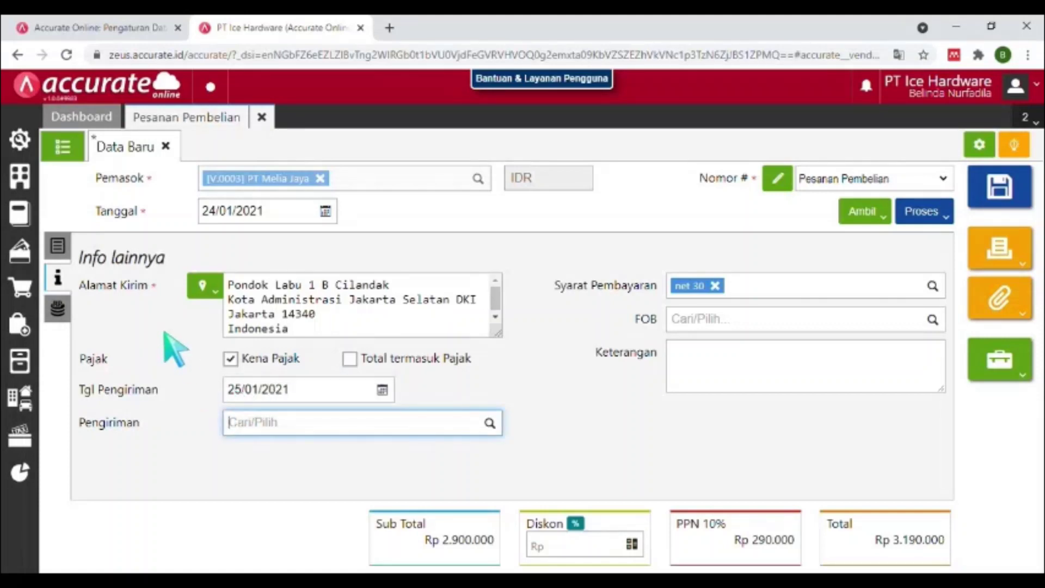
left_click(61, 310)
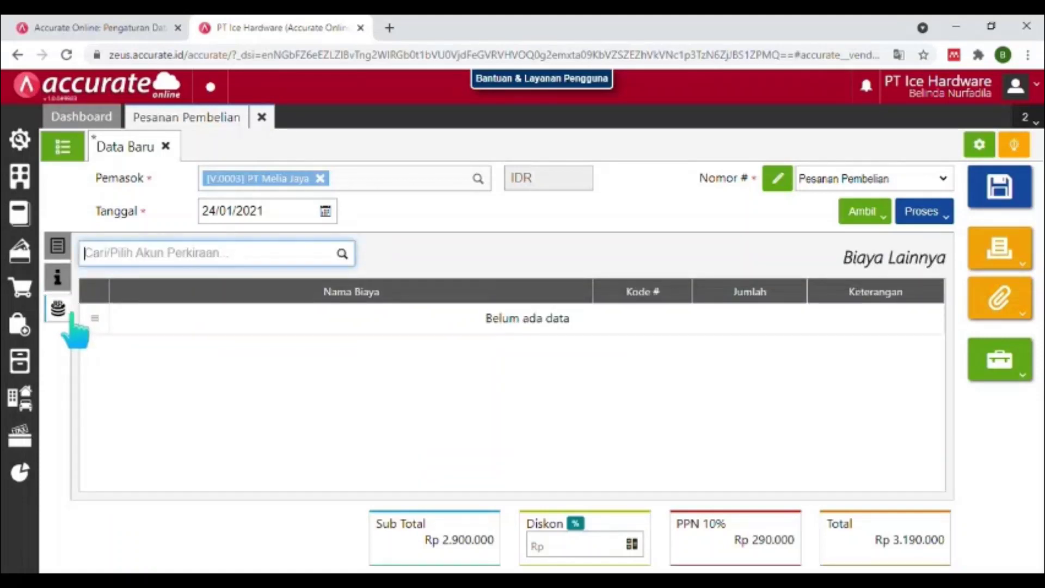
left_click(70, 279)
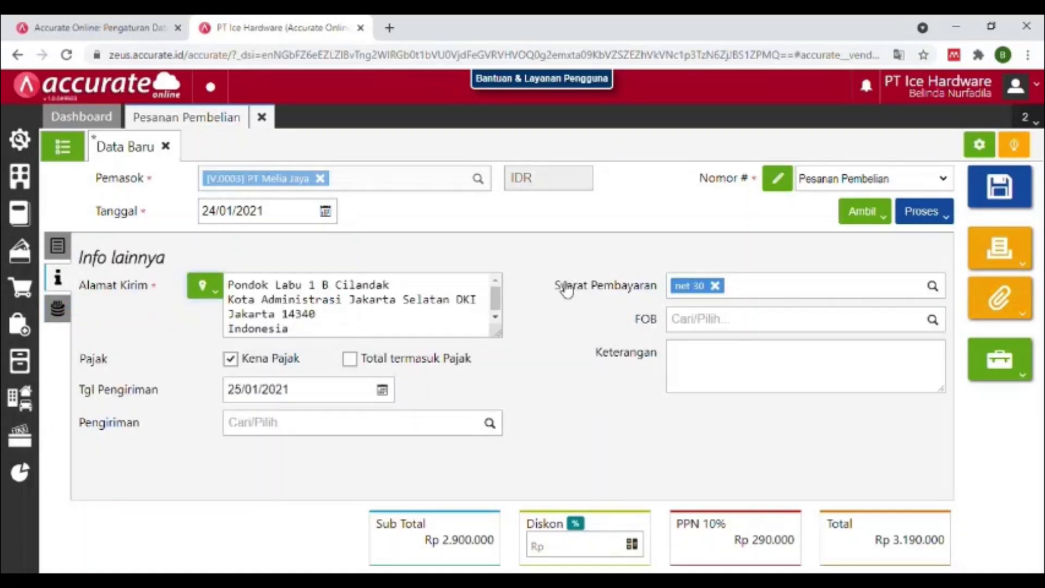
left_click(59, 247)
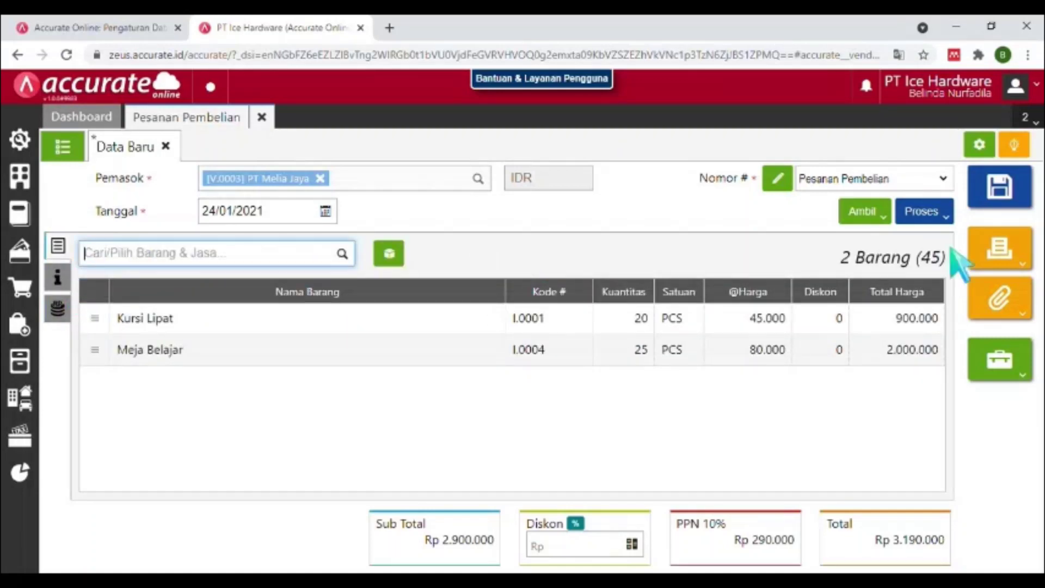
left_click(1021, 190)
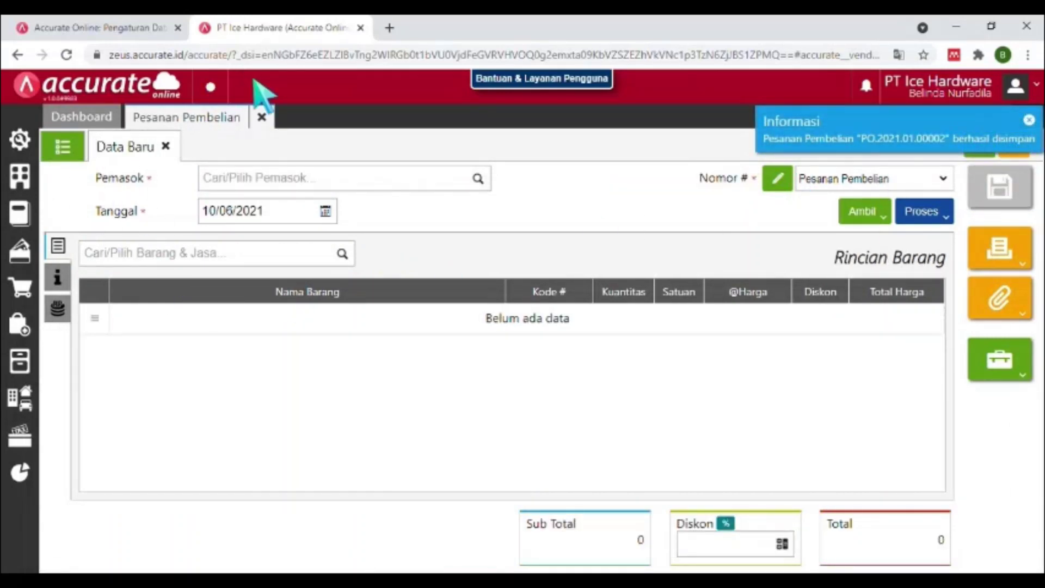
Close the order form and start a new goods receipt from PT Melia Jaya.
left_click(261, 117)
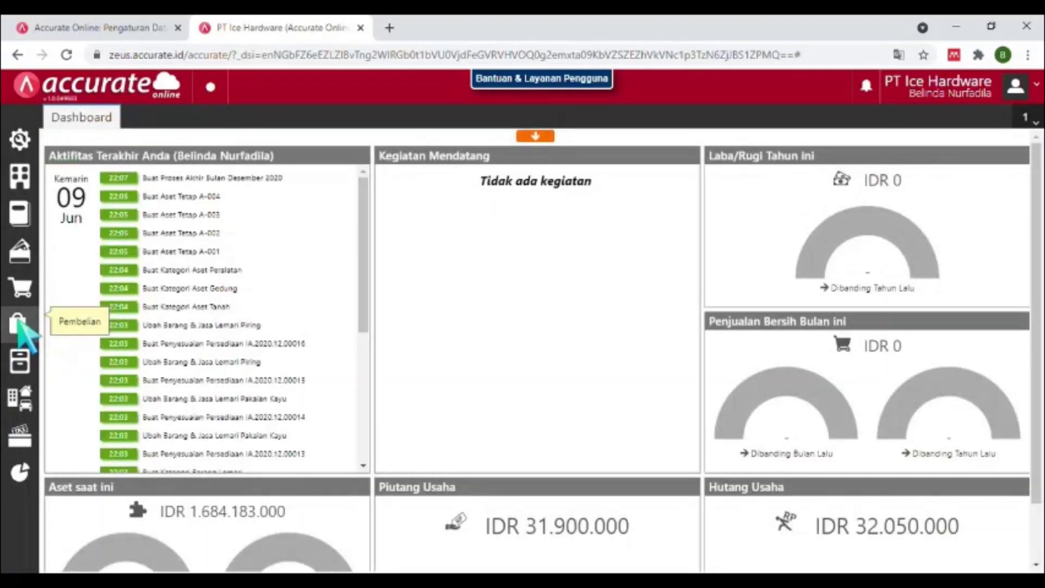
left_click(19, 322)
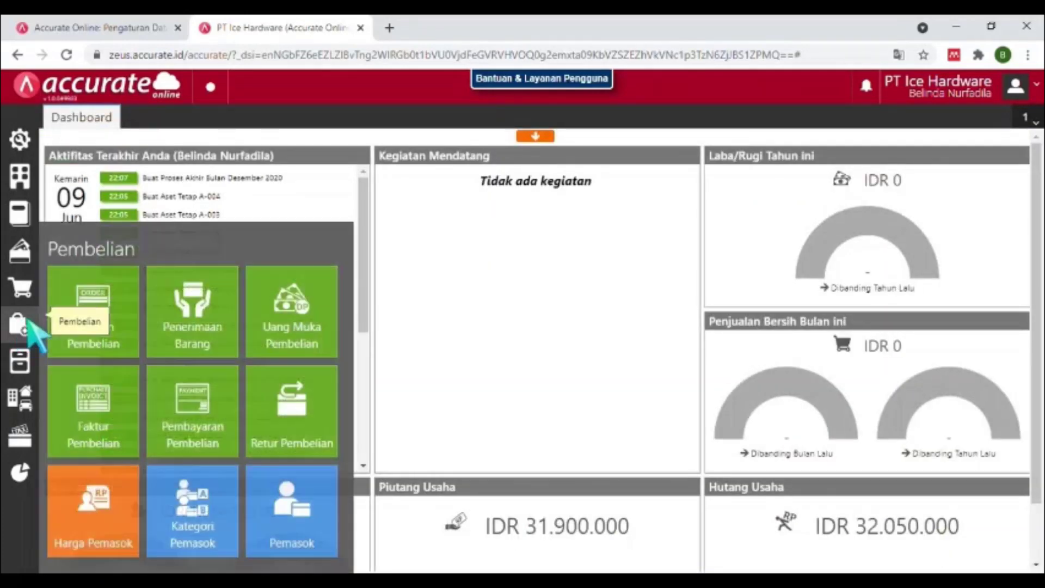
left_click(194, 353)
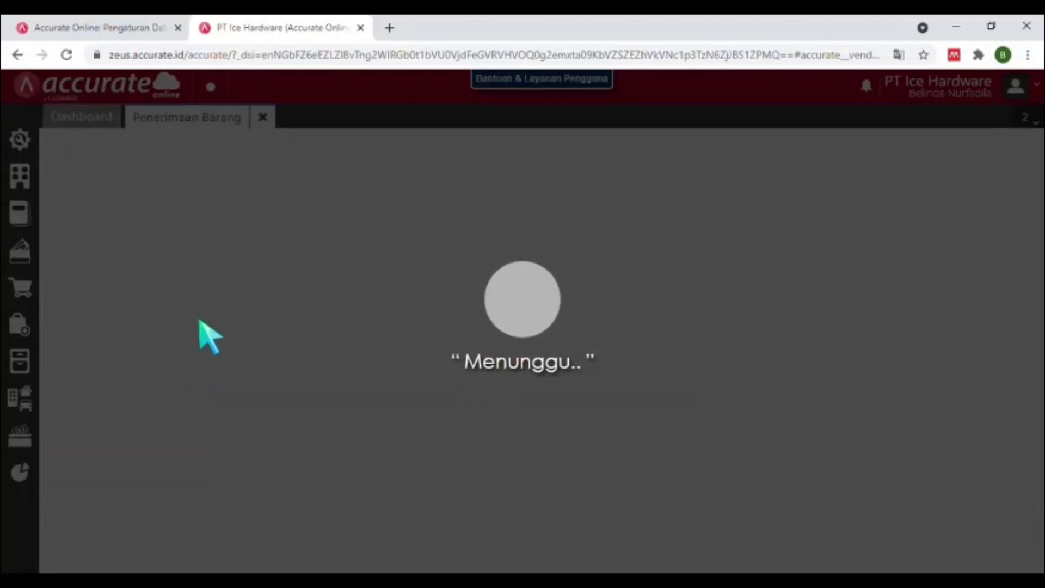
type("ptm")
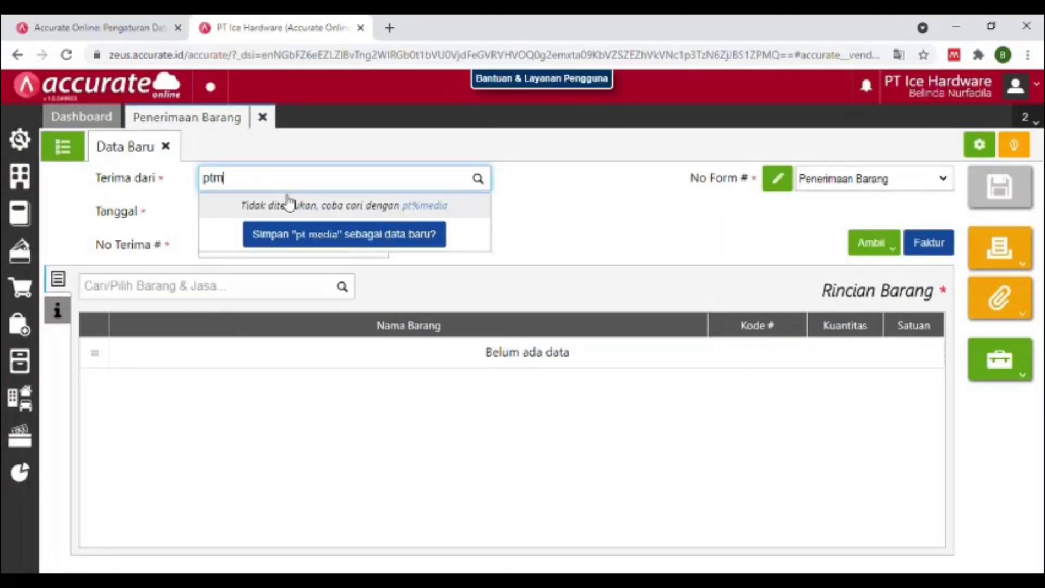
key("BackSpace")
type("me")
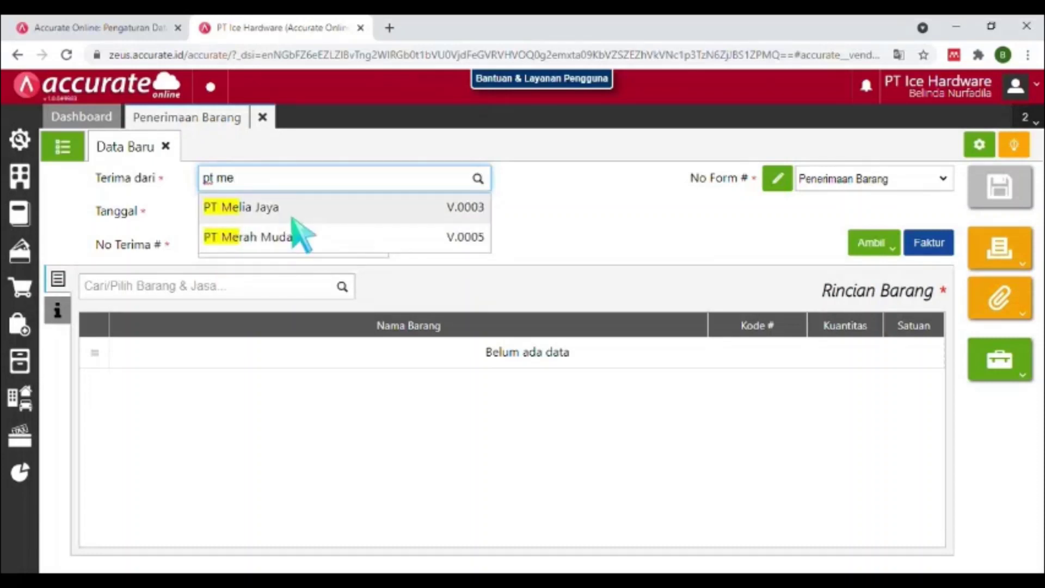
left_click(292, 218)
Date the receipt 25/01/2021, number it 7020, and choose copying from a purchase order.
left_click(261, 209)
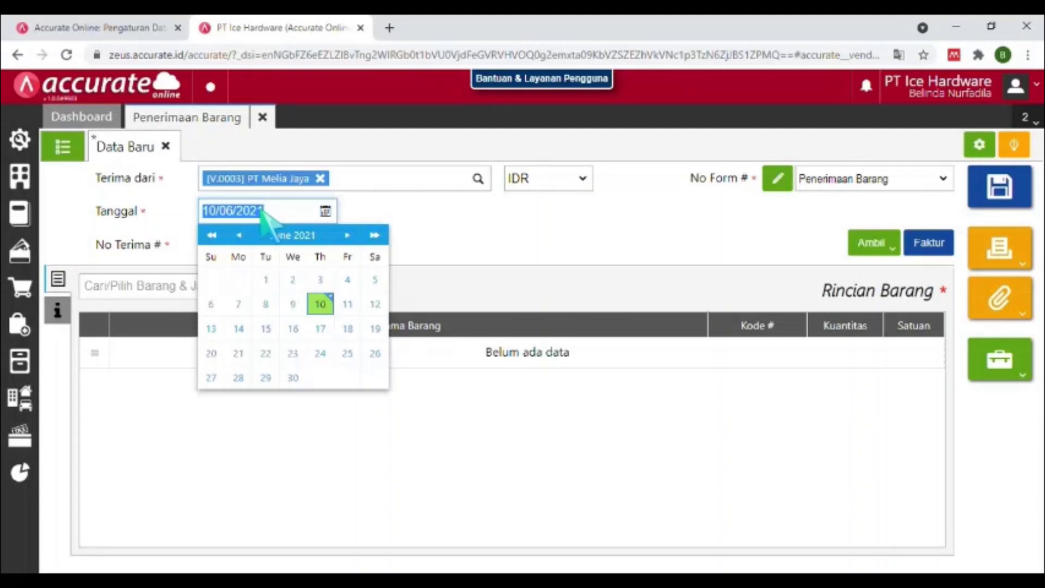
type("2")
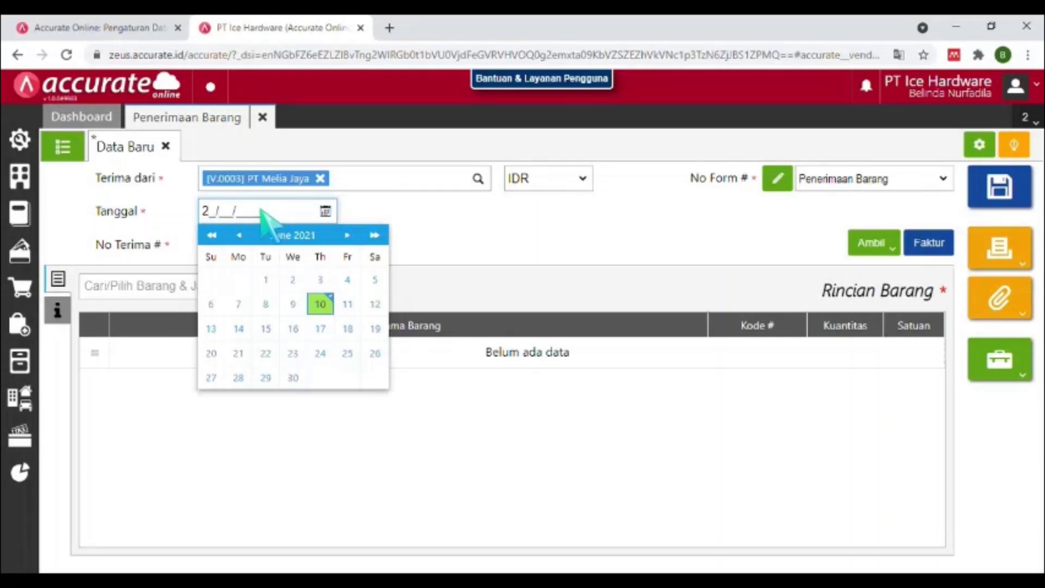
type("5/01/021")
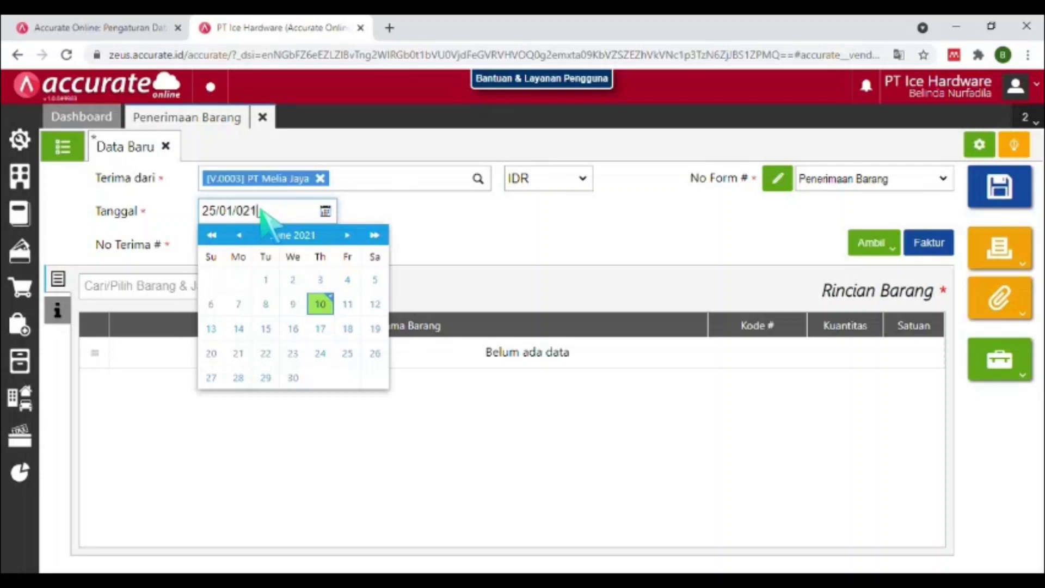
key("BackSpace")
key("BackSpace")
type("2021")
left_click(239, 384)
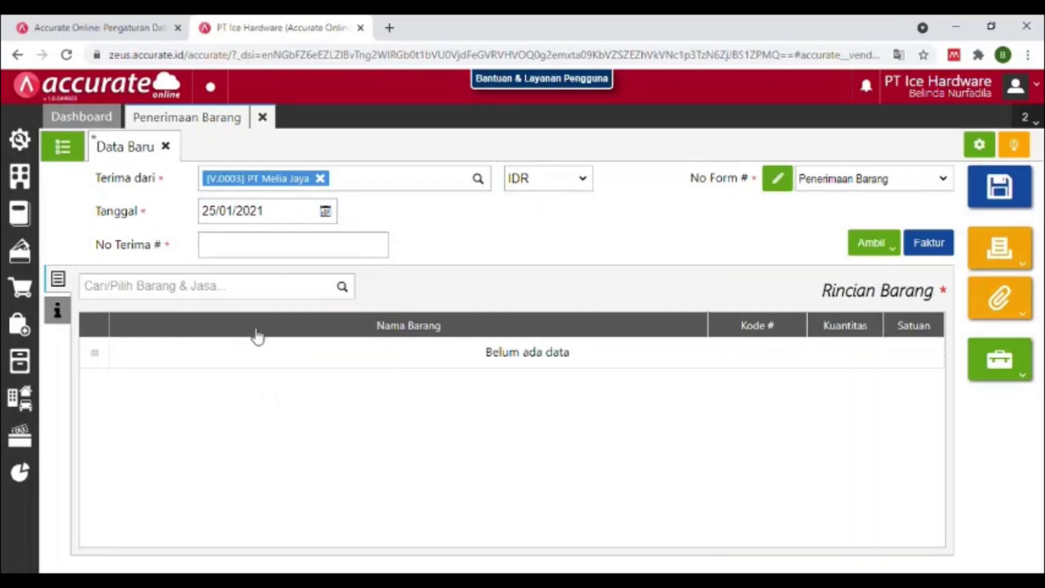
left_click(287, 246)
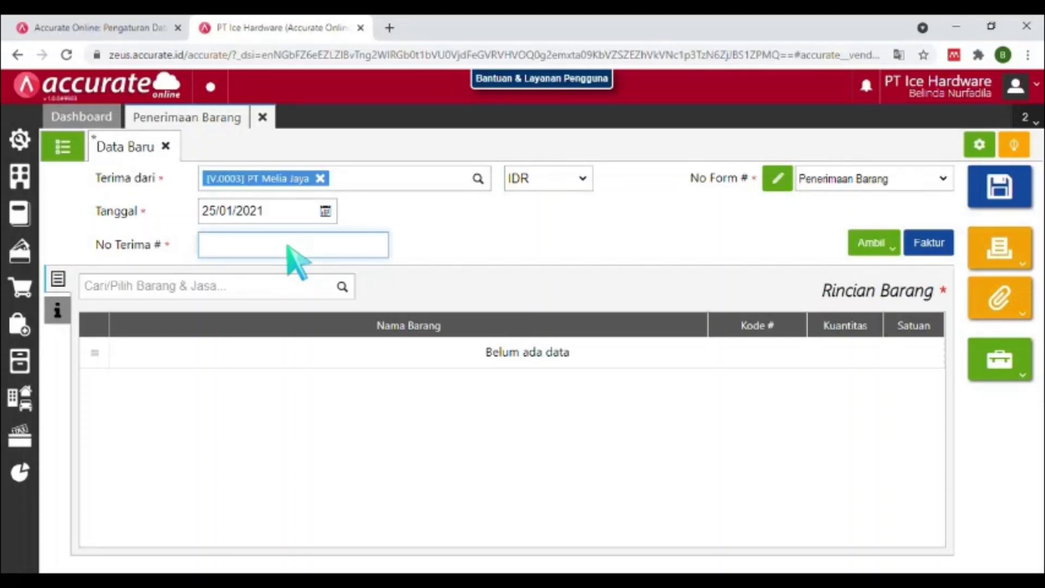
type("7020")
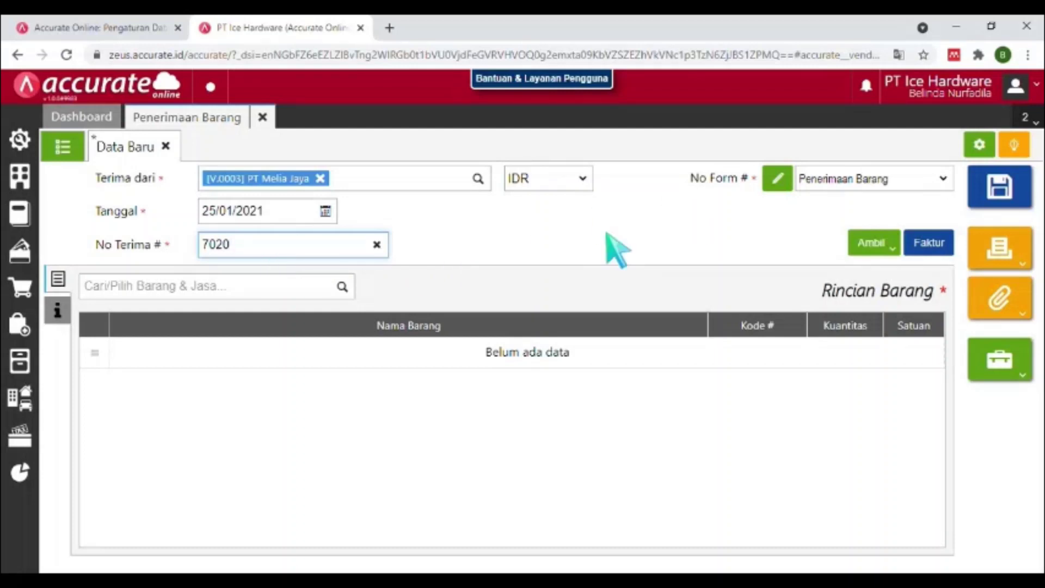
left_click(880, 250)
left_click(765, 275)
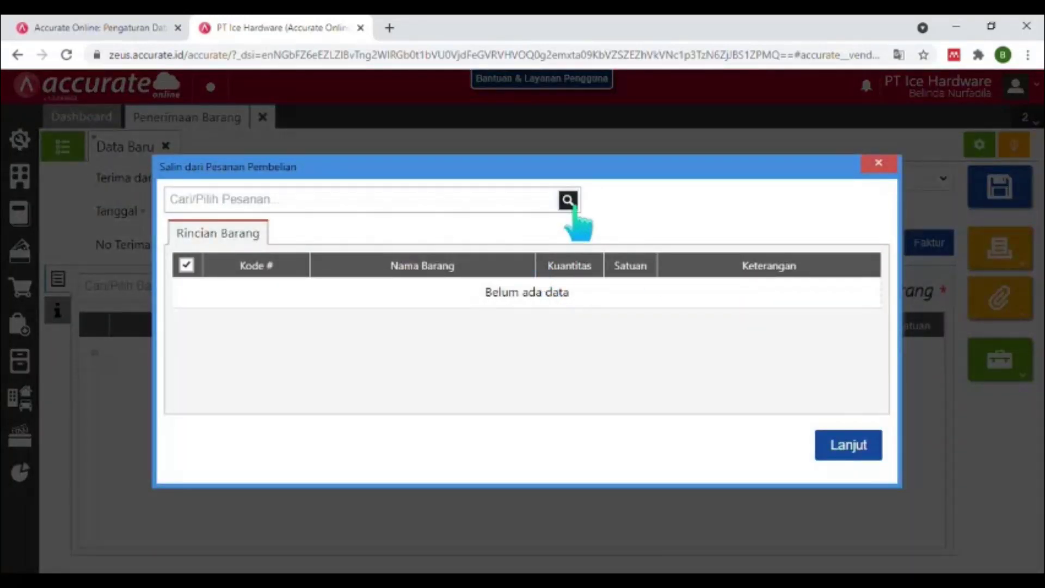
Bring both items from purchase order PO.2021.01.00002 into the receipt.
left_click(568, 200)
left_click(514, 236)
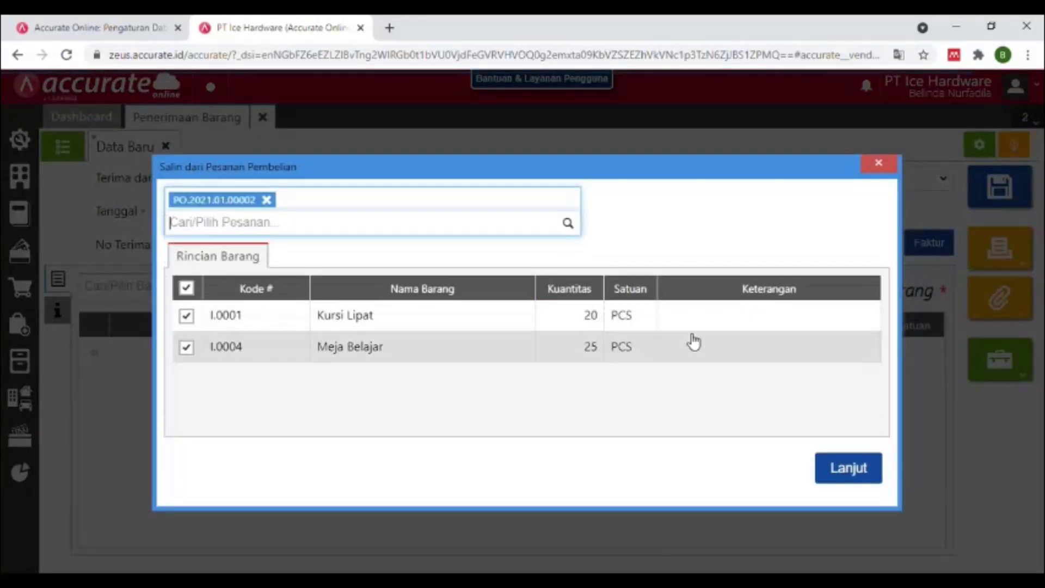
left_click(852, 470)
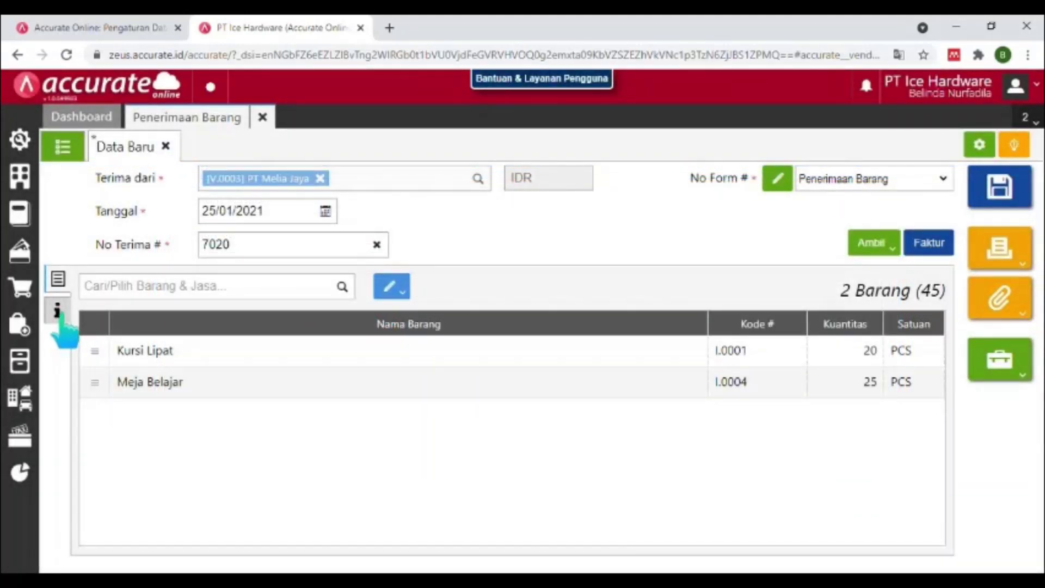
Set shipping to Mobil Box, save receipt RI.2021.01.00002, and close the form.
left_click(58, 312)
left_click(260, 352)
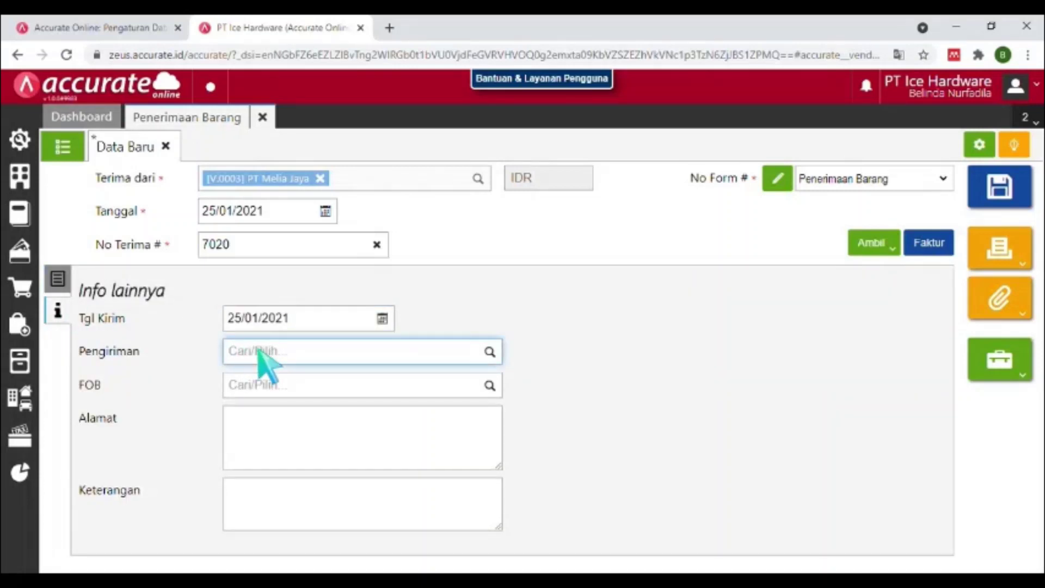
type("m")
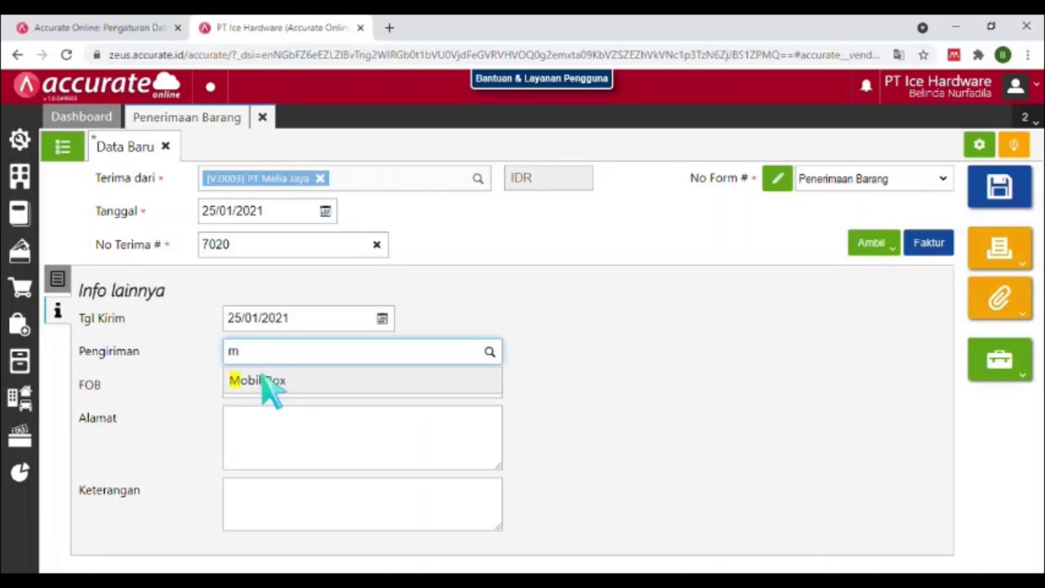
left_click(263, 380)
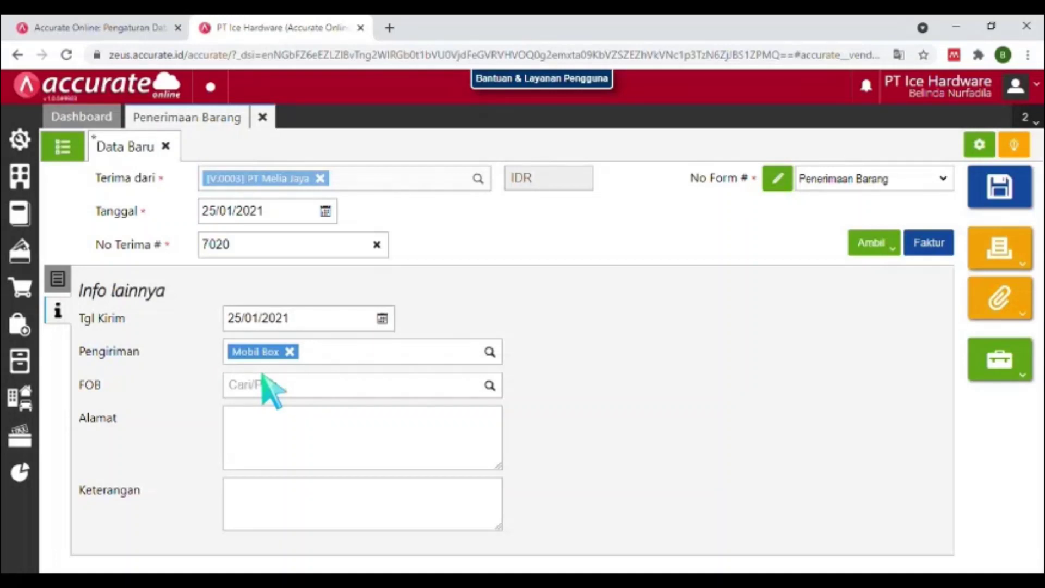
left_click(58, 280)
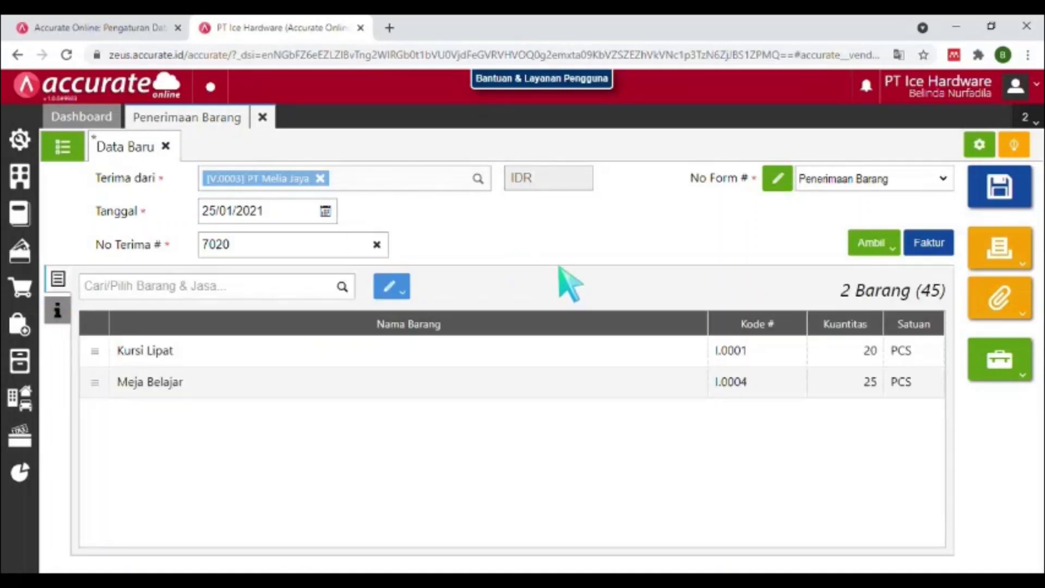
left_click(1005, 198)
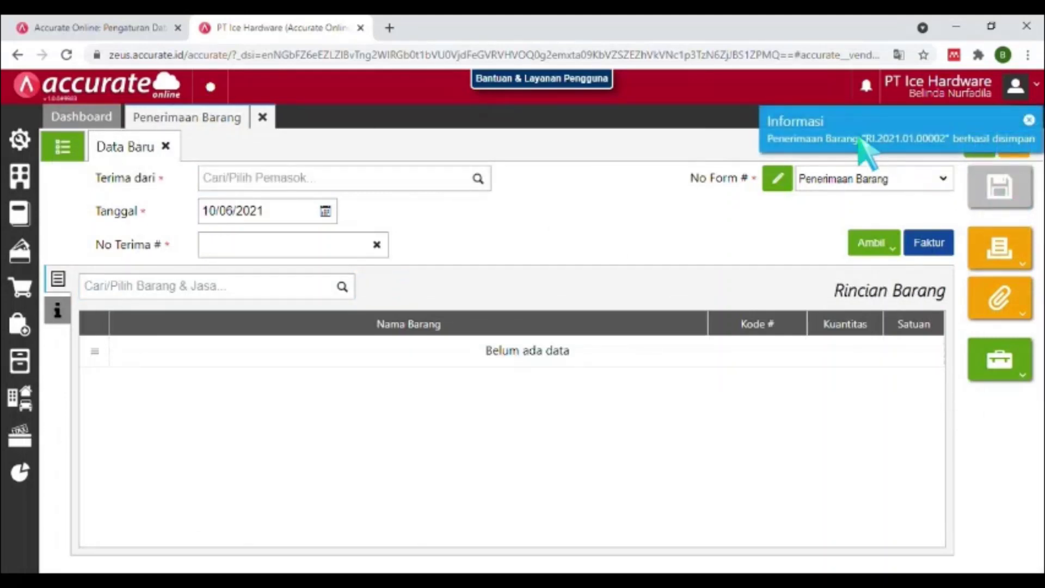
left_click(263, 117)
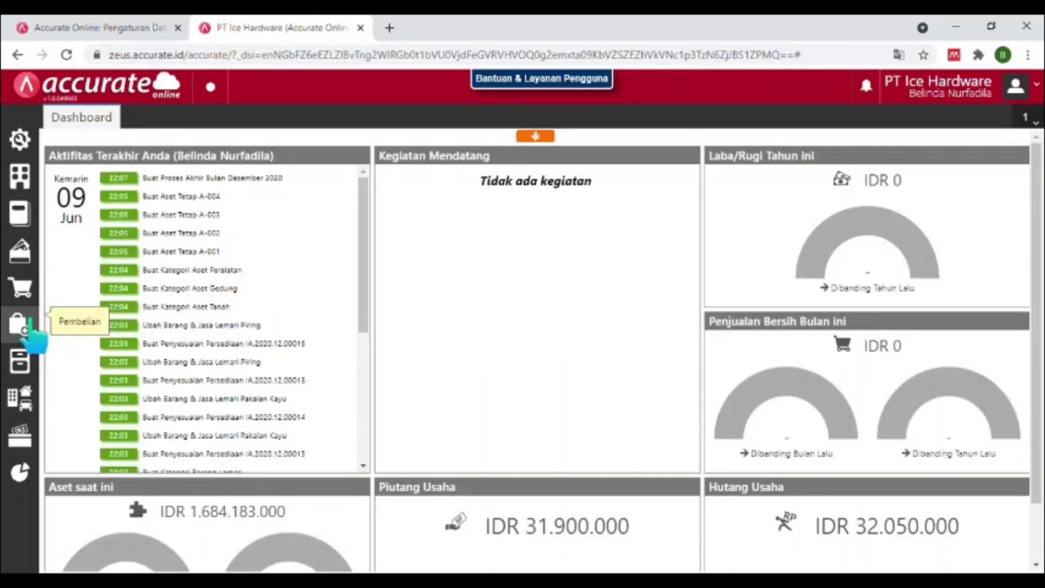
Start a new purchase invoice with PT Melia Jaya as the supplier.
left_click(29, 330)
left_click(112, 419)
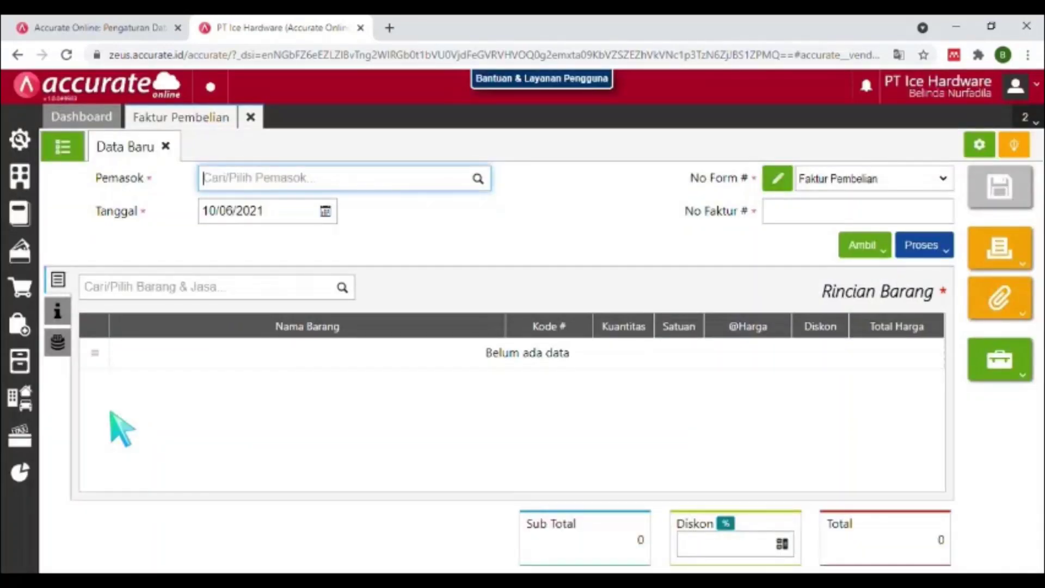
type("p")
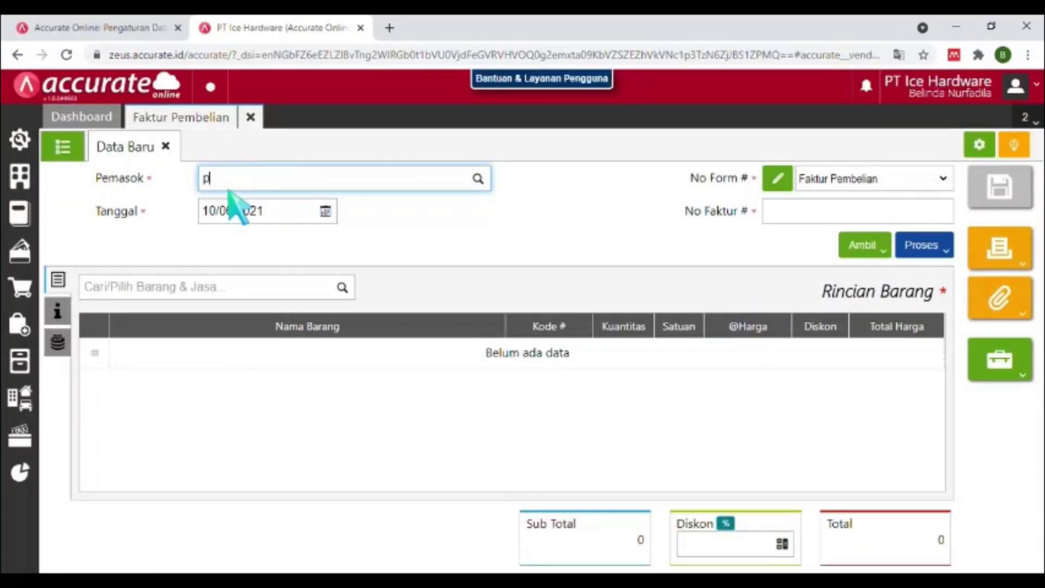
type("t meli")
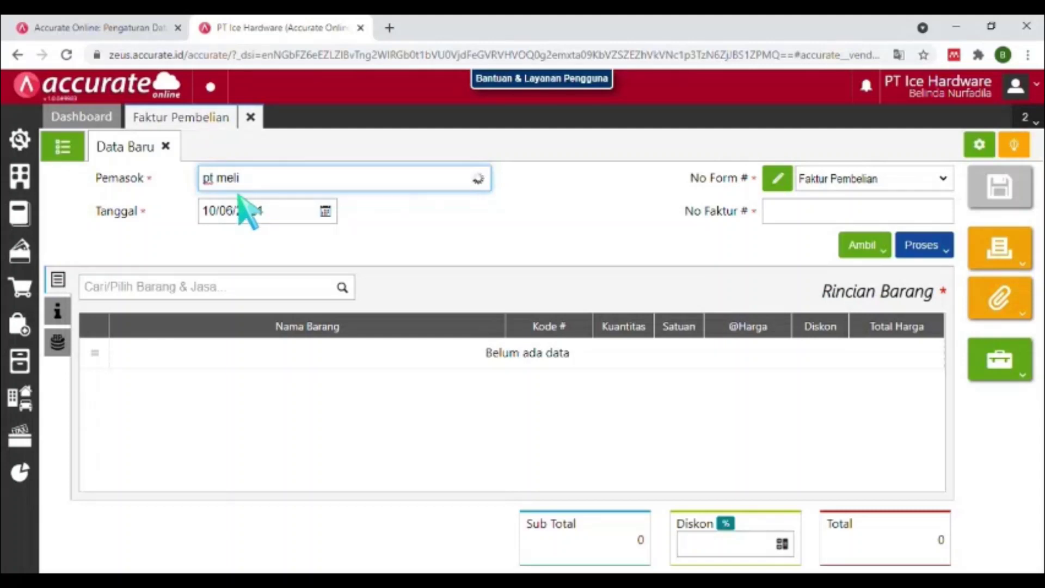
left_click(247, 212)
Date the invoice 27/01/2021, enter supplier invoice number INV-MJ-1173, and open the copy options.
left_click(248, 213)
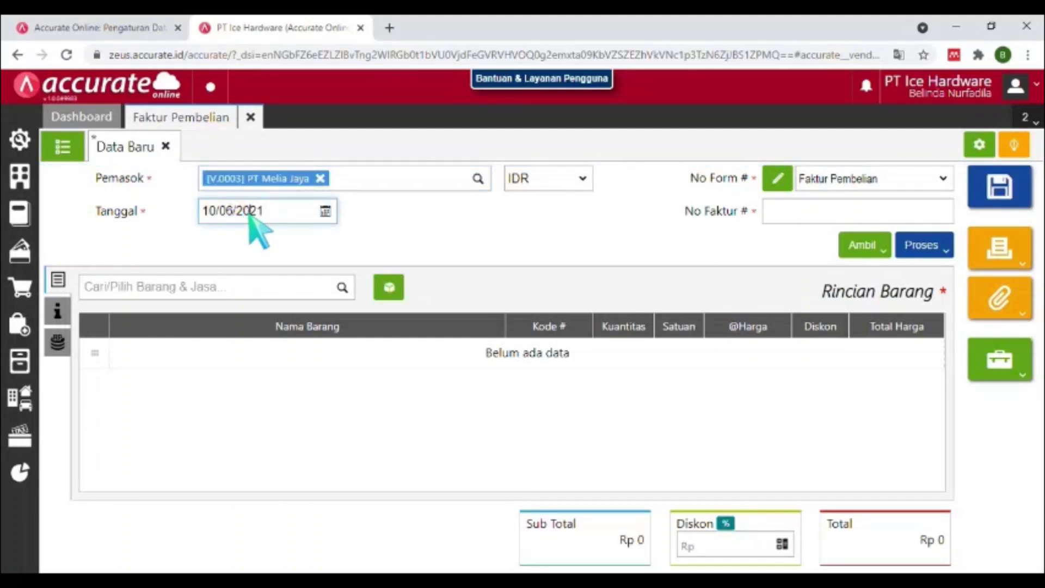
type("27/01/202")
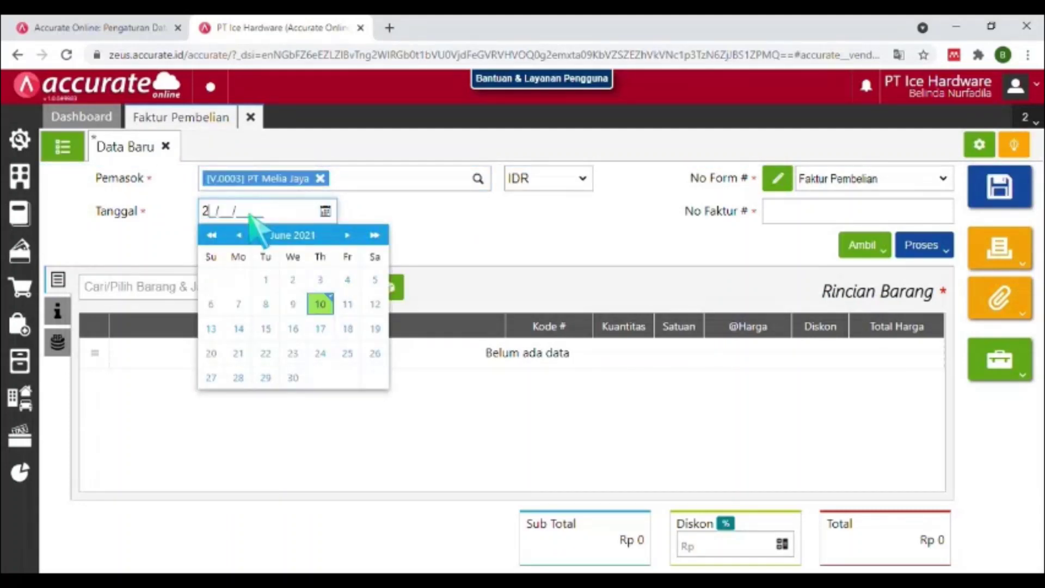
type("1")
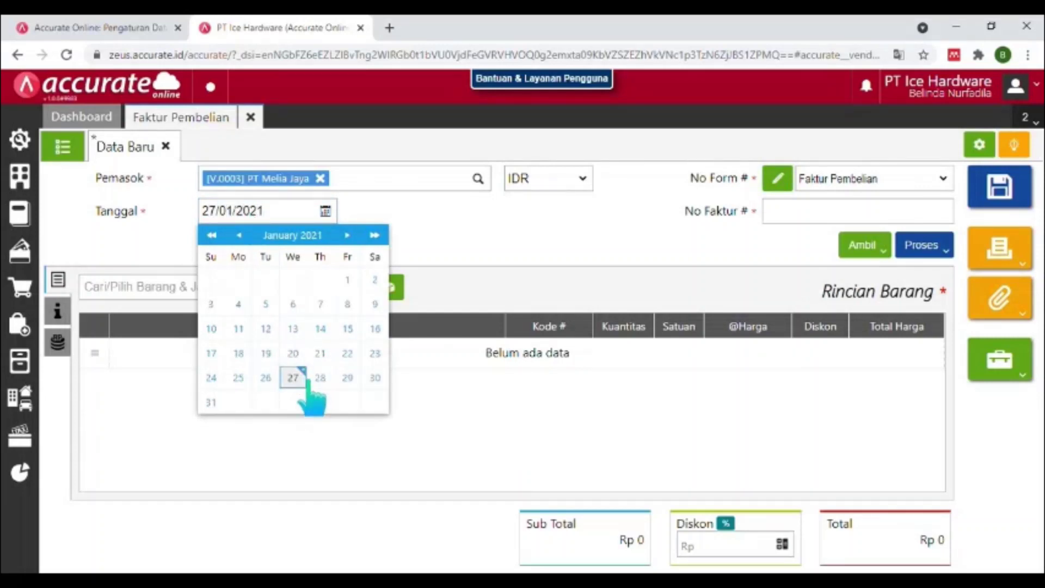
left_click(296, 378)
left_click(817, 211)
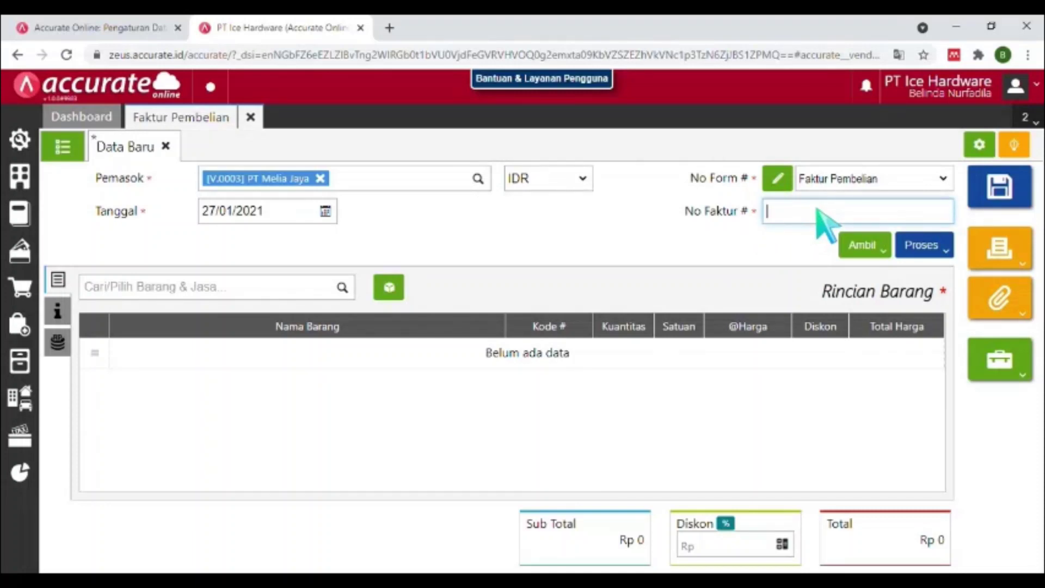
type("IN")
type("V/")
type("MJ")
type("-1173")
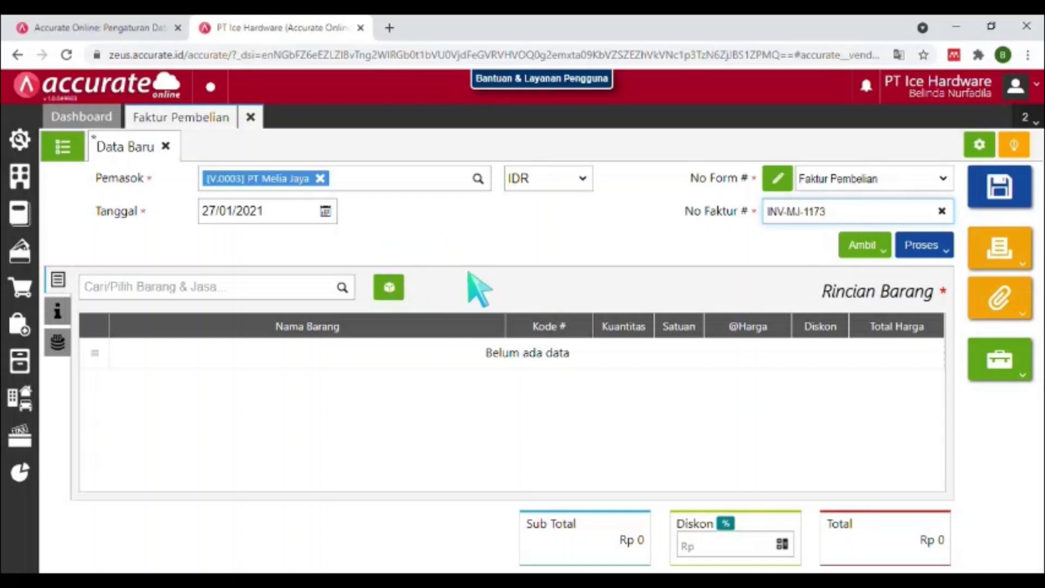
left_click(869, 254)
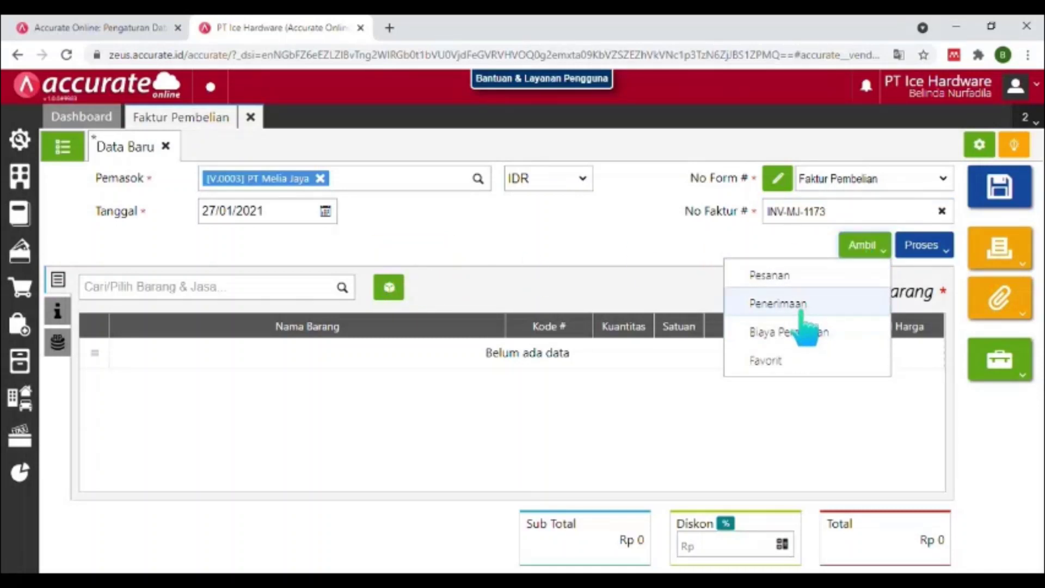
Copy goods receipt 7020's items into the invoice, save it as PI.2021.01.00003, and close it.
left_click(804, 306)
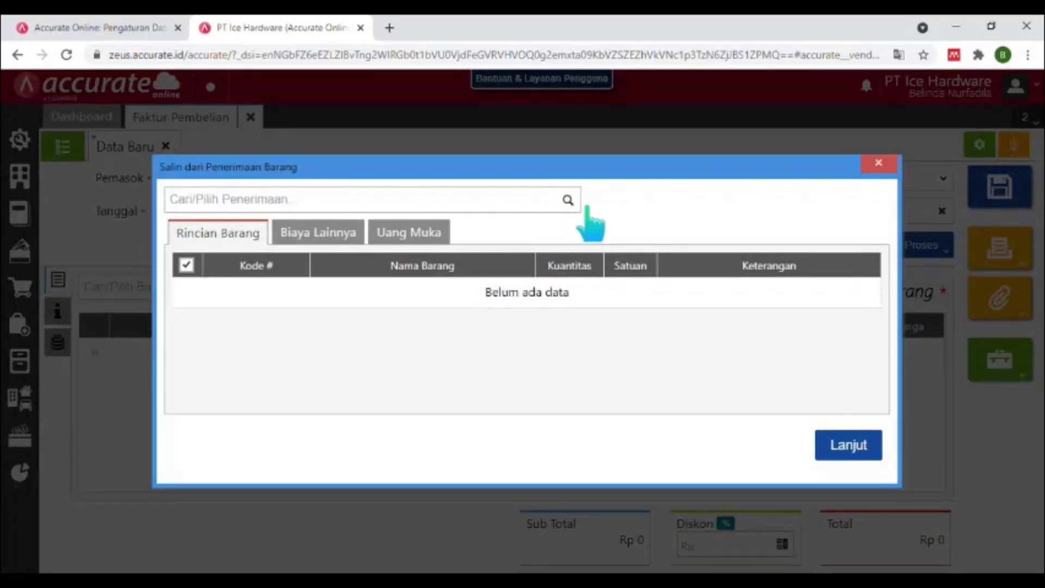
left_click(578, 202)
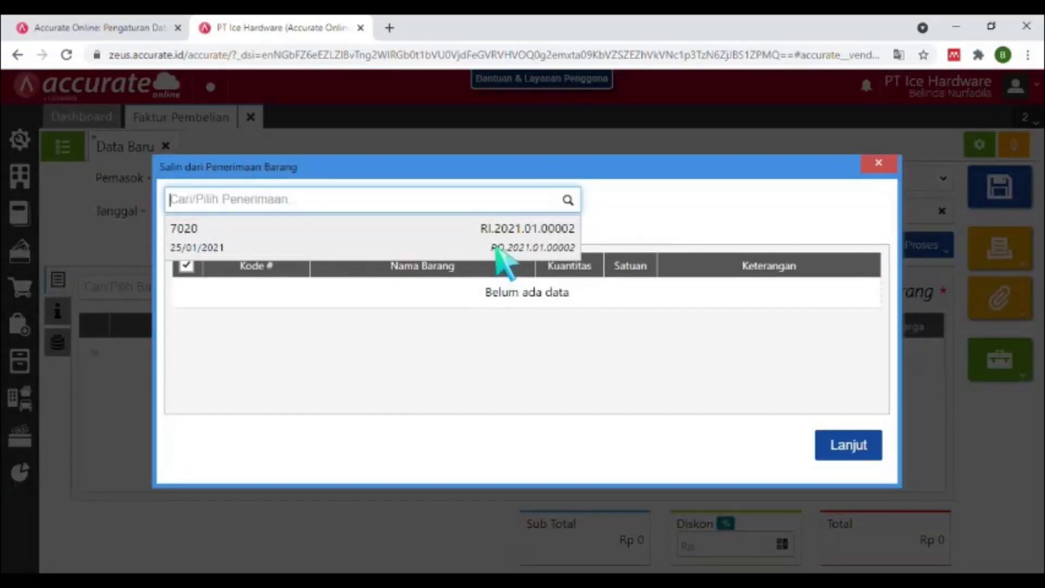
left_click(849, 467)
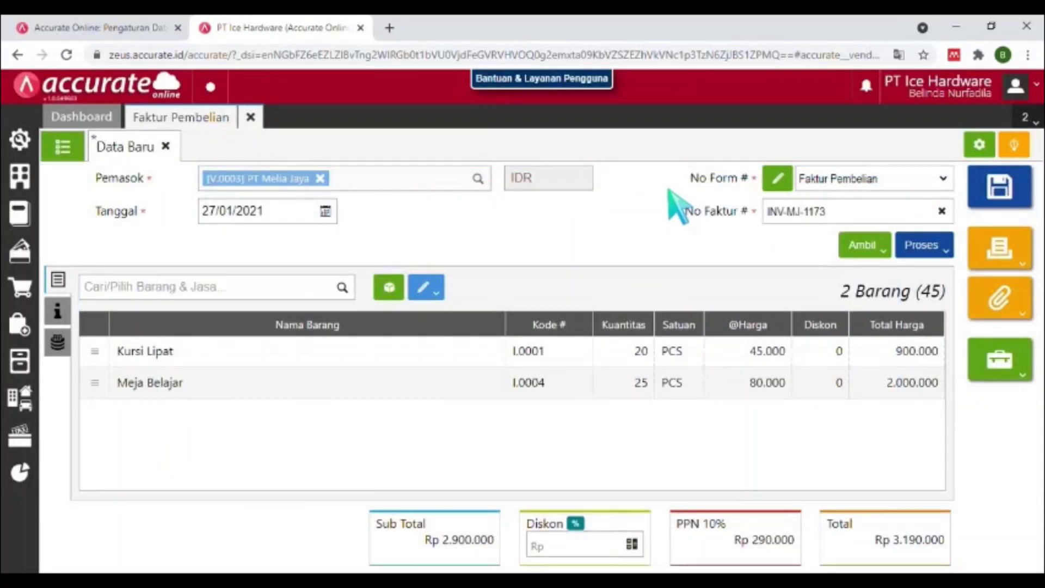
left_click(999, 186)
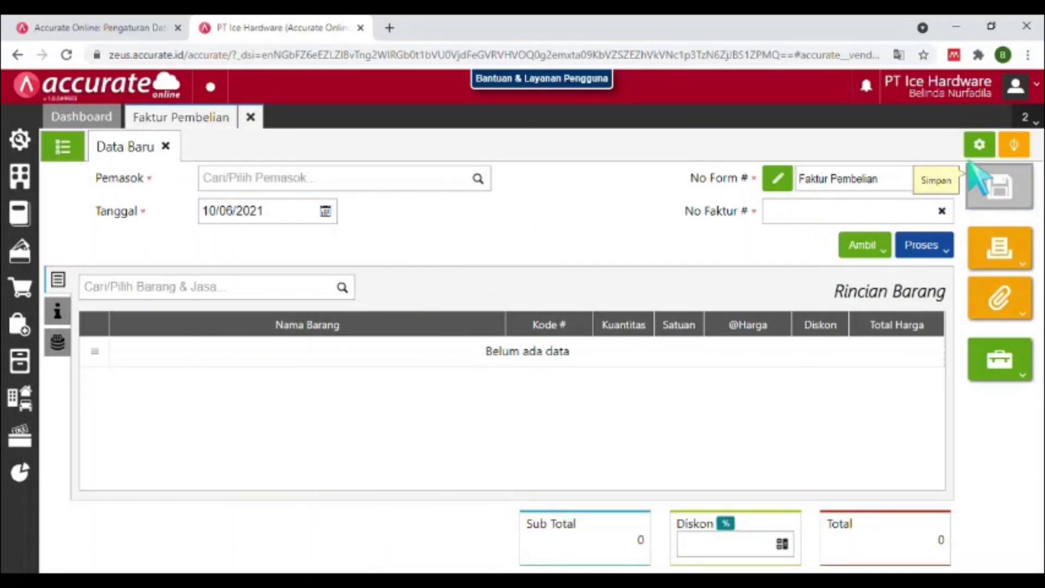
left_click(252, 119)
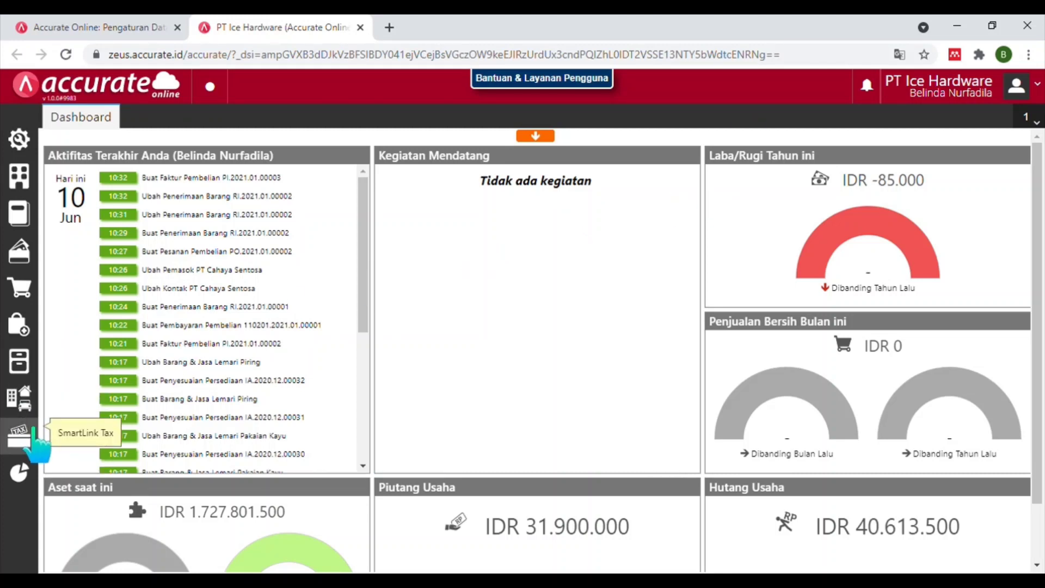
Open the SmartLink Tax tools from the sidebar.
left_click(34, 435)
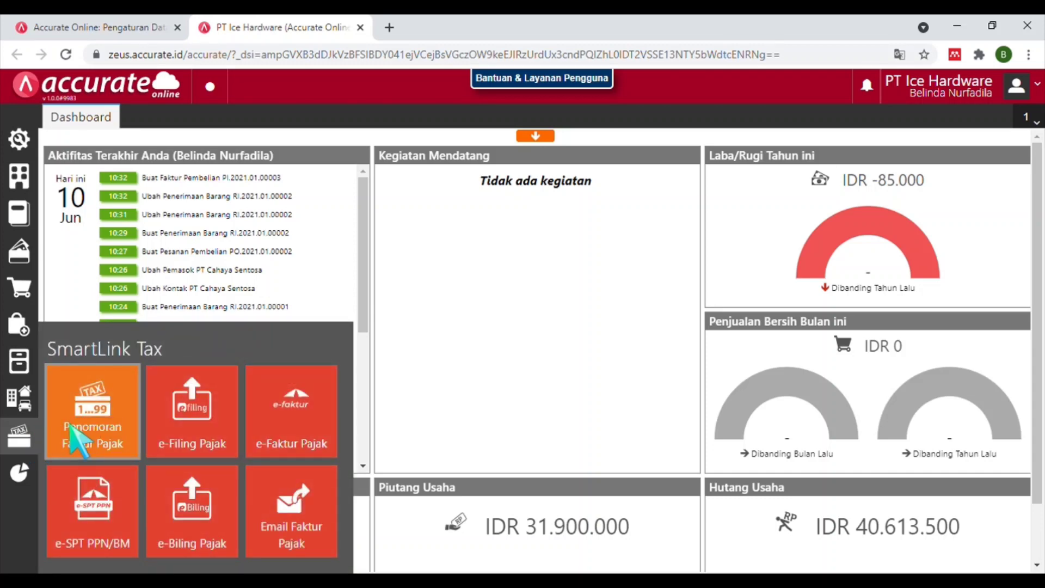
Save the Utama tax invoice range 820-17.13579000 to 820-17.13579100, then close the numbering form.
left_click(108, 441)
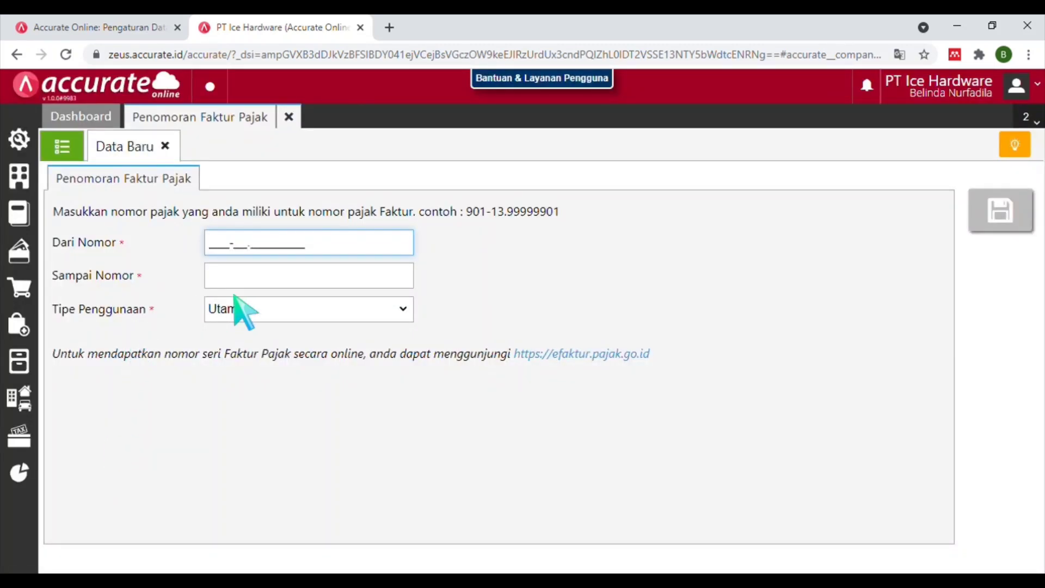
type("820-17.13579000")
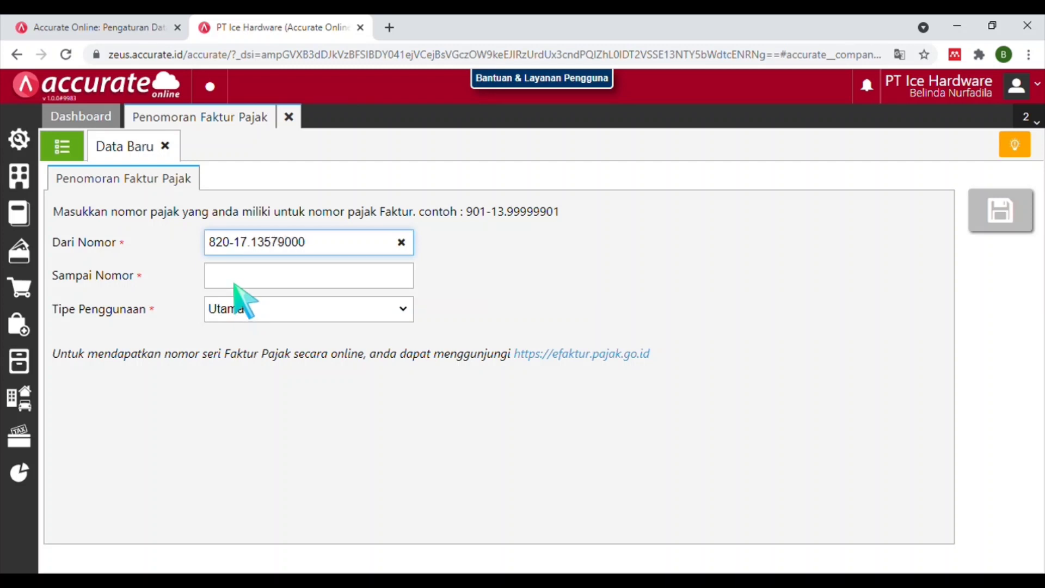
left_click(235, 284)
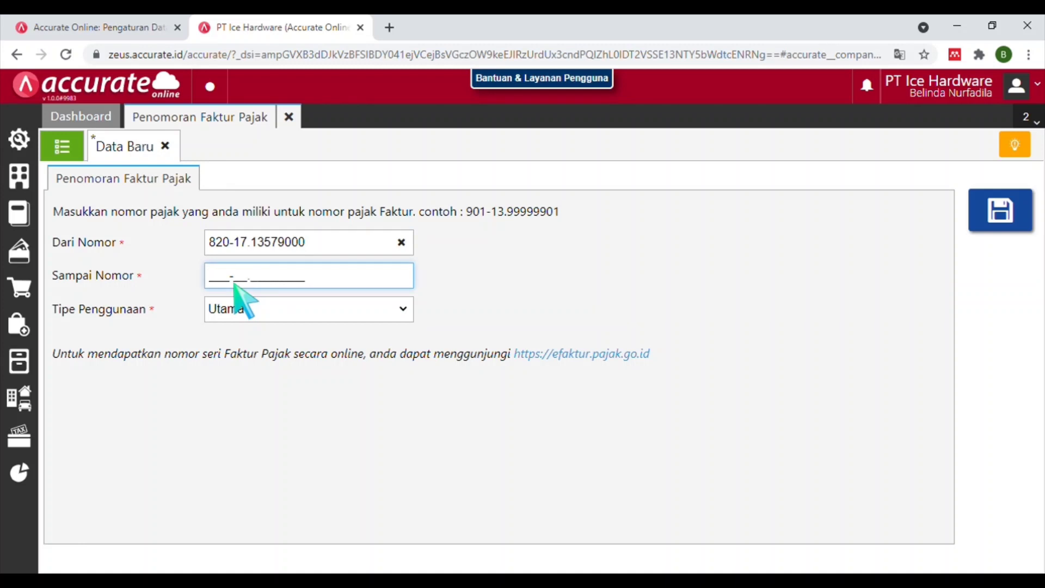
type("820-17.135")
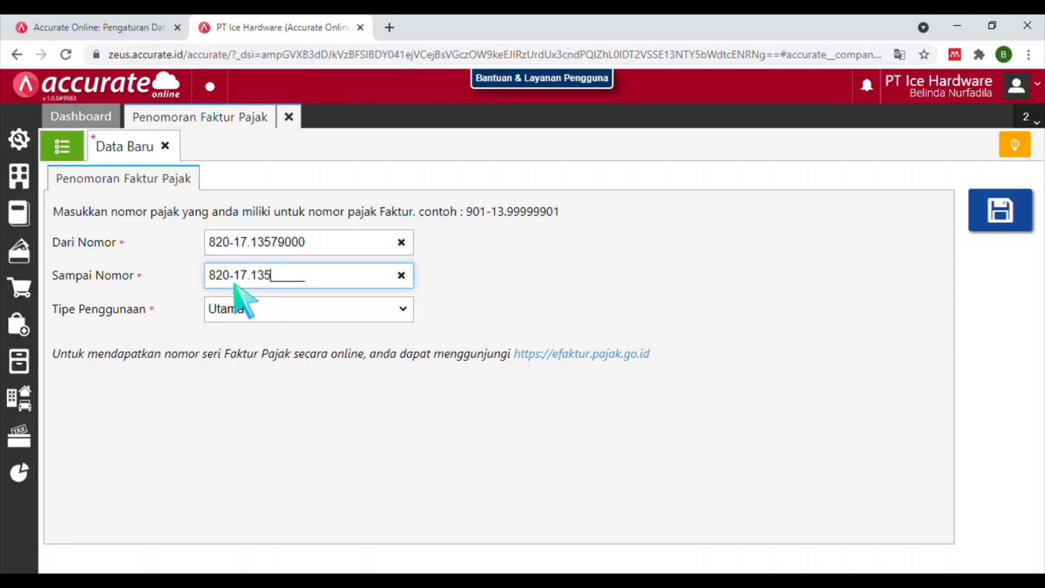
type("79100")
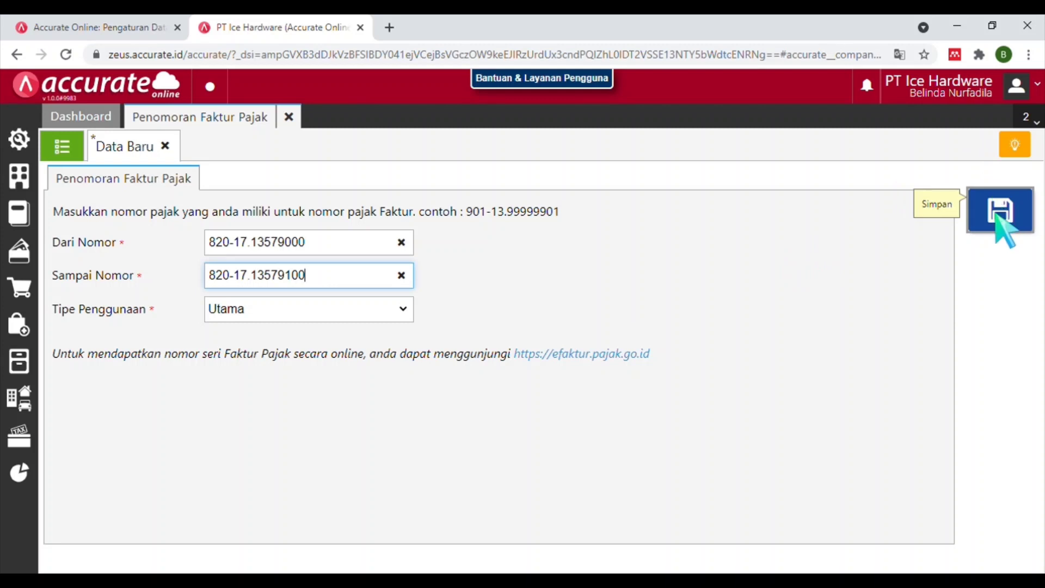
left_click(1002, 220)
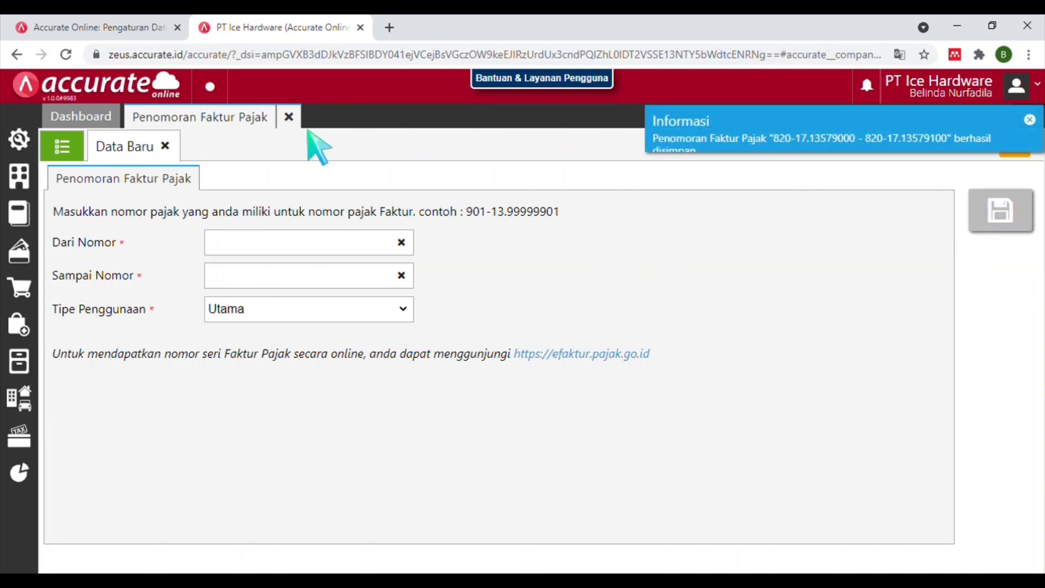
left_click(304, 120)
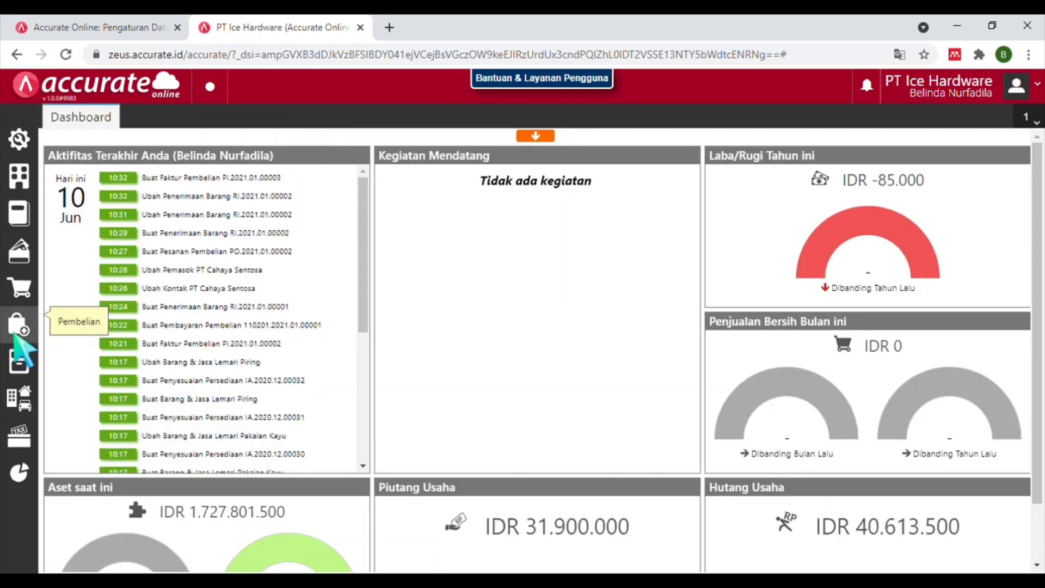
Start a new sales quotation for CV Golden Utama dated 06/01/2021.
left_click(16, 291)
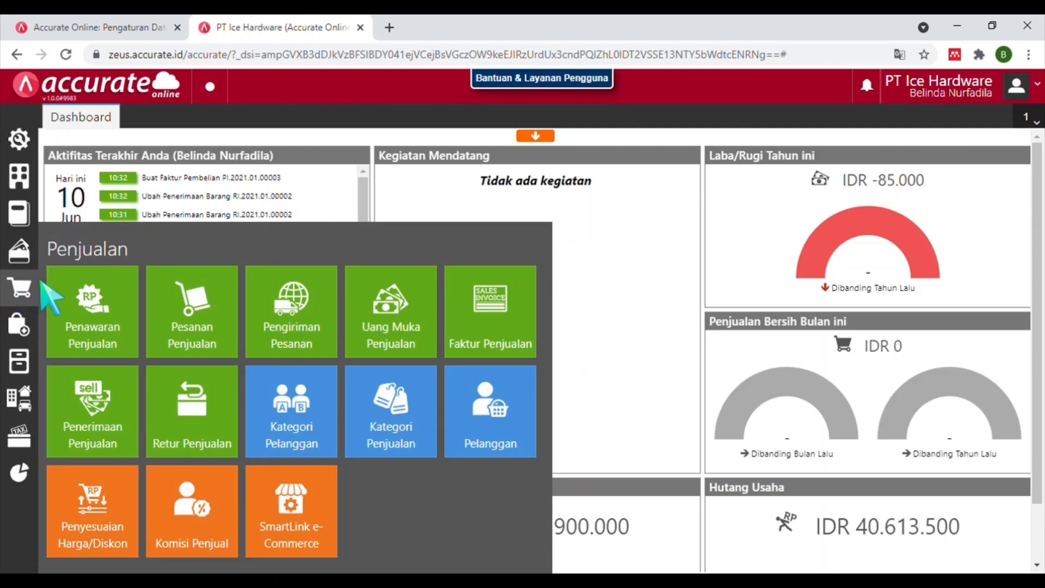
left_click(90, 326)
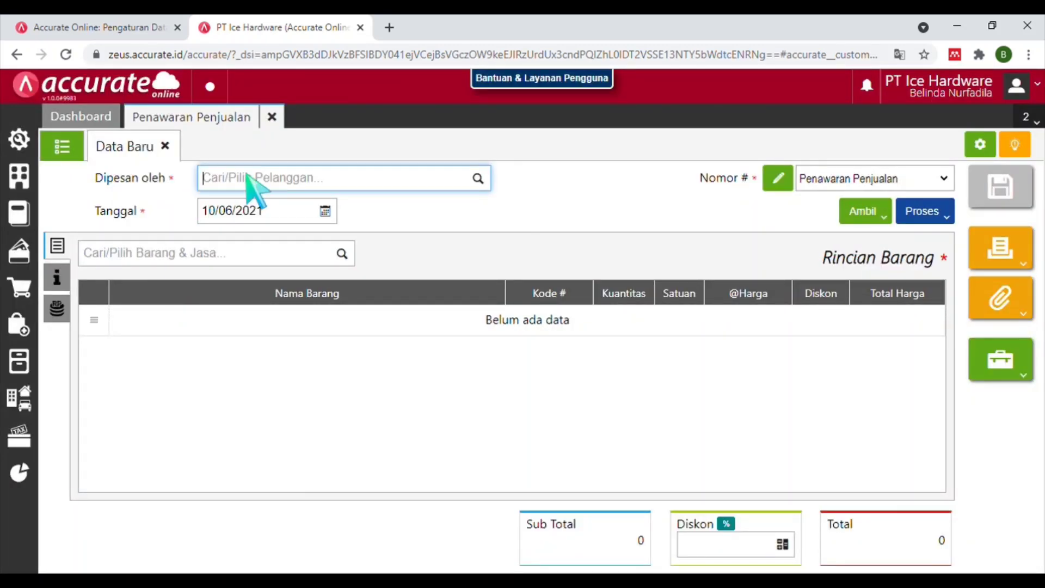
type("CV Go")
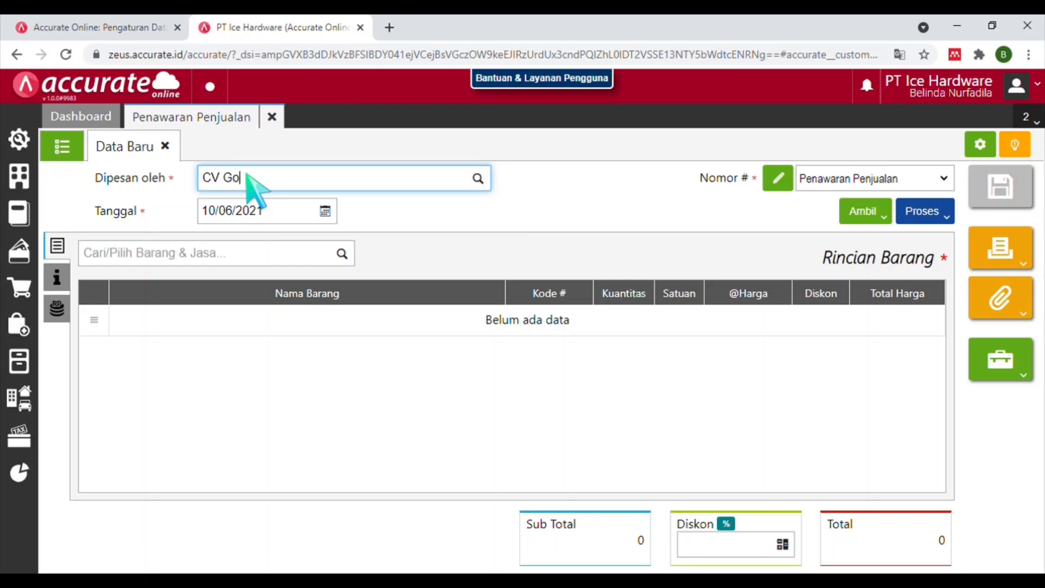
type("lden")
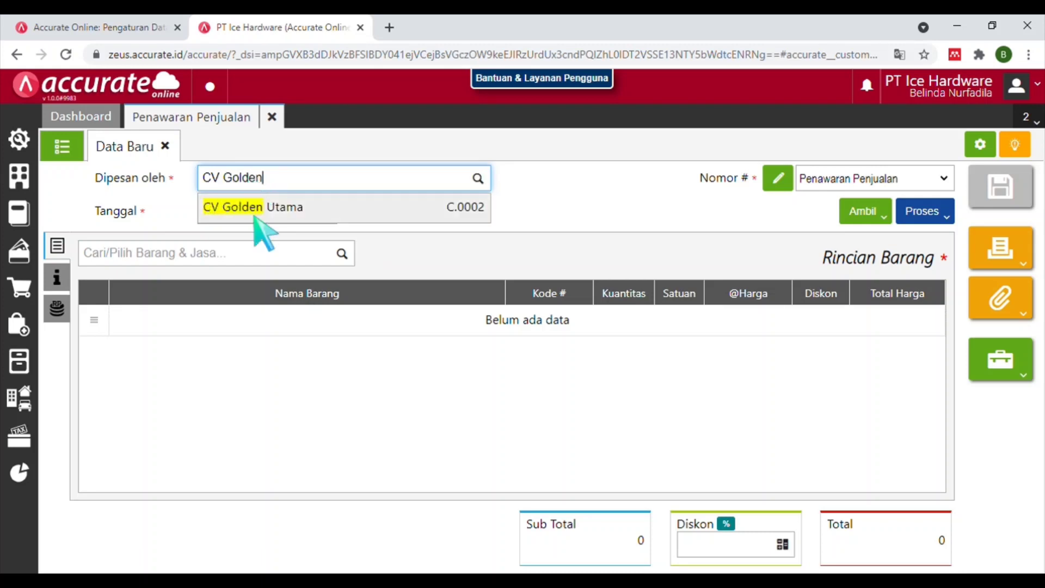
left_click(254, 218)
left_click(261, 218)
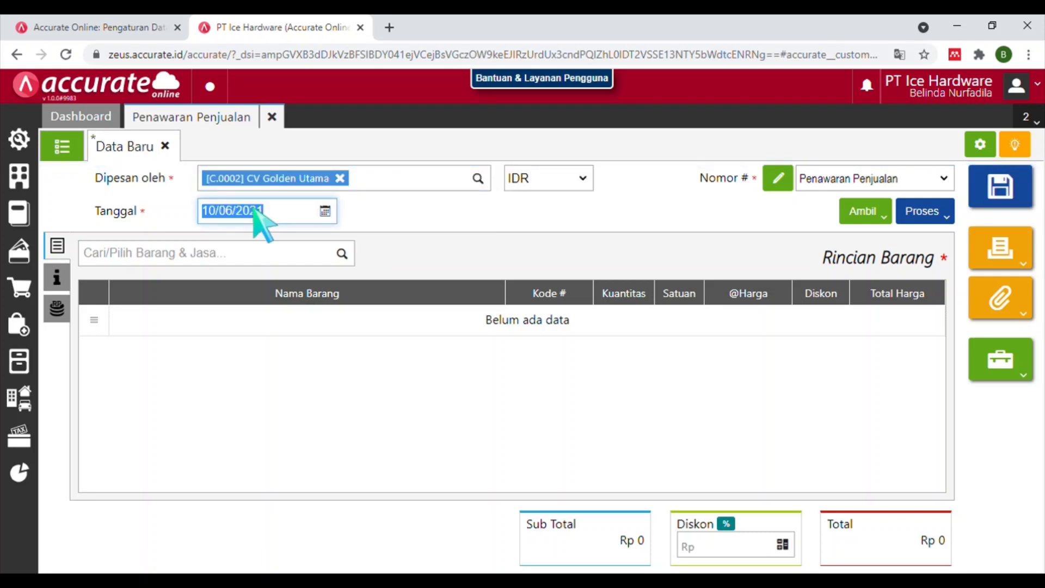
type("06/01/202")
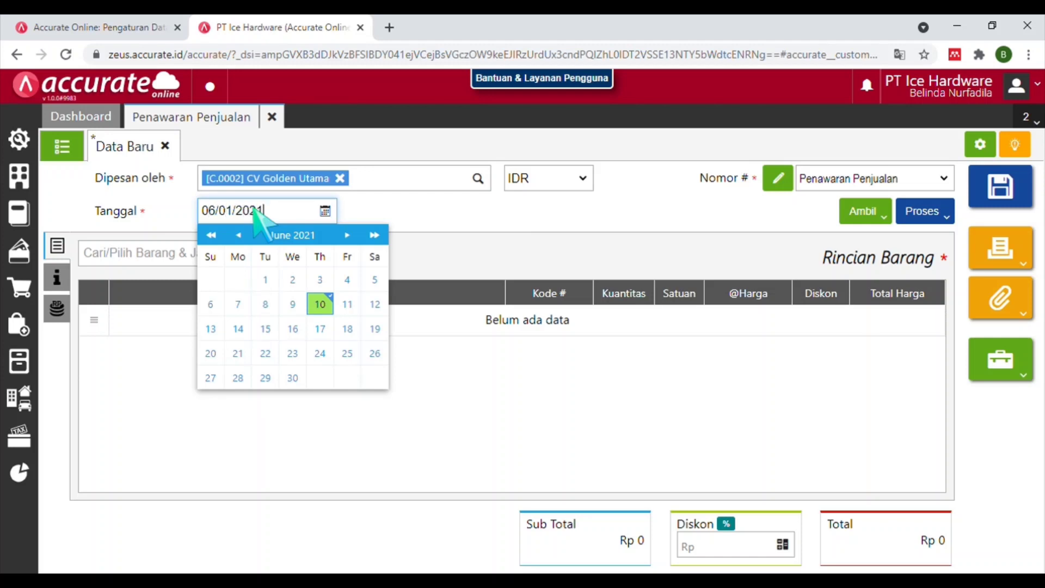
type("1")
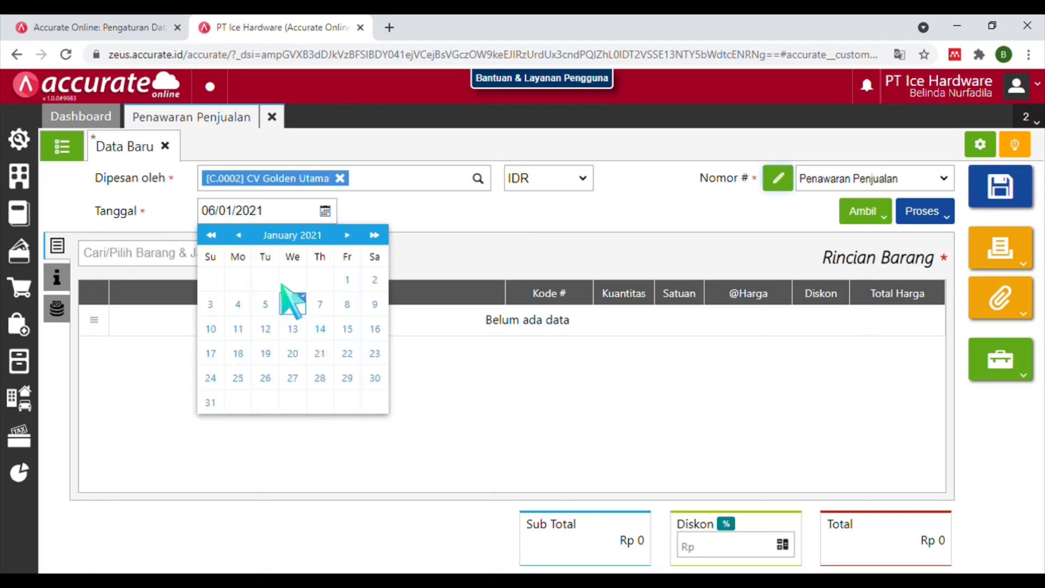
left_click(294, 304)
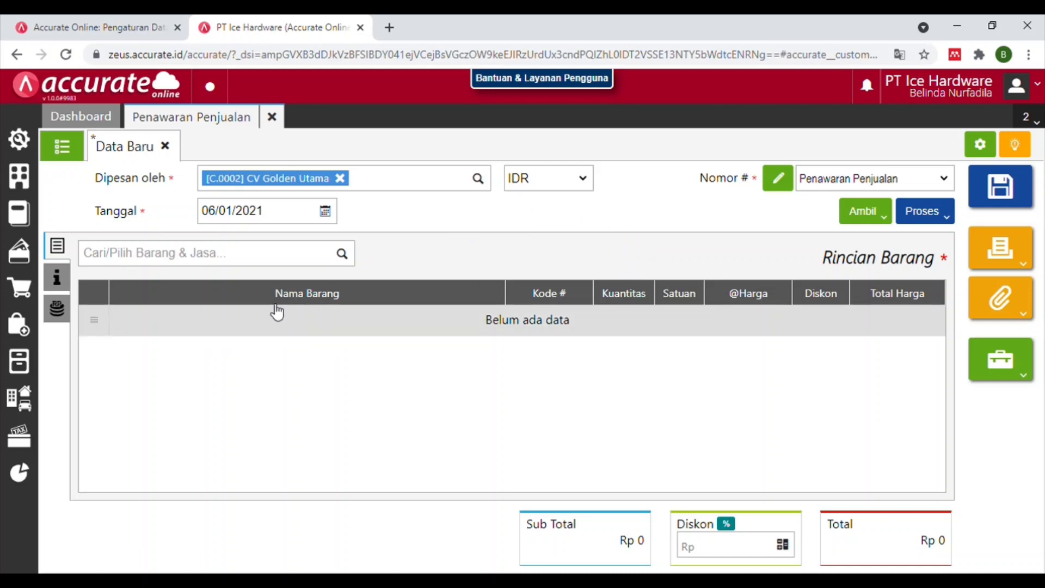
Add 8 Kursi Teras to the quotation.
left_click(260, 255)
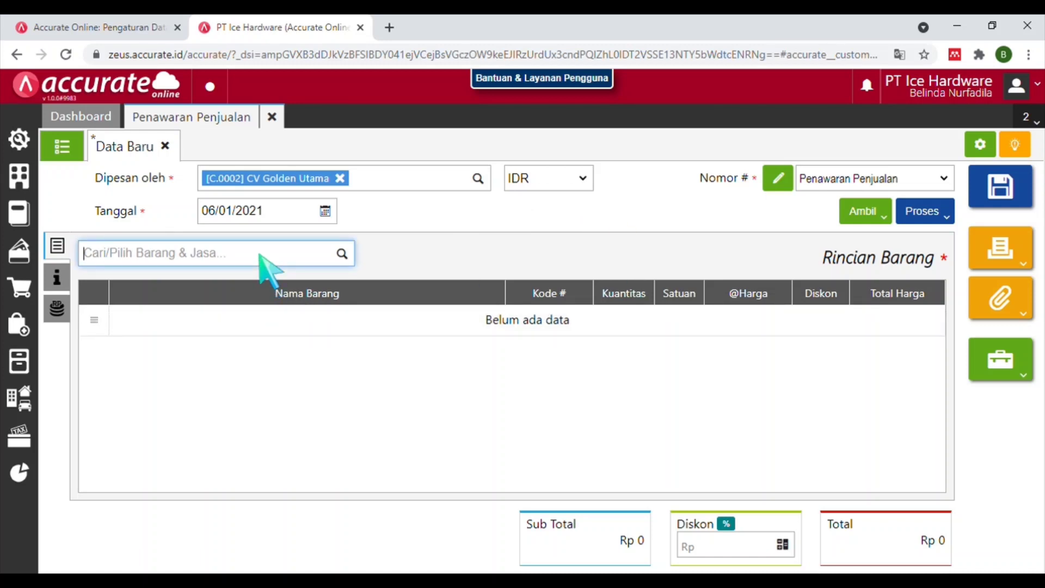
type("kue")
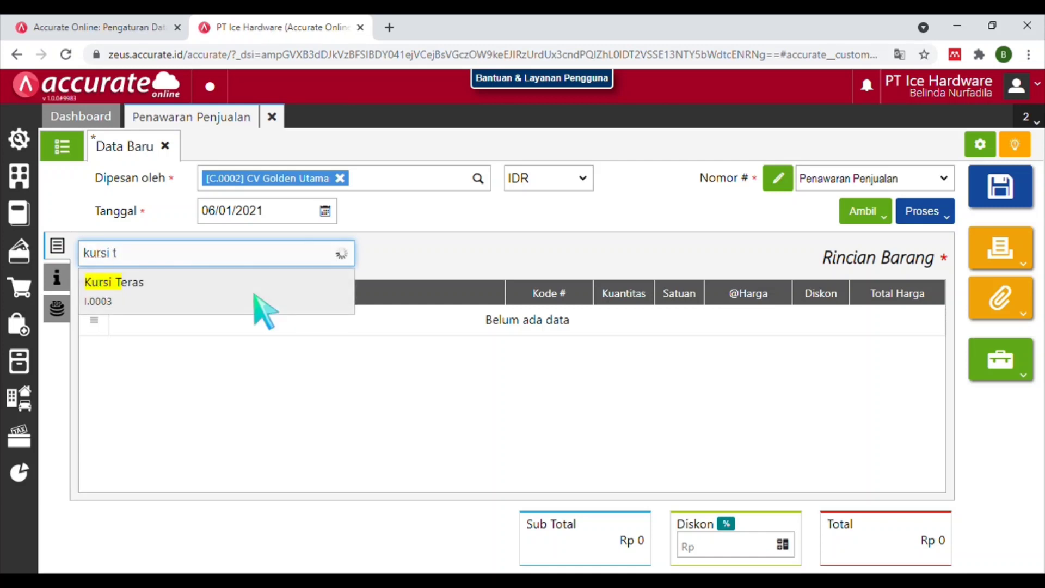
left_click(254, 294)
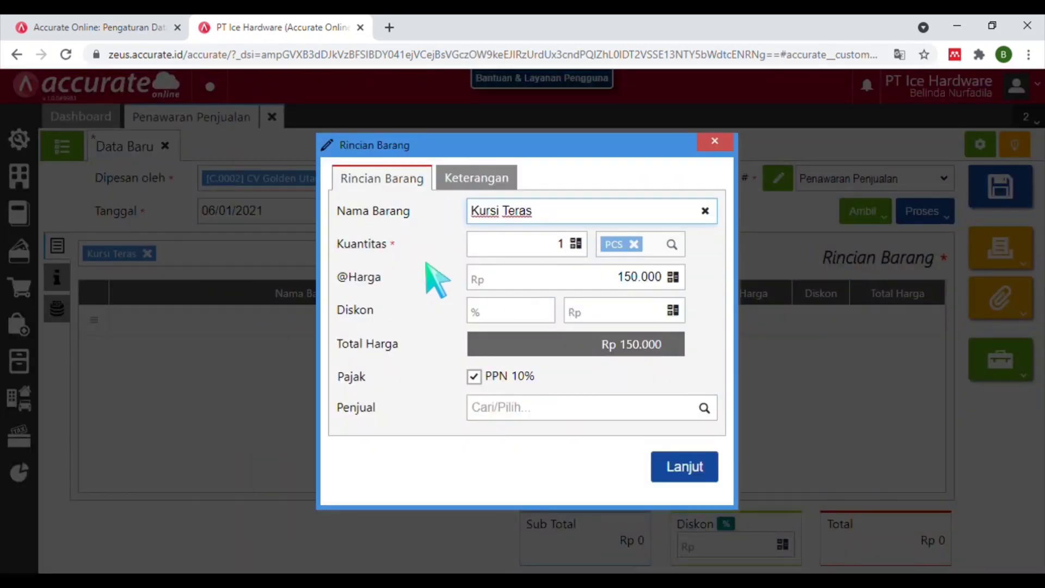
left_click(585, 246)
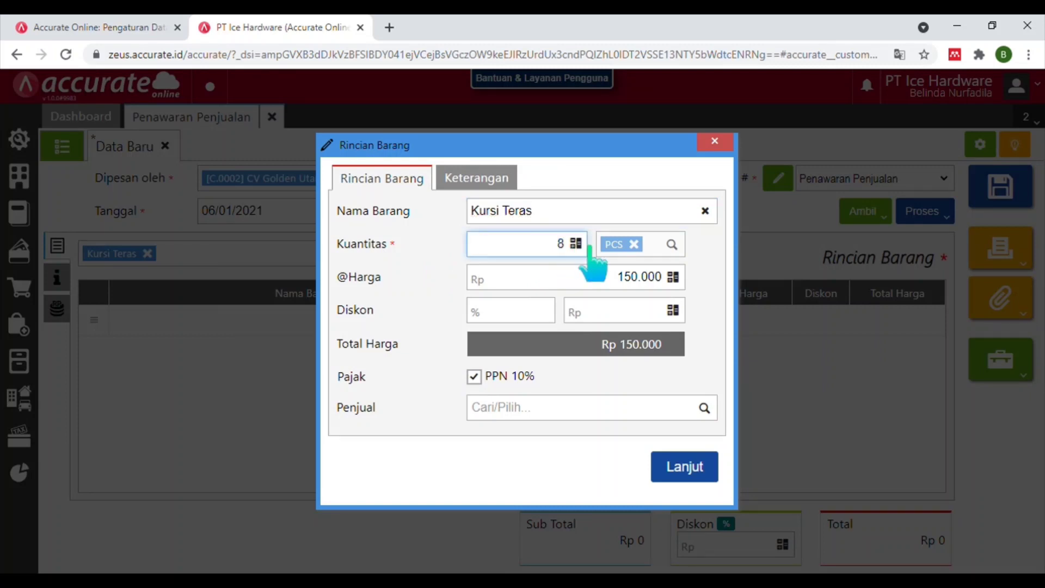
type("8")
key("Tab")
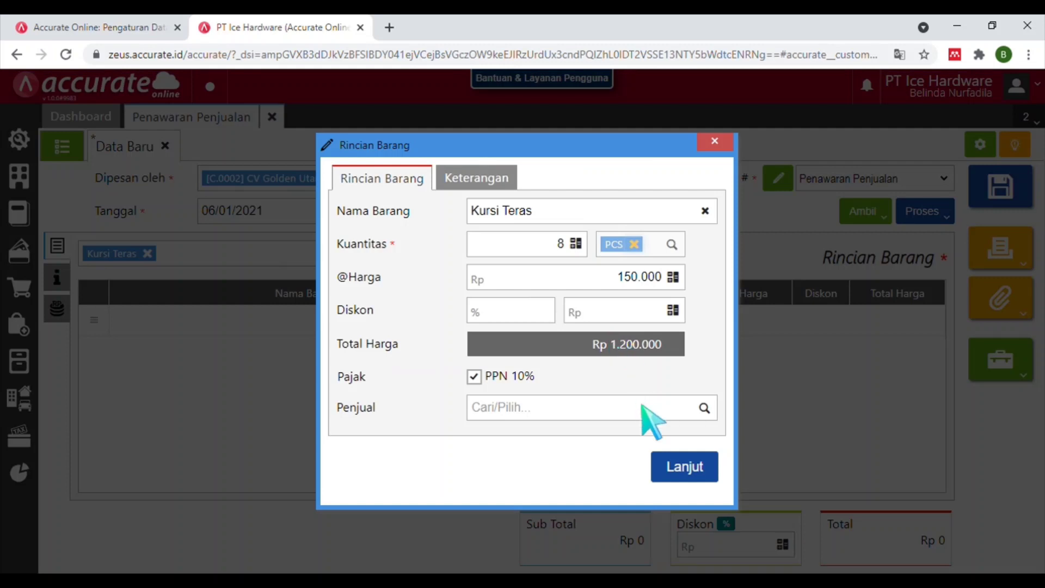
left_click(678, 479)
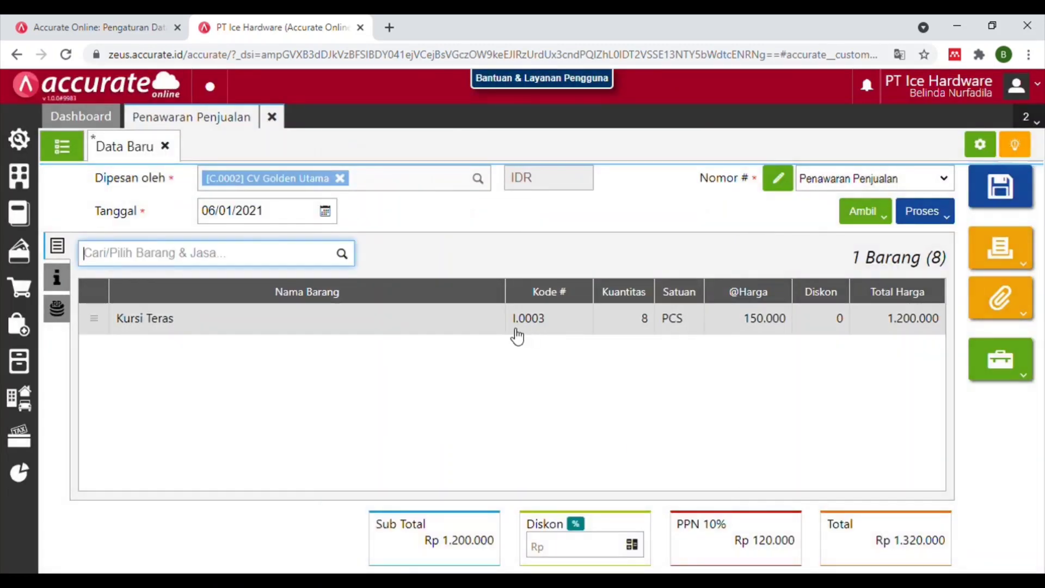
Add 10 Meja Teras and save quotation SQ.2021.01.00001.
type("mej")
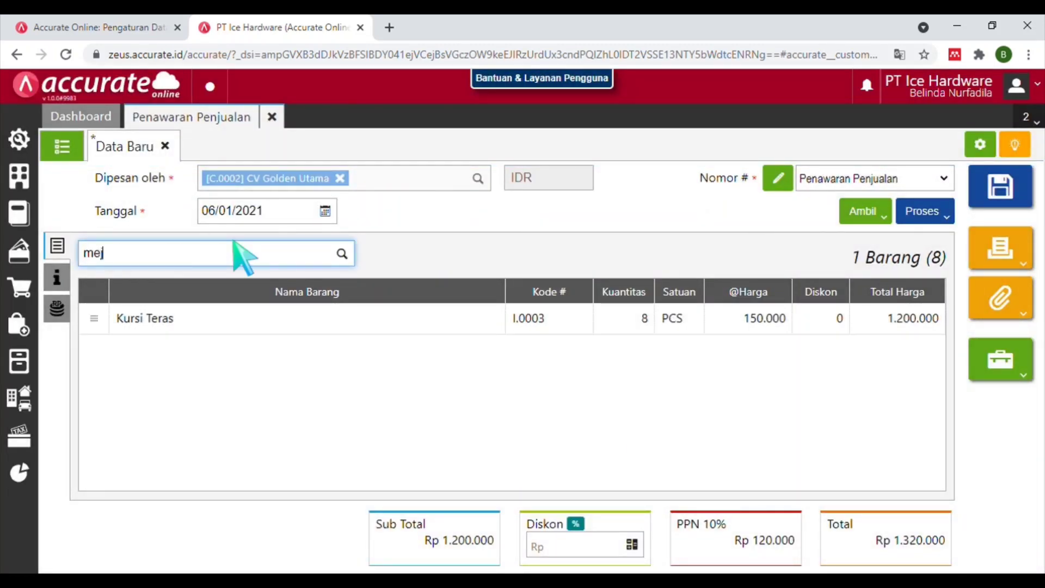
type("a t")
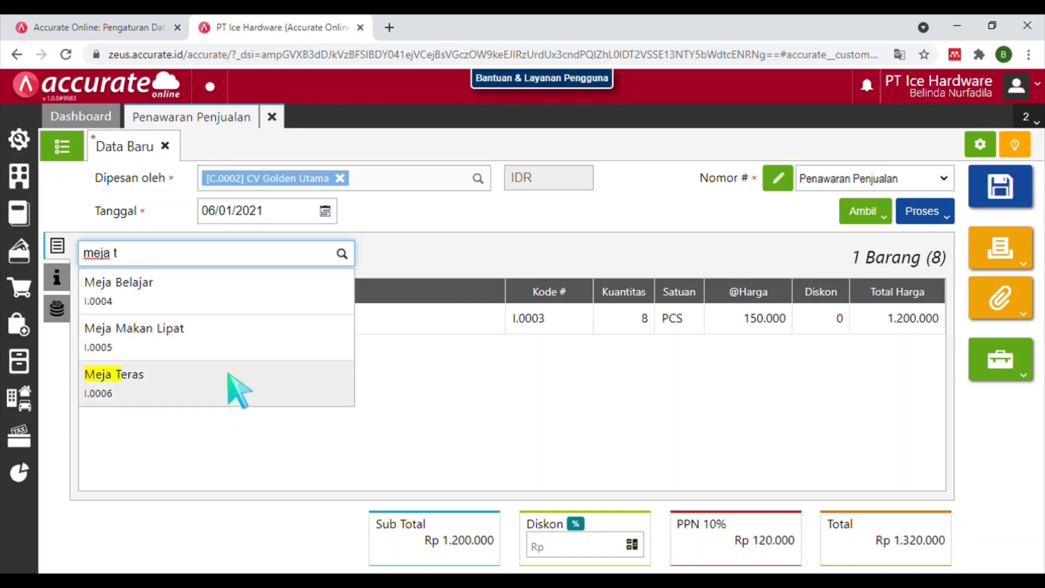
left_click(240, 389)
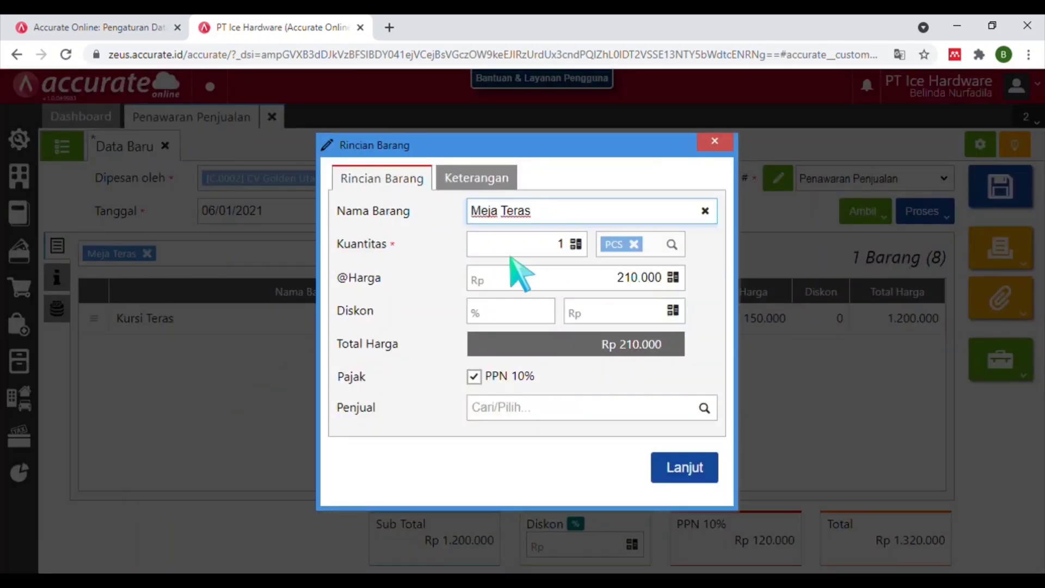
left_click(559, 244)
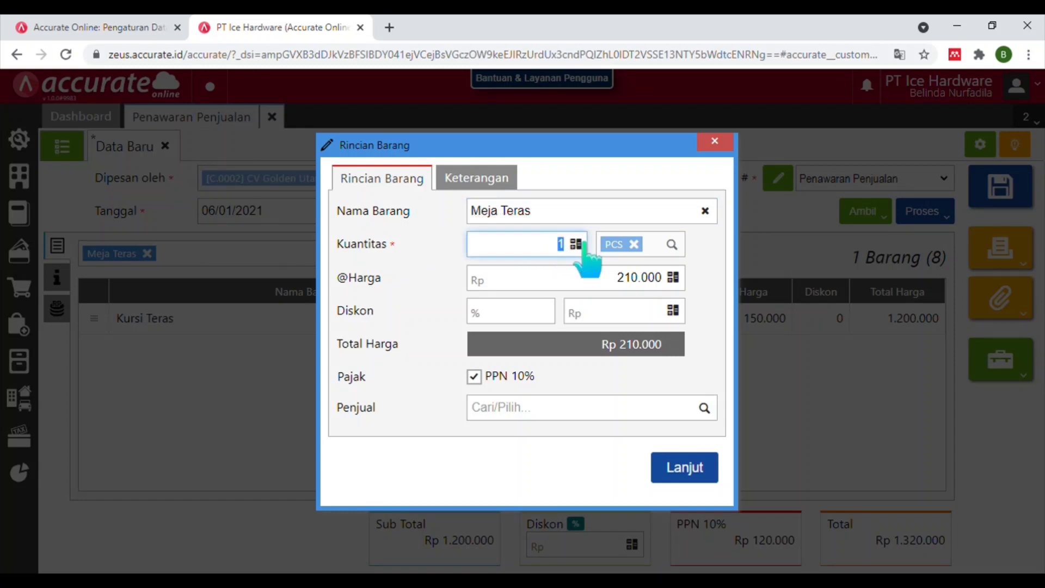
type("10")
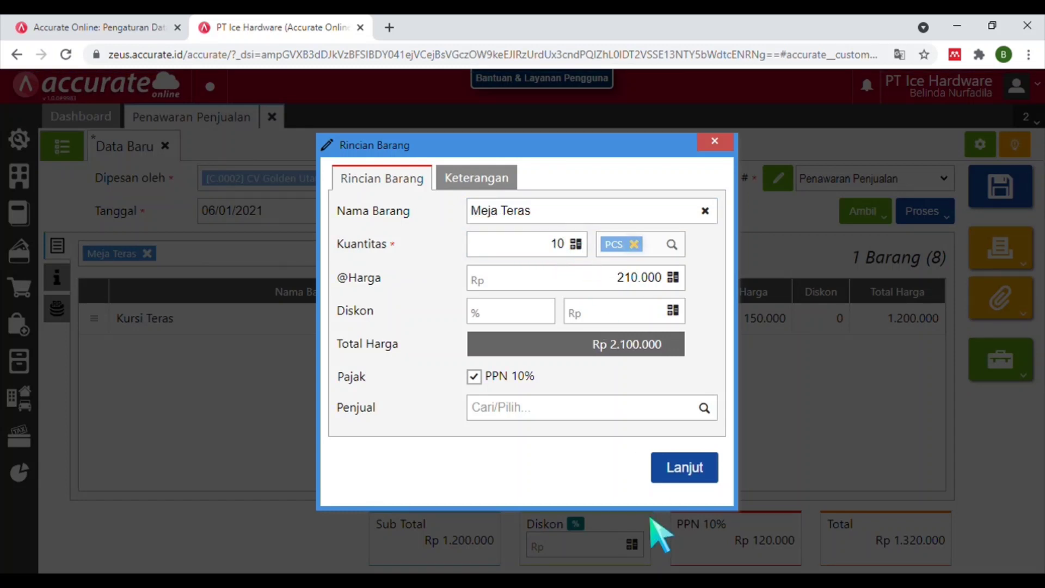
left_click(684, 467)
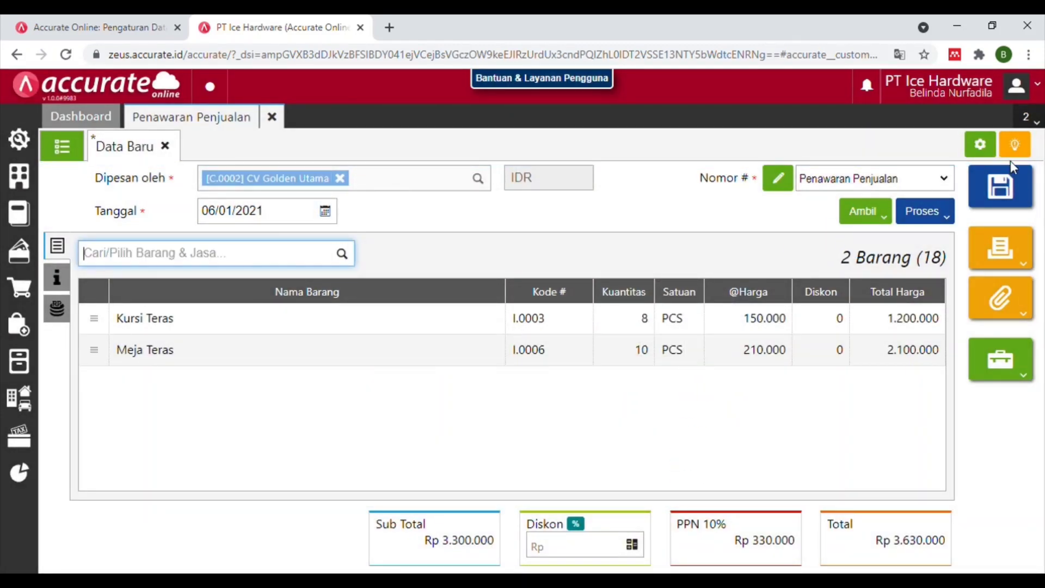
left_click(1007, 201)
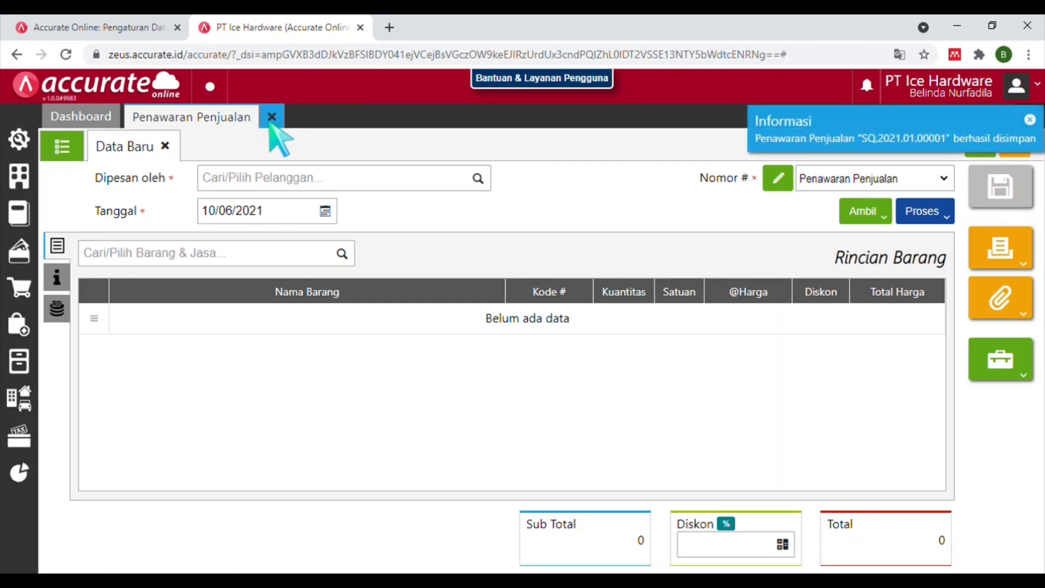
Close the quotation and start a new sales order for CV Golden Utama.
left_click(272, 117)
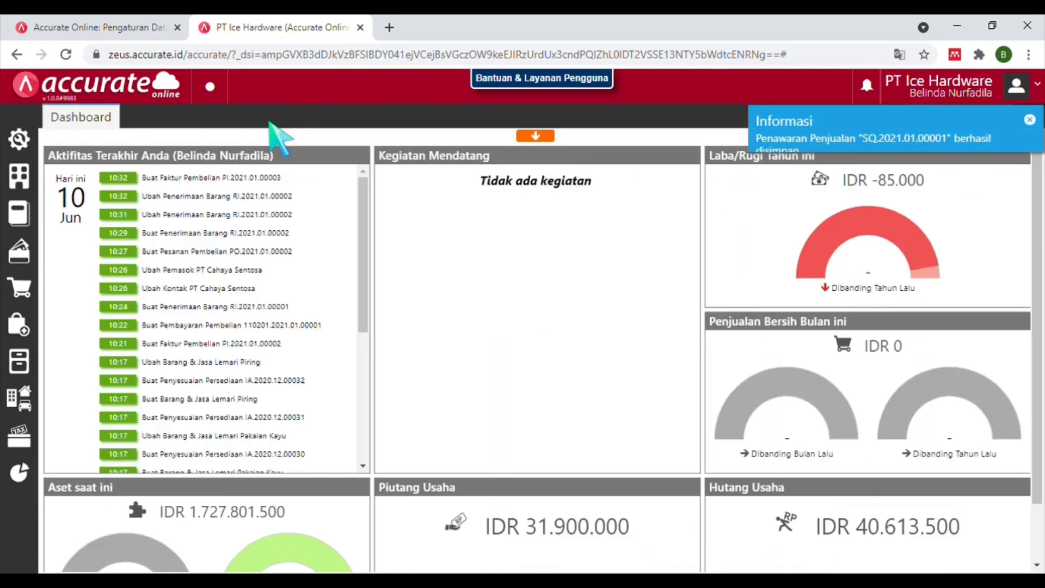
left_click(7, 283)
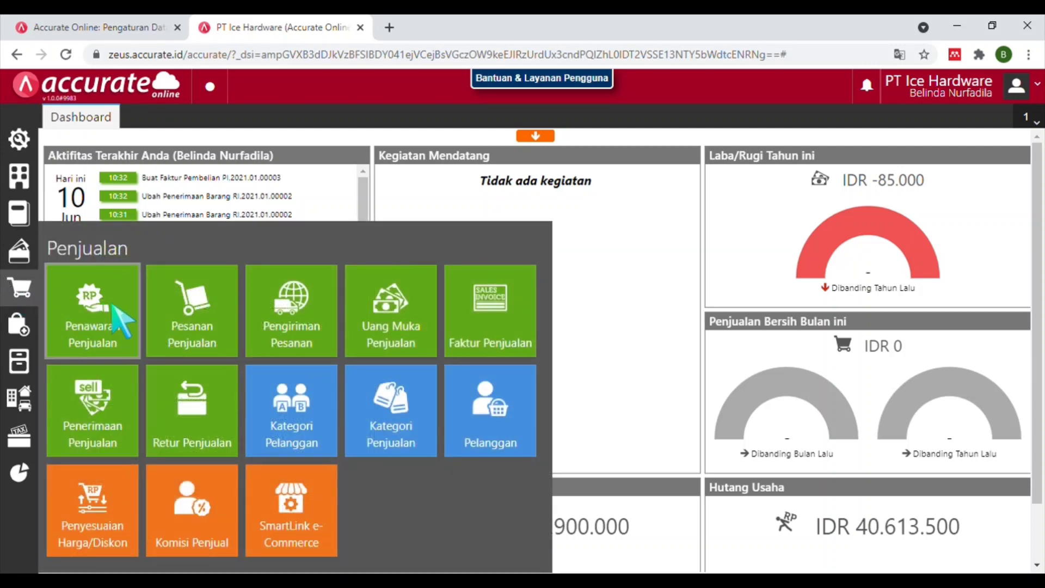
left_click(182, 316)
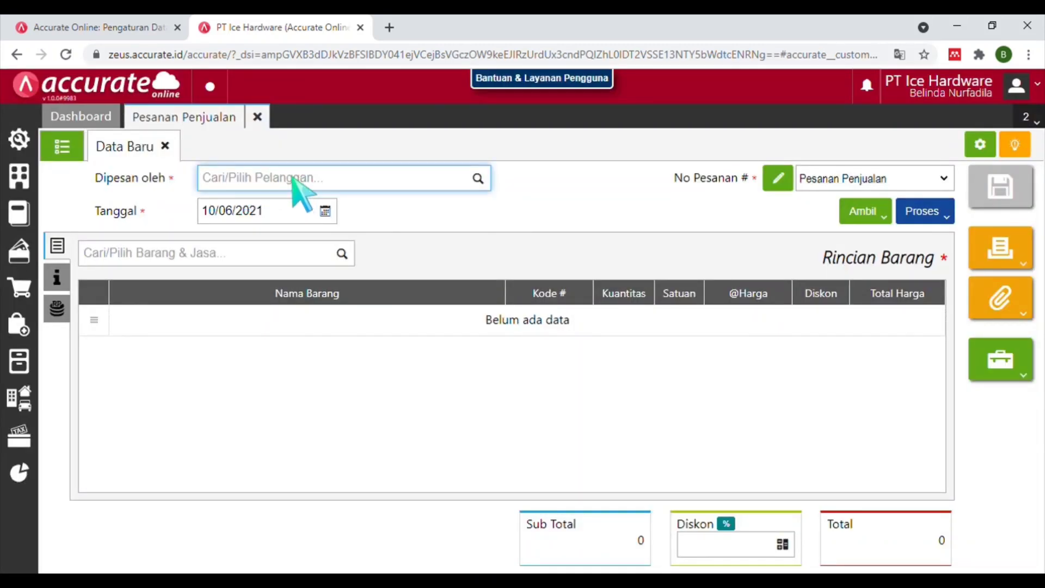
type("cv gol")
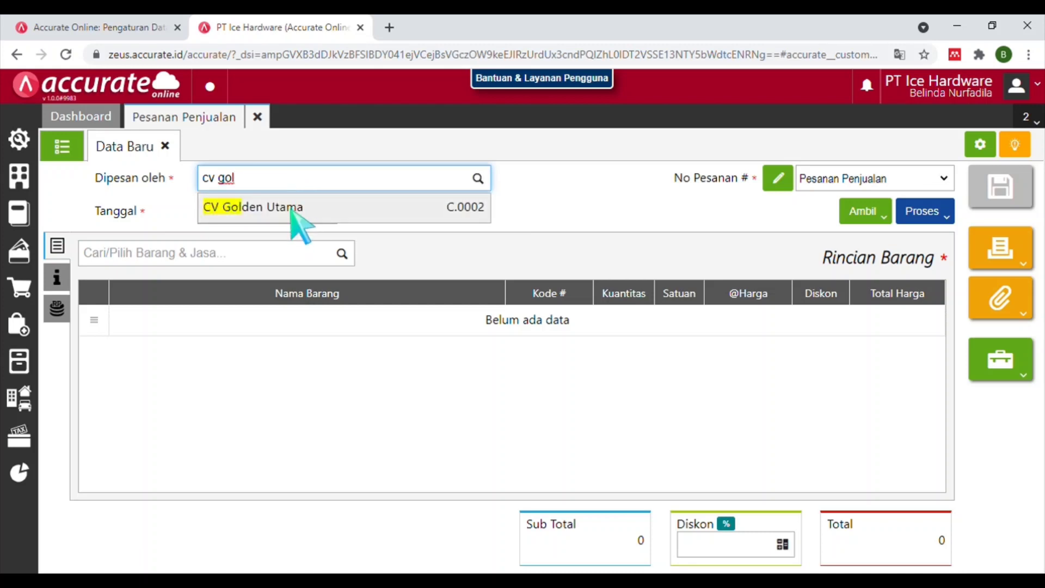
left_click(294, 210)
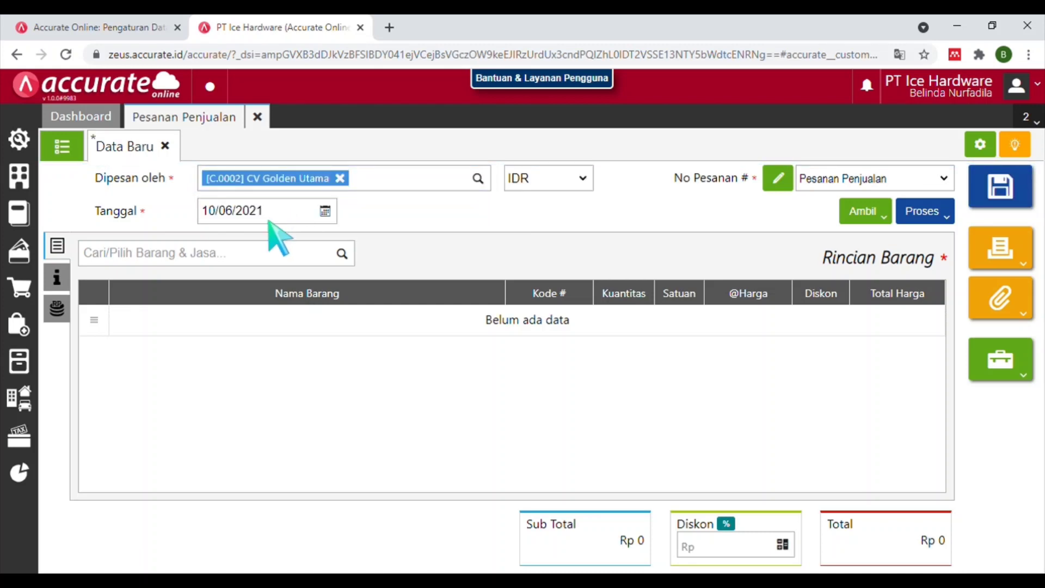
Date the order 08/01/2021 and choose to copy from a sales quotation.
left_click(234, 212)
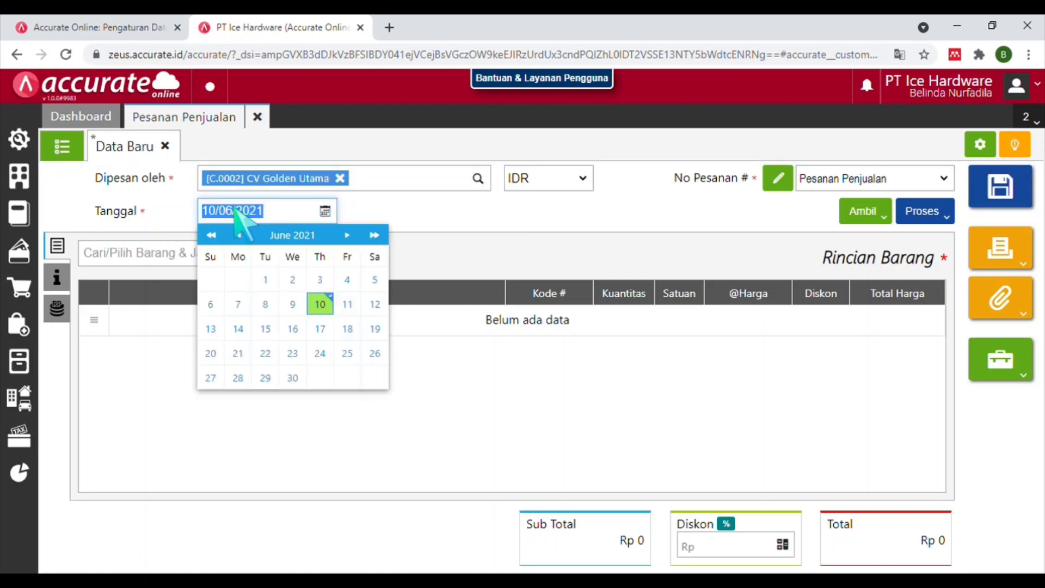
type("08/01/2021")
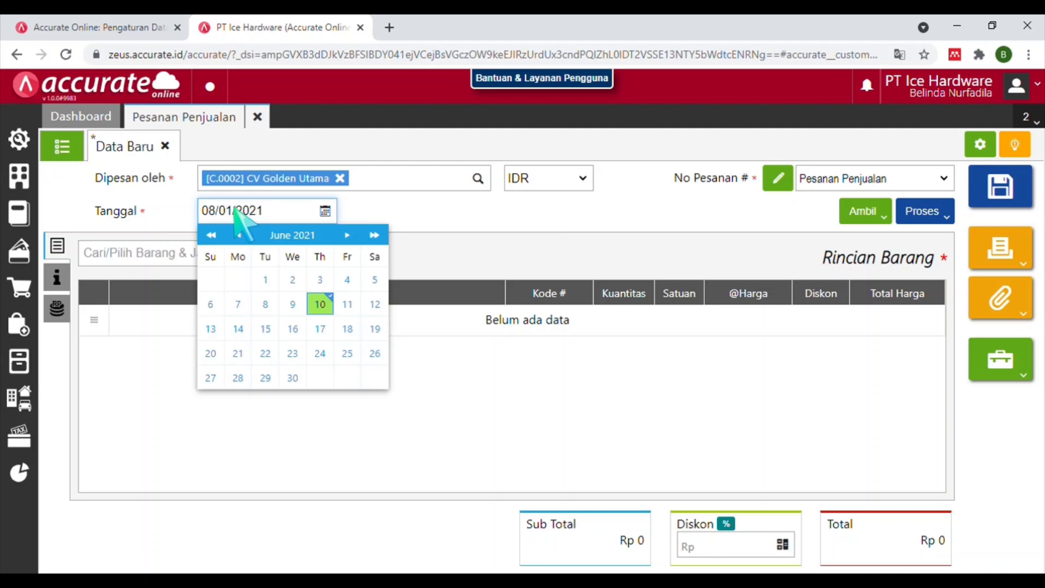
left_click(343, 305)
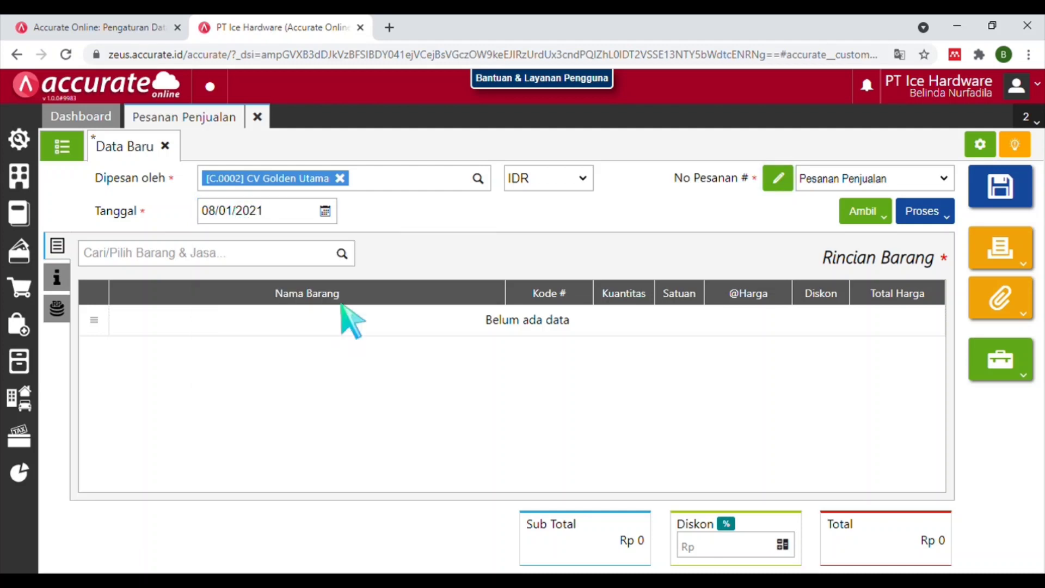
left_click(893, 212)
left_click(873, 238)
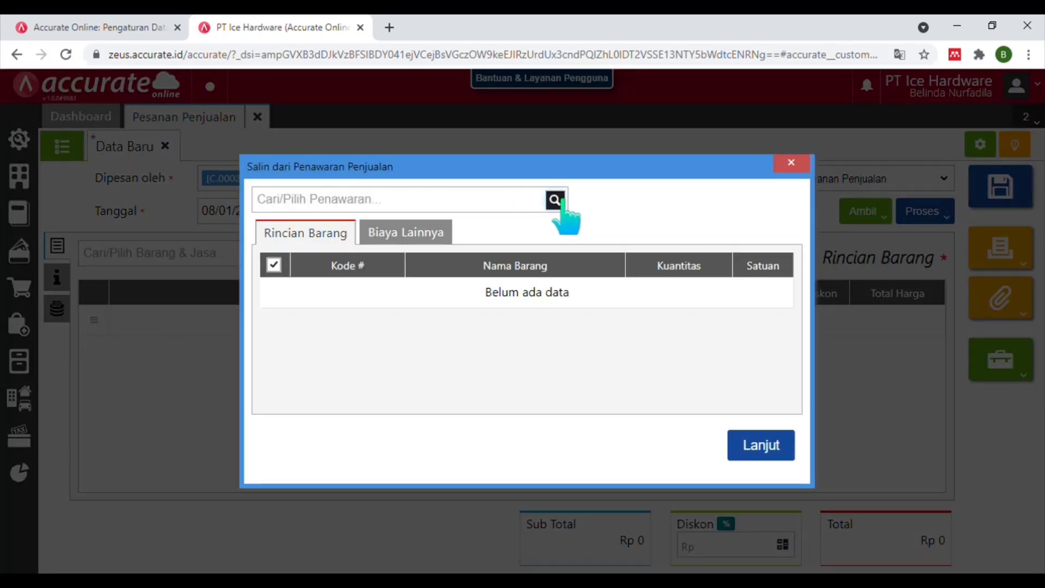
Load the items of quotation SQ.2021.01.00001 into the sales order.
left_click(561, 200)
left_click(479, 245)
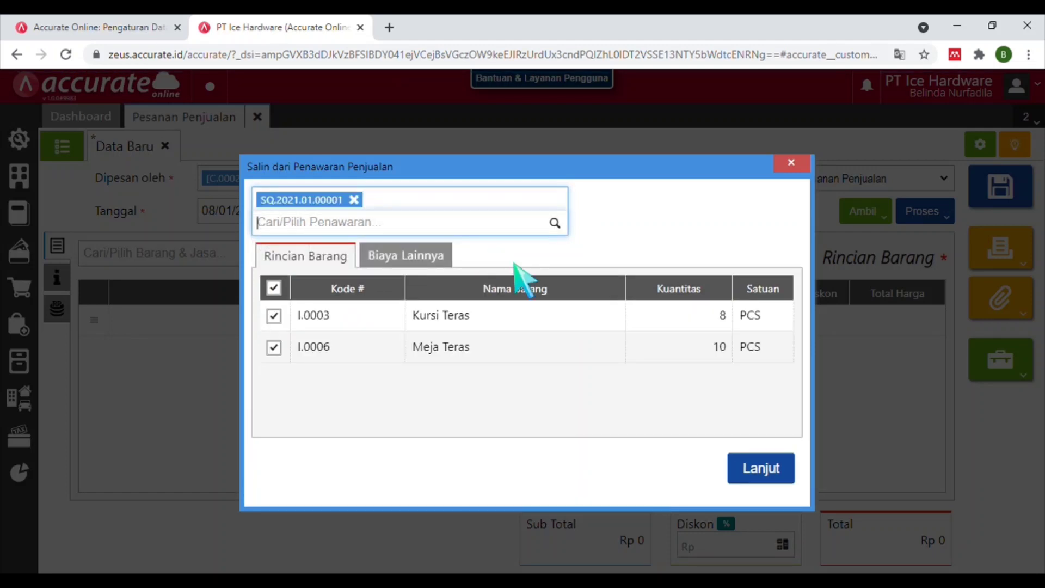
left_click(760, 472)
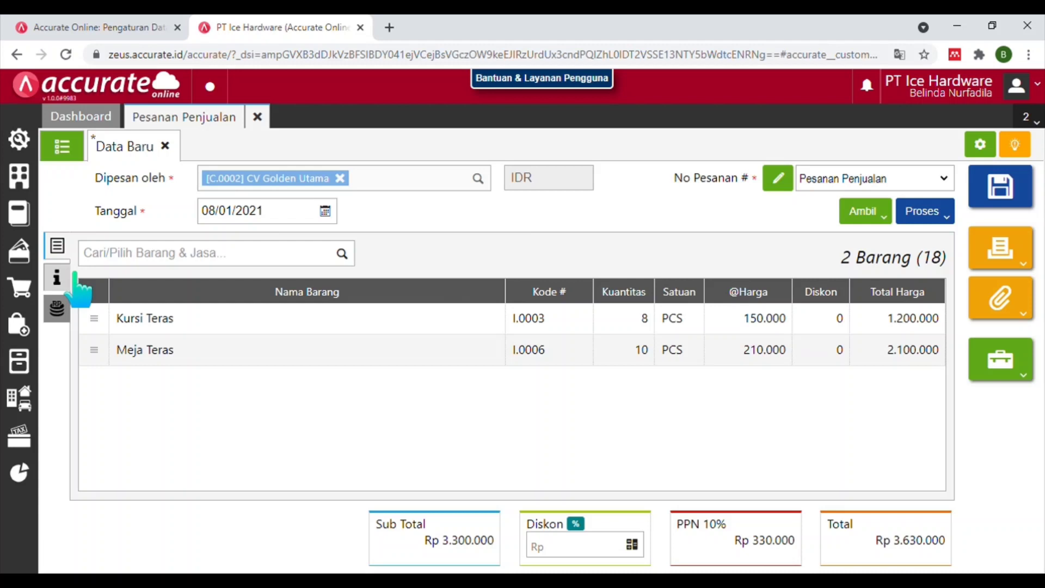
In the order's additional info, enter PO number 0102 and delivery date 09/01/2021.
left_click(74, 275)
left_click(258, 390)
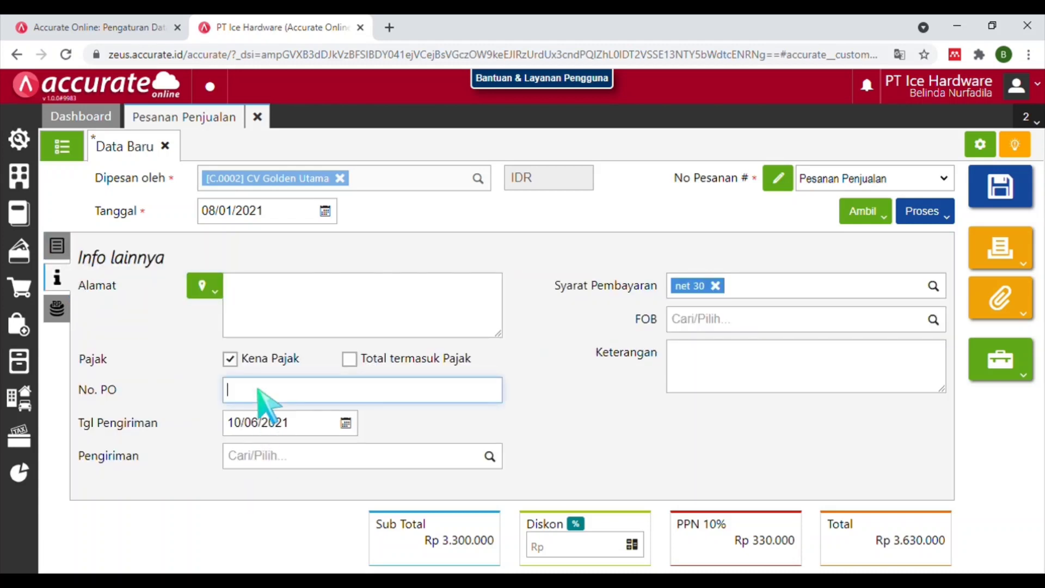
type("0102")
left_click(299, 425)
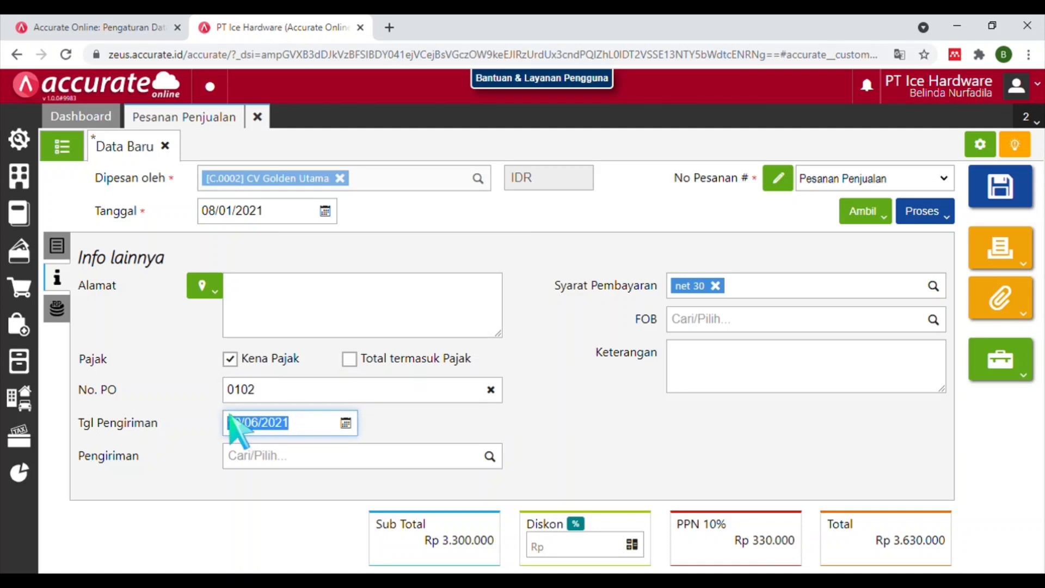
type("08/01/2021")
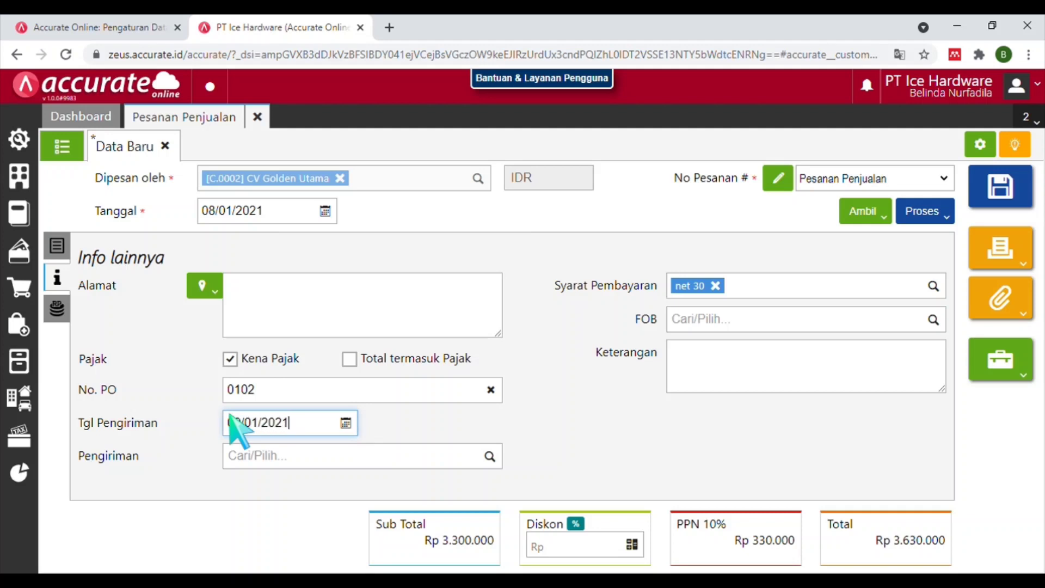
key("Tab")
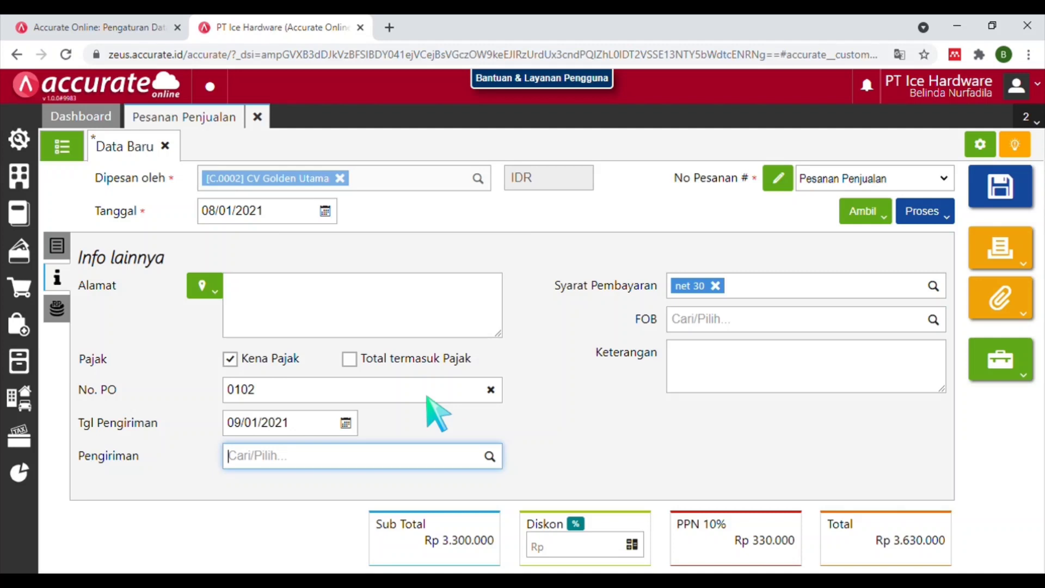
Create a down-payment invoice from the sales order, dated 08/01/2021.
left_click(933, 210)
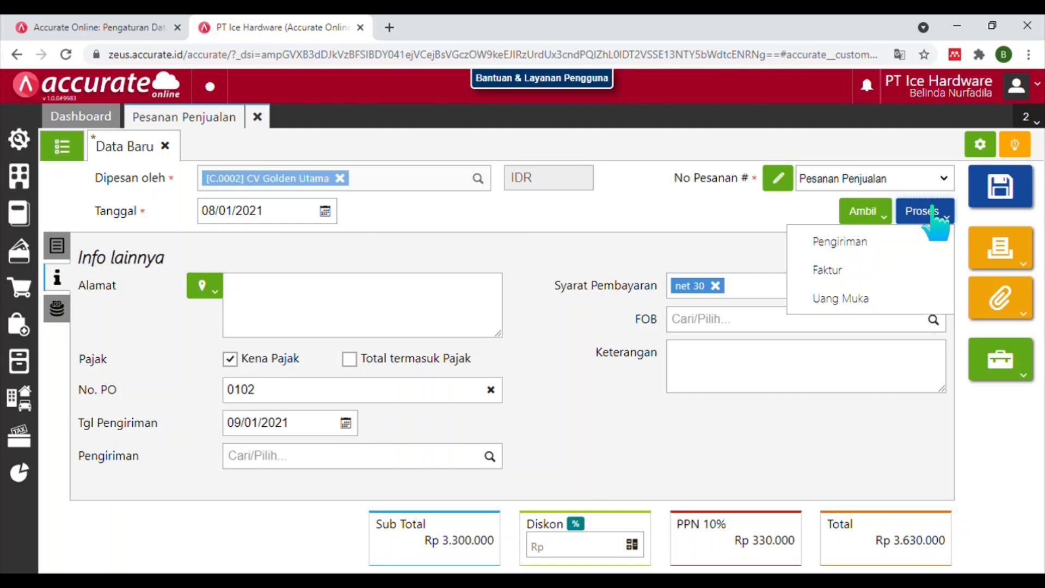
left_click(849, 298)
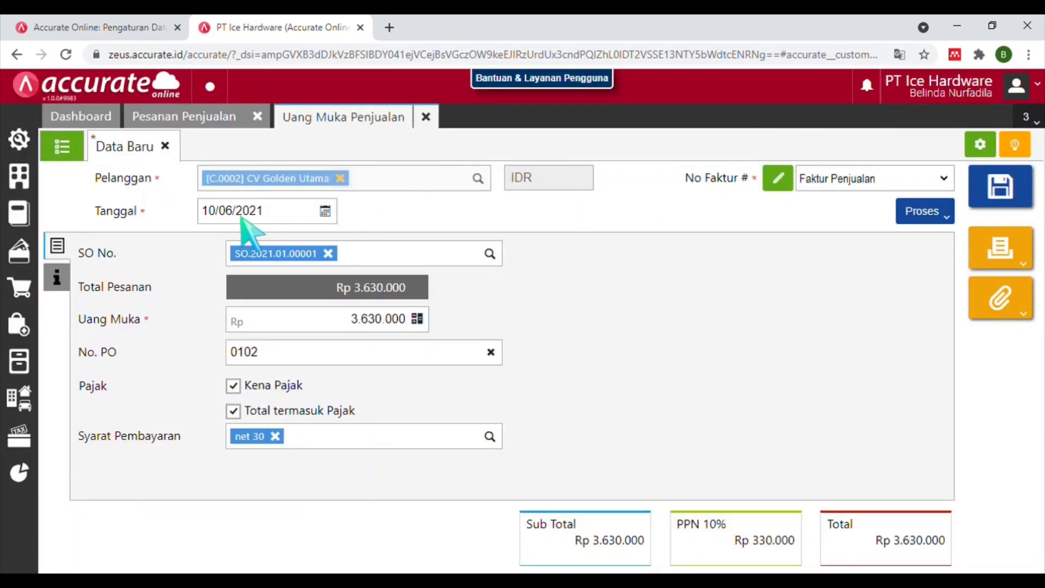
left_click(199, 210)
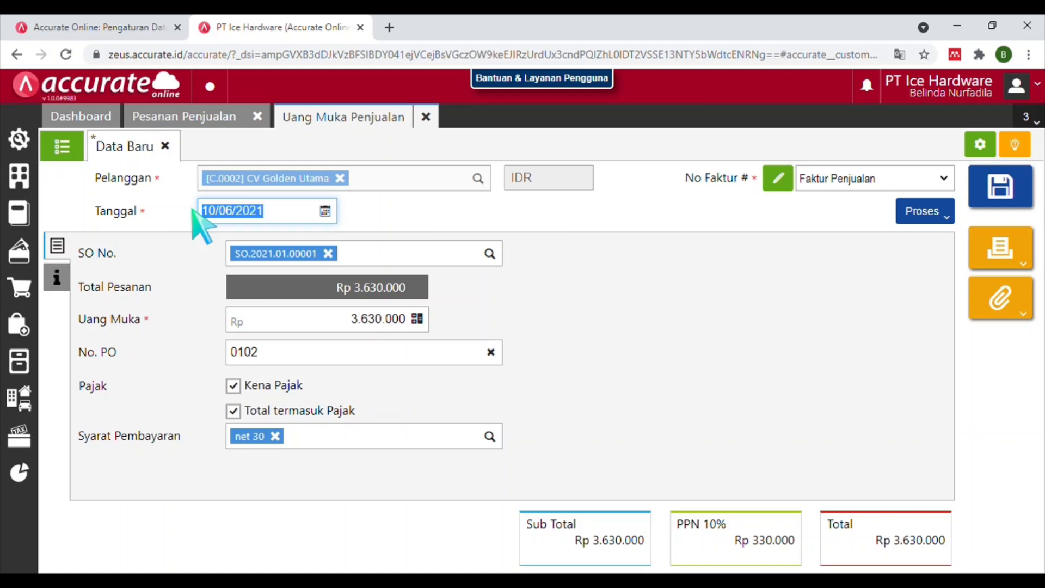
type("08/01/202")
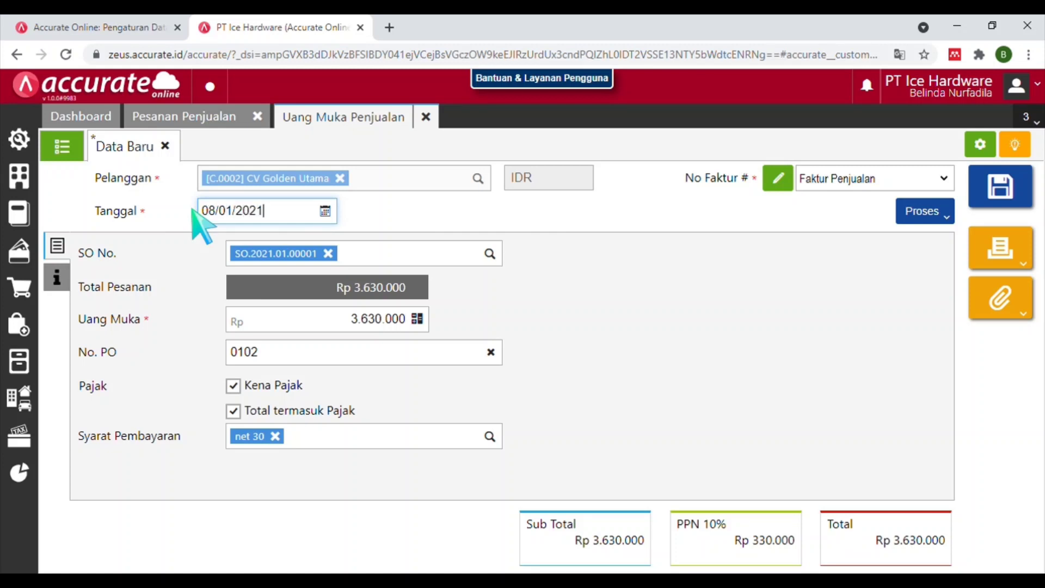
key("Tab")
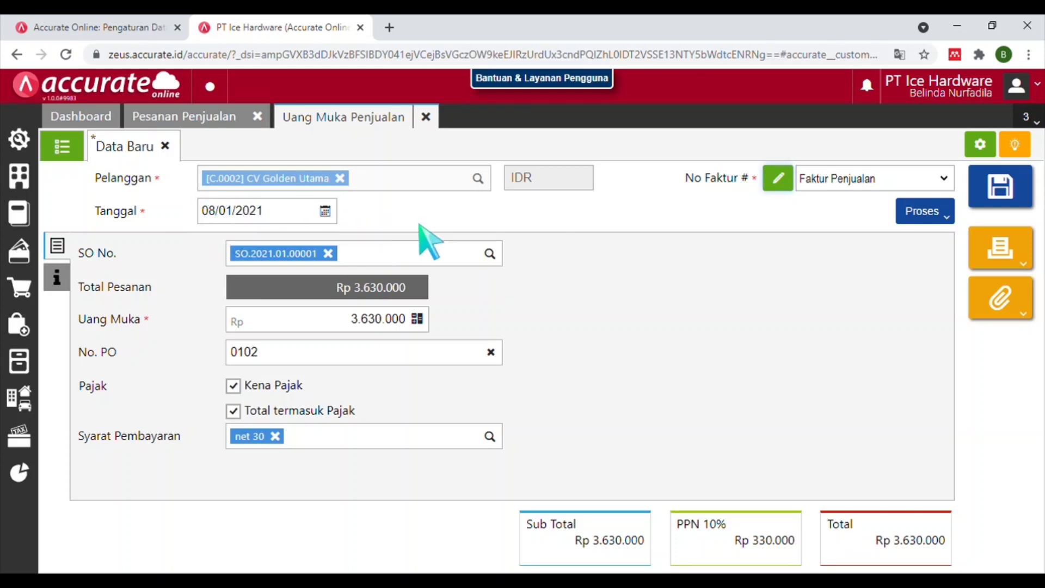
Set the down payment amount to Rp 1.500.000.
double_click(348, 325)
type("1")
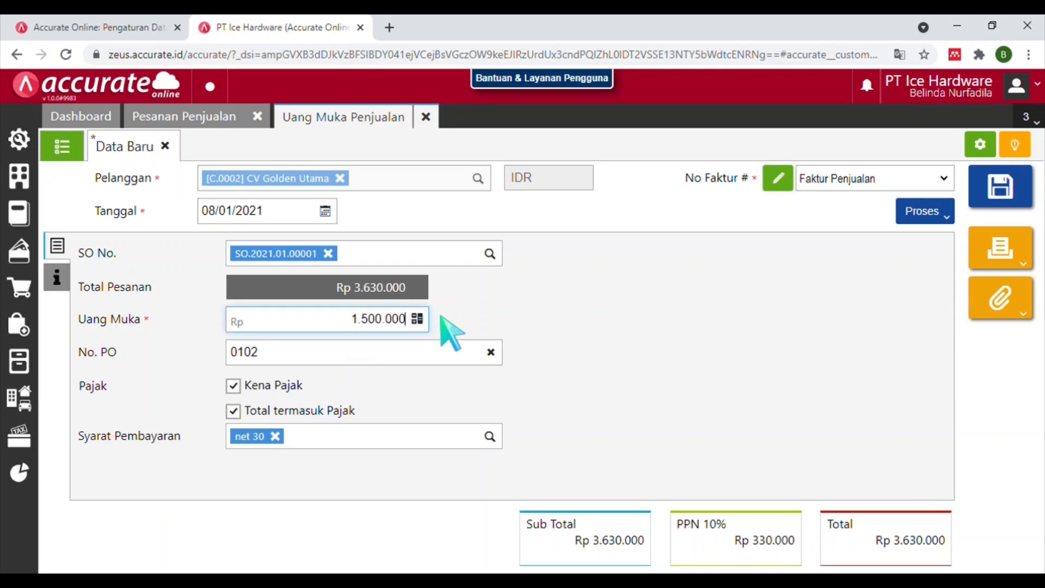
key("Tab")
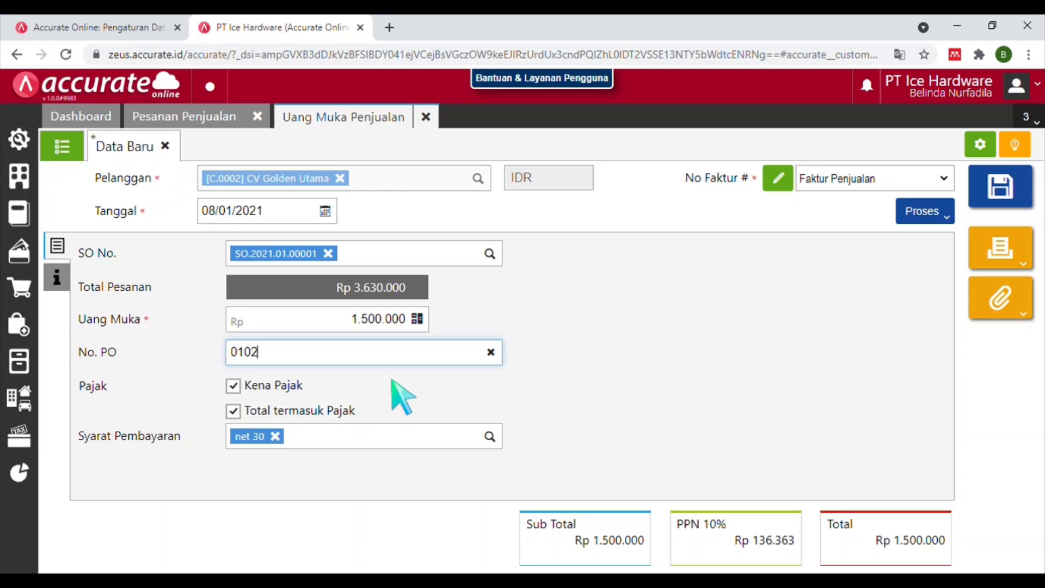
Start a payment receipt for invoice SI.2021.01.00001 into Bank Mandiri IDR.
left_click(950, 218)
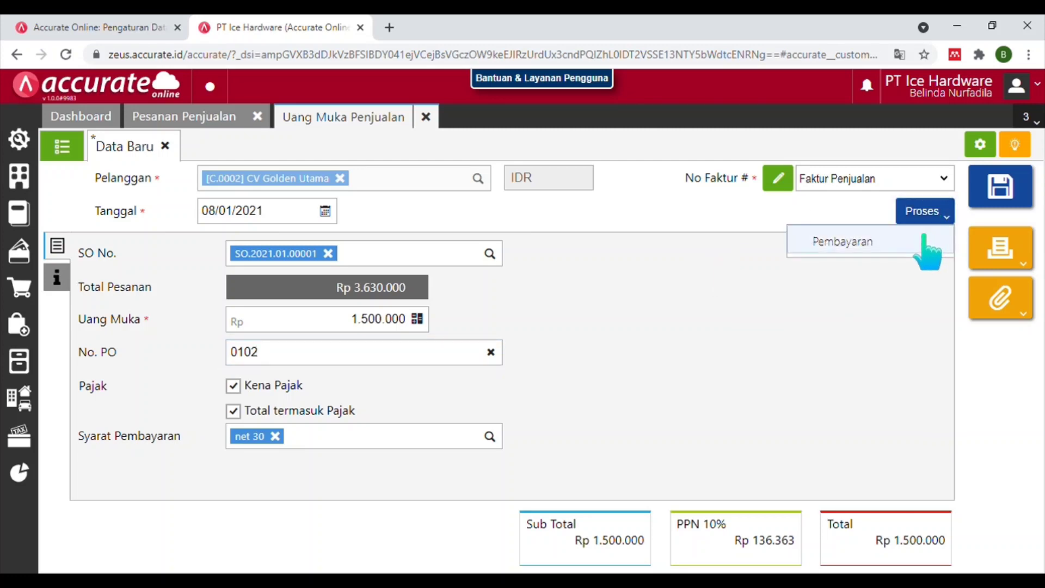
left_click(925, 239)
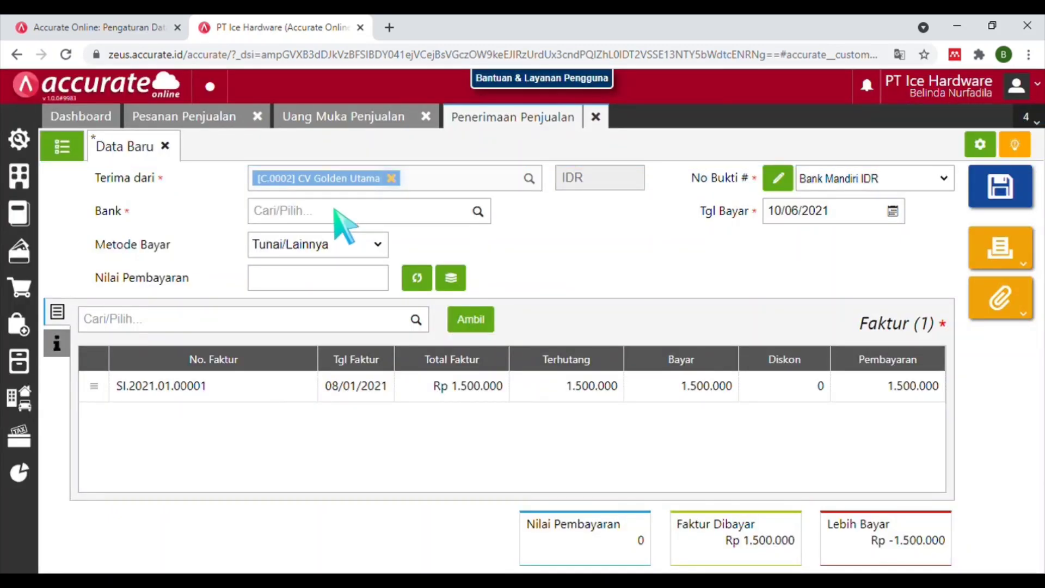
left_click(334, 209)
type("bank ma")
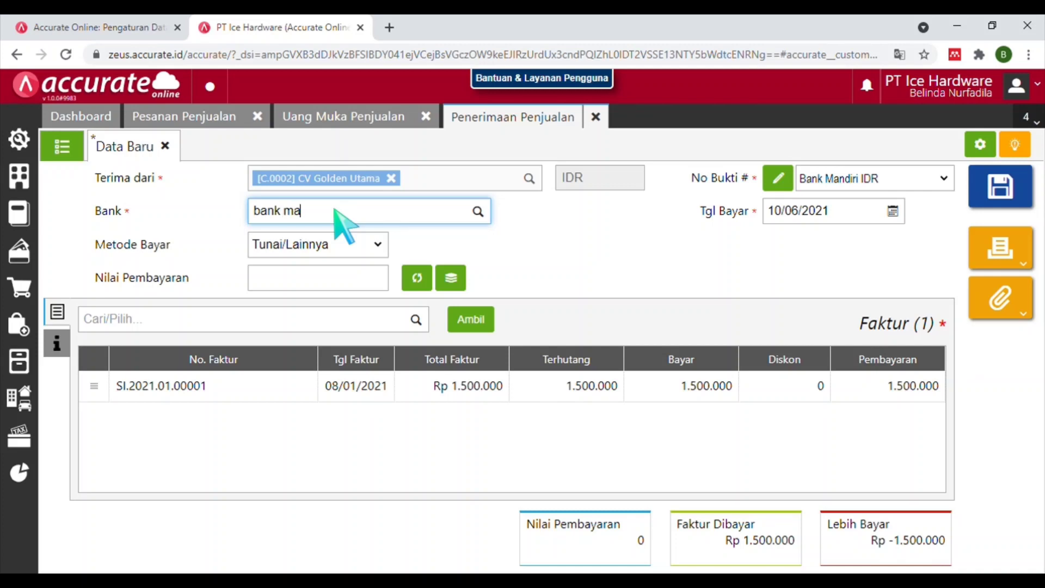
left_click(341, 244)
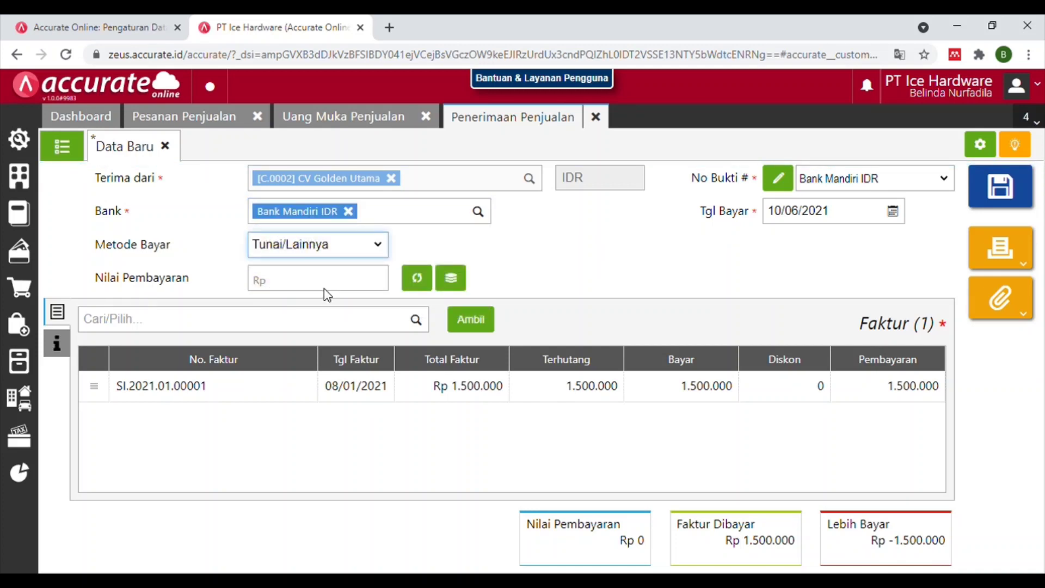
Set payment method Transfer Bank, fill the Rp 1.500.000 amount, and save the receipt.
key("Down")
left_click(344, 281)
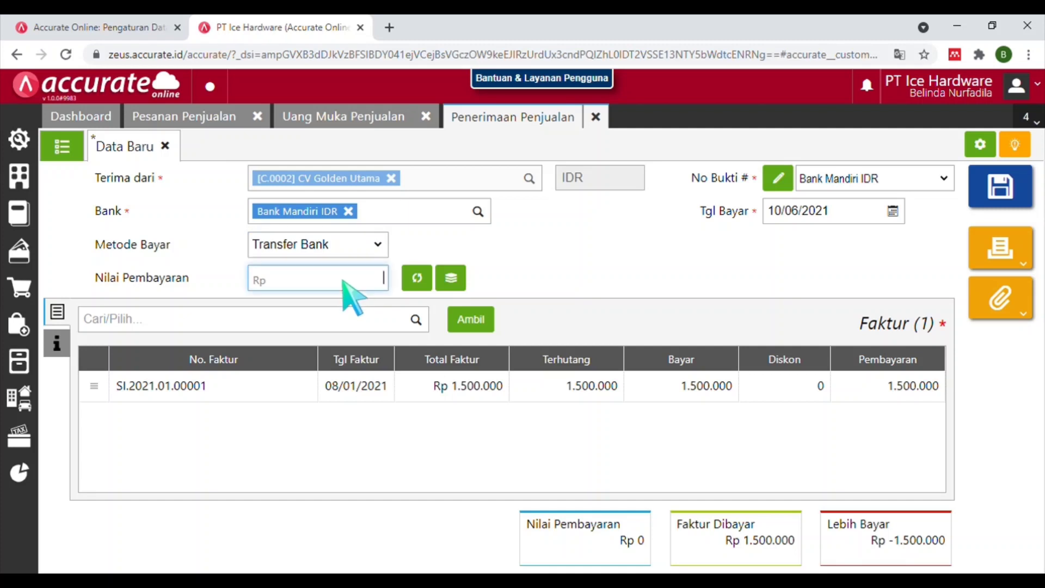
left_click(423, 278)
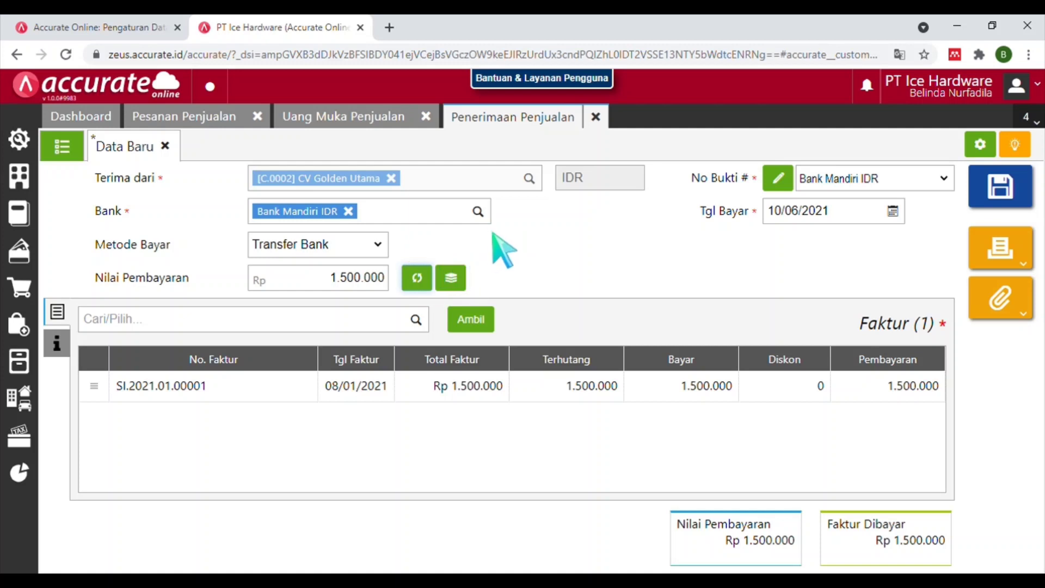
left_click(994, 192)
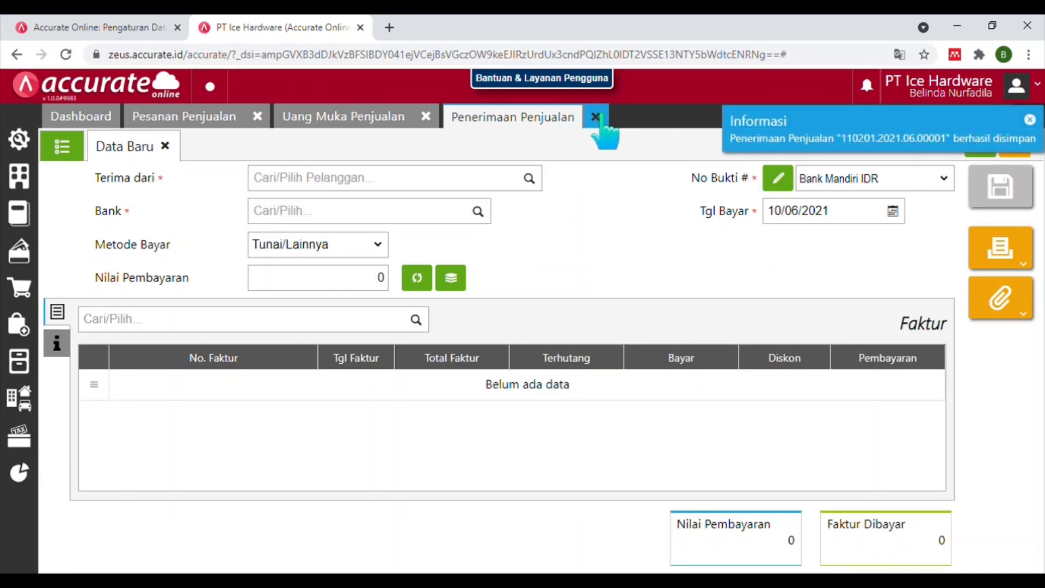
Close the Penerimaan Penjualan, Uang Muka Penjualan and Pesanan Penjualan forms.
left_click(596, 117)
left_click(440, 118)
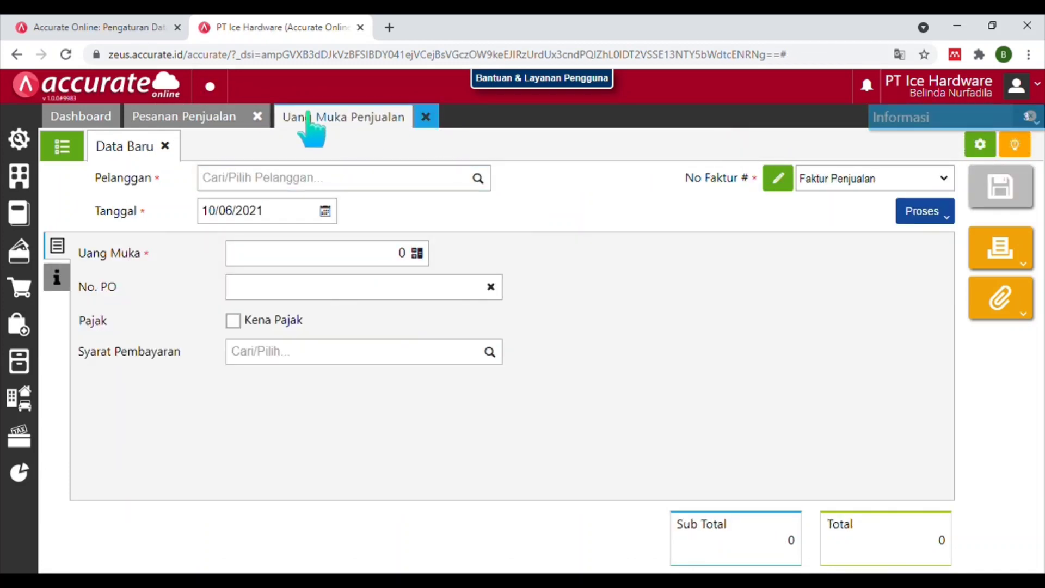
left_click(266, 117)
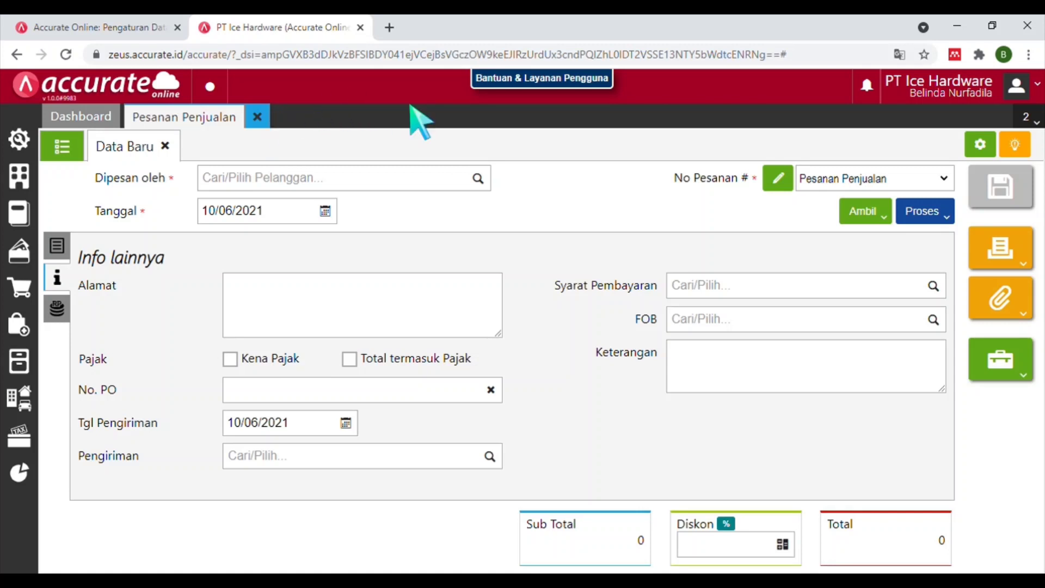
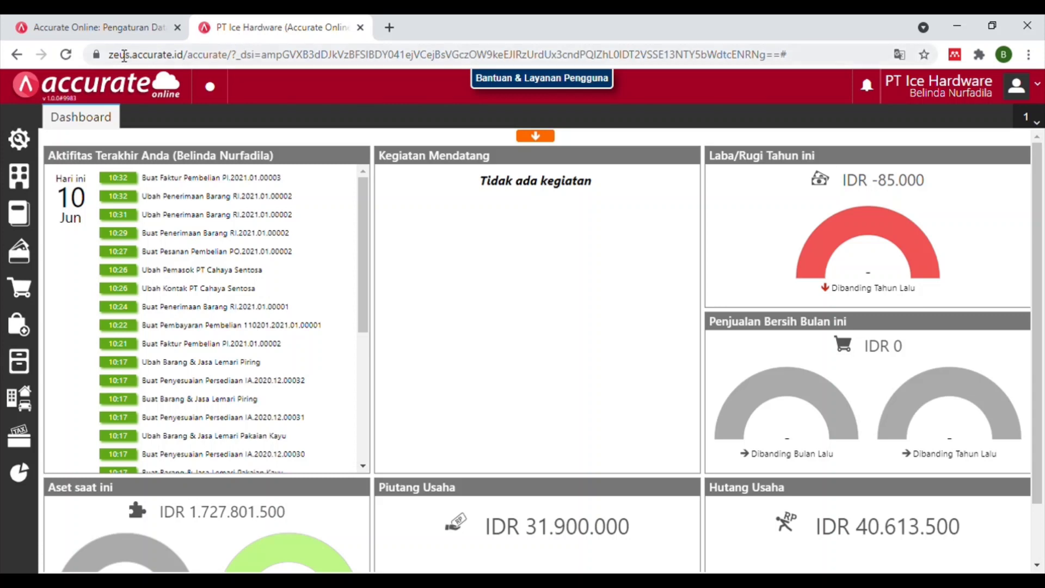
Start a new sales delivery to CV Golden Utama dated 09/01/2021.
left_click(26, 289)
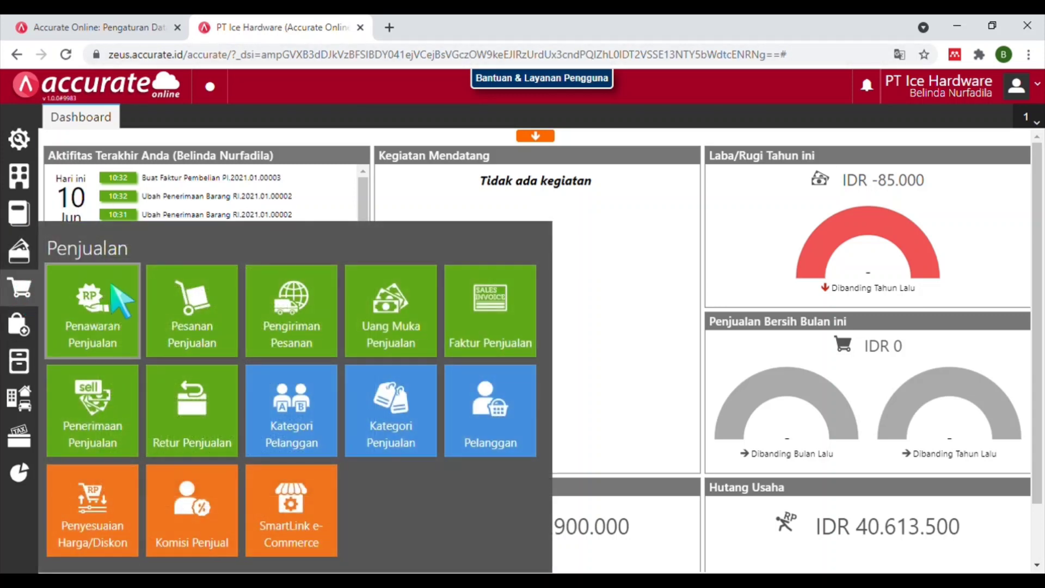
left_click(297, 305)
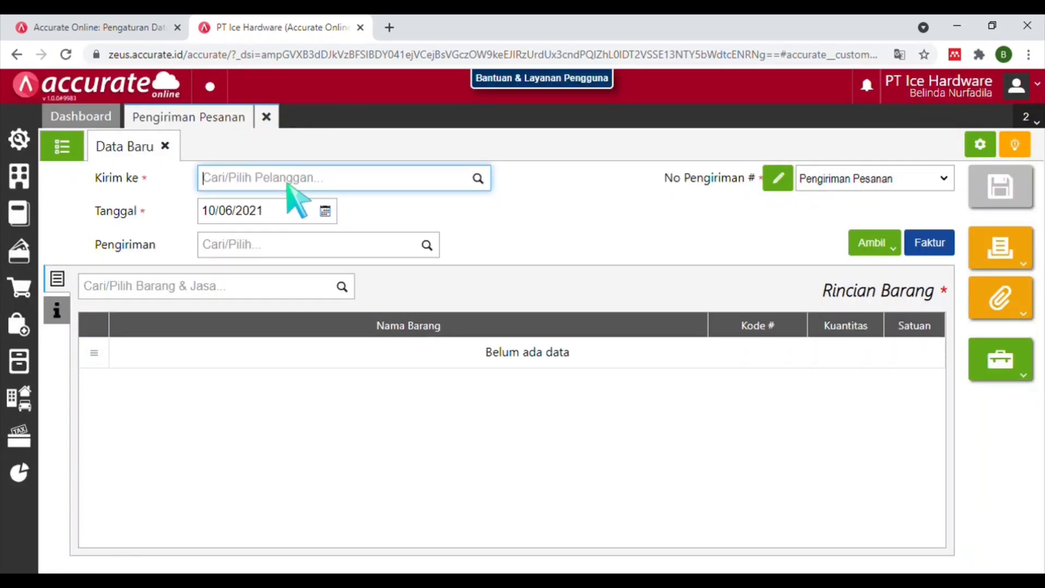
type("cv g")
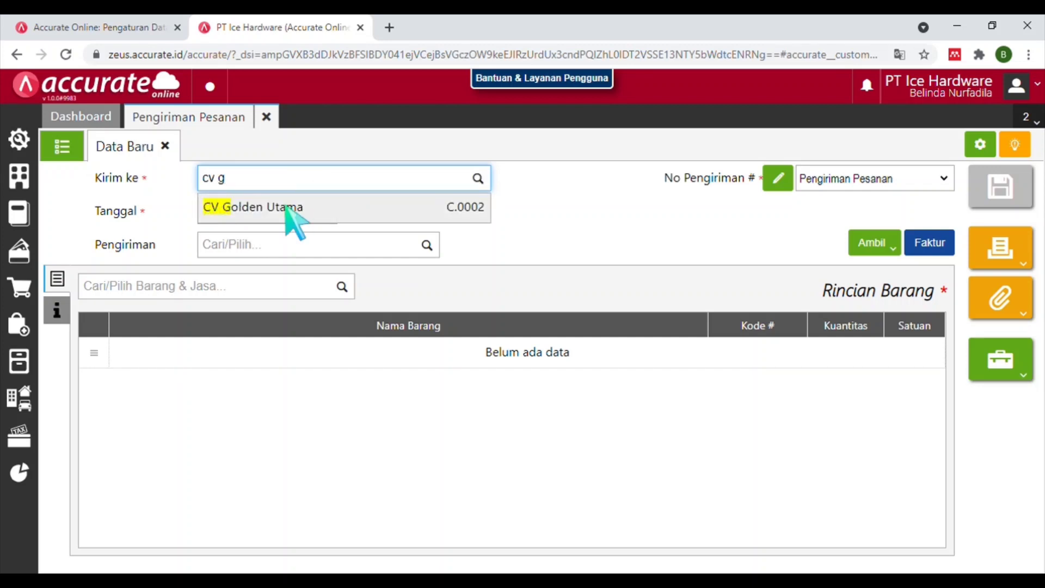
left_click(285, 206)
type("09/0")
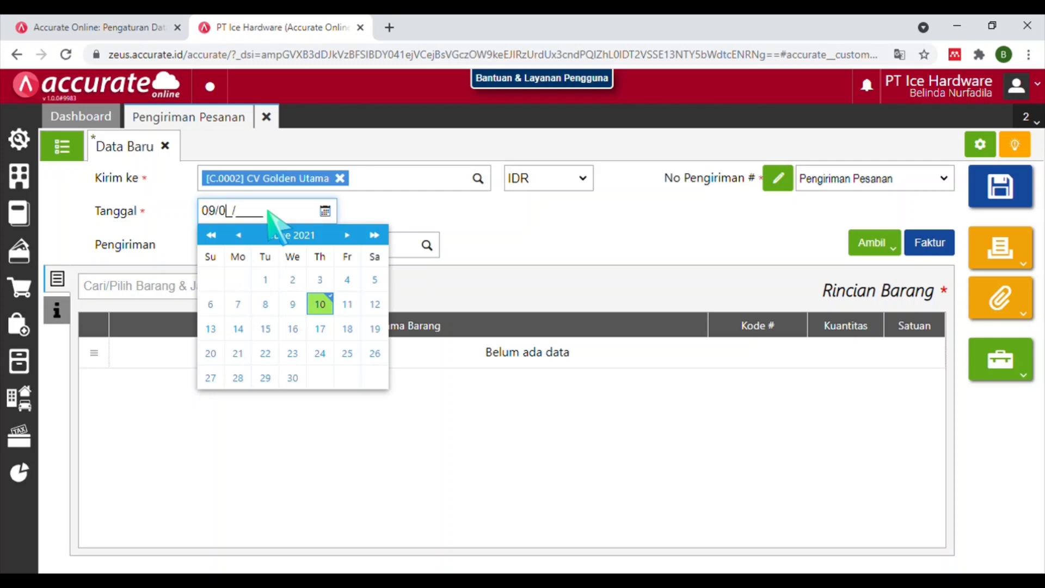
type("1/2021")
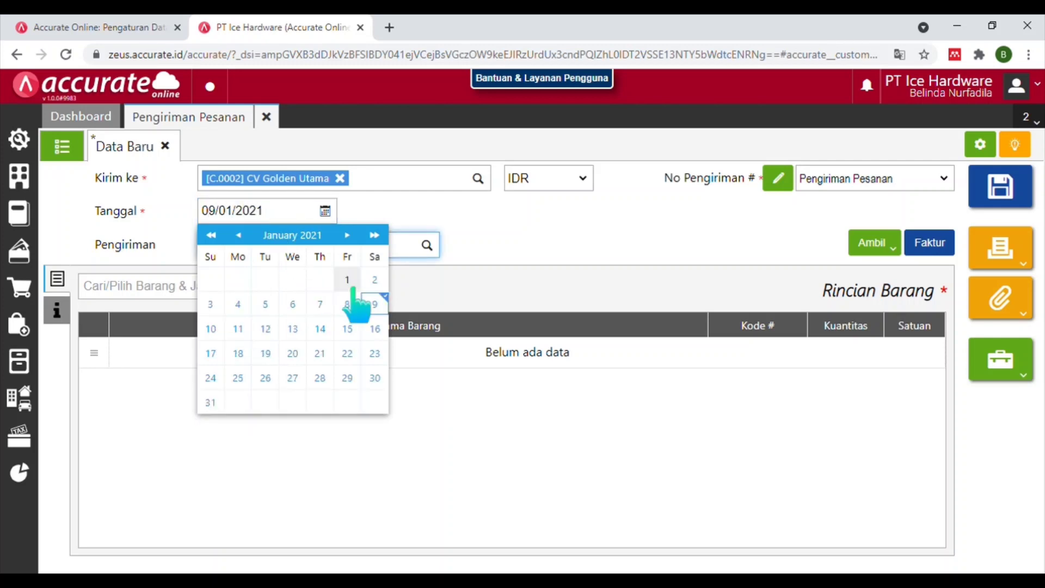
left_click(374, 304)
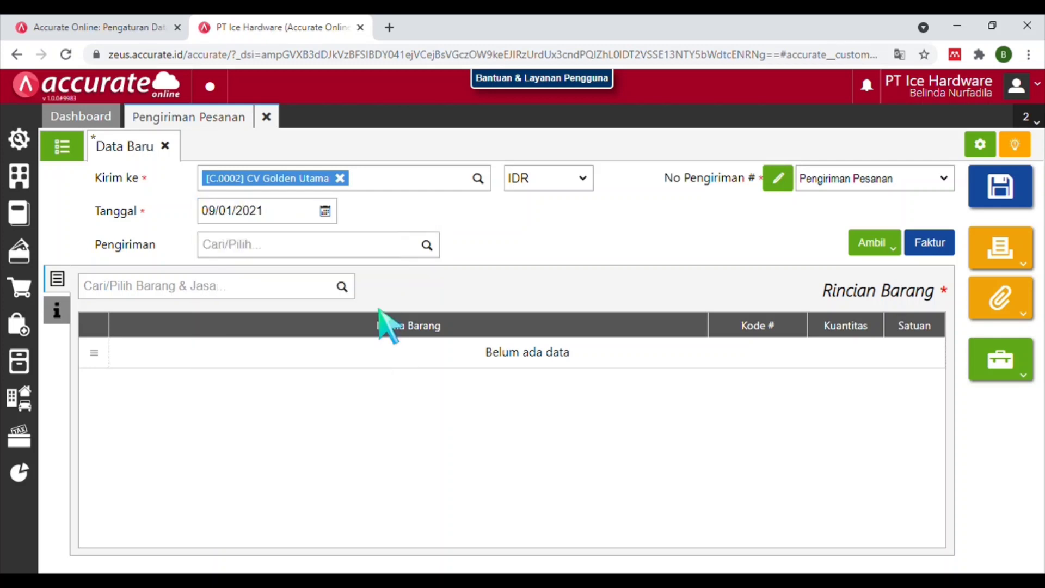
Set the shipping method to Mobil Box and choose to copy items from a sales order.
left_click(388, 247)
type("mobi")
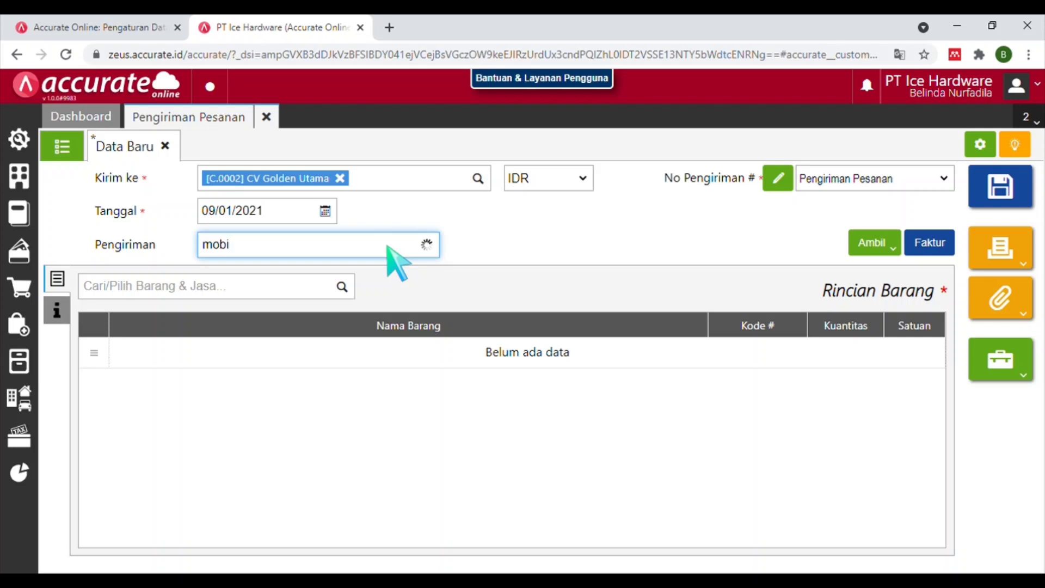
left_click(374, 272)
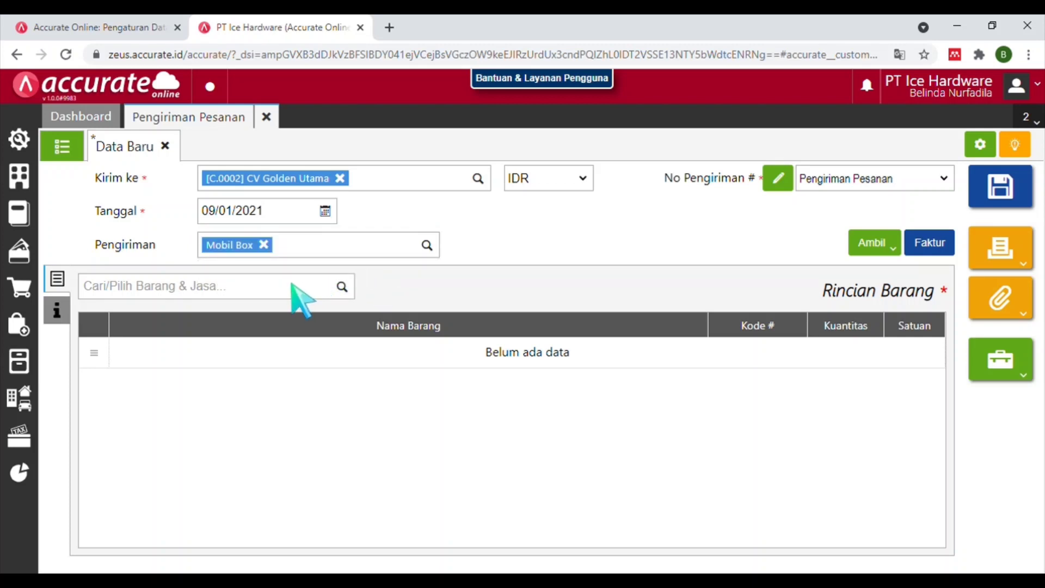
left_click(887, 250)
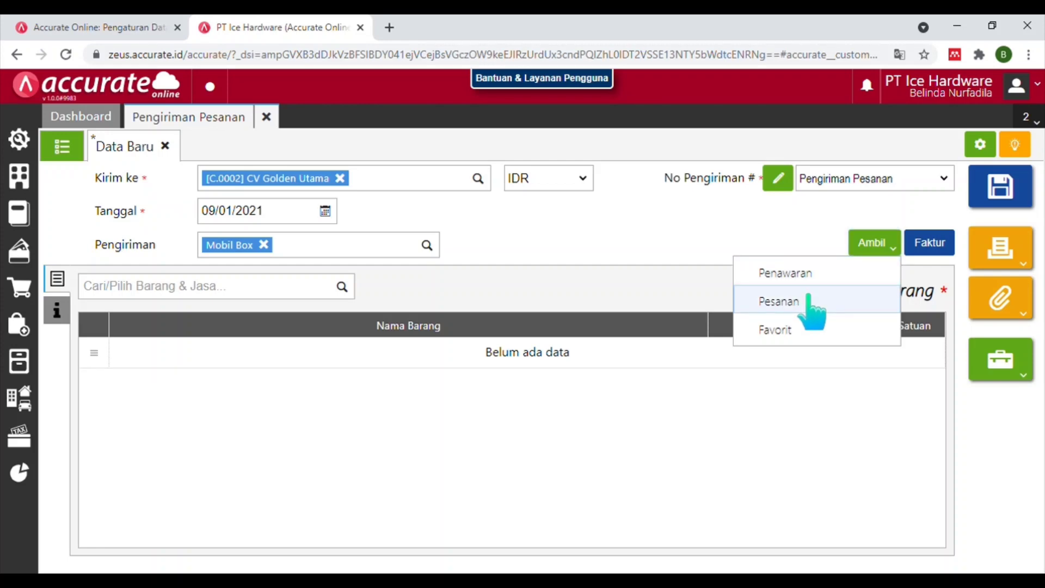
left_click(809, 299)
Pull the two items from sales order SO.2021.01.00001 into the delivery.
left_click(565, 202)
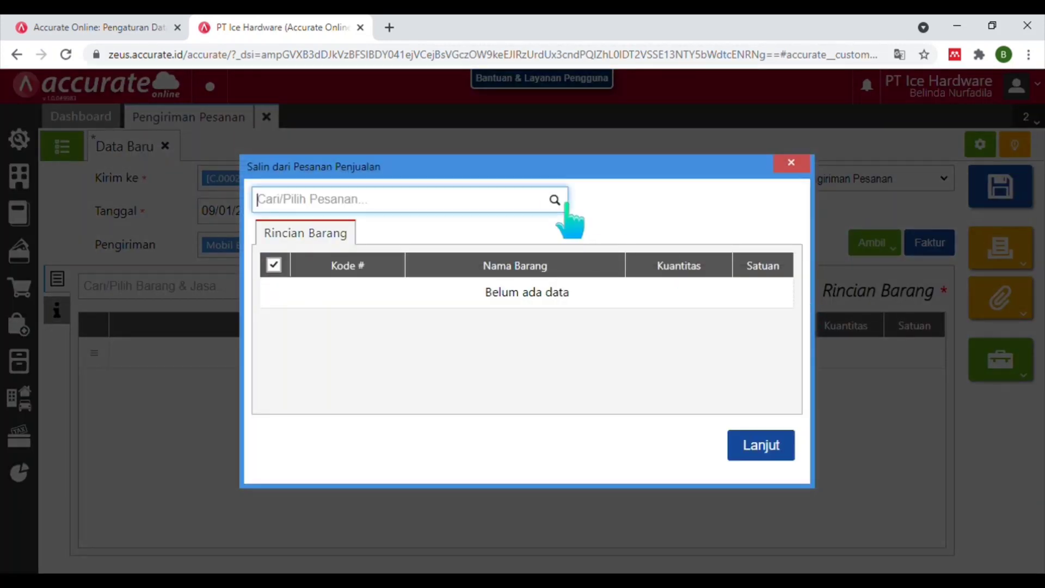
left_click(558, 251)
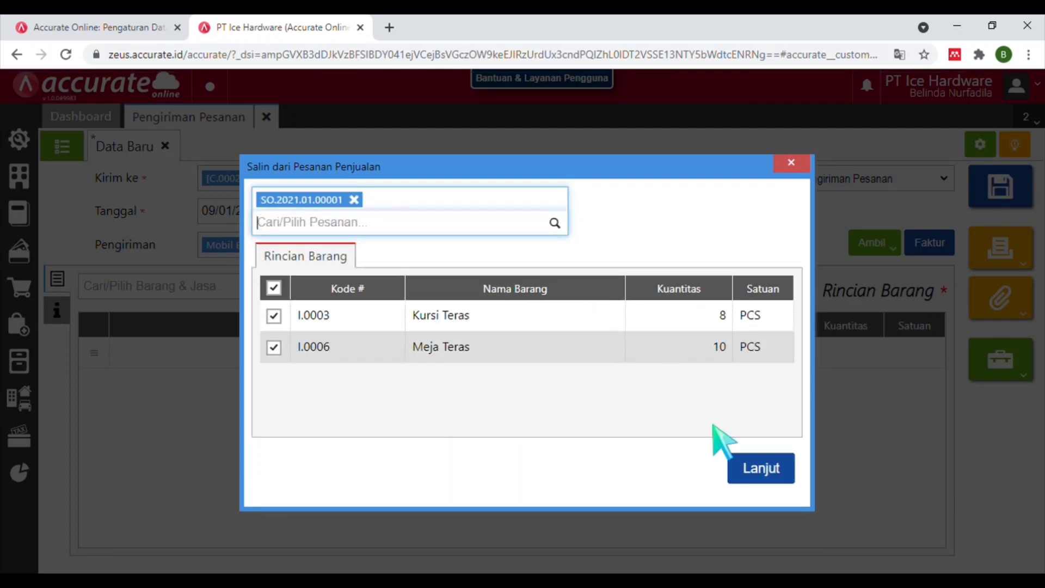
left_click(759, 472)
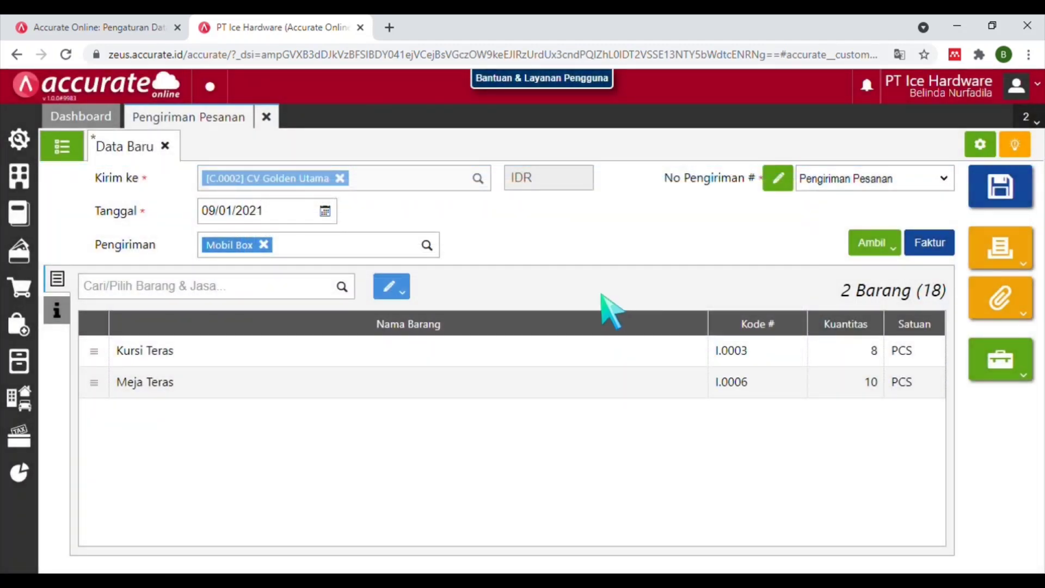
left_click(527, 358)
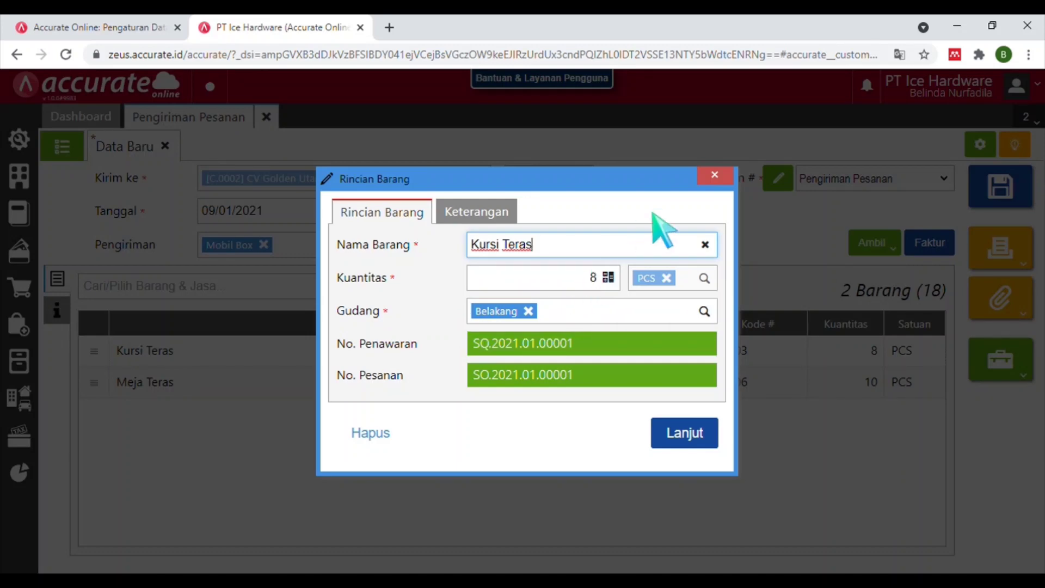
left_click(713, 182)
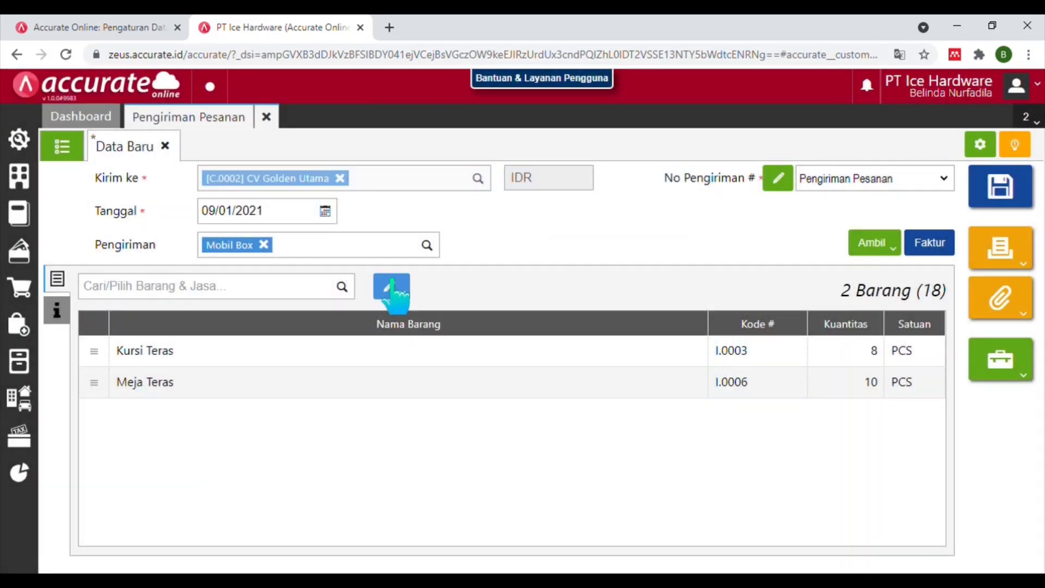
Move all item lines to the Depan warehouse and save the delivery order.
left_click(390, 289)
left_click(397, 317)
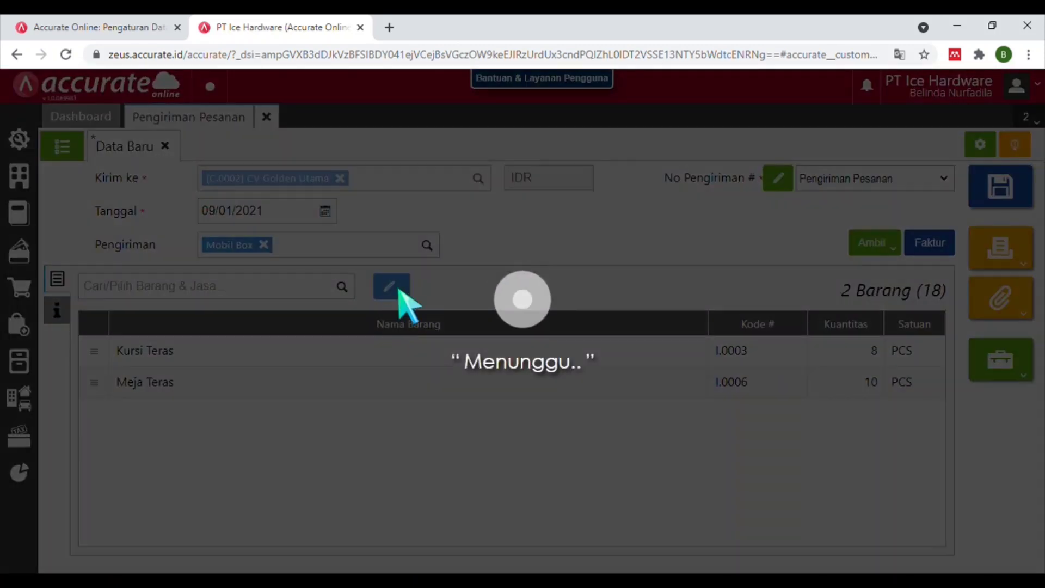
type("dep")
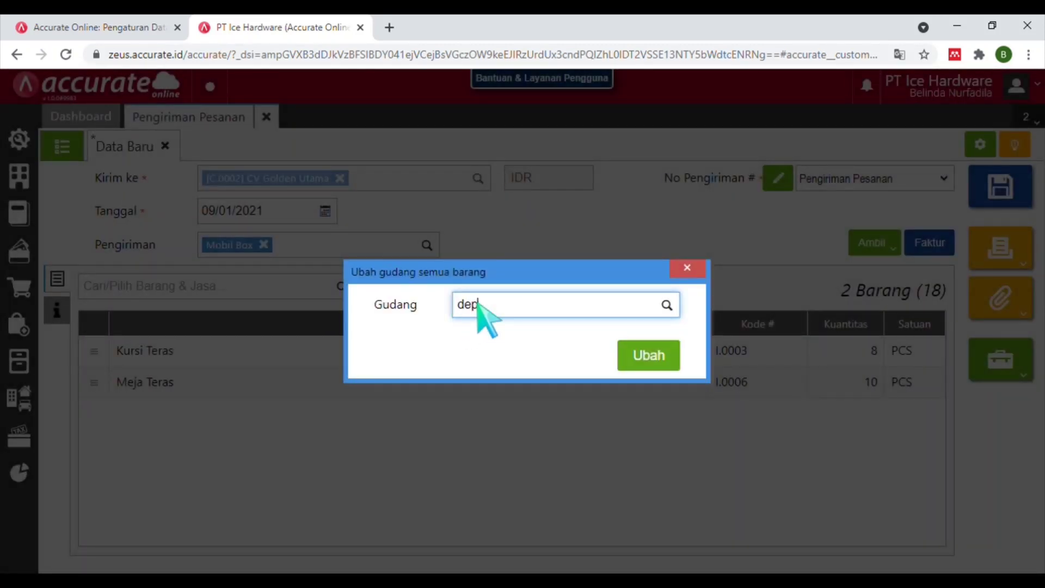
type("a")
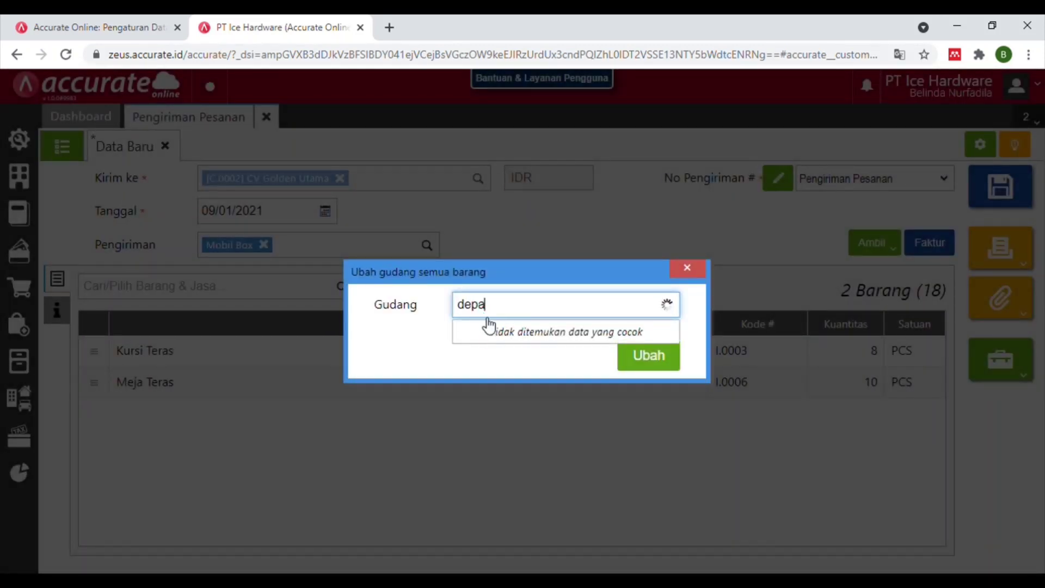
left_click(490, 330)
left_click(649, 363)
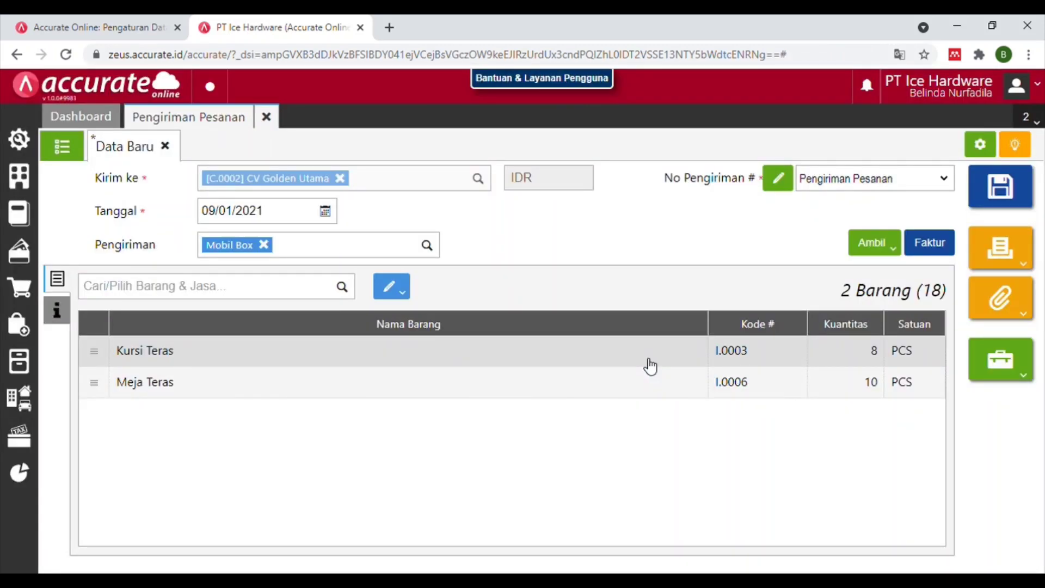
left_click(1008, 183)
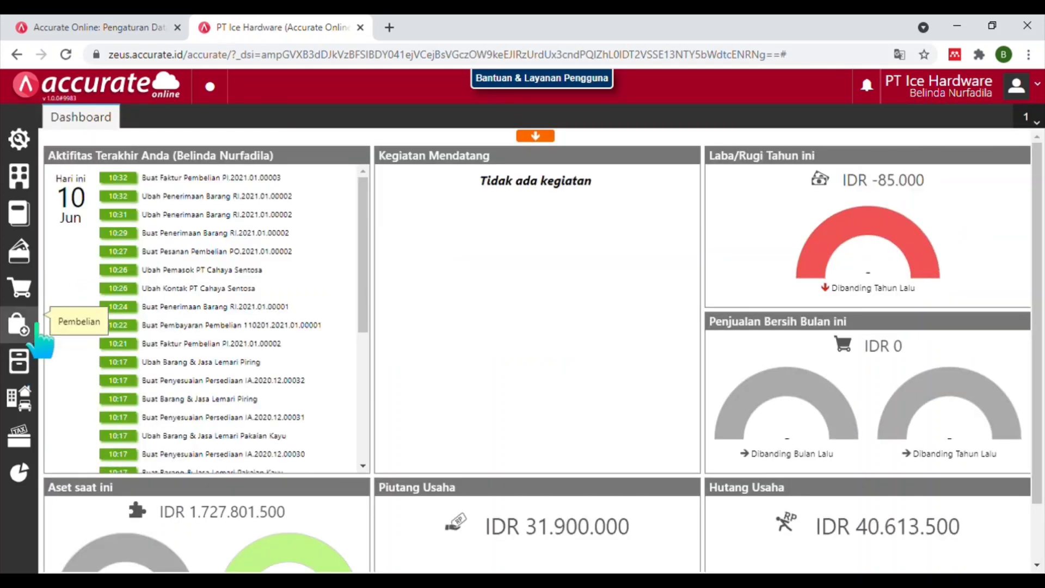
Start a new sales invoice for customer CV Golden Utama.
left_click(23, 298)
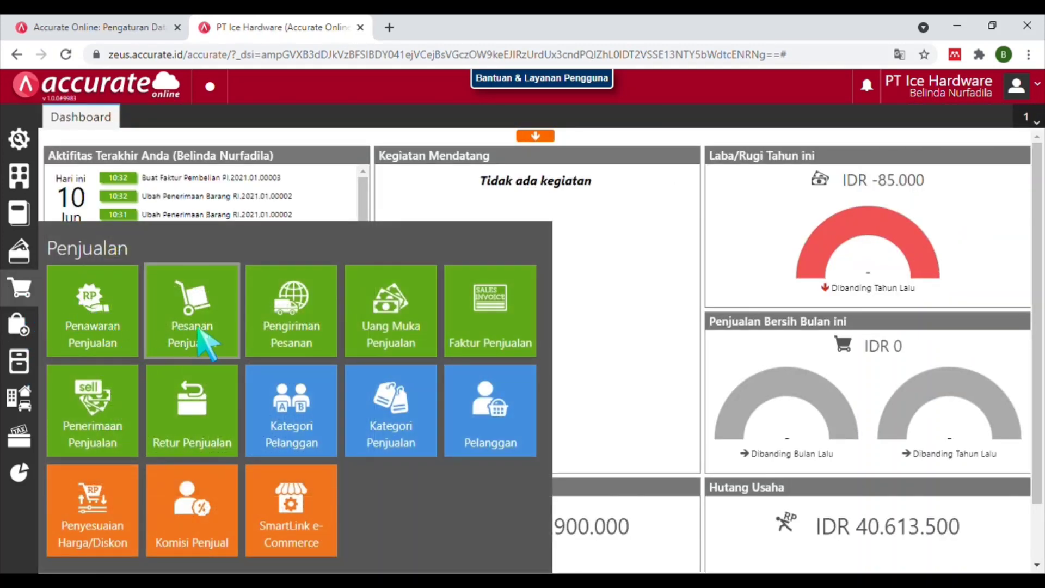
left_click(496, 326)
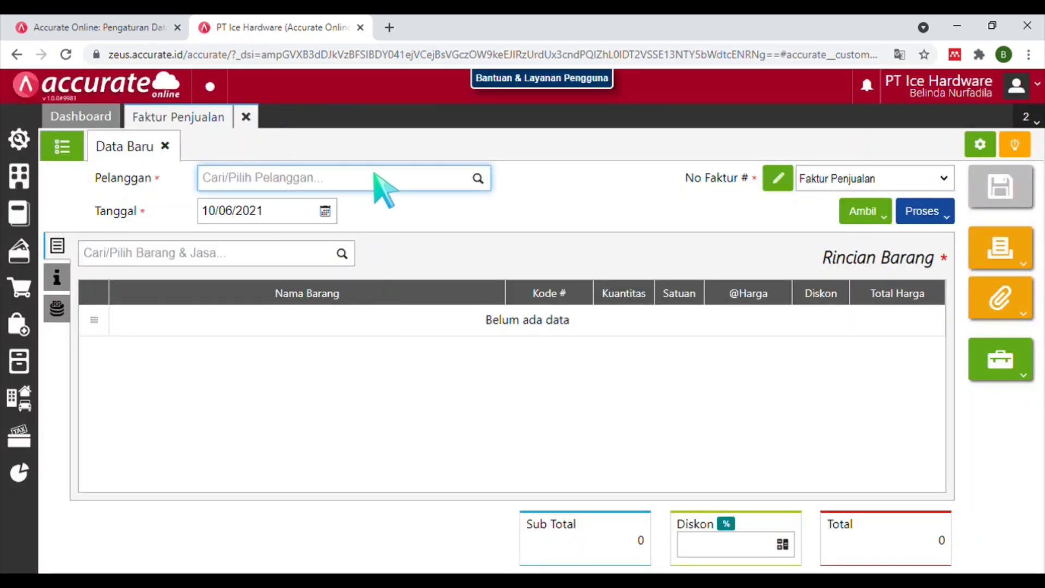
type("cv go")
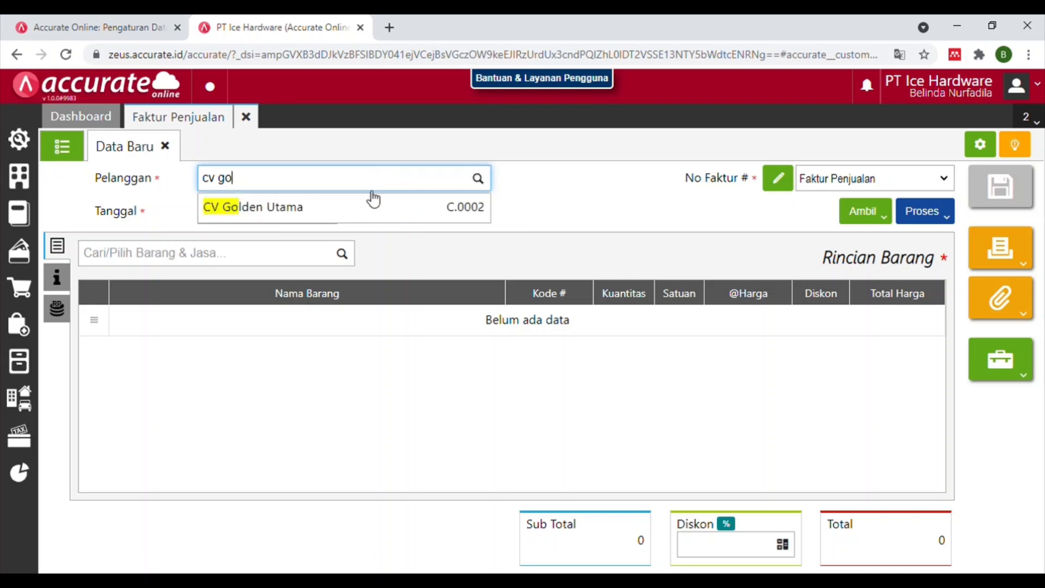
left_click(362, 206)
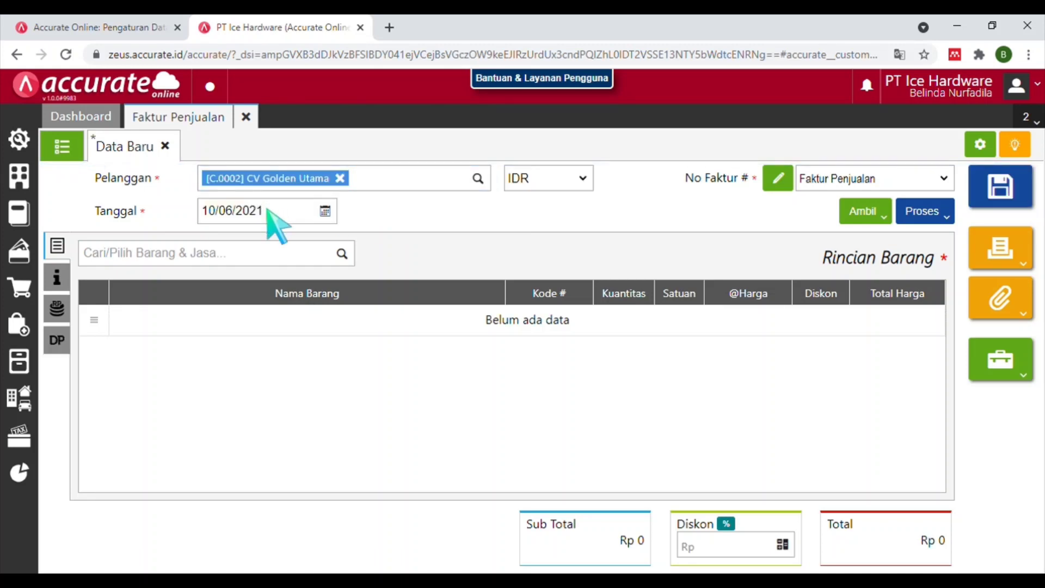
Date the invoice 12/01/2021 and choose to copy items from a delivery.
left_click(269, 212)
type("12")
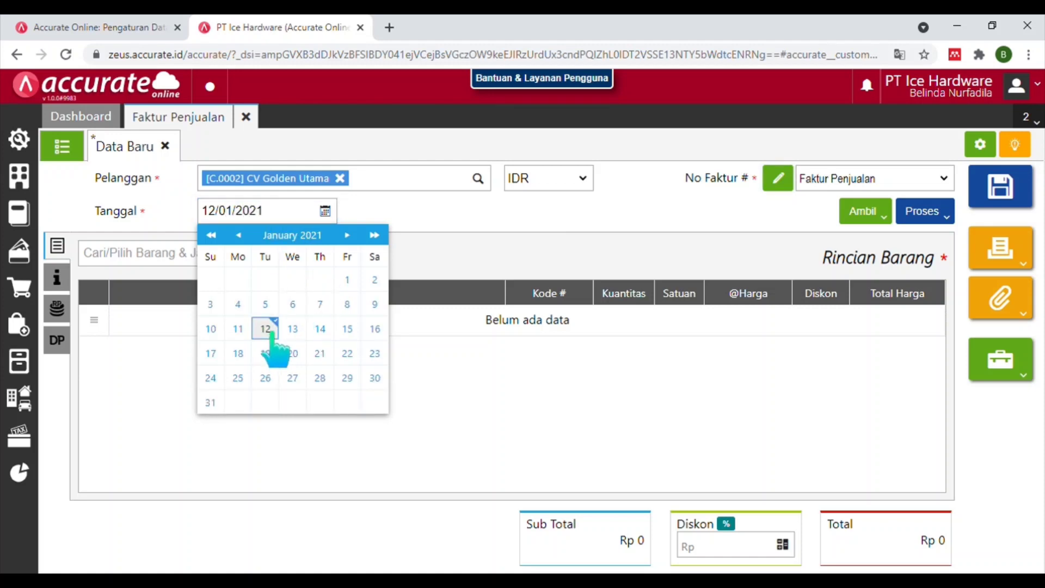
left_click(273, 331)
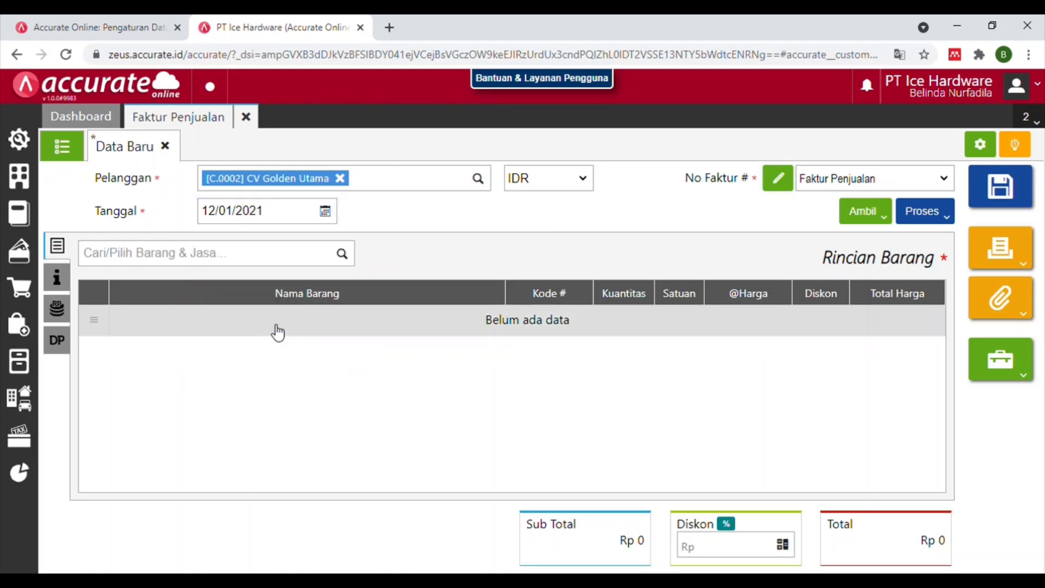
left_click(887, 214)
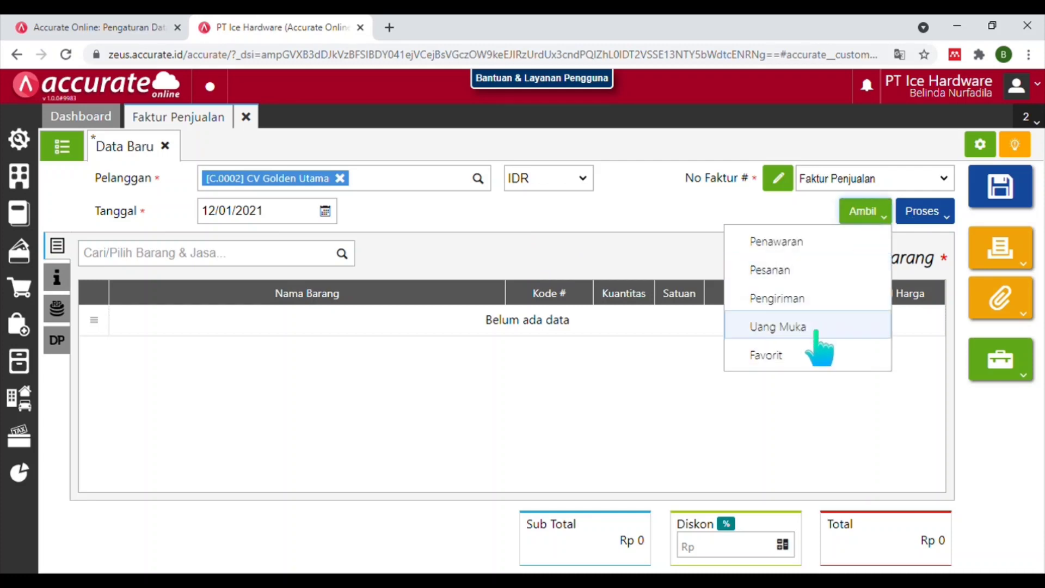
left_click(825, 305)
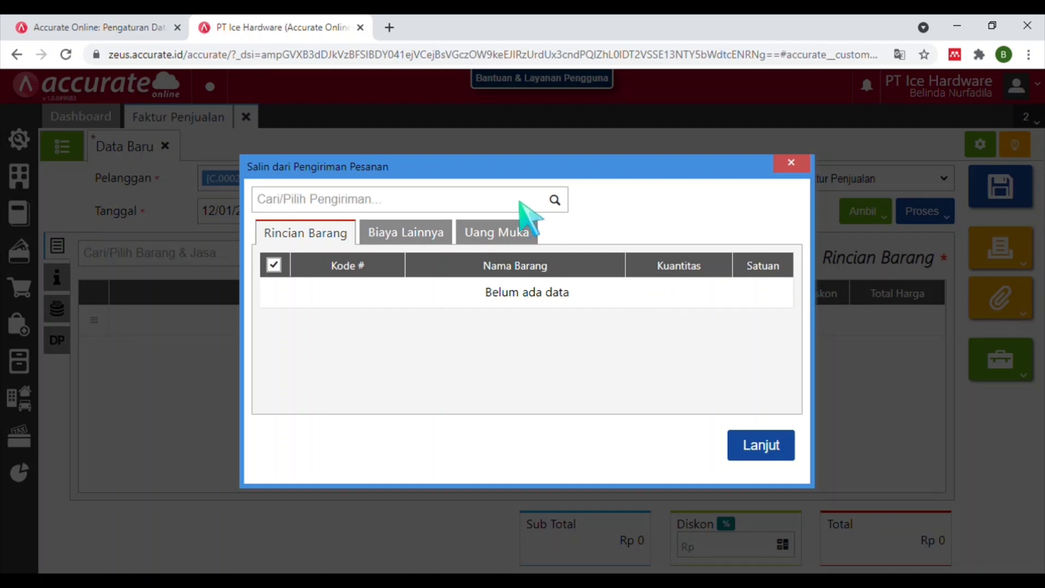
Copy delivery DO.2021.01.00001's items into the invoice, check the Rp 1.500.000 down payment, and save.
left_click(559, 203)
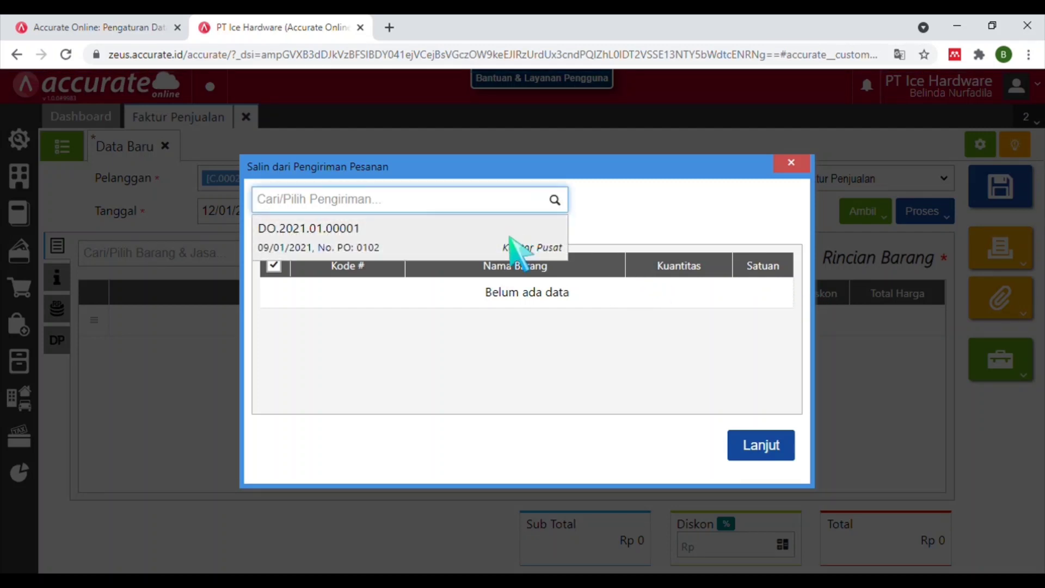
left_click(510, 238)
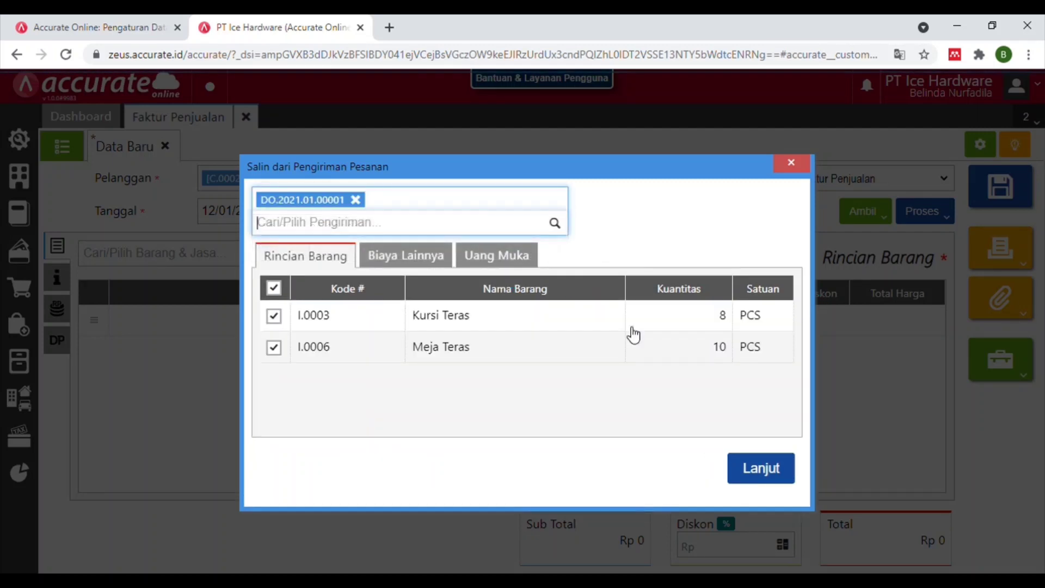
left_click(760, 469)
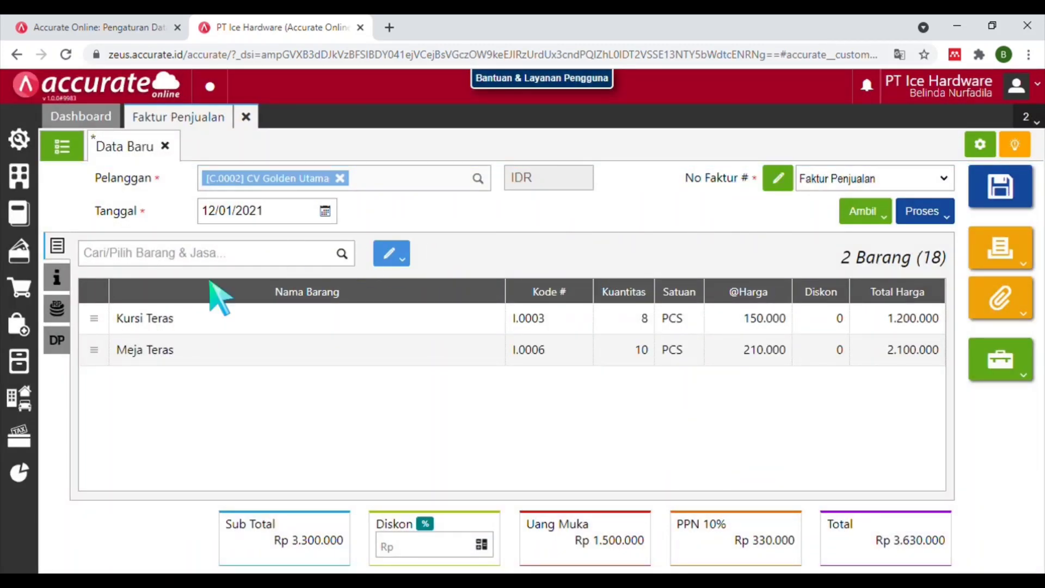
left_click(64, 341)
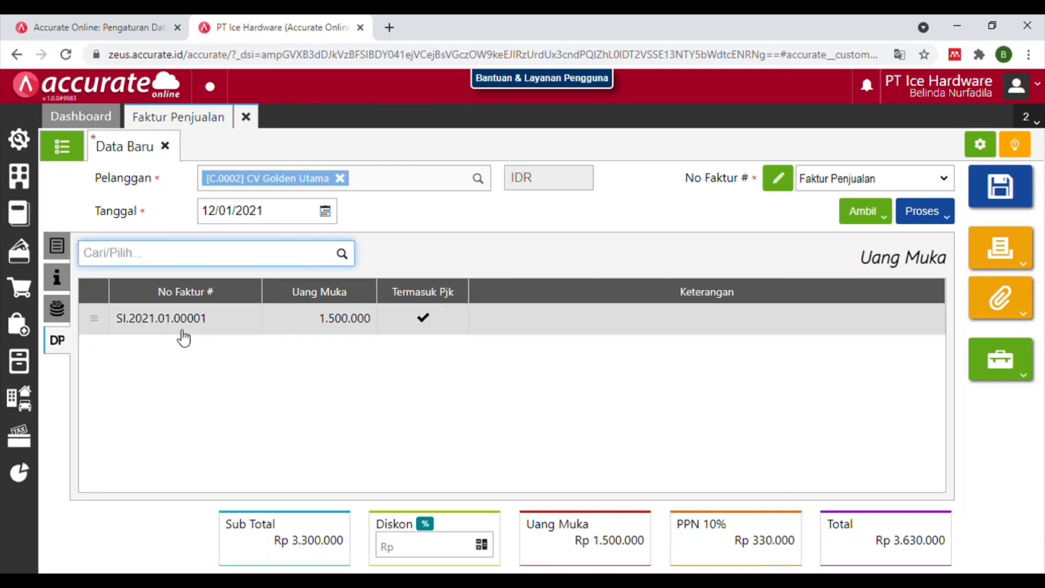
left_click(57, 245)
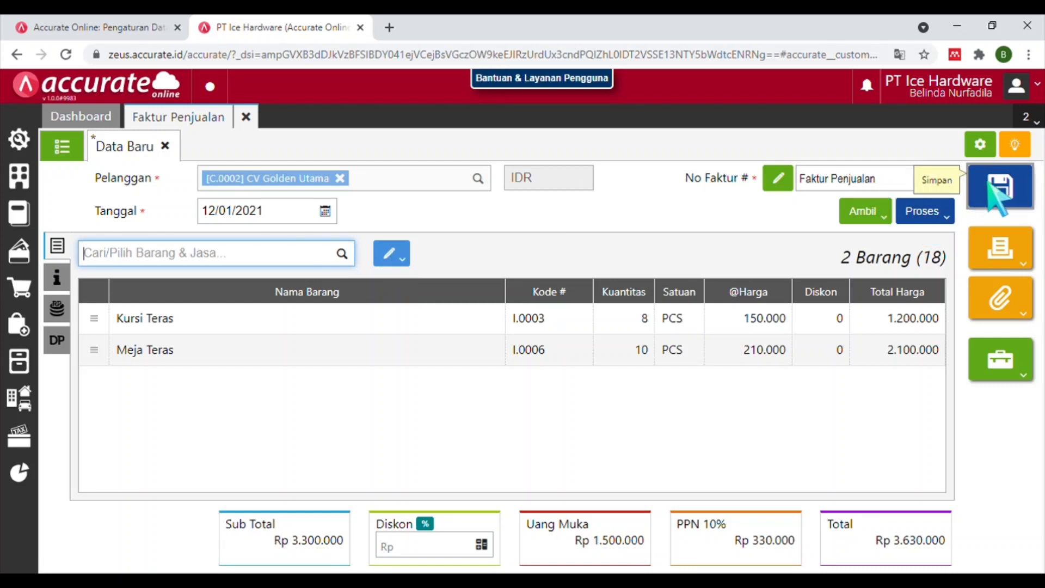
left_click(999, 196)
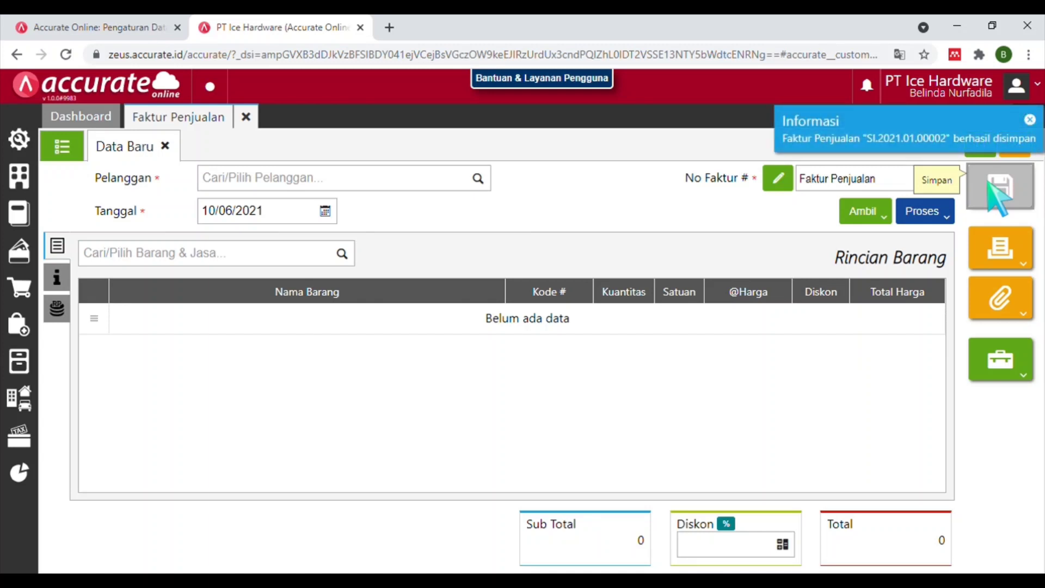
Close the invoice and start a sales return for CV Golden Utama dated 14/01/2021.
left_click(246, 117)
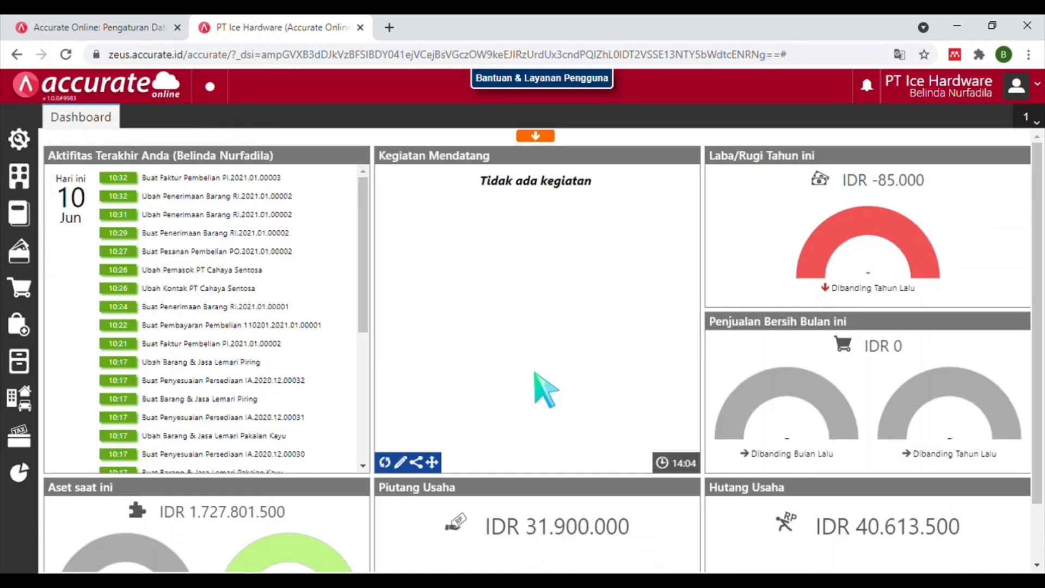
left_click(20, 289)
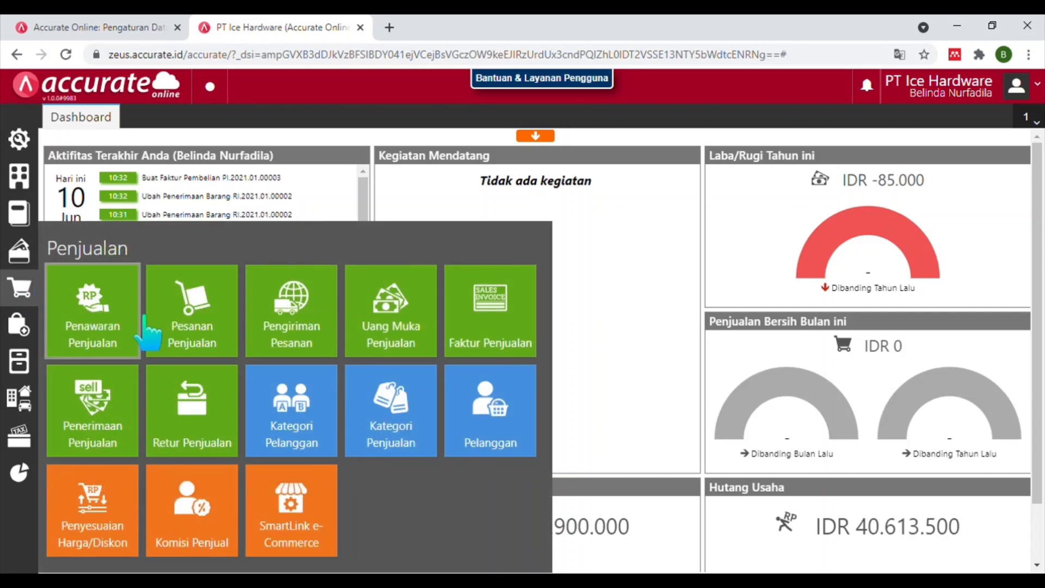
left_click(199, 422)
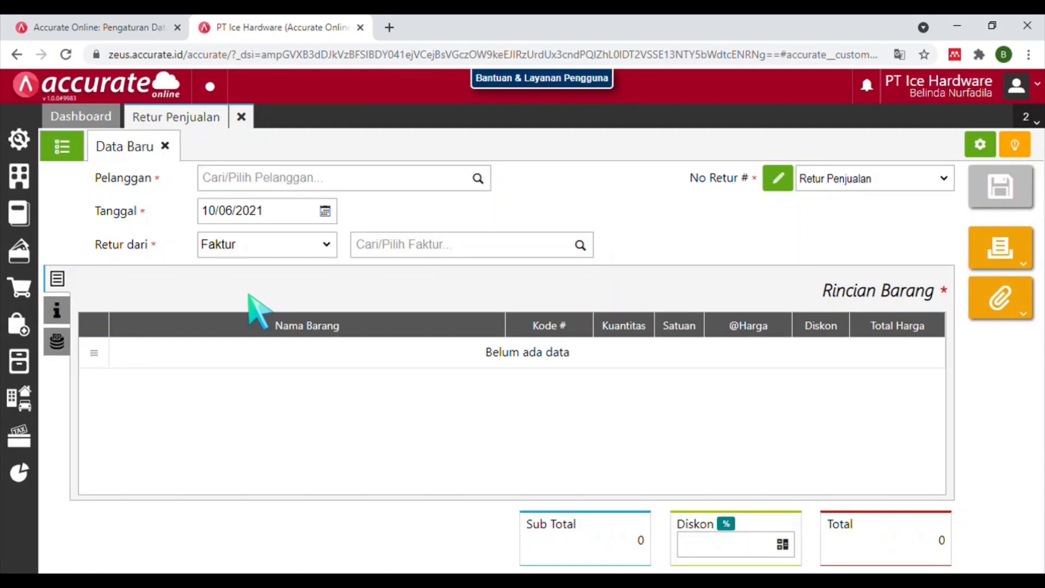
left_click(303, 182)
type("GOLD")
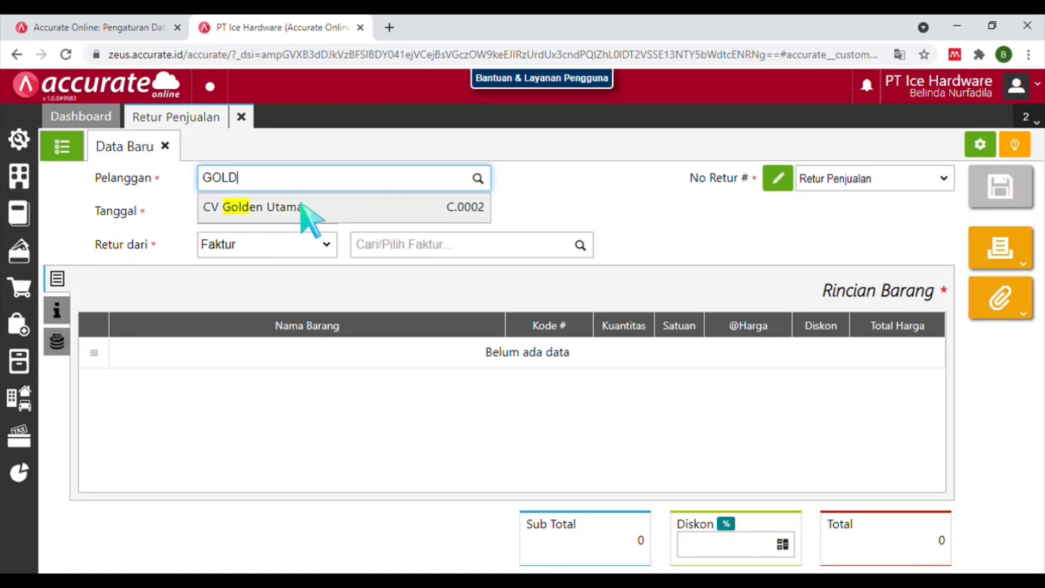
left_click(303, 209)
left_click(259, 212)
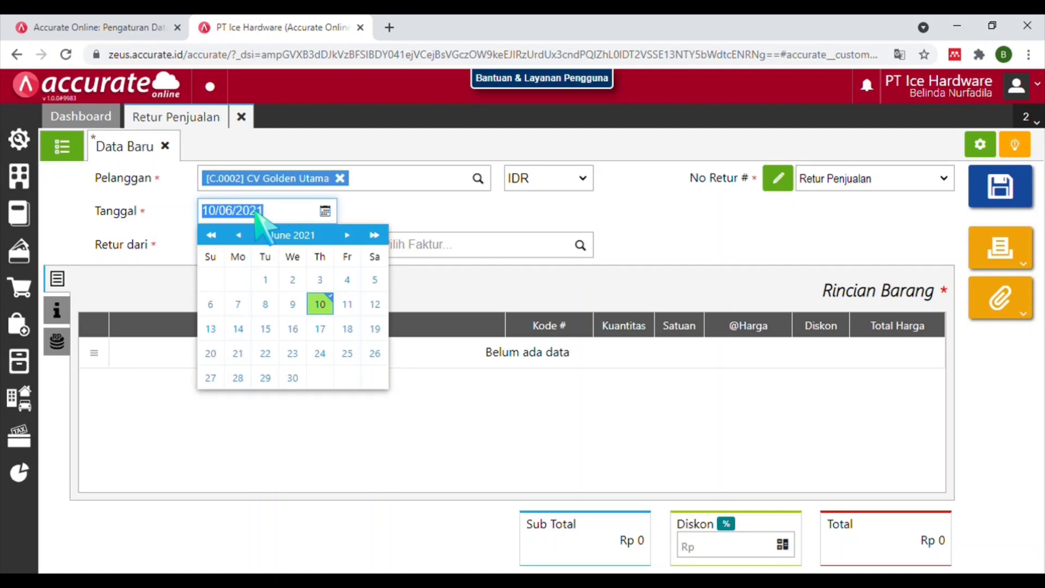
type("14")
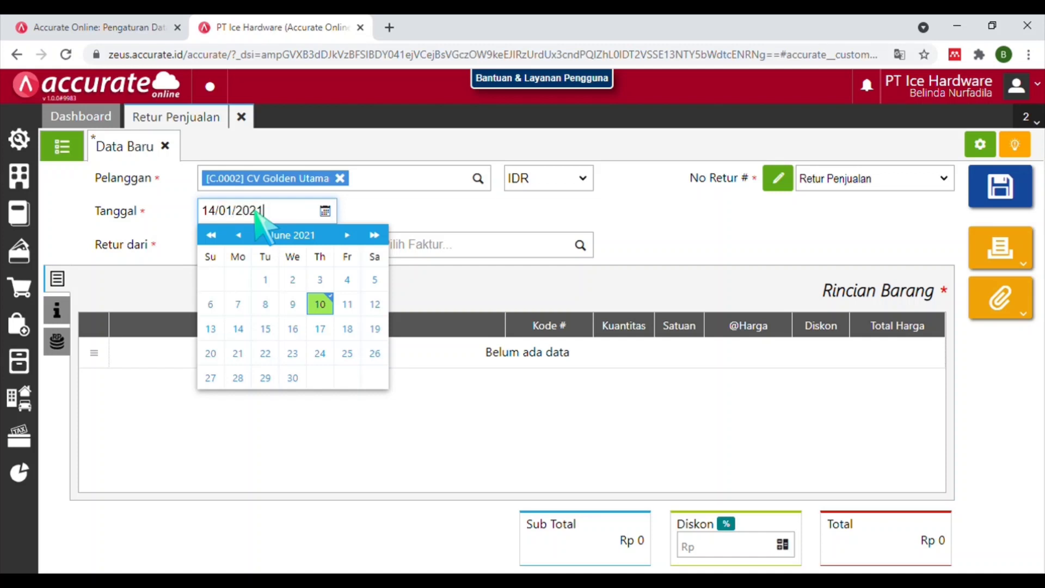
left_click(320, 327)
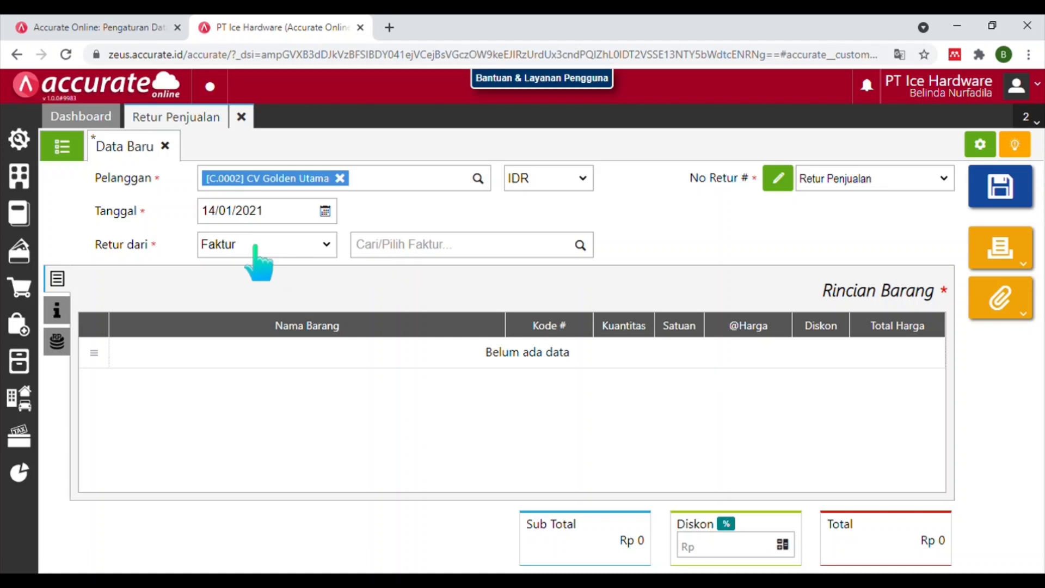
Load Kursi Teras and Meja Teras from invoice SI.2021.01.00002 into the return.
left_click(584, 246)
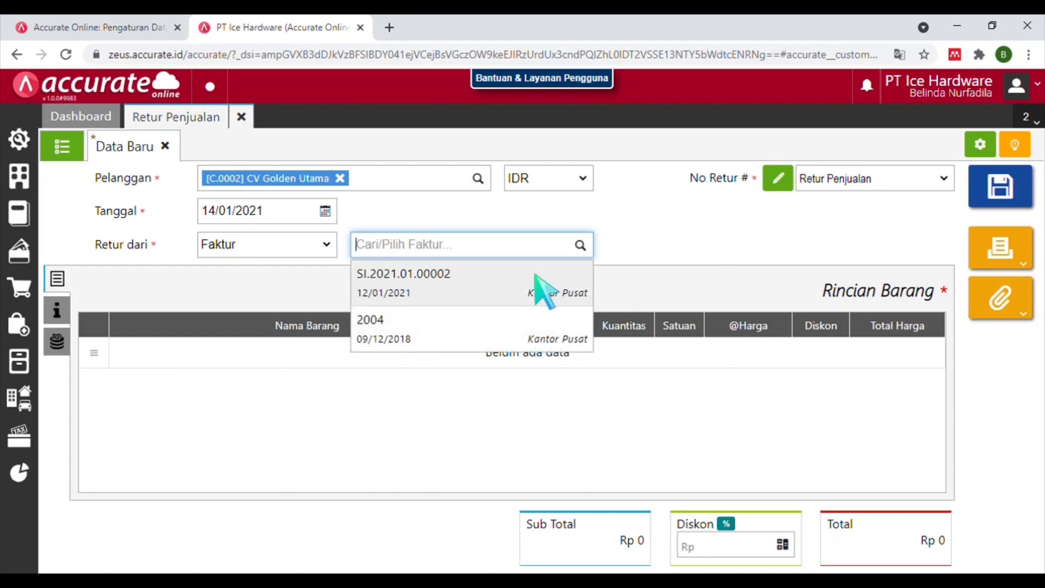
left_click(535, 275)
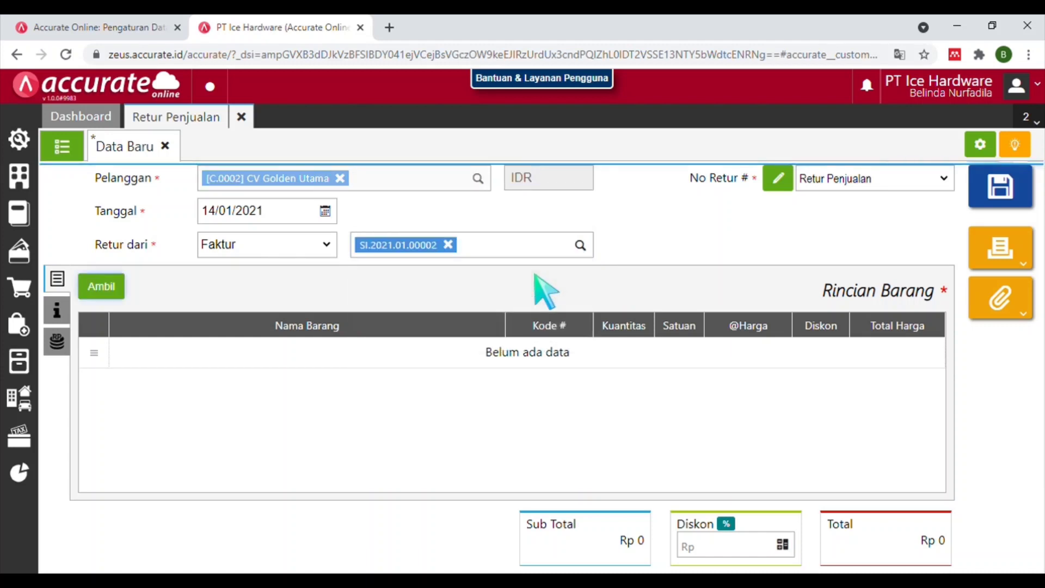
left_click(107, 289)
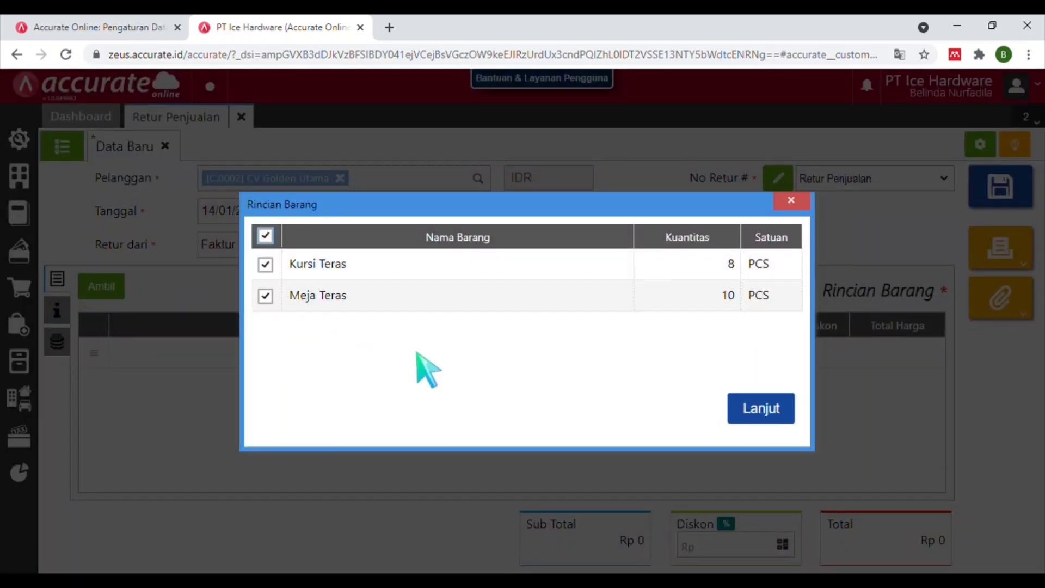
left_click(767, 416)
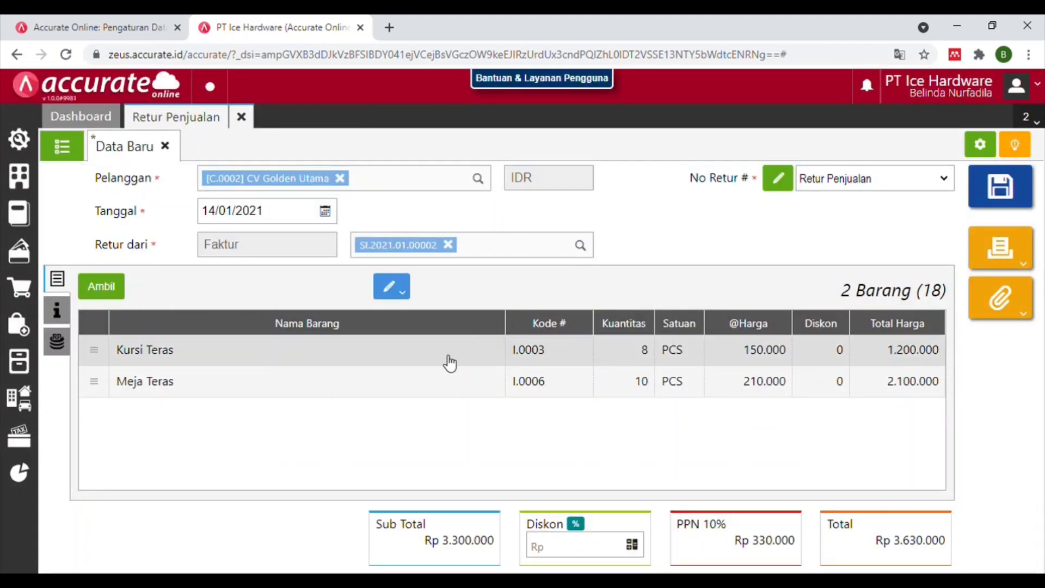
Change the Kursi Teras and Meja Teras return quantities to 1 each.
left_click(453, 361)
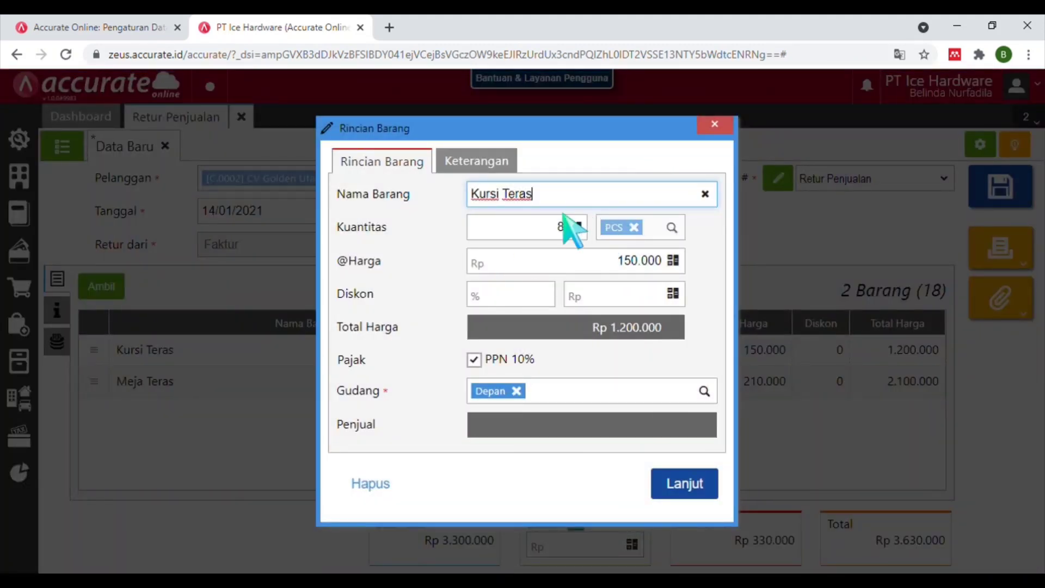
left_click(569, 227)
type("1")
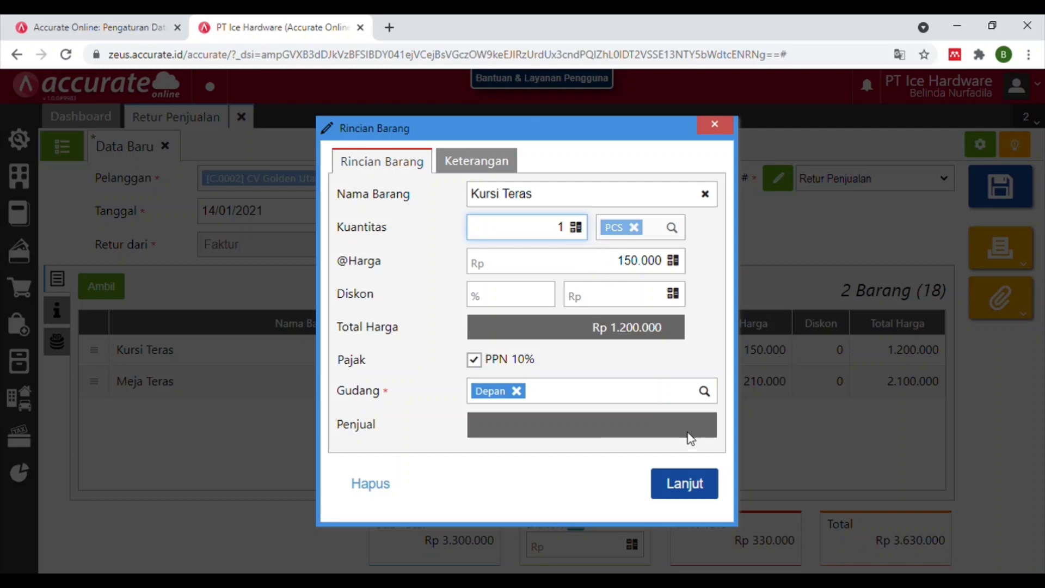
left_click(692, 490)
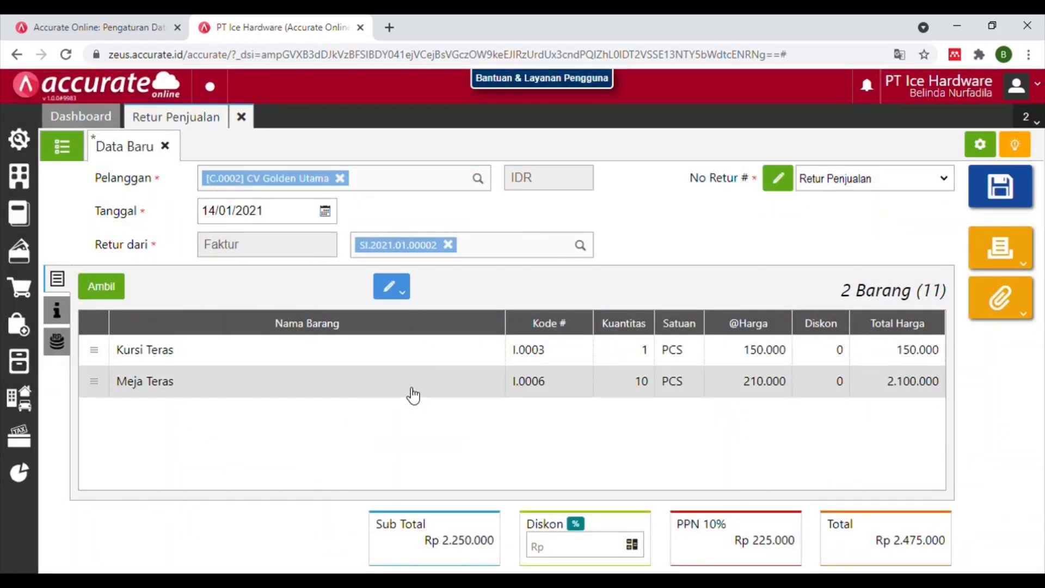
left_click(413, 393)
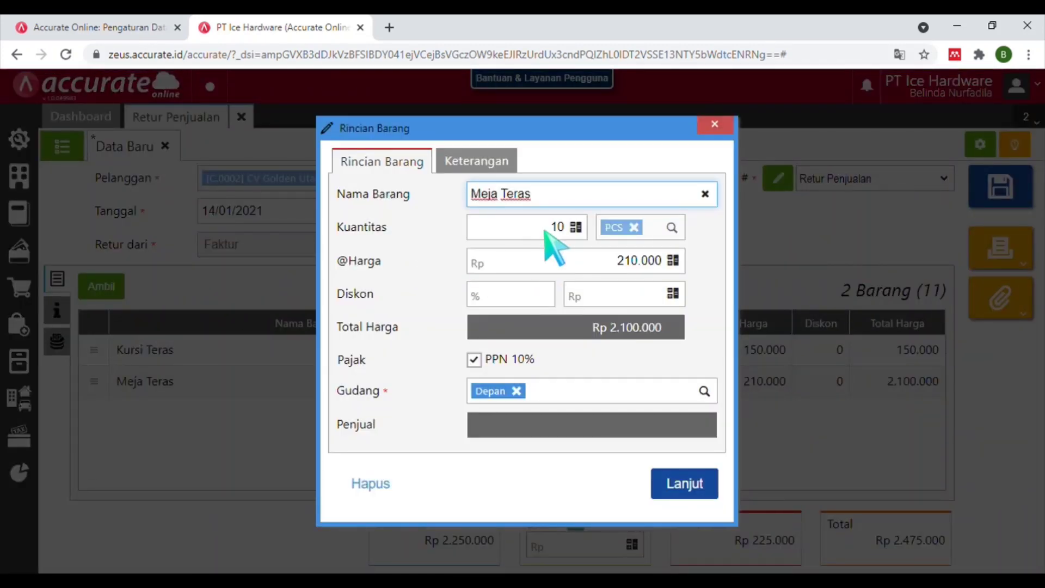
left_click(547, 227)
left_click_drag(546, 225, 566, 223)
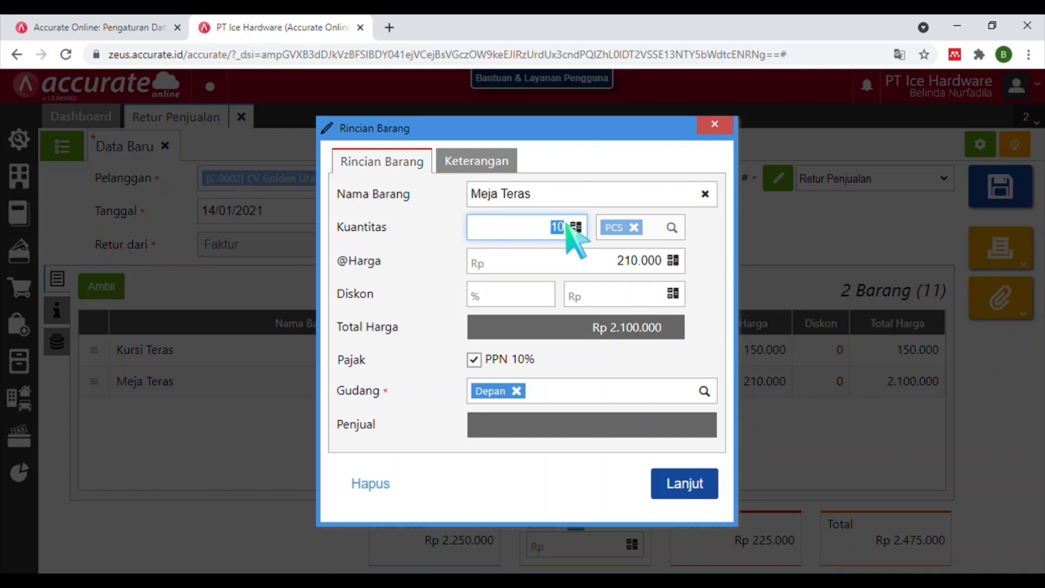
type("1")
left_click(696, 489)
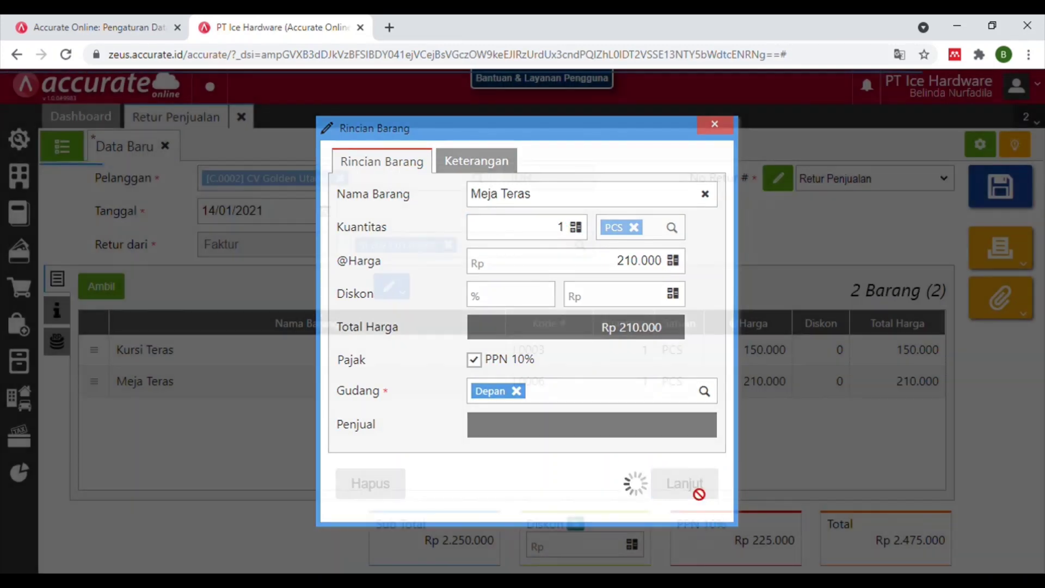
Set the Depan warehouse for all return lines and save the sales return.
left_click(389, 285)
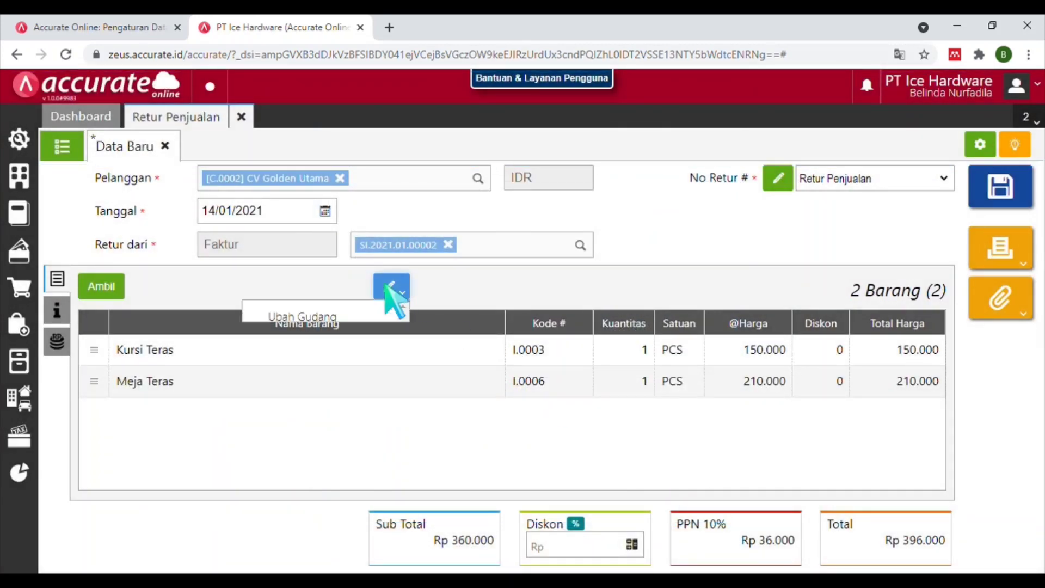
left_click(302, 317)
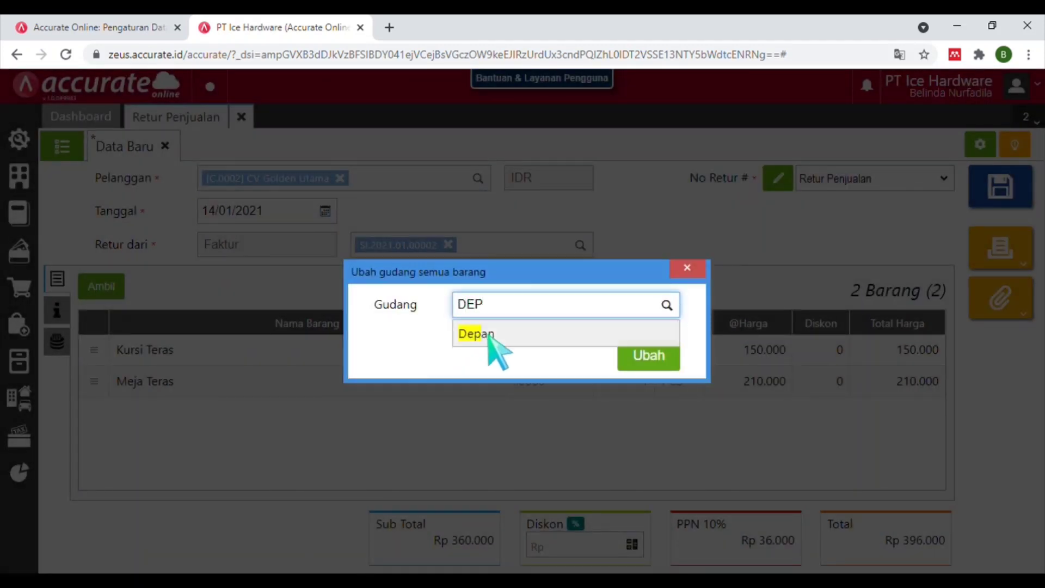
left_click(489, 334)
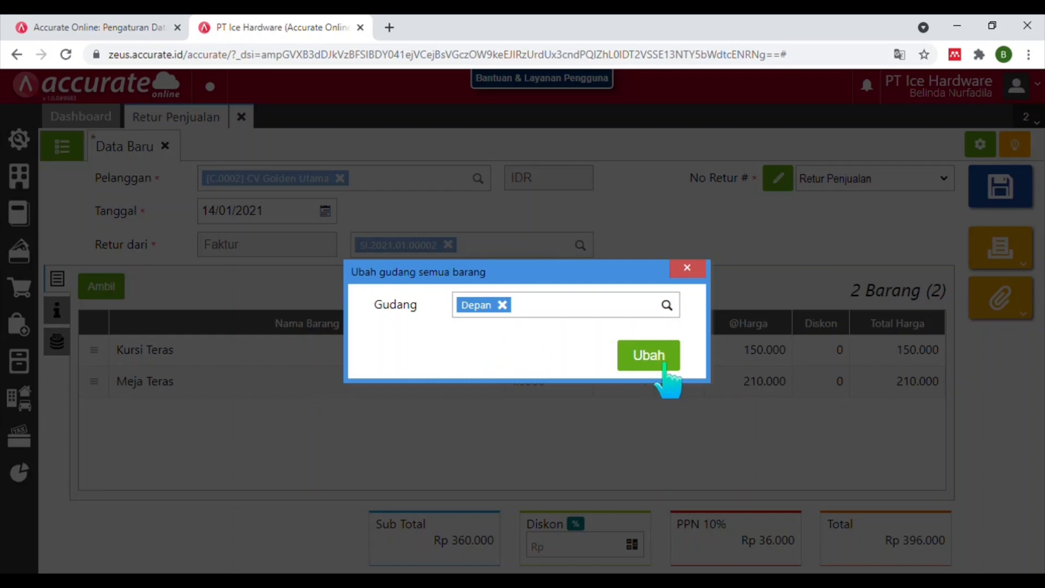
left_click(664, 365)
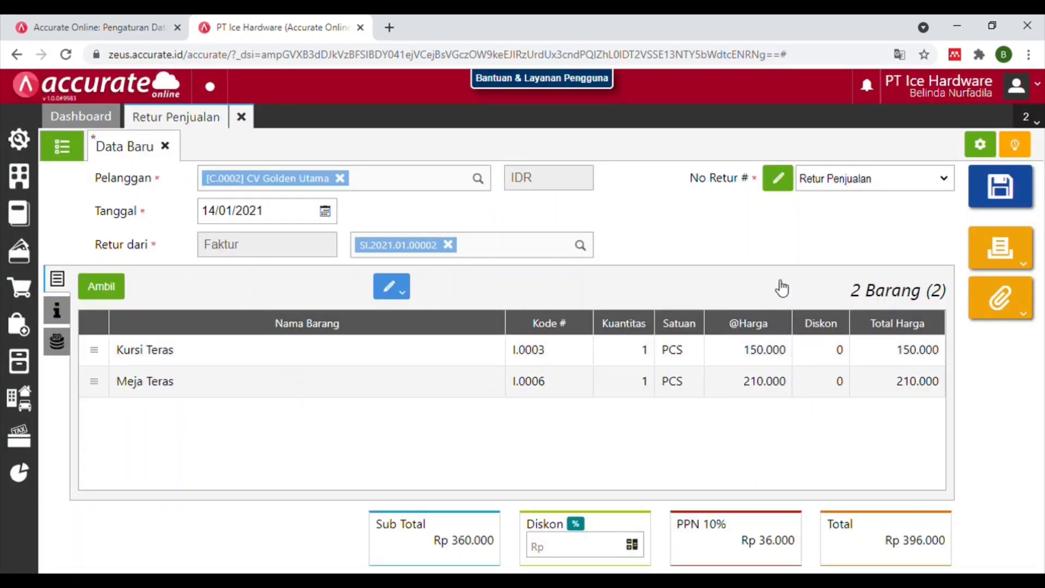
left_click(1003, 182)
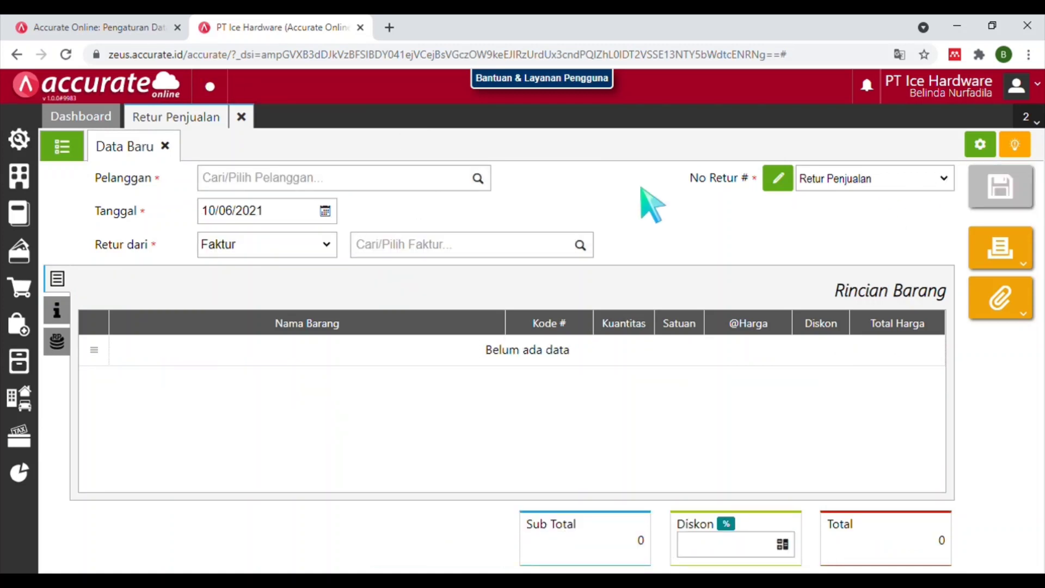
Close the sales return and start a new employee record with salutation Bapak.
left_click(250, 122)
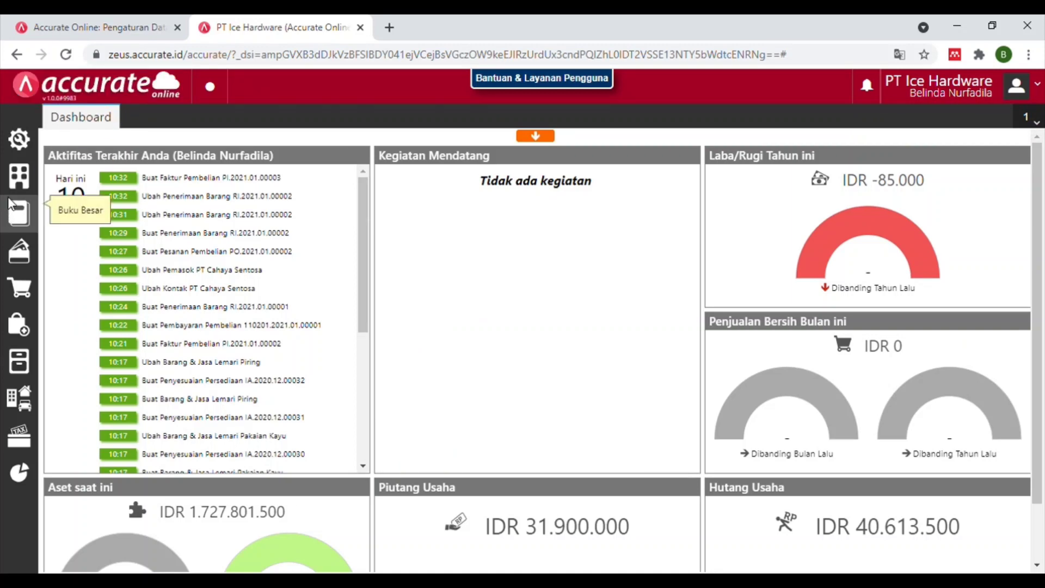
left_click(16, 185)
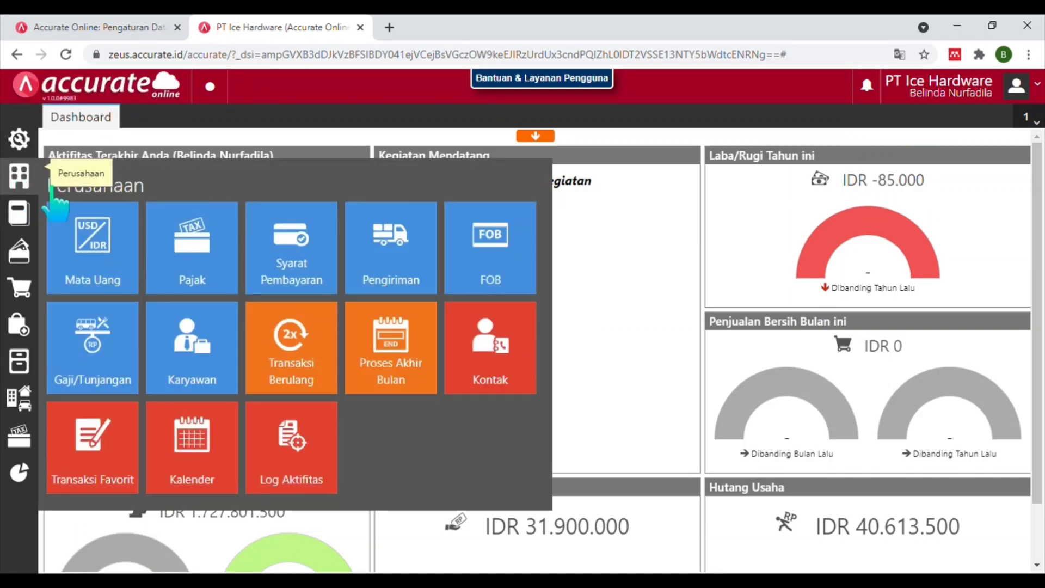
left_click(203, 356)
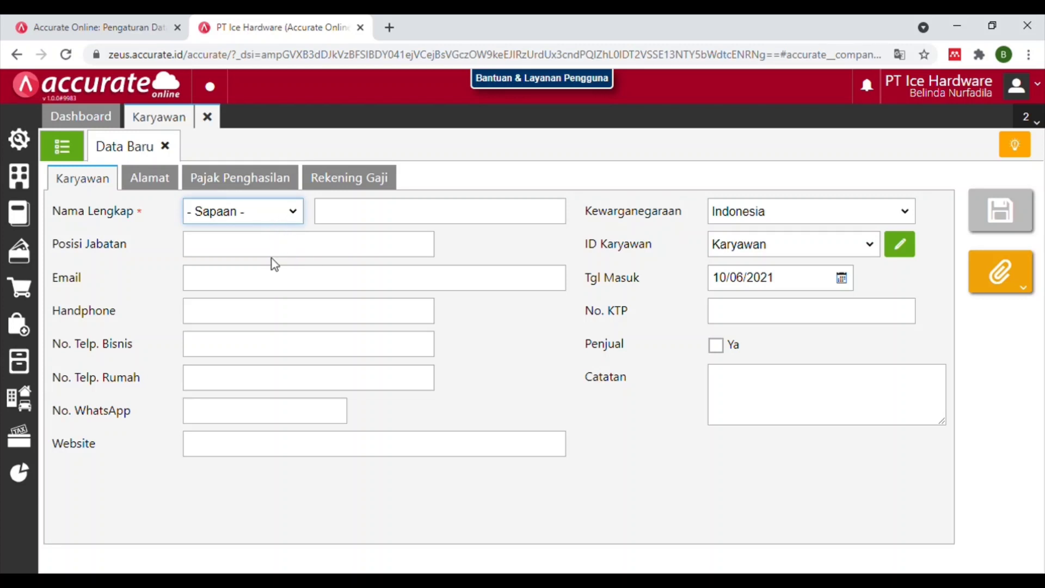
key("Down")
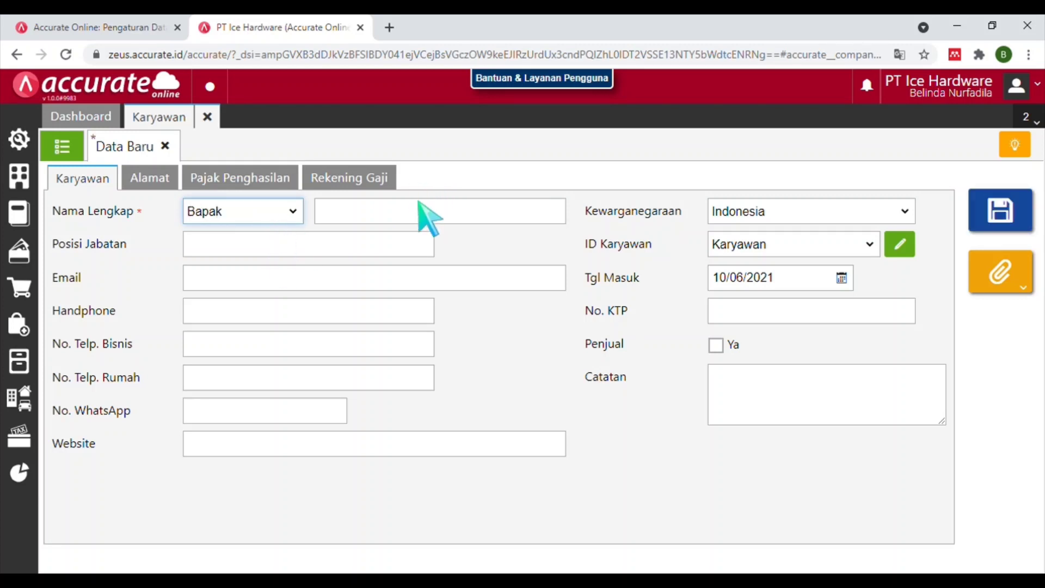
left_click(420, 207)
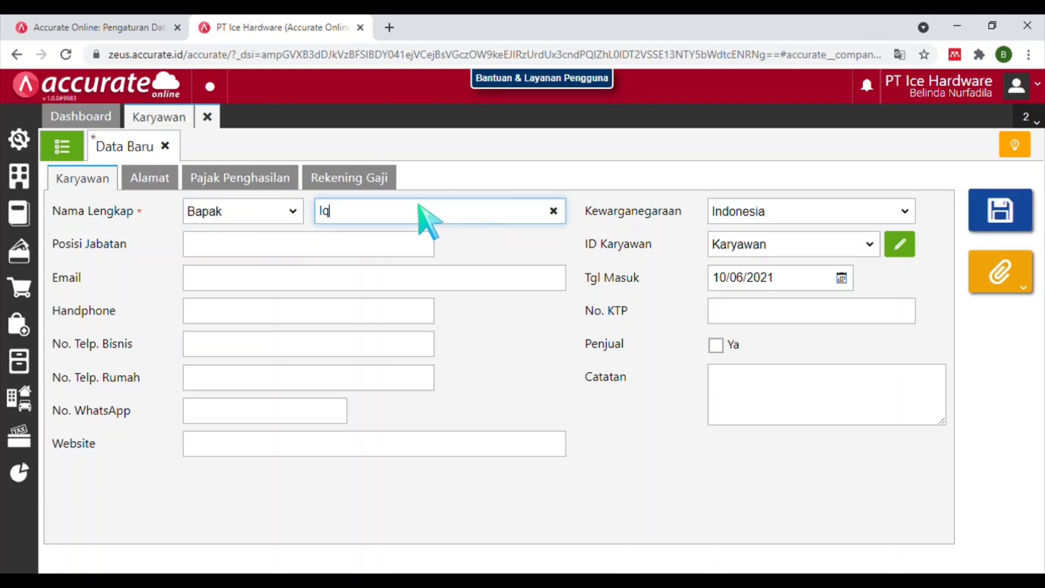
left_click(398, 242)
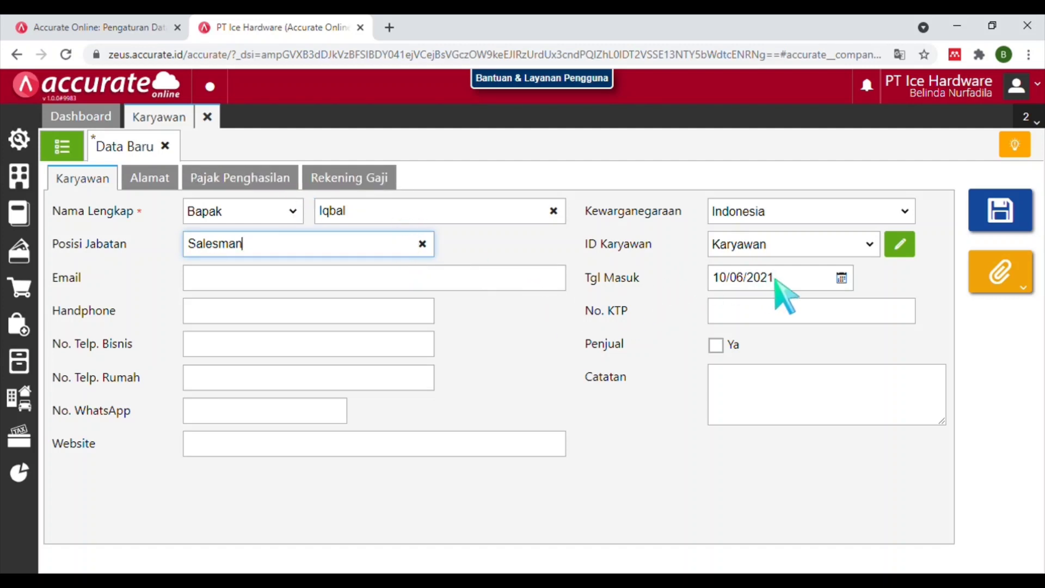
Set join date 16/01/2021, mark as seller, exempt from PPh 21, and save the employee.
left_click_drag(787, 286, 744, 289)
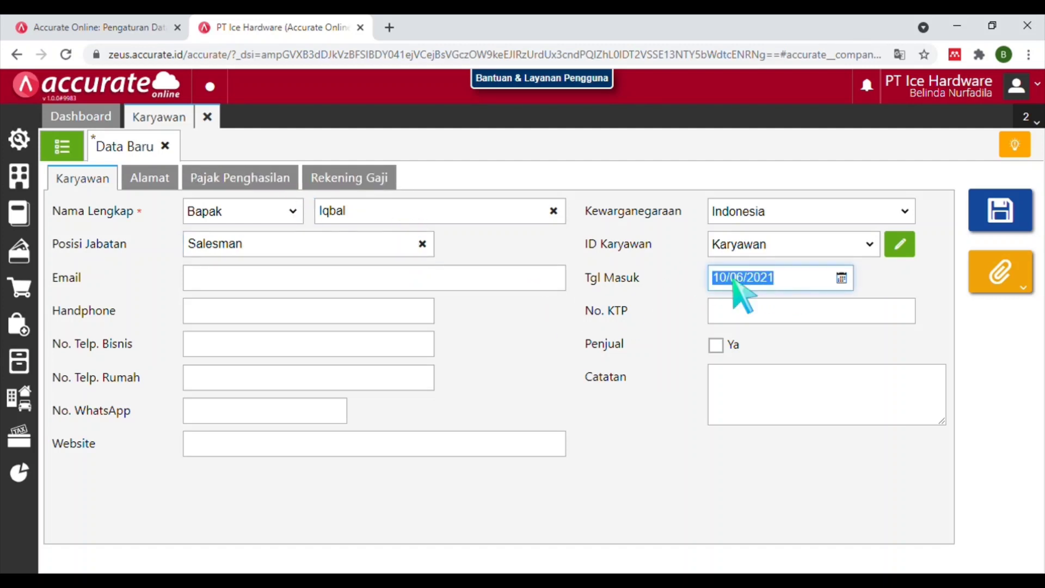
type("1")
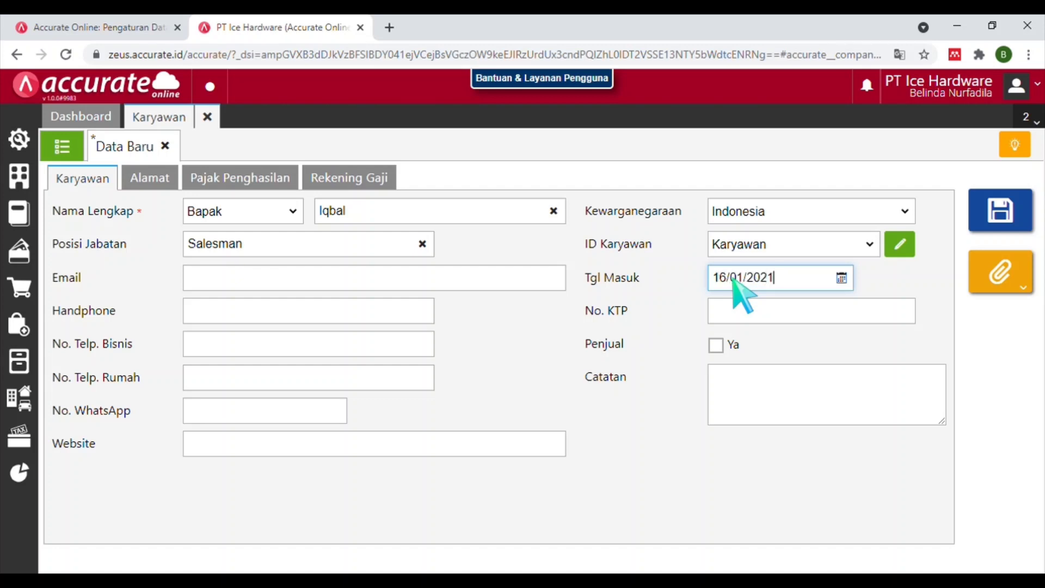
type("6/01/2021")
left_click(746, 311)
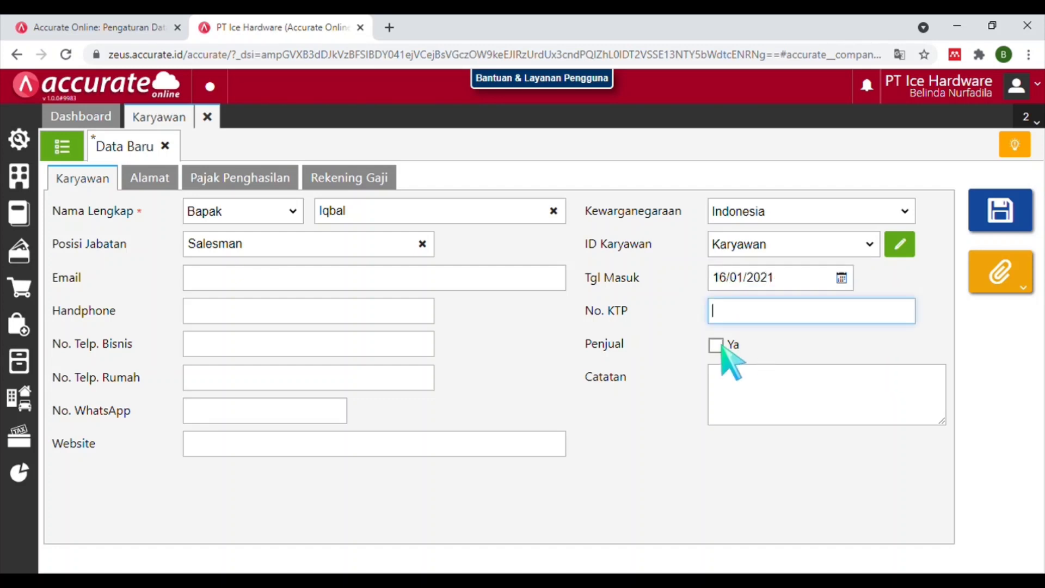
left_click(718, 345)
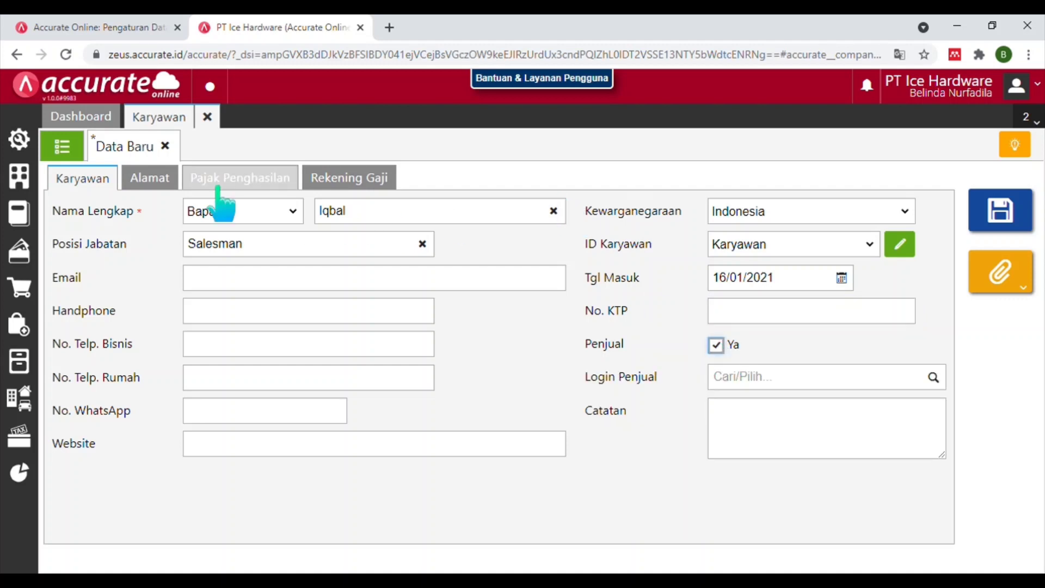
left_click(154, 186)
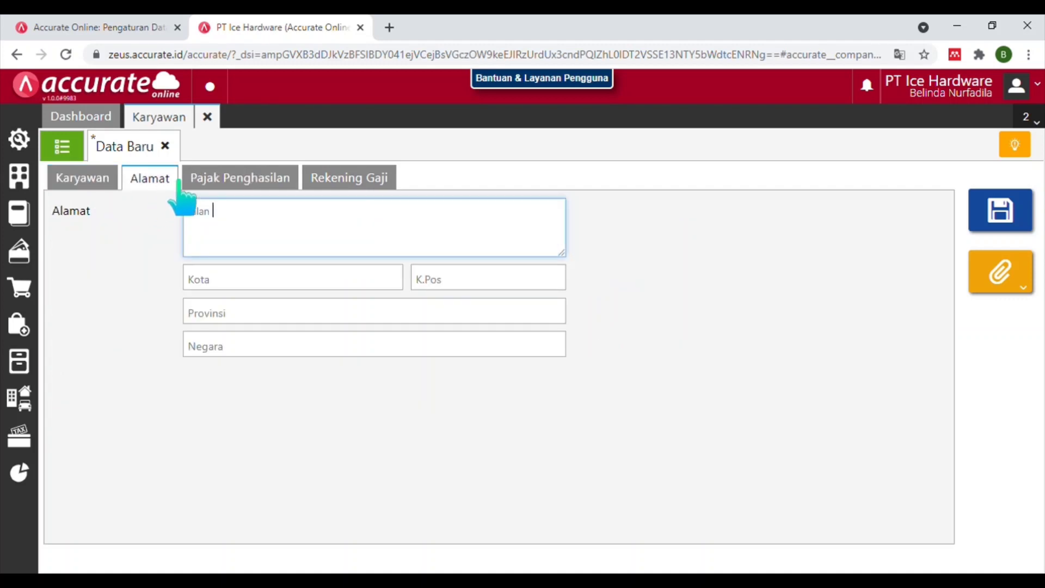
left_click(215, 182)
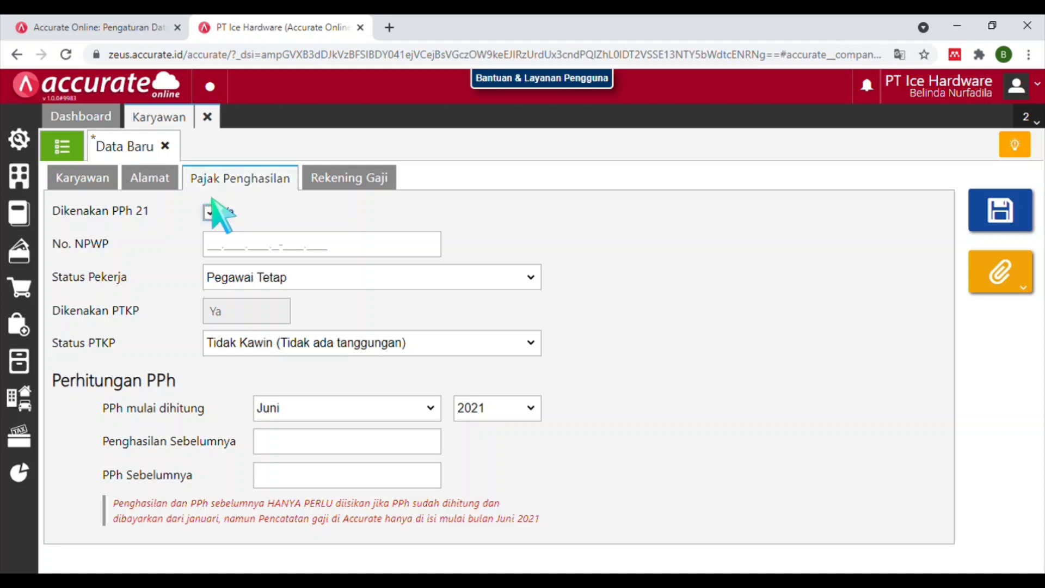
left_click(212, 213)
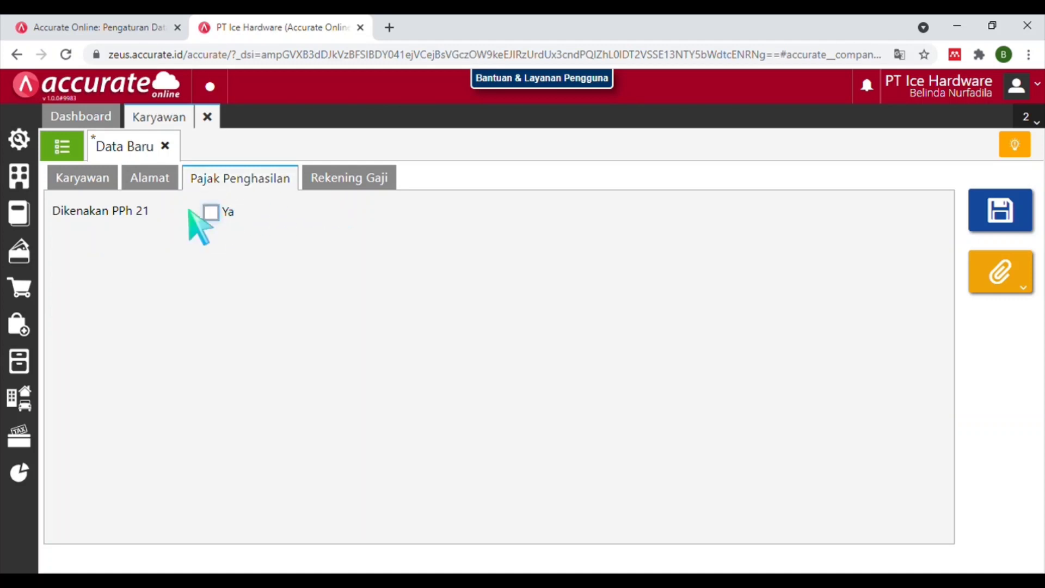
left_click(103, 180)
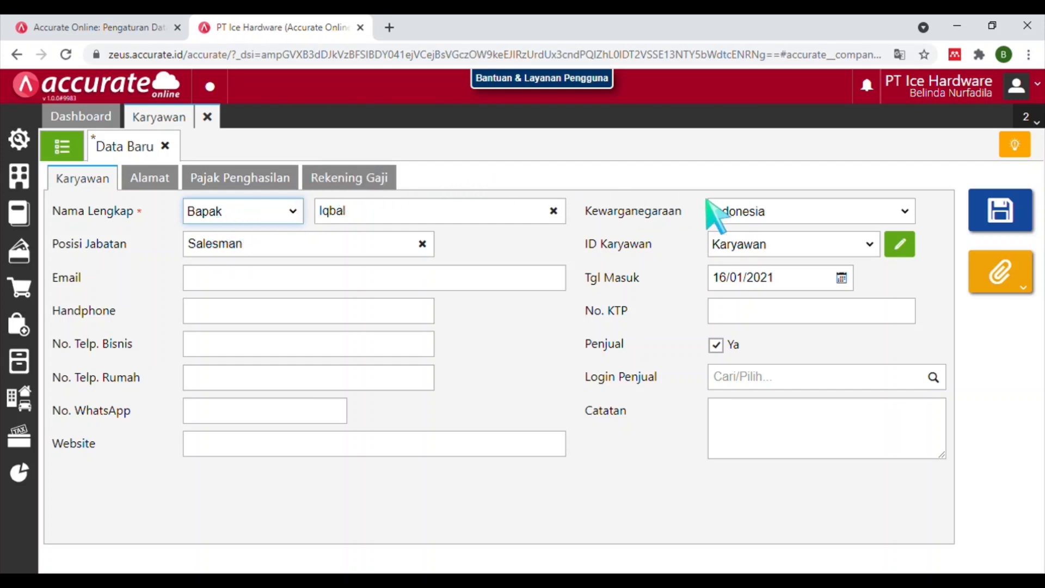
left_click(1018, 209)
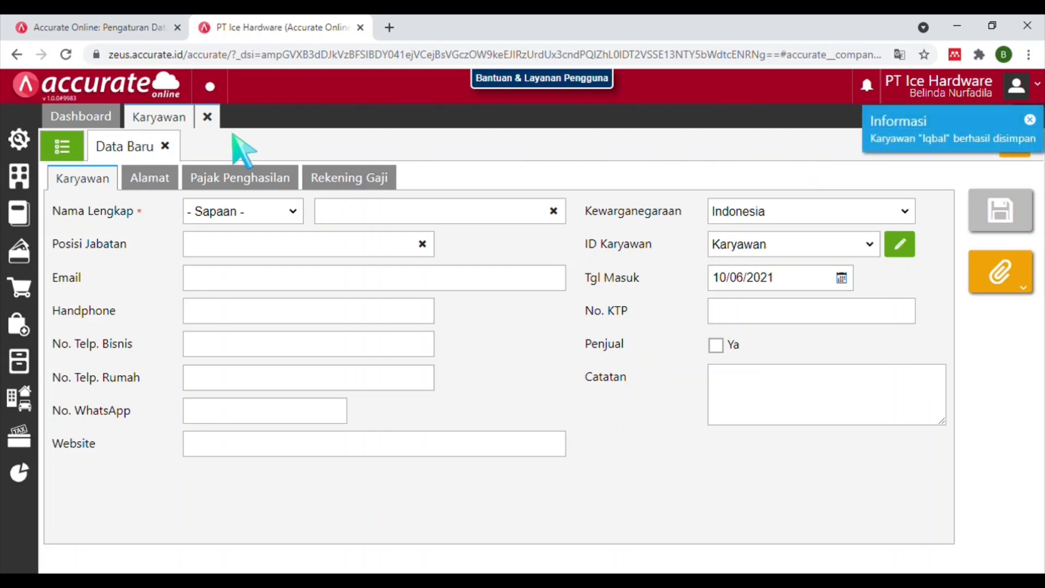
Close the employee form and start commission rule KP on sales value from 250.000.
left_click(218, 117)
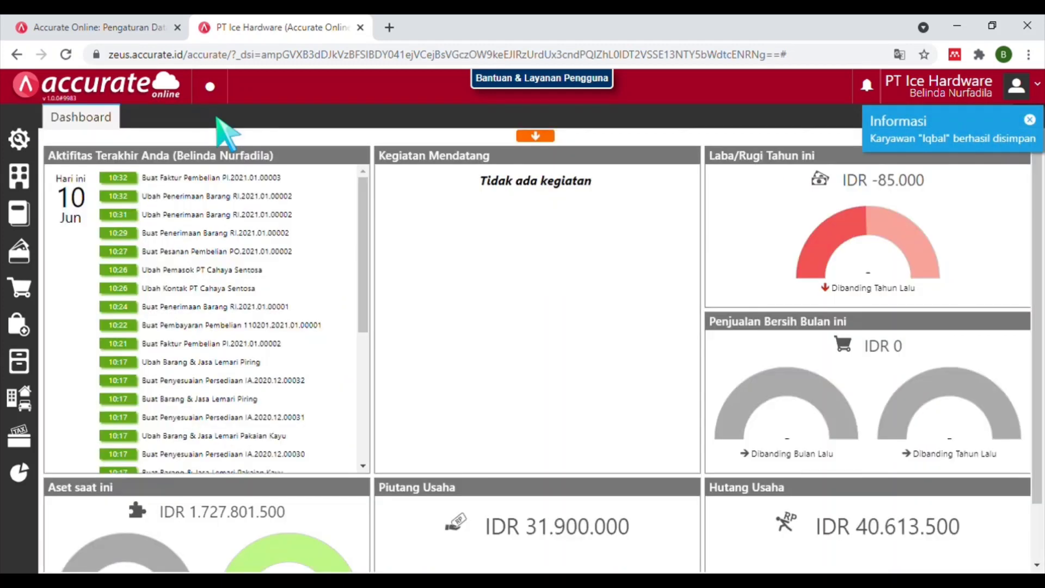
left_click(22, 298)
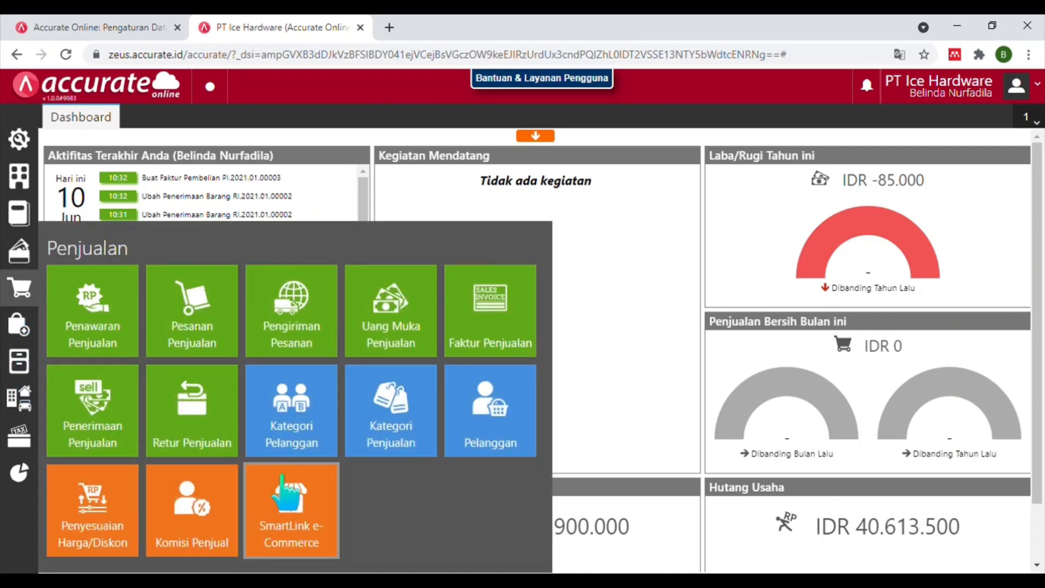
left_click(233, 524)
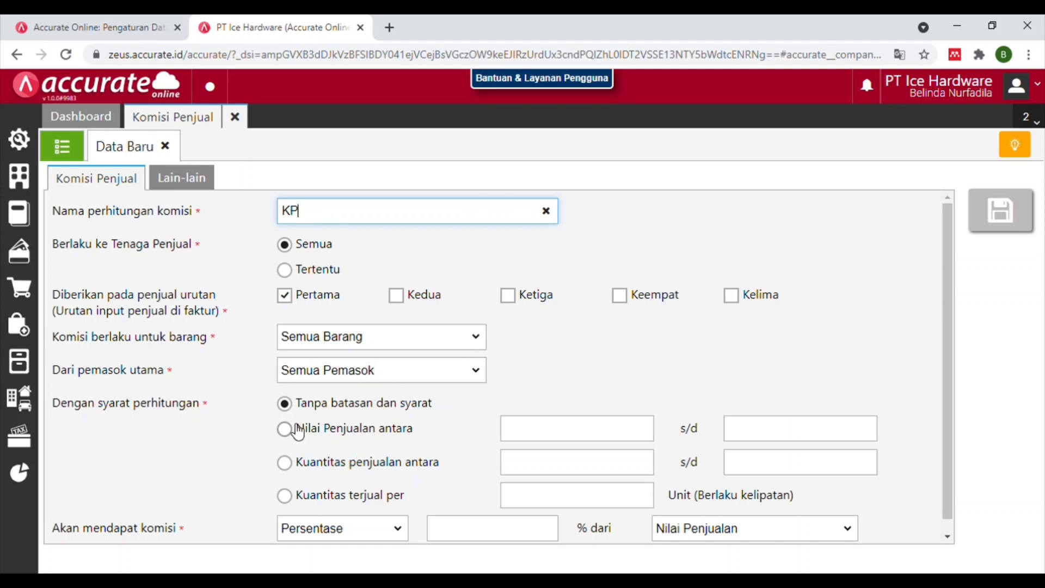
left_click(298, 441)
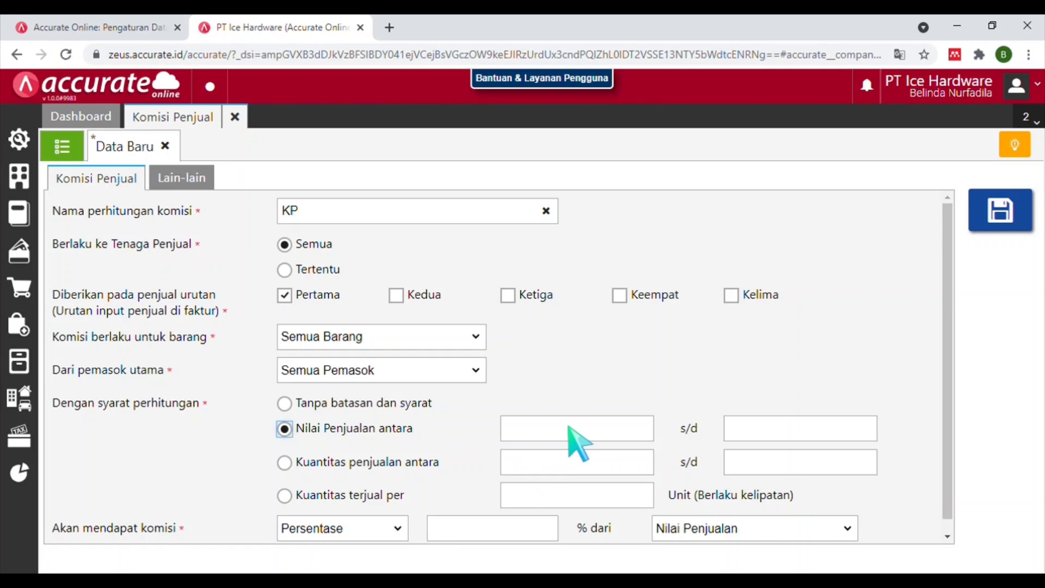
left_click(568, 428)
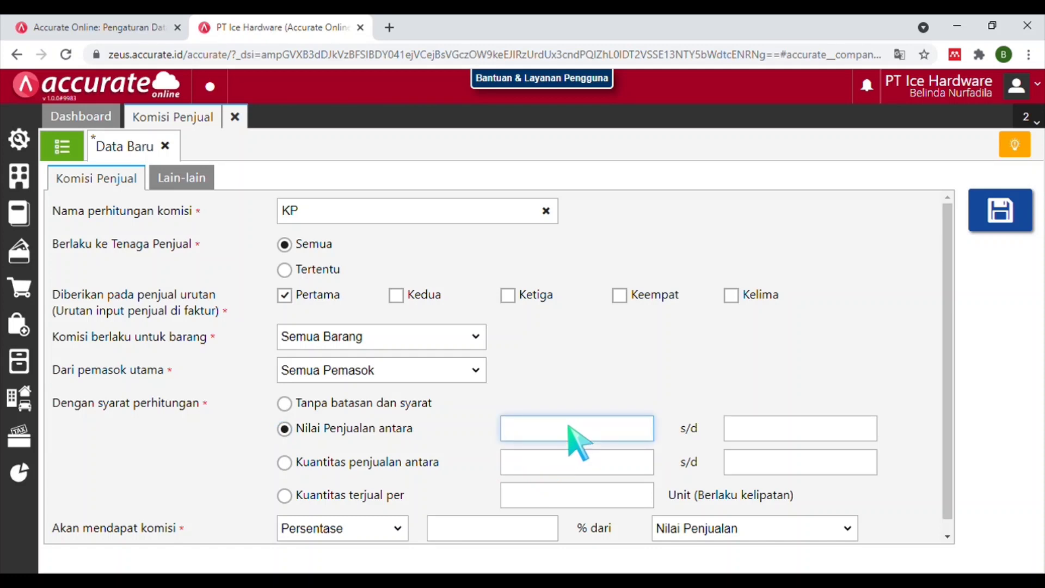
type("2500000")
Set the upper sales limit 1.500.000 and a 2% commission, then save the rule.
left_click(805, 428)
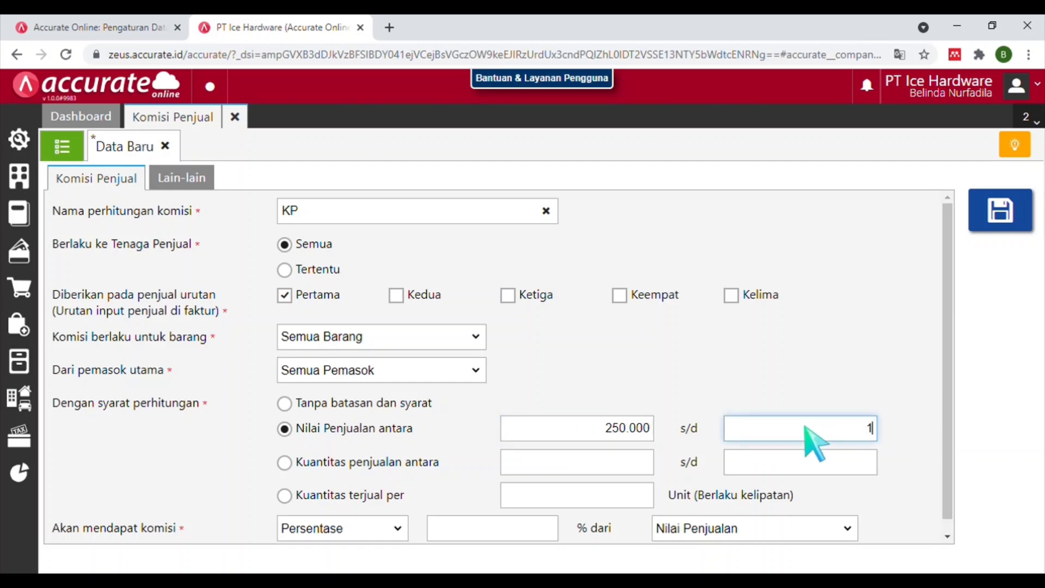
type("1.500.000")
left_click(456, 533)
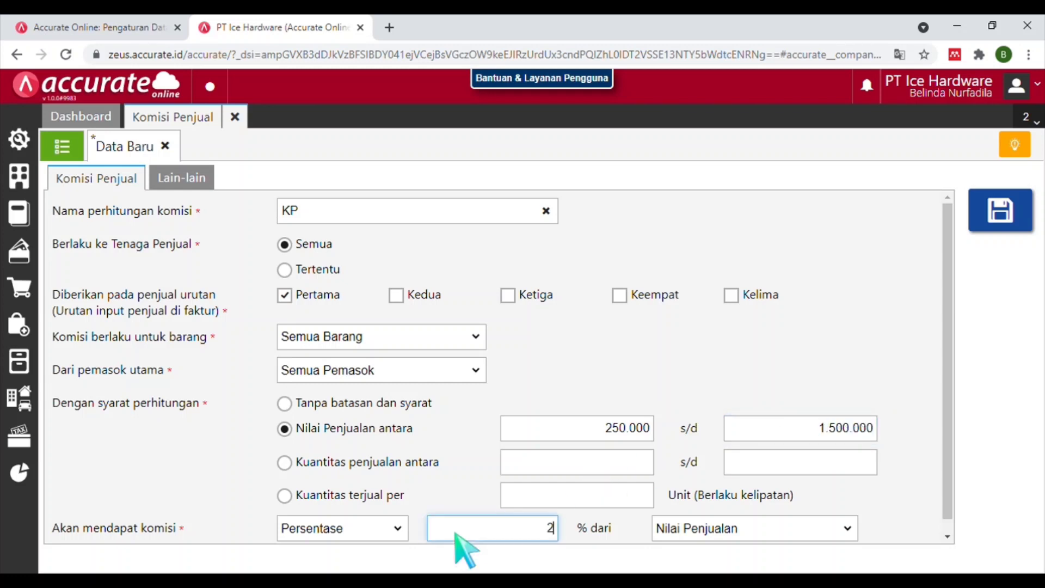
type("2")
left_click(727, 539)
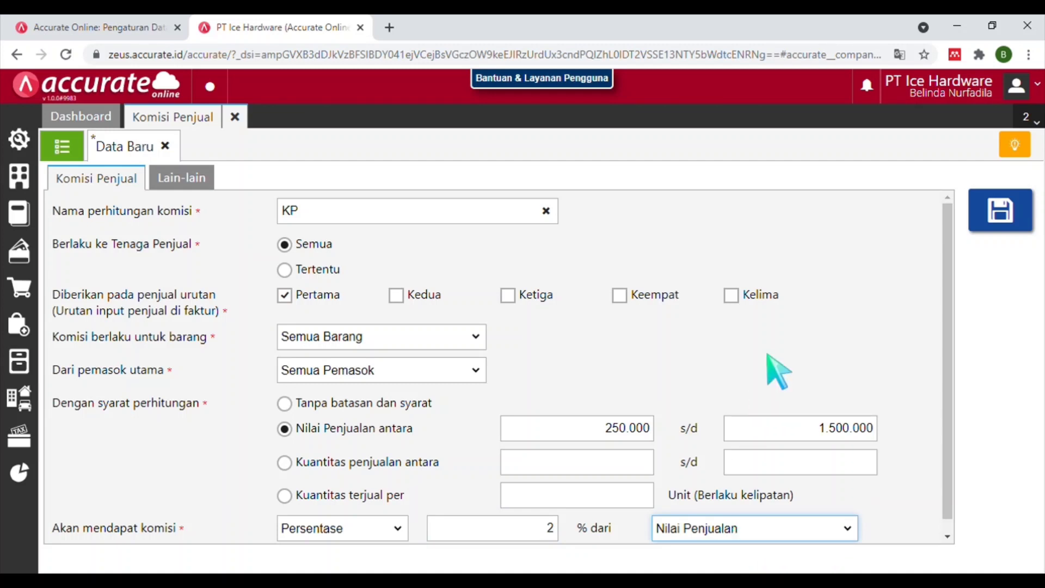
left_click(999, 218)
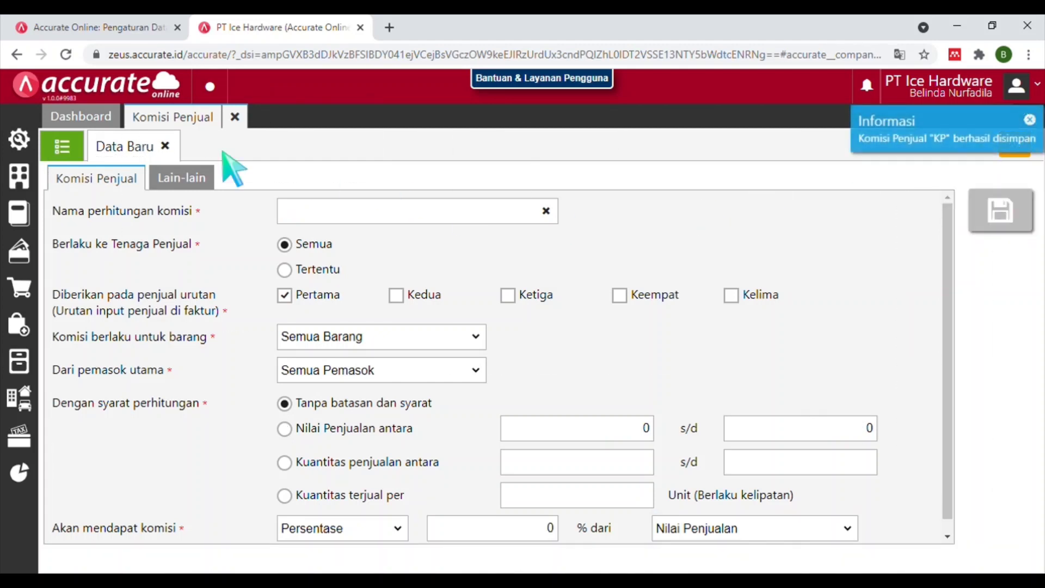
Close the commission form, enable Faktur Dimuka under Preferensi > Fitur > Penjualan, and save.
left_click(235, 116)
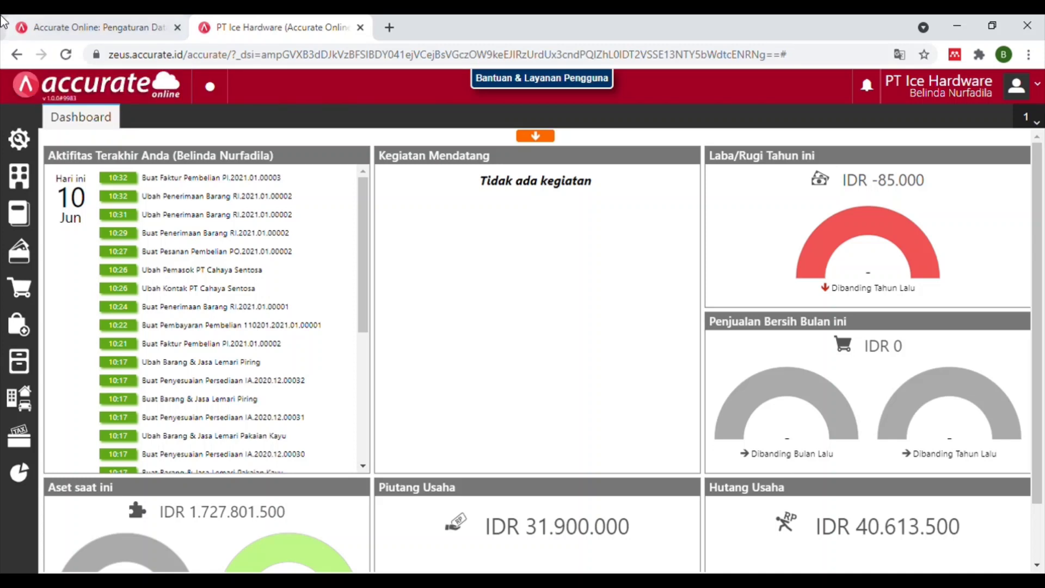
left_click(20, 139)
left_click(103, 212)
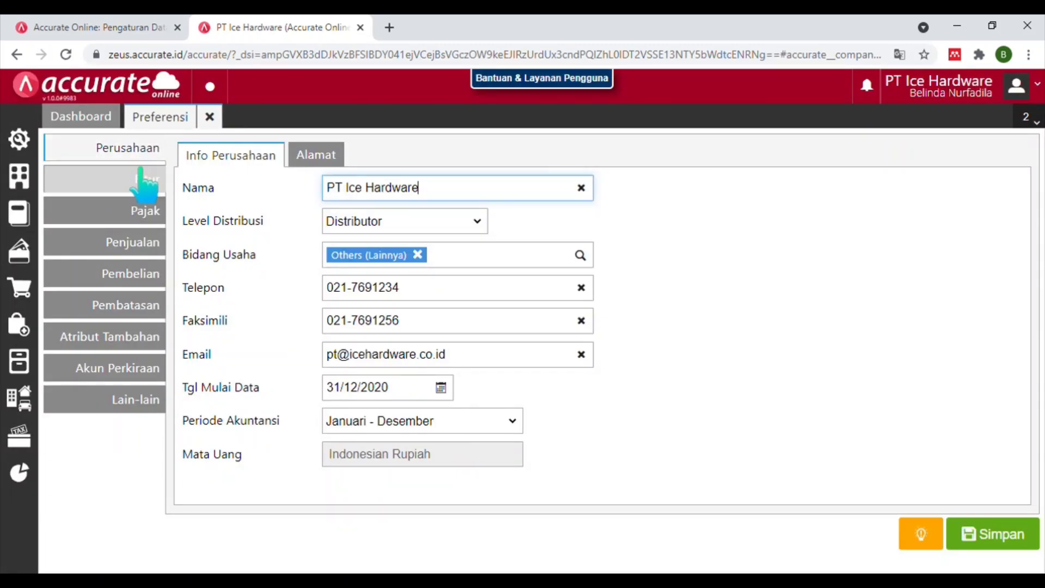
left_click(141, 173)
left_click(325, 158)
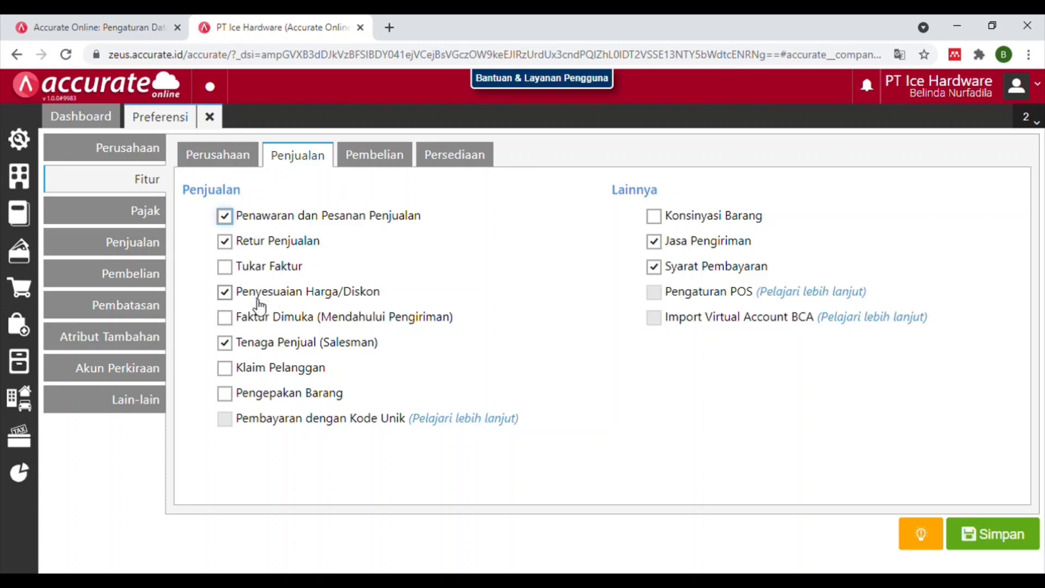
left_click(225, 317)
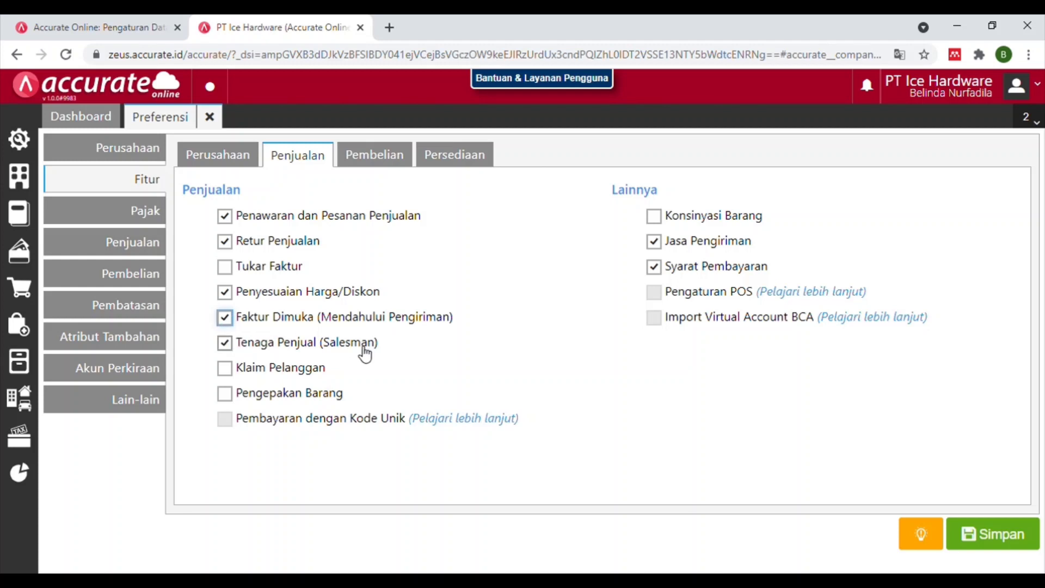
left_click(1004, 547)
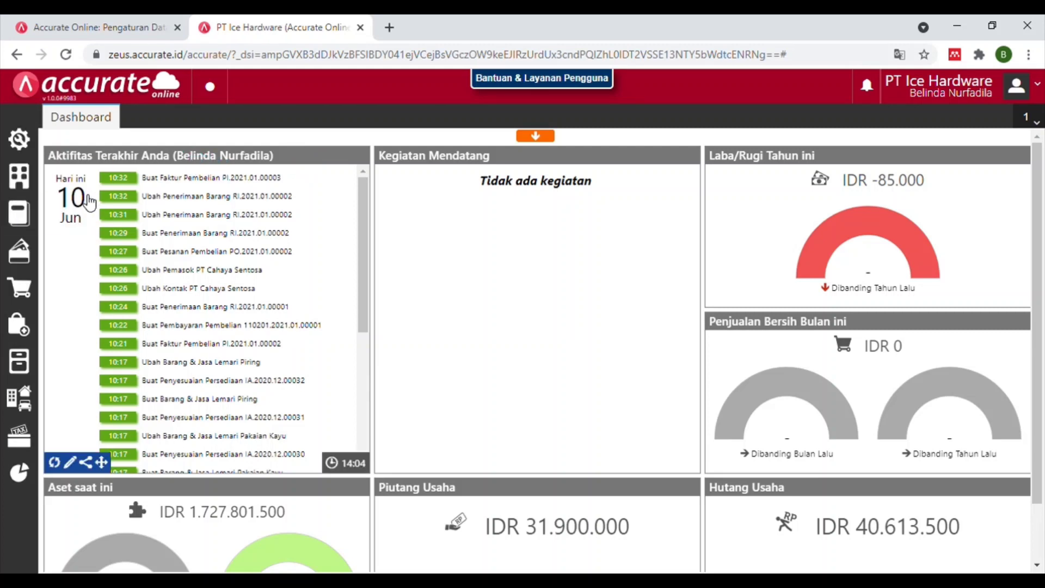
Start a new sales invoice for customer PT Angkasa.
left_click(22, 296)
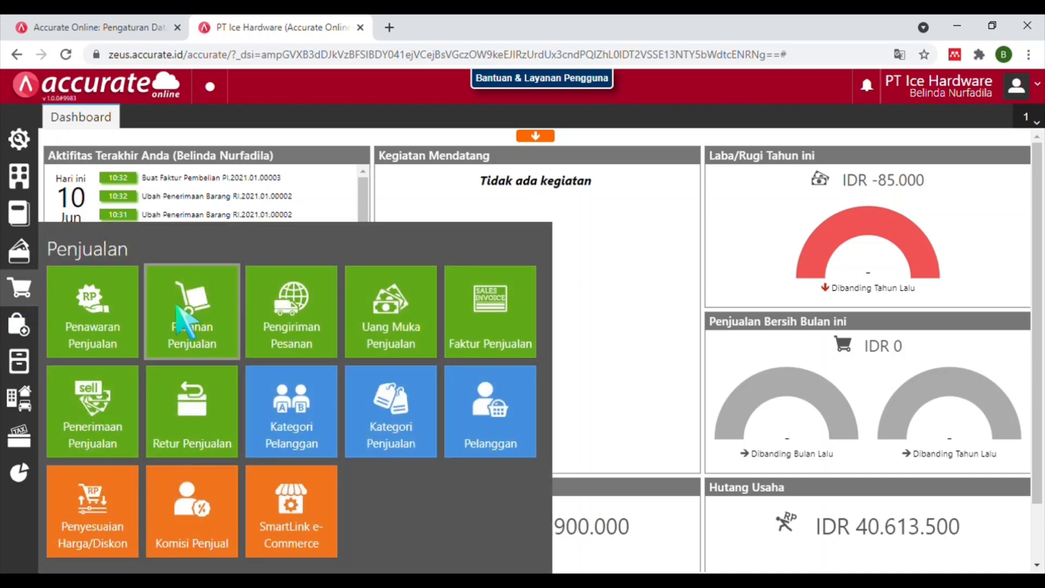
left_click(493, 315)
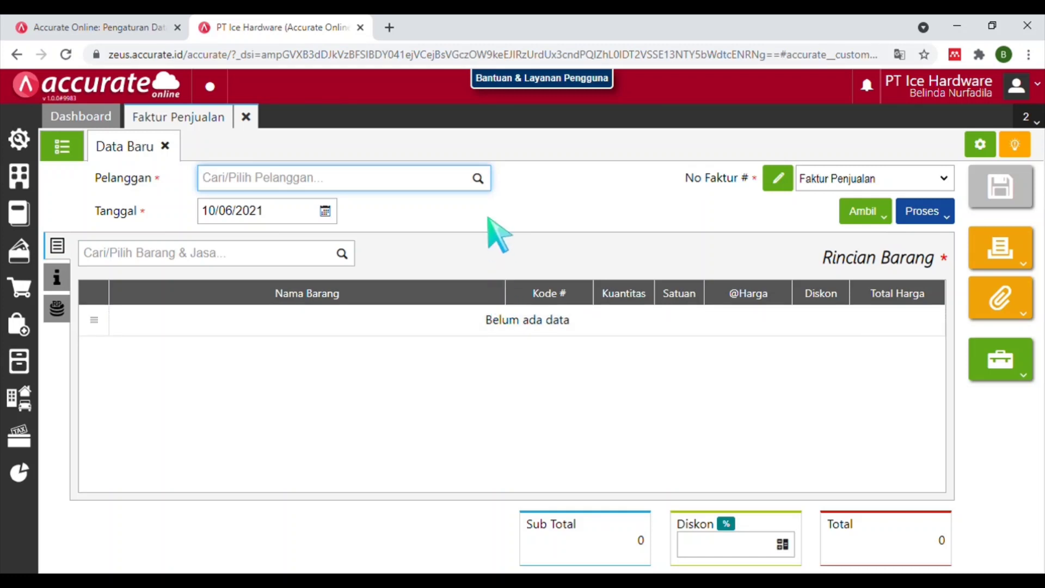
type("PT ANG")
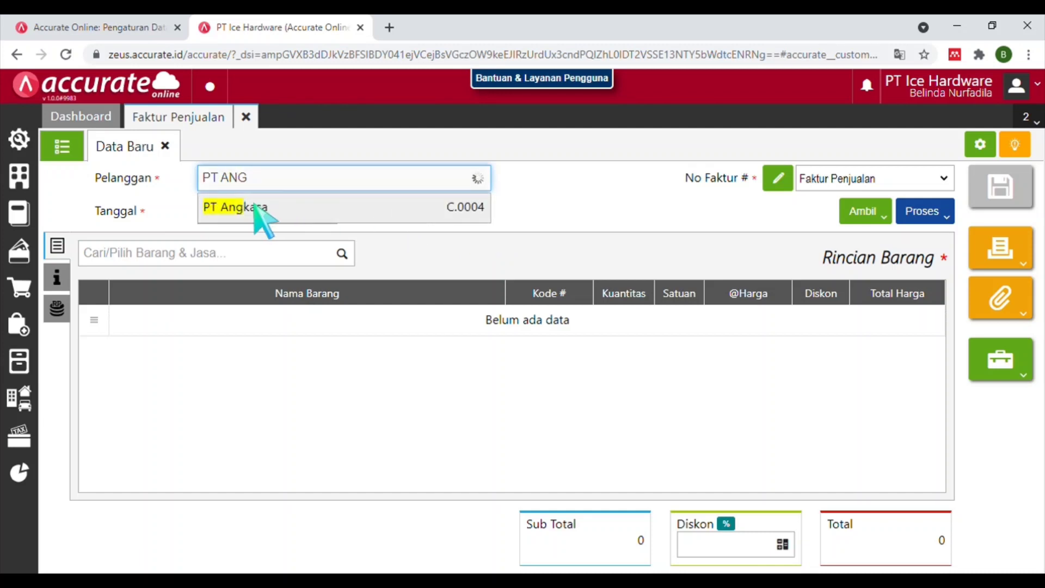
left_click(257, 216)
Date the invoice 19/01/2021 and search the item list for Kursi Kantor.
left_click(256, 210)
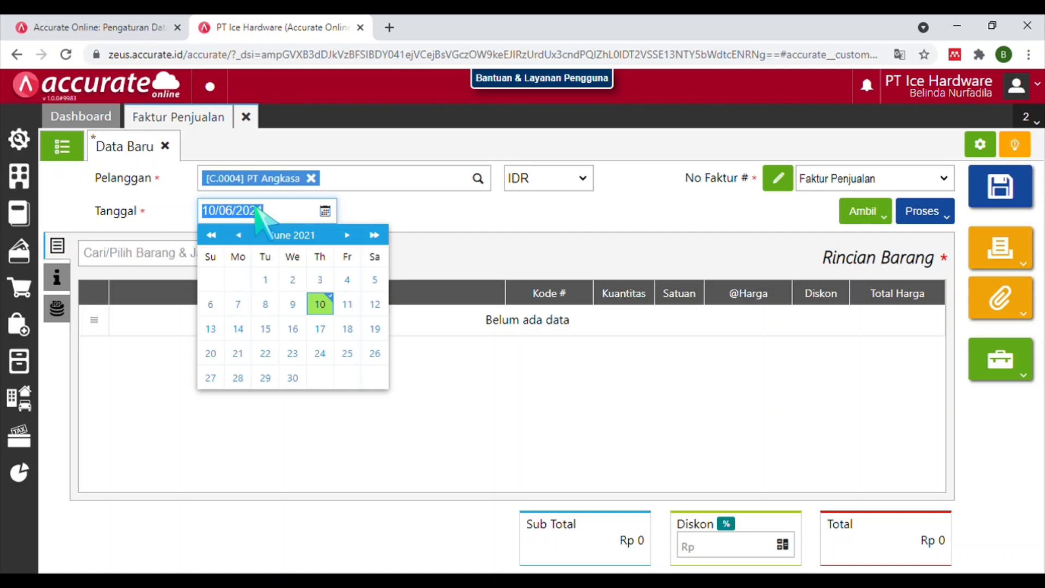
type("19010")
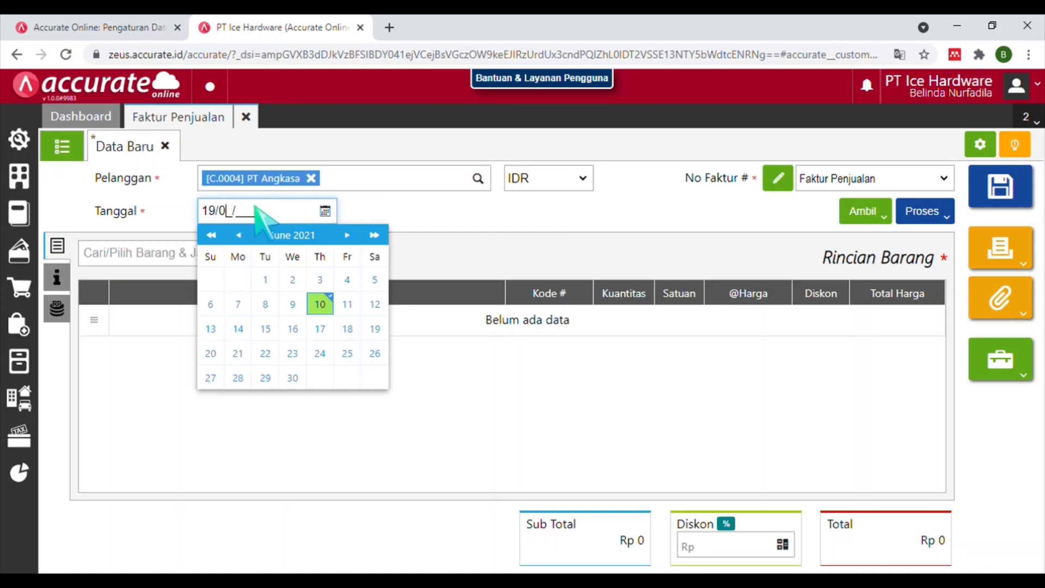
type("021")
left_click(266, 354)
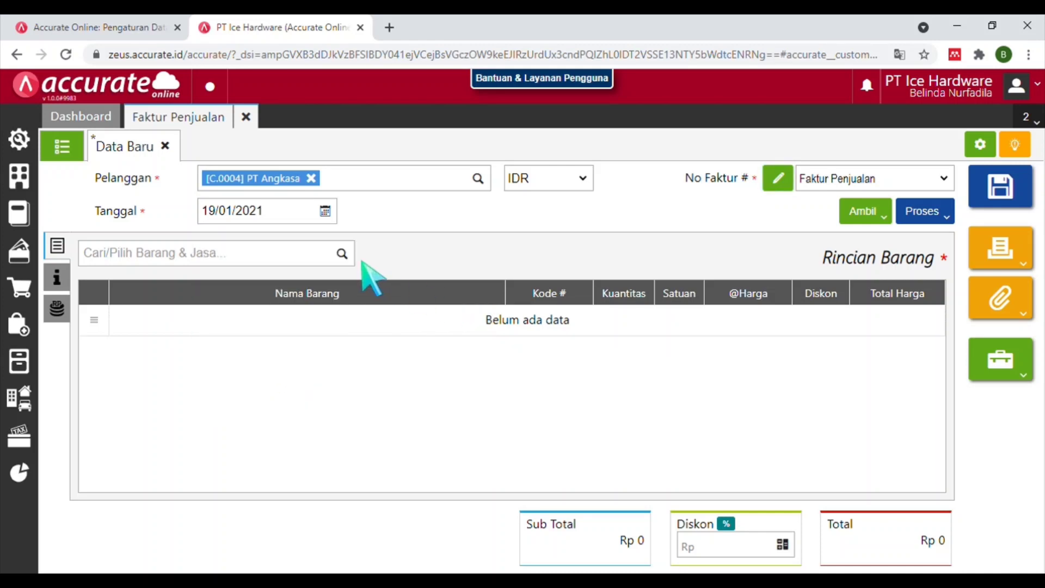
left_click(299, 252)
type("KURSI KA")
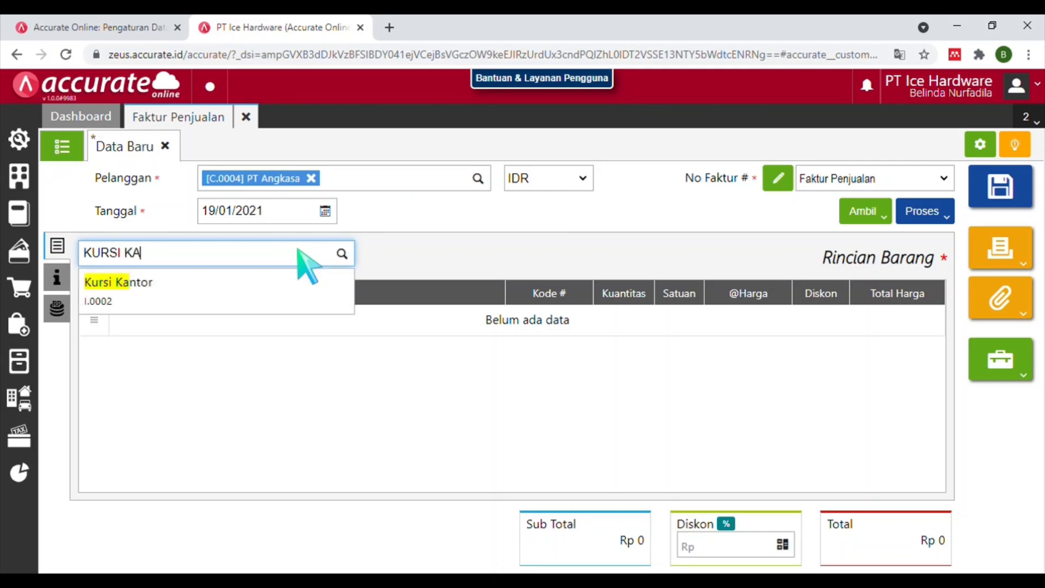
Add Kursi Kantor with quantity 5 to the invoice and assign the salesperson.
left_click(277, 297)
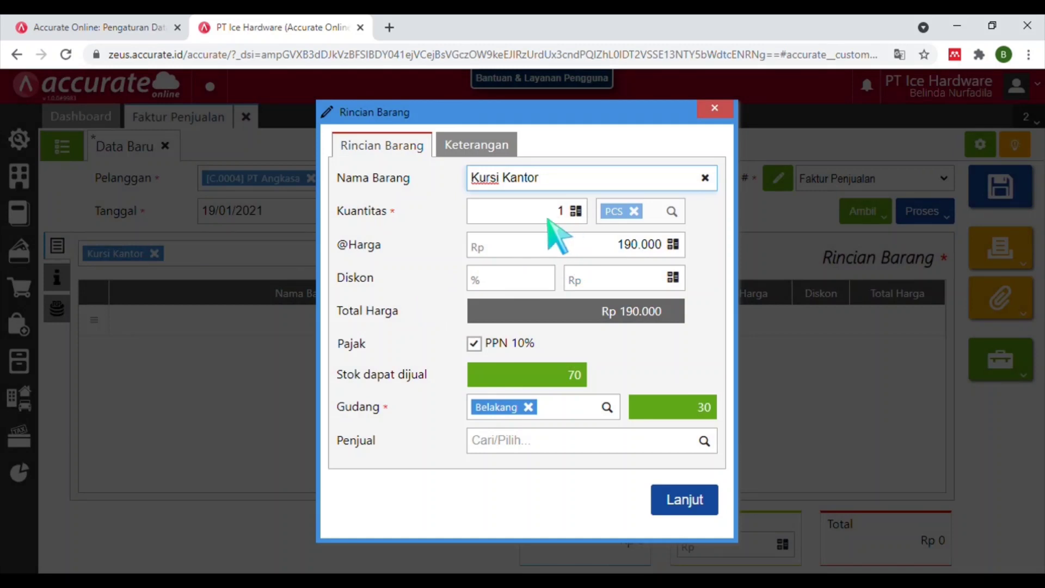
left_click(560, 218)
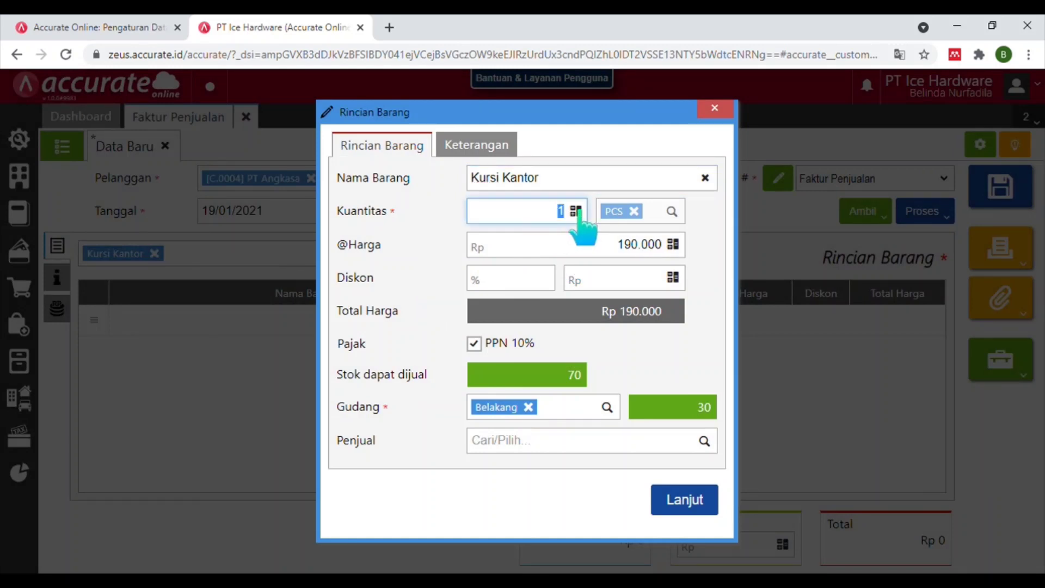
type("5")
left_click(567, 278)
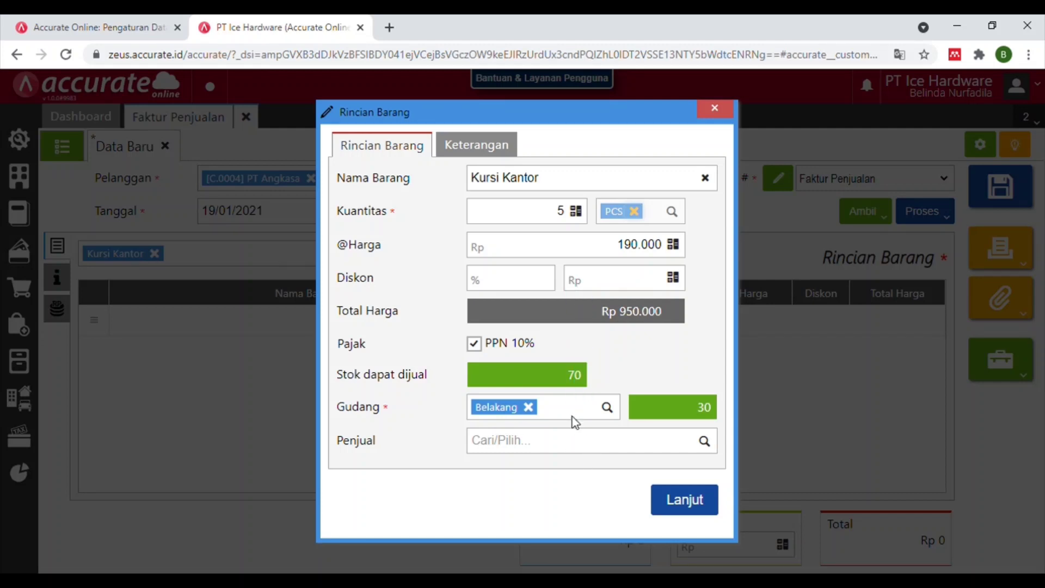
left_click(573, 430)
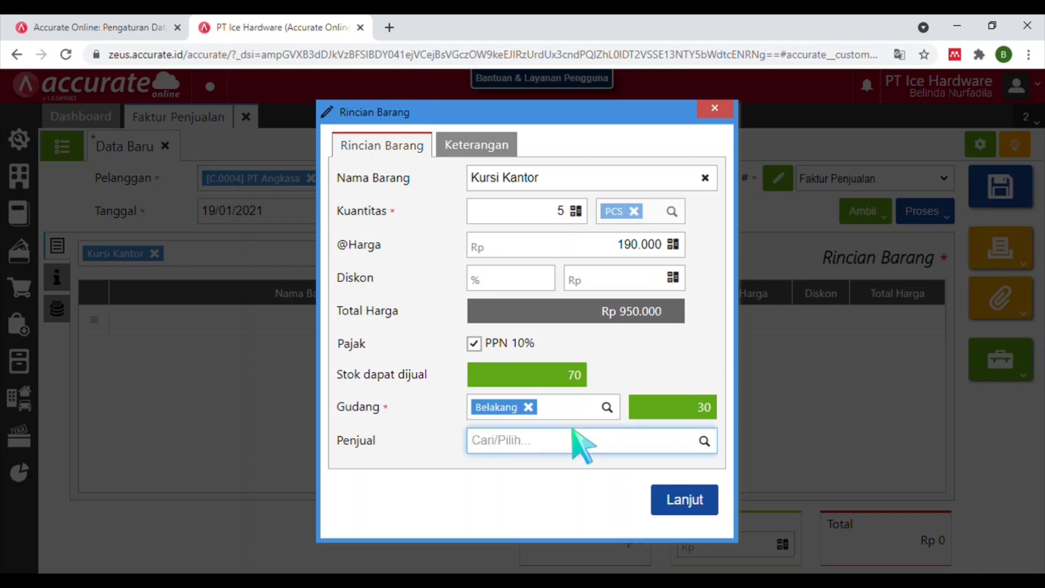
type("Iqb")
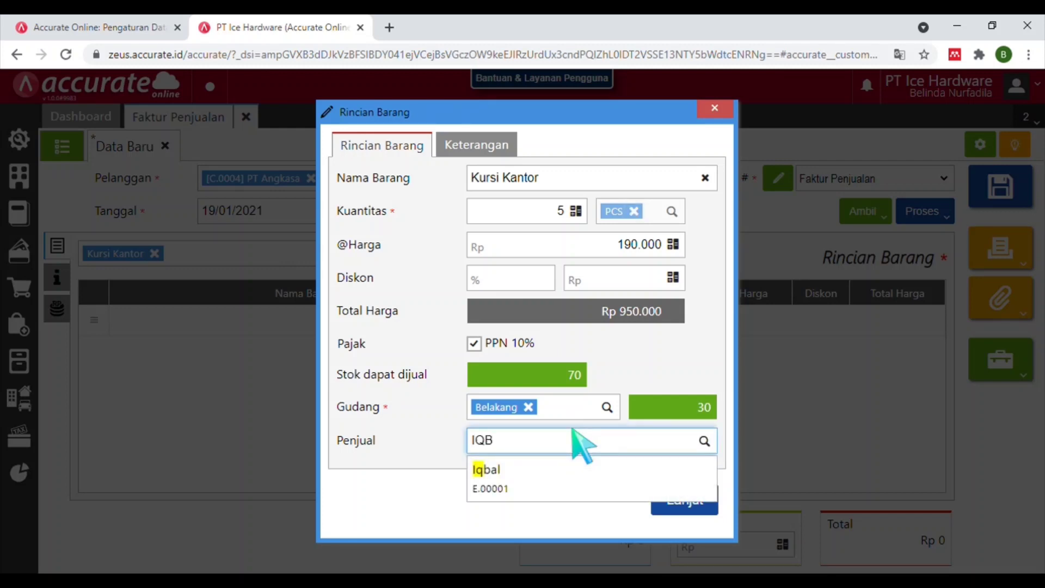
left_click(562, 479)
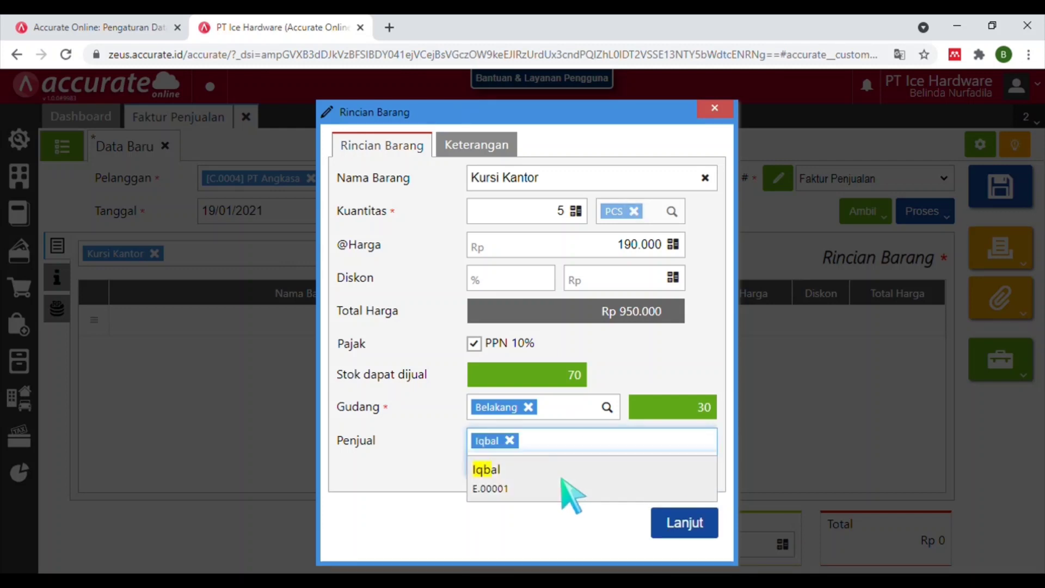
left_click(671, 525)
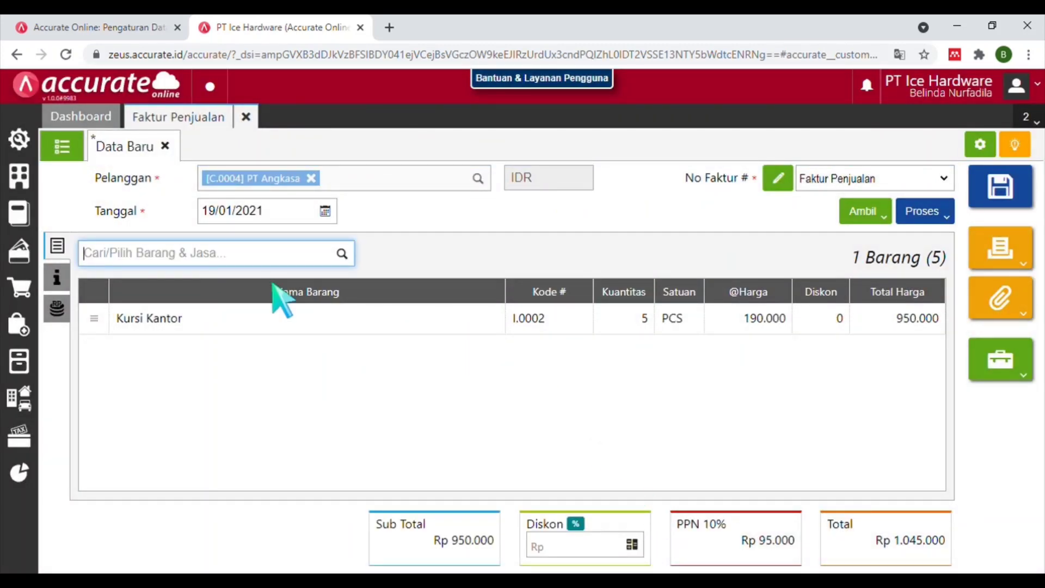
Add Meja Belajar with quantity 5, bringing the total to Rp 2.502.500.
type("MEJA")
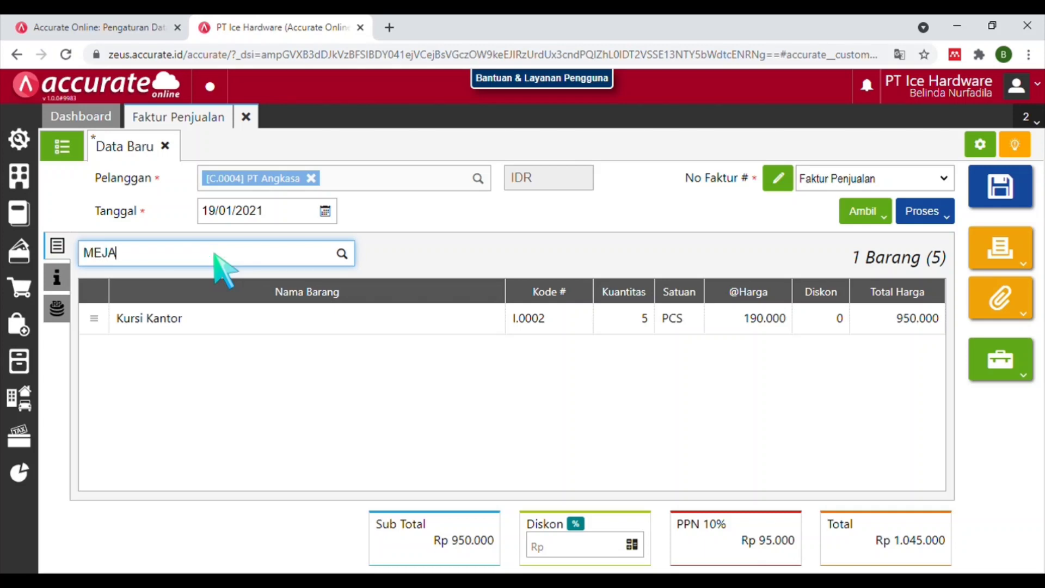
type(" BE")
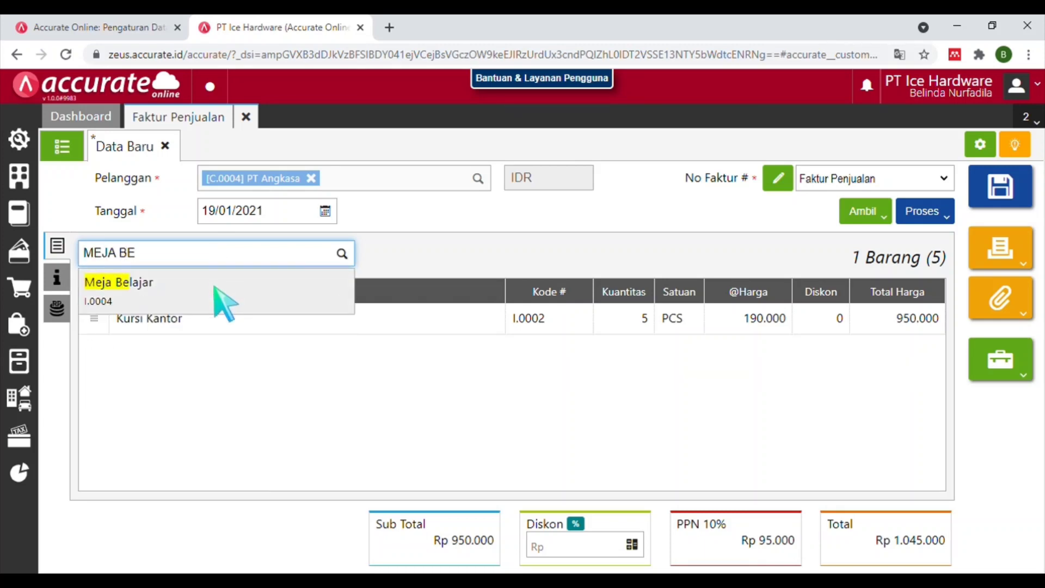
left_click(223, 294)
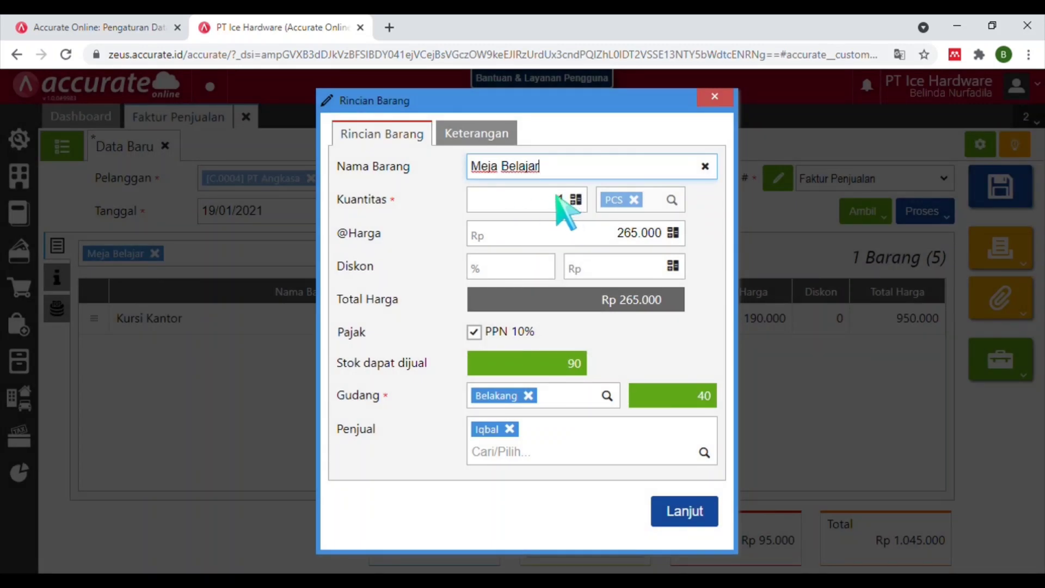
left_click(561, 197)
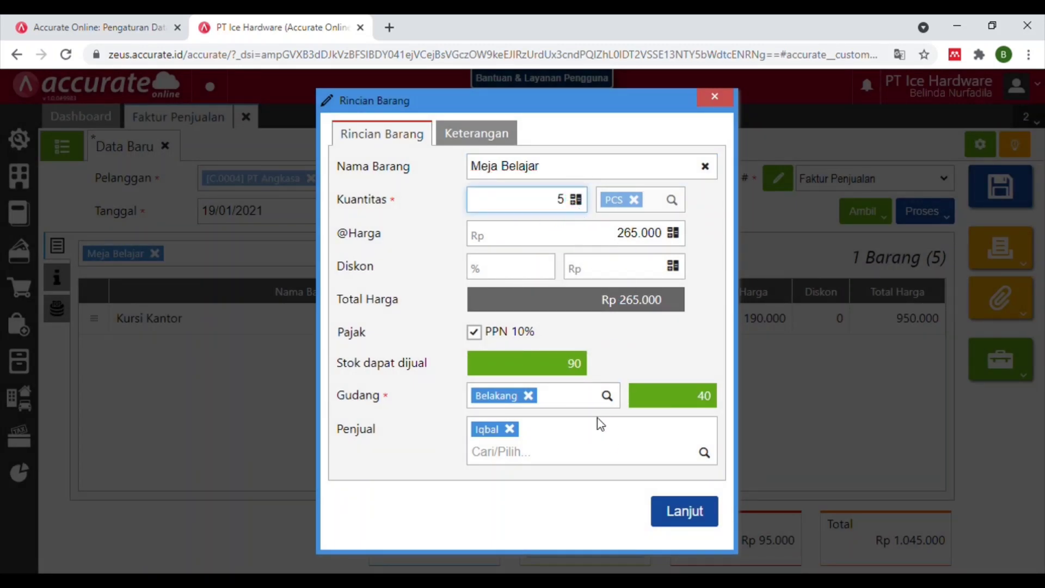
left_click(683, 514)
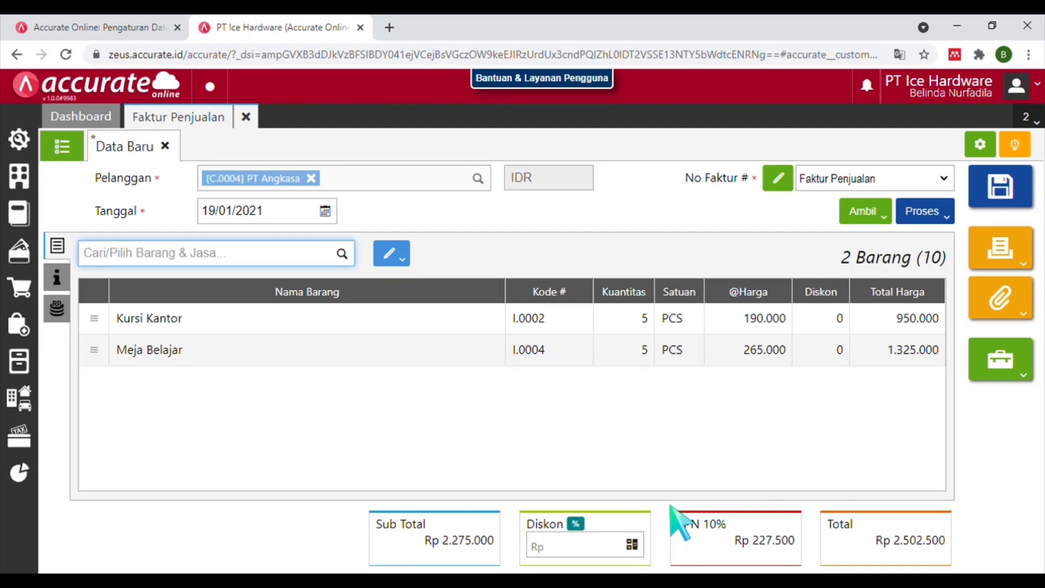
Mark the invoice as Faktur Dimuka, save it, and begin recording its payment.
left_click(61, 281)
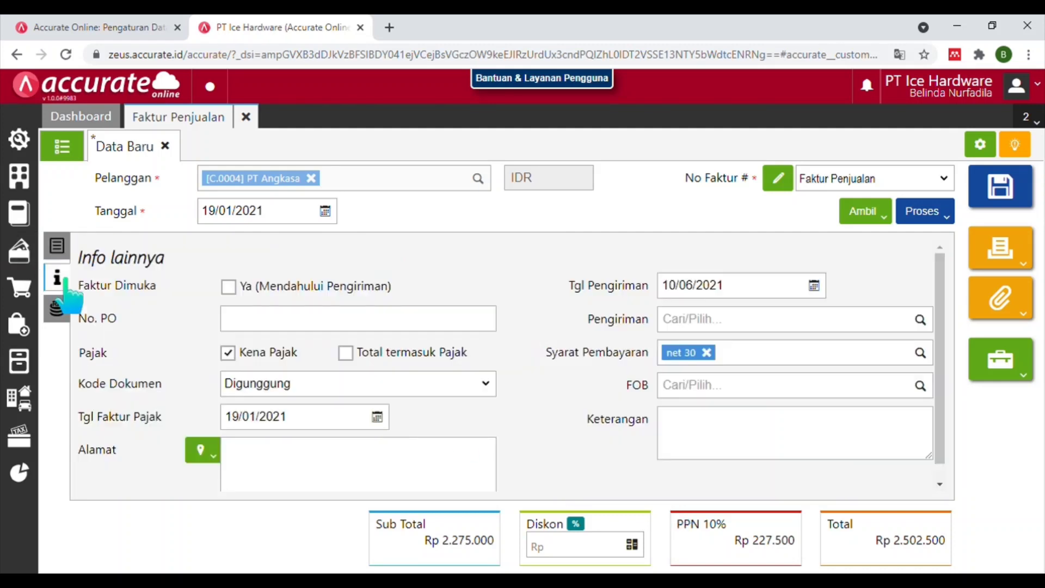
left_click(230, 288)
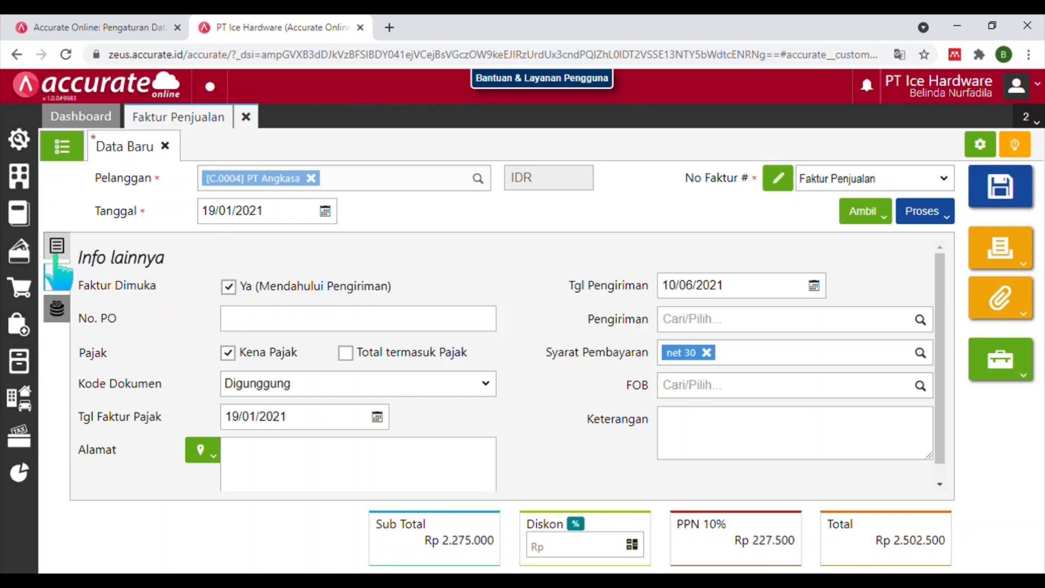
left_click(56, 249)
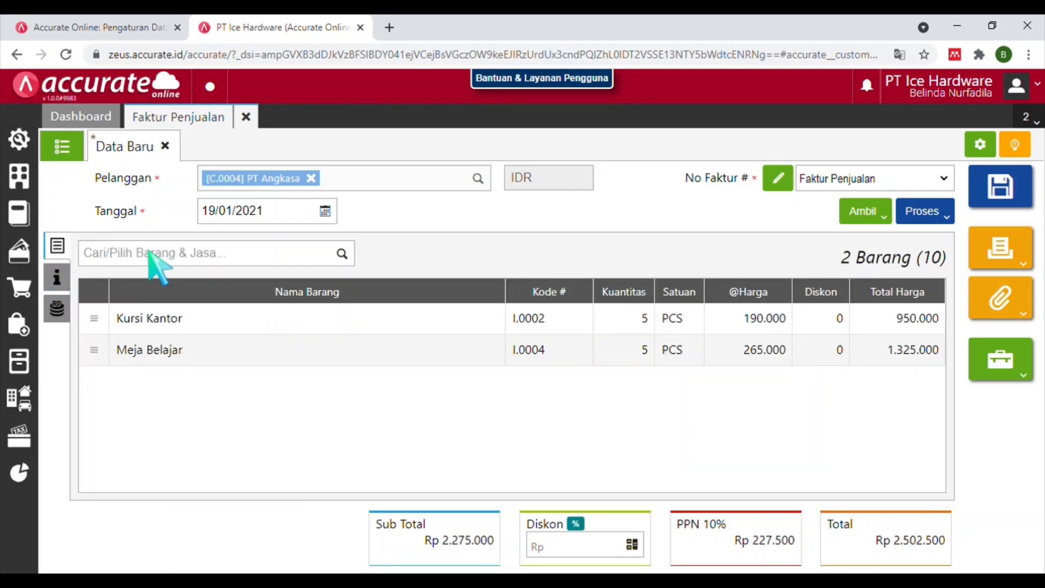
left_click(936, 214)
left_click(895, 241)
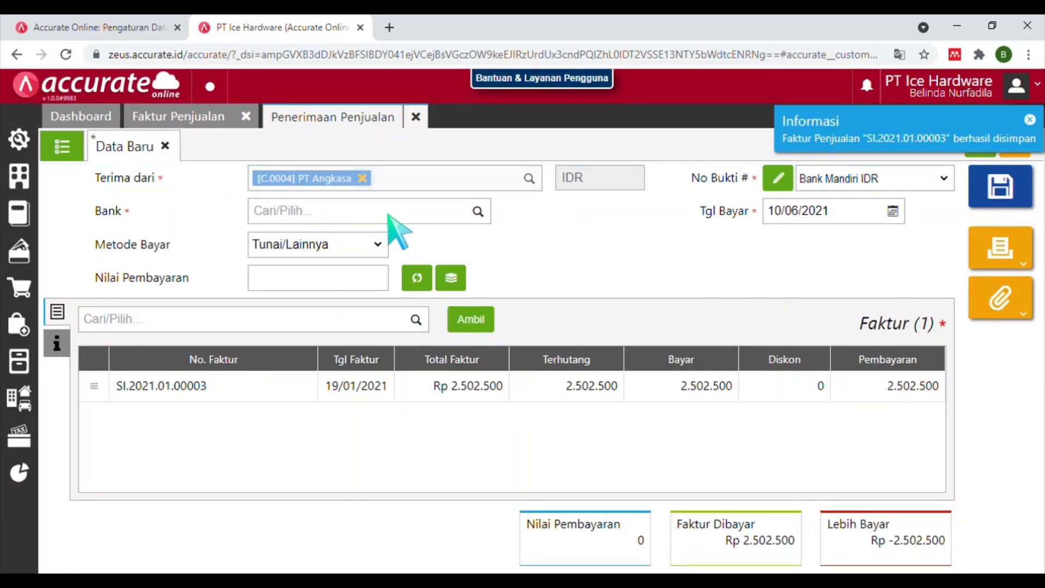
Receive the full invoice amount into Bank Mandiri IDR by Transfer Bank.
left_click(389, 213)
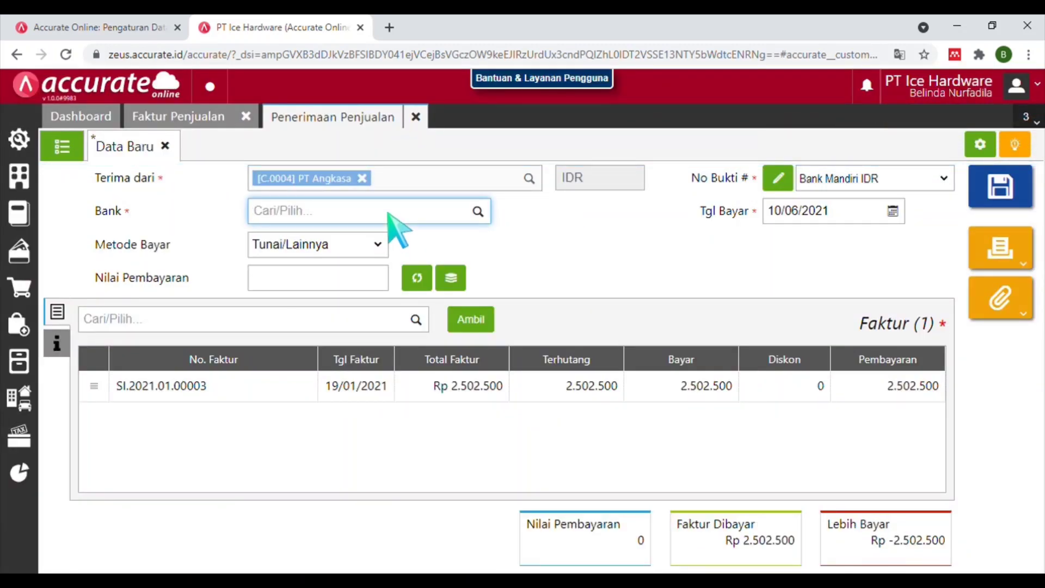
type("BANK M")
left_click(381, 242)
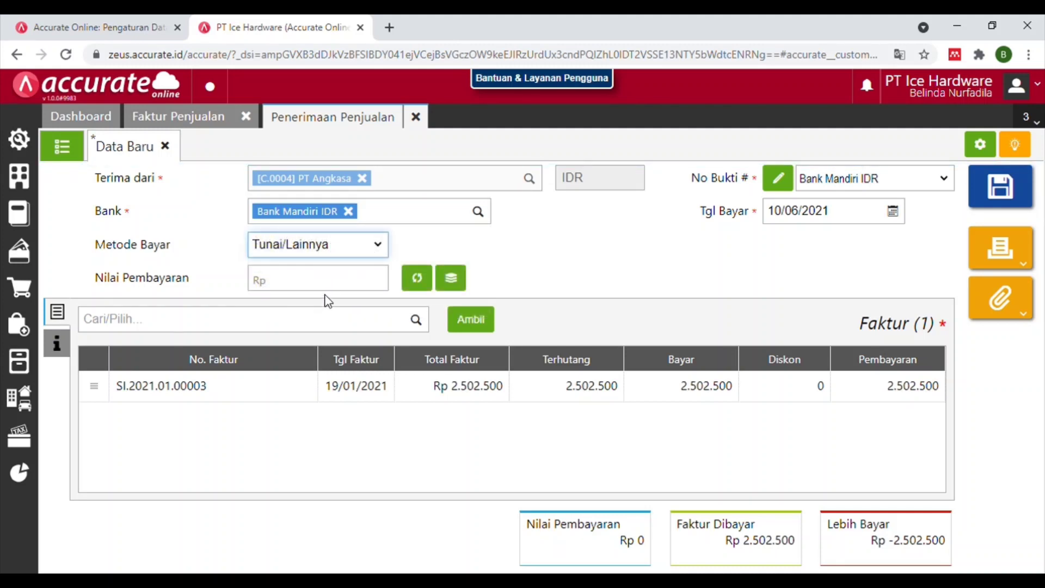
key("Down")
left_click(417, 278)
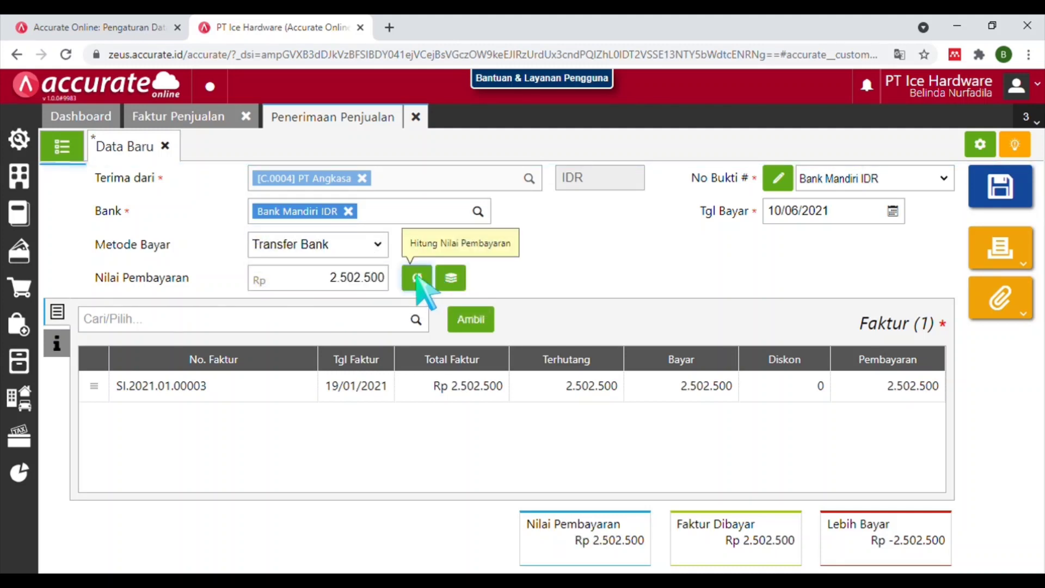
Date the payment 19/01/2021, save the receipt, and close it.
left_click(779, 215)
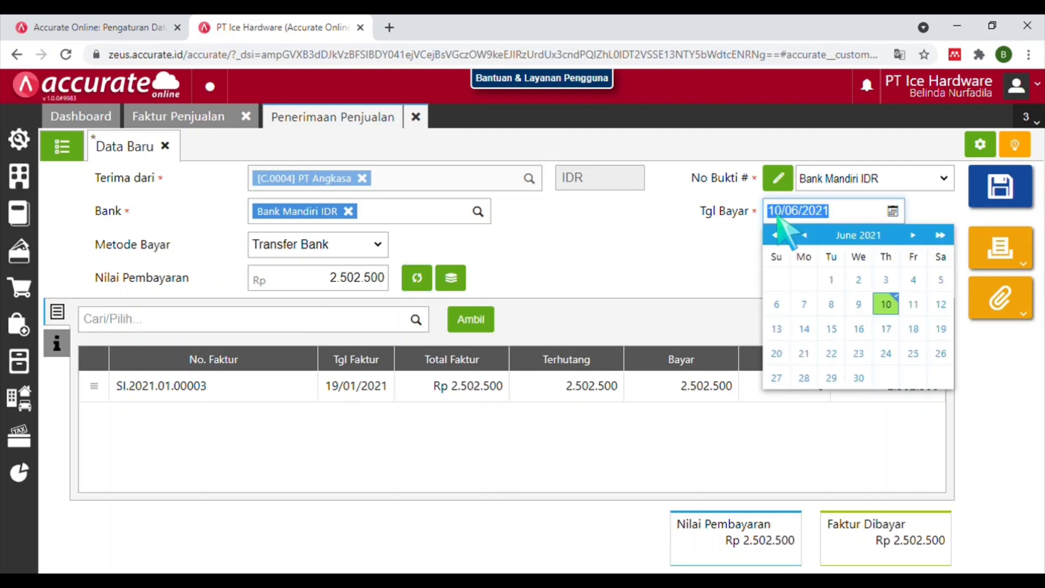
type("19012021")
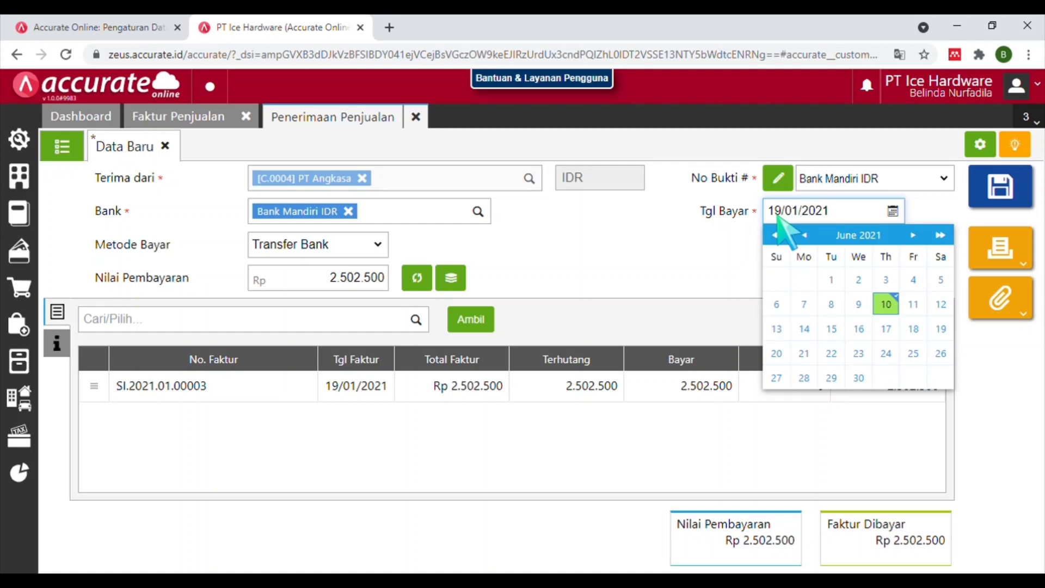
left_click(841, 359)
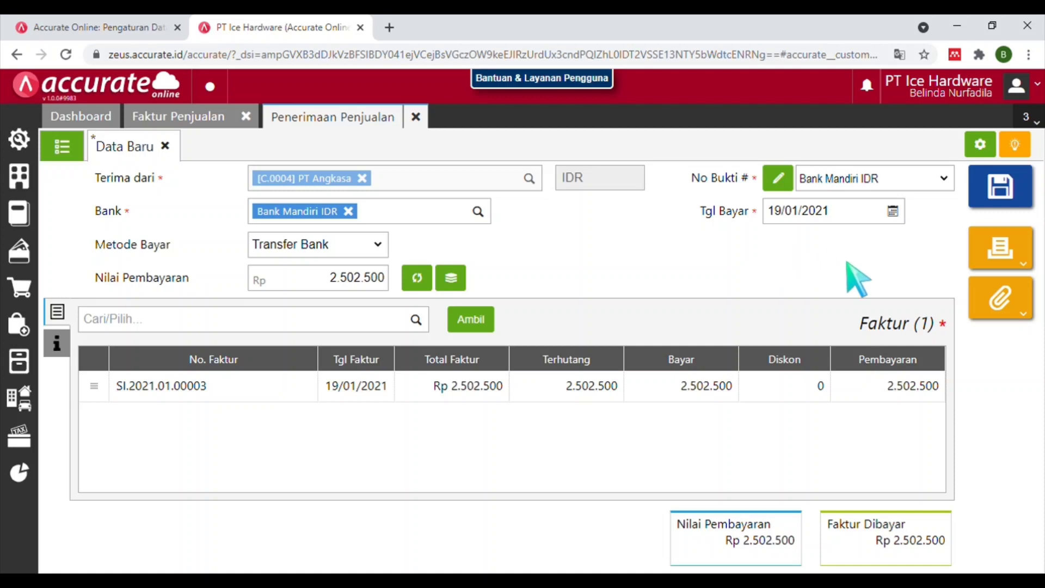
left_click(1002, 196)
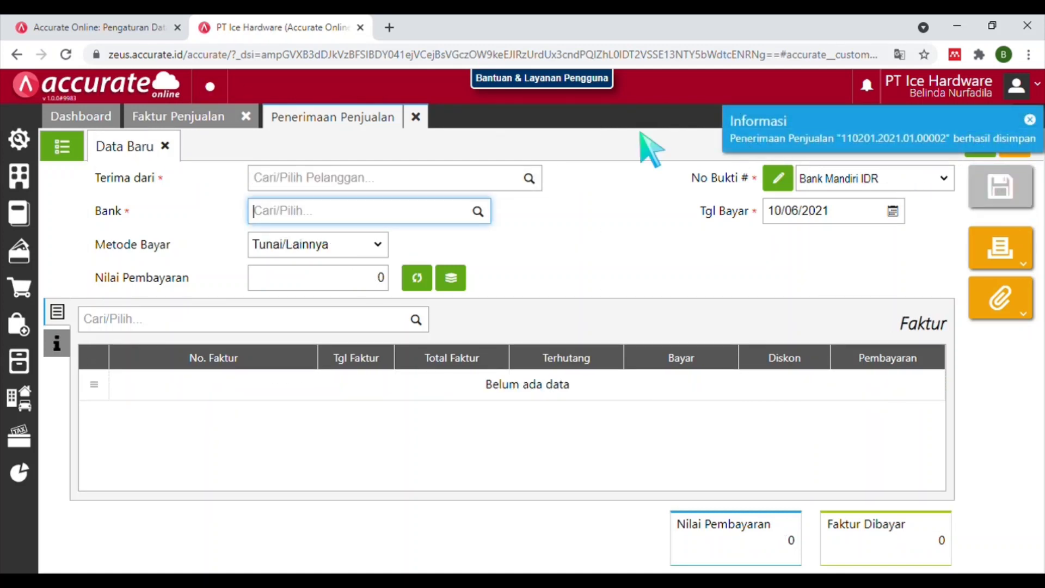
left_click(405, 117)
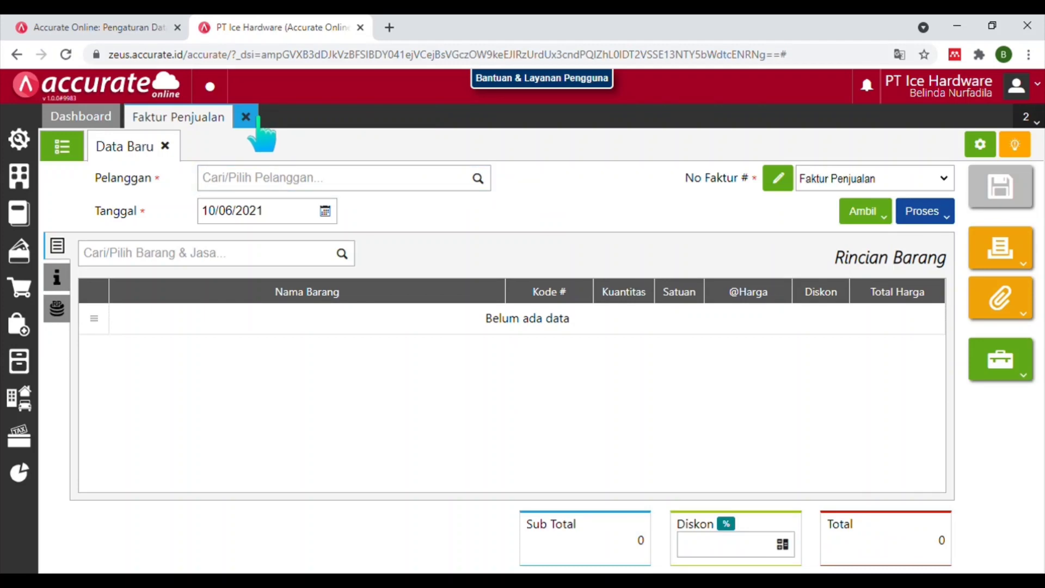
Start a new sales delivery for PT Angkasa dated 20/01/2021.
left_click(255, 117)
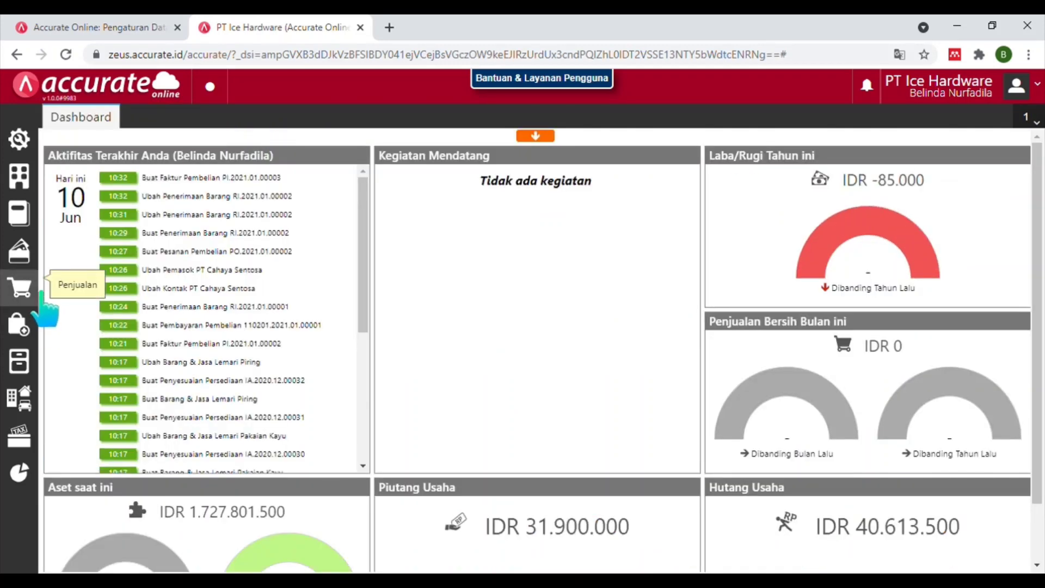
left_click(42, 300)
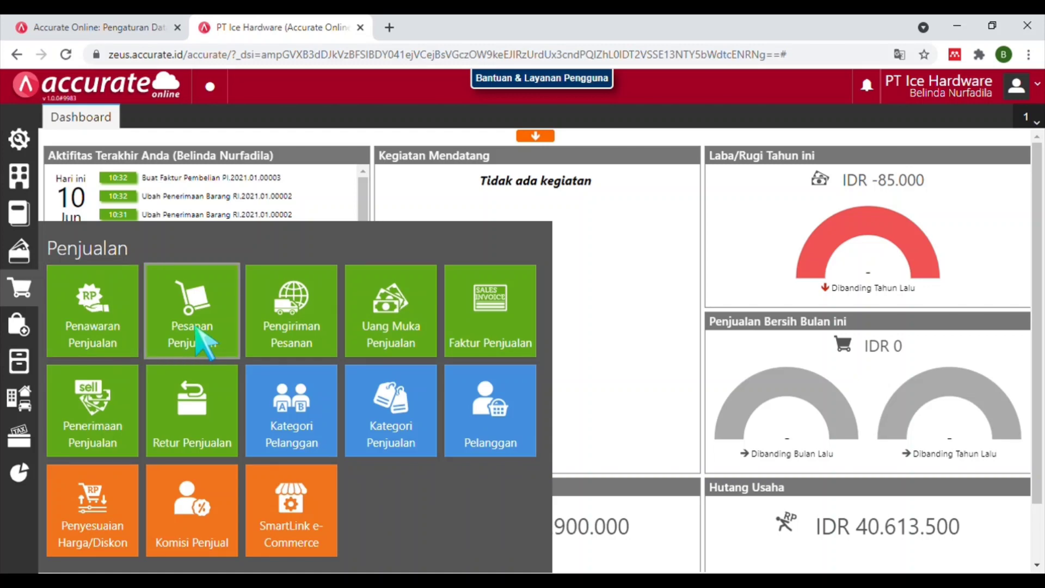
left_click(290, 340)
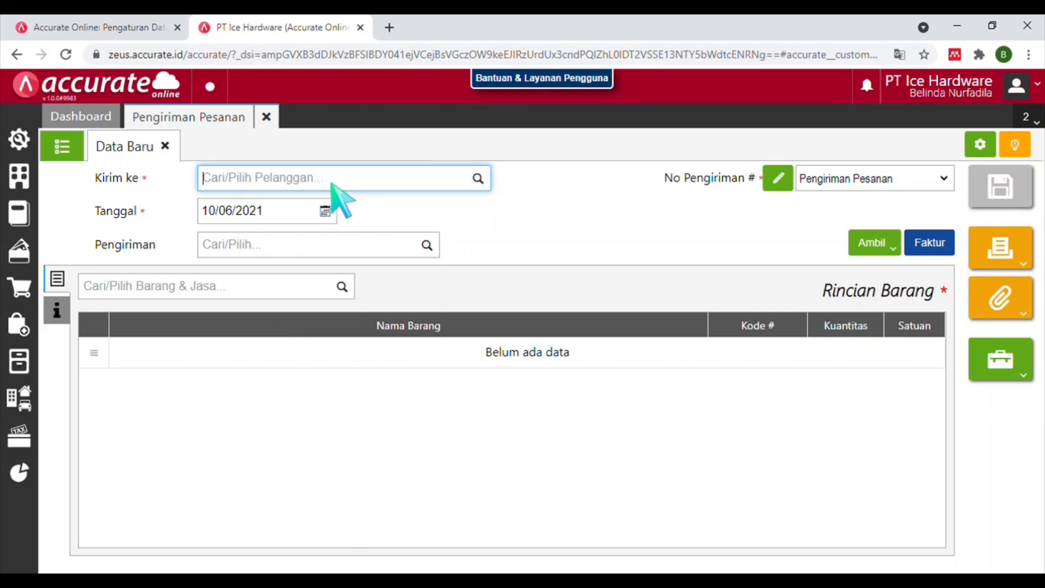
type("P")
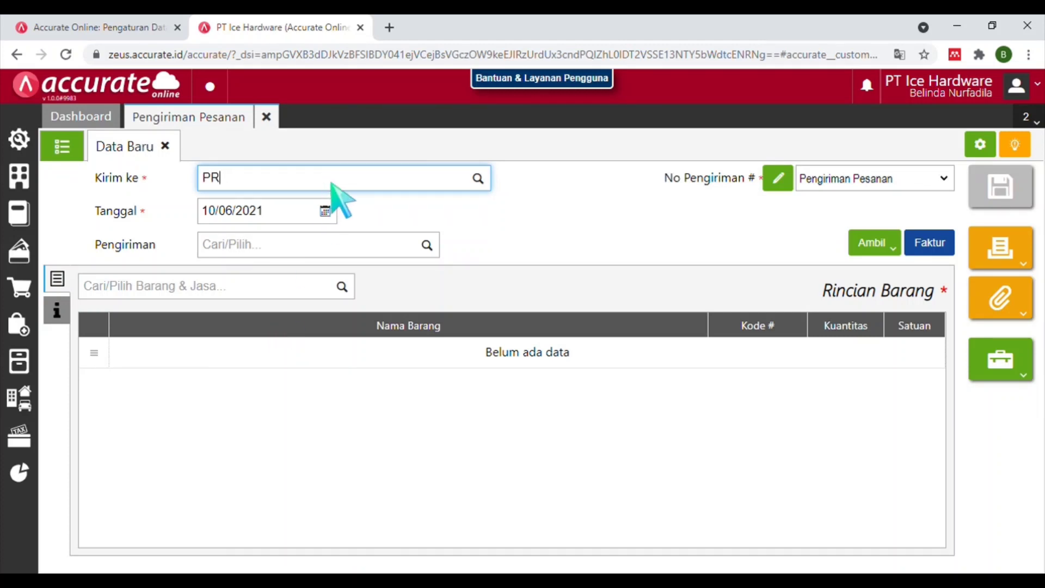
type("T A")
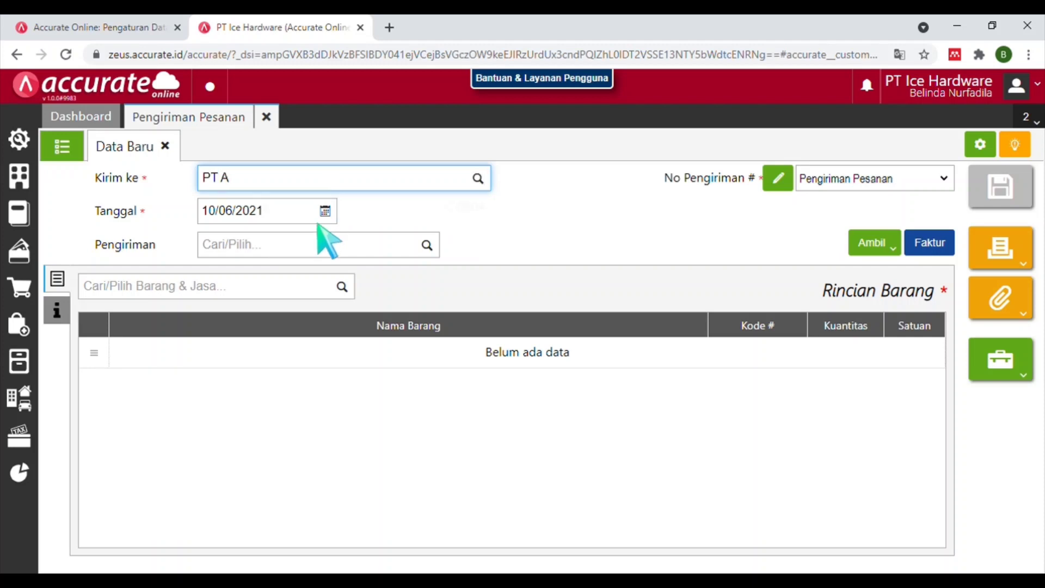
left_click(318, 215)
left_click(267, 213)
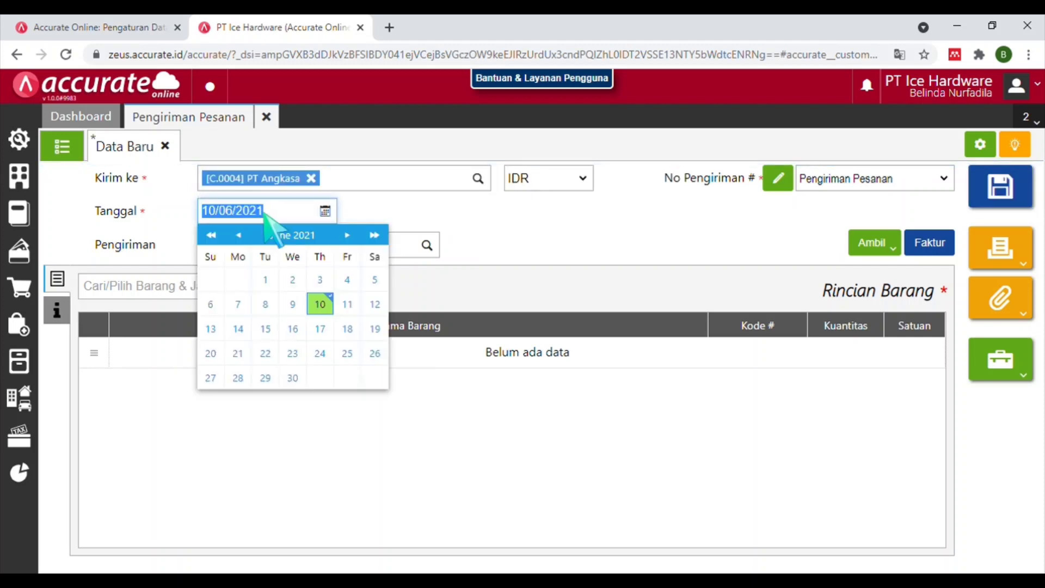
type("20/01/2021")
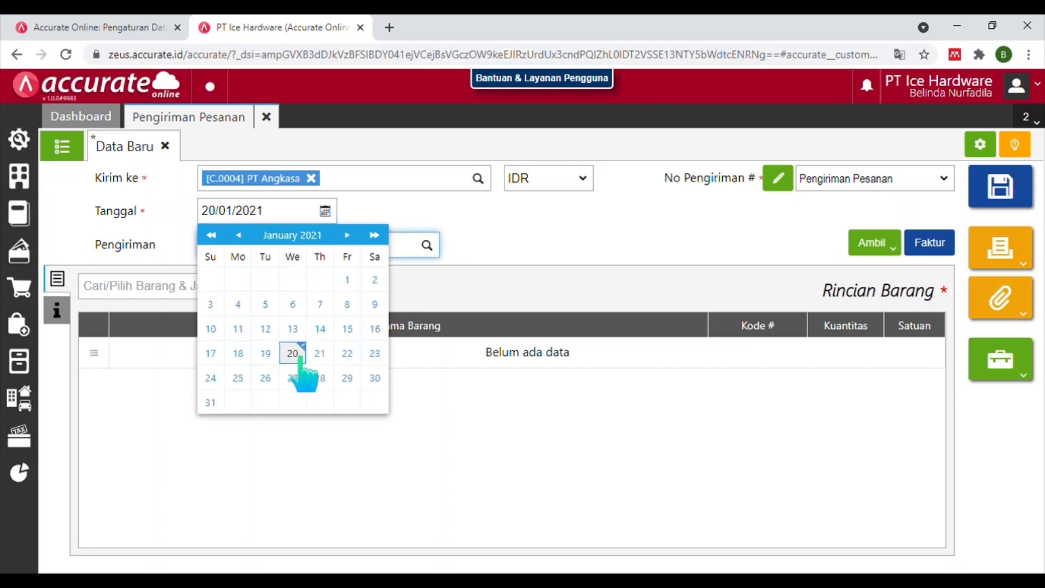
left_click(293, 355)
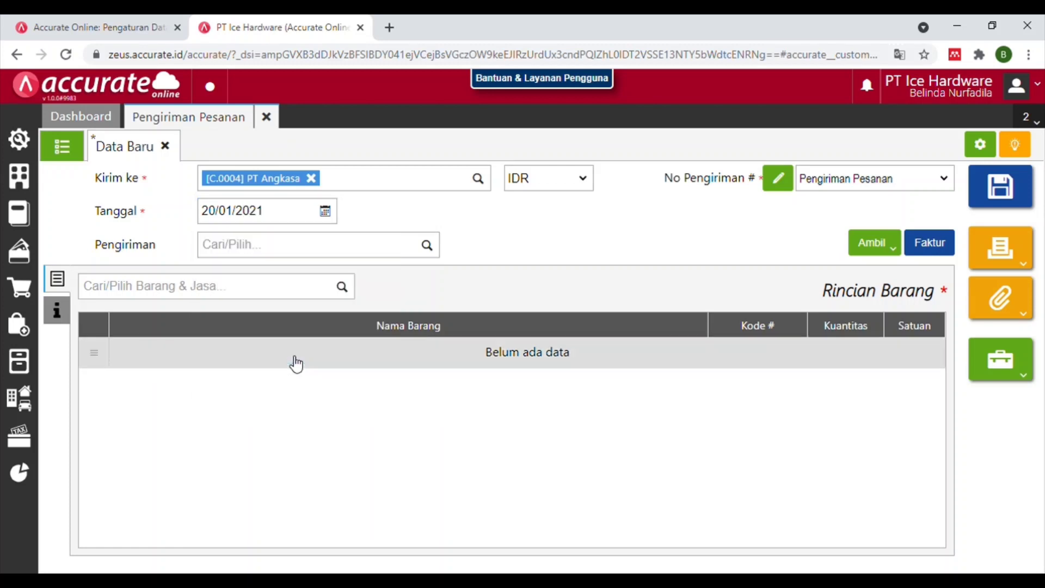
Set the shipping method to Mobil Box and show the copy-from sources.
left_click(272, 252)
type("MOBI")
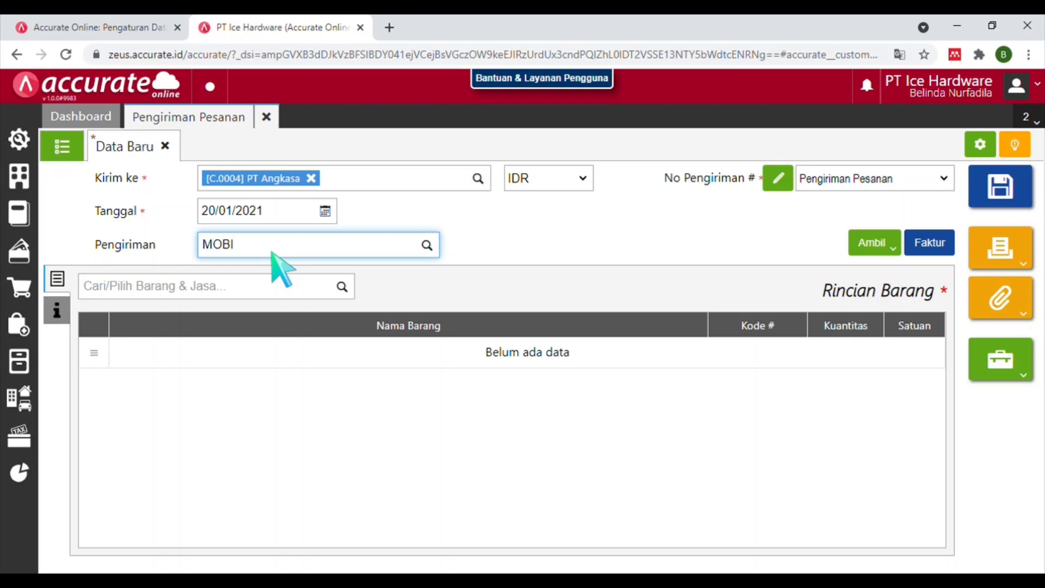
left_click(275, 274)
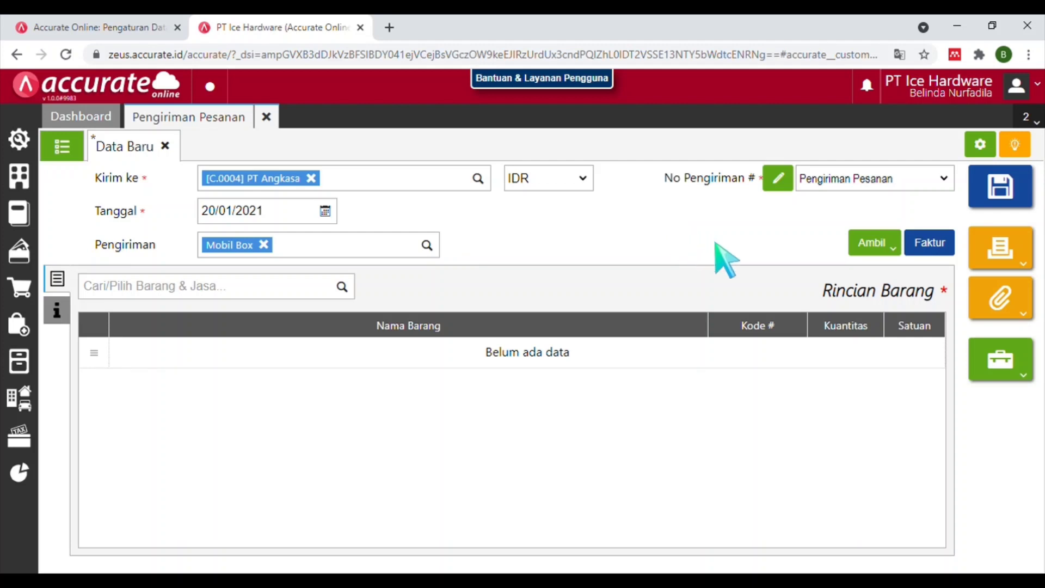
left_click(873, 244)
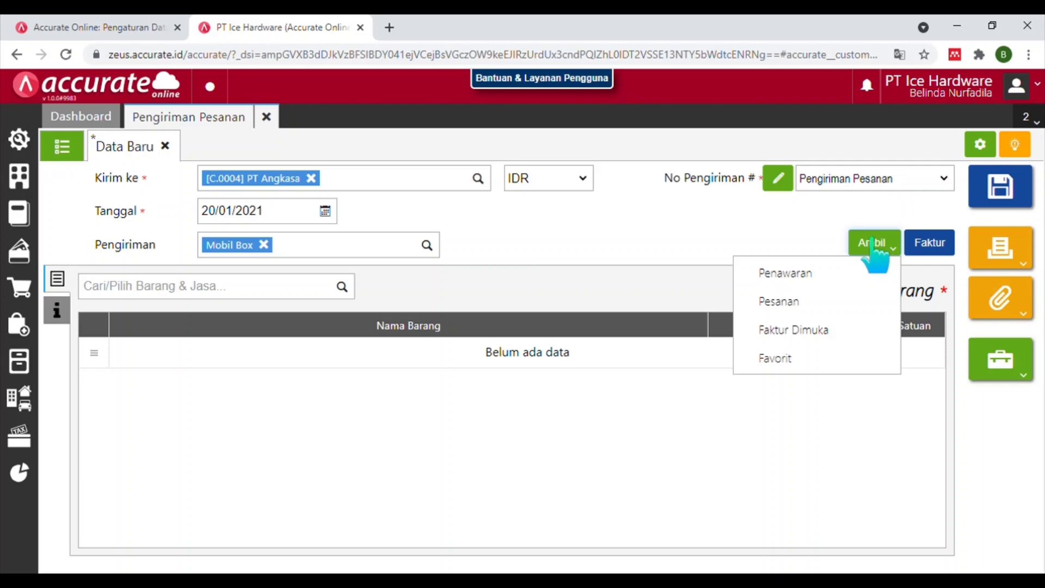
Copy the items from Faktur Dimuka invoice SI.2021.01.00003 into the delivery.
left_click(816, 330)
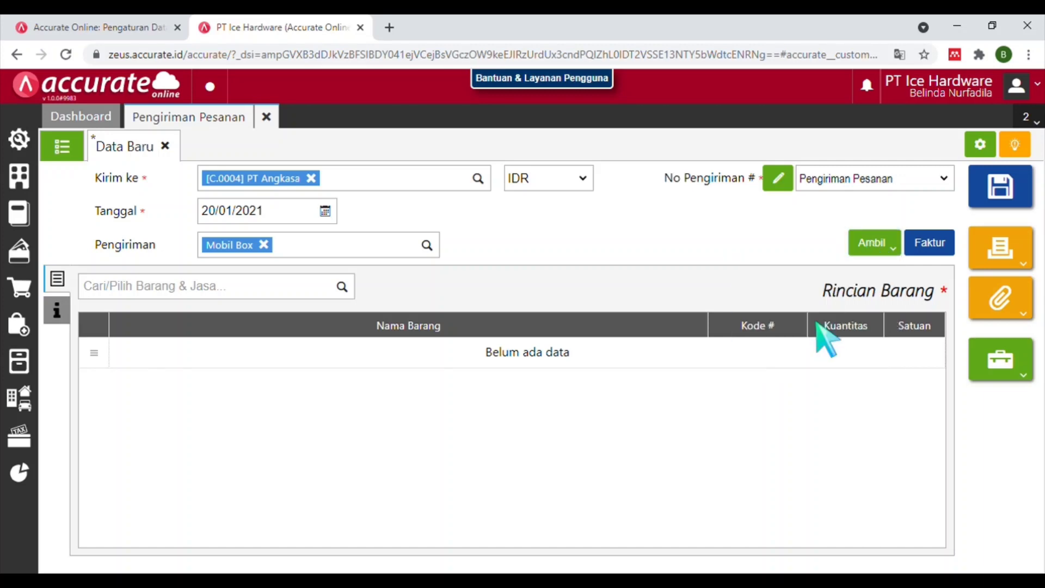
left_click(549, 199)
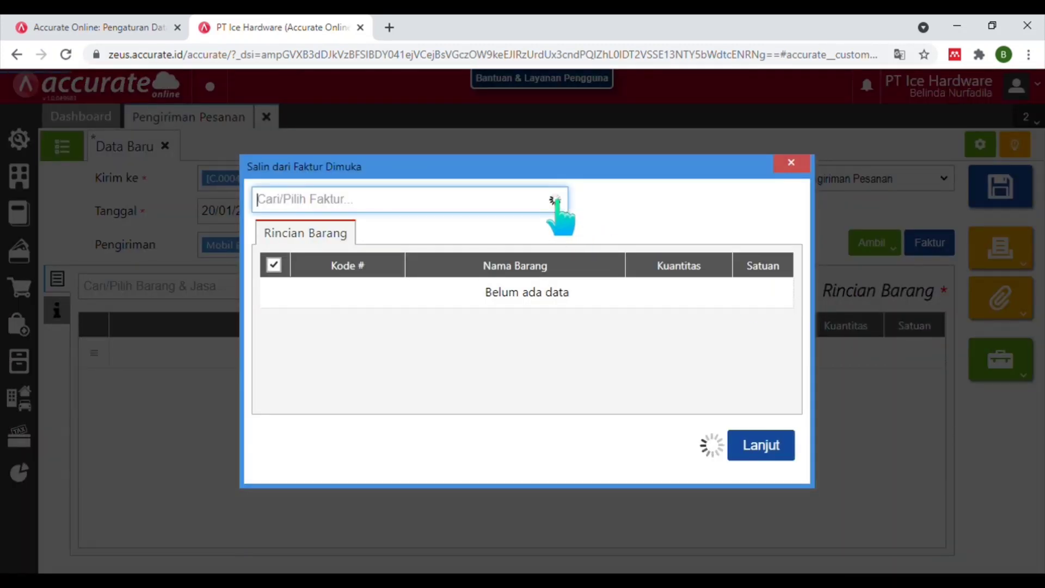
left_click(518, 232)
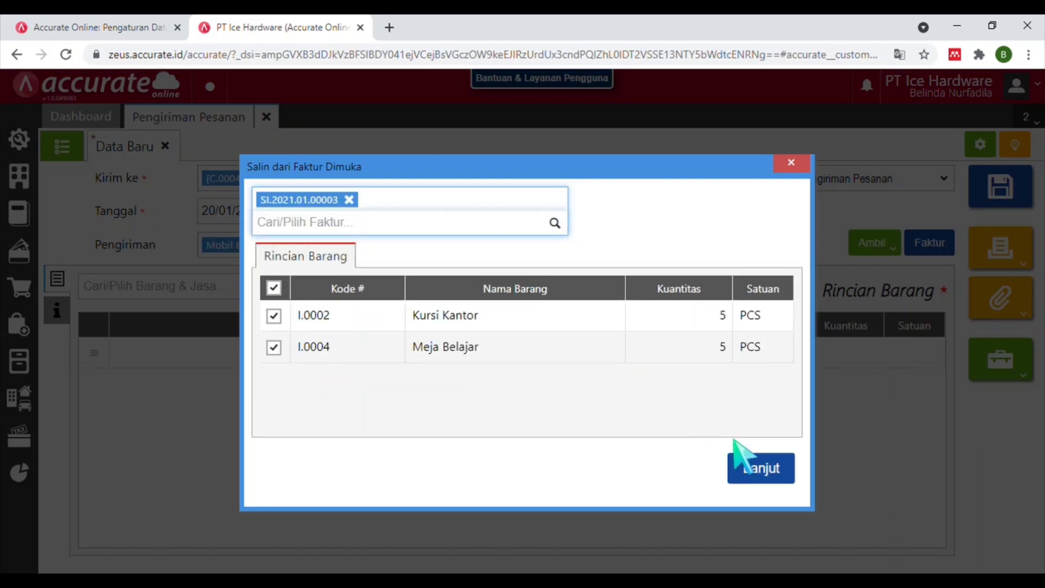
left_click(769, 481)
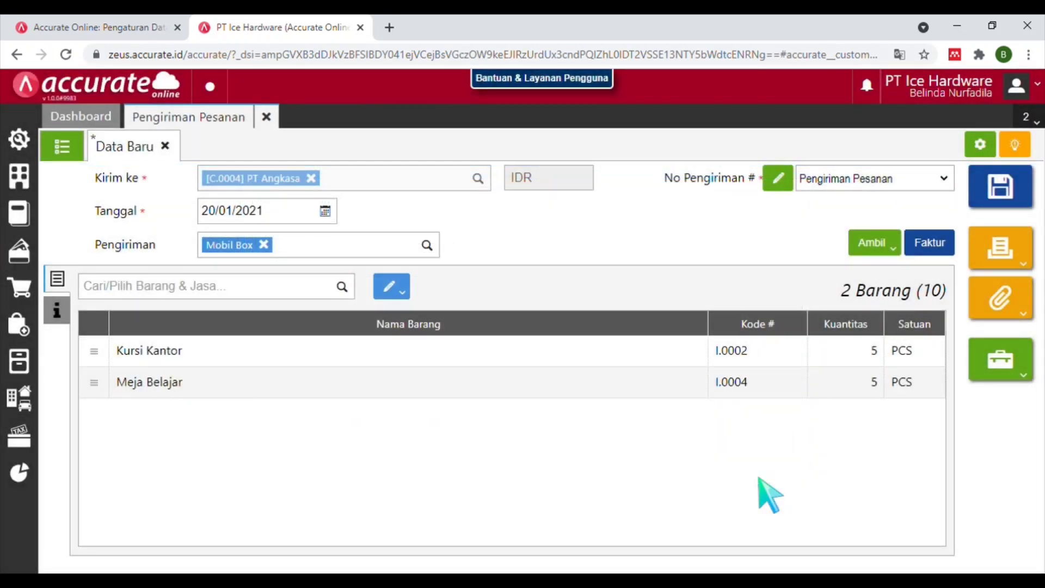
left_click(489, 353)
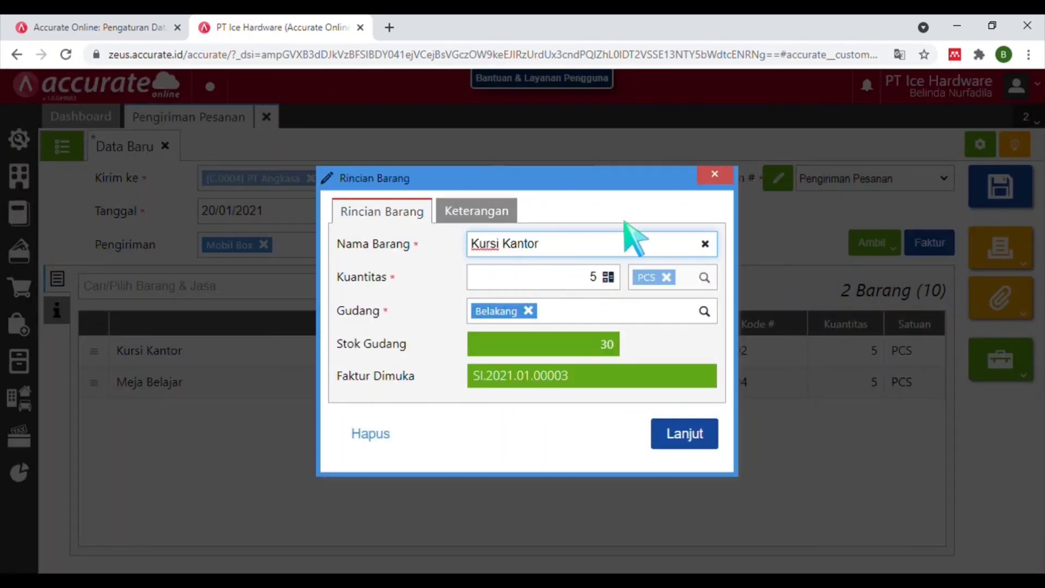
left_click(709, 177)
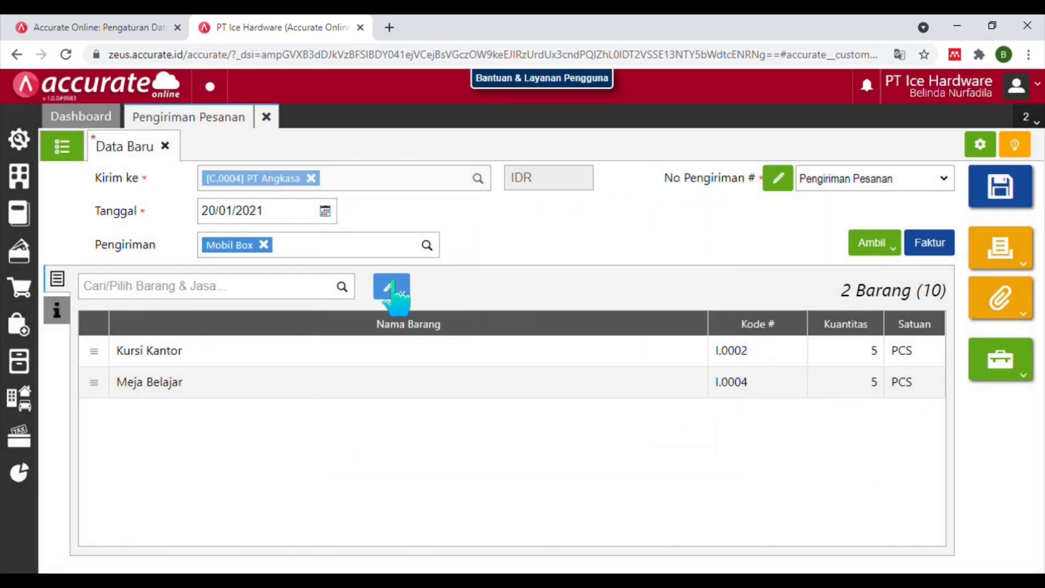
Assign all item lines to warehouse Depan.
left_click(393, 289)
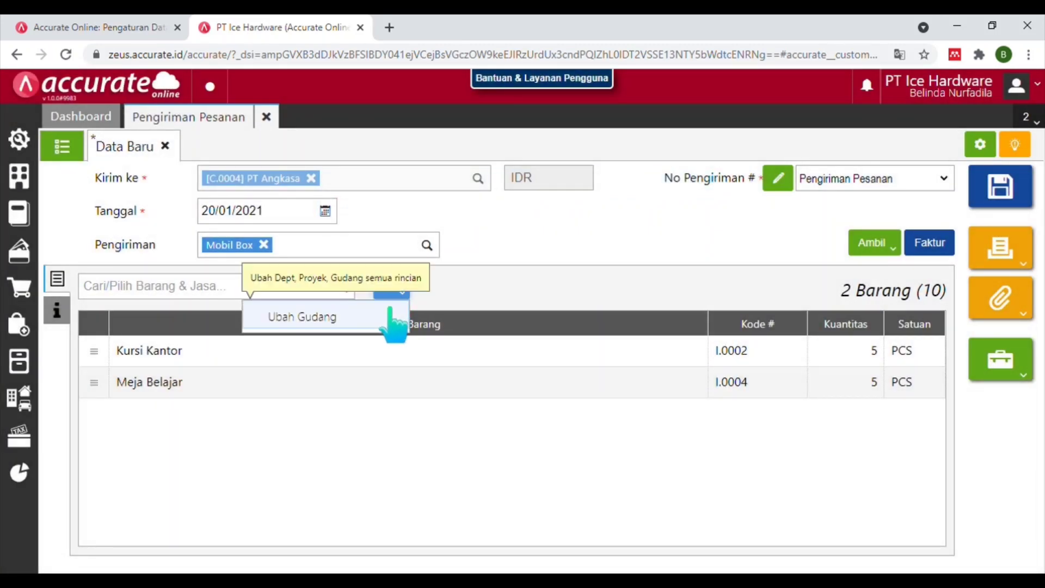
left_click(393, 320)
type("DEP")
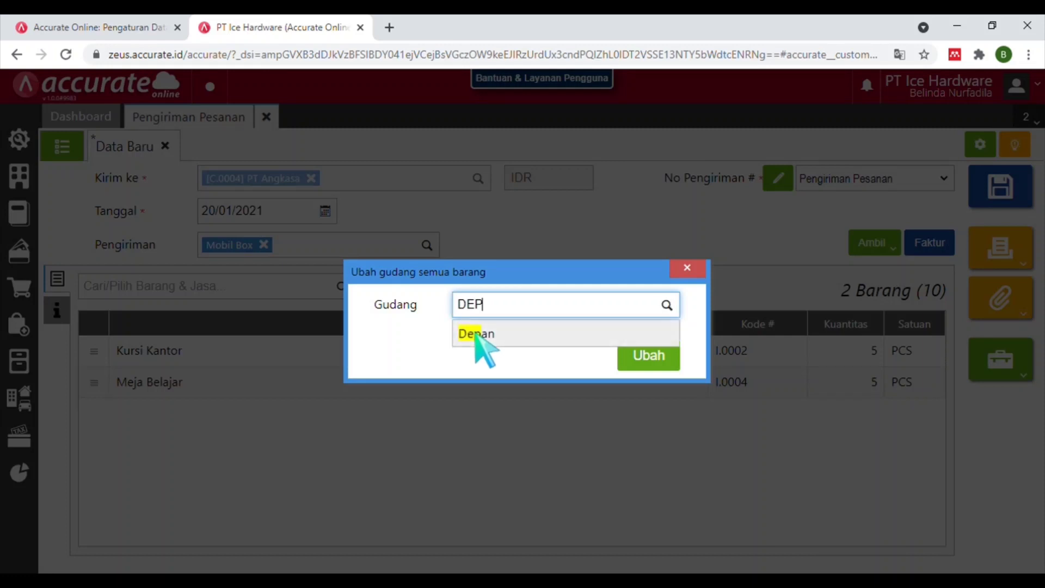
left_click(476, 335)
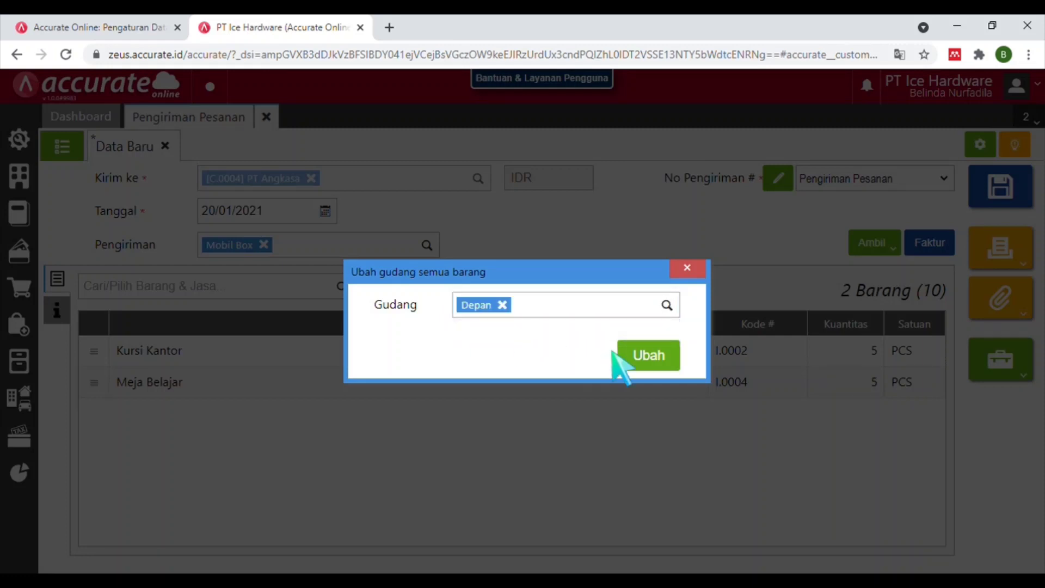
left_click(653, 360)
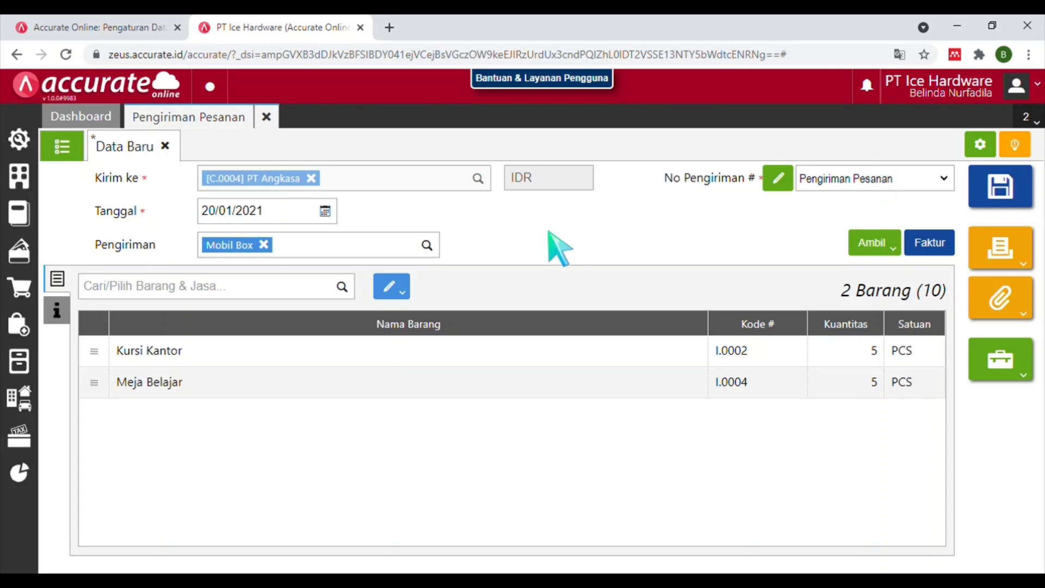
Save PT Angkasa's delivery order DO.2021.01.00002 and close the form.
left_click(57, 311)
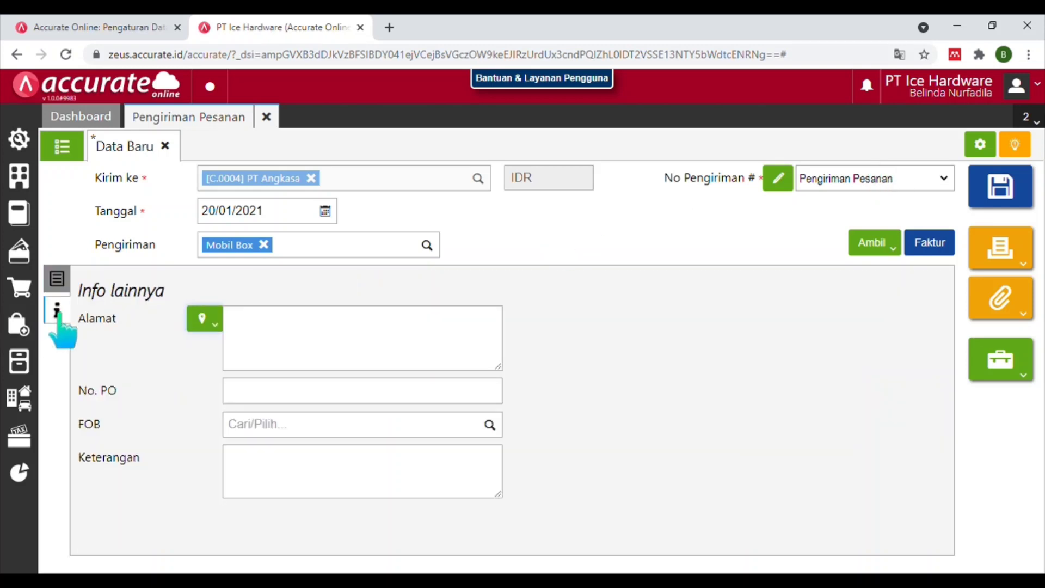
left_click(57, 282)
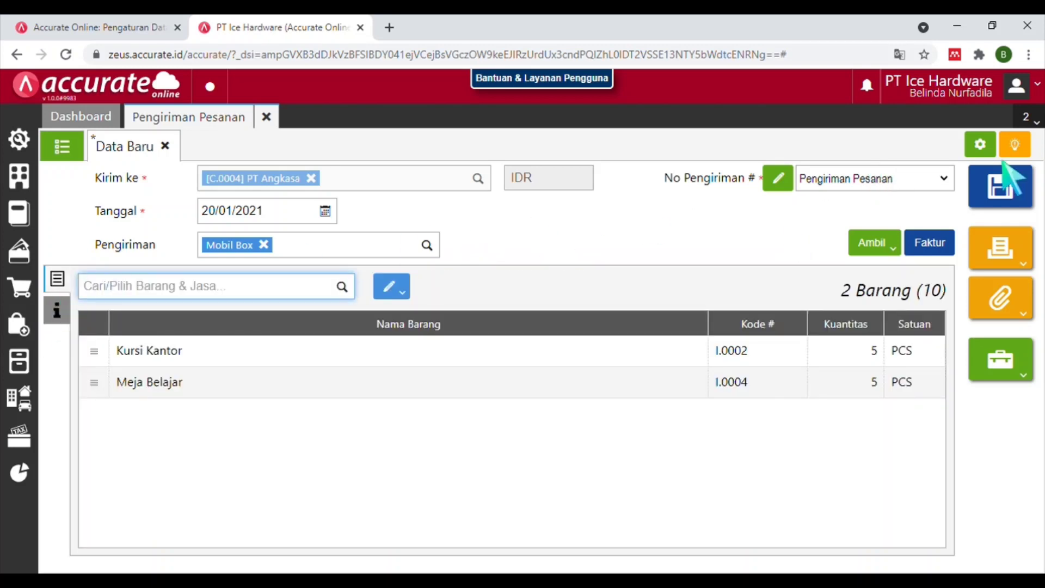
left_click(1009, 193)
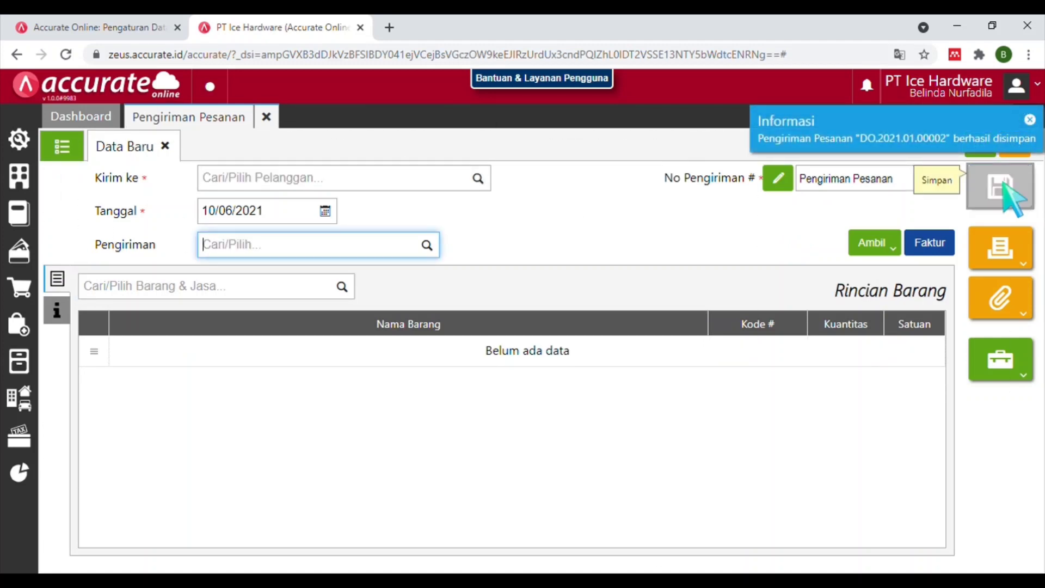
left_click(275, 120)
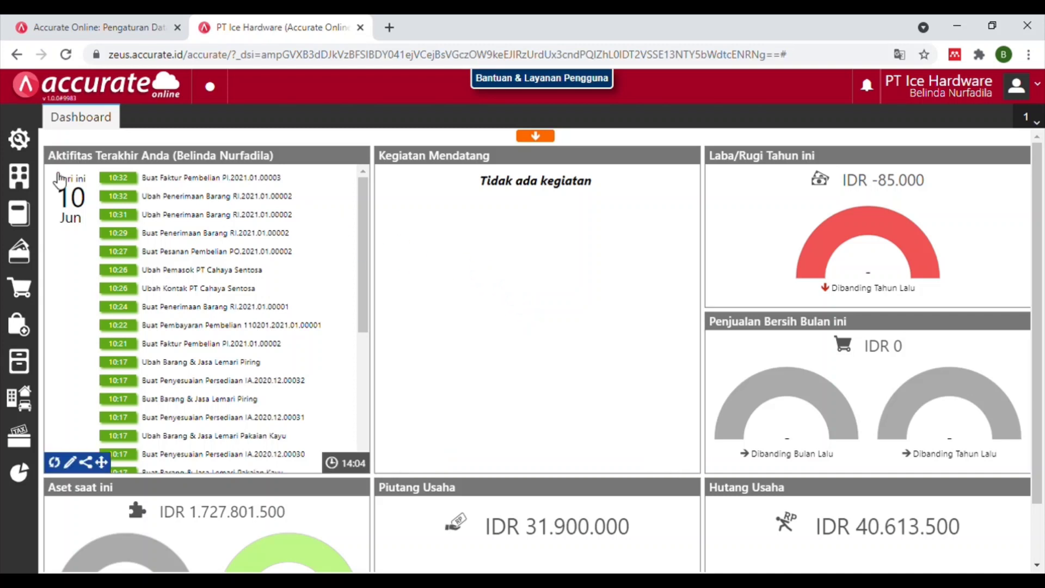
left_click(18, 138)
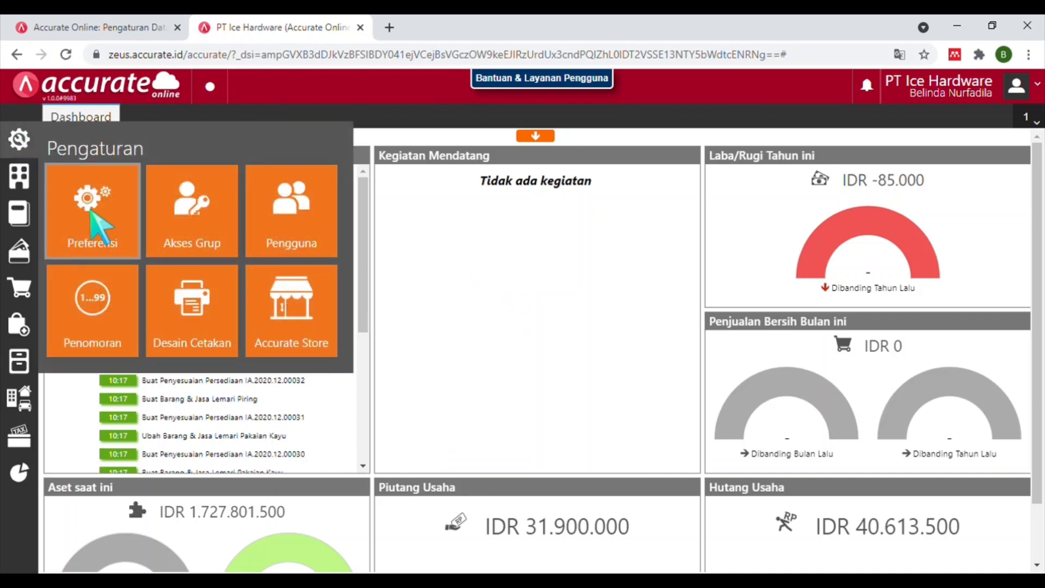
left_click(95, 188)
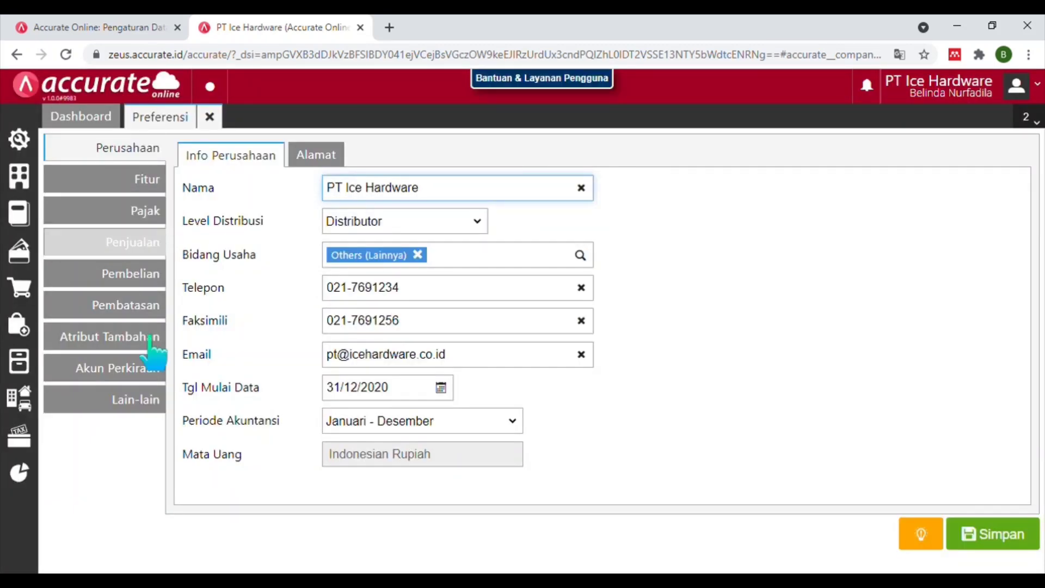
left_click(151, 369)
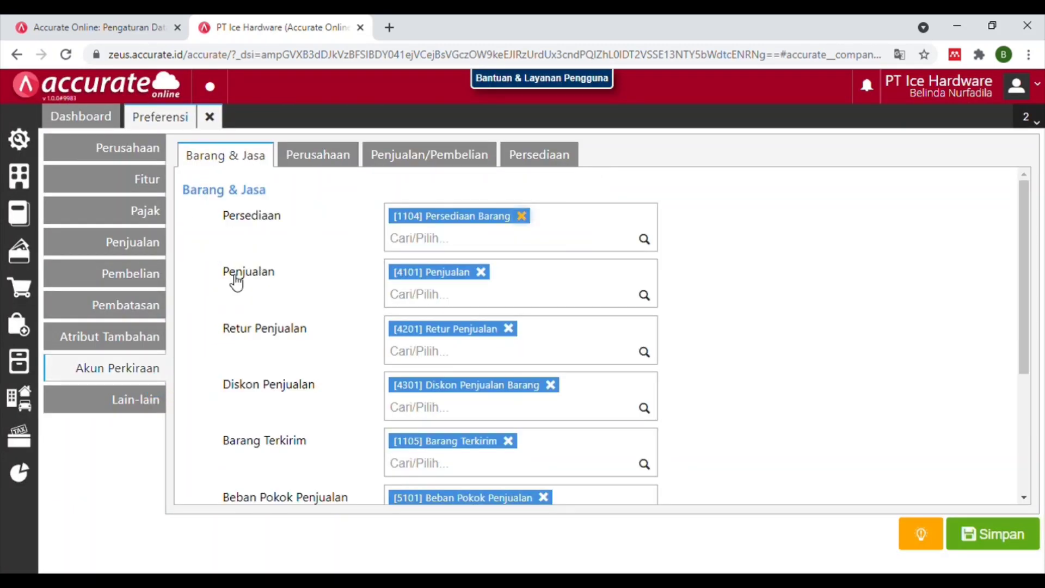
left_click(536, 155)
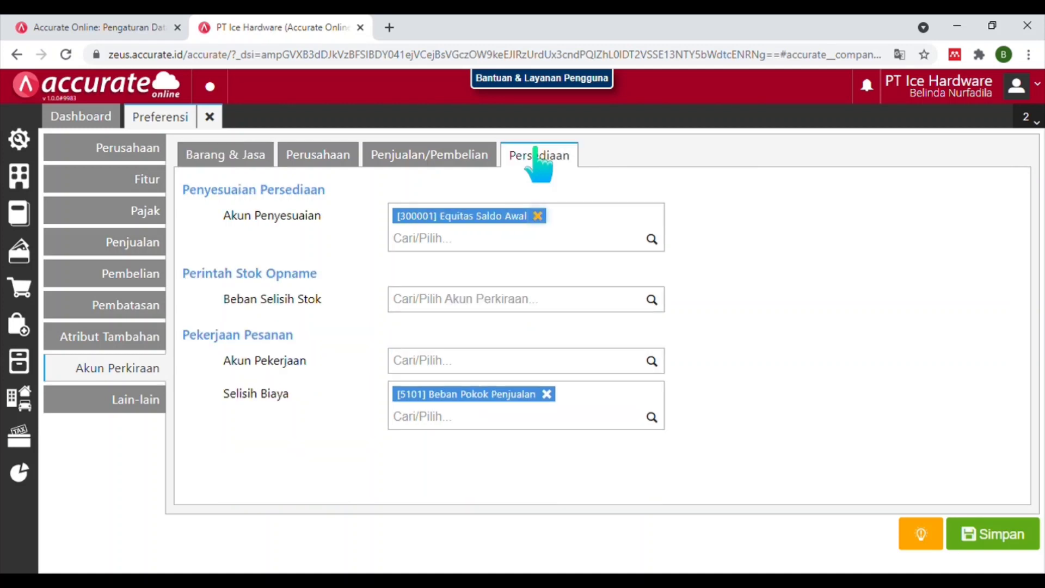
left_click(602, 293)
type("BEBAN")
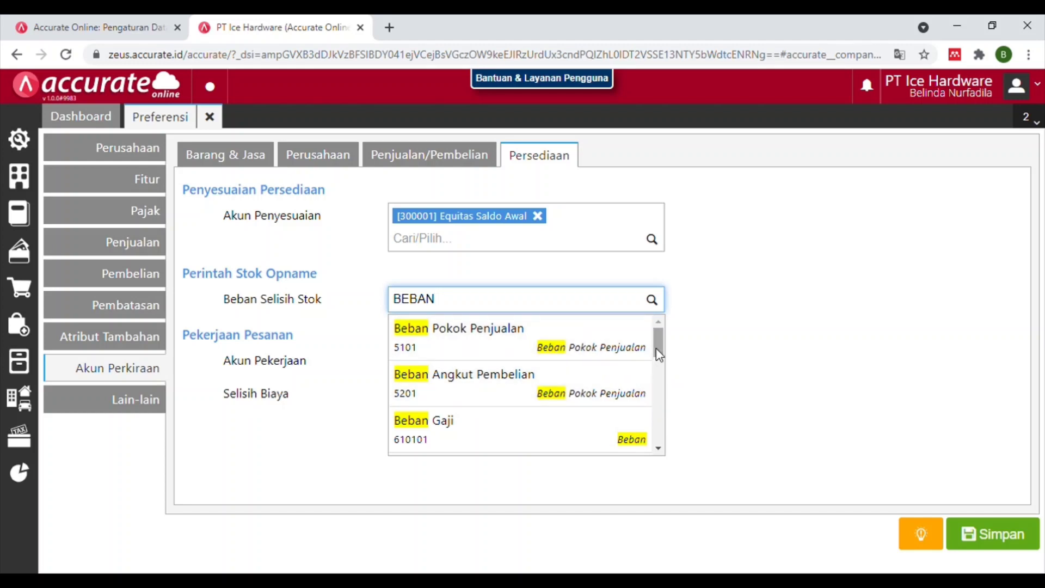
left_click_drag(659, 355, 656, 287)
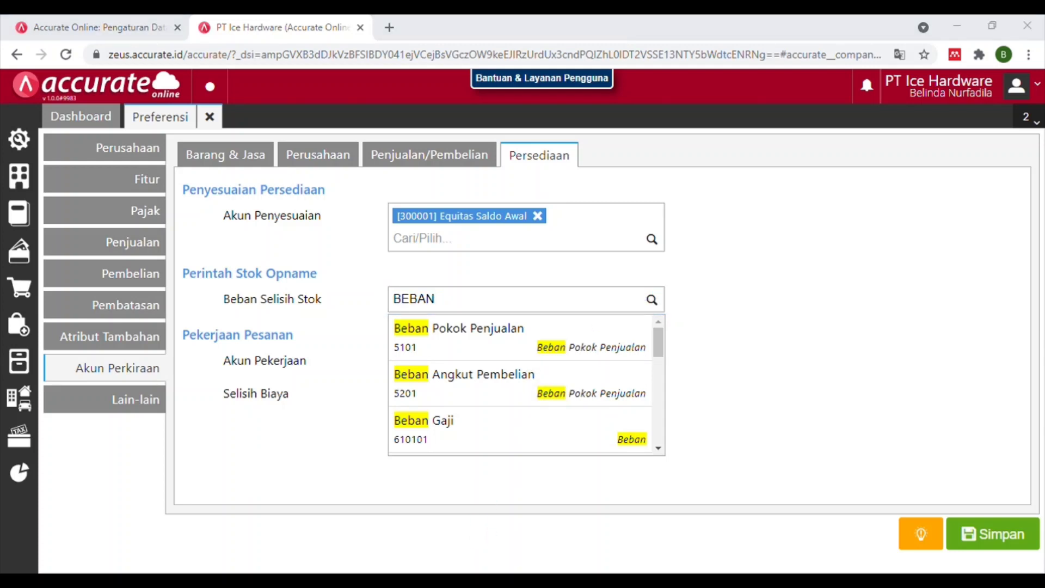
key("Return")
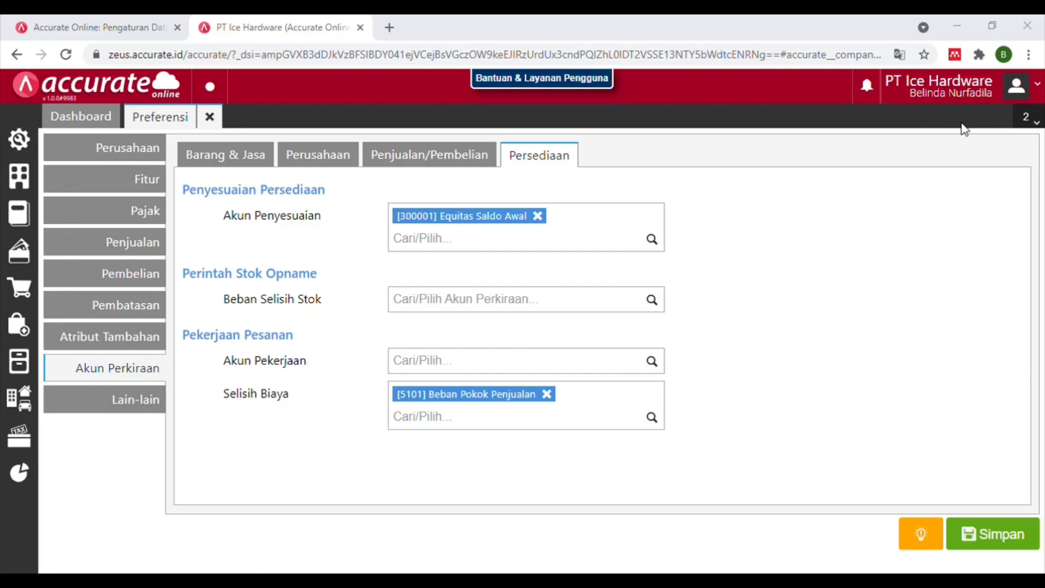
left_click(176, 96)
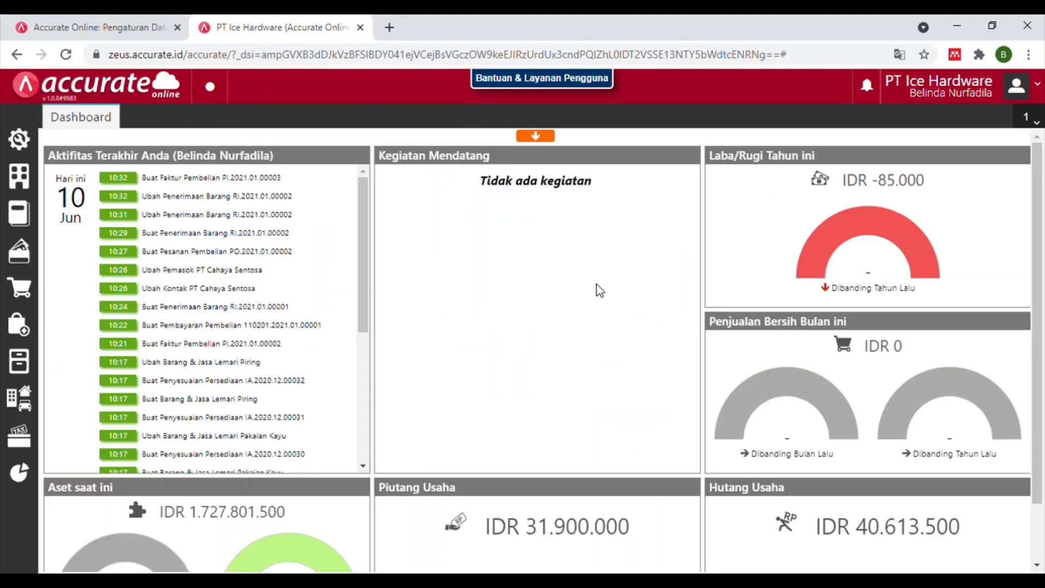
Open the Preferensi tile from the settings menu in the sidebar.
mouse_move(631, 153)
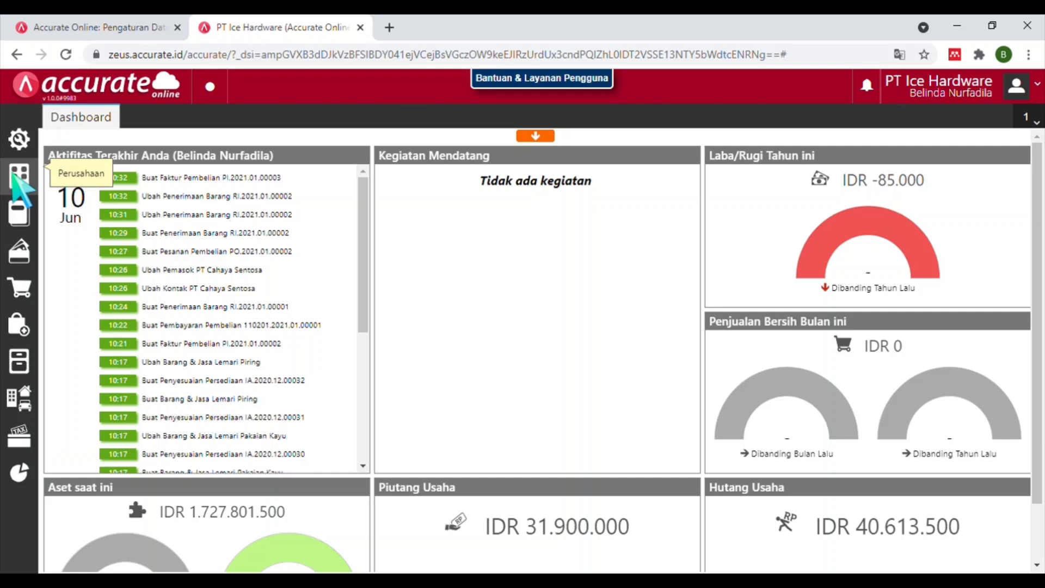
left_click(14, 177)
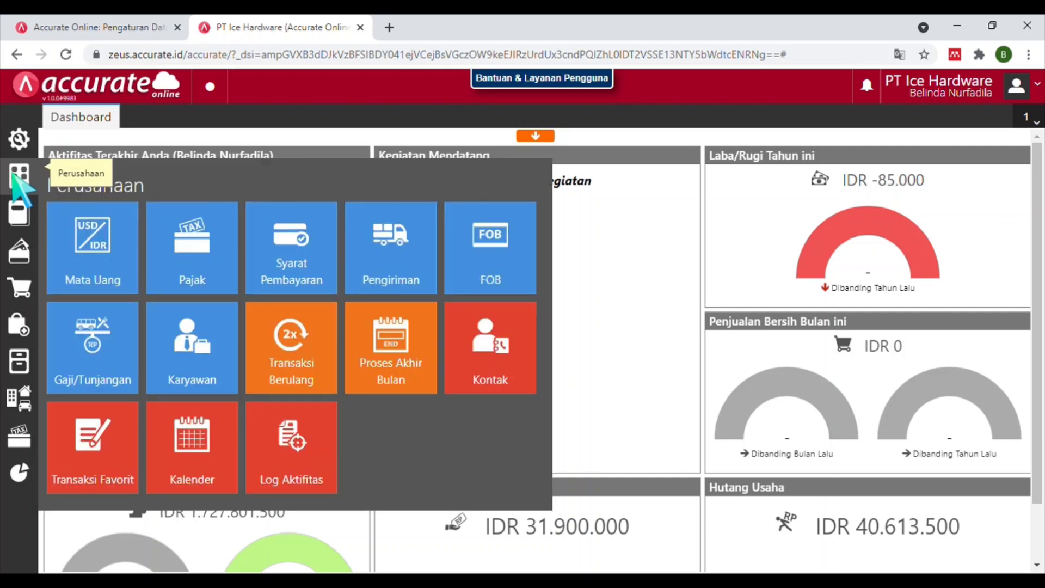
left_click(19, 139)
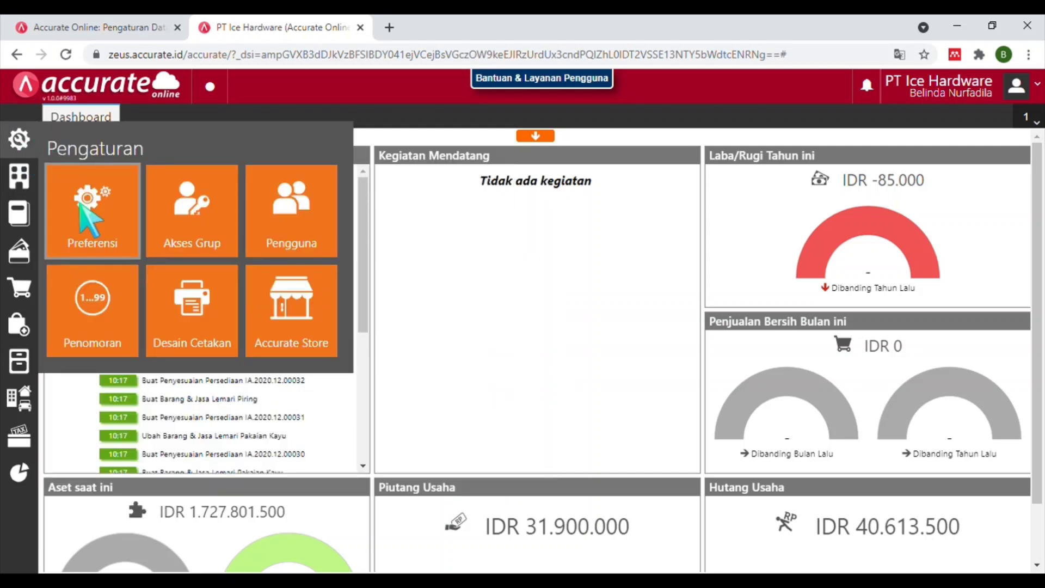
left_click(294, 247)
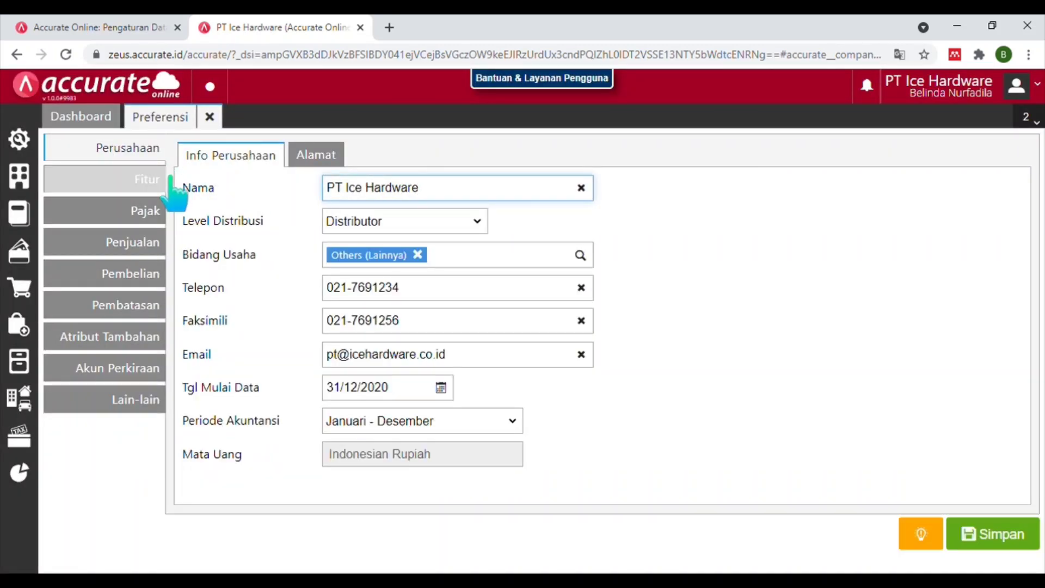
Set Beban Selisih Stok to 5101 Beban Pokok Penjualan under Akun Perkiraan > Persediaan and save.
left_click(149, 365)
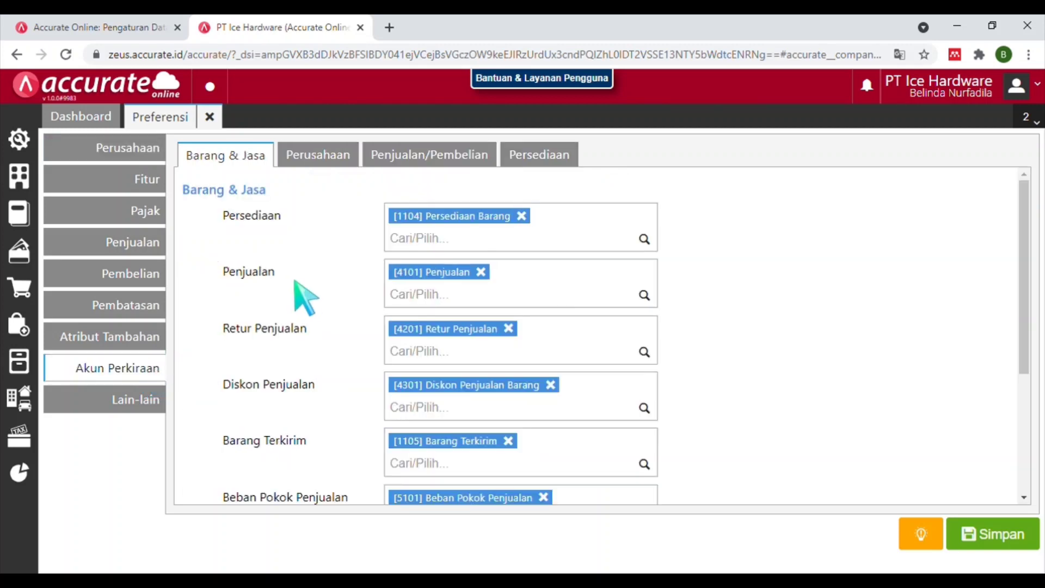
left_click(522, 158)
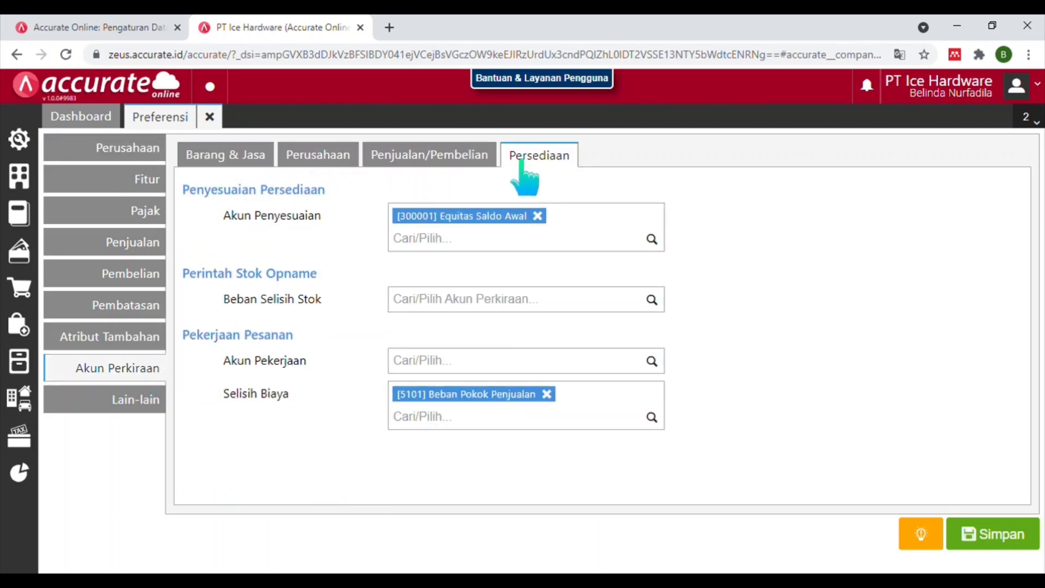
left_click(470, 302)
type("BEBAN")
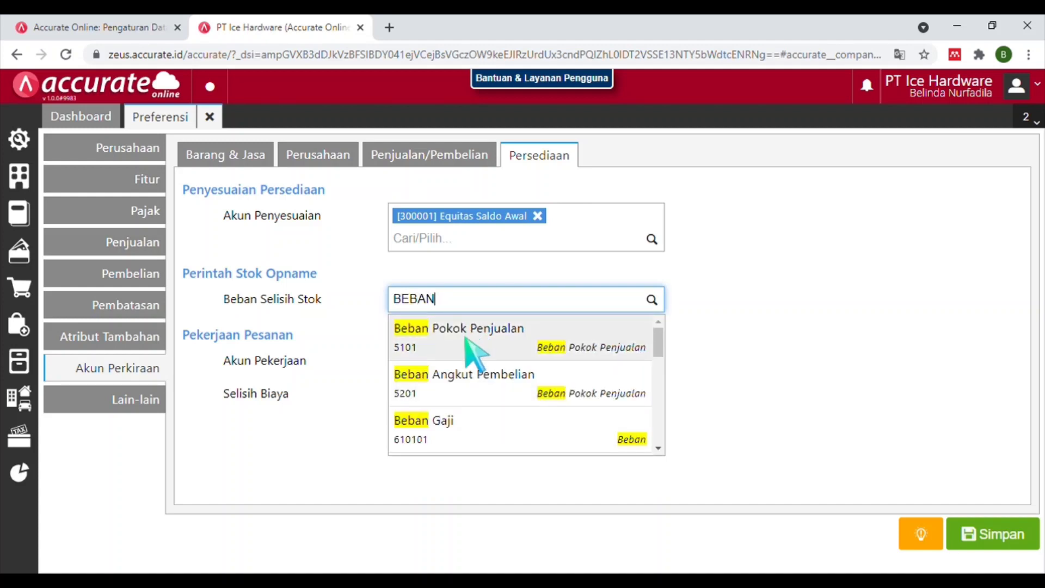
left_click(471, 341)
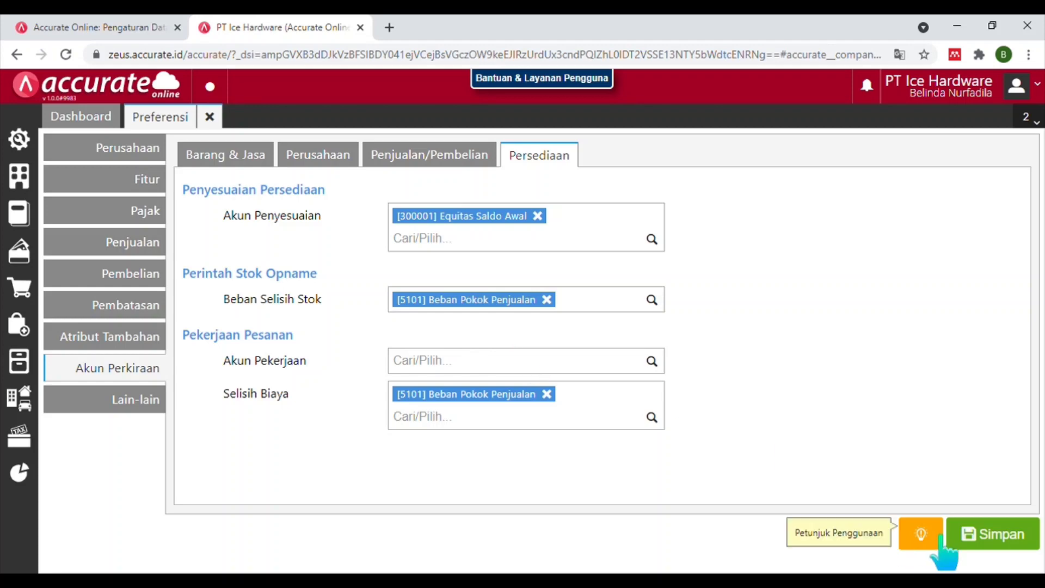
left_click(980, 536)
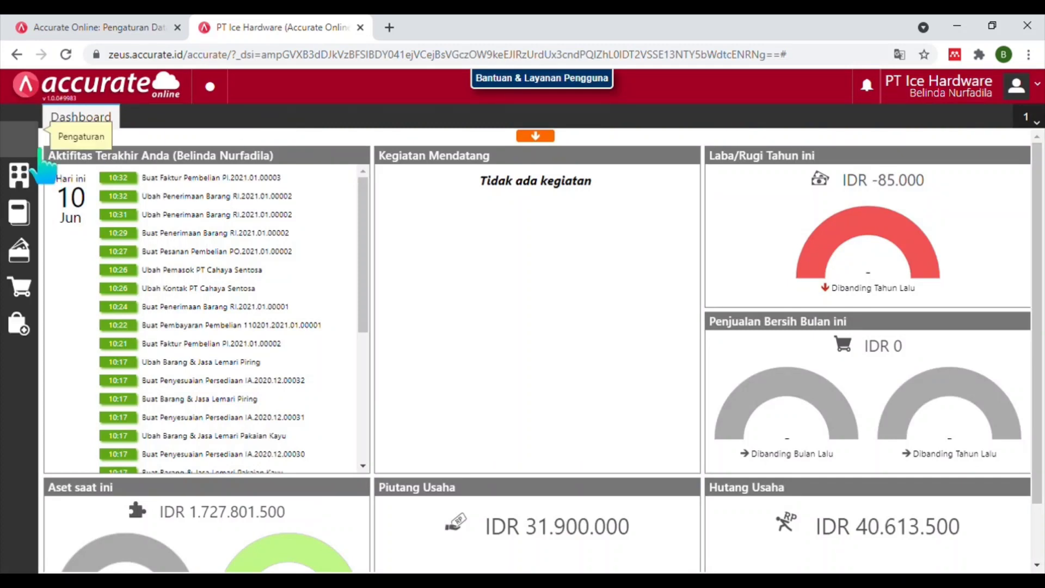
Enable Klaim Pelanggan under Fitur > Penjualan, save, and reopen Preferensi.
left_click(39, 153)
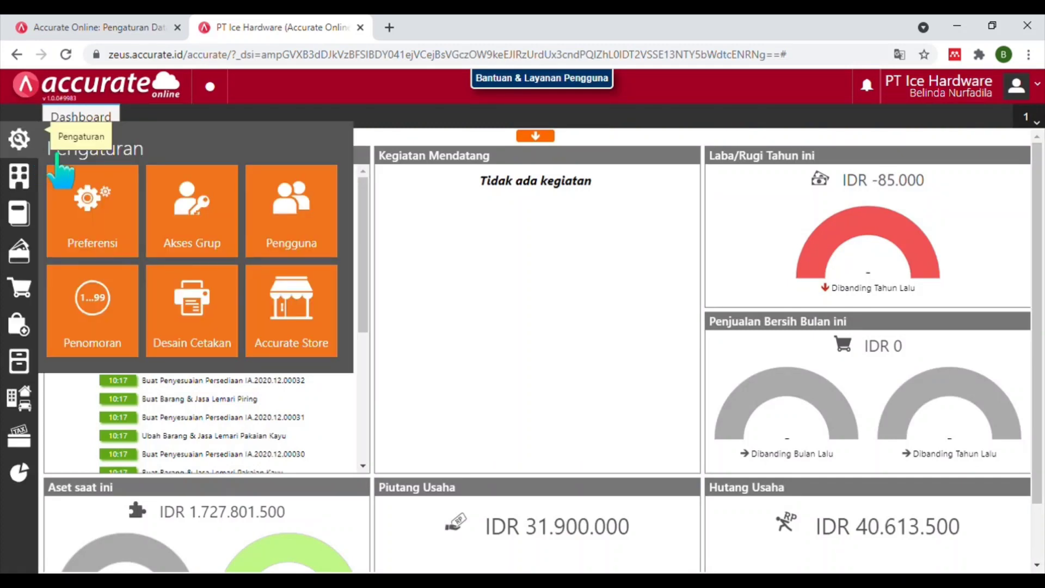
left_click(115, 232)
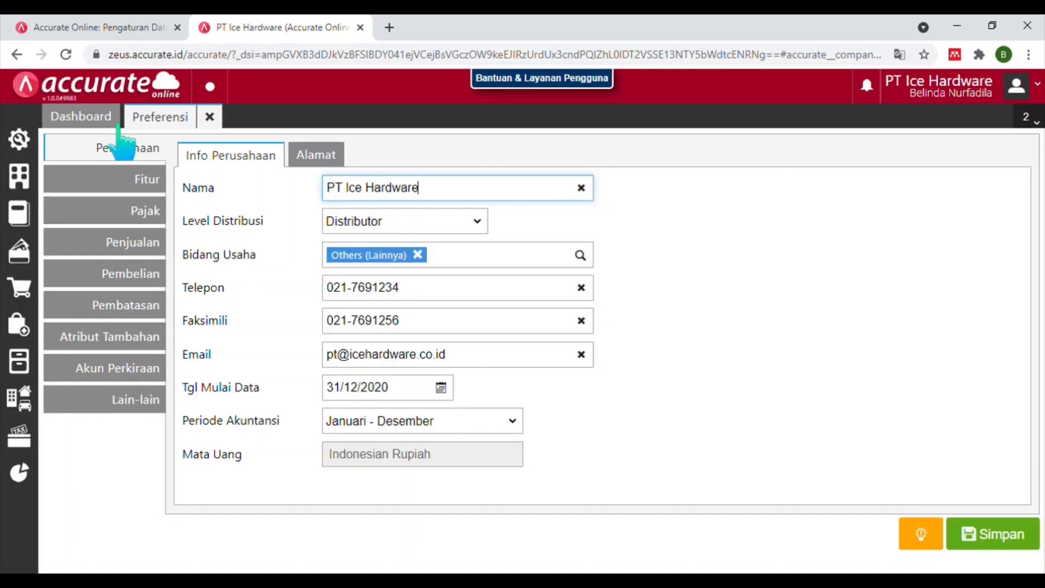
left_click(127, 180)
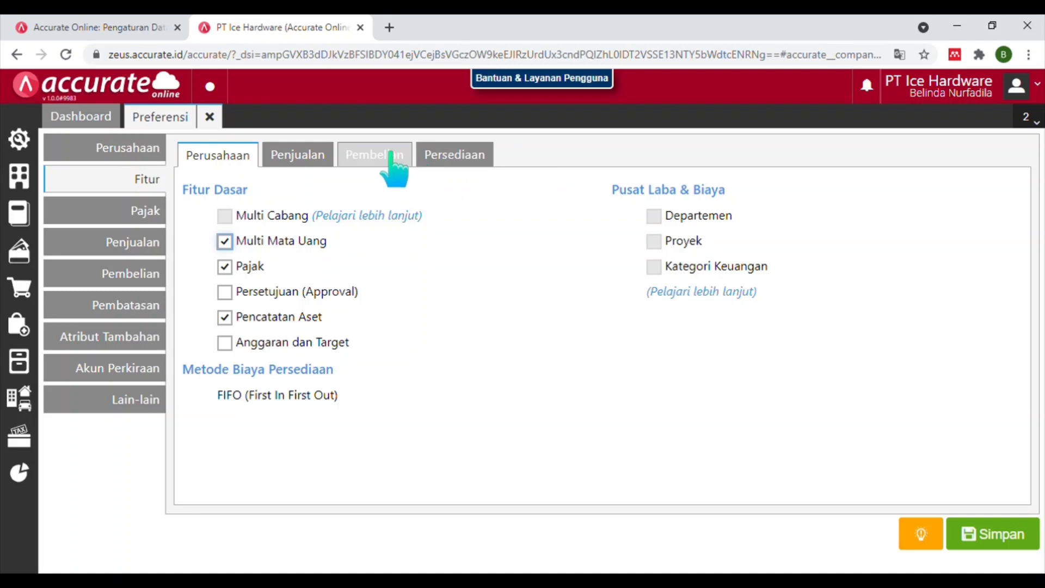
left_click(314, 165)
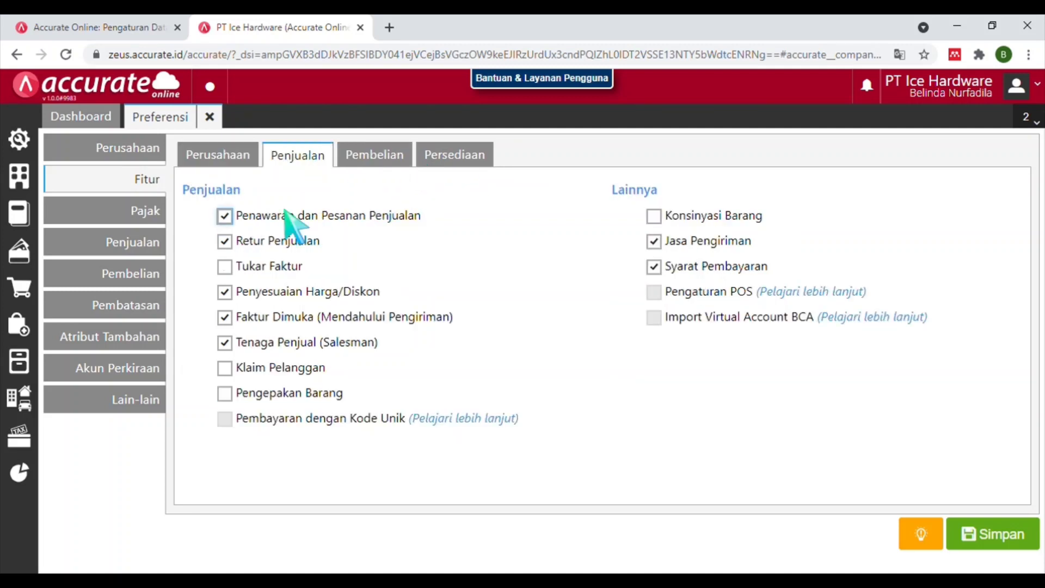
left_click(224, 369)
left_click(980, 531)
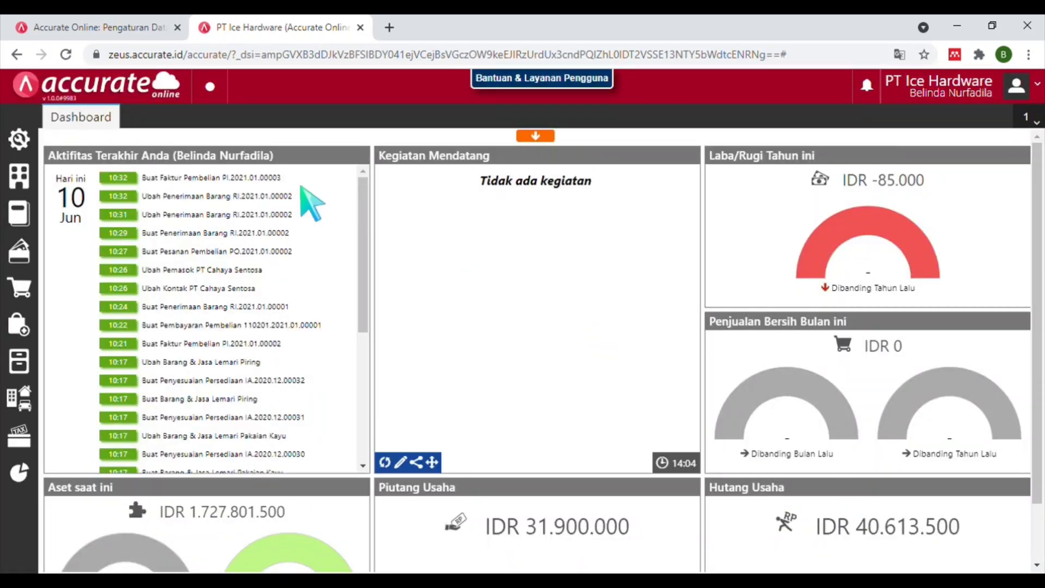
left_click(11, 150)
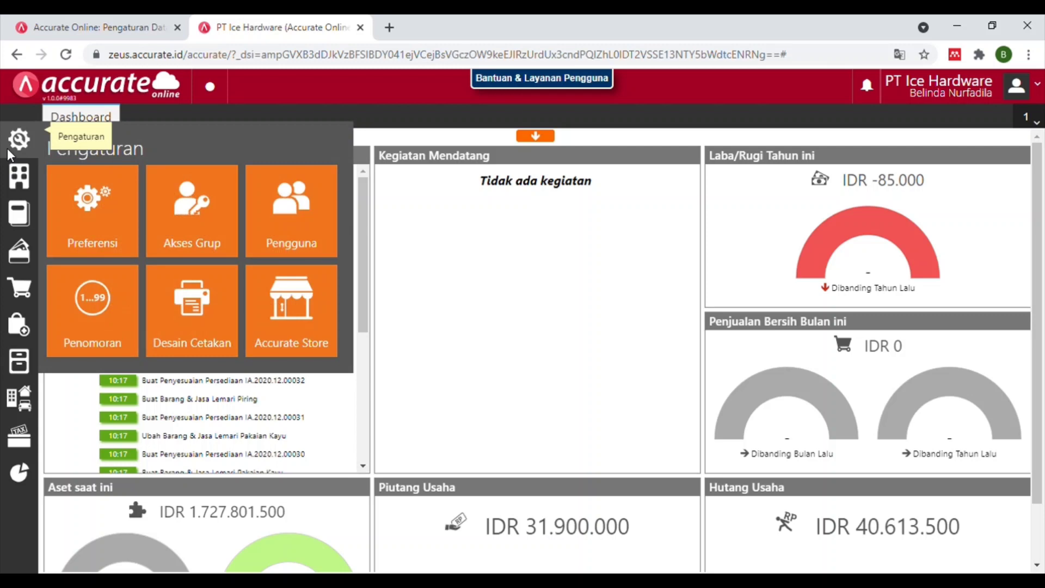
left_click(98, 221)
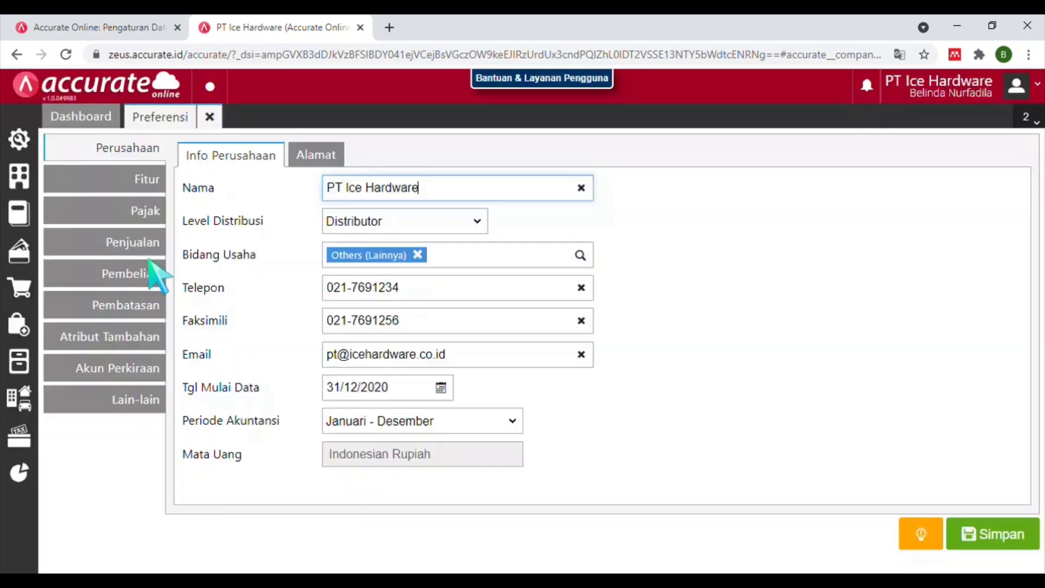
Map Persediaan Klaim to 1124 Persediaan Barang Klam in the inventory accounts and save.
left_click(141, 374)
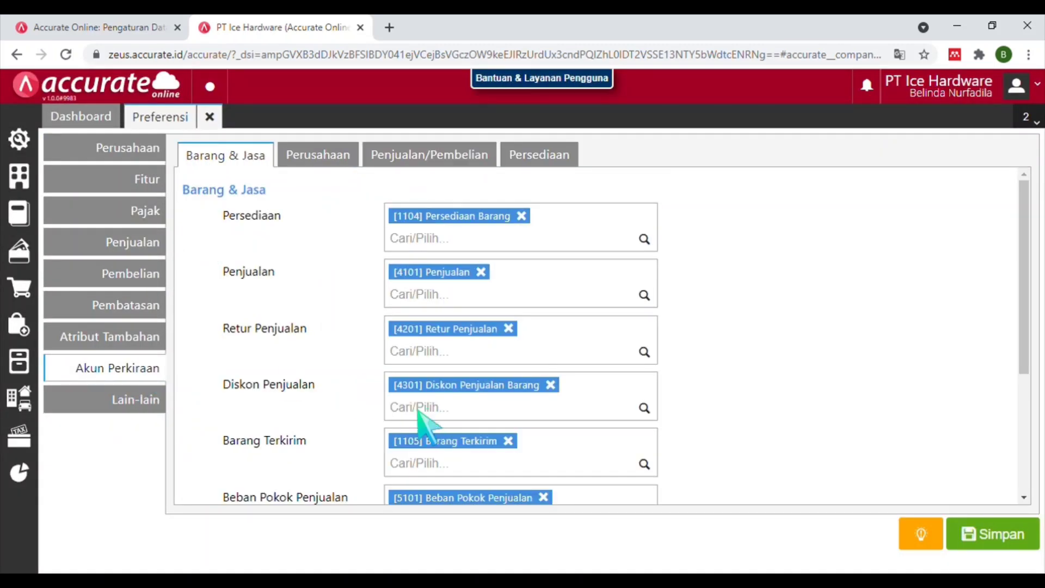
left_click(538, 155)
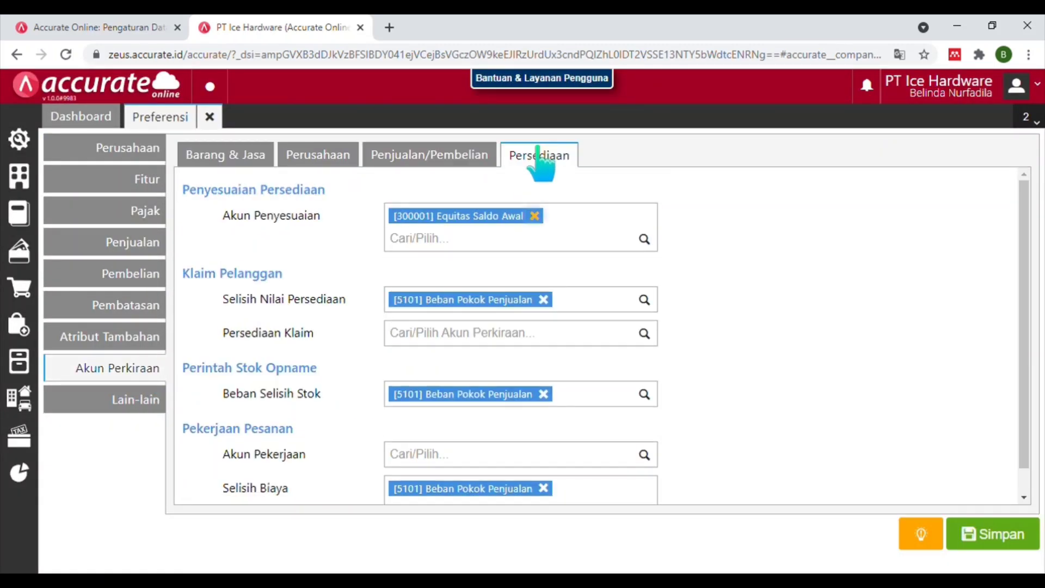
left_click(435, 339)
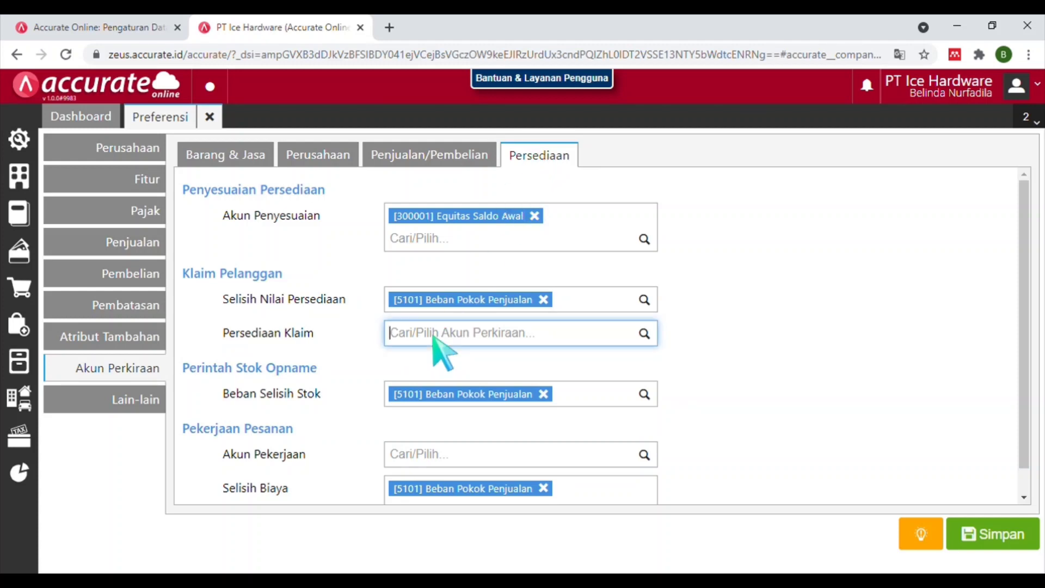
type("KLAI")
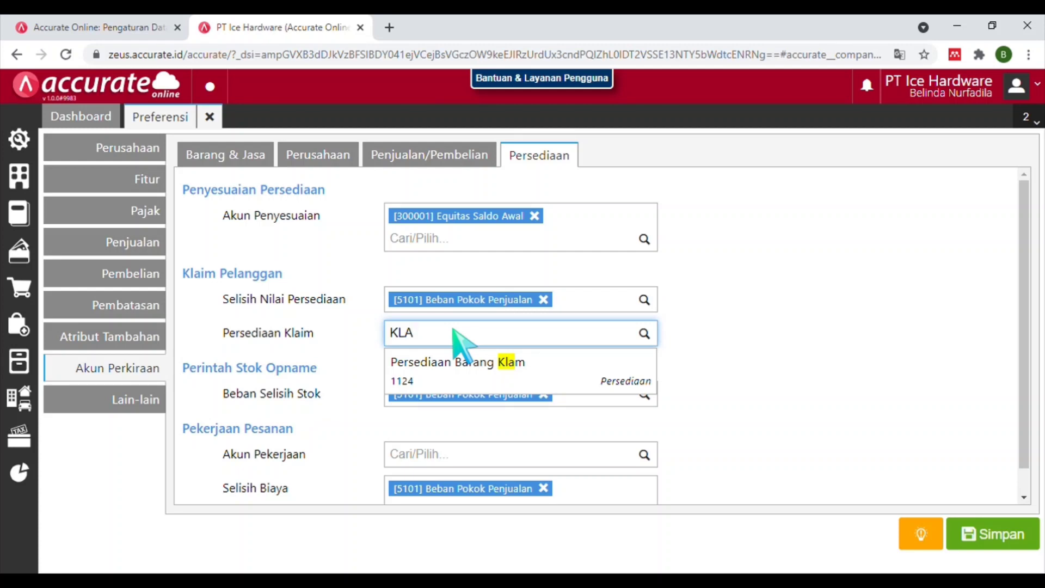
left_click(459, 375)
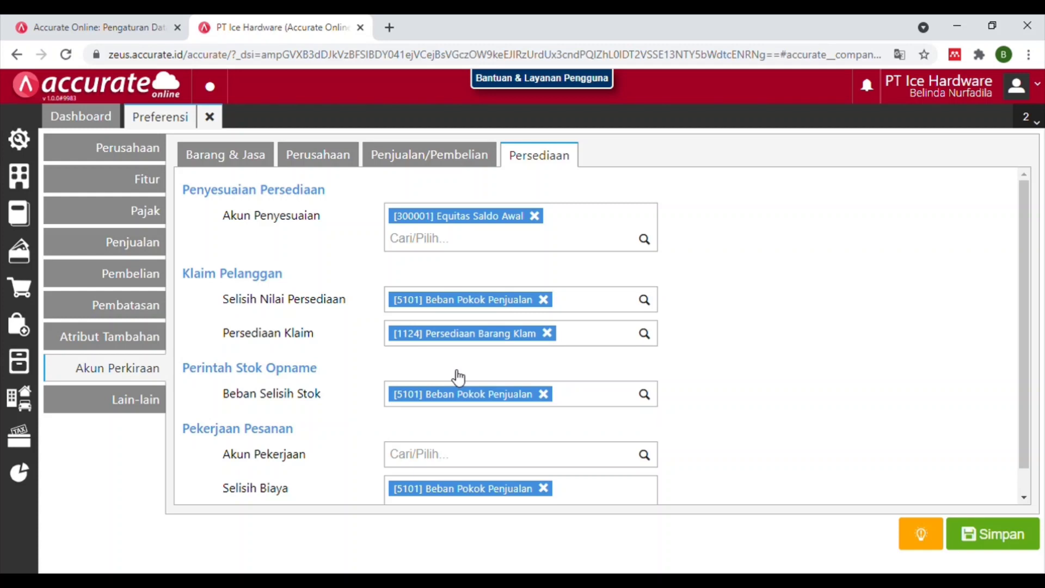
left_click(1013, 529)
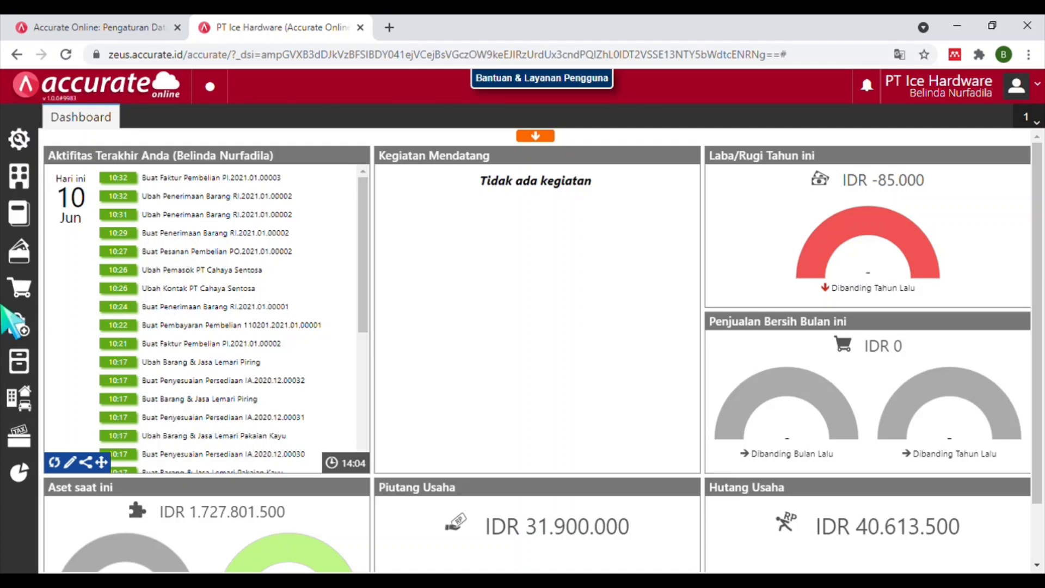
Open a new Klaim Pelanggan from Penjualan for customer PT Angkasa, dated 27/01/2021.
left_click(24, 289)
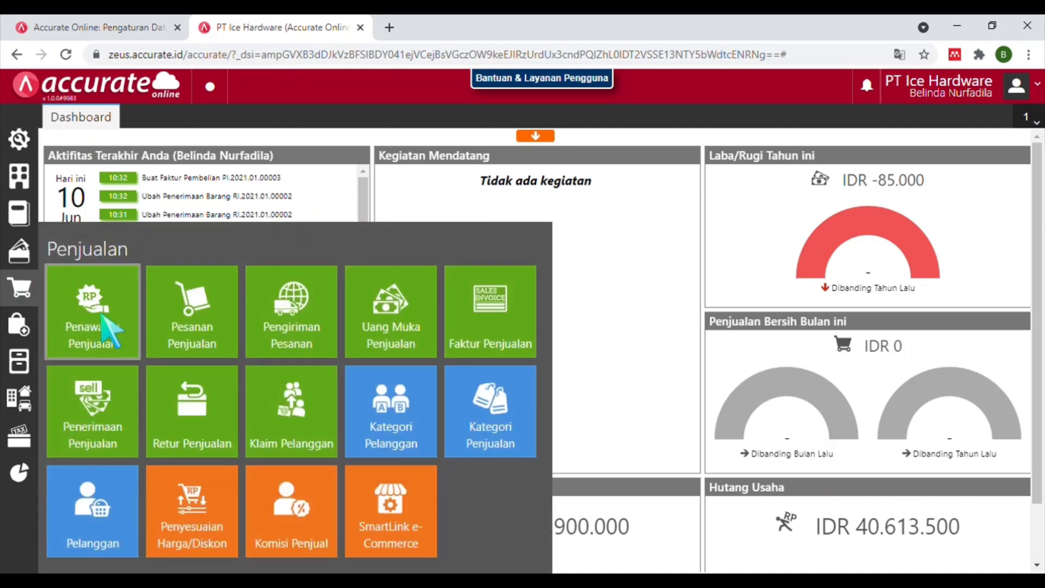
left_click(291, 419)
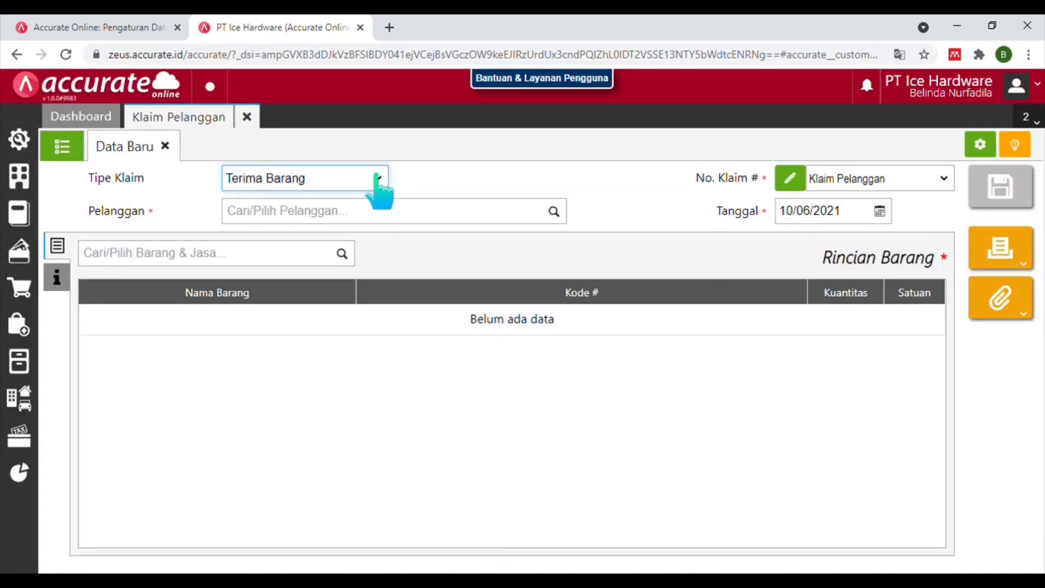
left_click(351, 213)
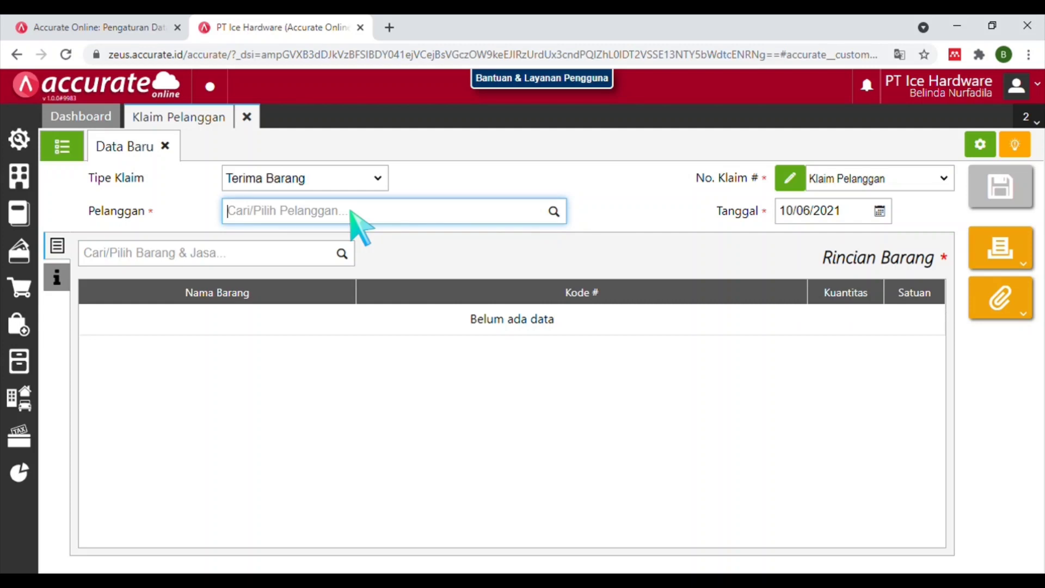
type("PT A")
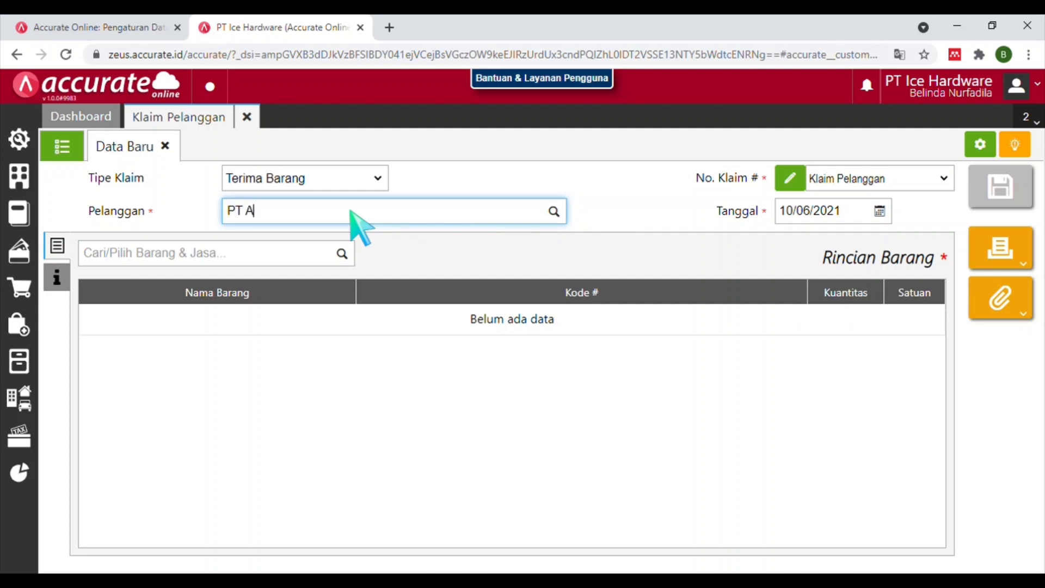
type("NGKA")
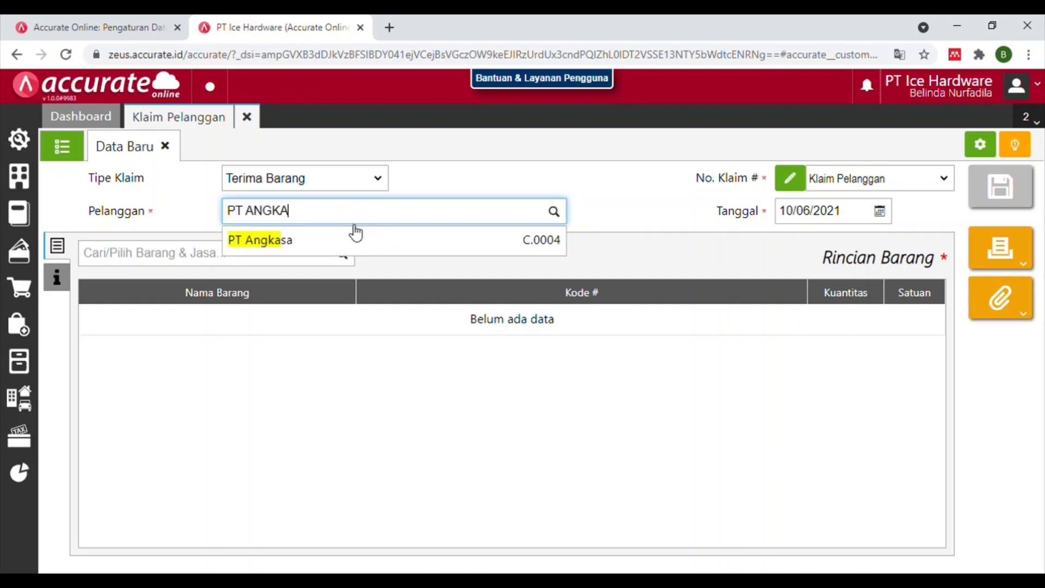
left_click(348, 236)
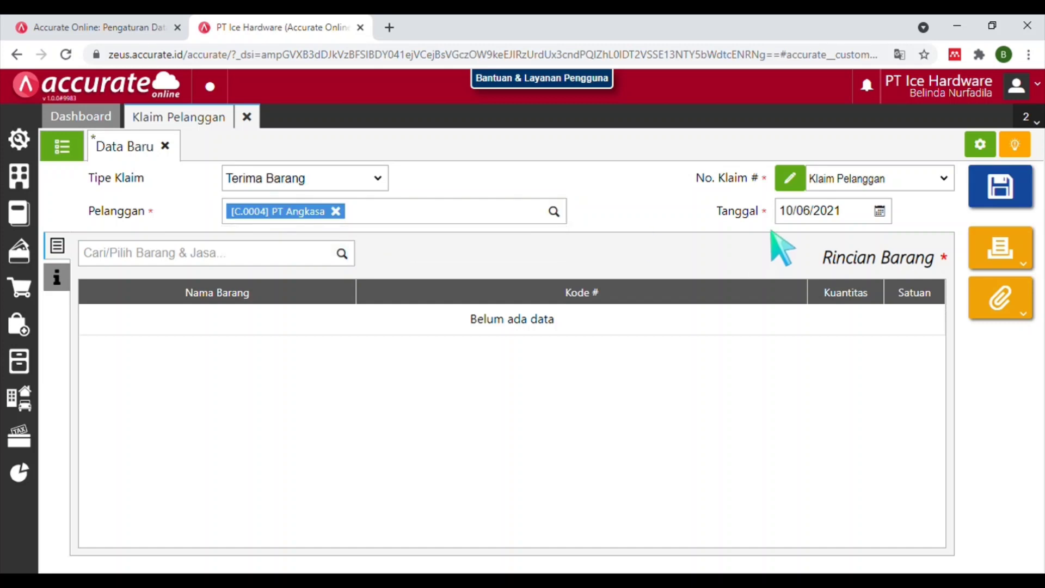
left_click(786, 214)
type("27/")
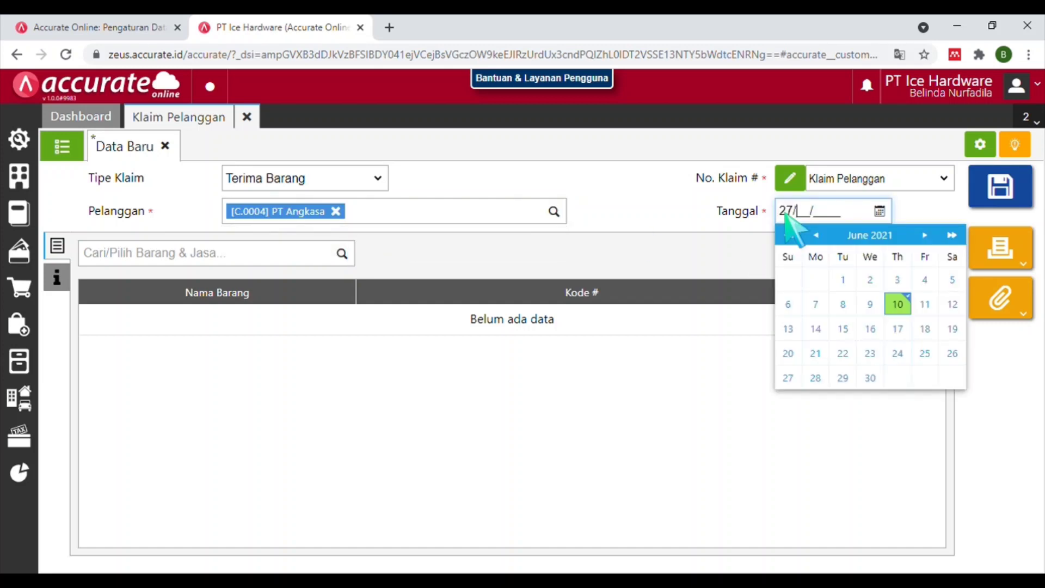
type("01/2021")
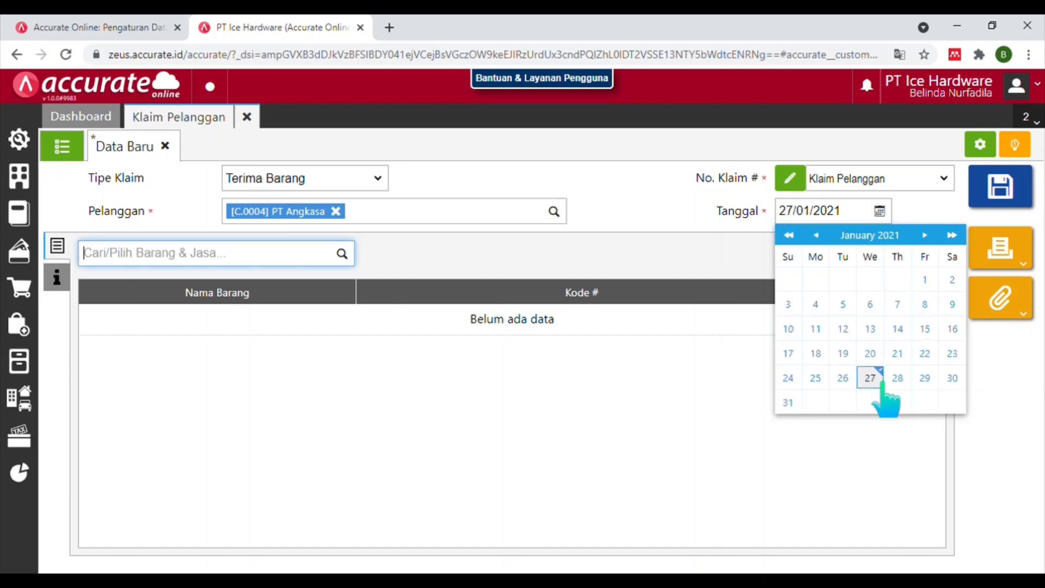
left_click(871, 377)
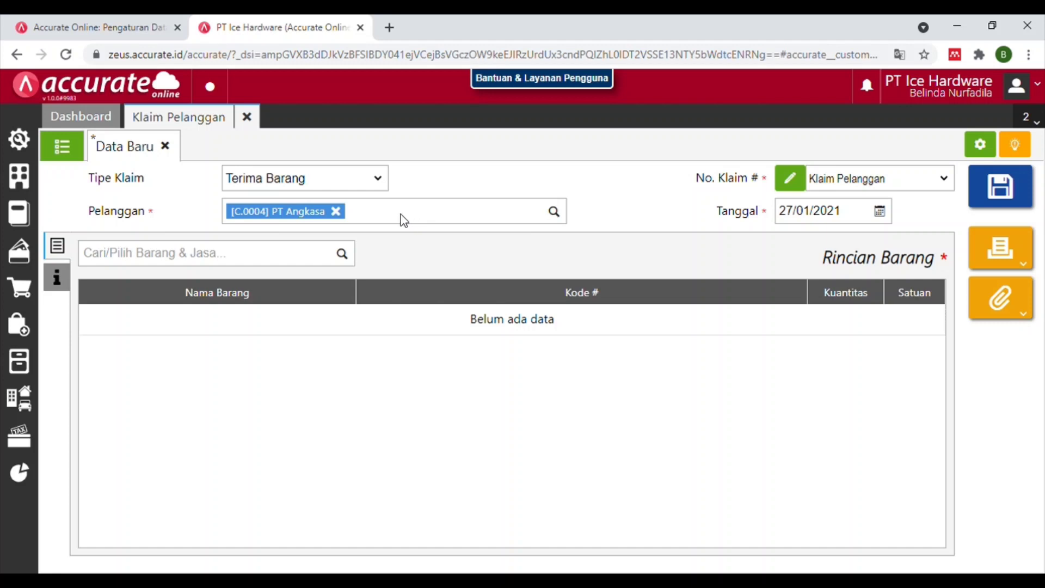
Add Kursi Kantor to the claim, taken from the Depan warehouse.
left_click(267, 256)
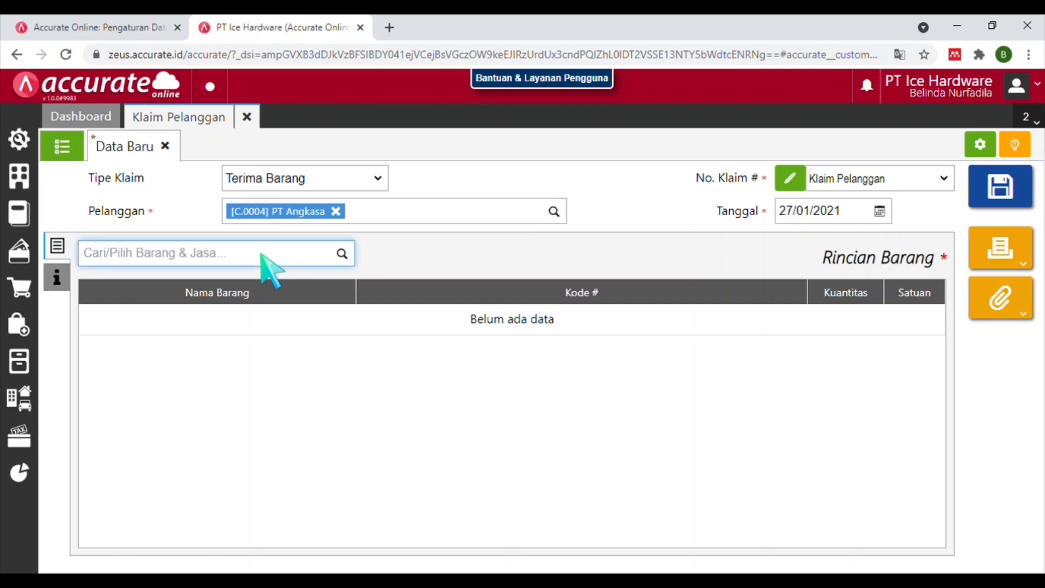
type("KU")
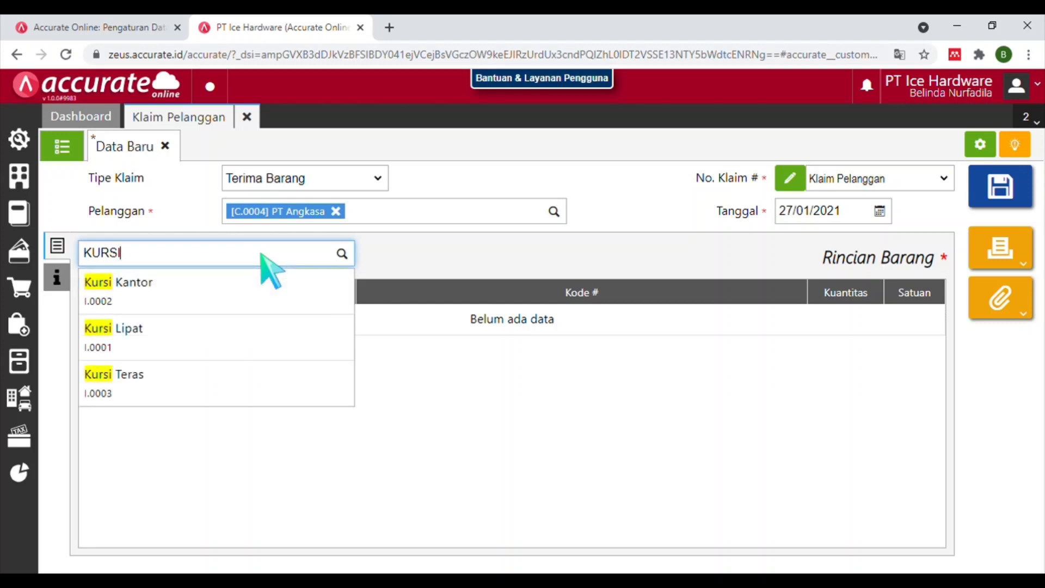
type("RSI")
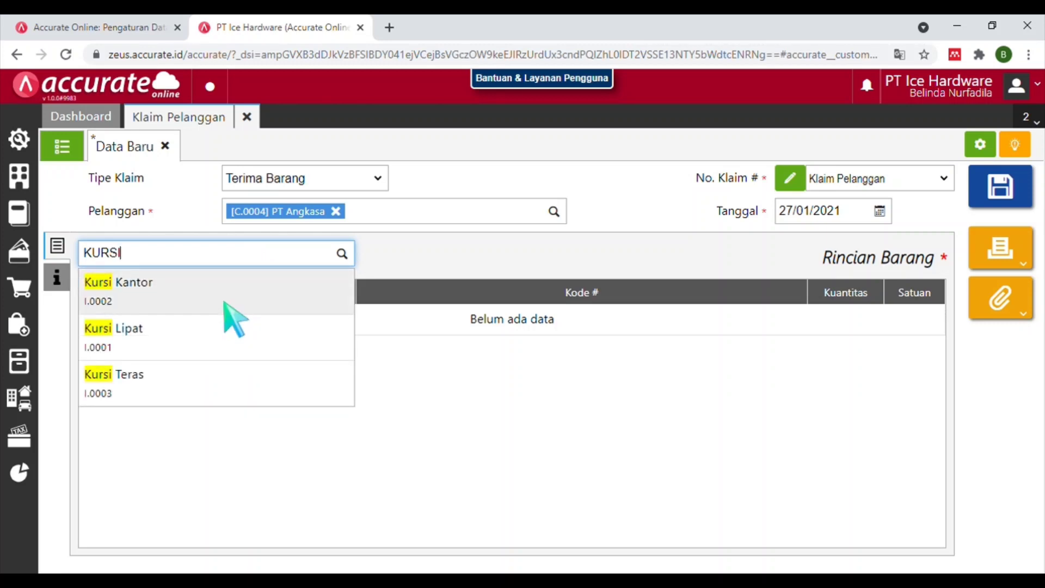
left_click(224, 301)
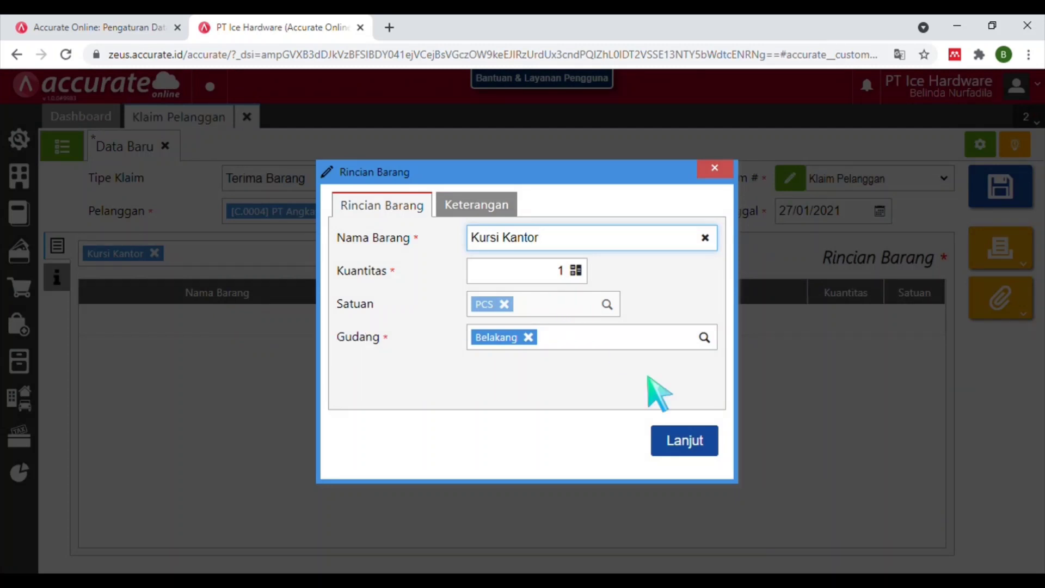
left_click(529, 337)
type("DEP")
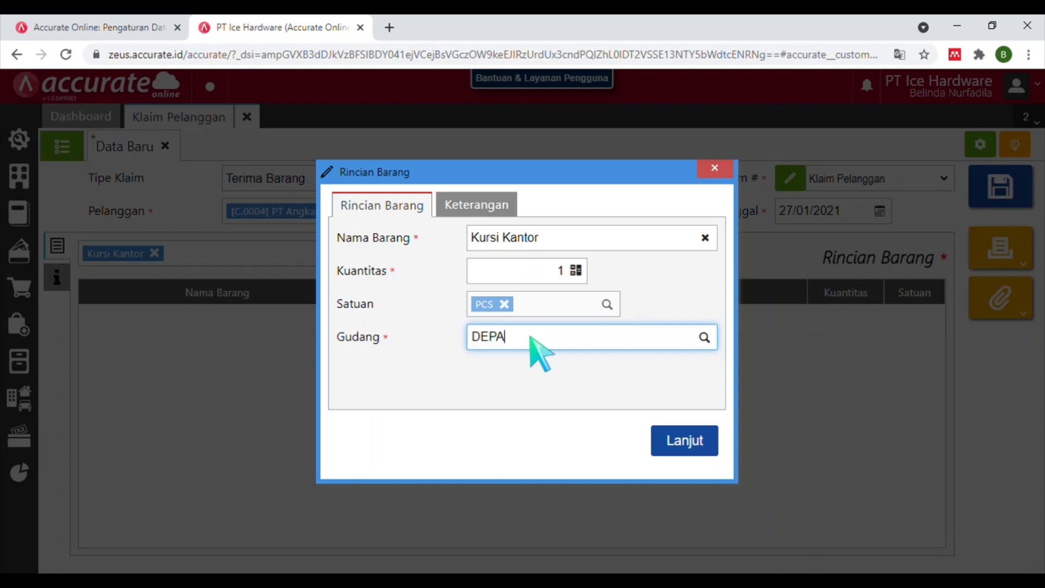
type("A")
left_click(537, 365)
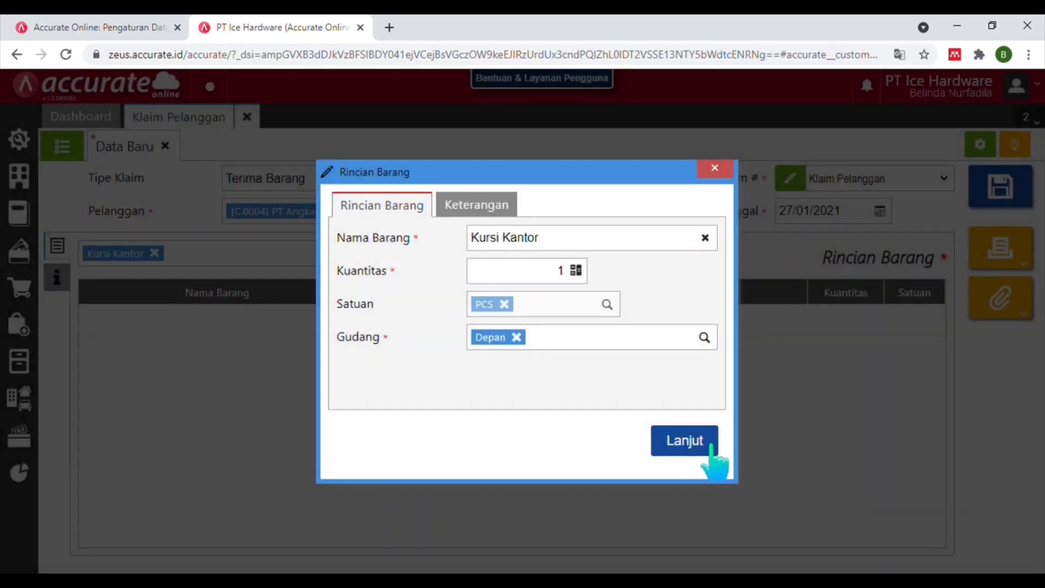
left_click(687, 442)
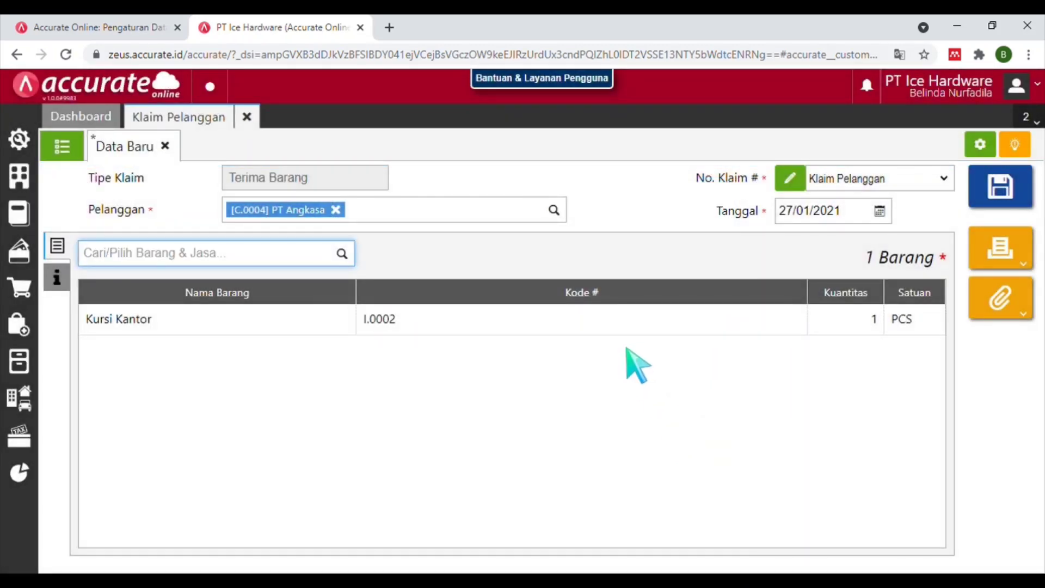
Add Meja Belajar and save the claim as CCL.2021.01.00001.
type("MEJA B")
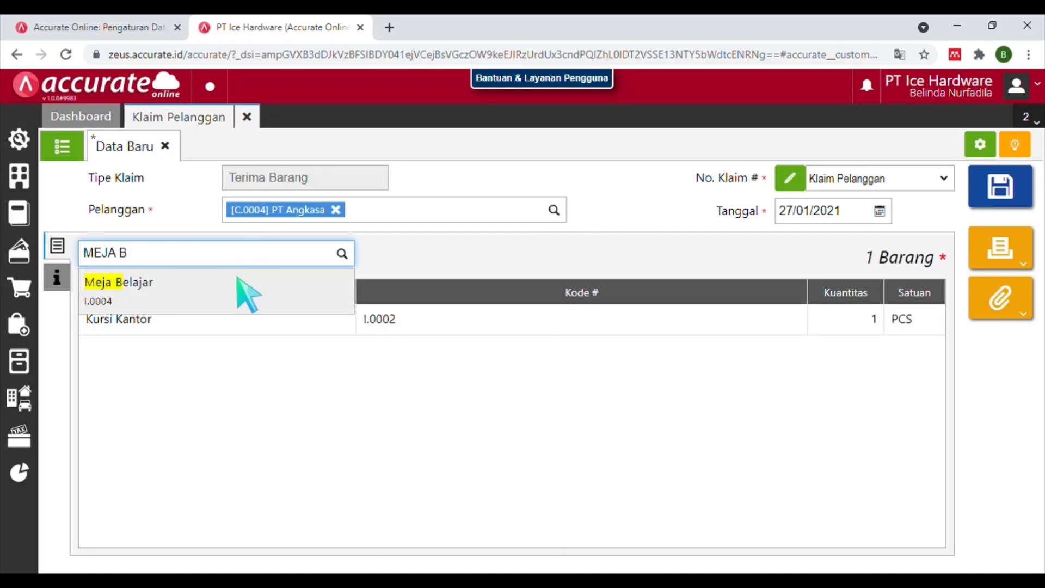
left_click(238, 279)
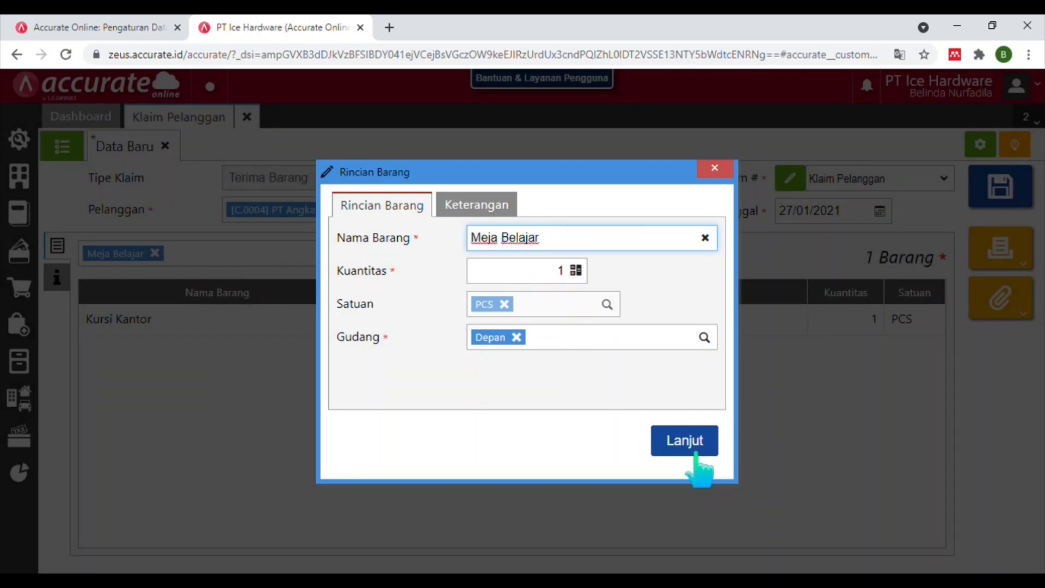
left_click(699, 468)
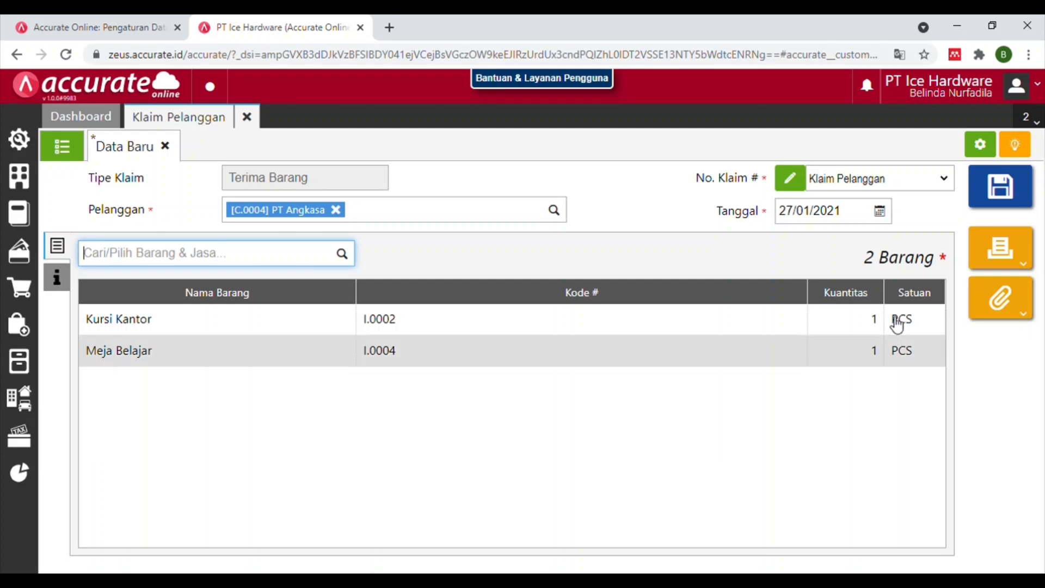
left_click(991, 192)
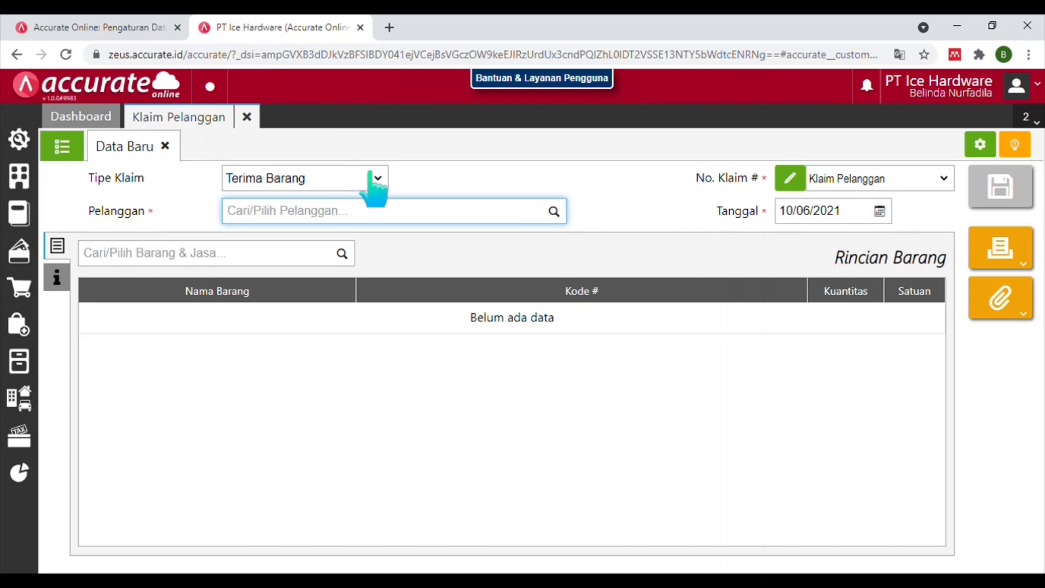
Switch the claim type to Kirim Barang and copy the items from CCL.2021.01.00001.
left_click(381, 185)
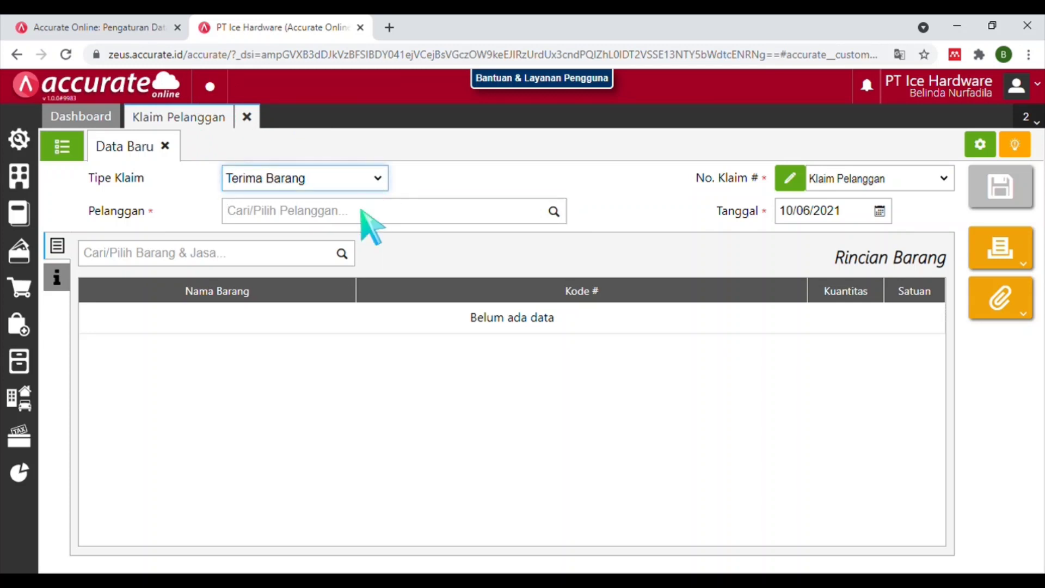
left_click(367, 222)
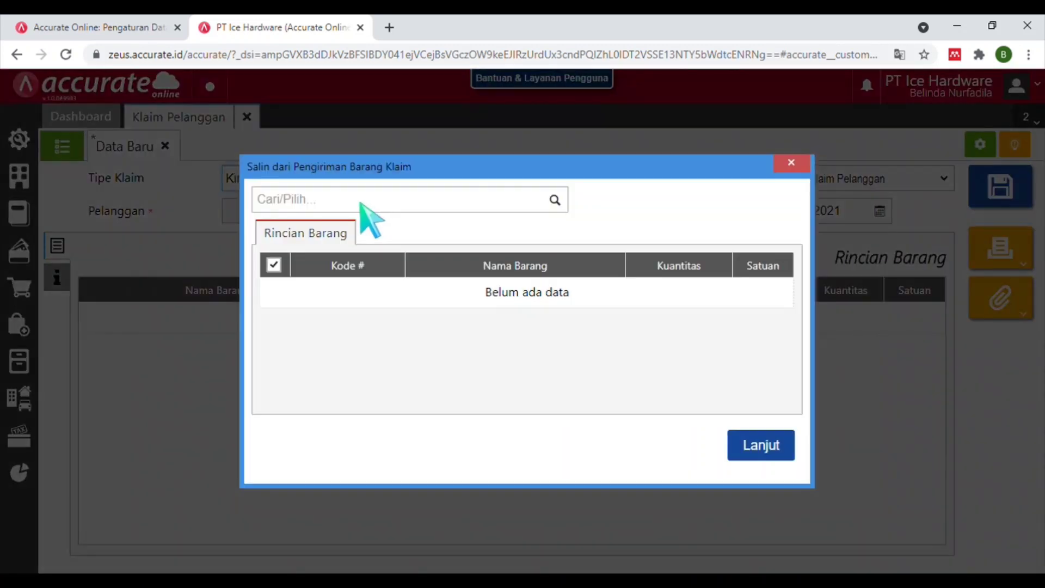
left_click(555, 201)
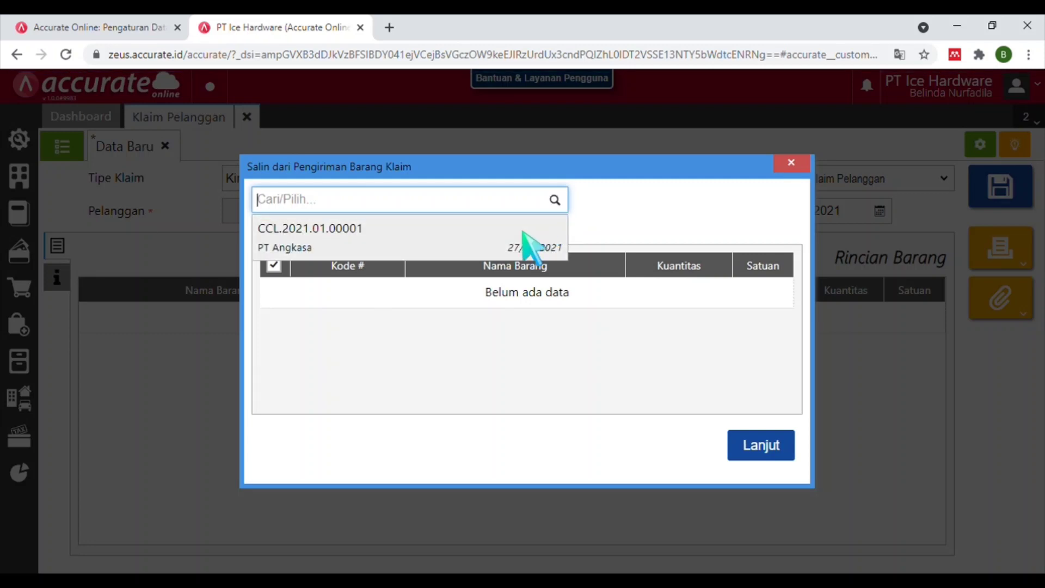
left_click(525, 239)
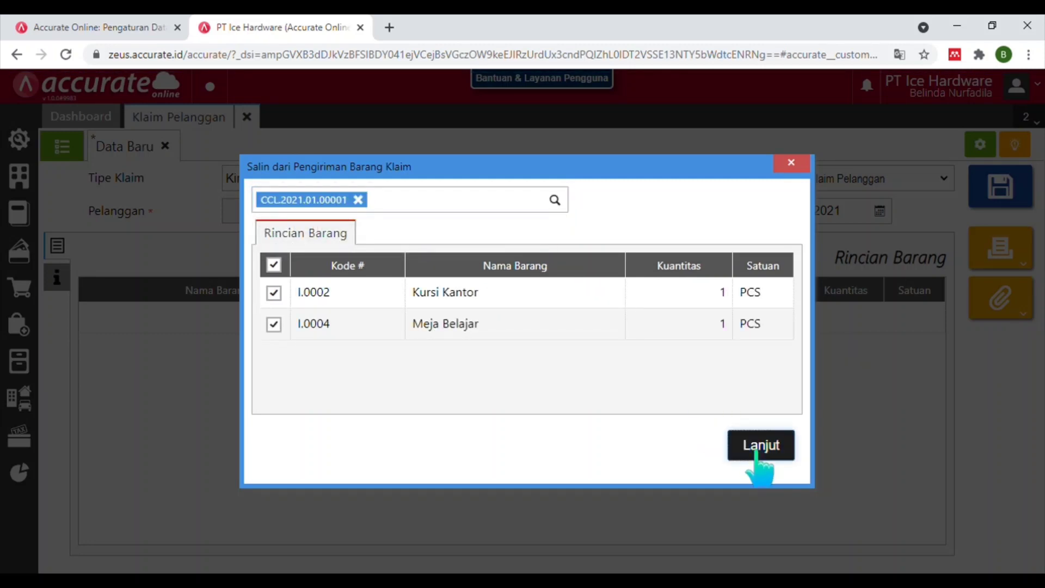
left_click(760, 446)
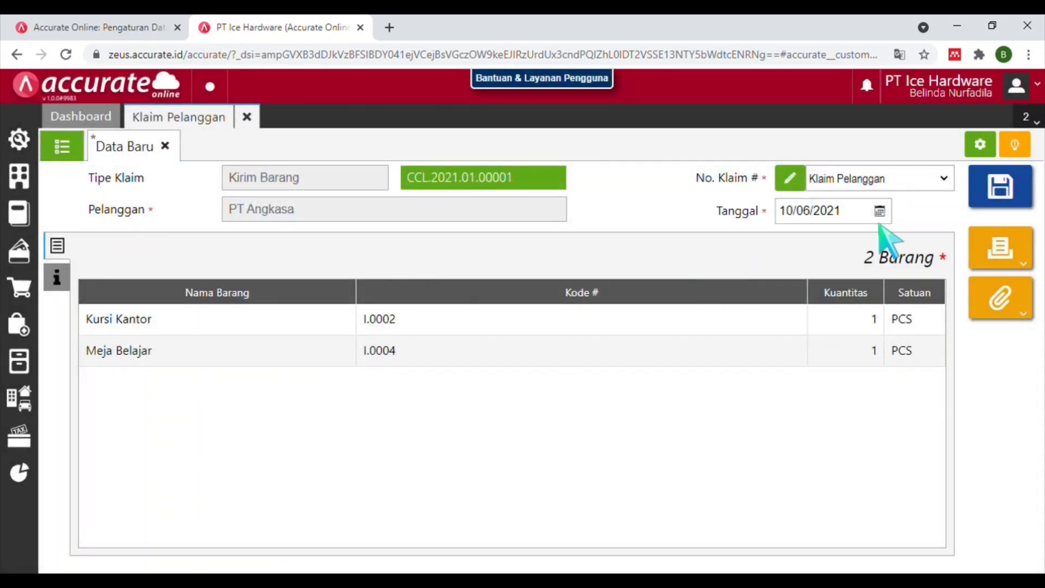
Date the claim 28/01/2021, save it as CCL.2021.01.00002, and close the claims page.
left_click(820, 212)
type("28")
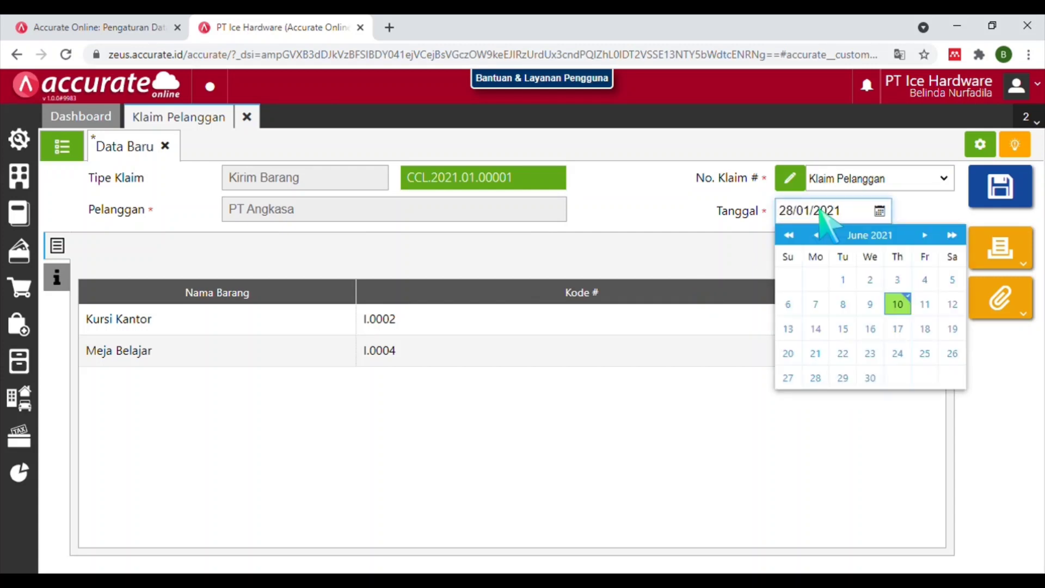
left_click(898, 378)
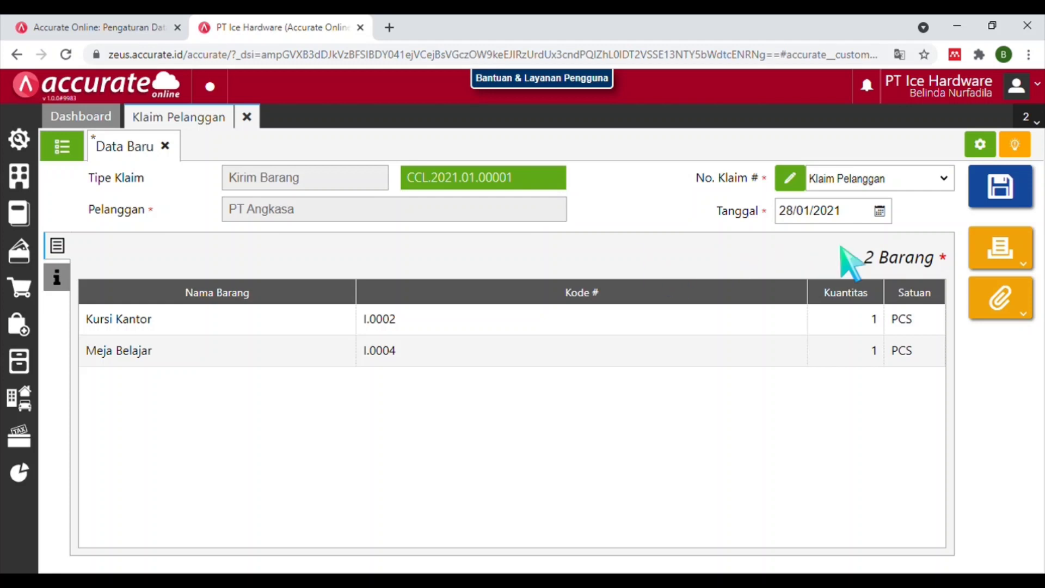
left_click(989, 196)
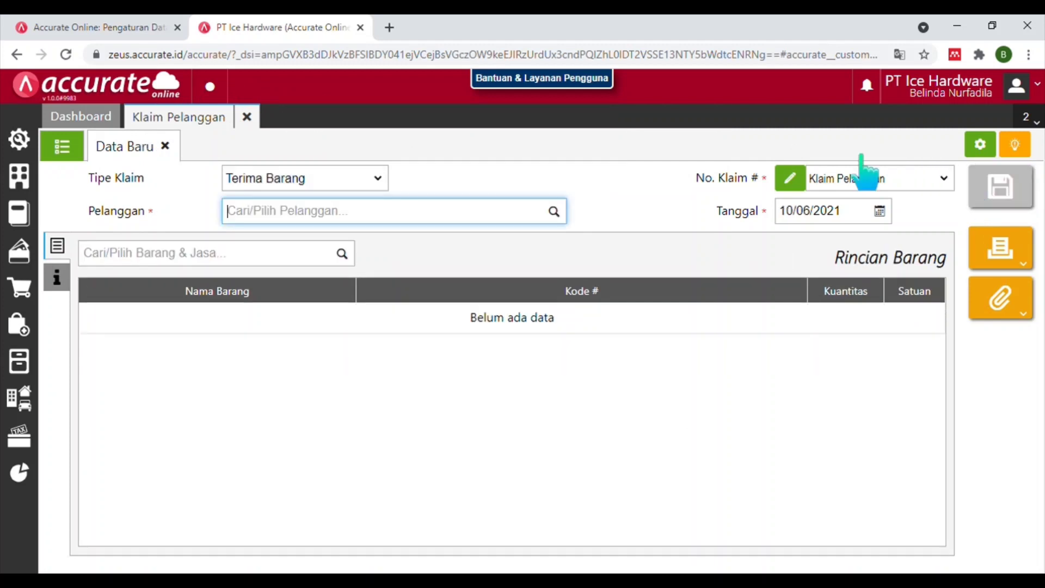
left_click(248, 118)
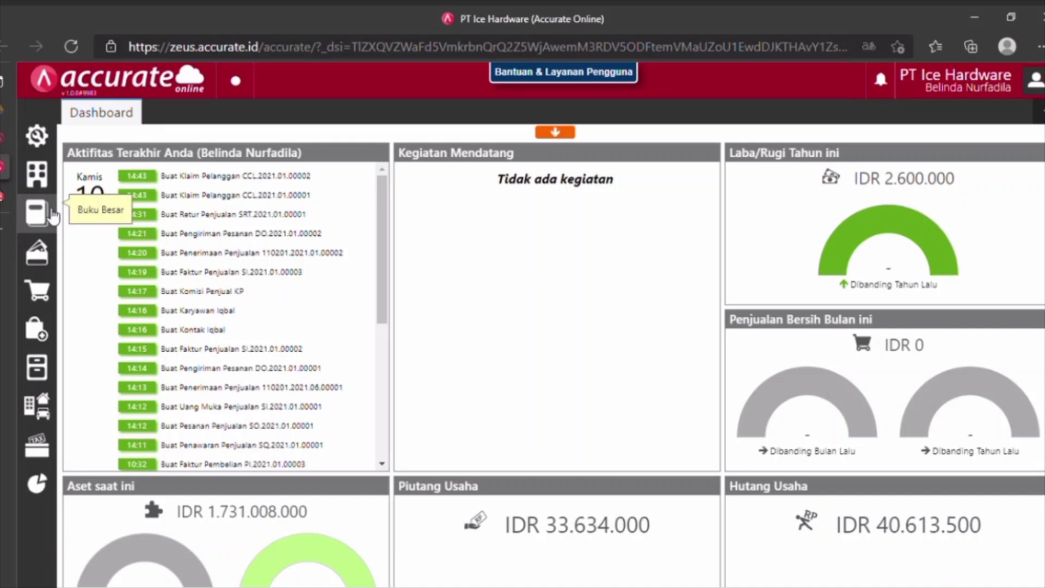
Add a Beban-type account with code 6104 named Beban Pemasaran to the chart of accounts.
left_click(52, 214)
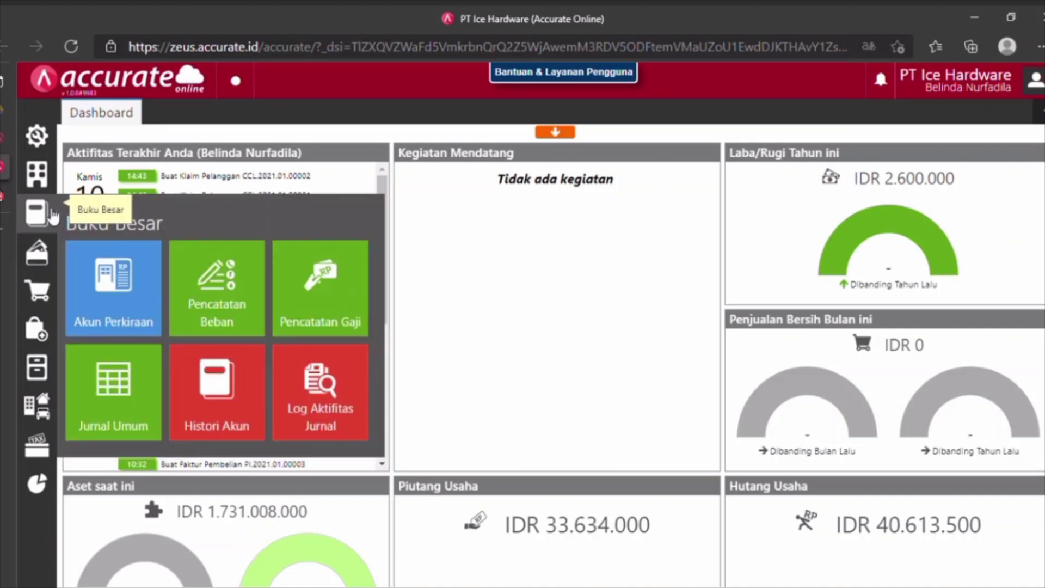
left_click(103, 289)
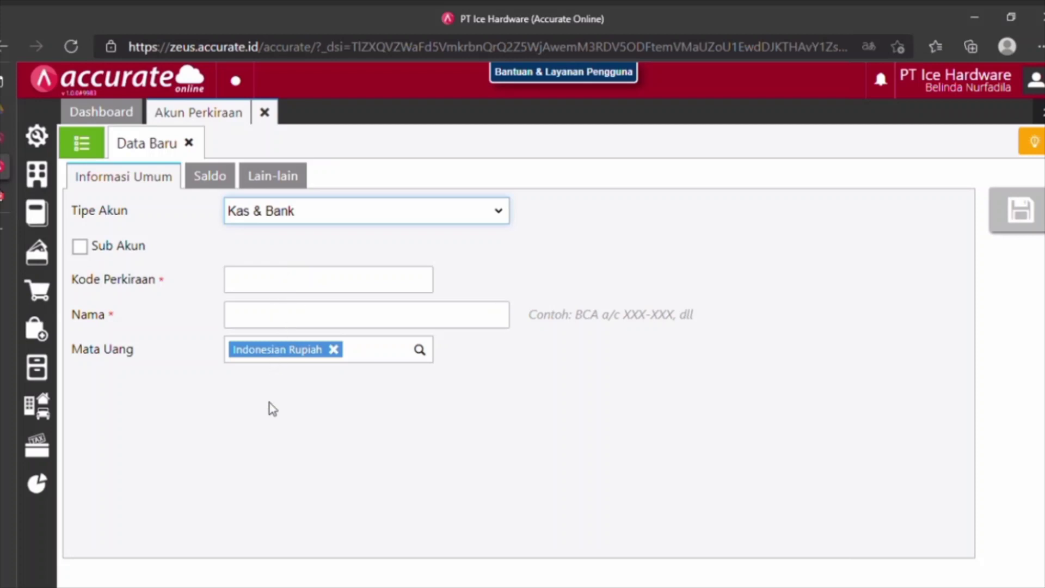
key("b")
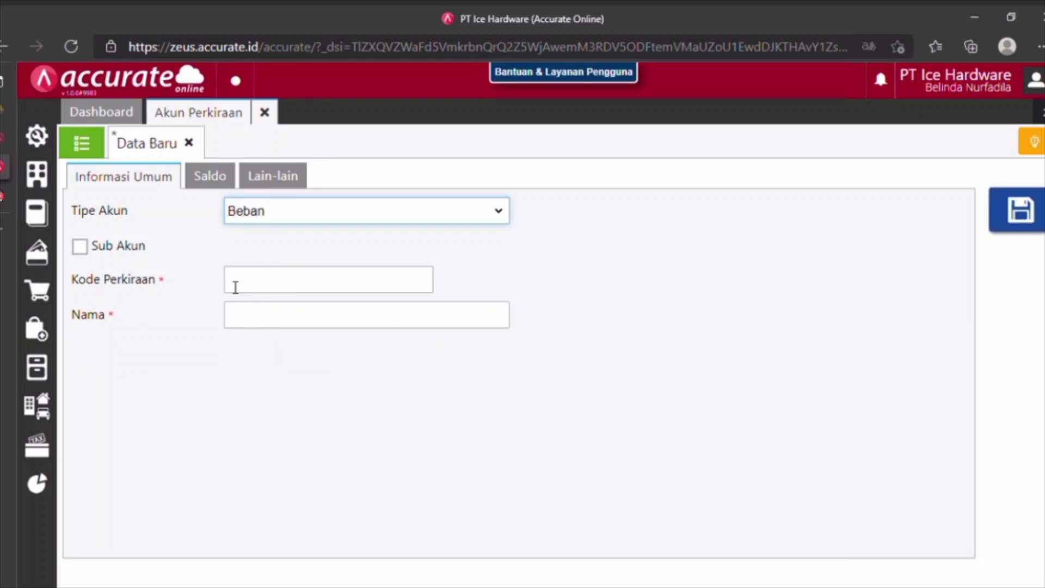
left_click(271, 293)
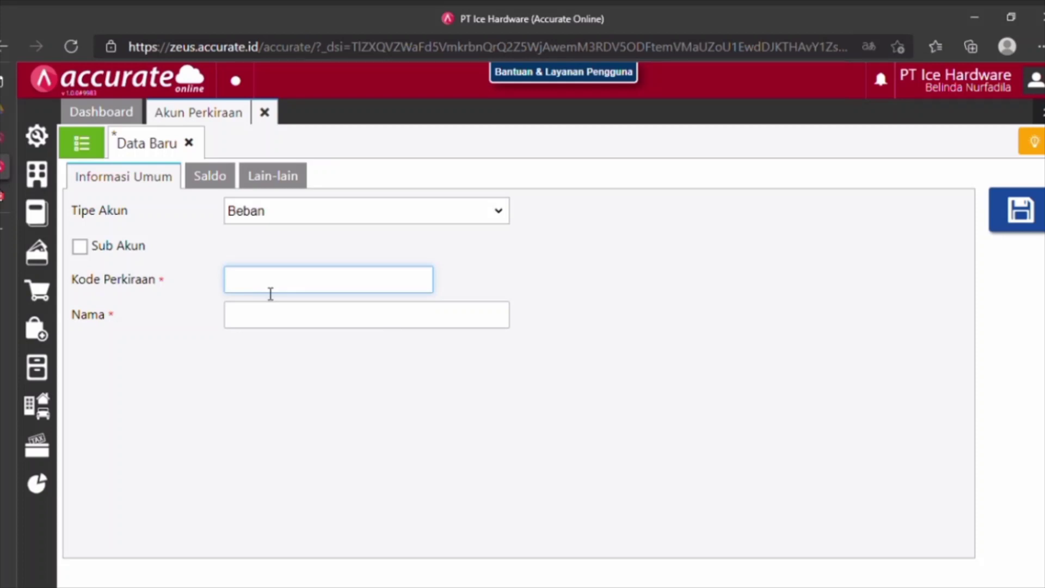
type("6104")
left_click(283, 325)
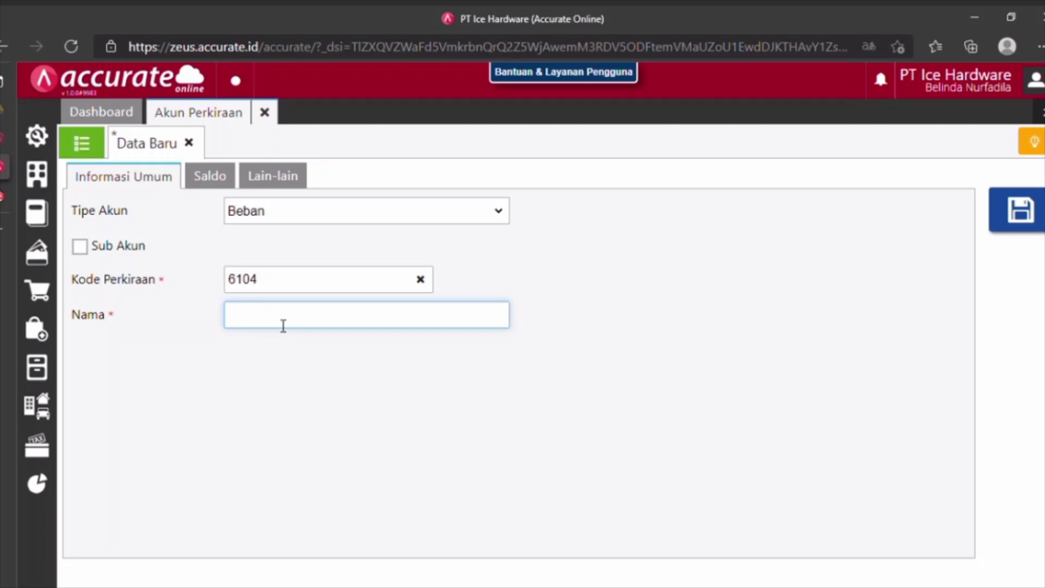
type("Beban Pemasaran")
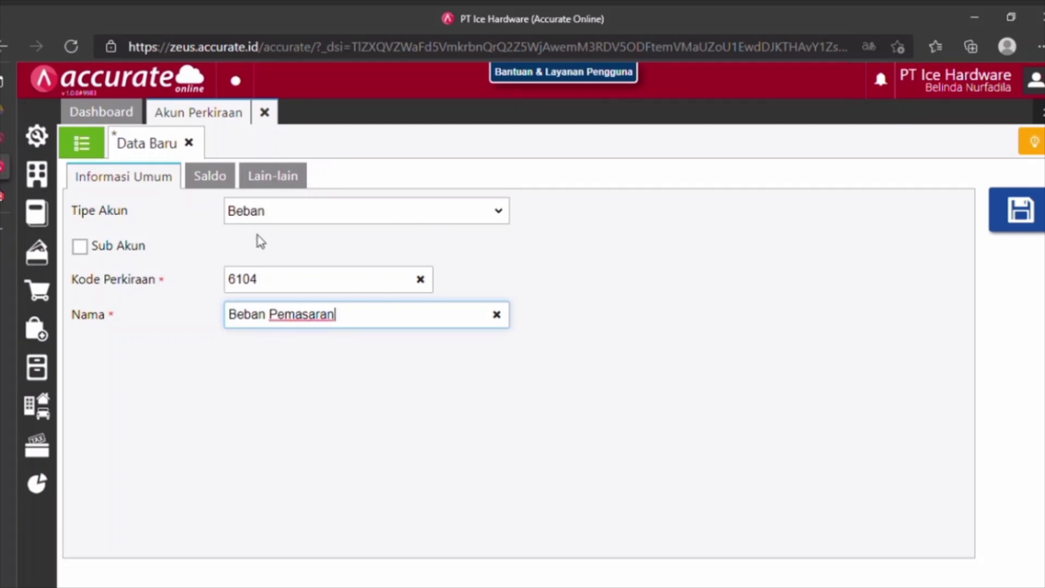
left_click(1029, 226)
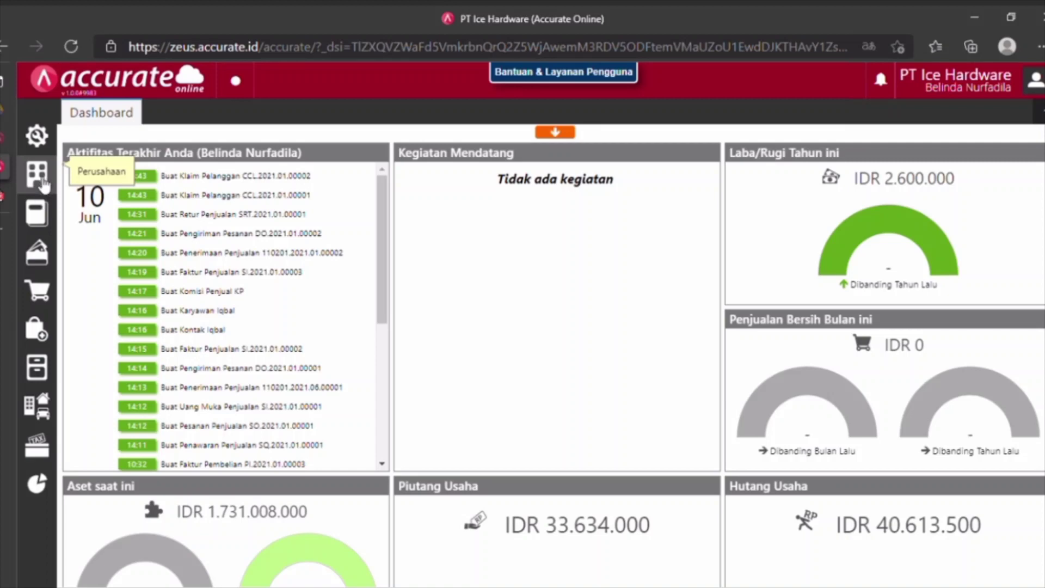
In Preferensi's inventory account settings, add 6104 Beban Pemasaran as an adjustment account and save.
left_click(39, 138)
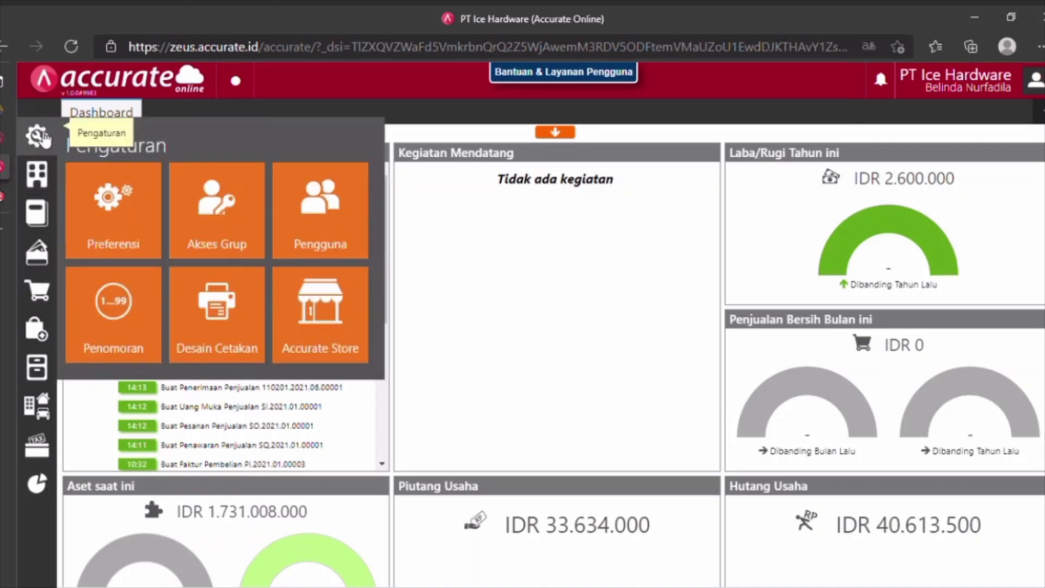
left_click(113, 216)
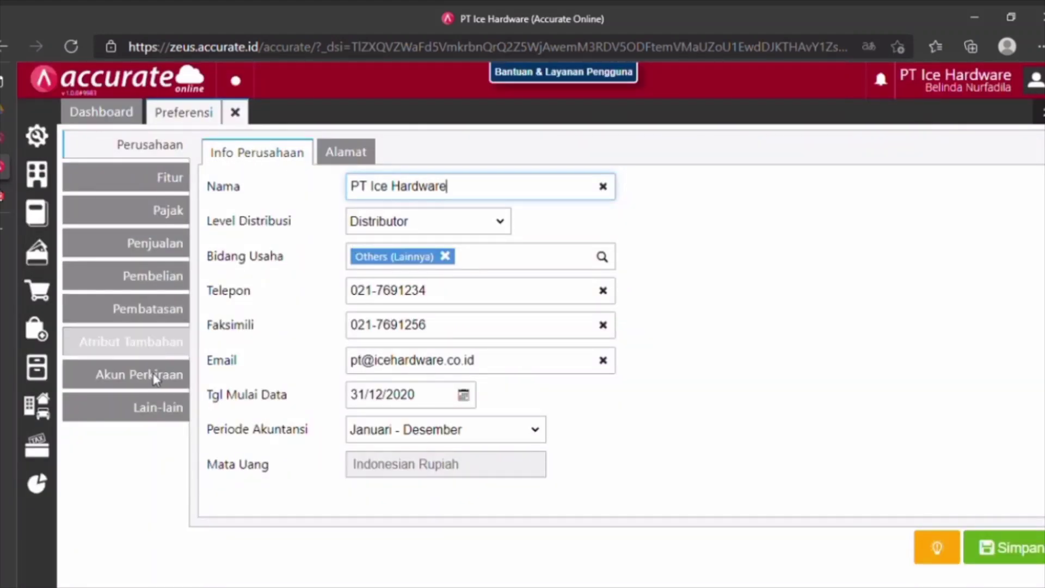
left_click(161, 381)
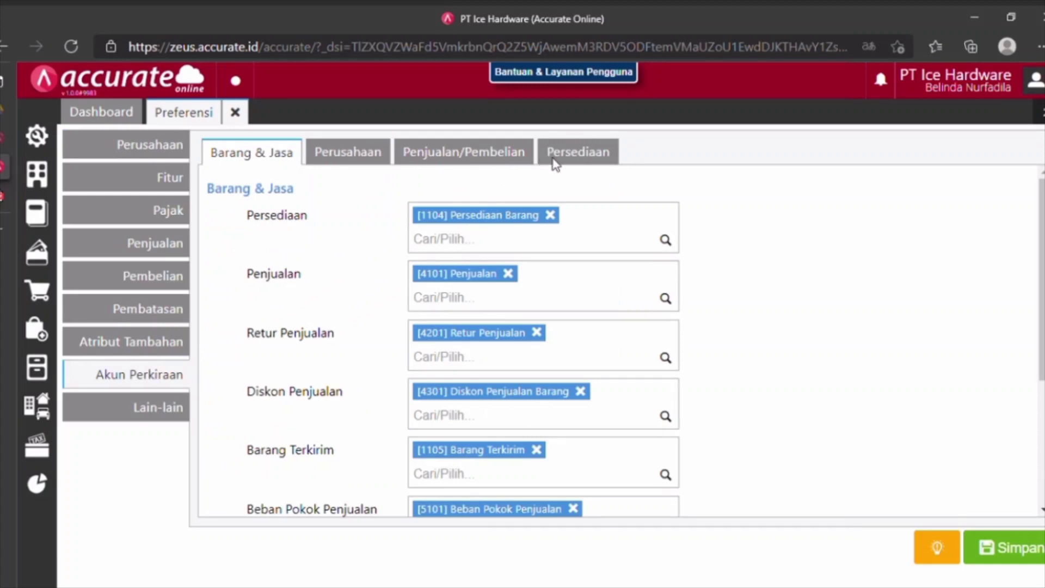
left_click(579, 158)
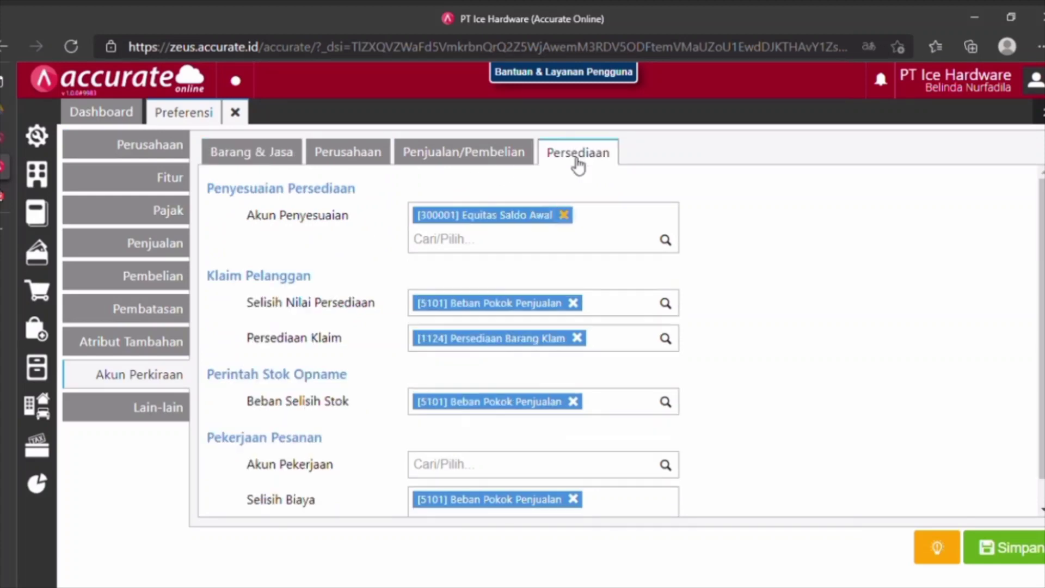
left_click(462, 252)
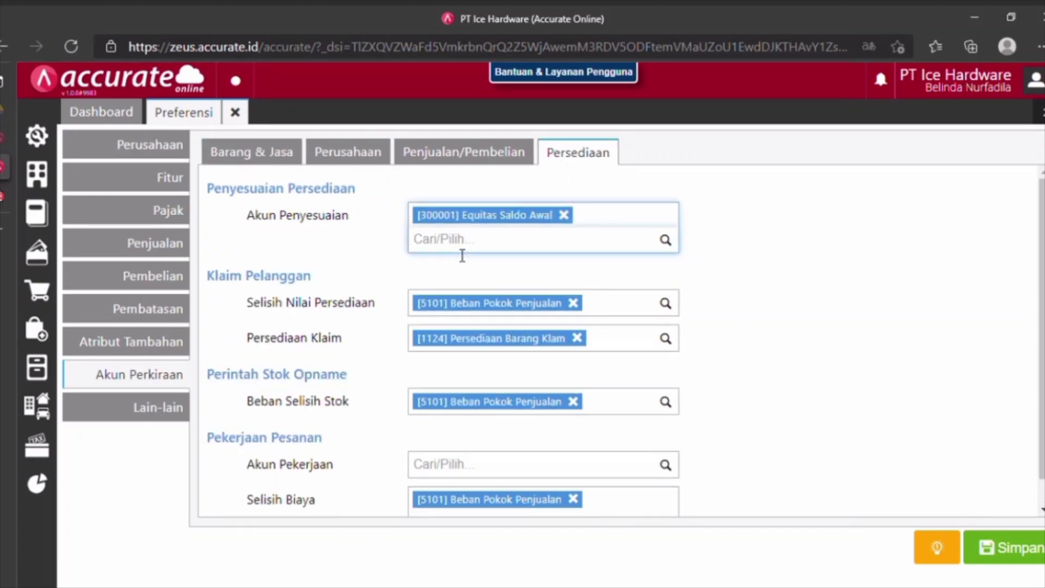
type("beban pe")
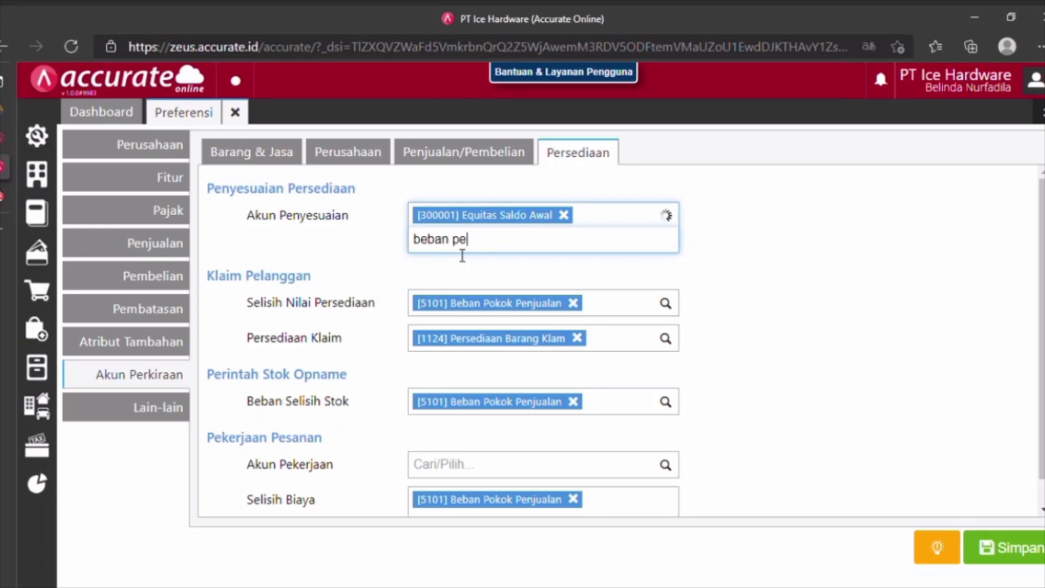
type("lma")
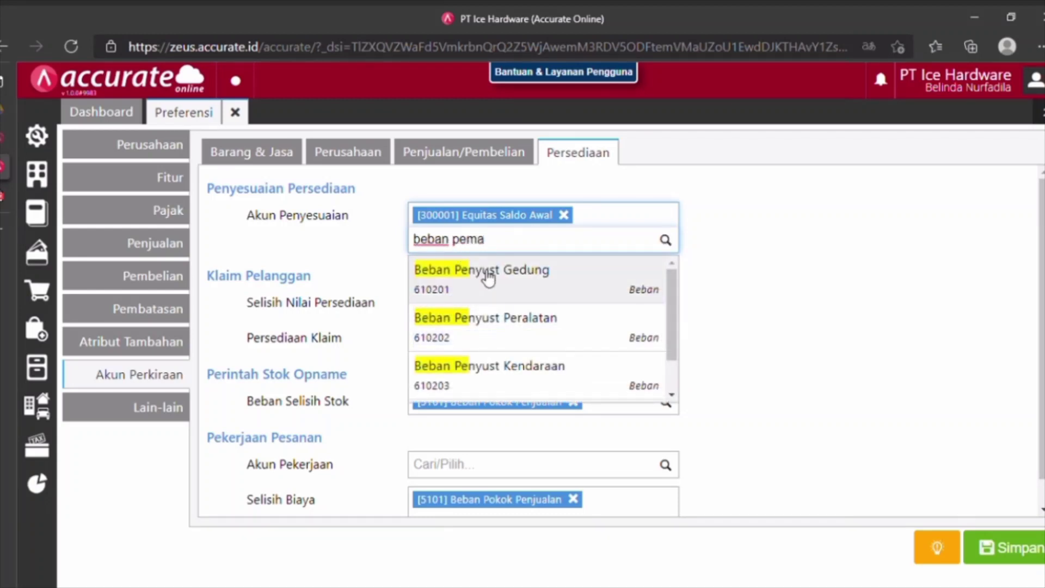
left_click(494, 275)
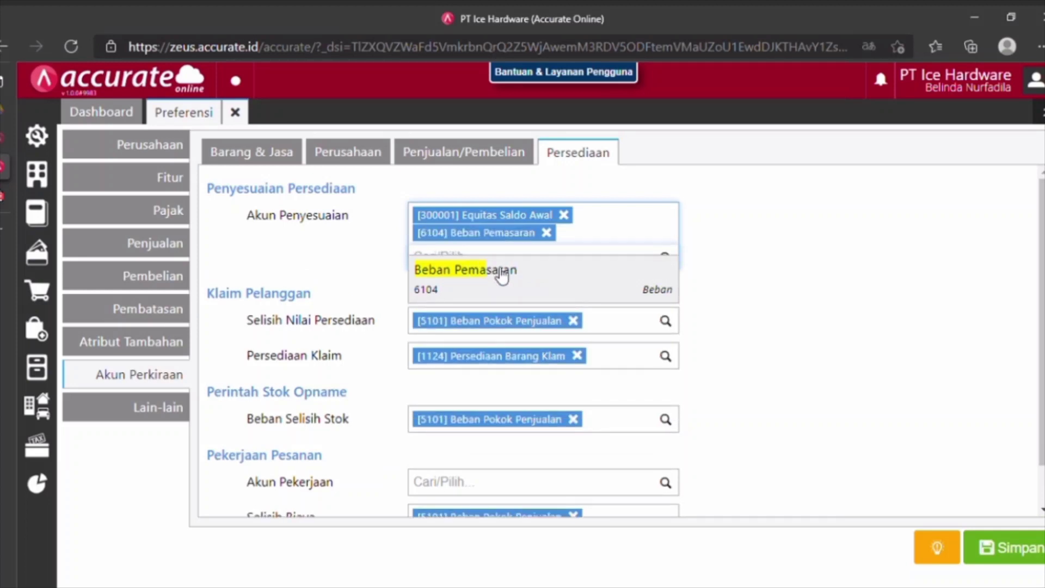
left_click(1002, 562)
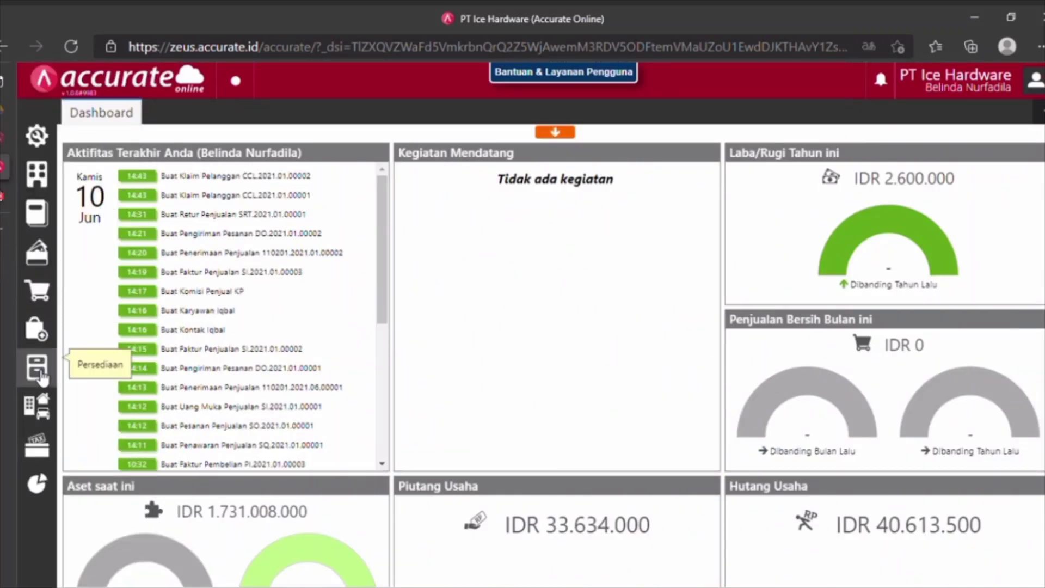
Open a new Penyesuaian Persediaan dated 12/01/2021 and search for 'lemari' items.
left_click(41, 374)
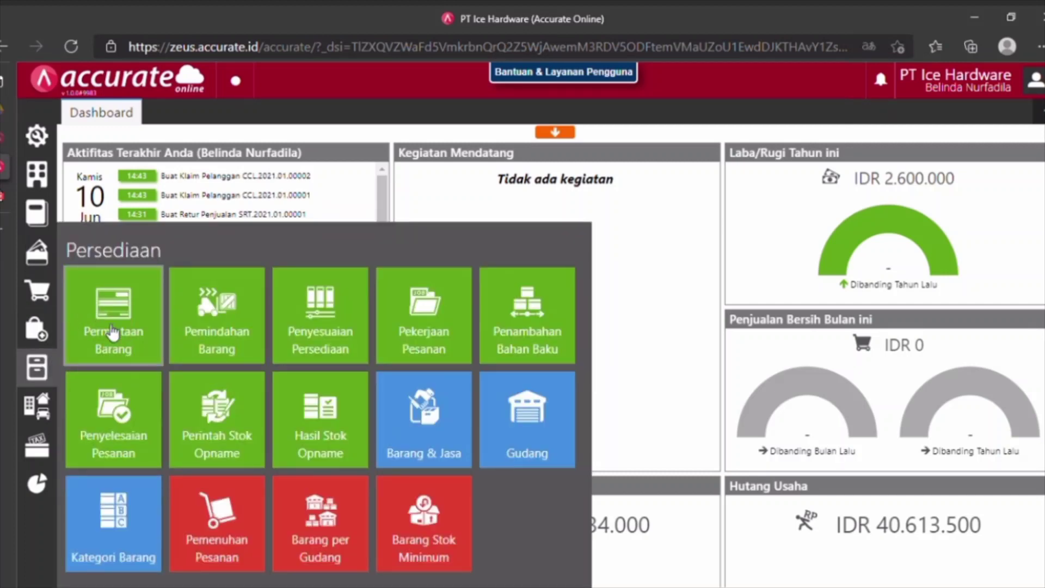
left_click(308, 351)
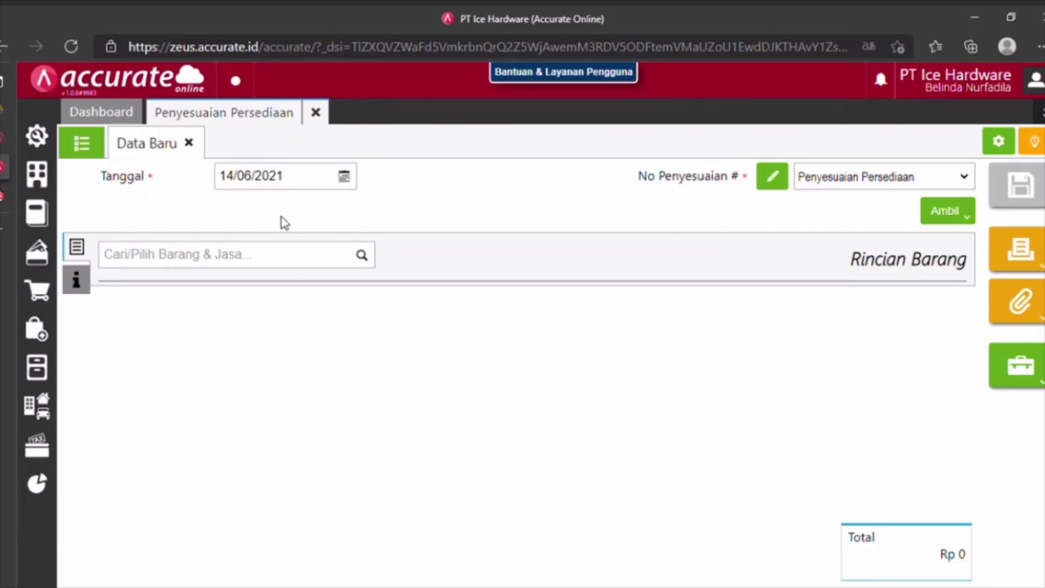
left_click(294, 188)
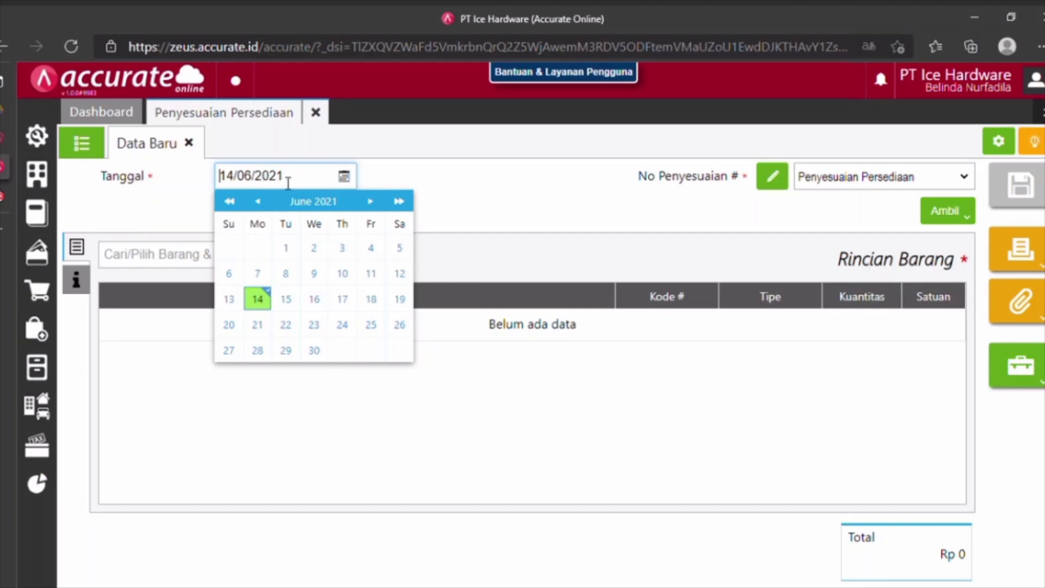
left_click(305, 182)
left_click_drag(305, 181, 201, 185)
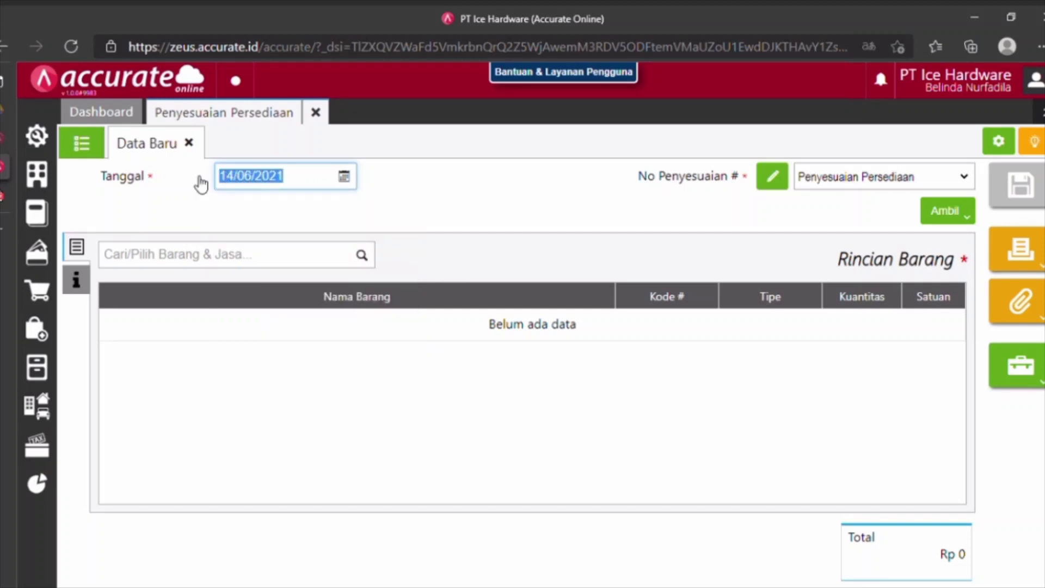
type("12/01/201")
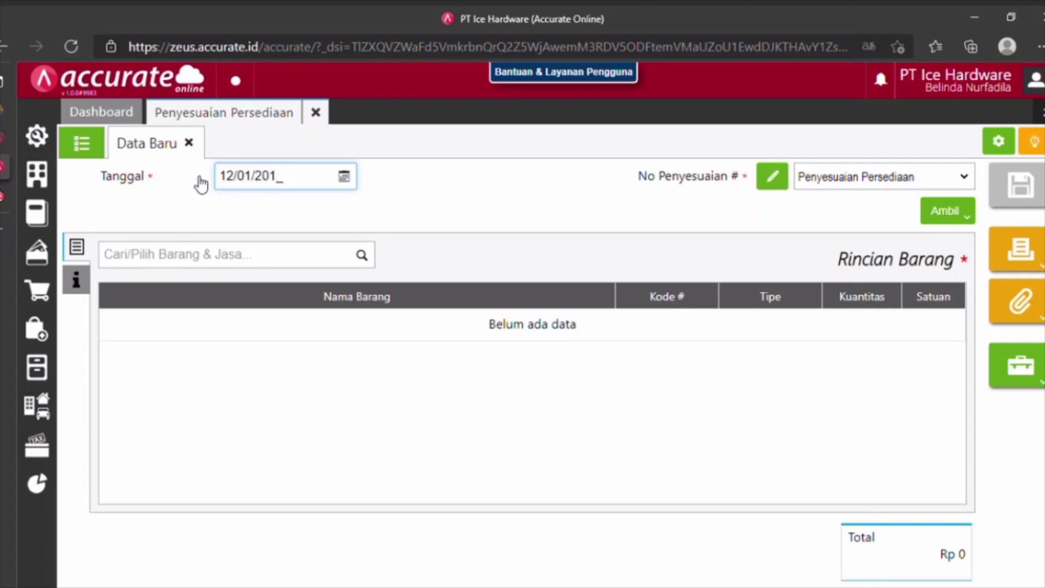
type("2")
left_click(271, 266)
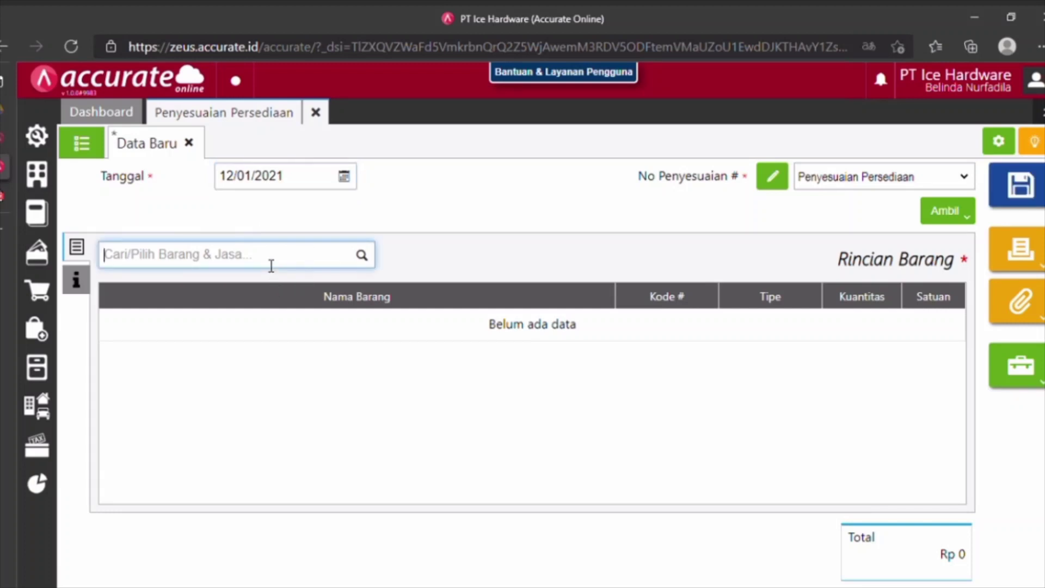
type("lemari")
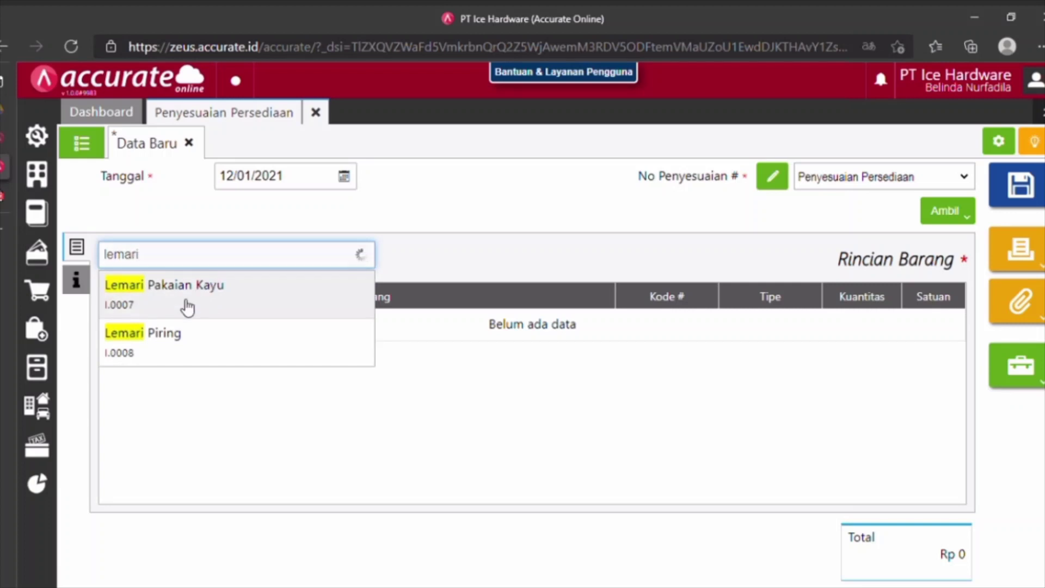
Set Lemari Pakaian Kayu as a Pengurangan of 4 PCS from the Depan warehouse.
key("Return")
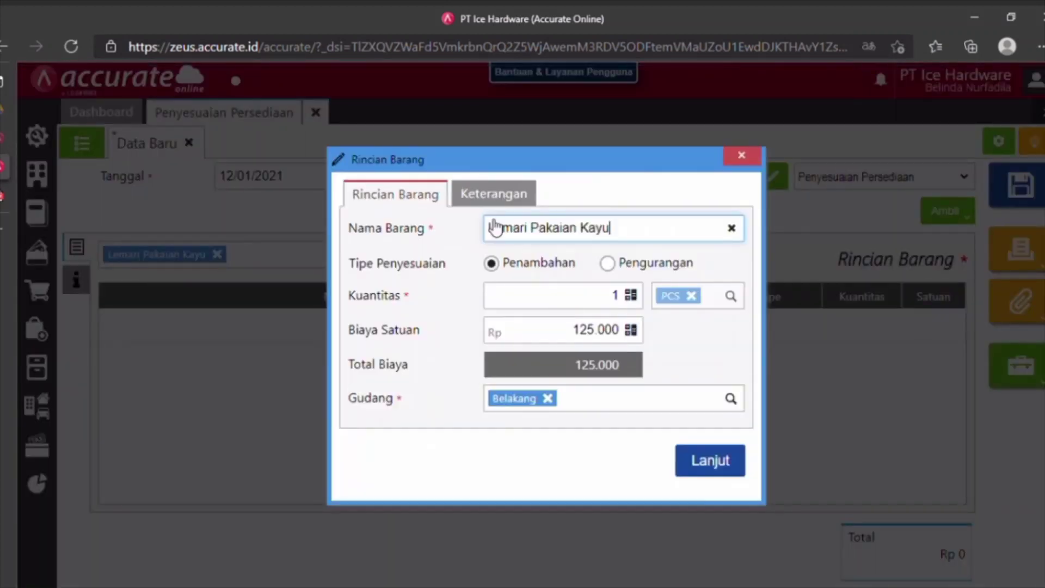
left_click(619, 267)
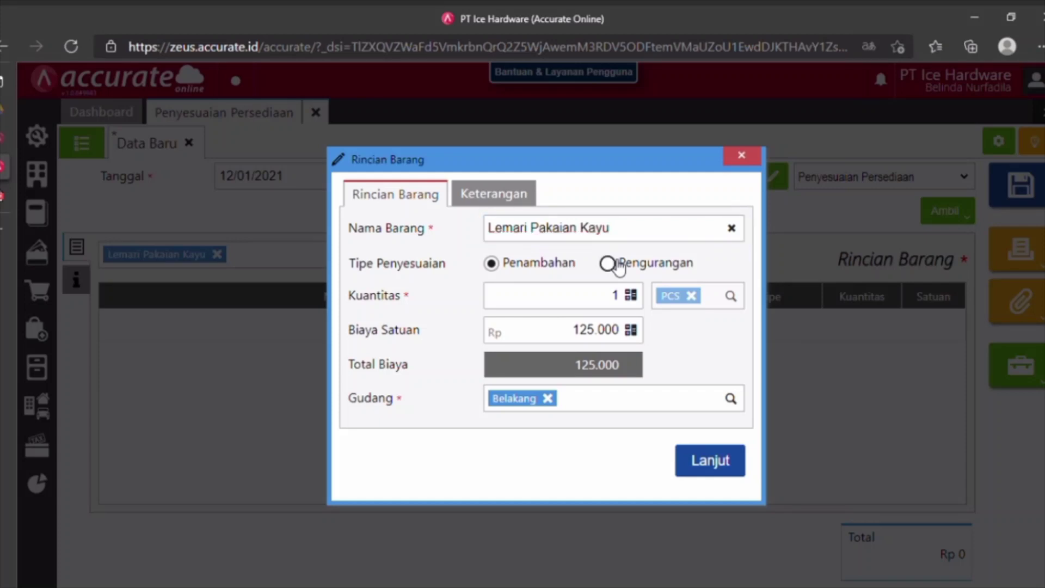
left_click(614, 295)
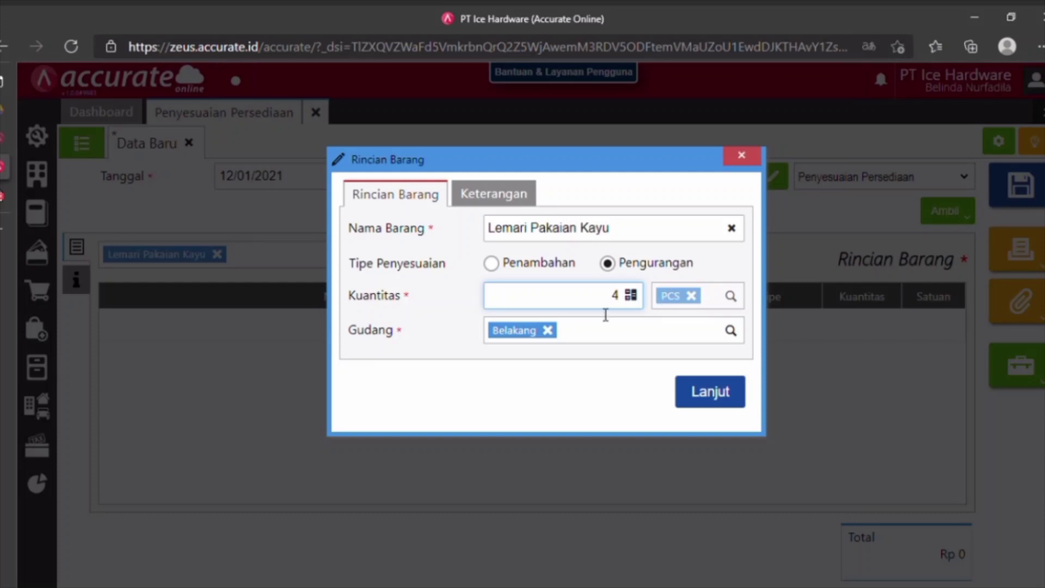
left_click(547, 331)
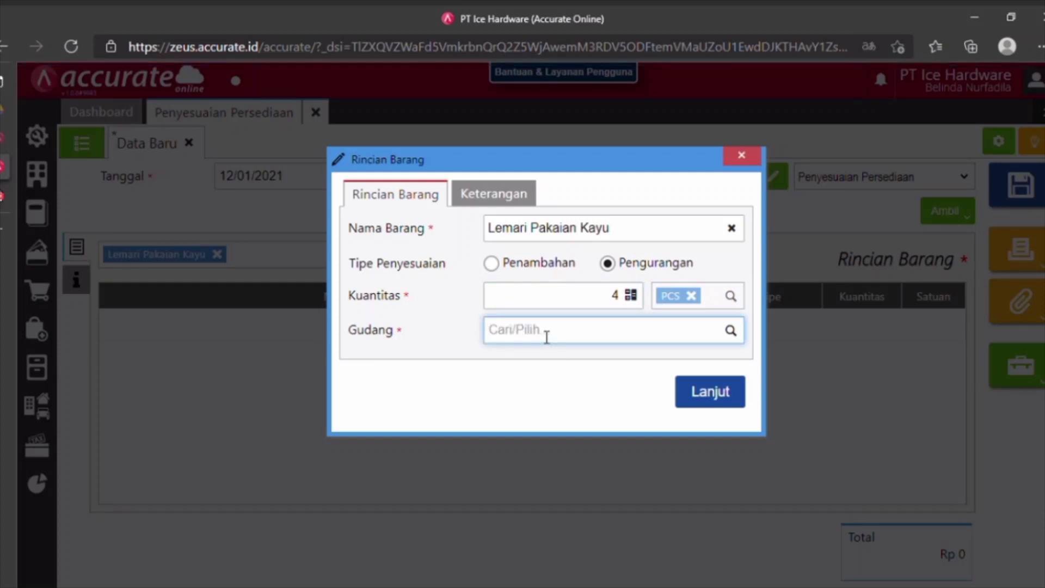
type("depan")
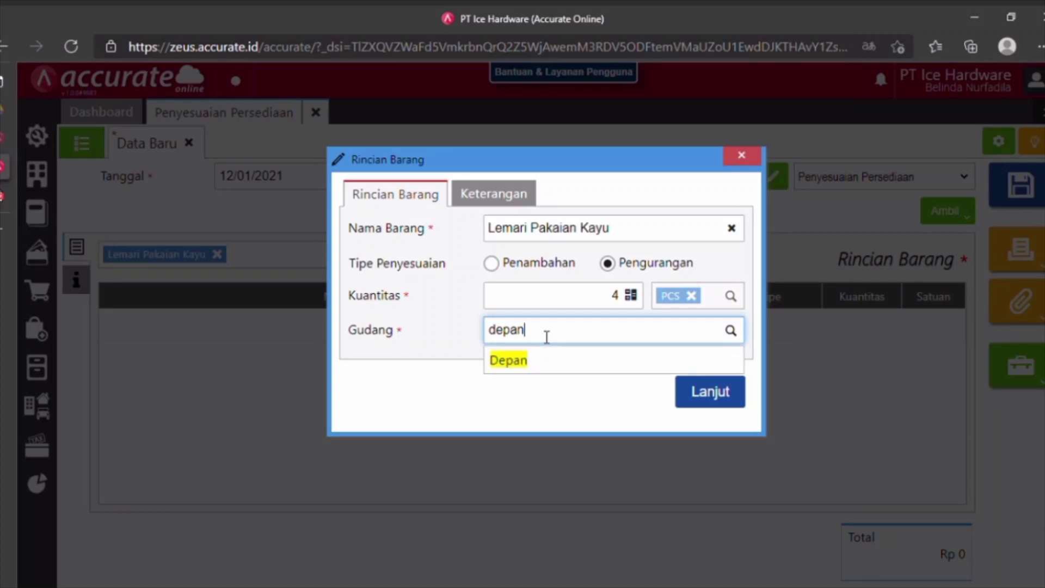
left_click(524, 361)
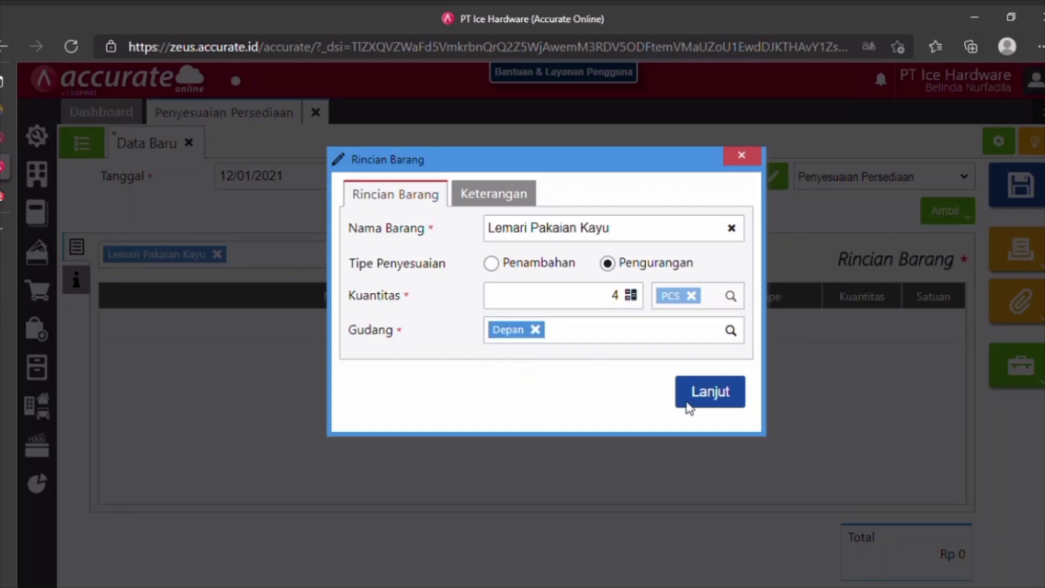
left_click(729, 401)
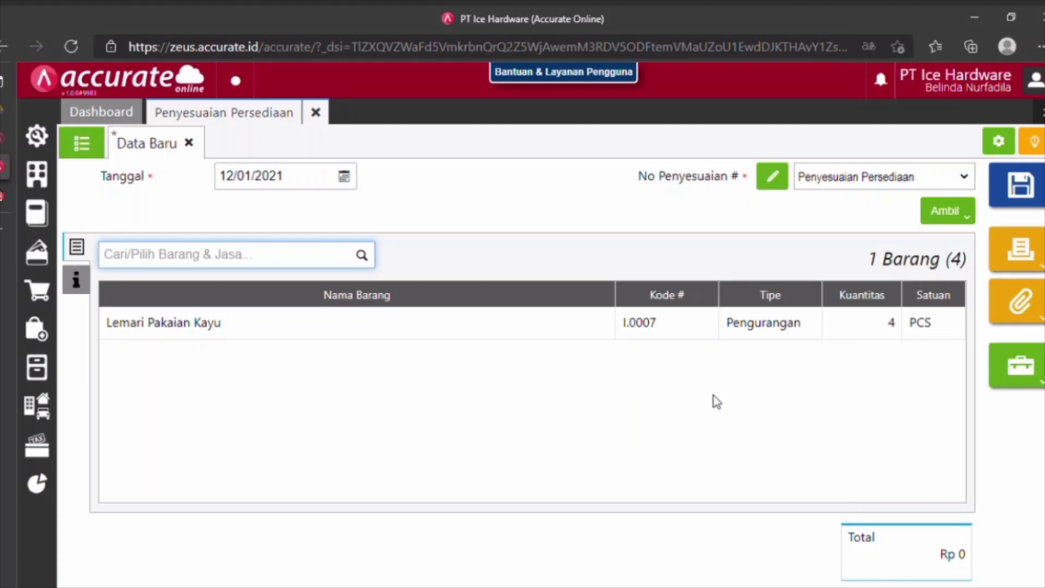
Charge the adjustment to account 6104 Beban Pemasaran and save it as IA.2021.01.00001.
left_click(85, 287)
left_click(399, 289)
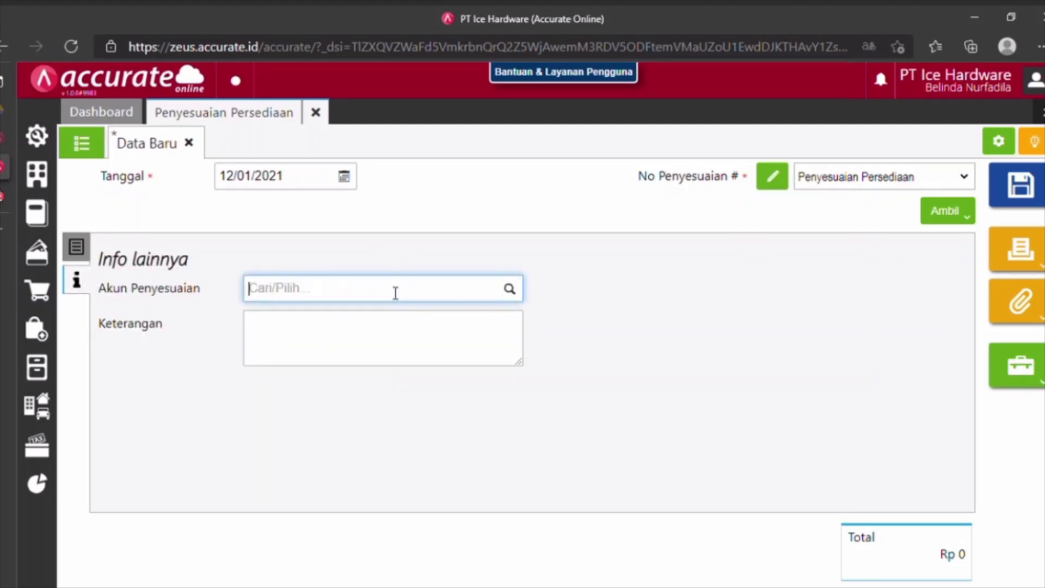
type("beban pe")
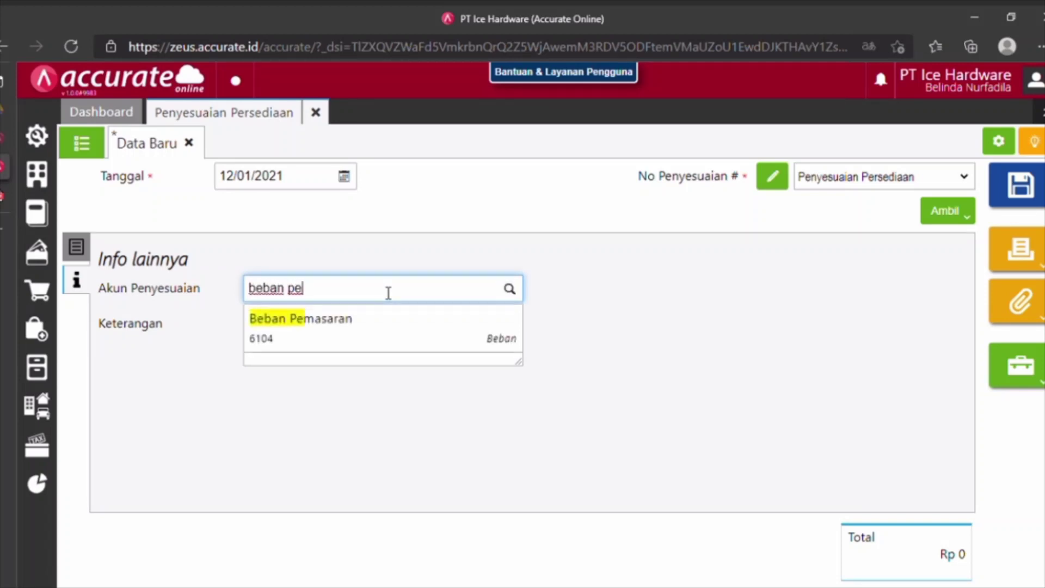
left_click(362, 339)
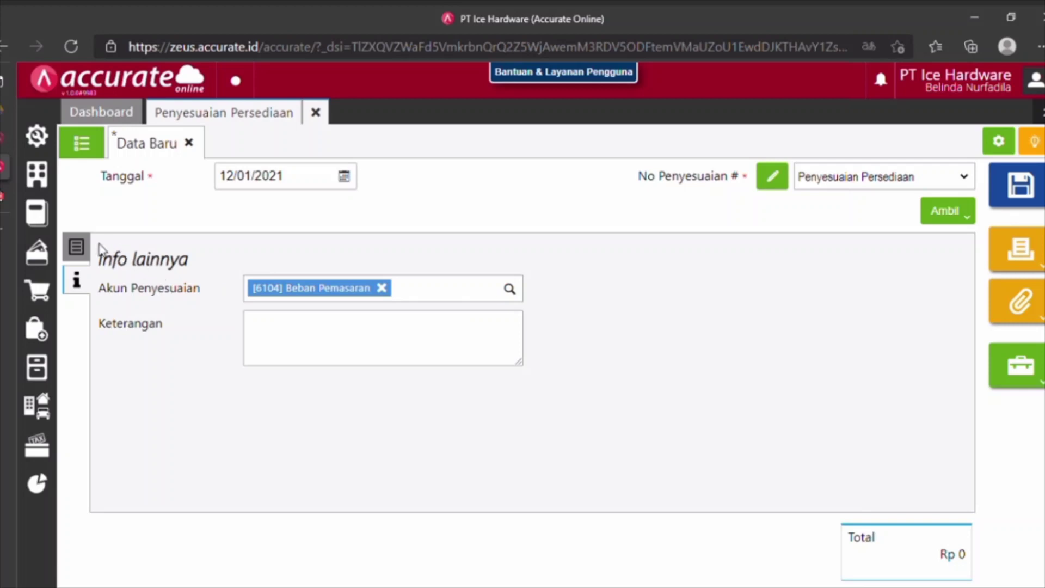
left_click(76, 247)
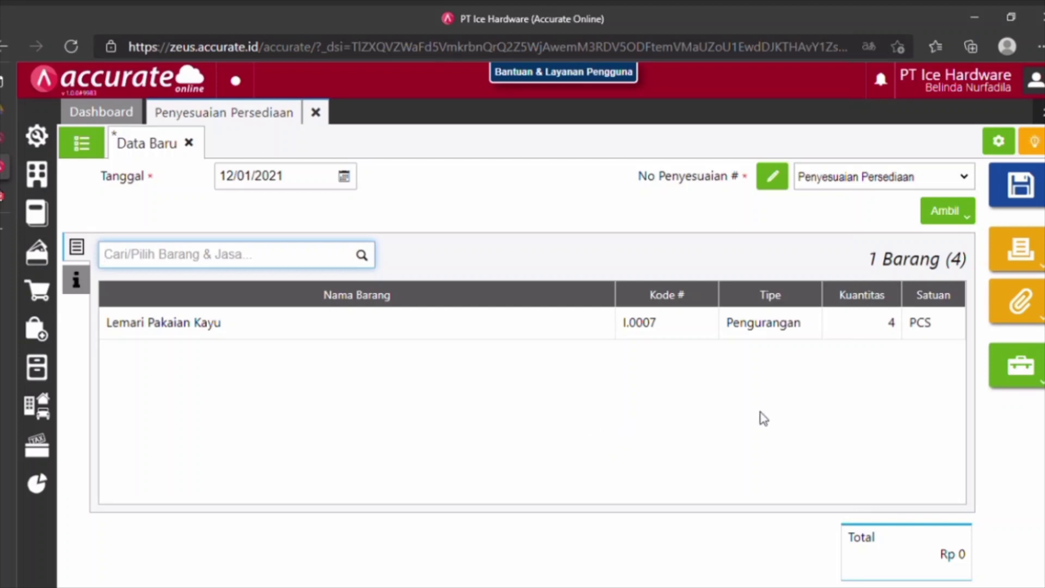
left_click(1019, 187)
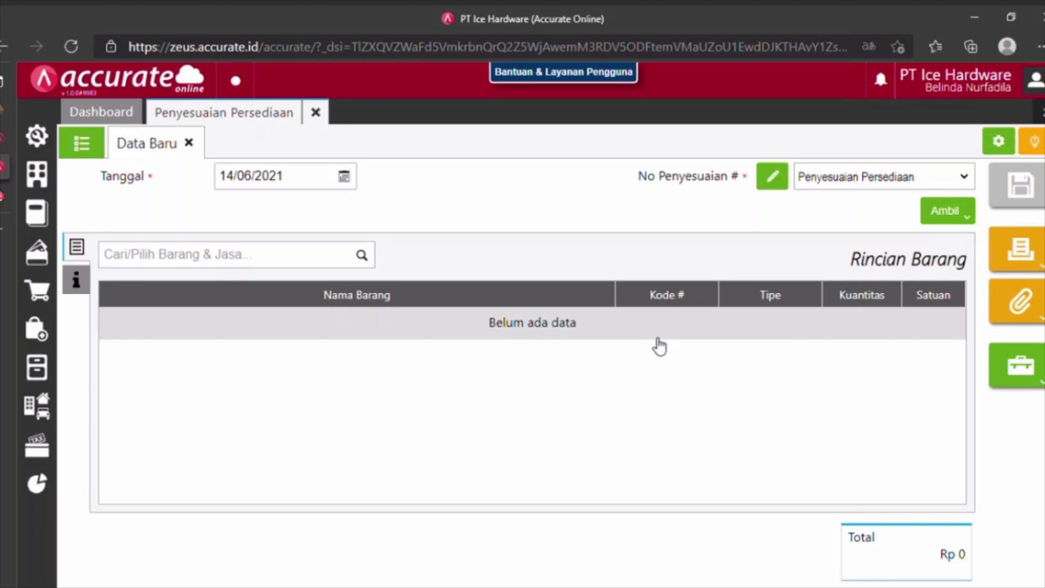
Close the adjustment and list all Umum-category goods and services with their stock quantities.
left_click(315, 113)
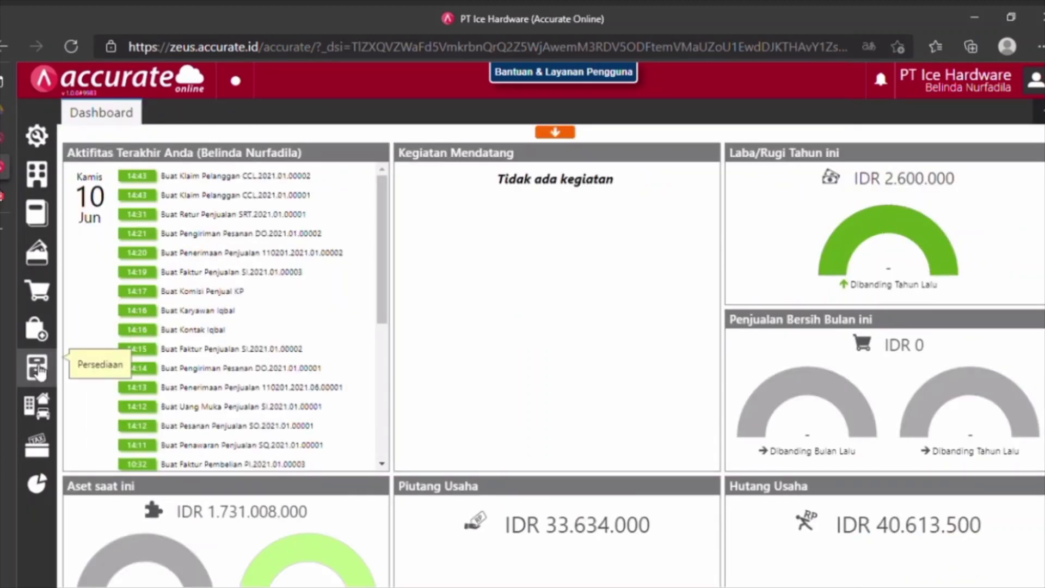
left_click(37, 368)
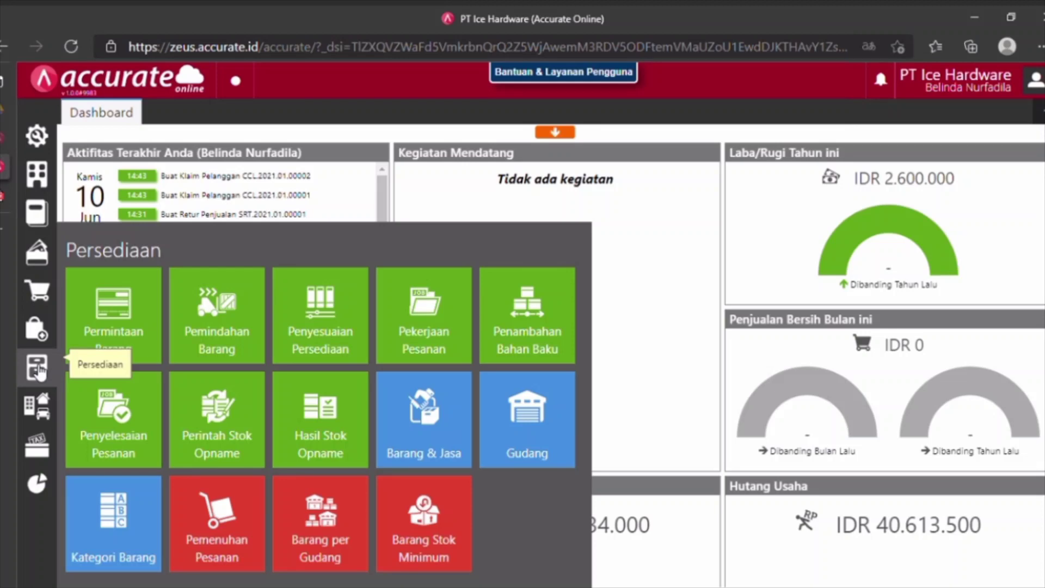
left_click(432, 427)
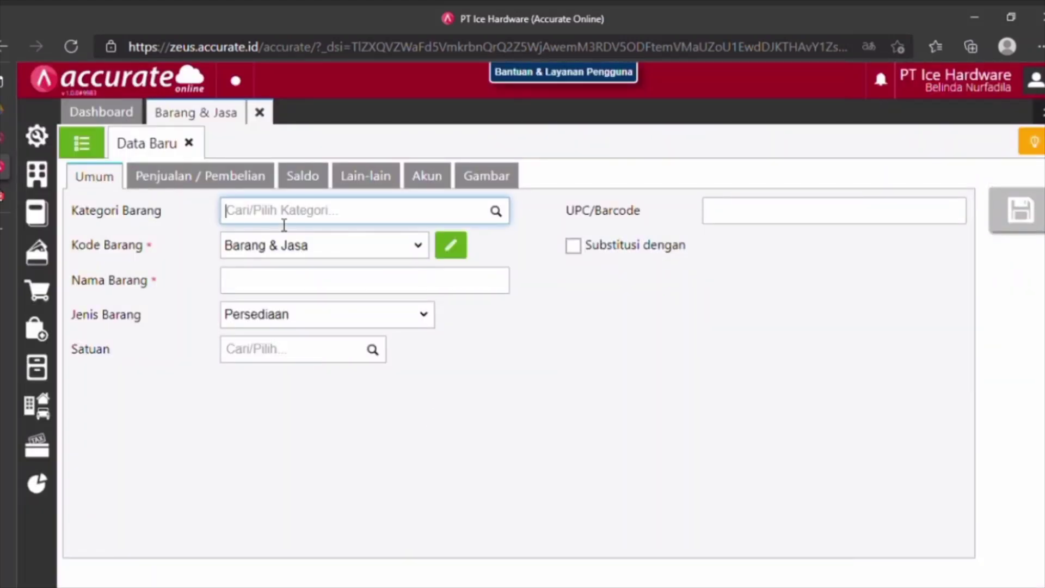
left_click(507, 214)
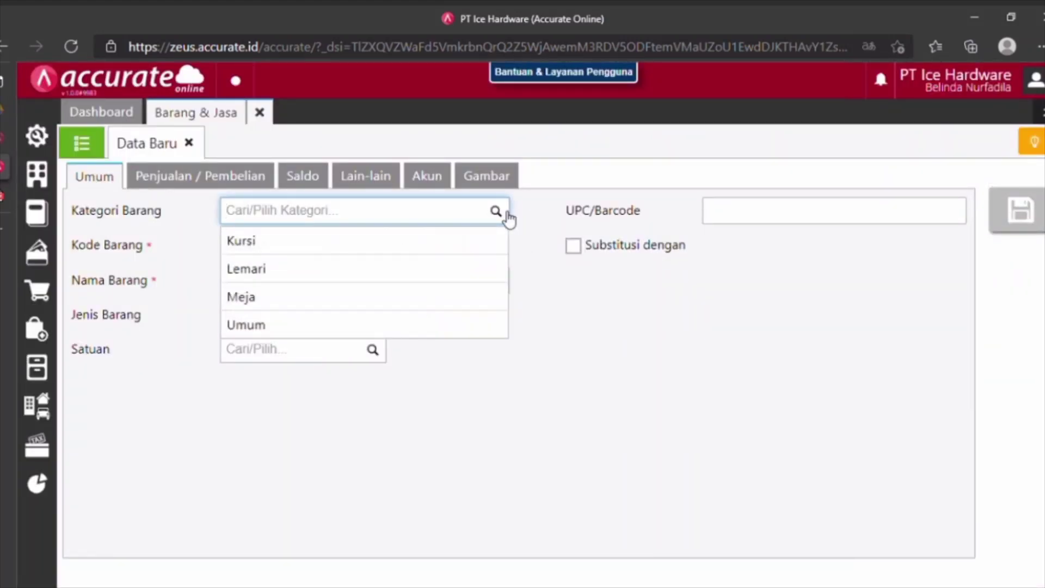
left_click(282, 327)
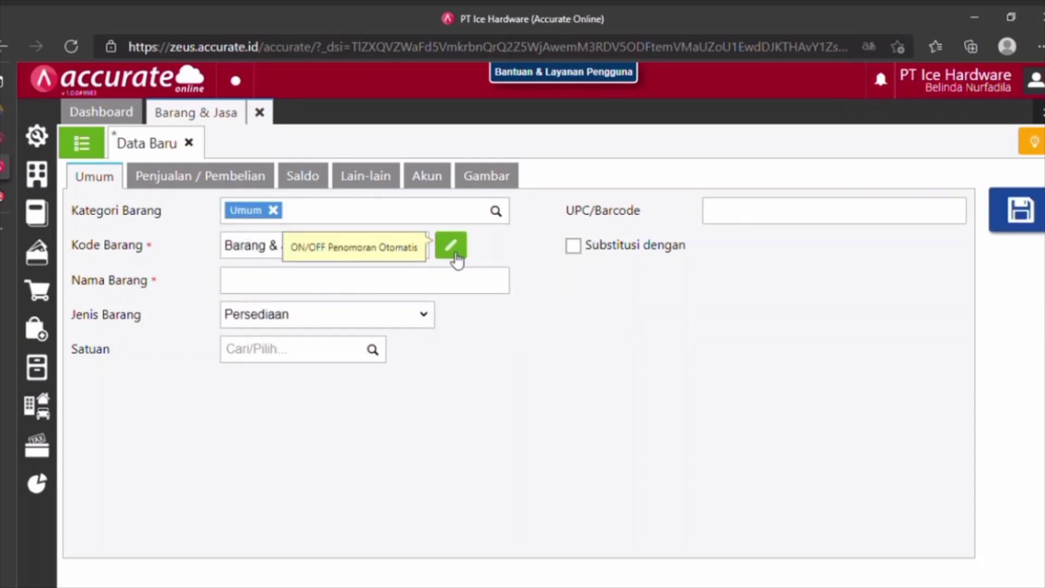
left_click(82, 155)
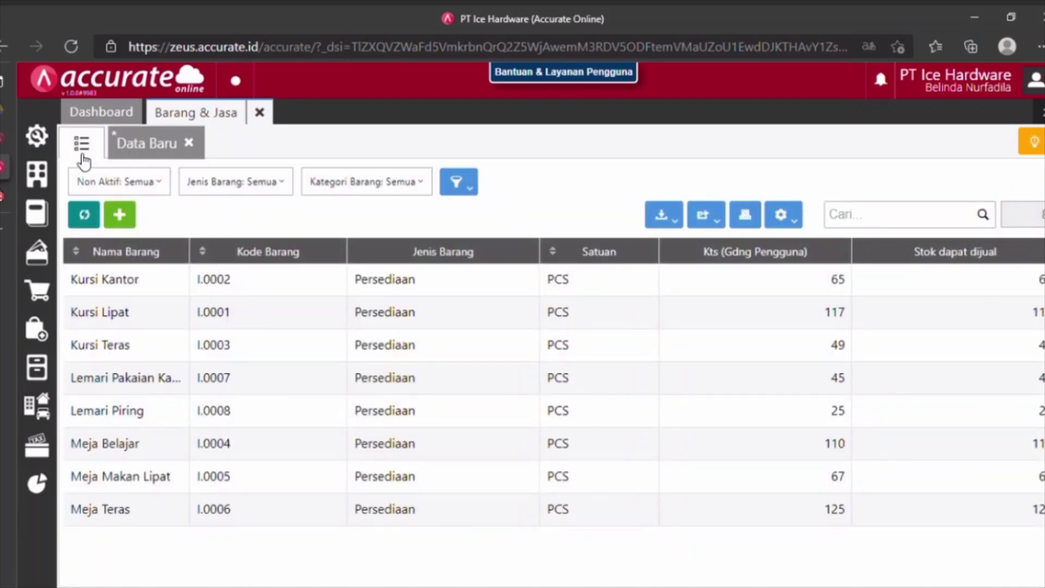
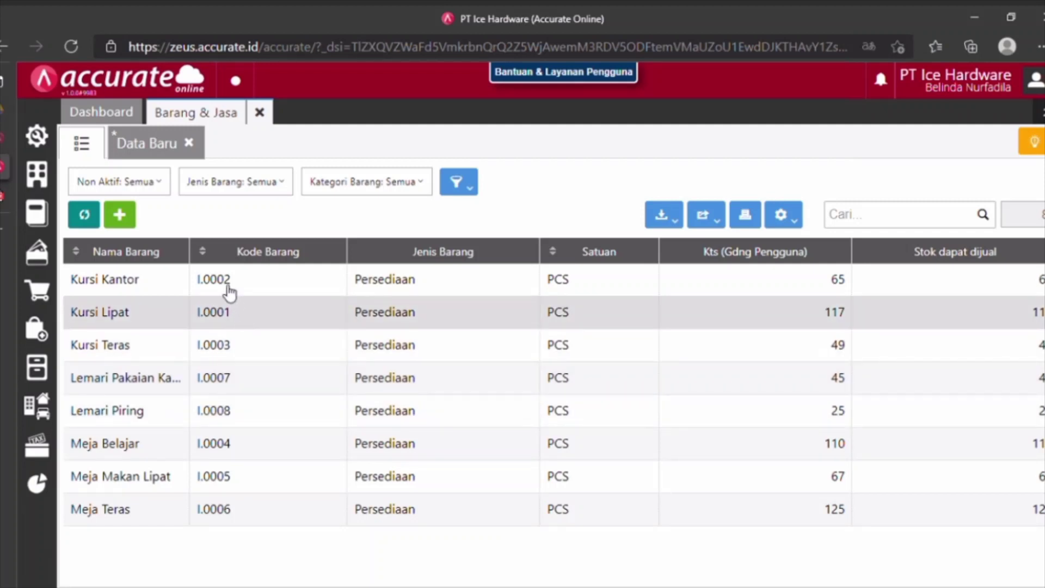
Start a new item with manual code I.0009 and name Paket Teras.
left_click(158, 144)
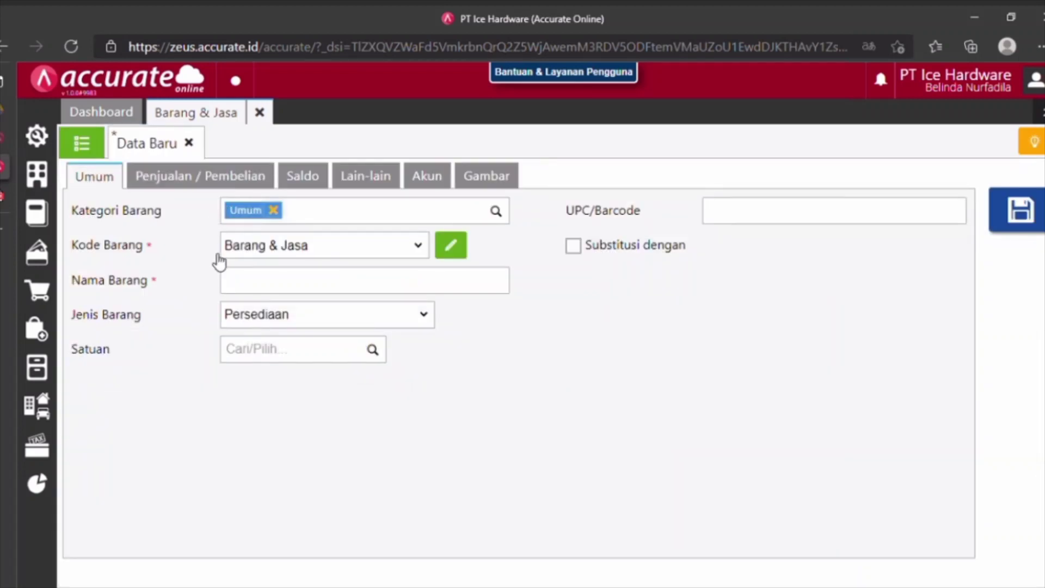
left_click(454, 254)
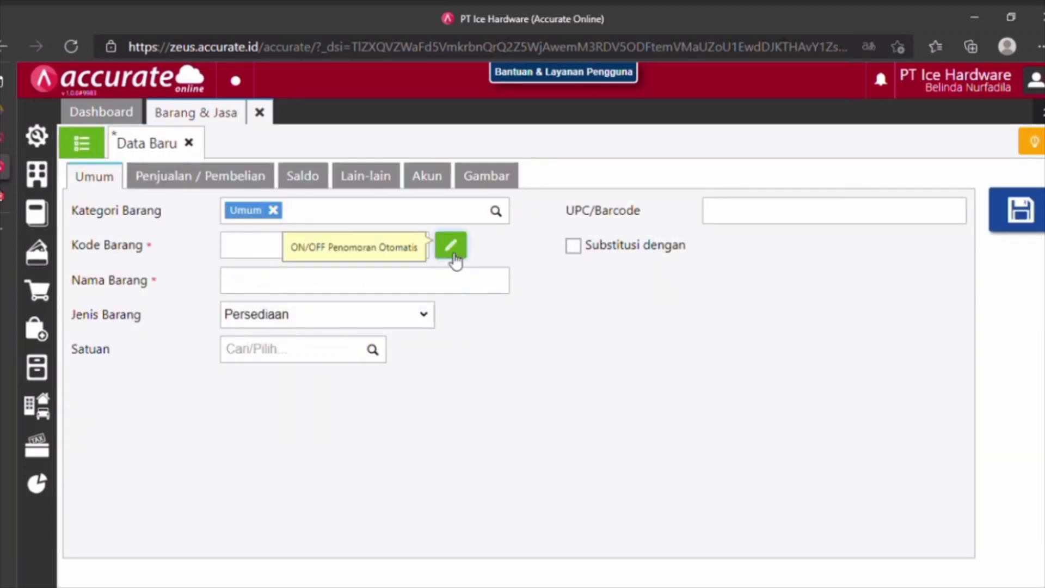
left_click(274, 248)
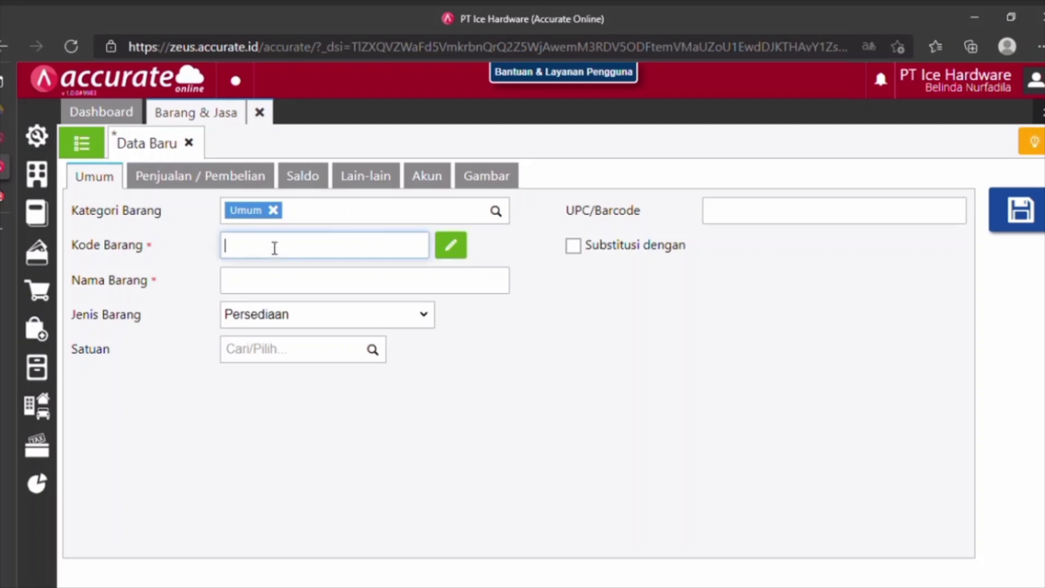
type("I.0009")
left_click(305, 288)
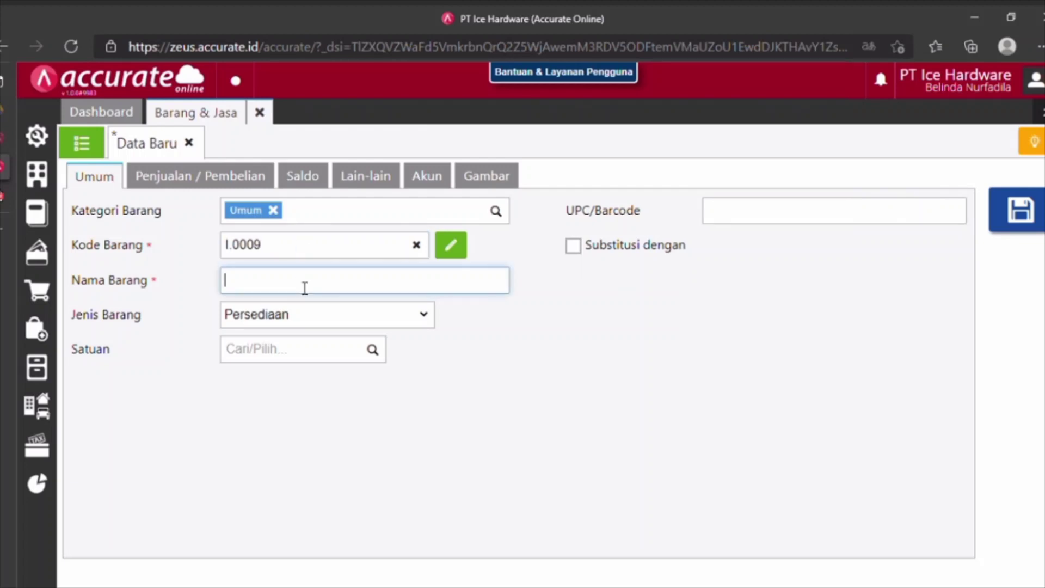
type("Paket Teras")
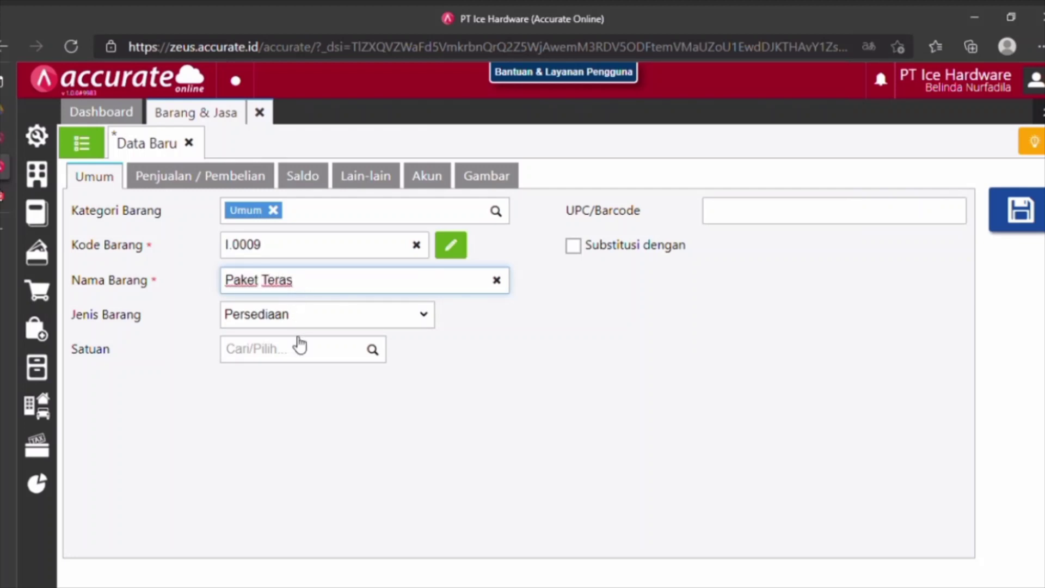
Set the item type to Grup and create the new unit Paket for it.
left_click(304, 321)
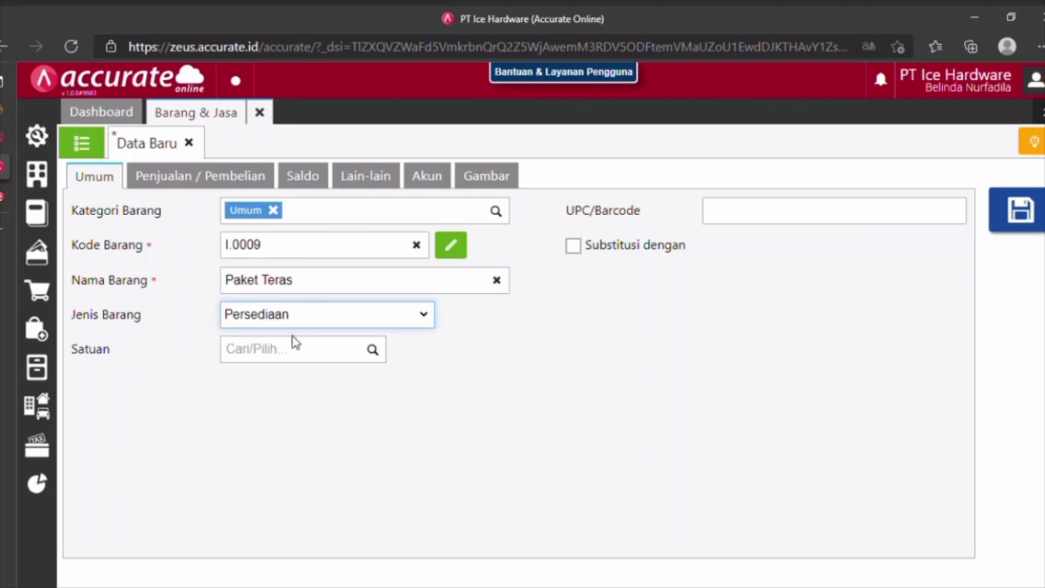
left_click(266, 386)
left_click(288, 349)
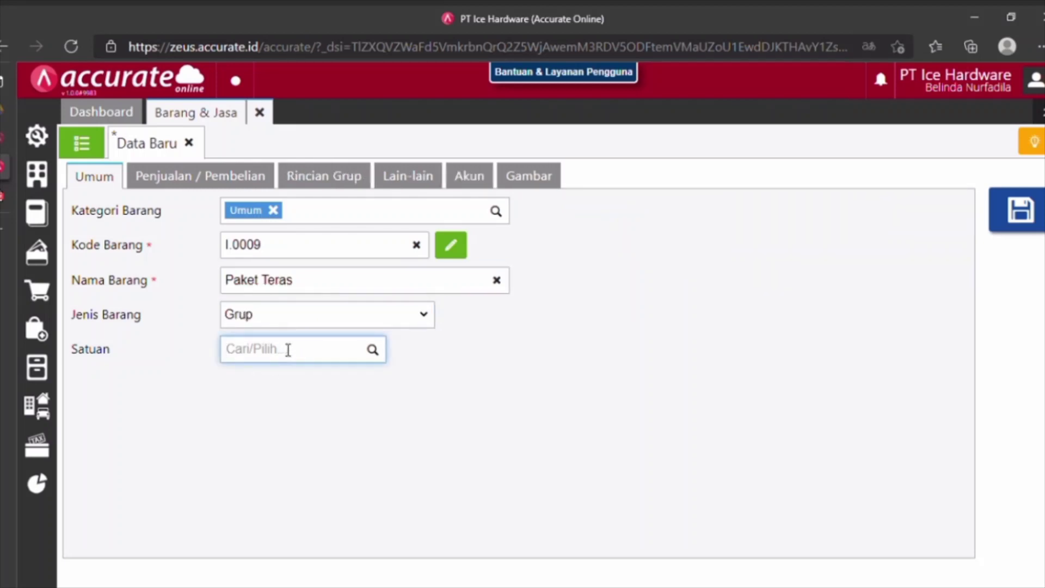
type("Paket")
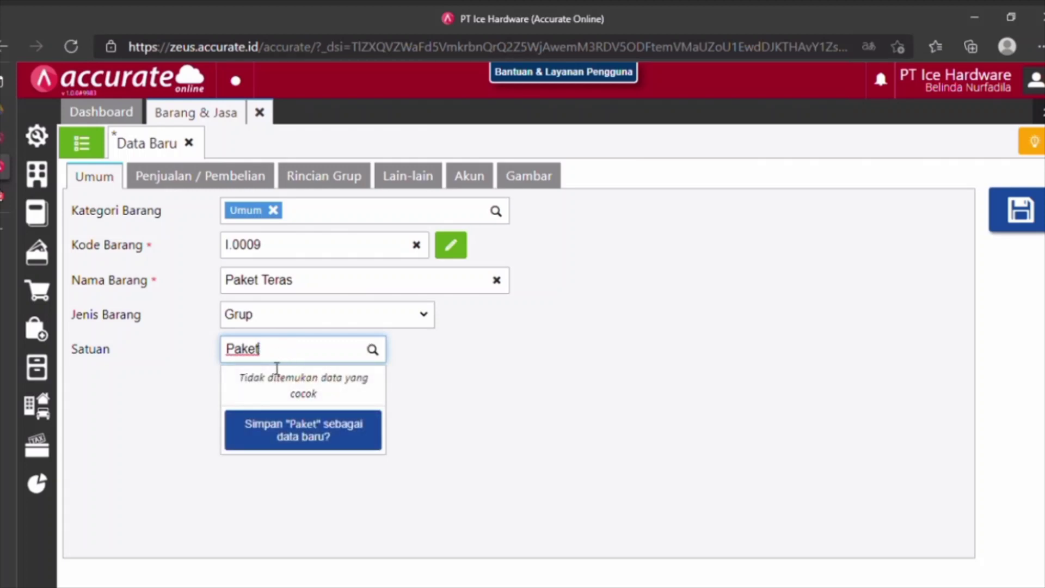
left_click(297, 439)
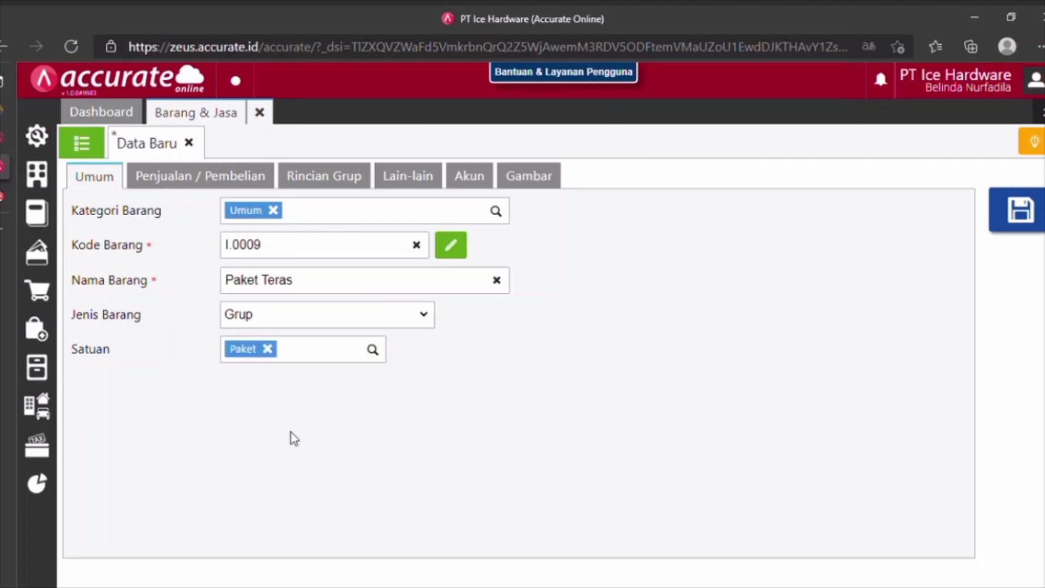
Stop deriving the price from group contents and set a fixed 200.000 per Paket.
left_click(221, 173)
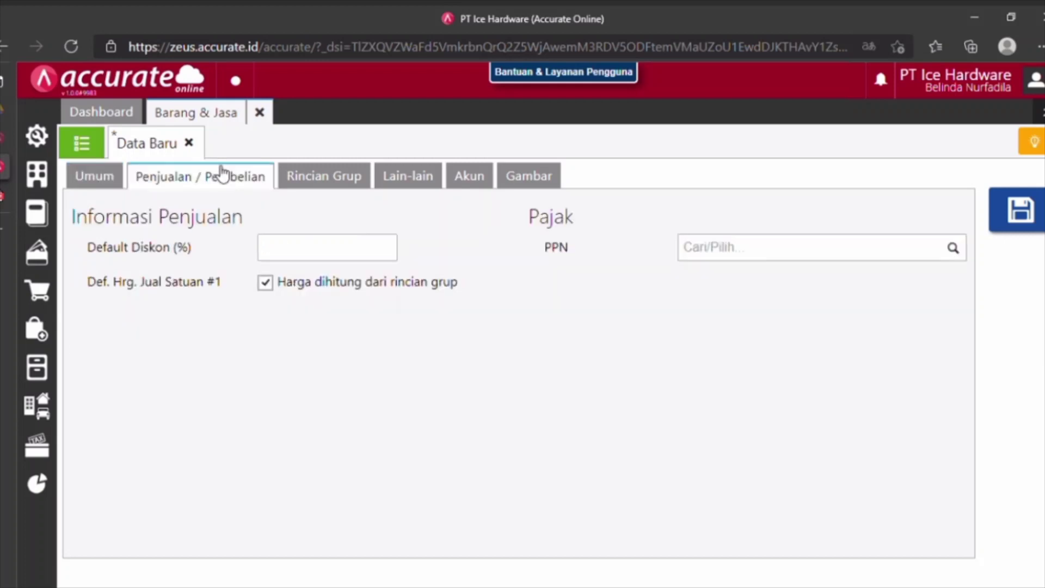
left_click(271, 285)
left_click(272, 288)
left_click(324, 321)
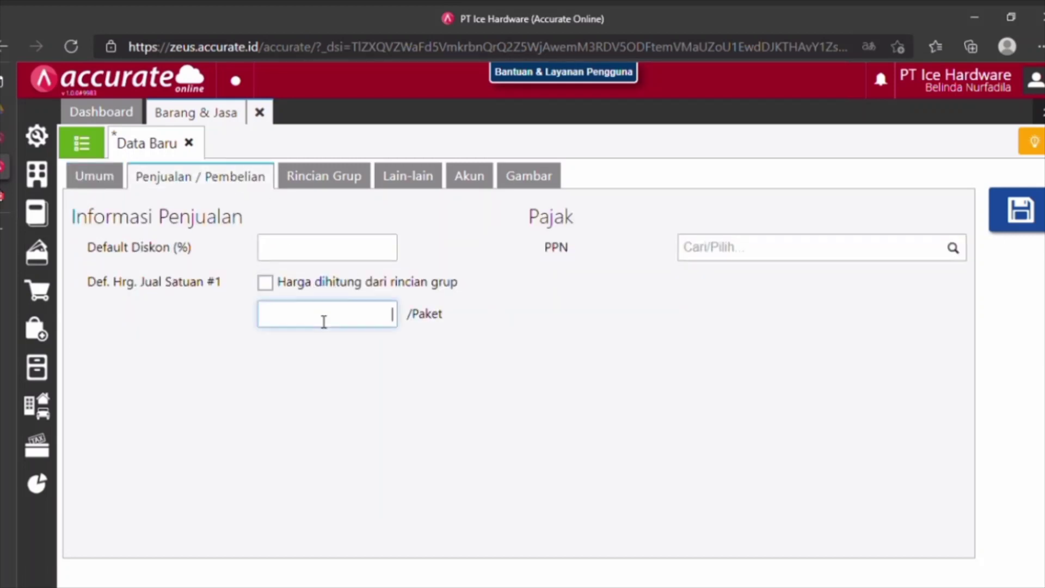
type("200.000")
Apply PPN Pajak Pertambahan Nilai as the item's tax, then view Rincian Grup.
left_click(782, 246)
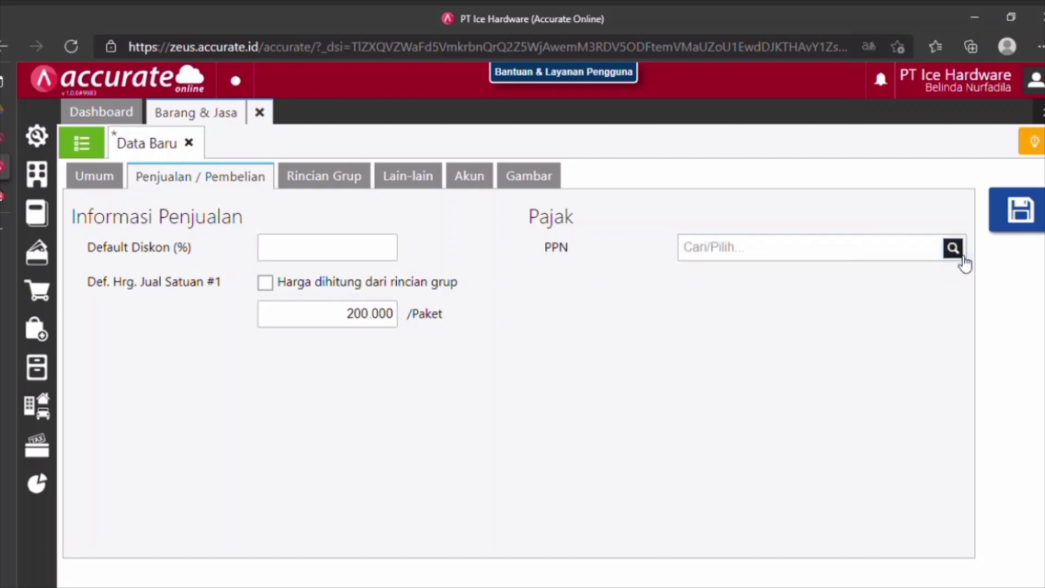
left_click(953, 247)
left_click(895, 293)
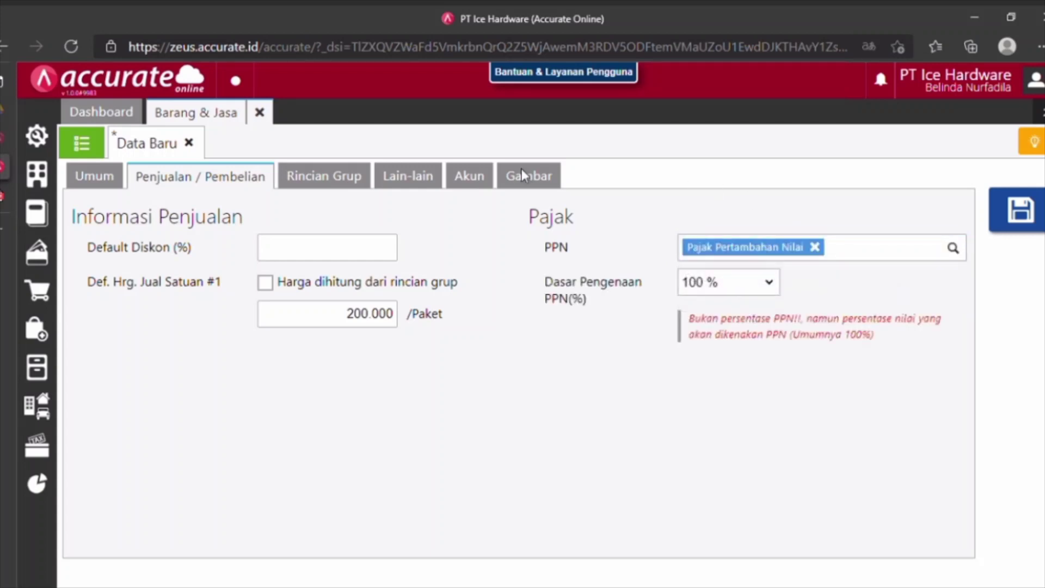
left_click(355, 181)
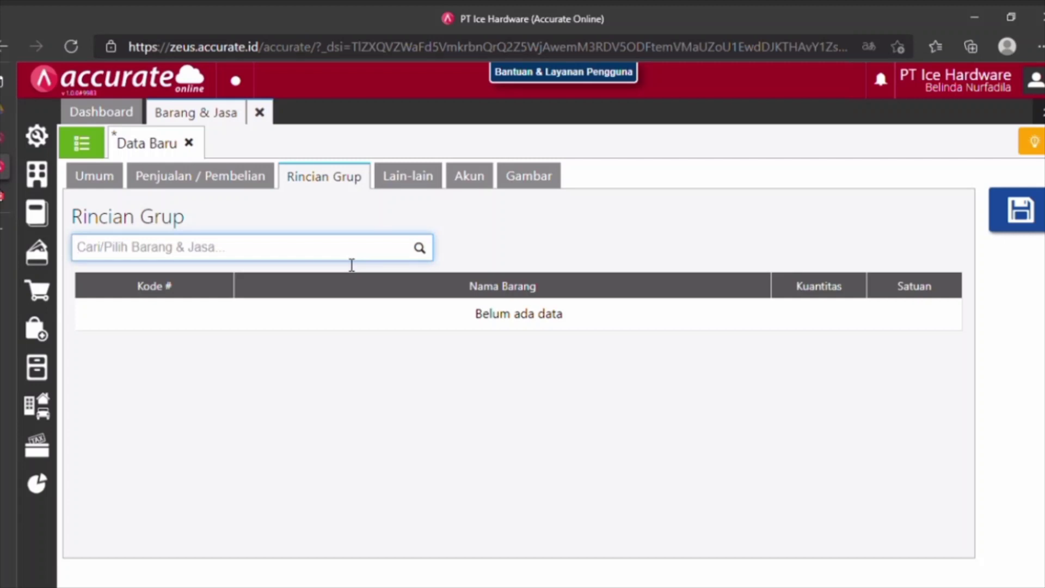
Add 1 PCS of Meja Teras and 1 PCS of Kursi Teras to the group.
type("meja ")
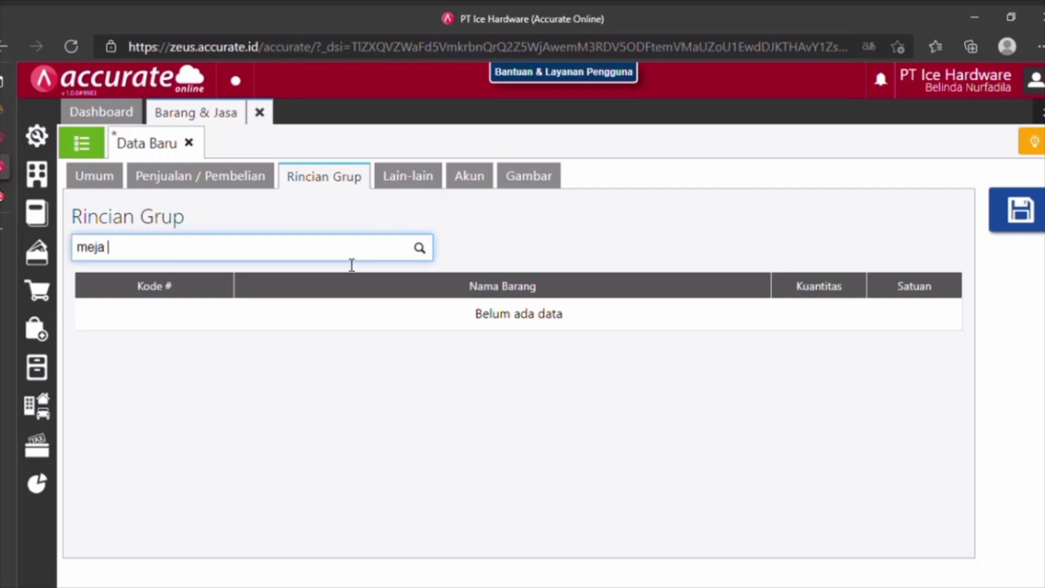
type("ter")
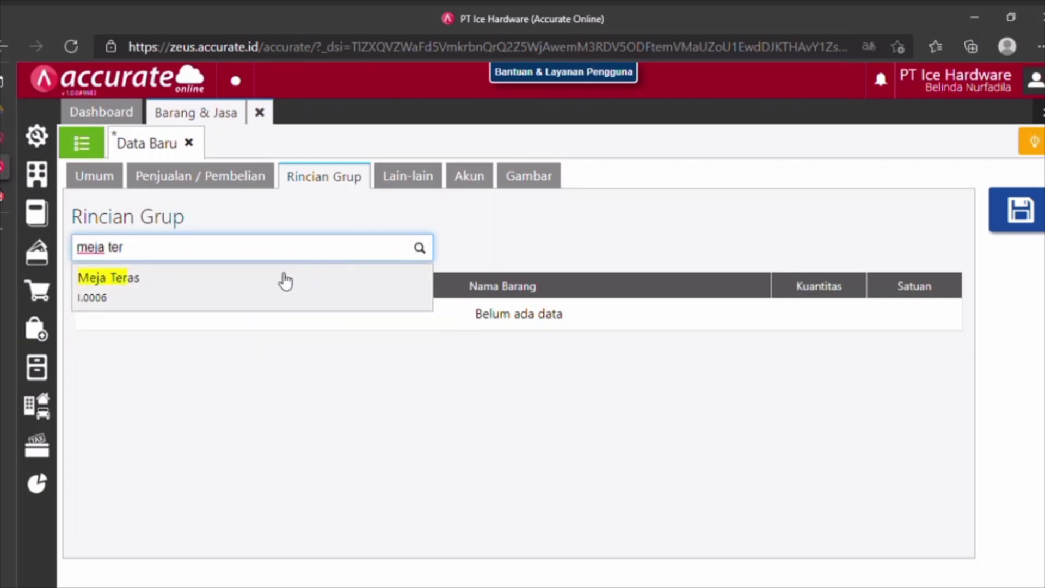
left_click(254, 282)
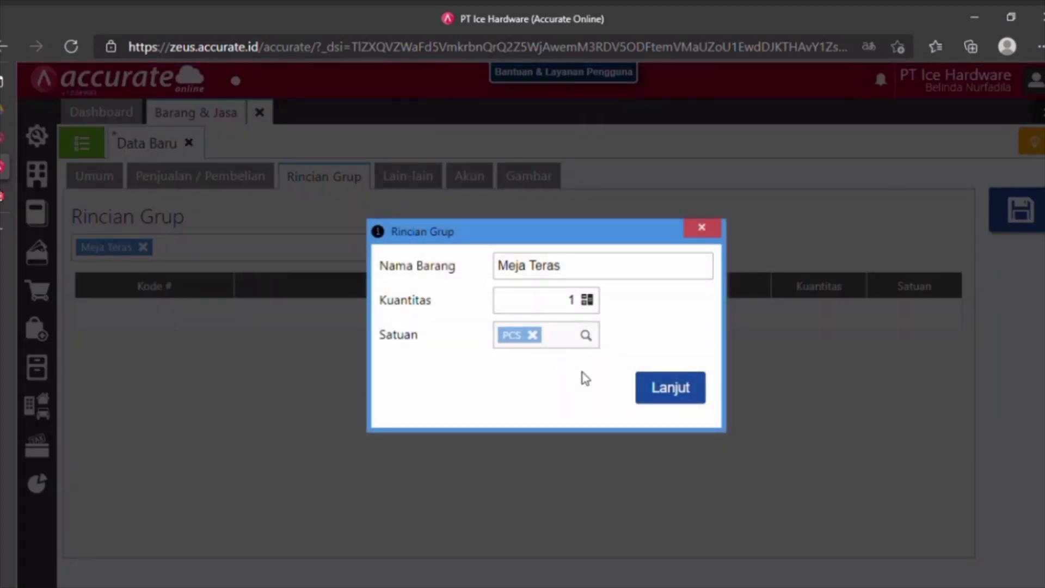
left_click(684, 392)
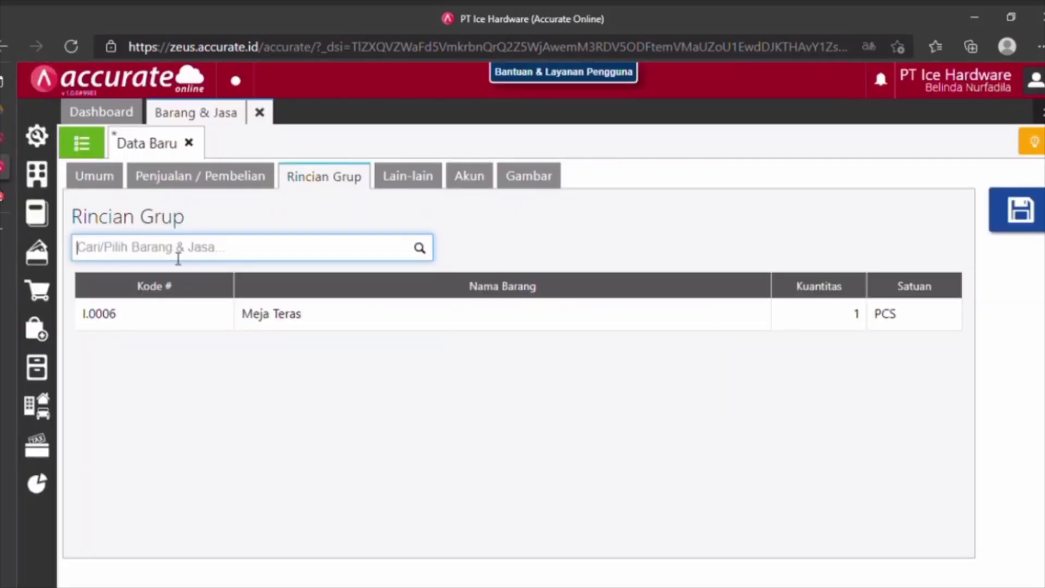
type("kursi")
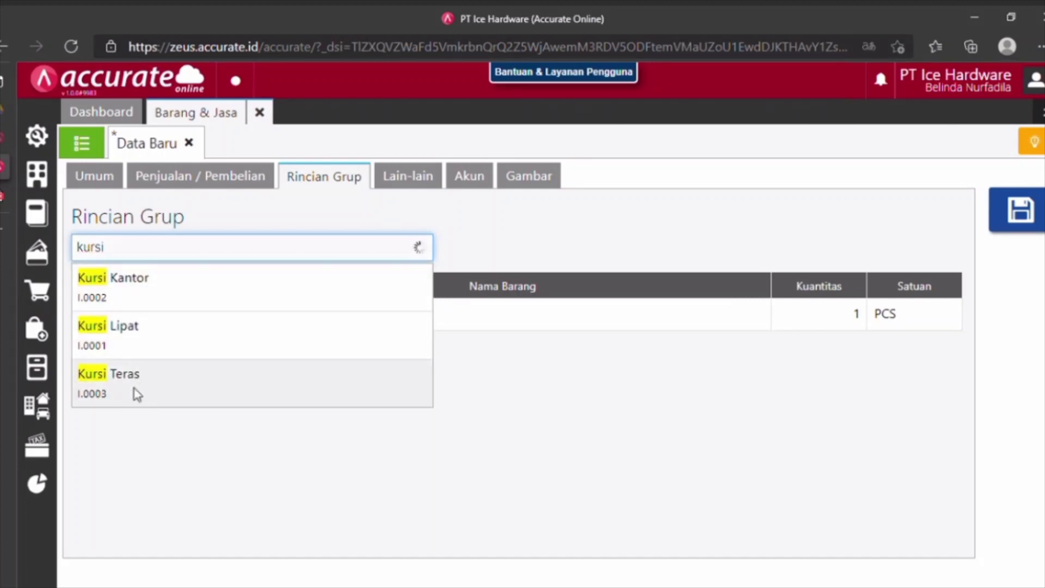
left_click(136, 391)
left_click(670, 390)
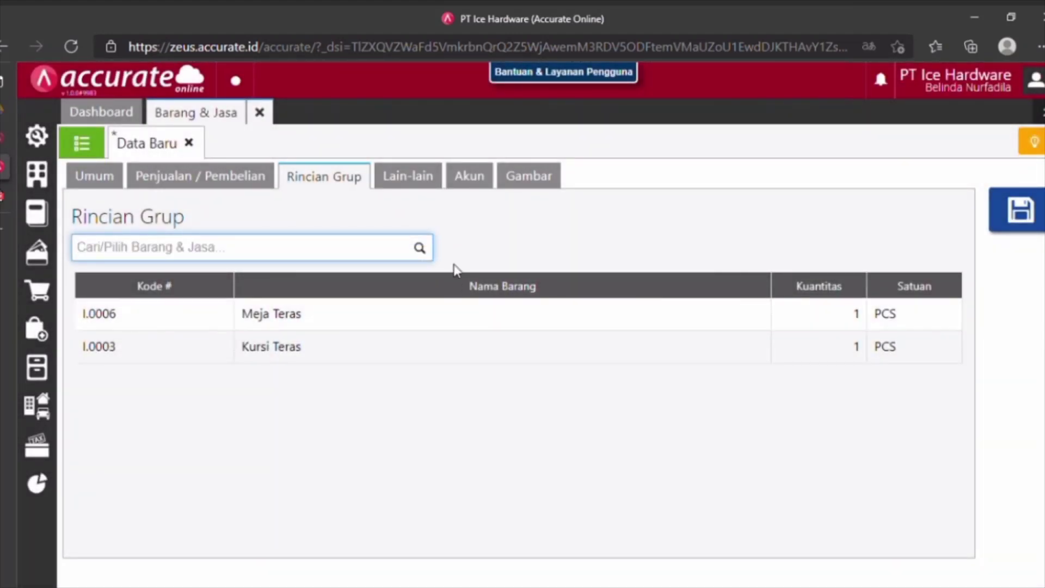
Review the notes, account and picture tabs, save Paket Teras, and close its tab.
left_click(420, 191)
left_click(472, 186)
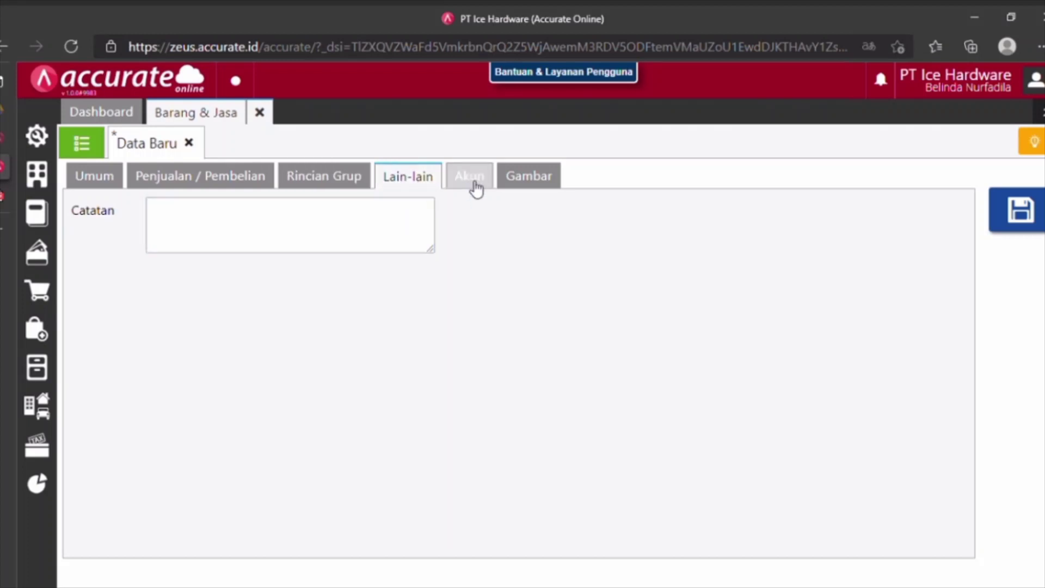
left_click(532, 183)
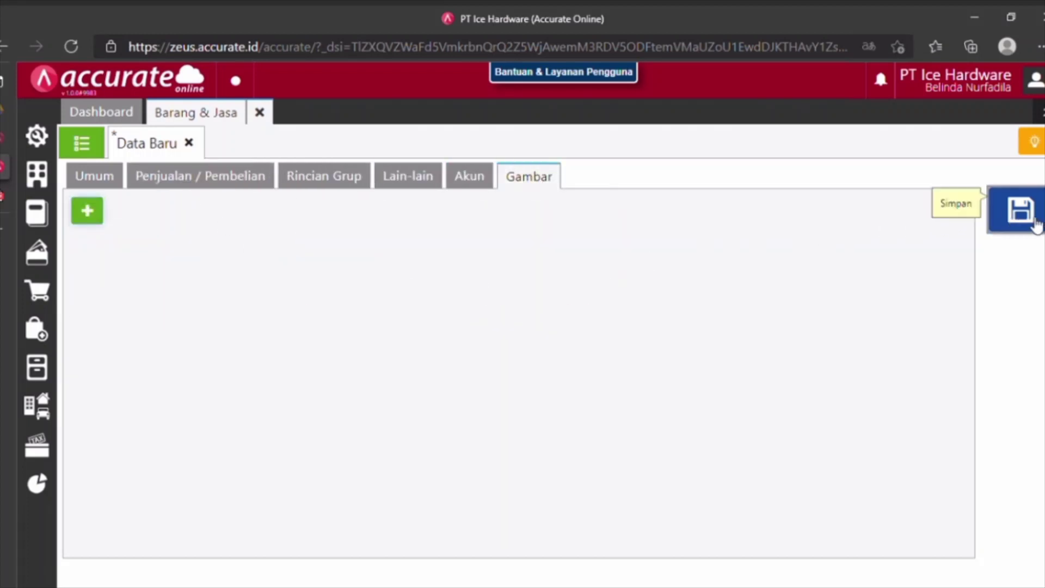
left_click(1021, 211)
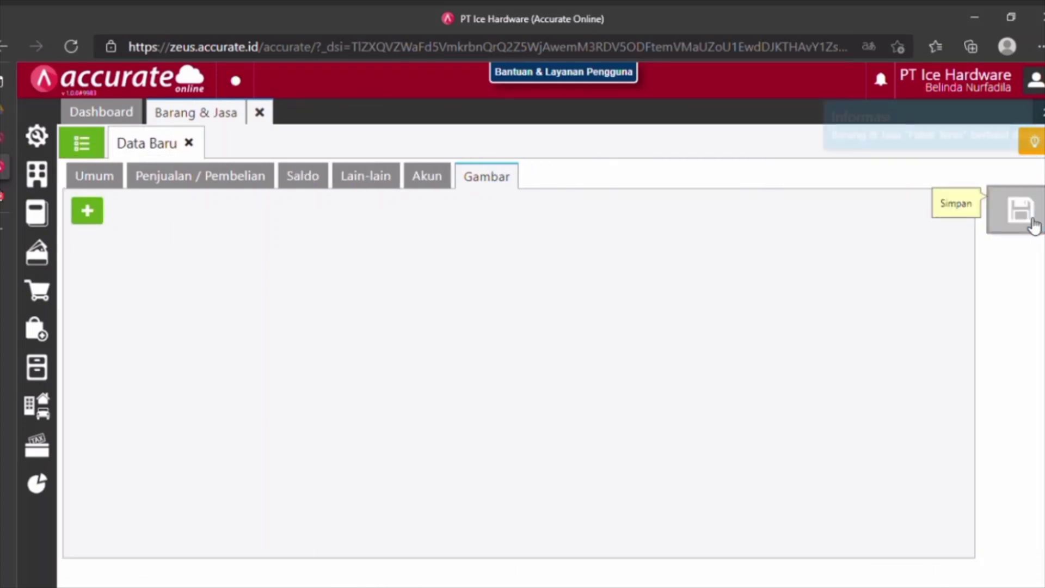
left_click(293, 123)
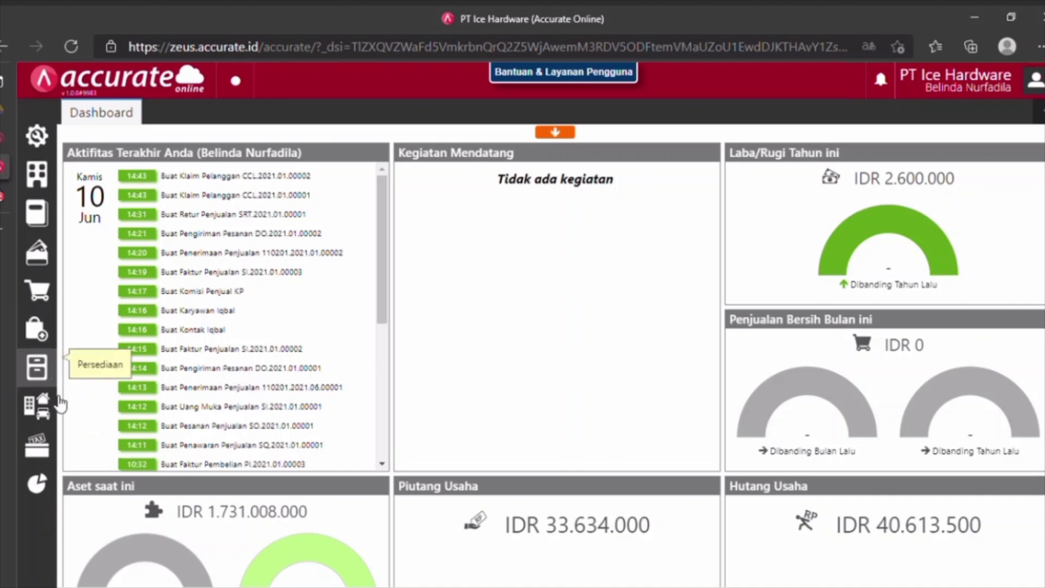
Create a blank Faktur Penjualan from the Penjualan menu.
left_click(38, 296)
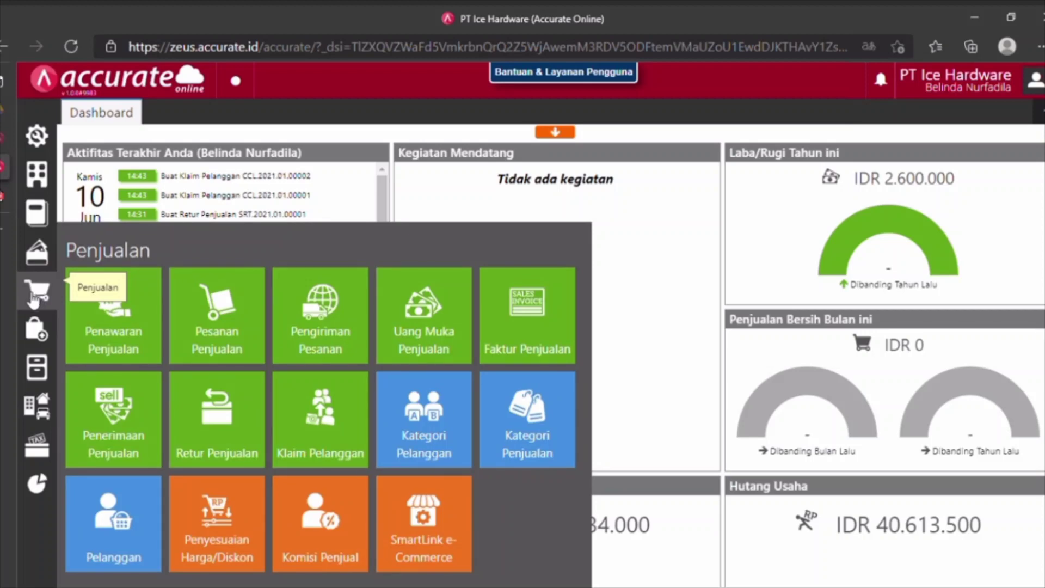
left_click(553, 310)
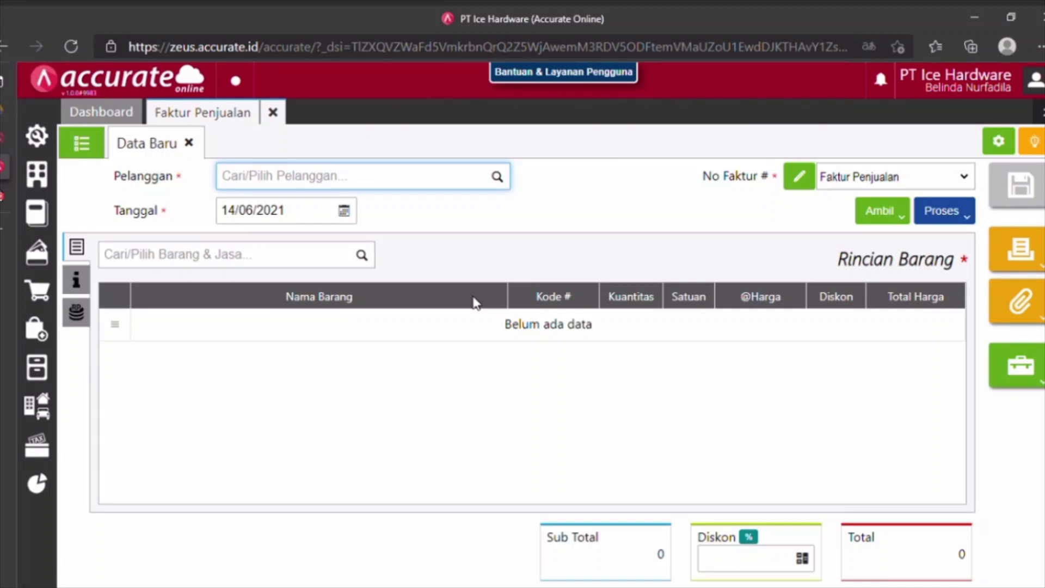
Bill the invoice to Pelanggan Umum and date it 17/01/2021.
type("umum")
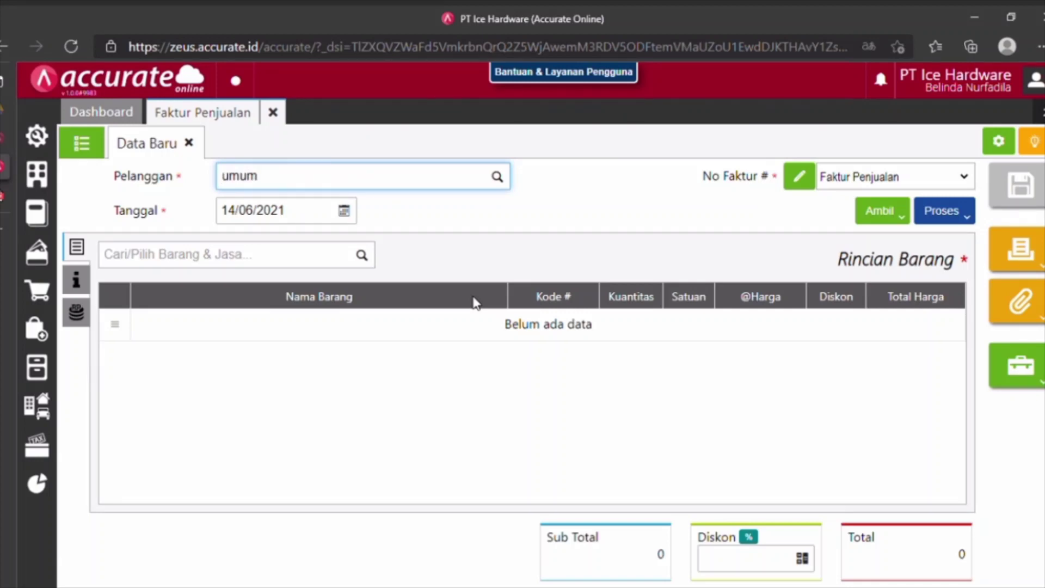
left_click(364, 210)
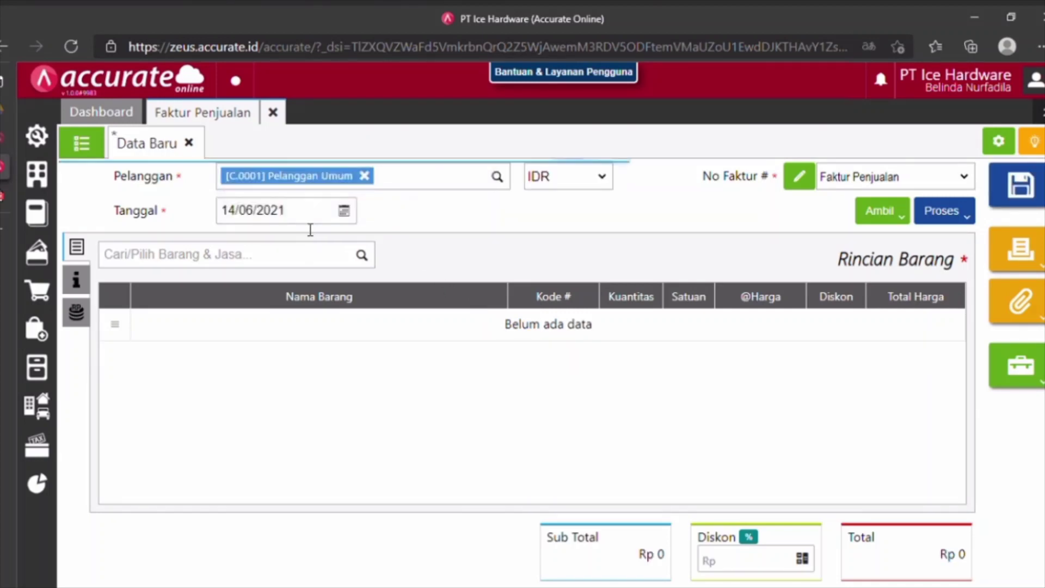
left_click(305, 223)
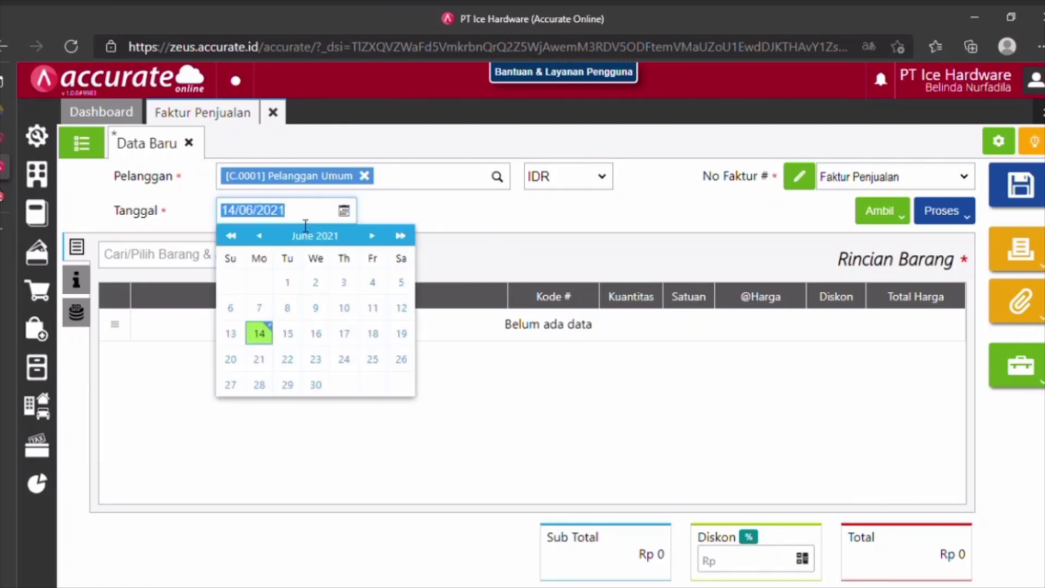
type("17/01/")
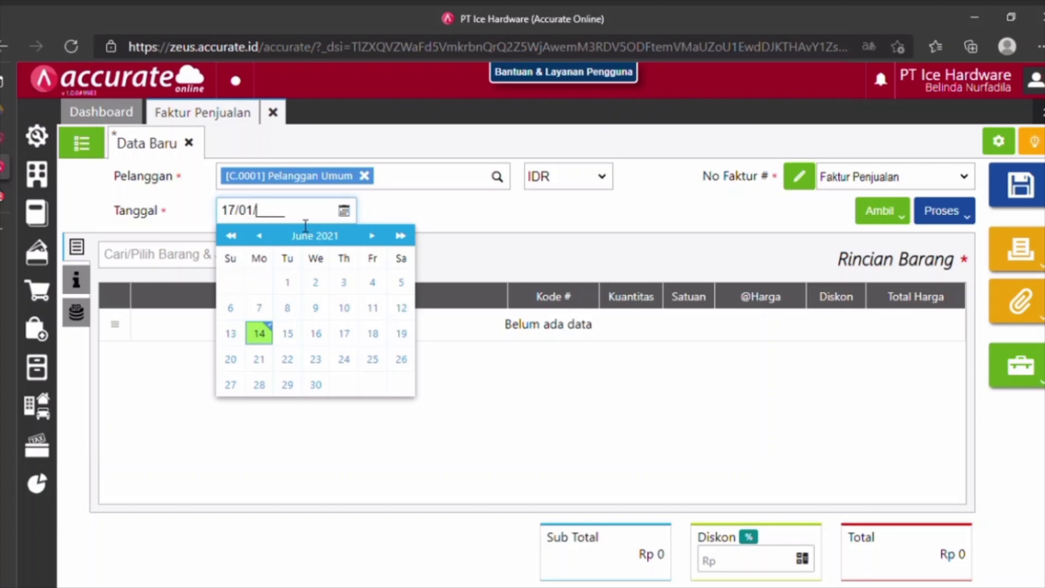
type("2021")
left_click(475, 227)
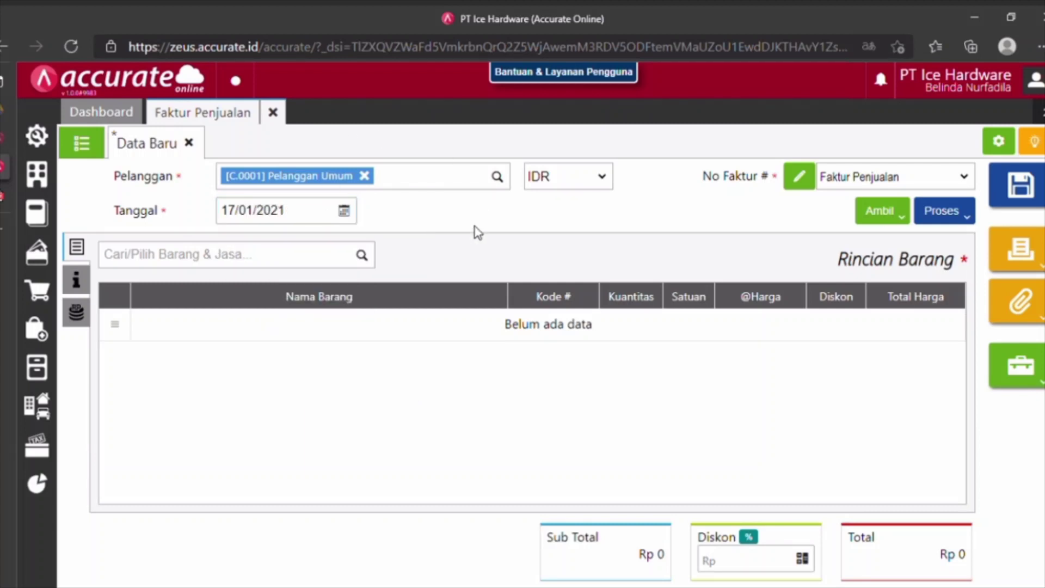
Add 7 Paket Teras at 200.000 each to the invoice.
left_click(336, 259)
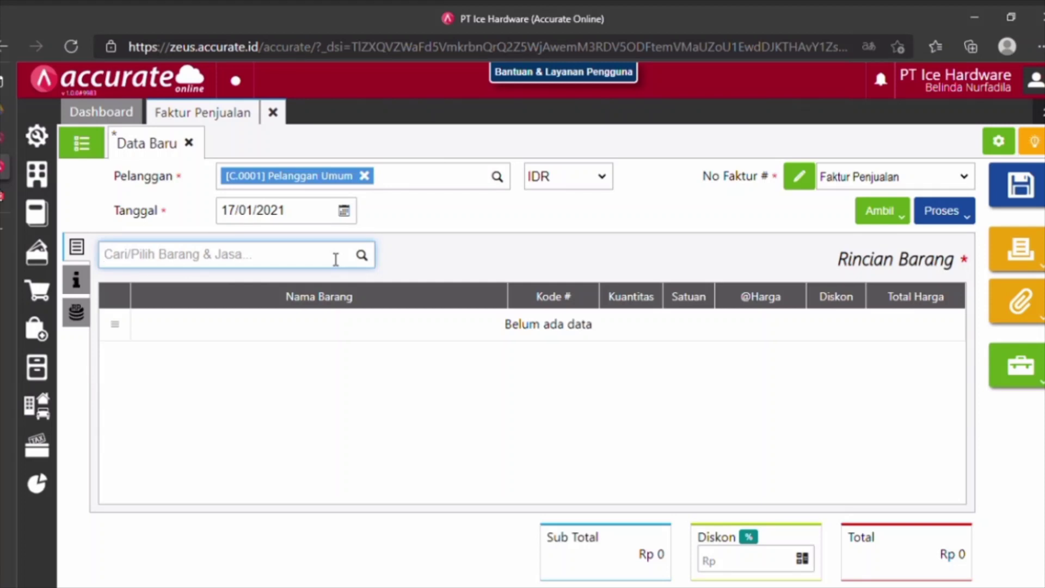
type("pake")
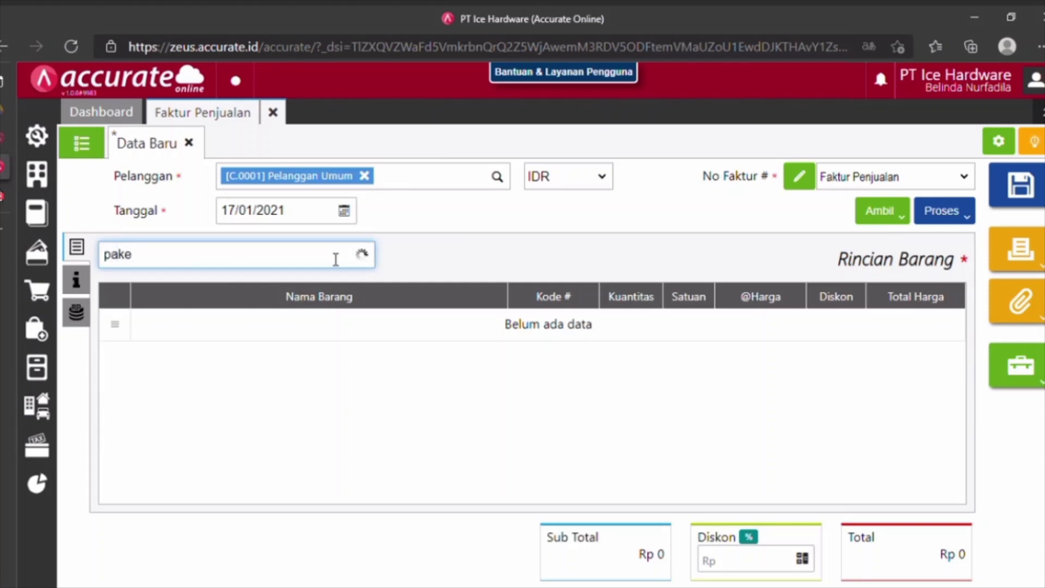
type("t")
left_click(233, 315)
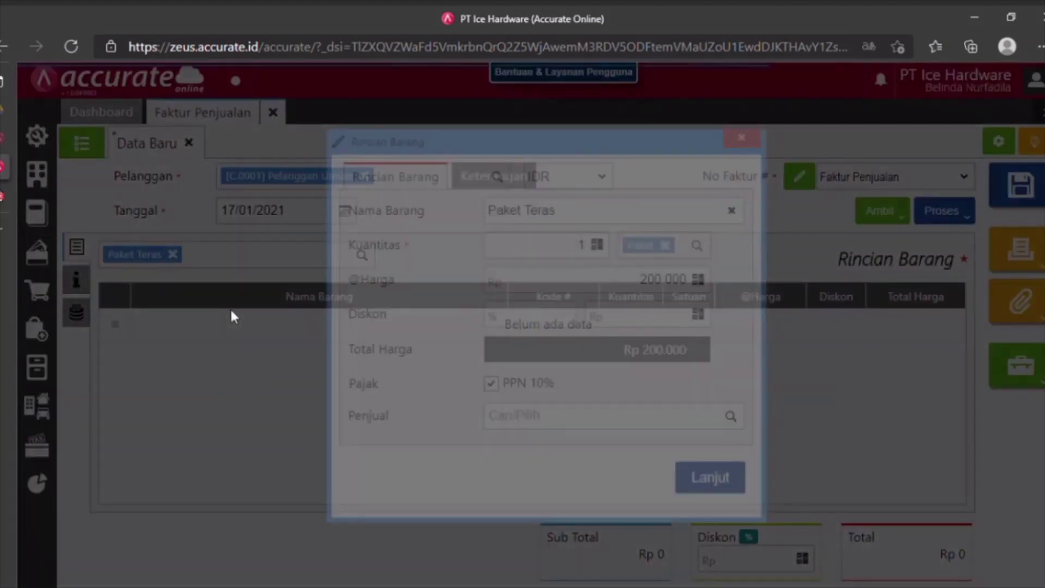
left_click(576, 256)
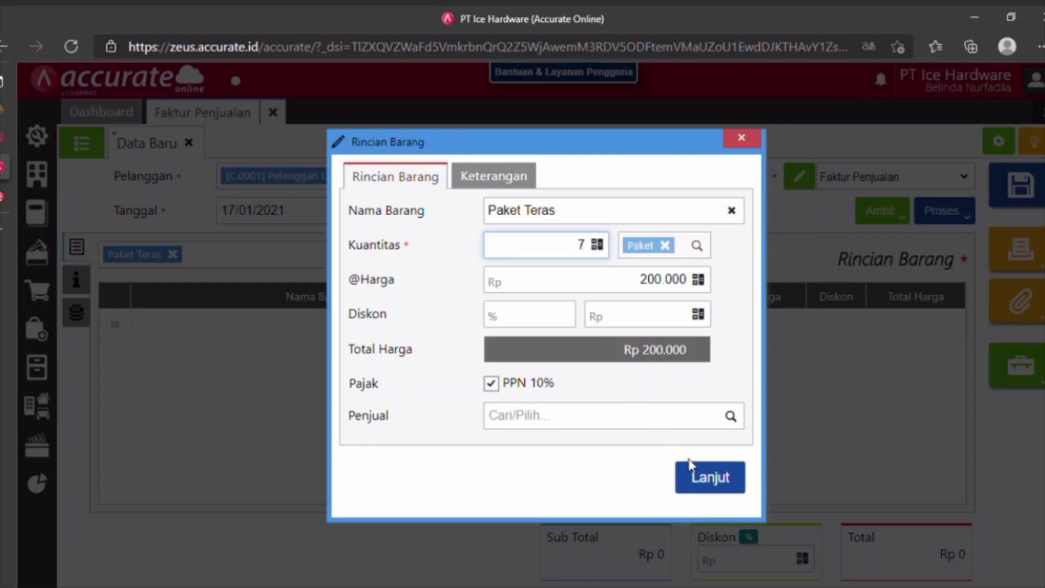
left_click(718, 482)
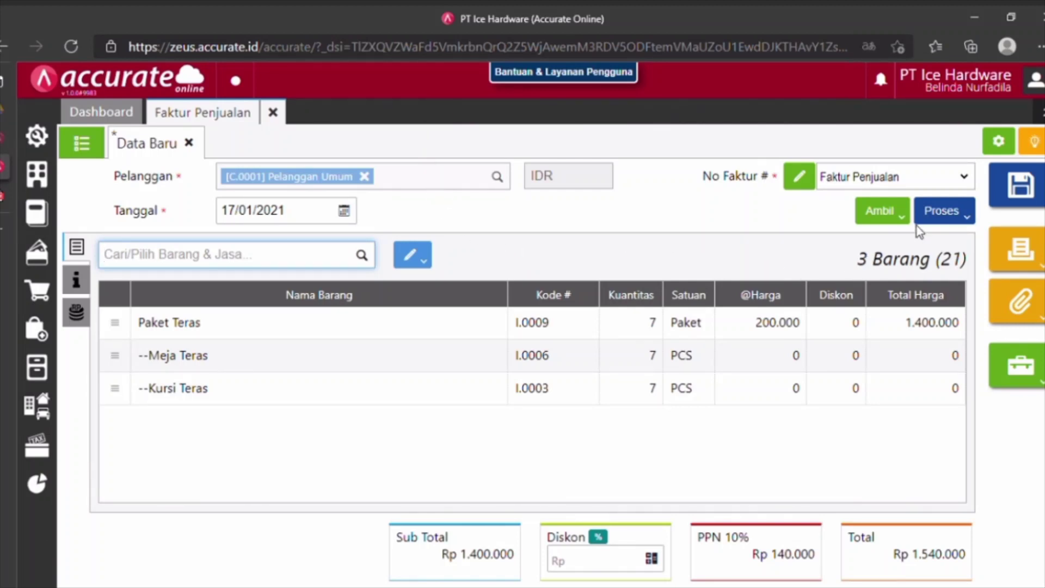
Turn the invoice into a payment received into Kas IDR, dated 17/01/2021.
left_click(959, 220)
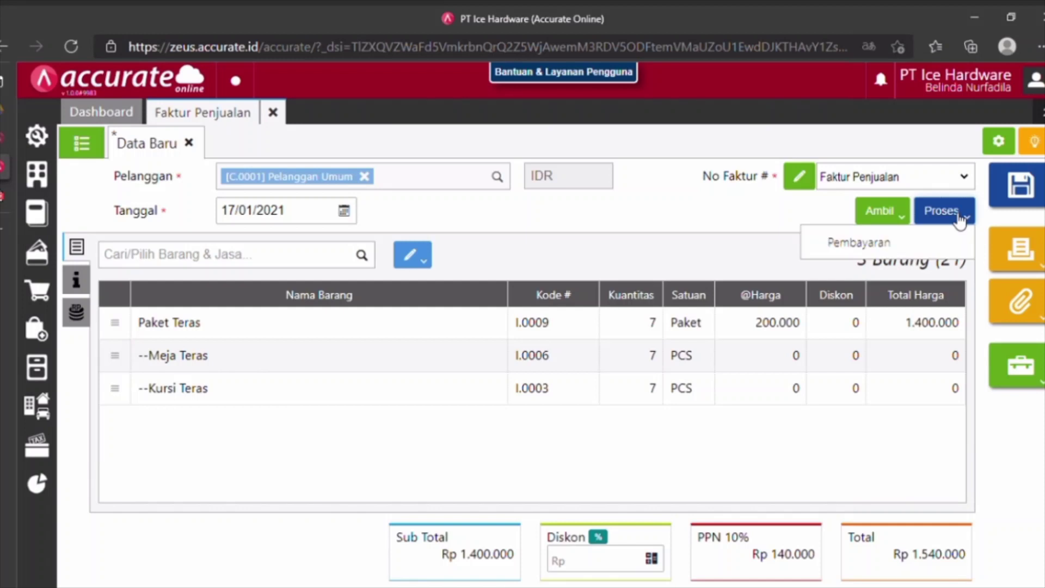
left_click(900, 252)
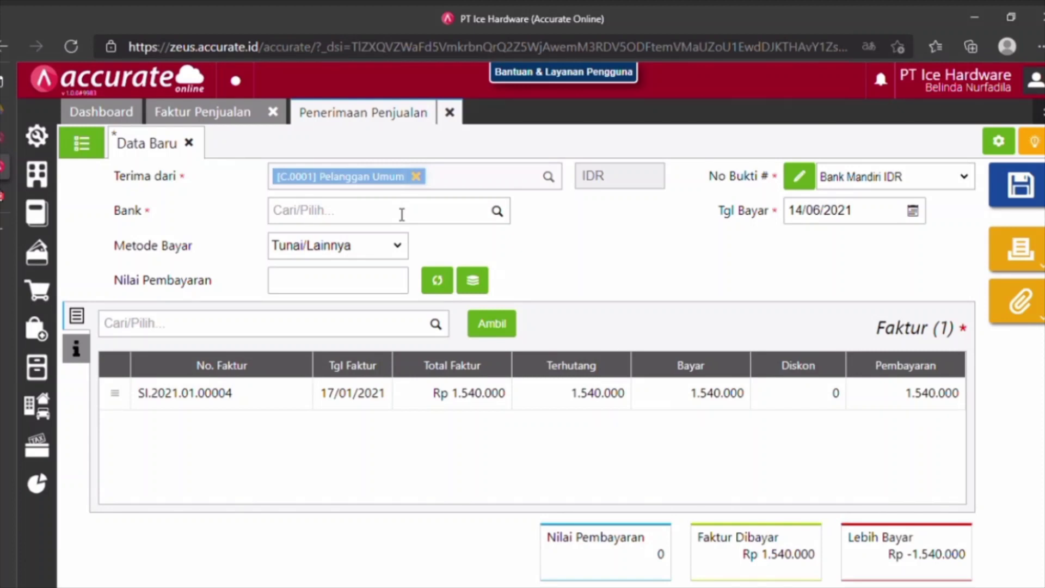
left_click(402, 214)
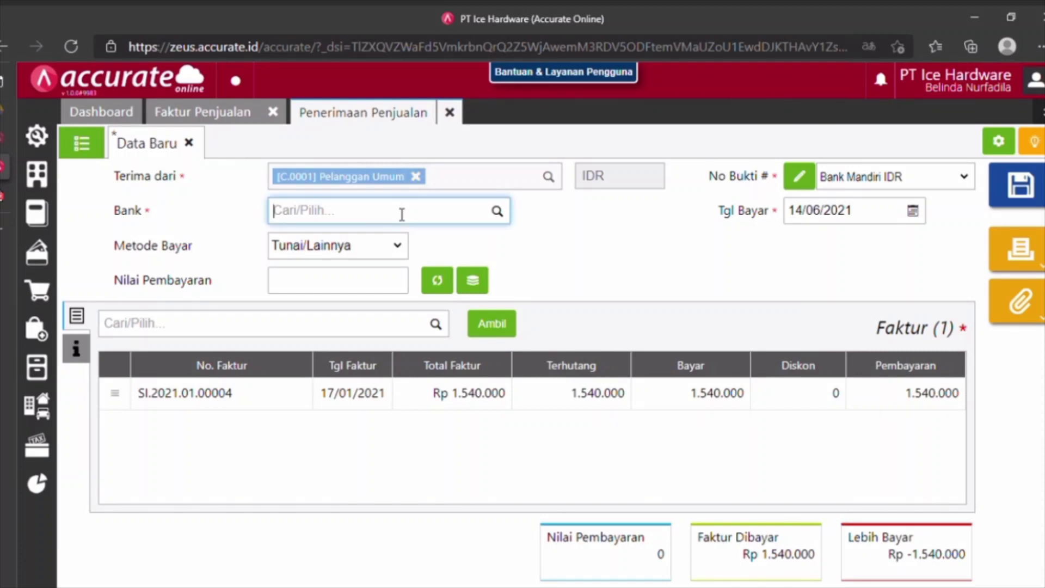
left_click(497, 211)
left_click(368, 268)
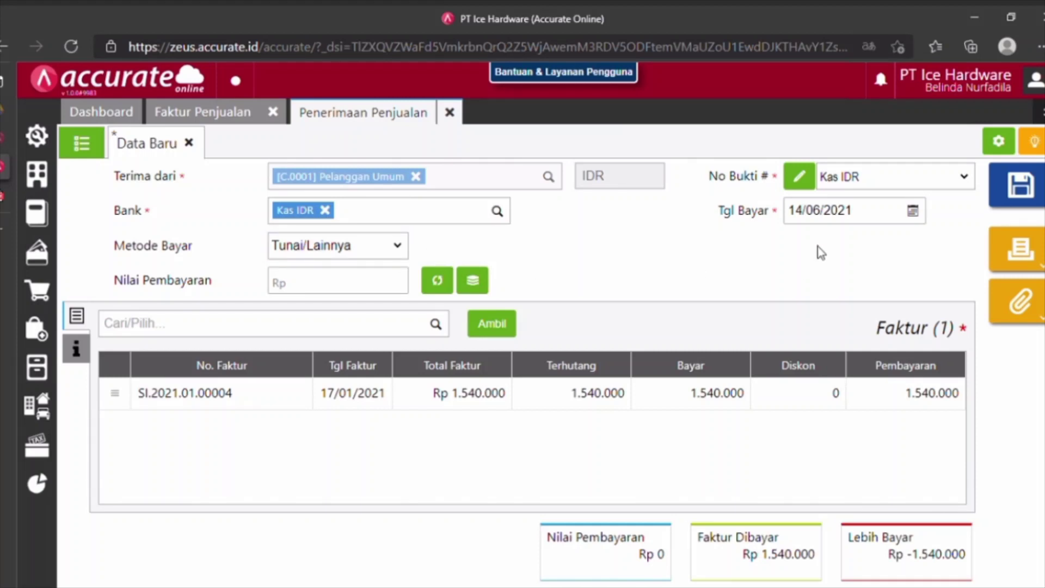
left_click(841, 212)
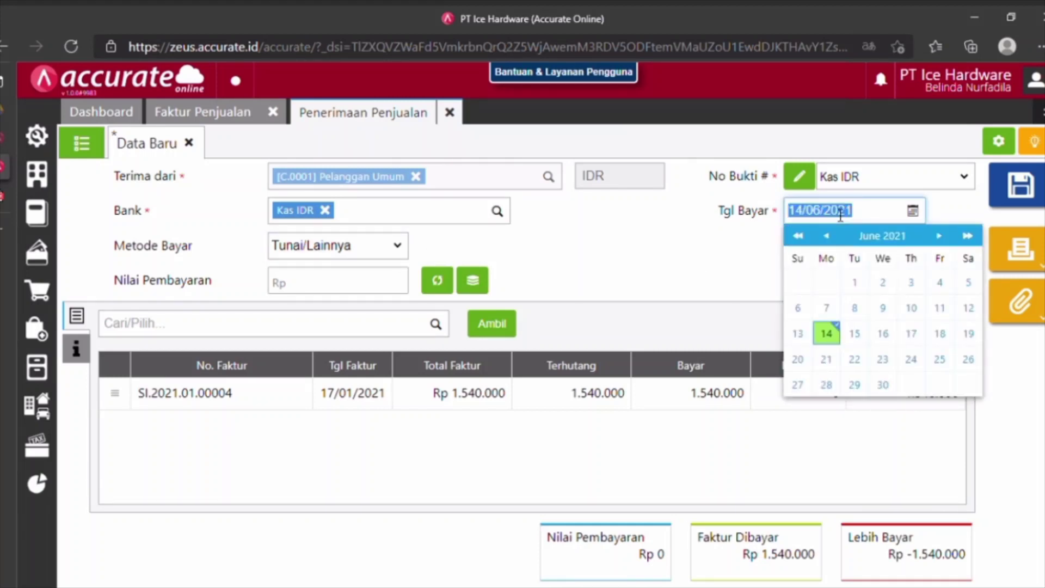
type("17/01/2021")
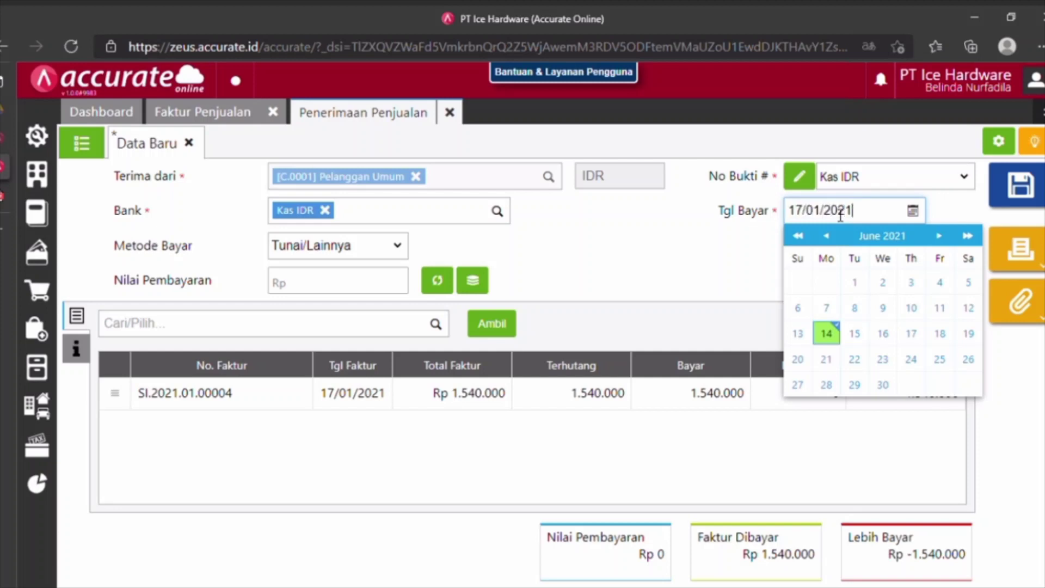
left_click(750, 279)
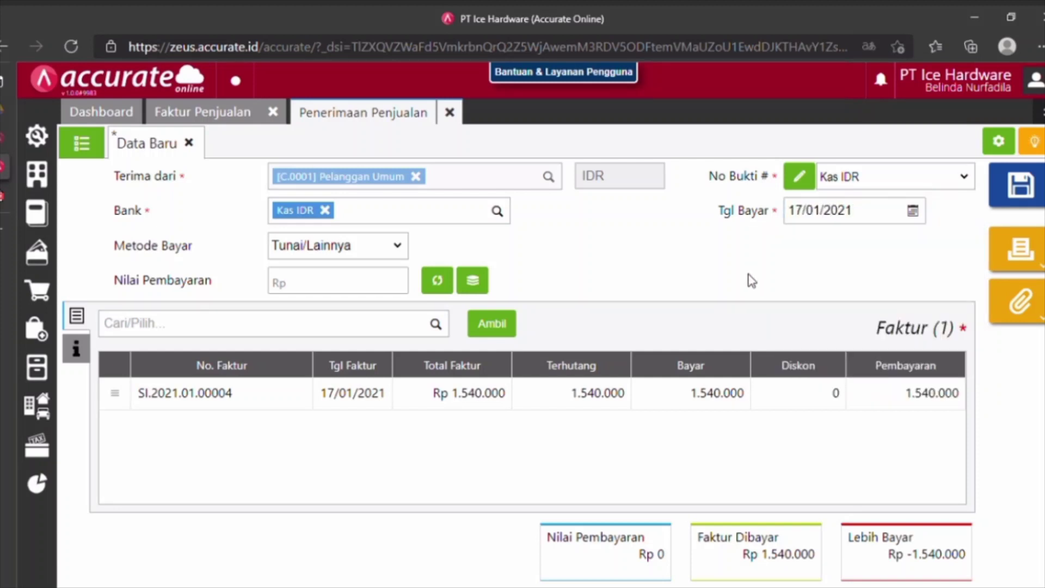
Fill the payment with the full Rp 1.540.000 total, save it, and close the receipt and invoice.
left_click(439, 281)
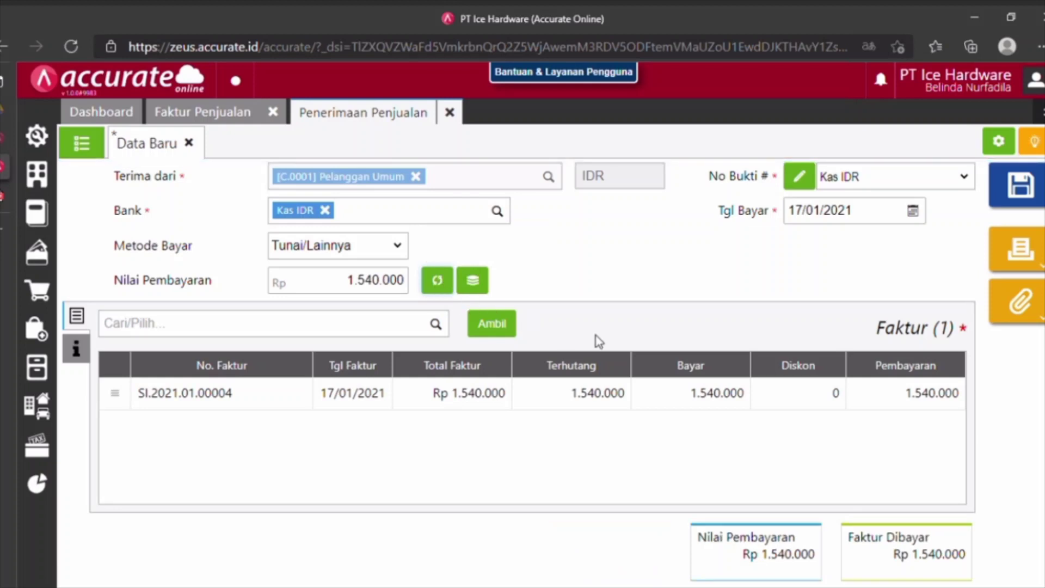
left_click(1024, 191)
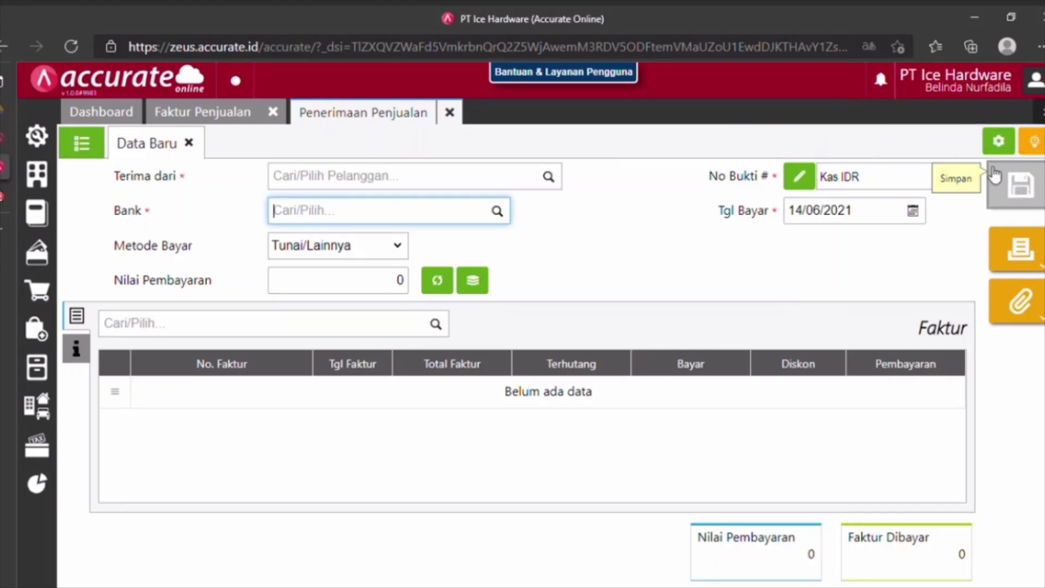
left_click(460, 115)
left_click(450, 112)
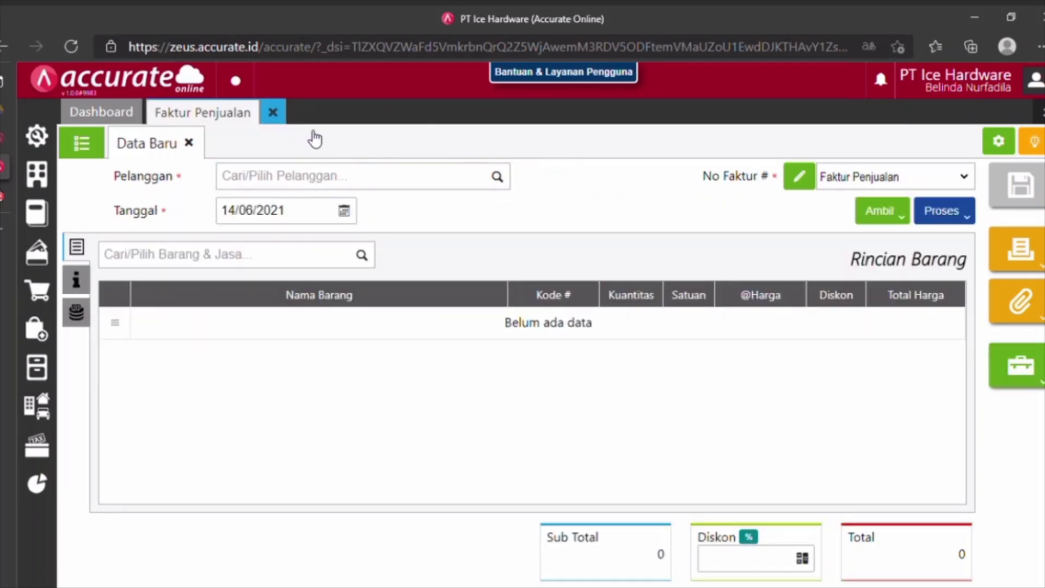
left_click(272, 112)
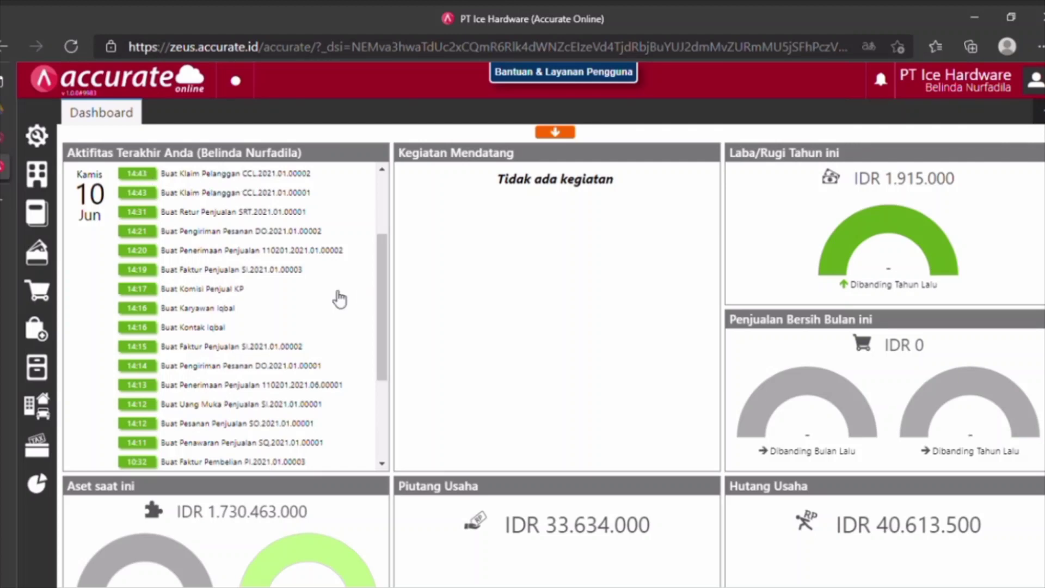
Start a new Pekerjaan Pesanan dated 21/01/2021.
mouse_move(98, 322)
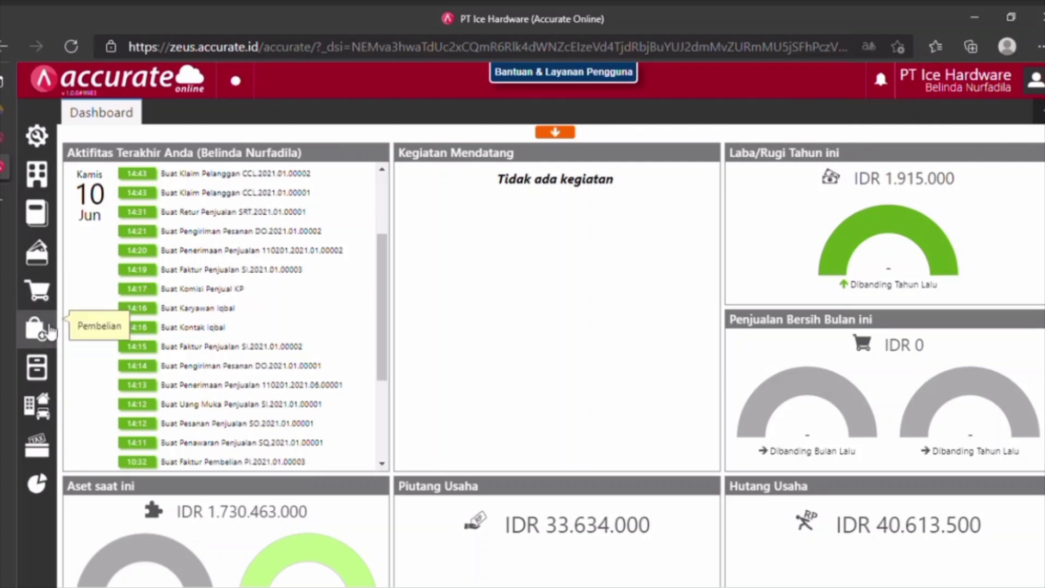
left_click(46, 370)
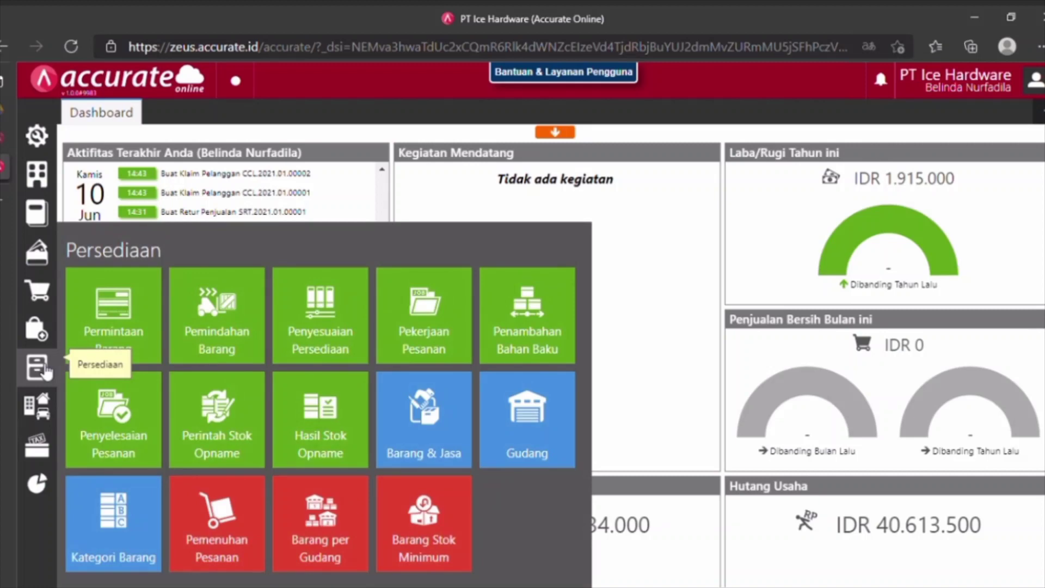
left_click(420, 327)
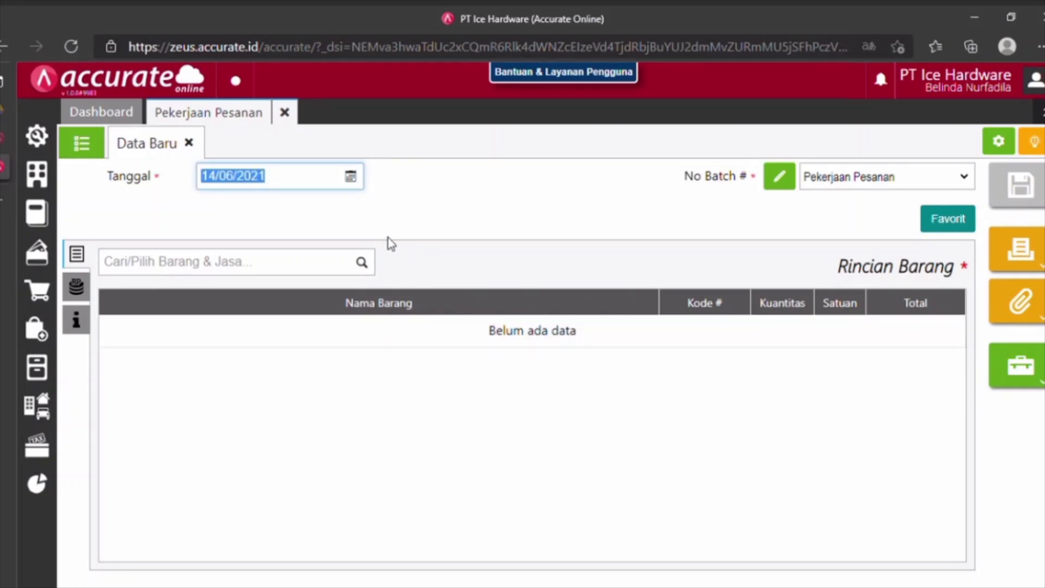
type("21/01/2021")
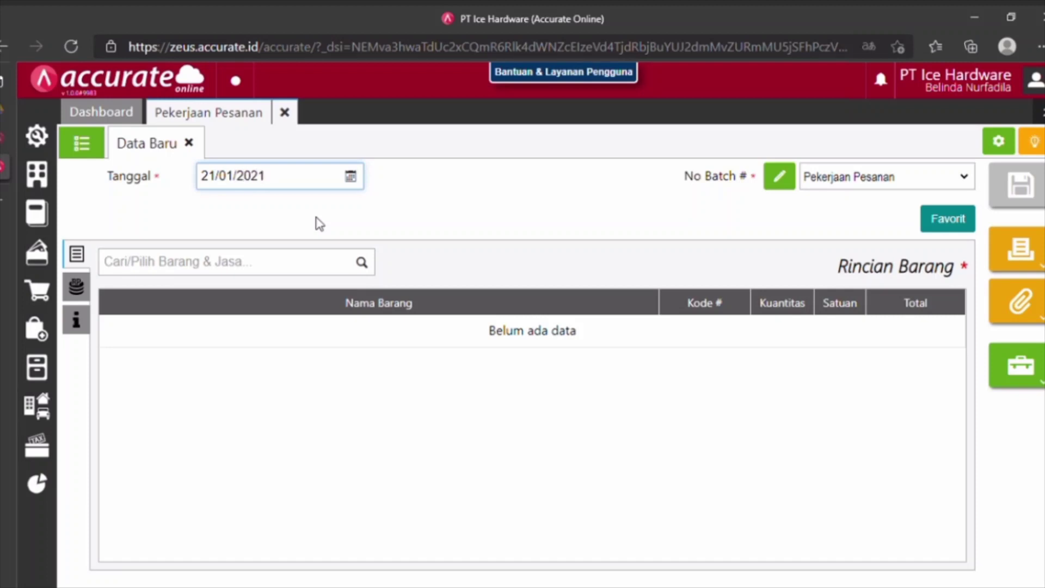
Add 10 PCS of Lemari Piring taken from the Depan warehouse.
left_click(298, 271)
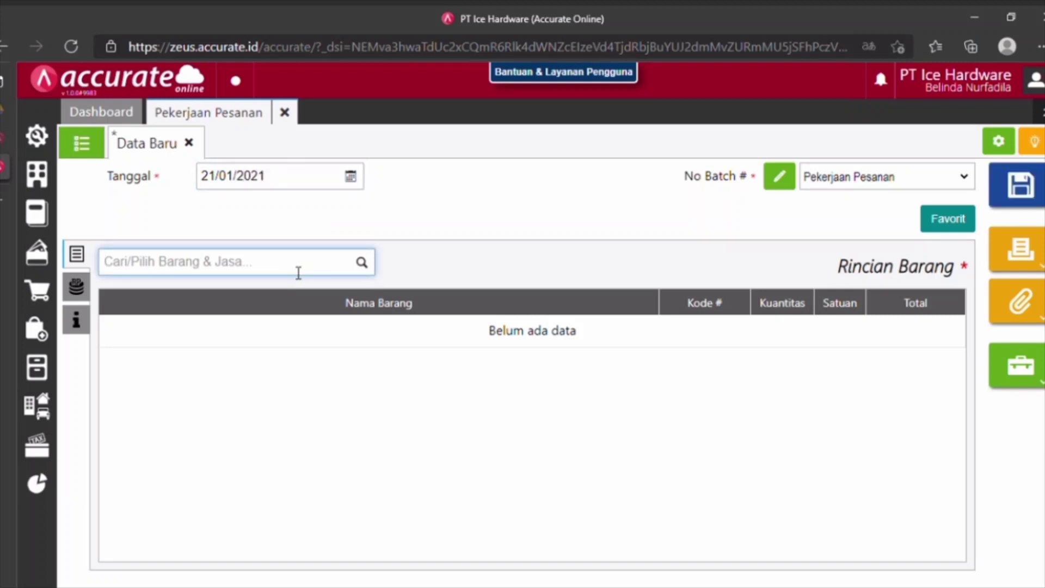
type("lemari")
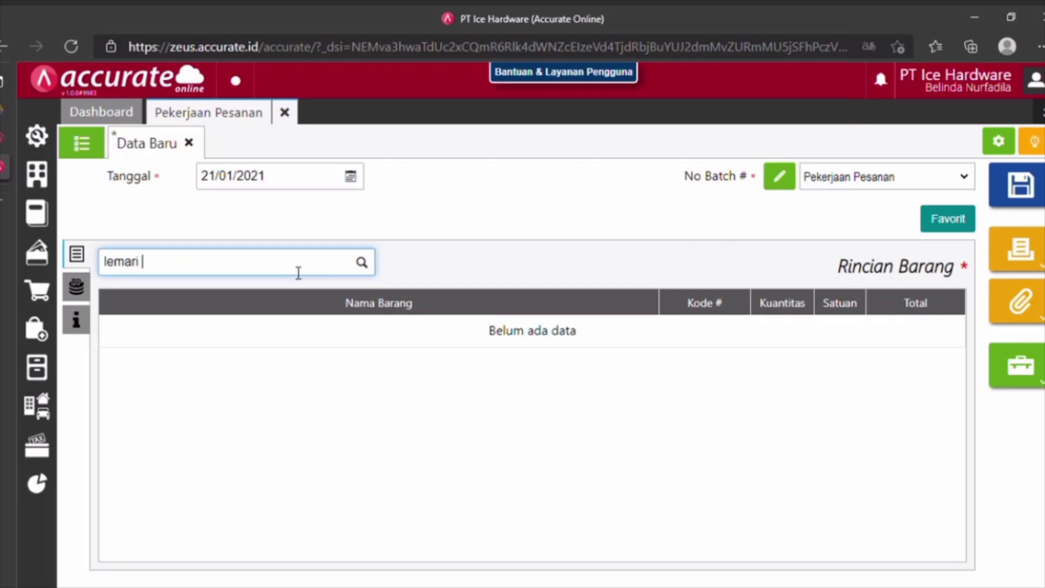
type(" piri")
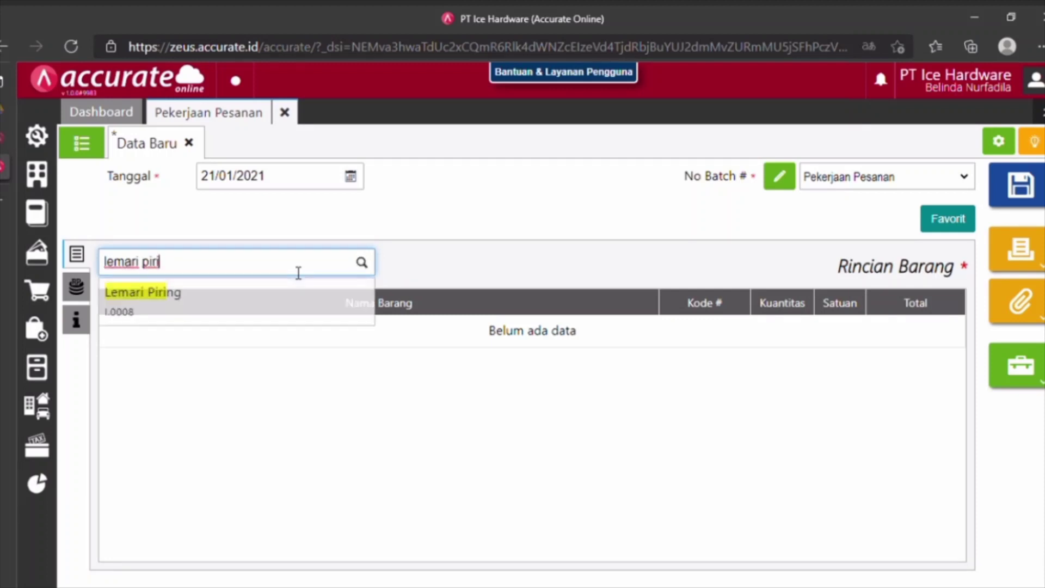
left_click(259, 310)
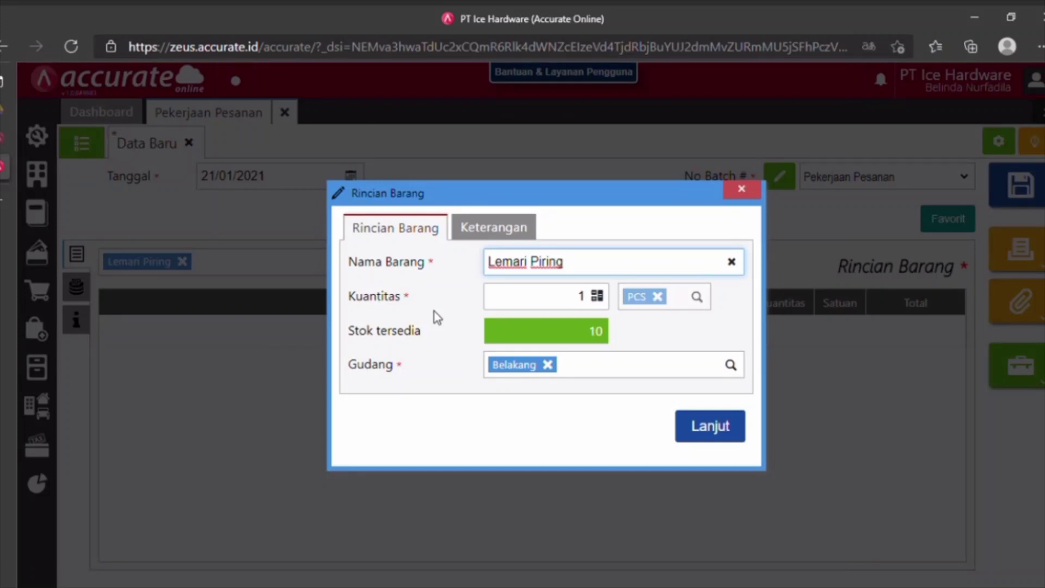
left_click(584, 303)
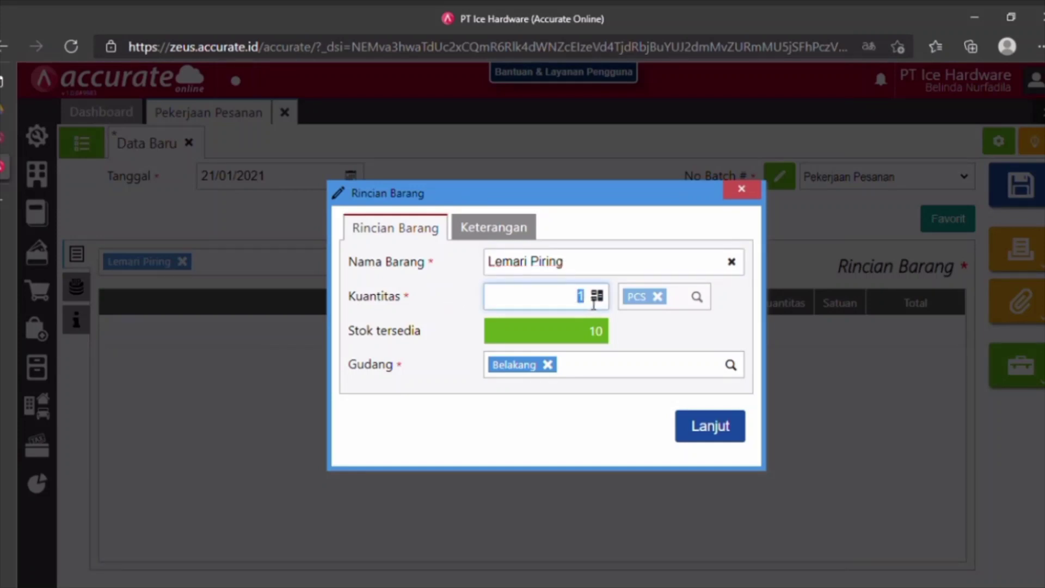
type("10")
left_click(549, 366)
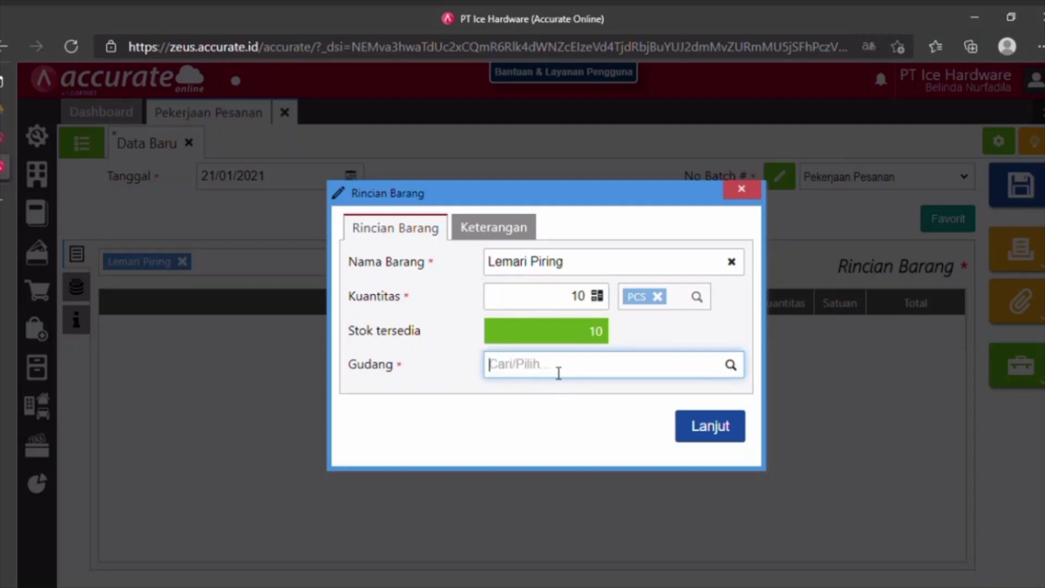
type("depan")
left_click(560, 391)
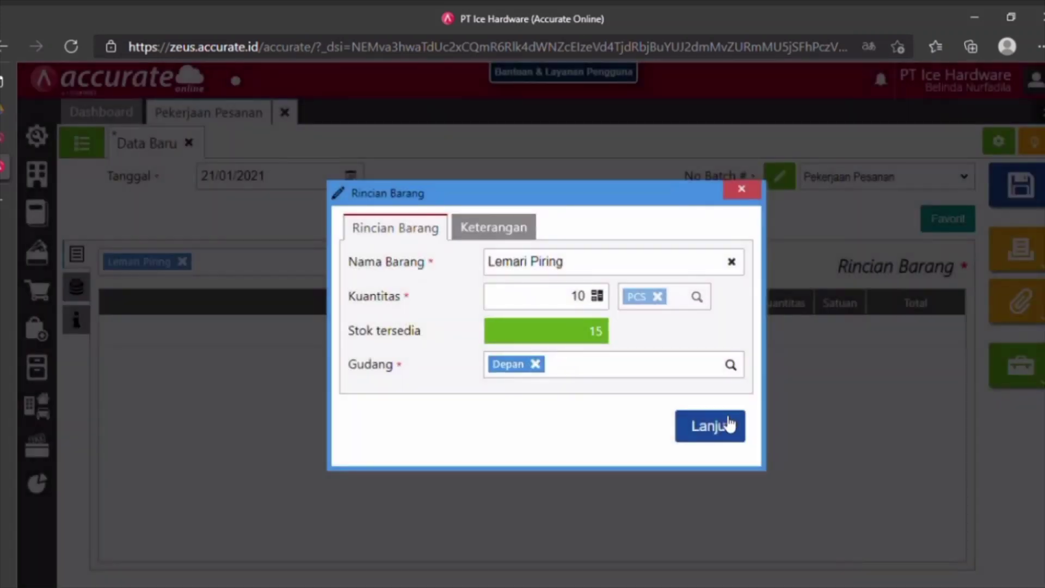
left_click(728, 425)
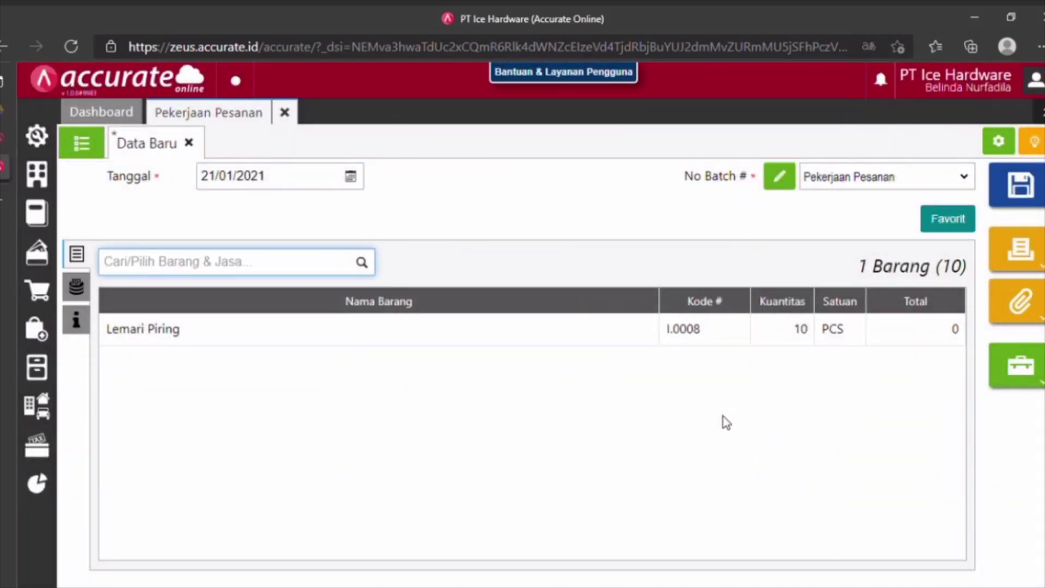
Add another cost charged to the Beban Operasional Lainnya account.
left_click(77, 287)
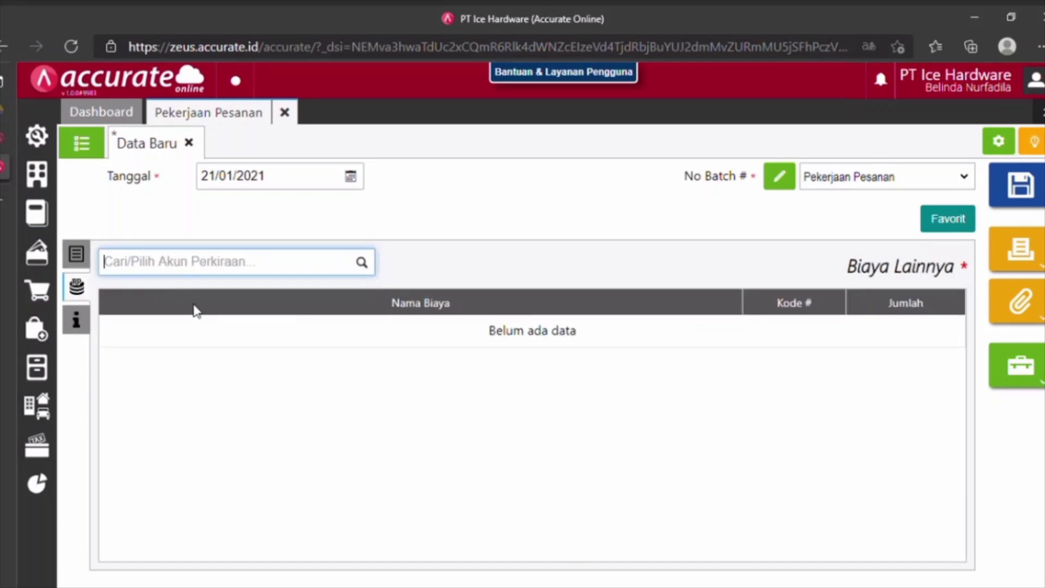
type("beban op")
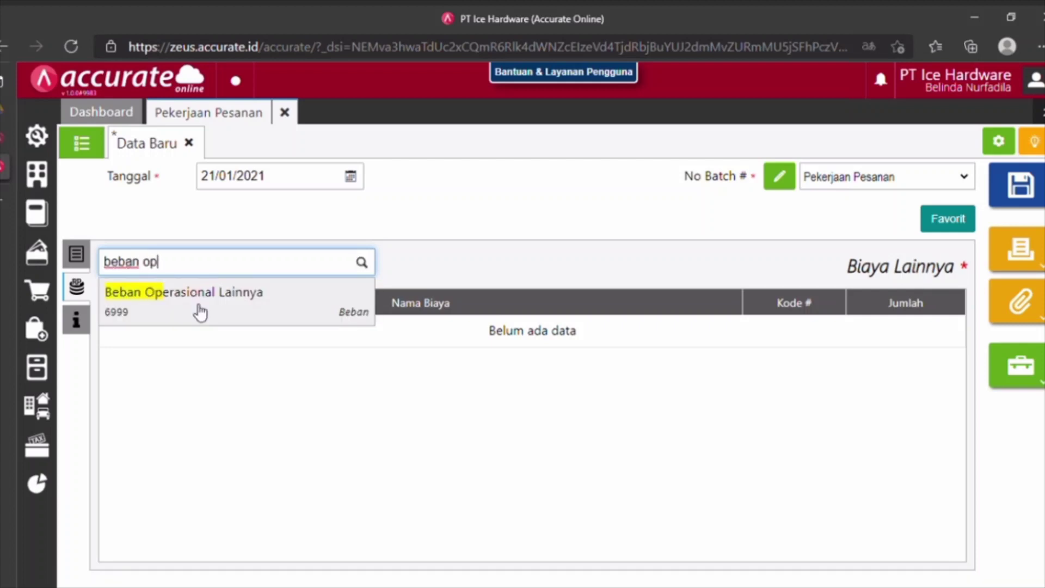
left_click(196, 309)
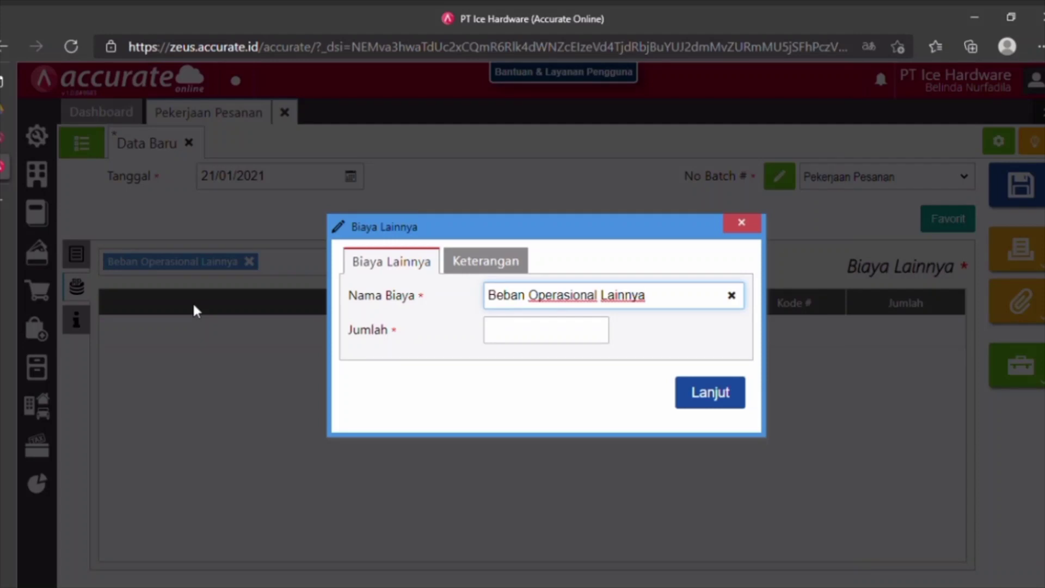
Name the cost Biaya Modifikasi with amount 350000 and add it to the list.
left_click_drag(682, 298, 497, 298)
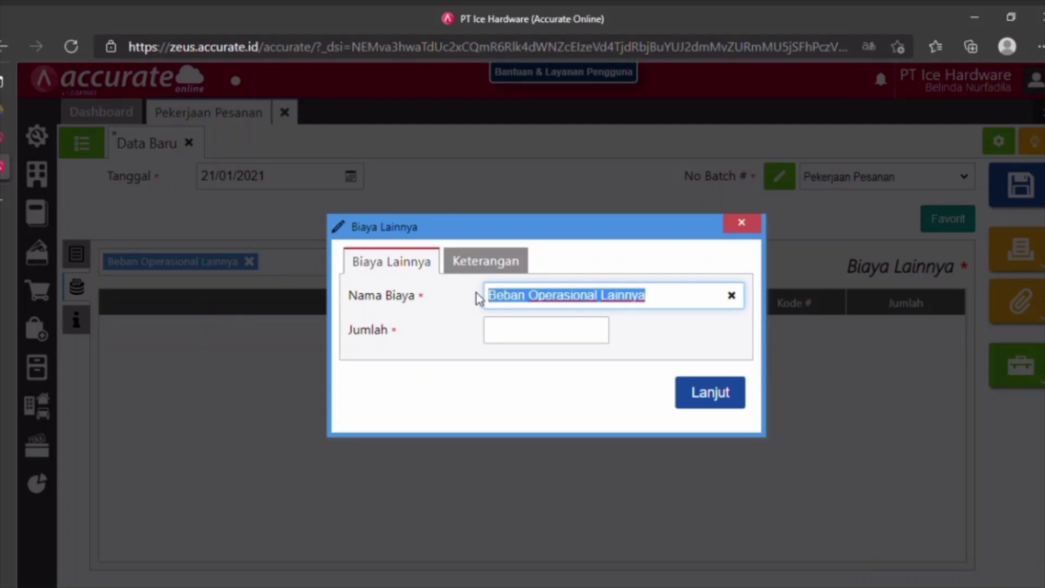
type("Biaya Mod")
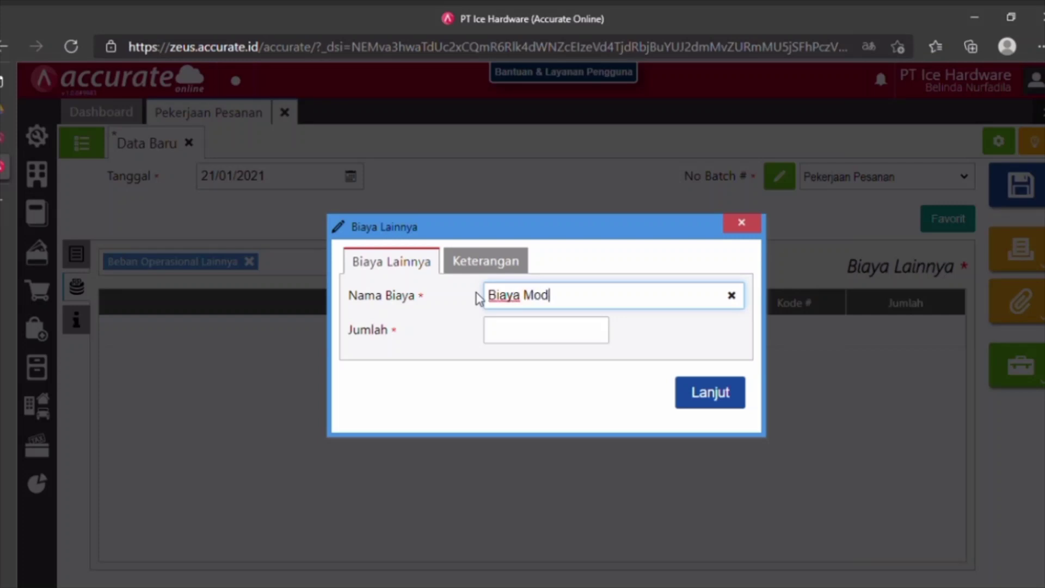
type("iikasi")
key("Left")
key("Left")
key("Left")
key("Left")
key("Left")
type("f")
left_click(540, 328)
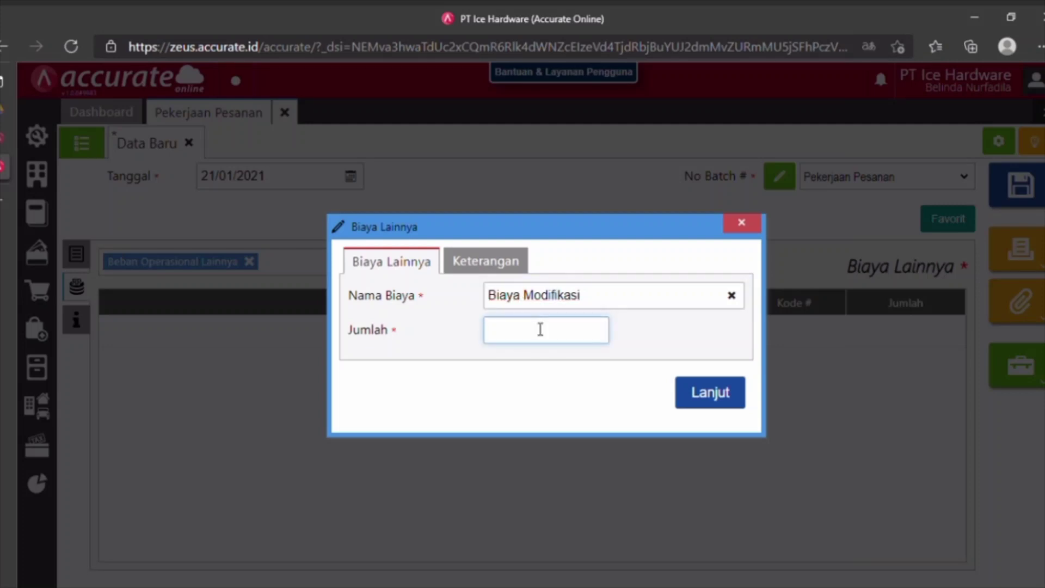
type("3500000")
left_click(734, 400)
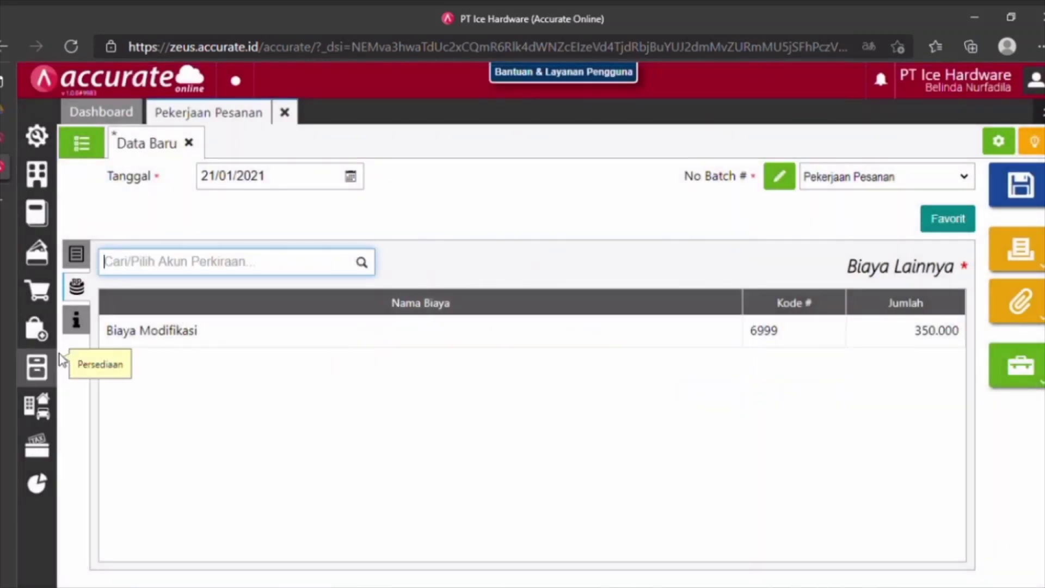
left_click(77, 320)
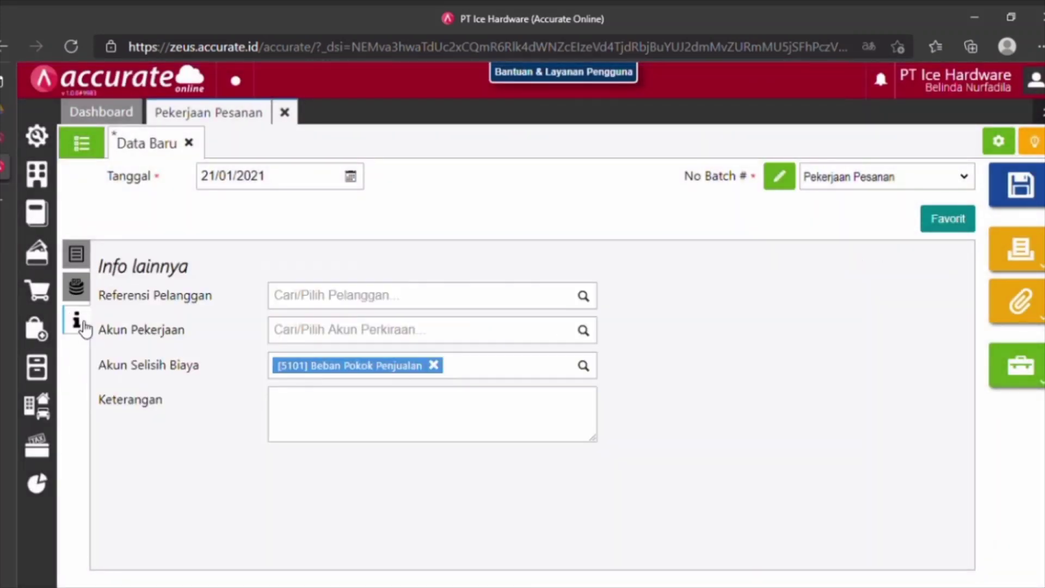
Set the job order's Akun Pekerjaan to Persediaan Dalam Proses.
left_click(448, 311)
left_click(393, 331)
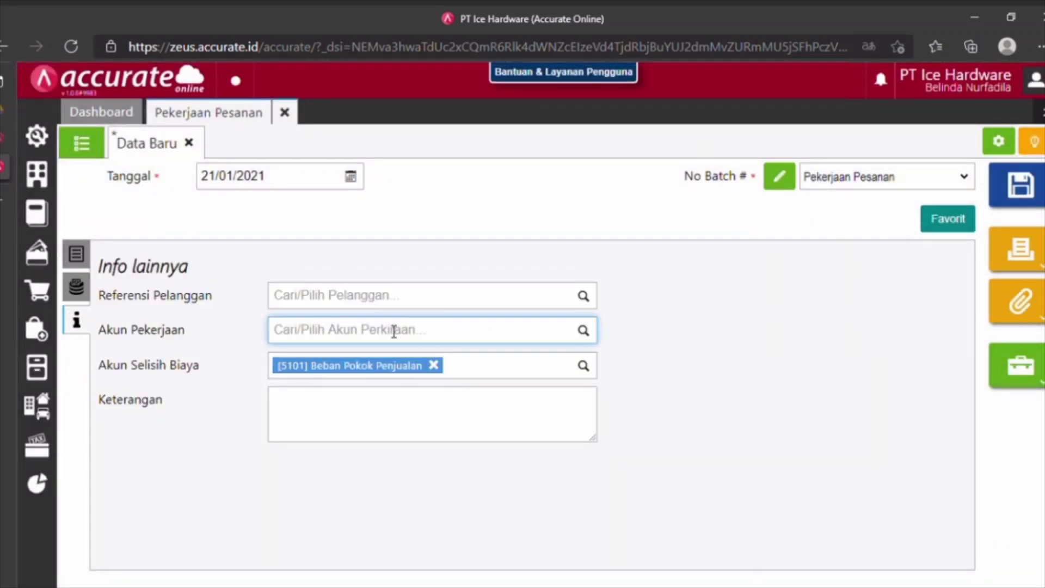
type("perse")
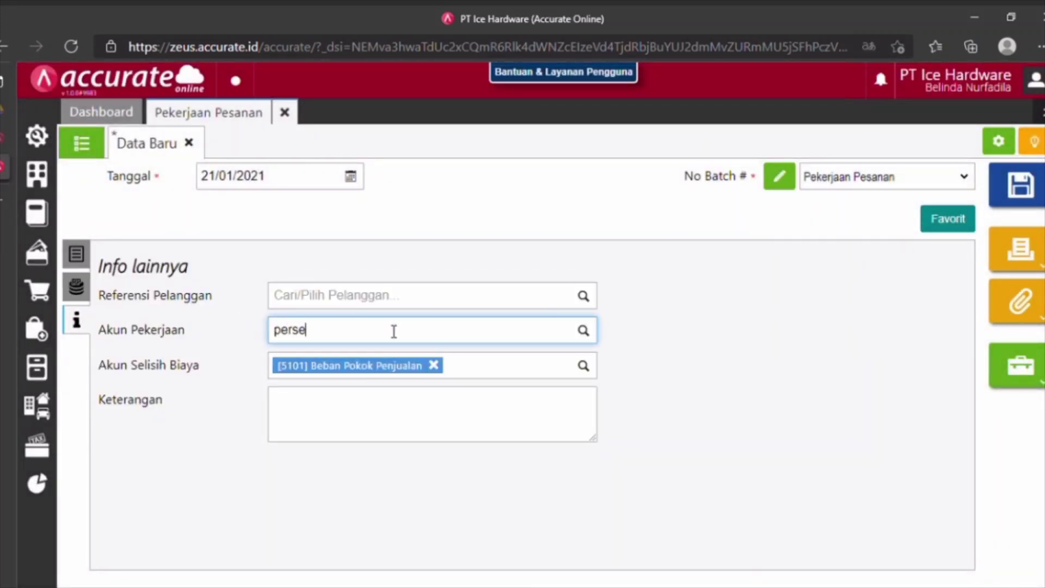
type("diaa")
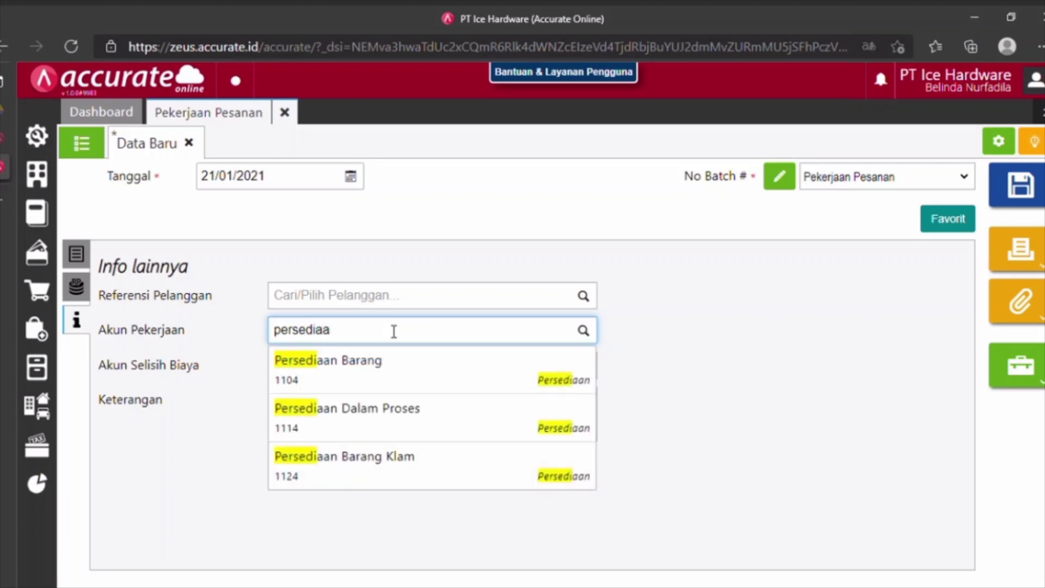
left_click(364, 414)
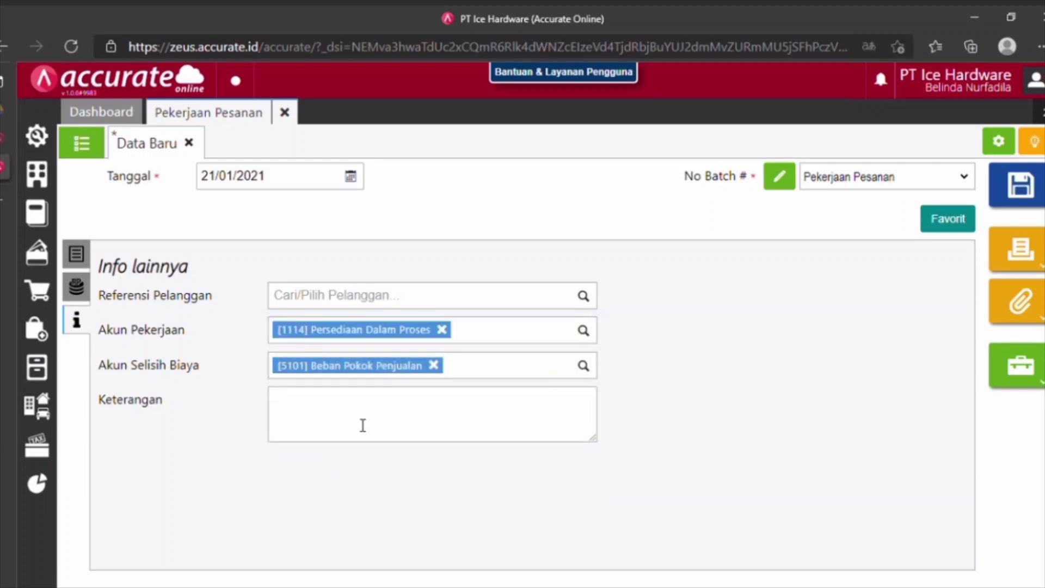
Review the costs and items, save the job order, and close its tab.
left_click(76, 289)
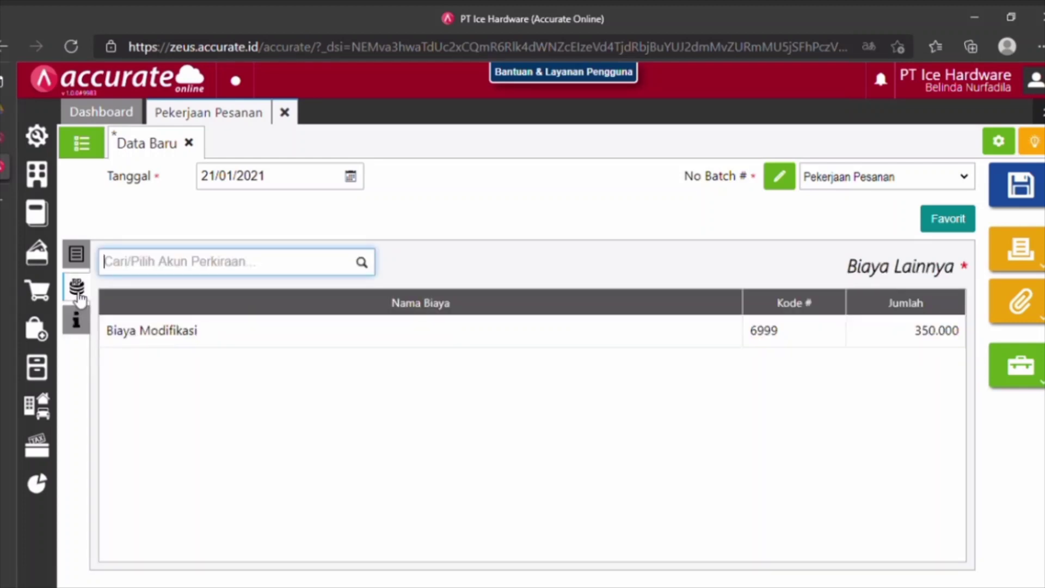
left_click(84, 265)
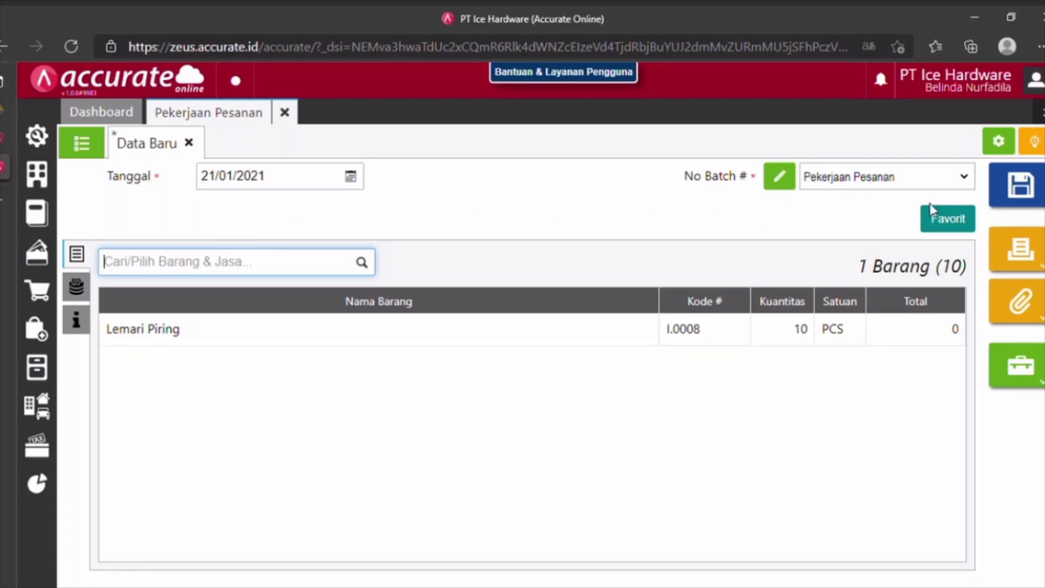
left_click(1012, 200)
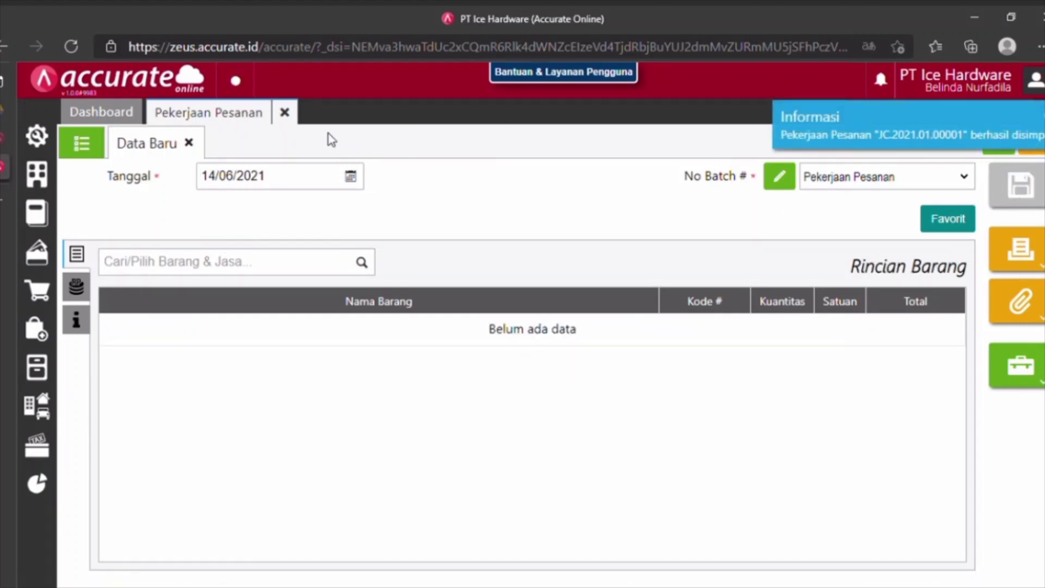
left_click(284, 113)
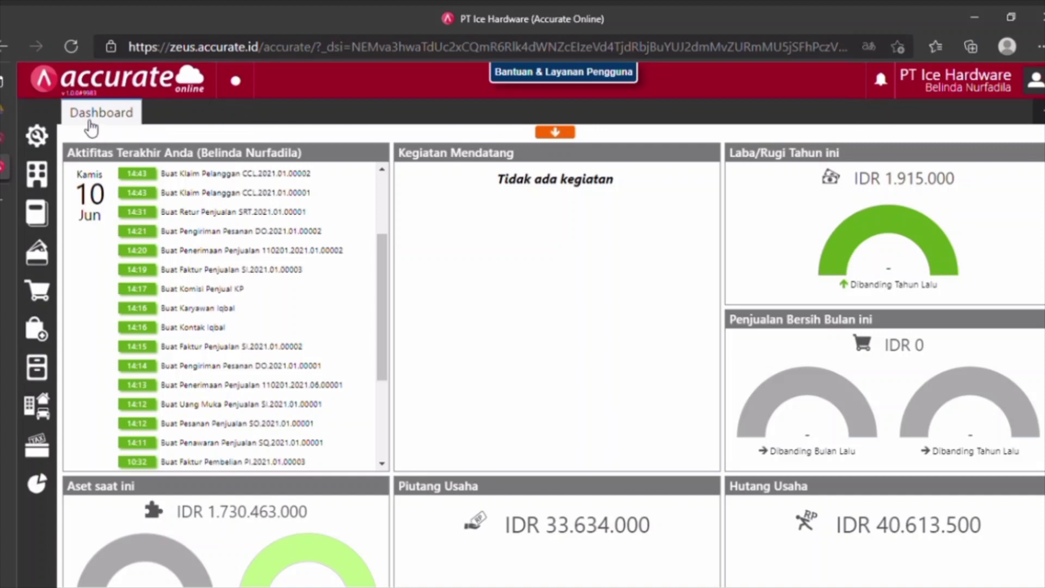
Start a new Lemari-category item with manual code I.0010.
left_click(36, 370)
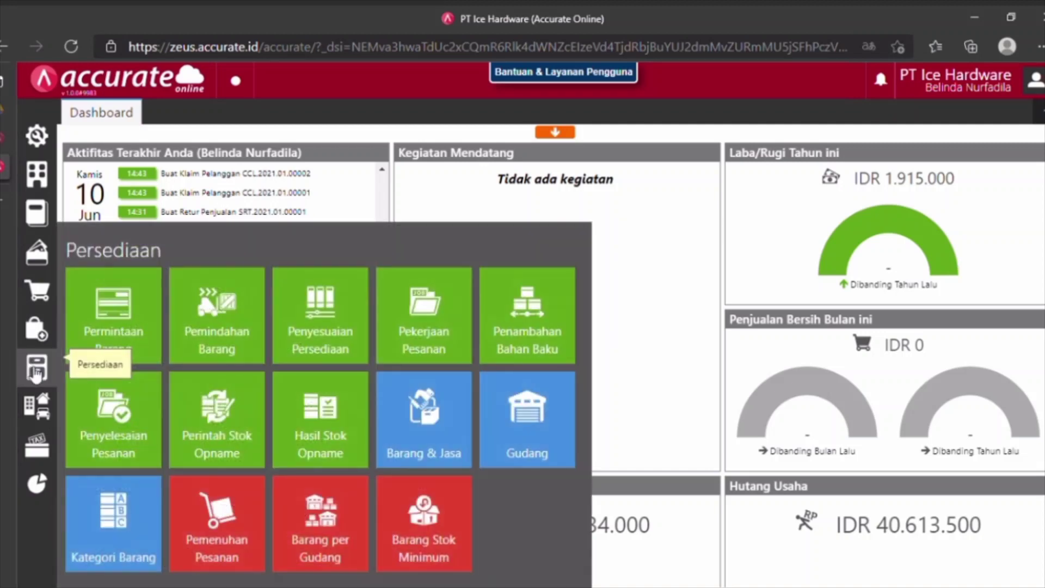
left_click(428, 452)
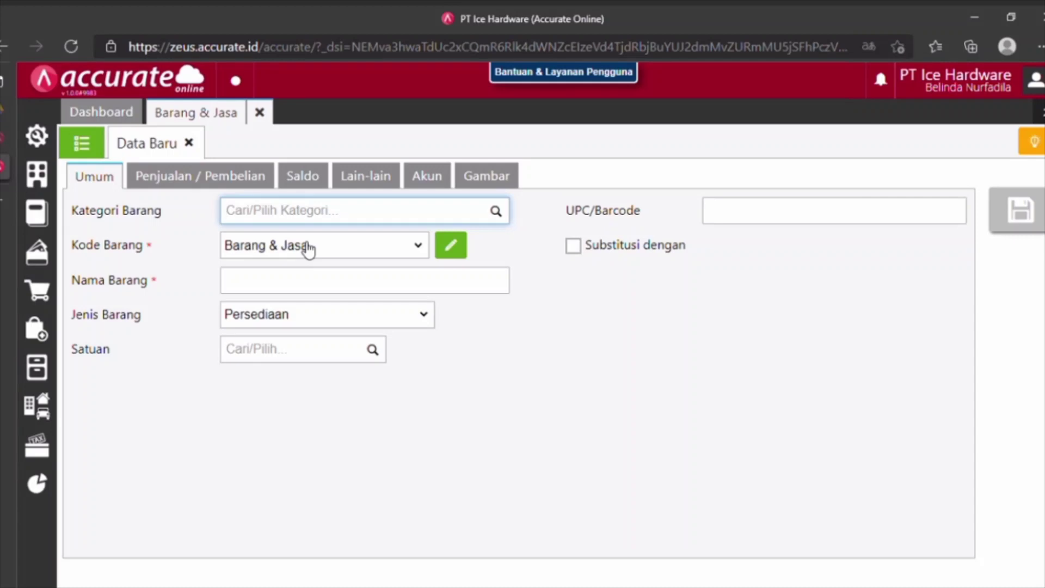
type("le")
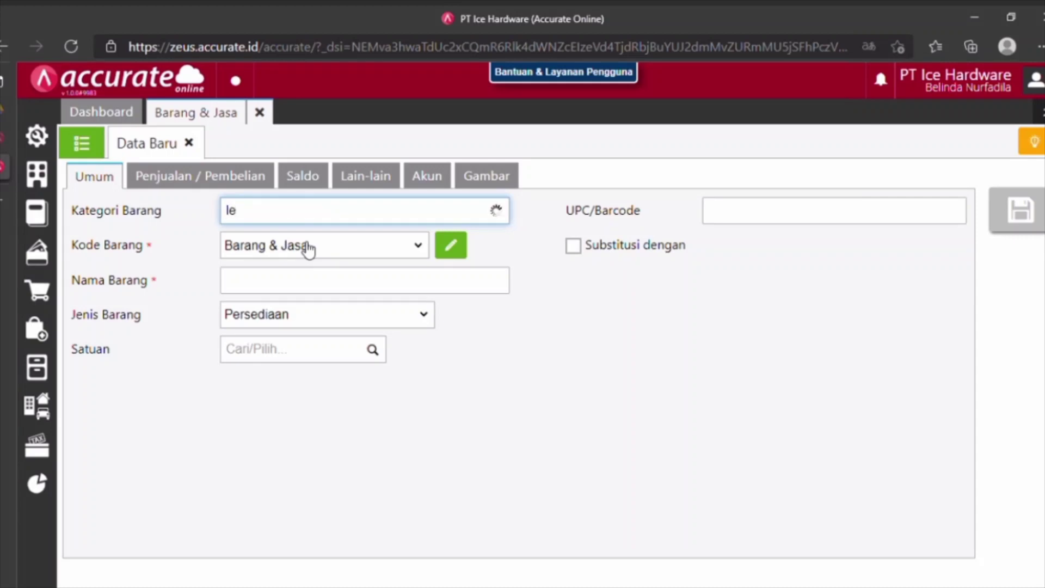
left_click(305, 246)
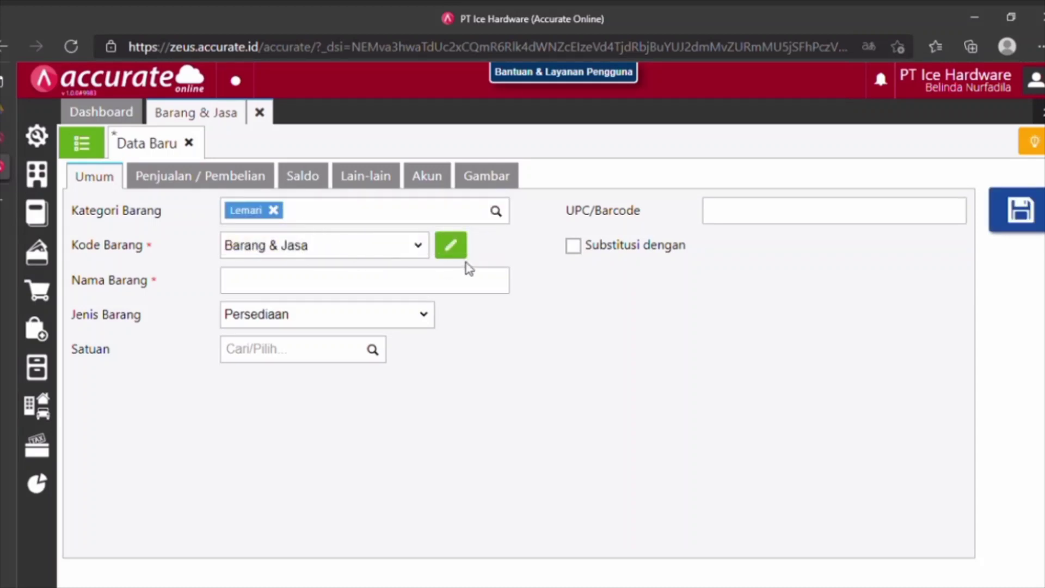
left_click(466, 250)
left_click(338, 257)
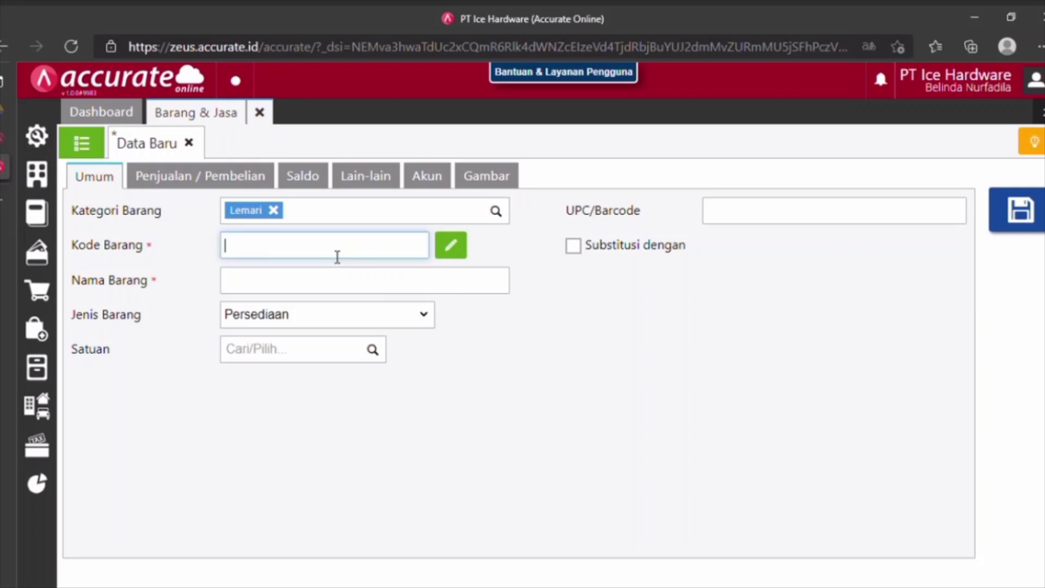
type("I.0010")
Name the item Lemari Pakaian.
left_click(317, 289)
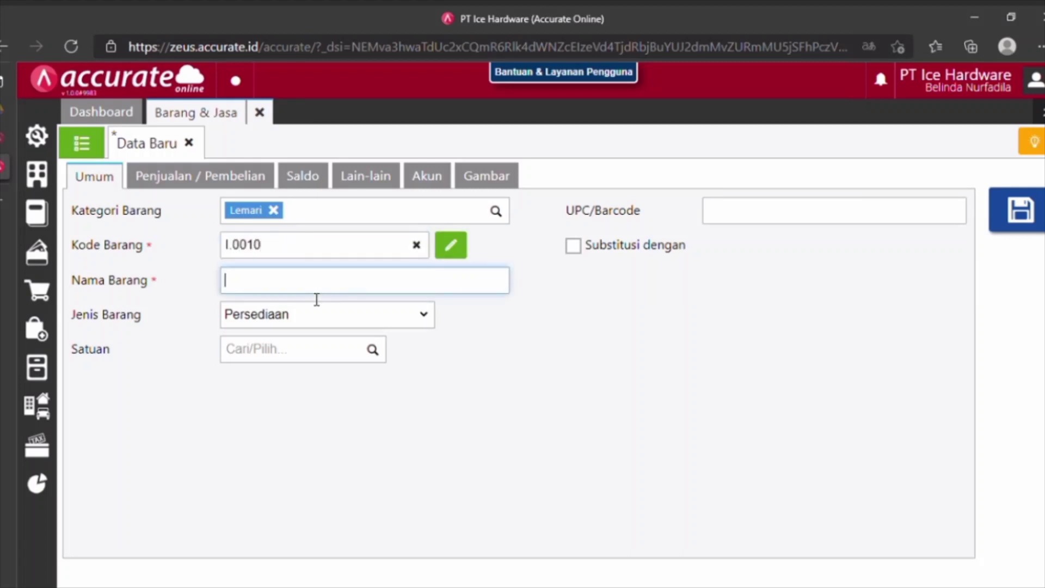
type("LEMARI")
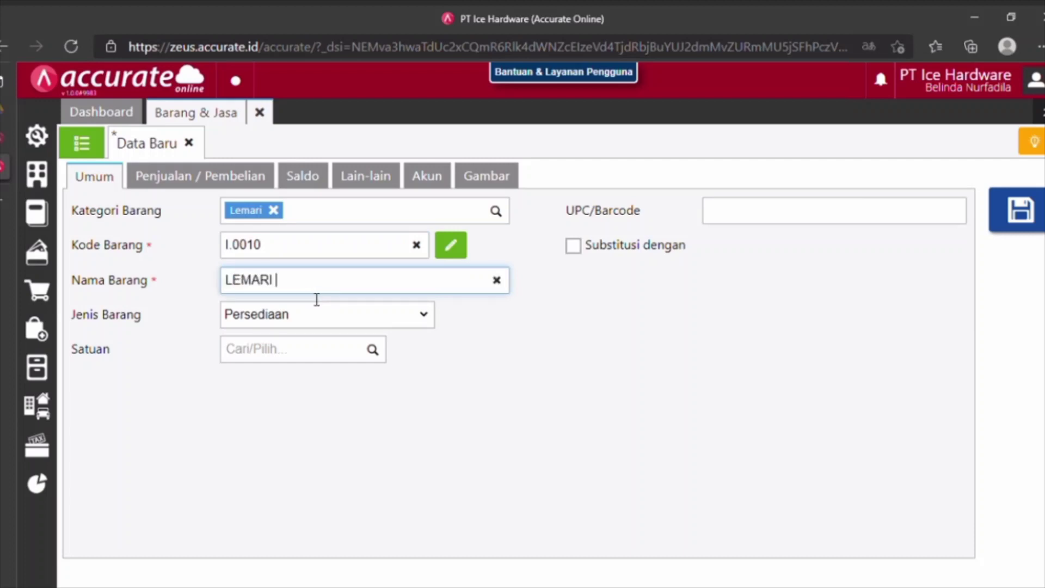
key("BackSpace")
key("BackSpace")
key("BackSpace")
key("BackSpace")
key("BackSpace")
key("BackSpace")
type("E")
key("BackSpace")
type("emari")
type(" d")
key("BackSpace")
key("BackSpace")
type("p")
key("BackSpace")
type("Pakaian")
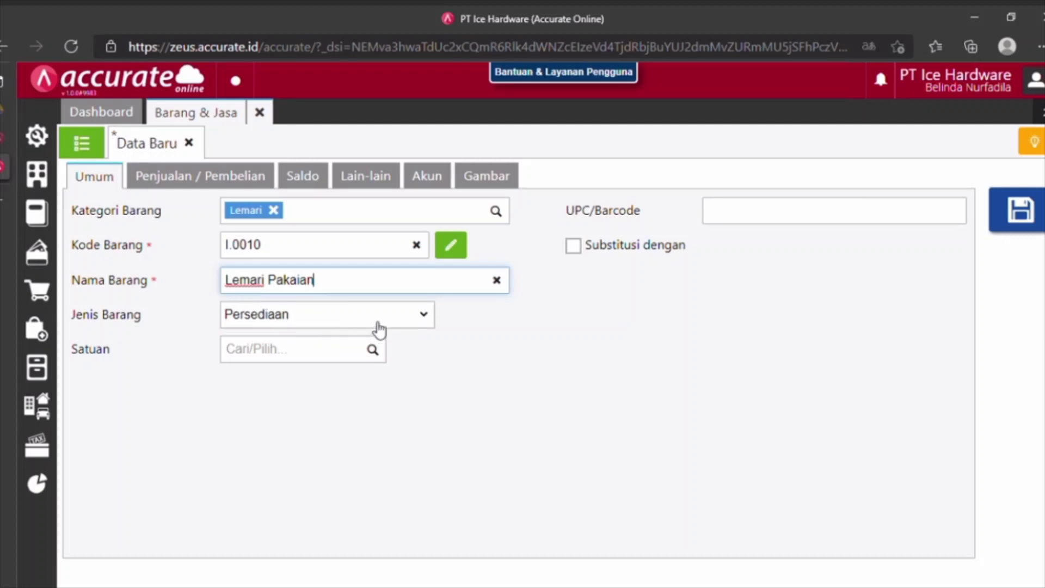
key("Tab")
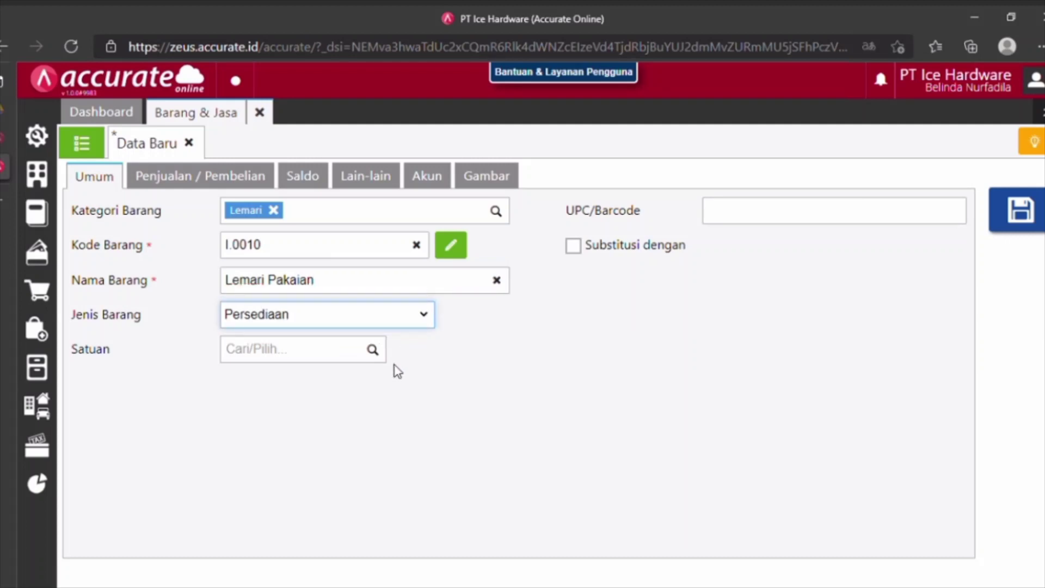
Set the unit to PCS and apply PPN Pajak Pertambahan Nilai as its tax.
left_click(495, 354)
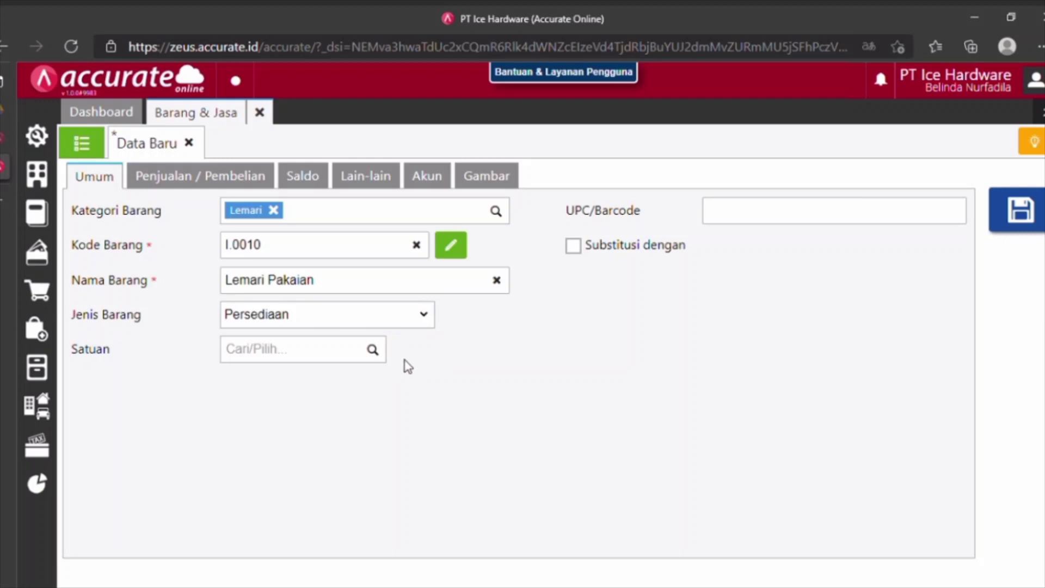
left_click(378, 356)
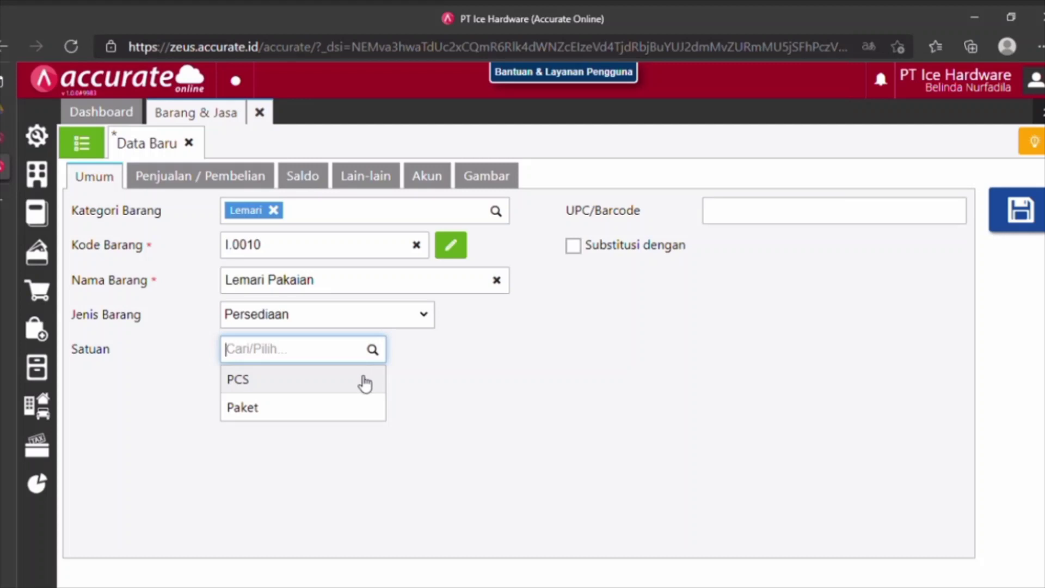
left_click(365, 384)
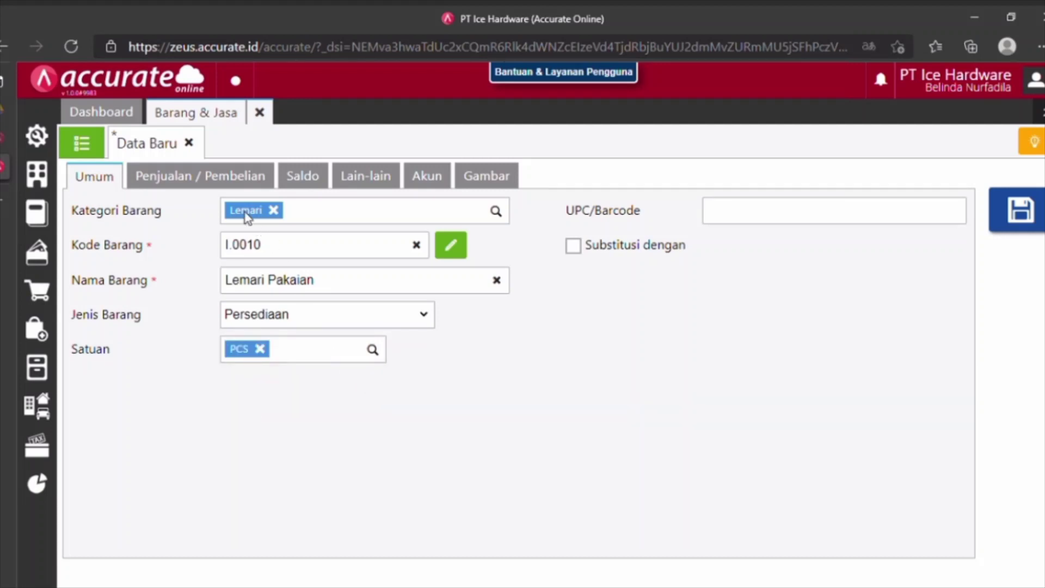
left_click(214, 191)
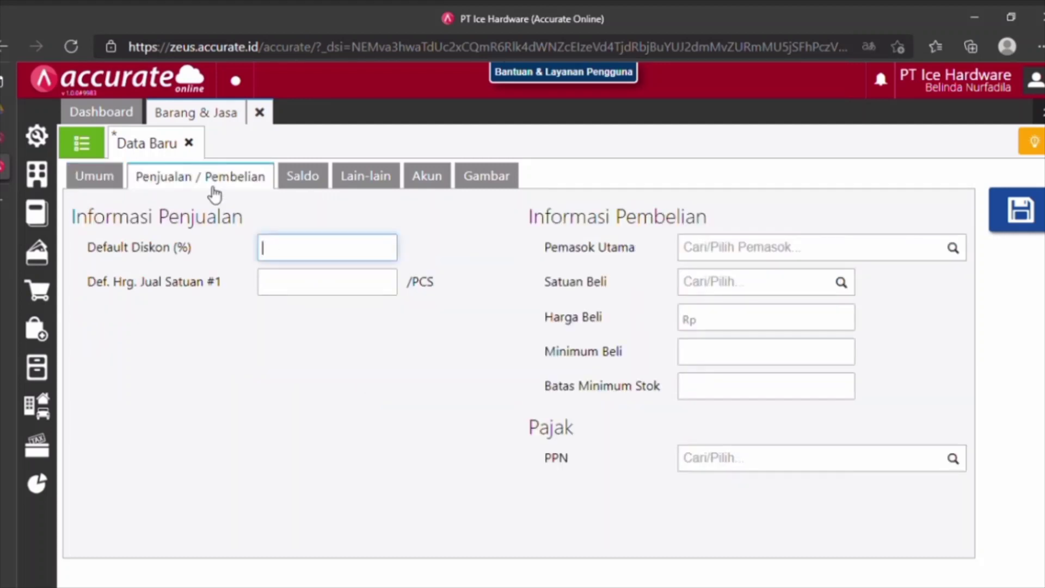
left_click(308, 286)
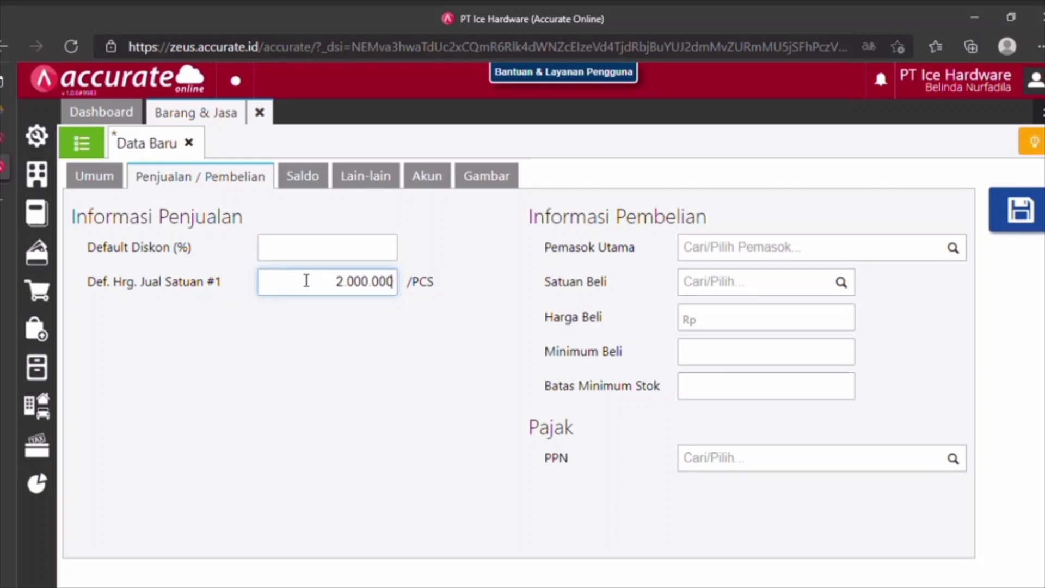
left_click(952, 459)
left_click(829, 506)
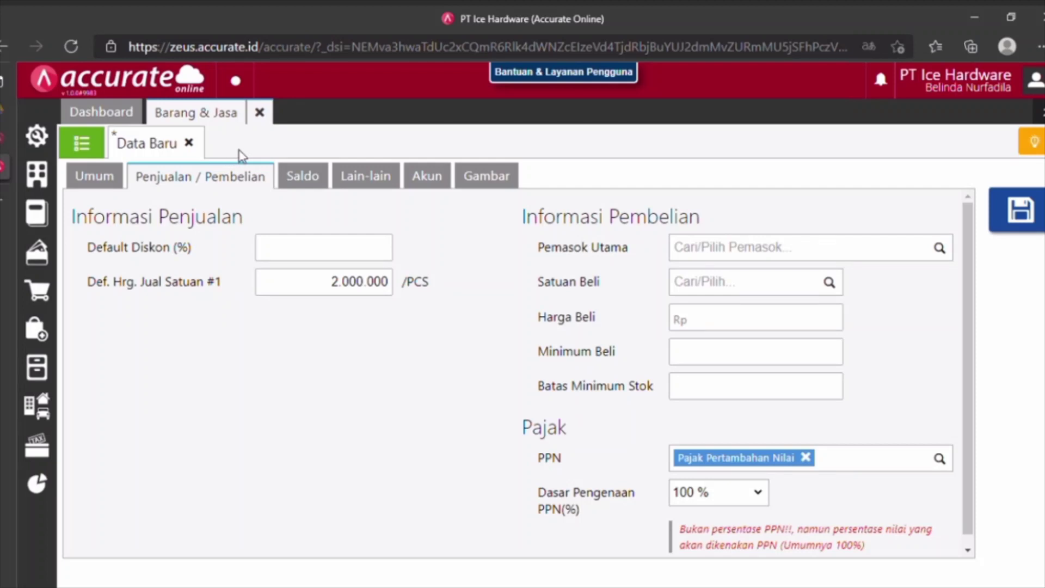
Review the opening balance, notes and accounts, save Lemari Pakaian, and close its tab.
left_click(305, 184)
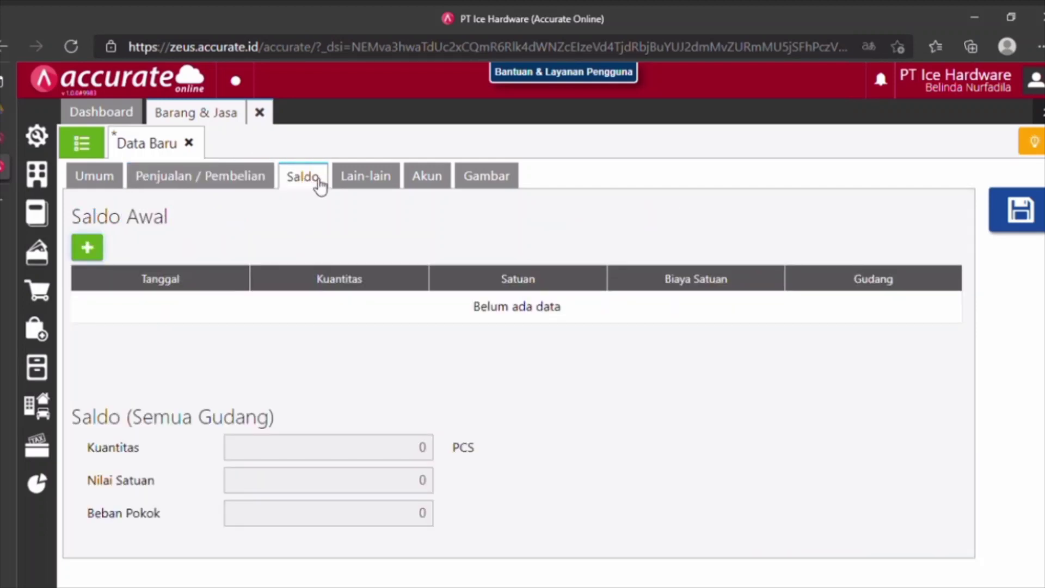
left_click(346, 183)
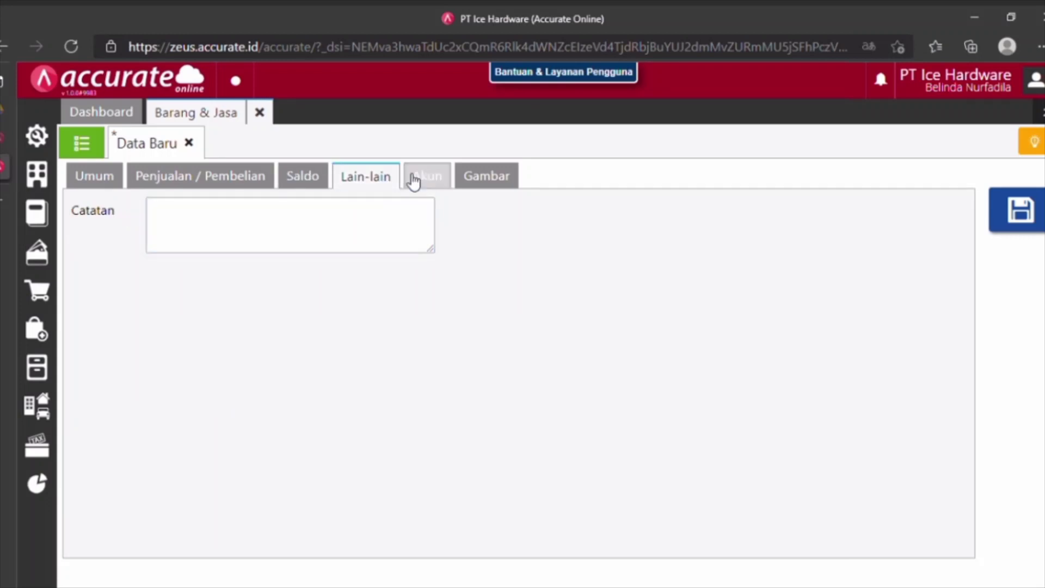
left_click(415, 179)
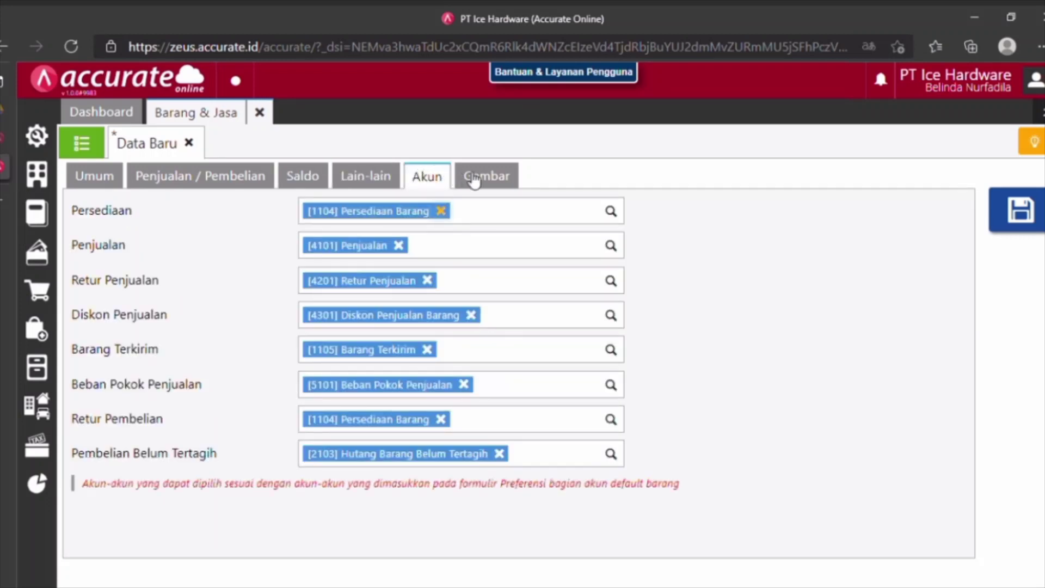
left_click(1029, 218)
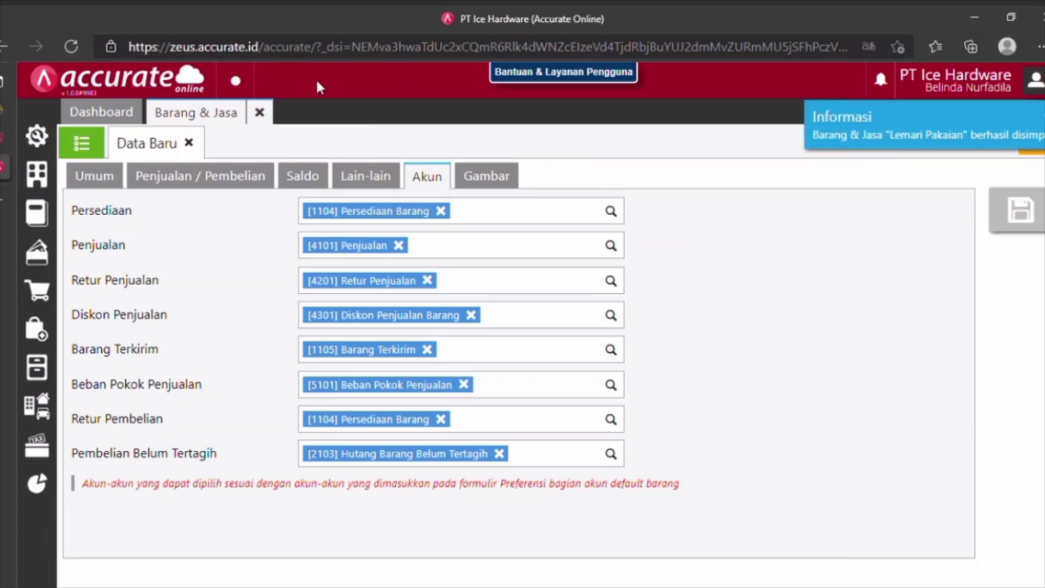
left_click(274, 123)
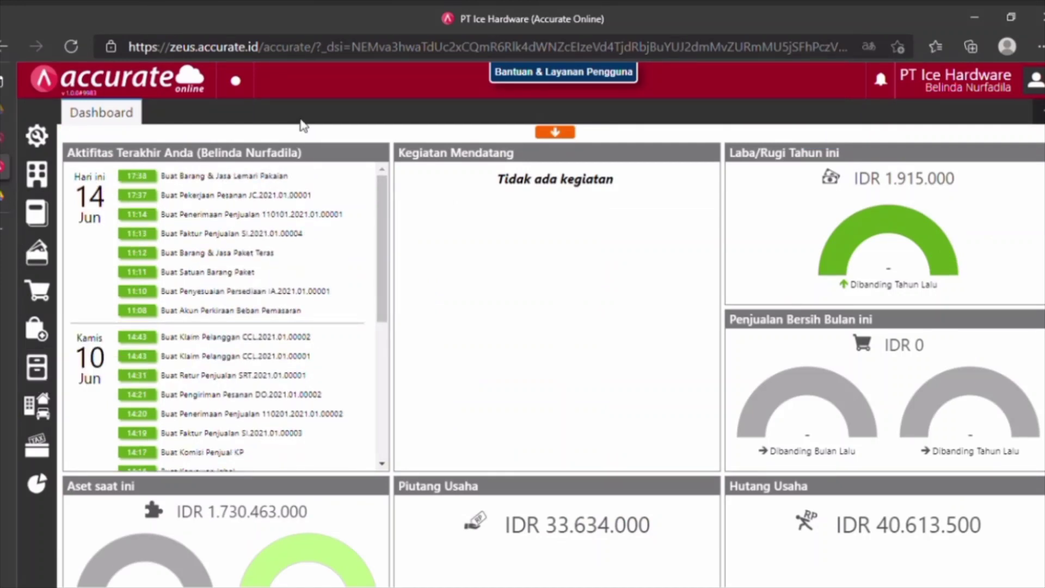
Open a new Penyelesaian Pesanan form from Persediaan and date it 22/01/2021.
left_click(62, 369)
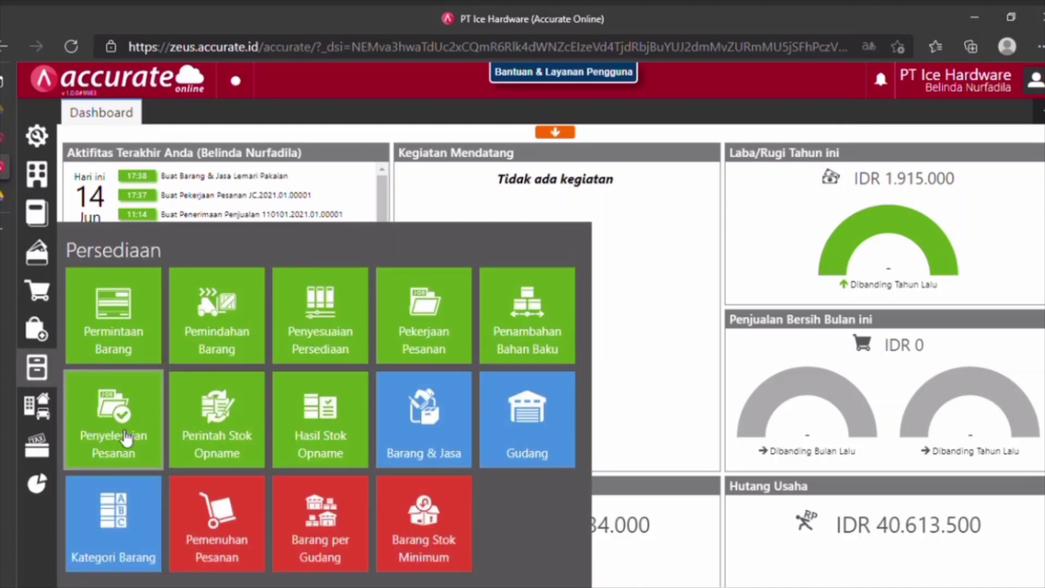
left_click(135, 427)
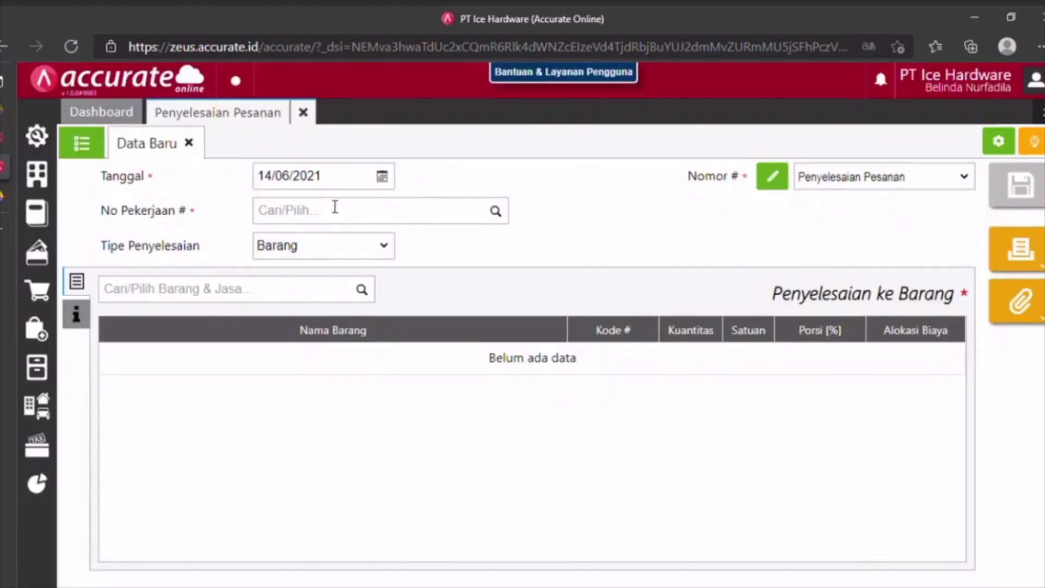
left_click(338, 184)
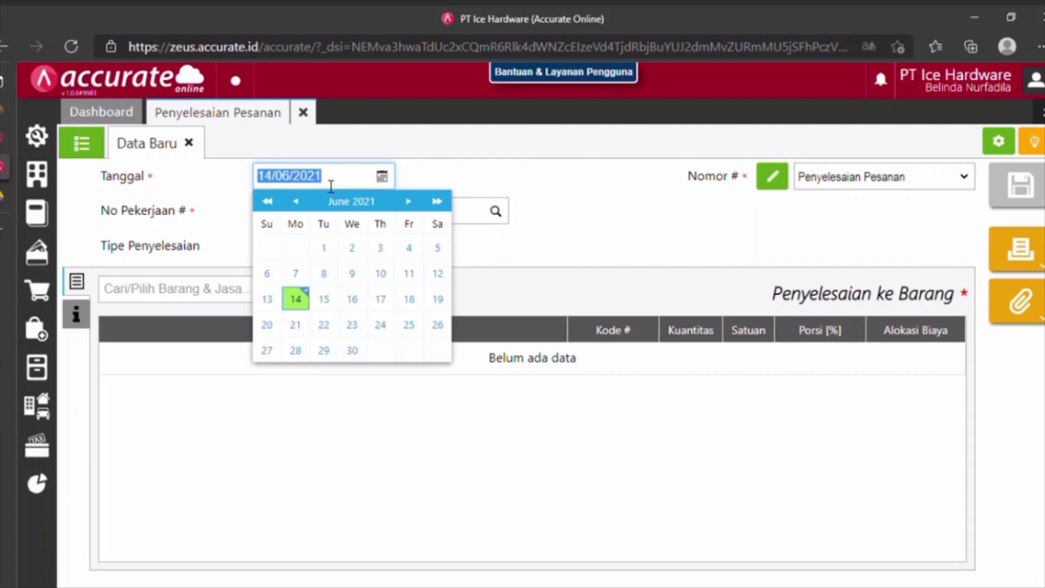
type("2")
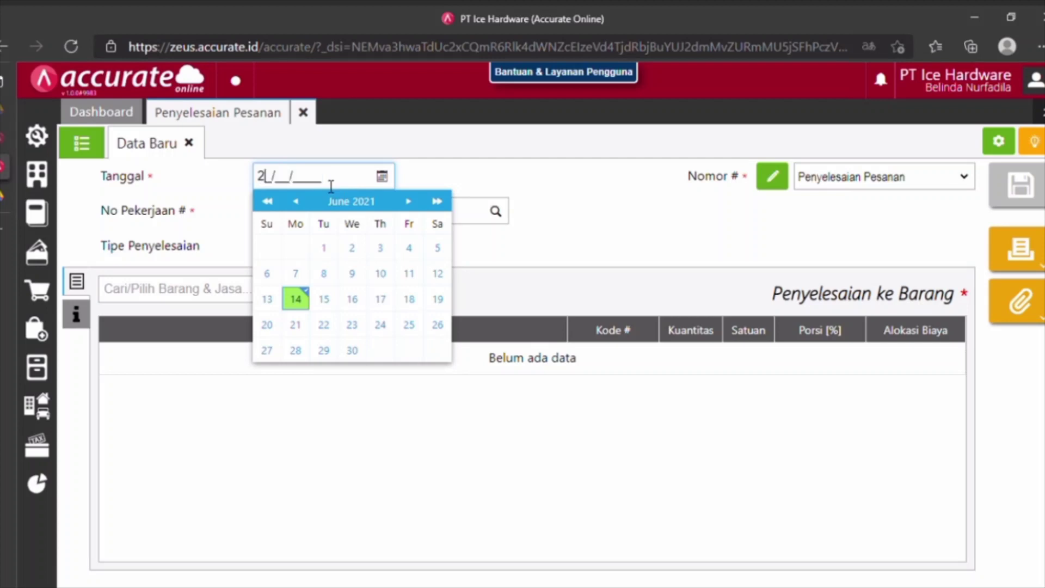
type("2/01/2021")
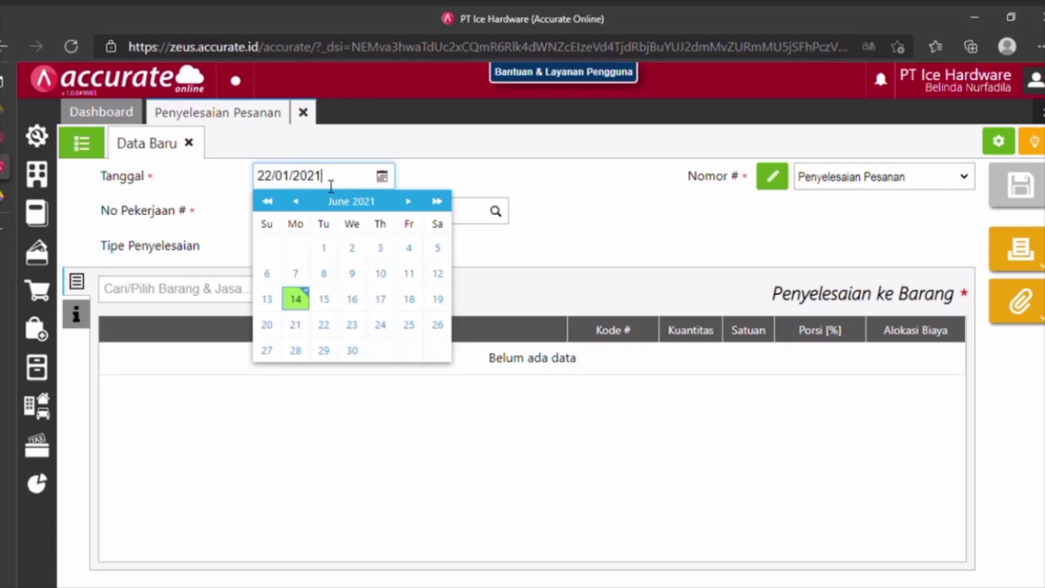
left_click(448, 180)
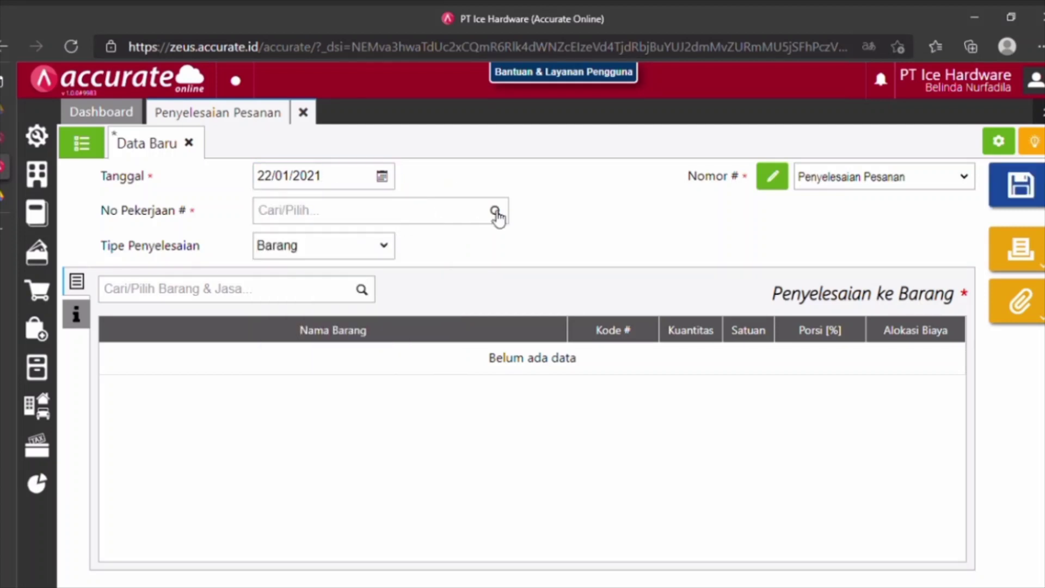
left_click(494, 211)
Select job JC.2021.01.00001 and pick Lemari Pakaian as the finished item.
left_click(342, 248)
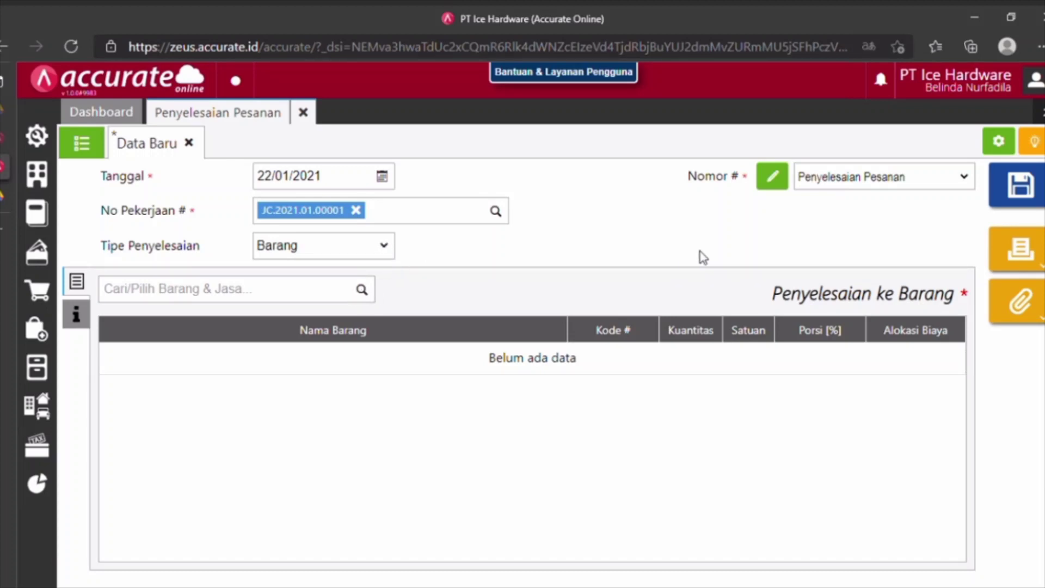
left_click(374, 297)
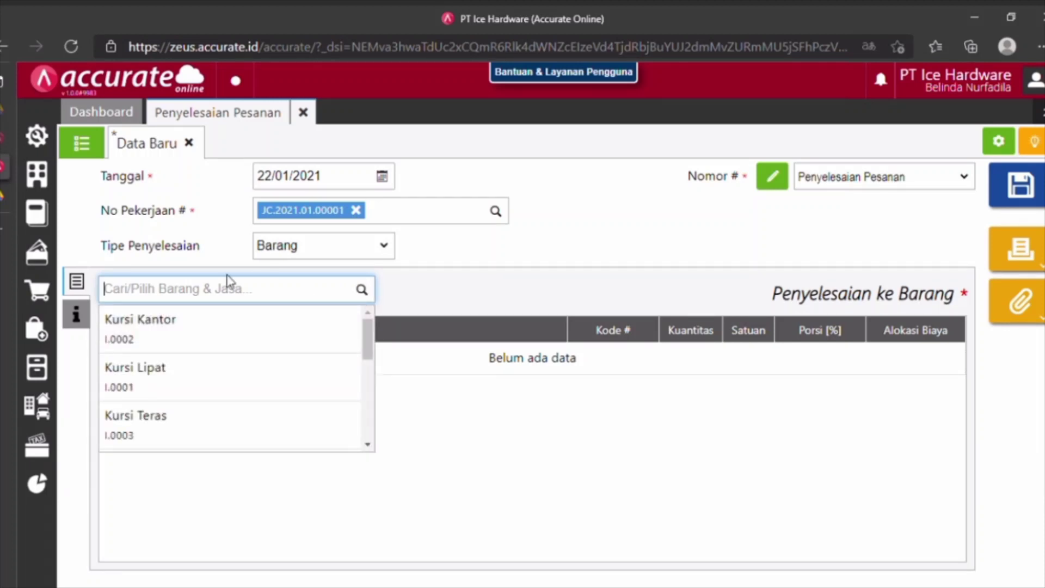
type("ku")
key("BackSpace")
key("BackSpace")
type("lea")
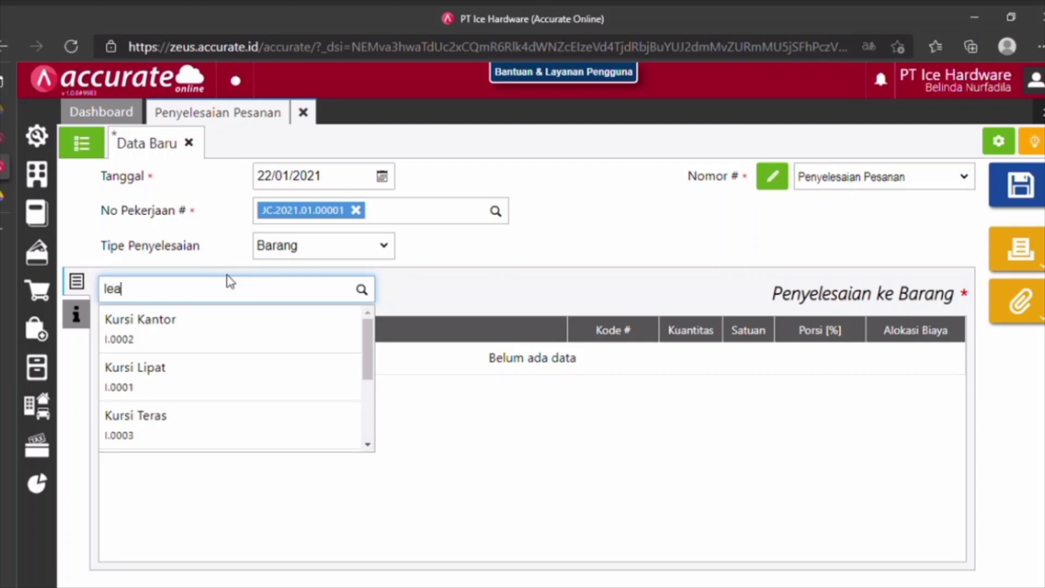
key("BackSpace")
key("BackSpace")
key("BackSpace")
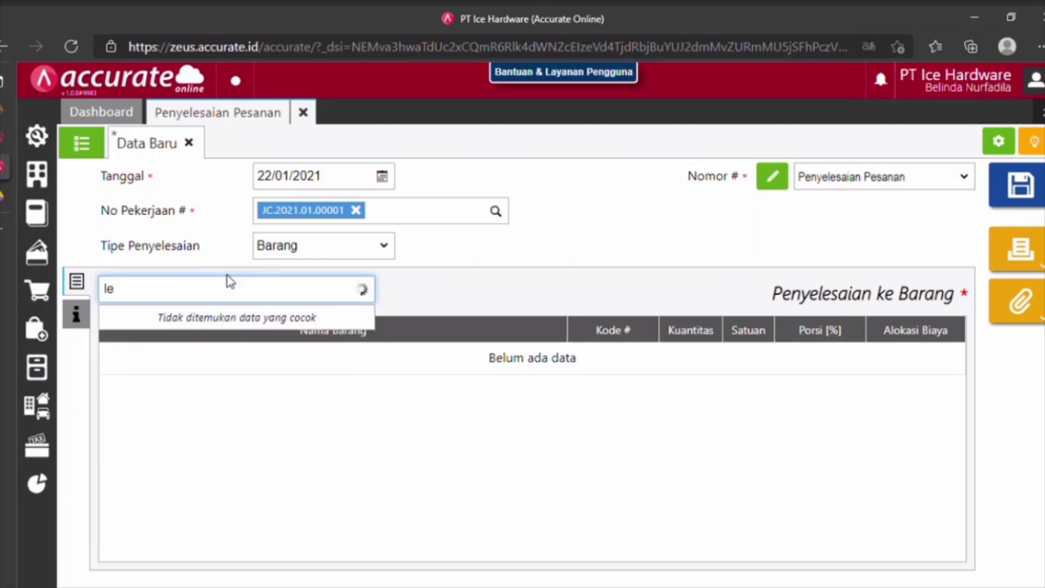
type("mari p")
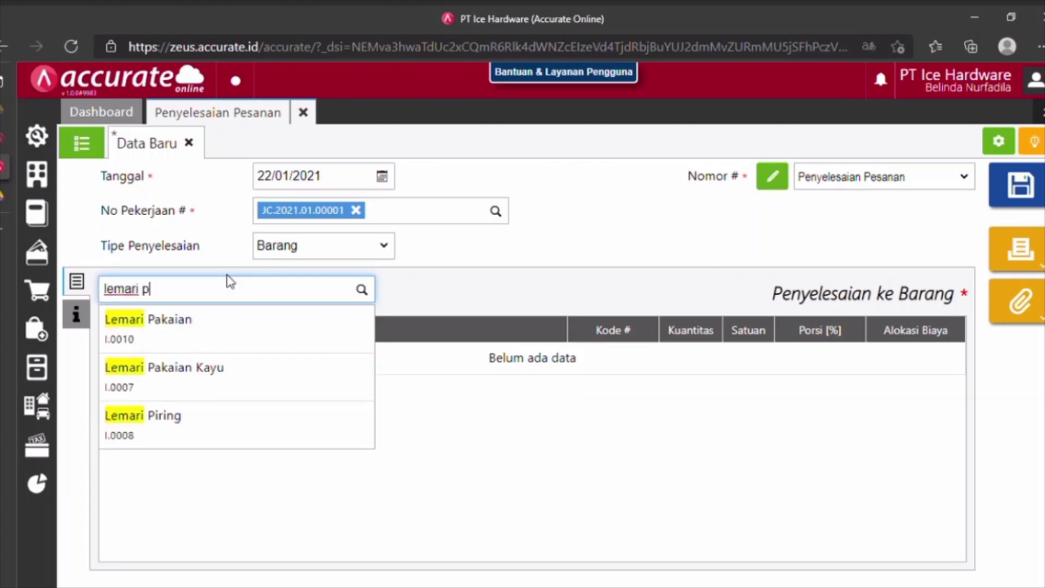
left_click(214, 333)
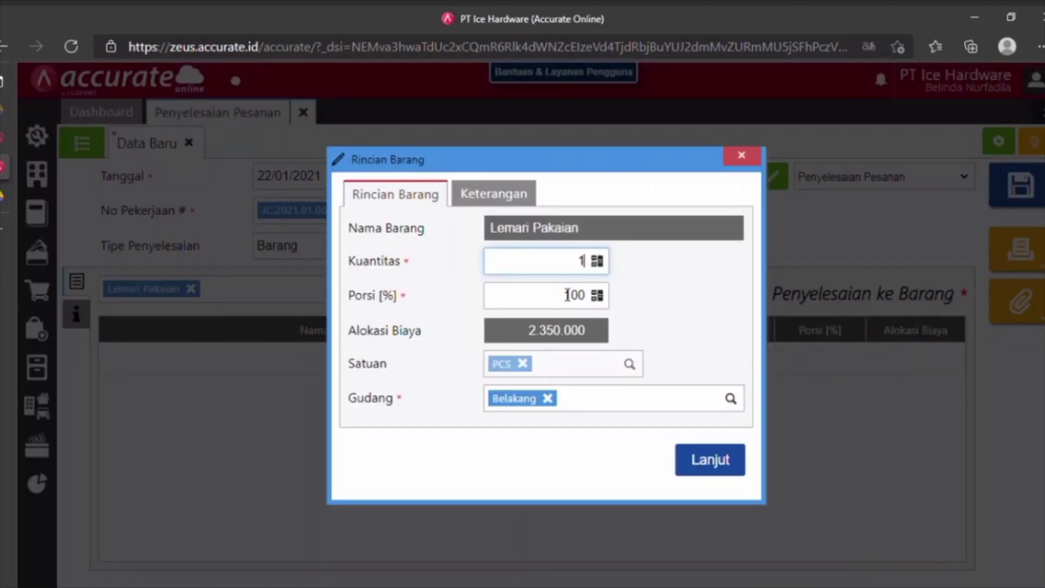
Give Lemari Pakaian quantity 10 in the Depan warehouse and save the completion.
type("0")
left_click(548, 400)
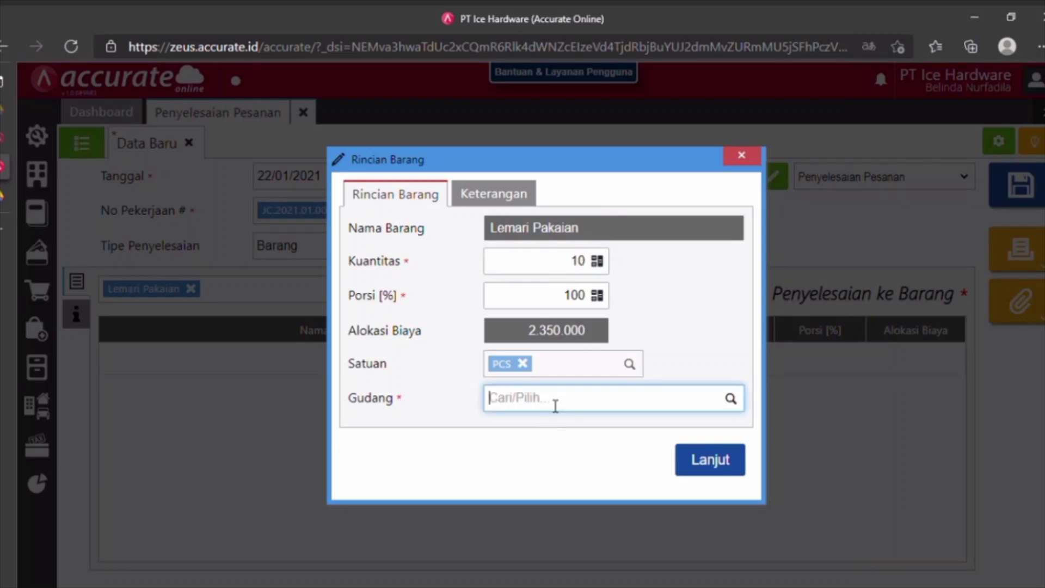
type("depan")
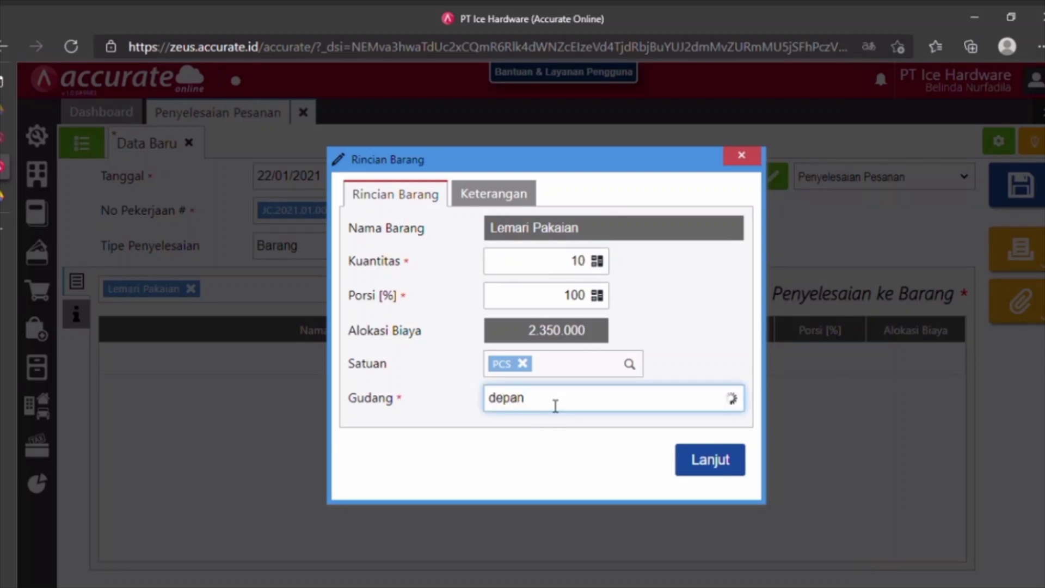
left_click(519, 438)
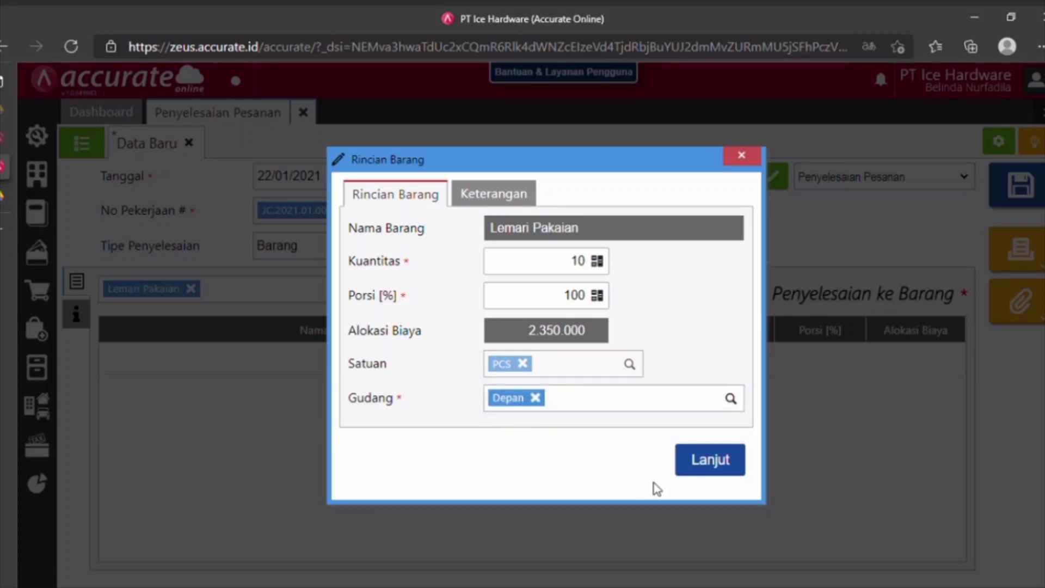
left_click(708, 473)
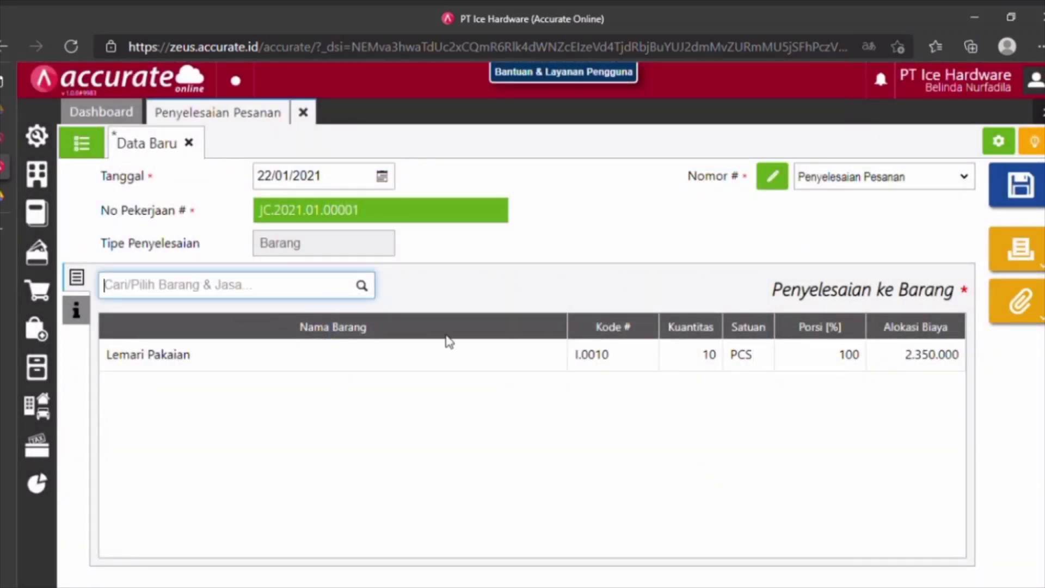
left_click(1004, 199)
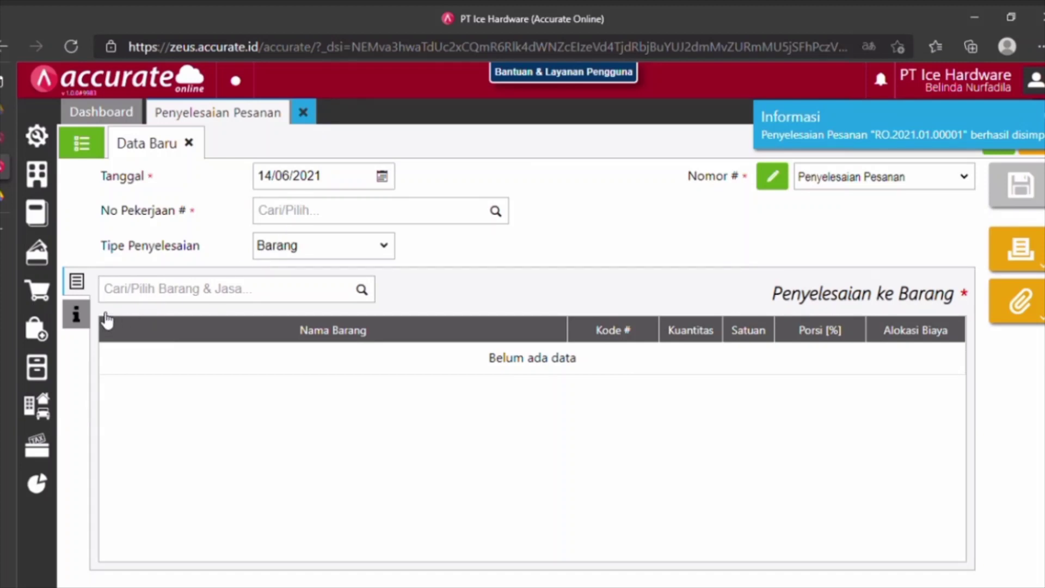
left_click(37, 291)
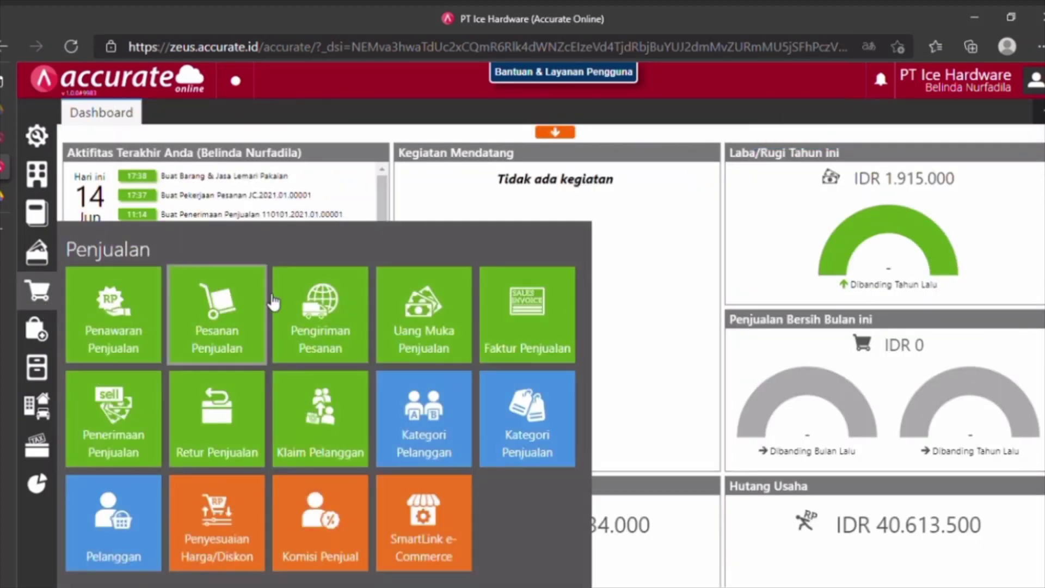
Open a new Faktur Penjualan with customer CV Petro Biru, dated 22/01/2021.
left_click(497, 337)
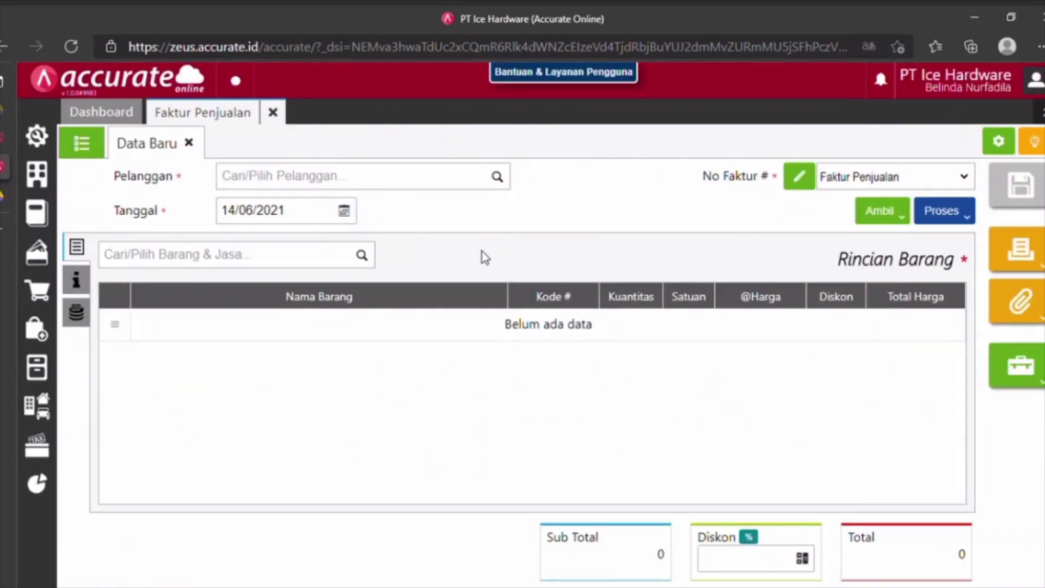
left_click(320, 188)
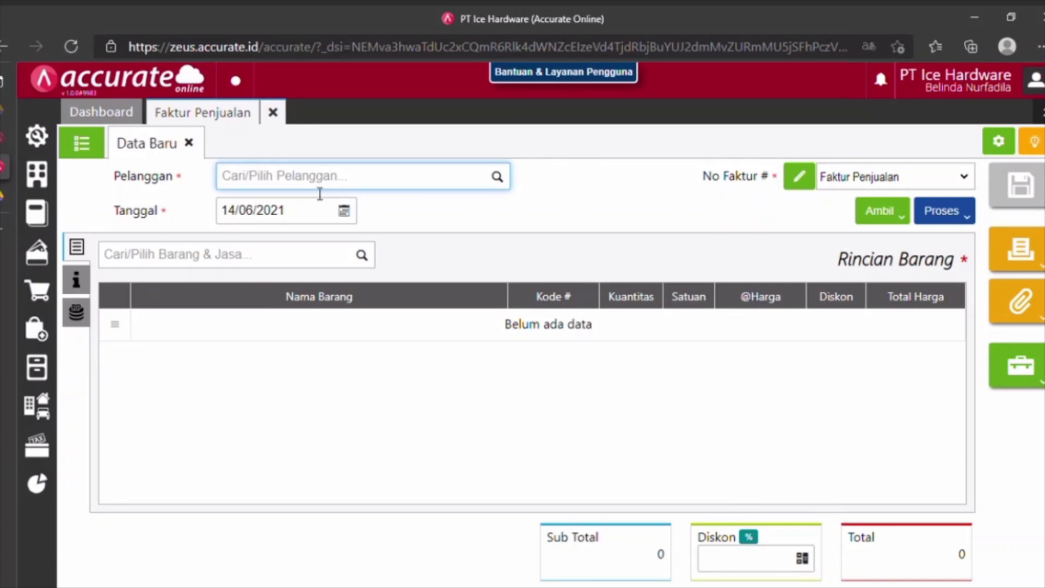
type("cv pe")
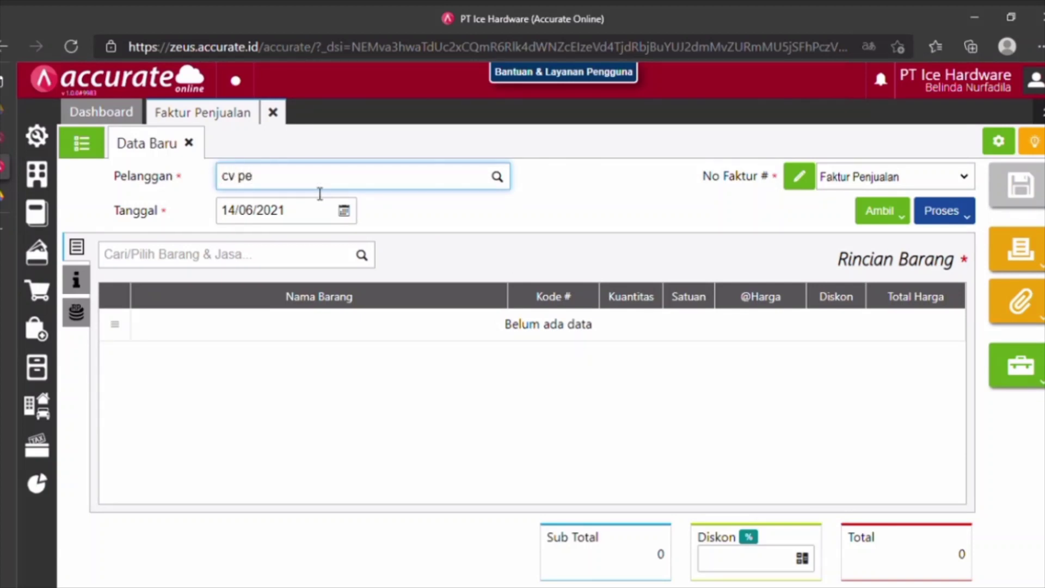
left_click(332, 216)
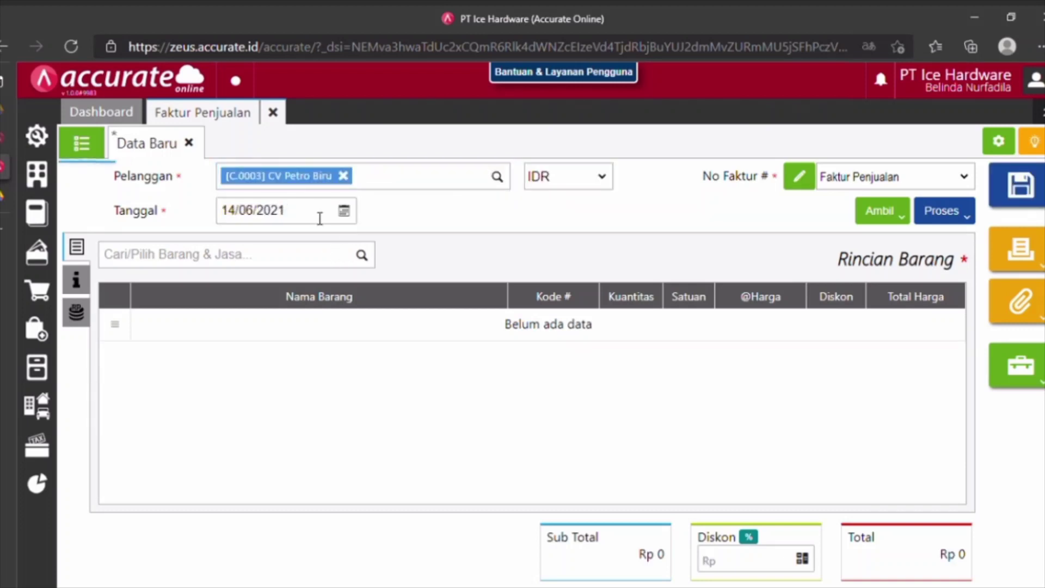
left_click(320, 221)
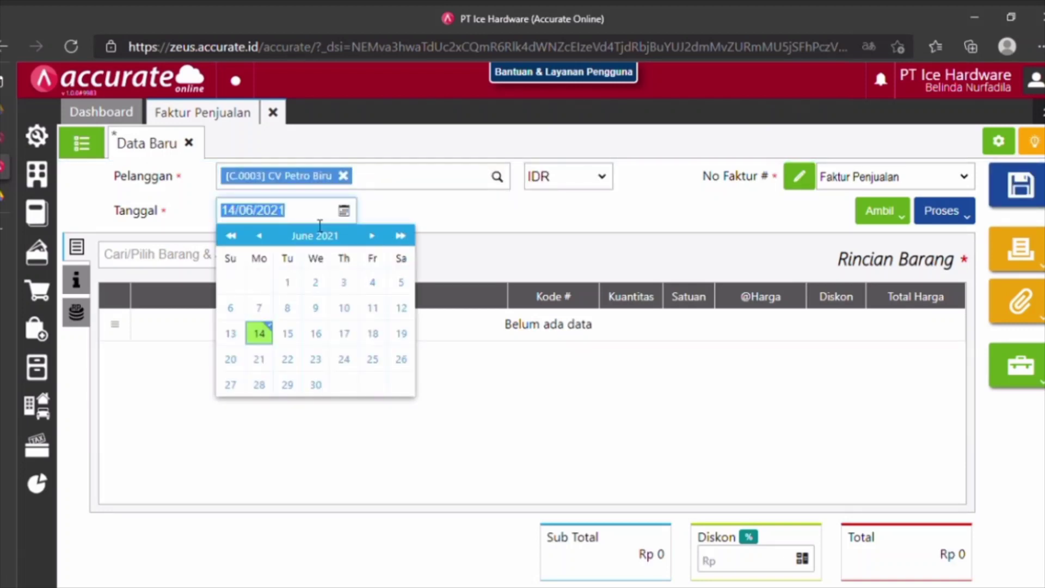
type("22/01/202")
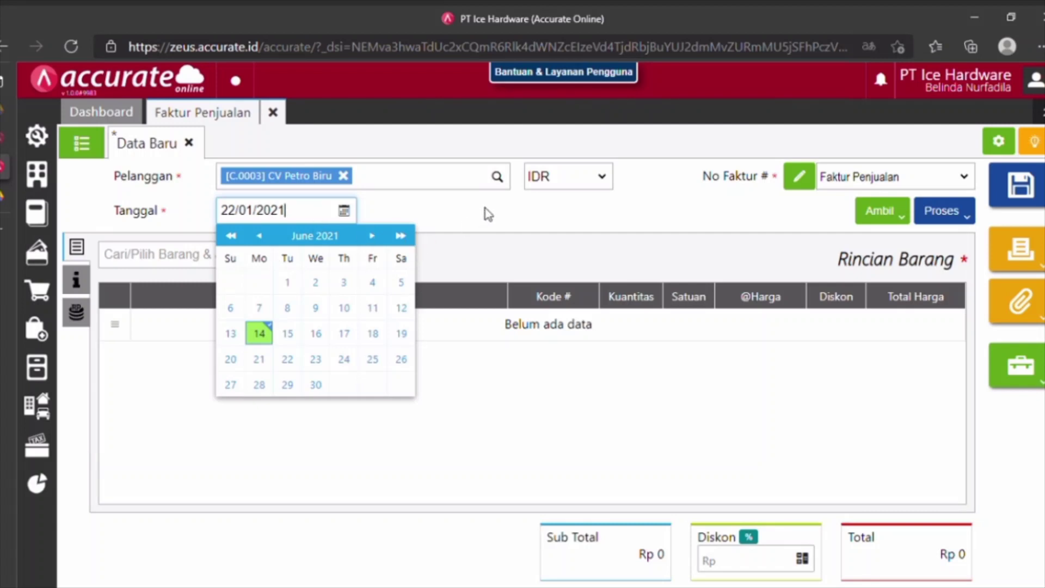
left_click(532, 219)
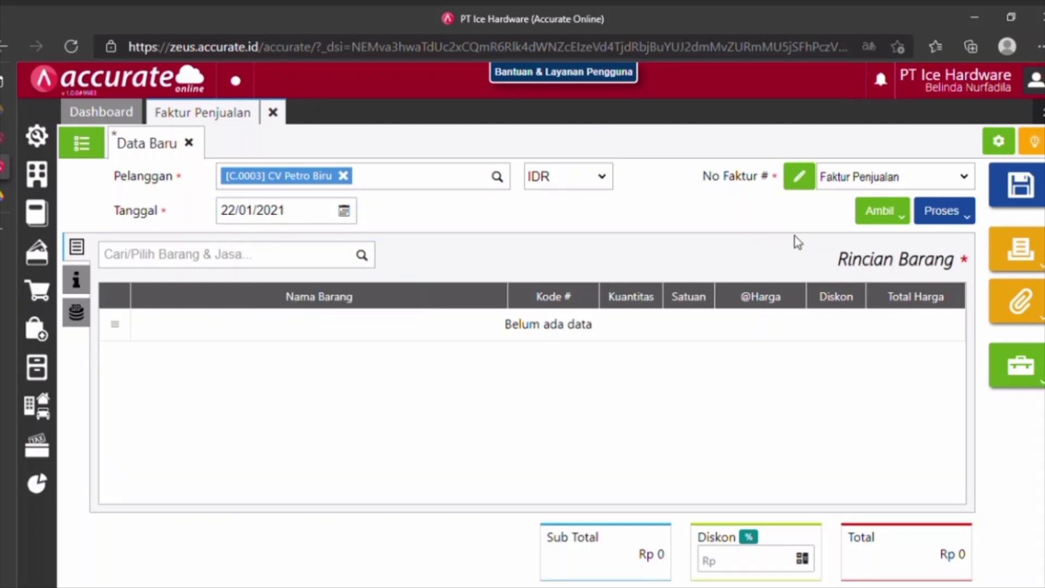
left_click(217, 257)
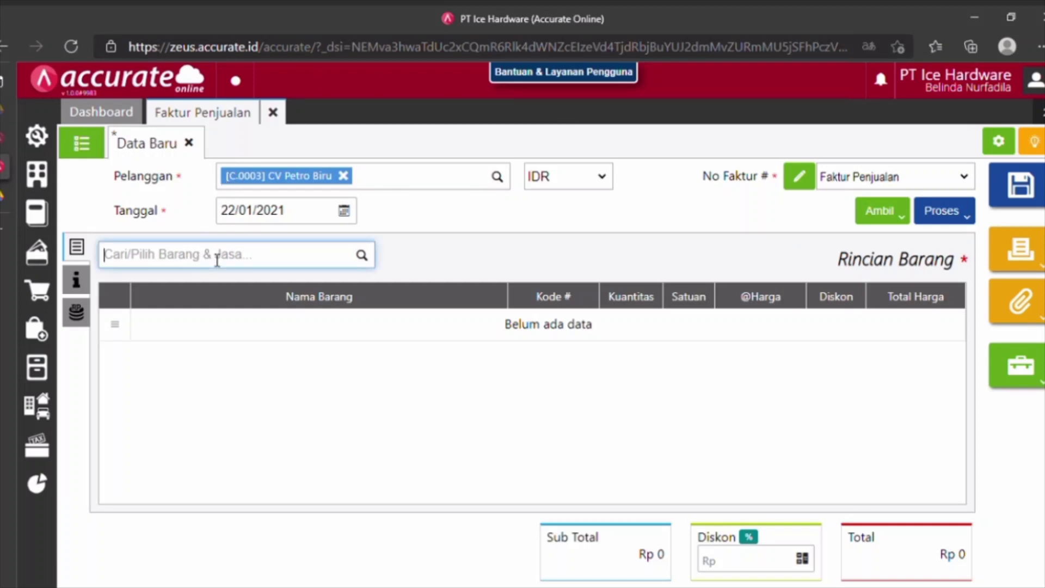
Add 10 PCS of Lemari Pakaian at 2.000.000 each to the invoice.
type("lemari")
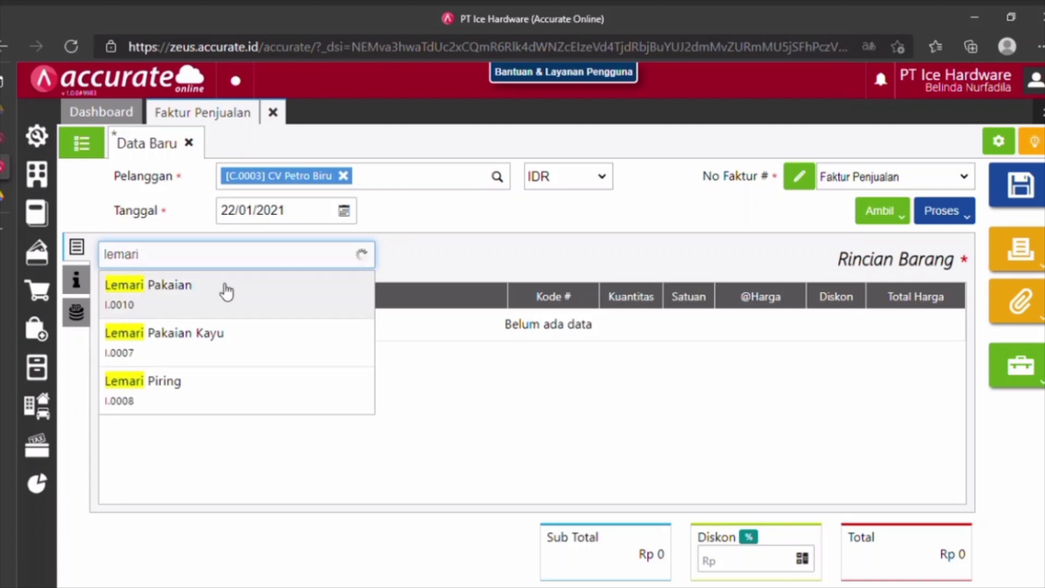
left_click(222, 288)
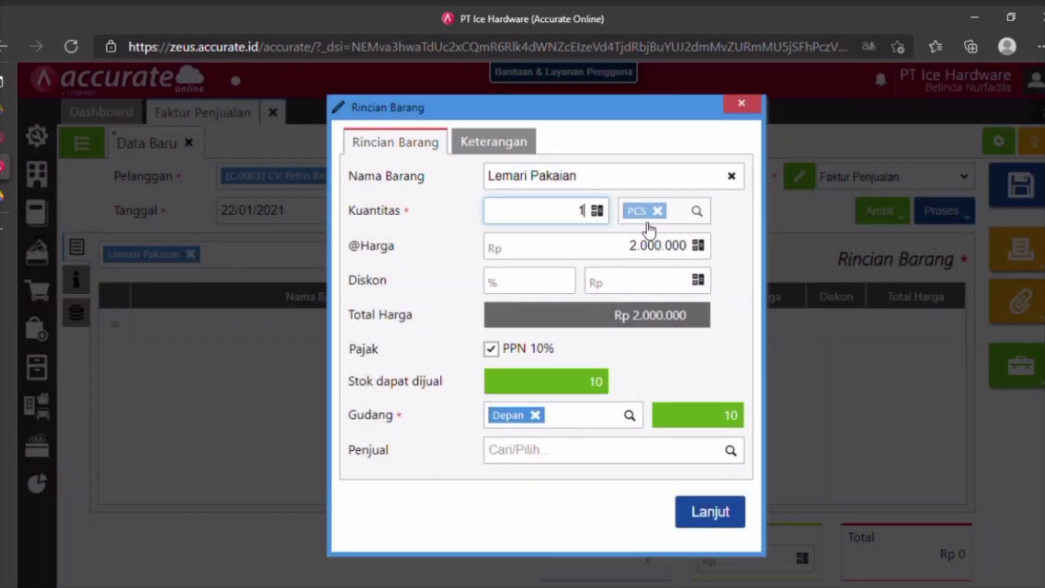
type("0")
left_click(720, 516)
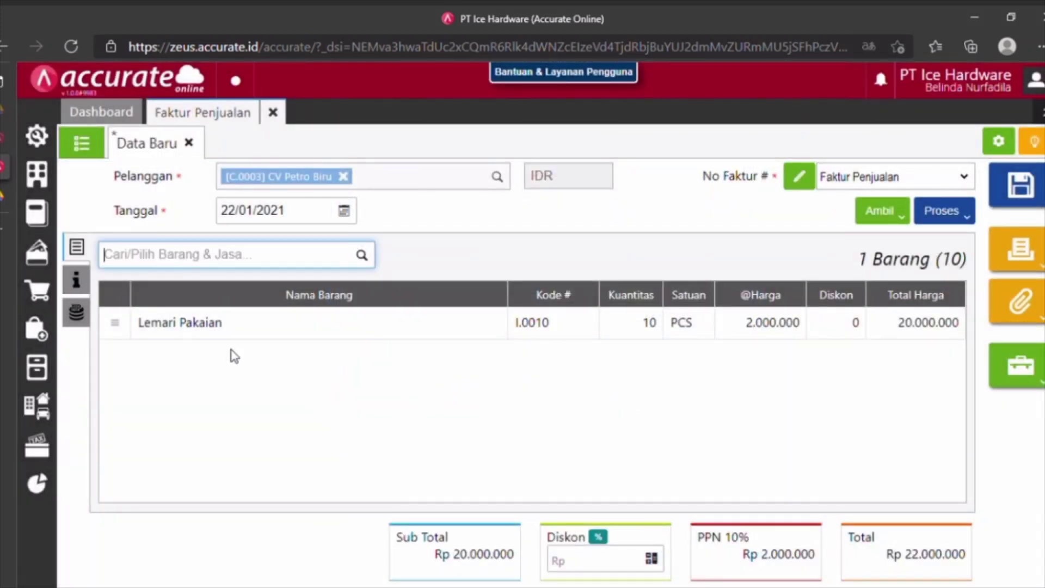
left_click(90, 284)
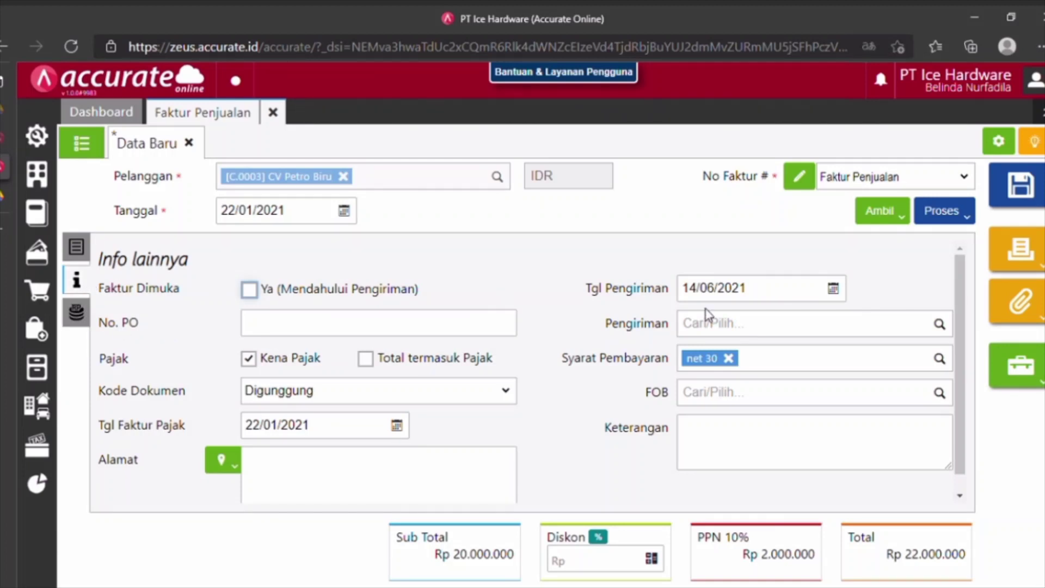
Set the invoice's Tgl Pengiriman to 22/01/2021 and Pengiriman to Mobil Box.
left_click(782, 296)
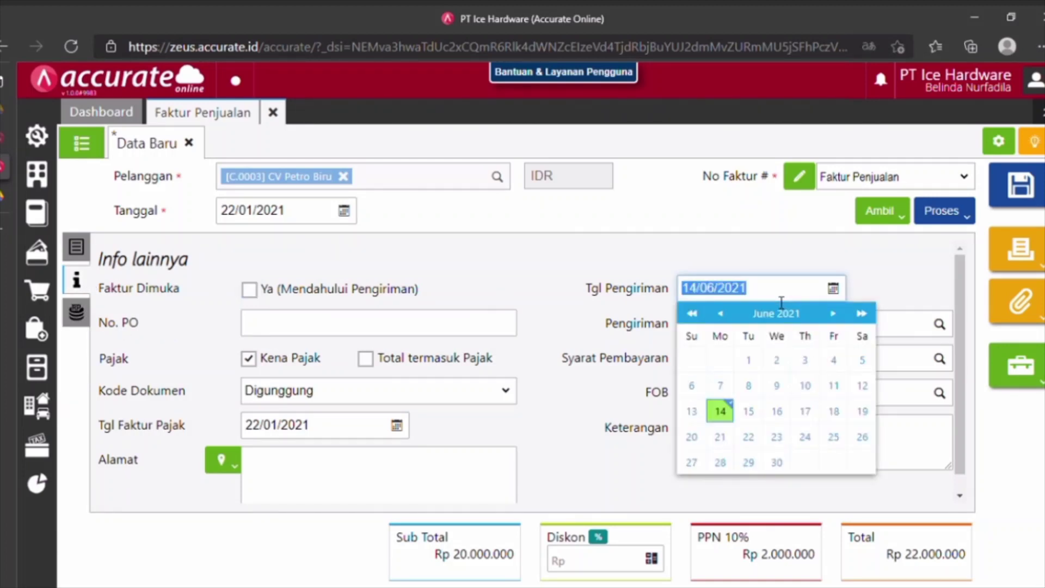
type("22/")
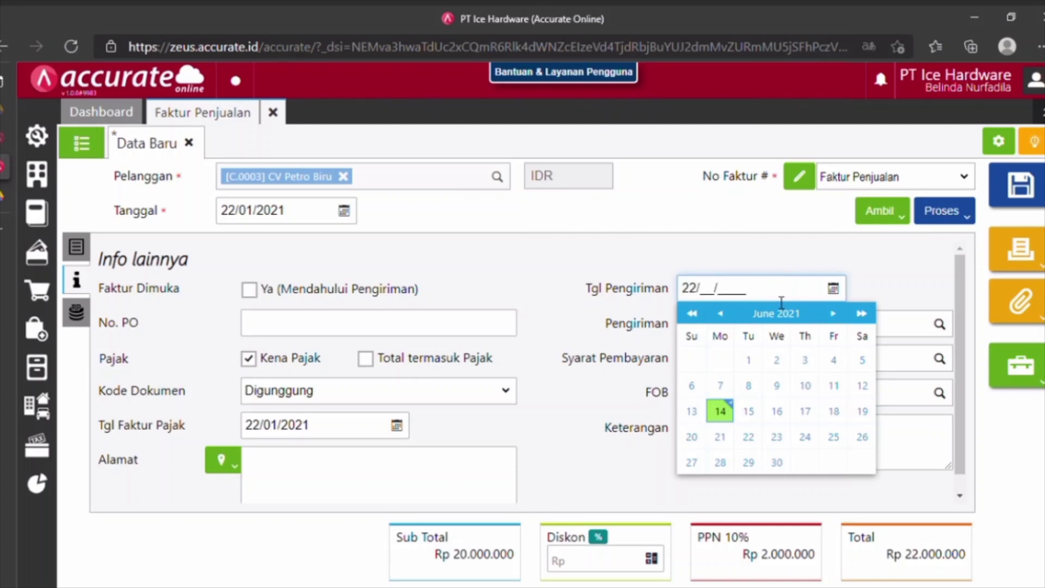
type("01/2021")
left_click(761, 266)
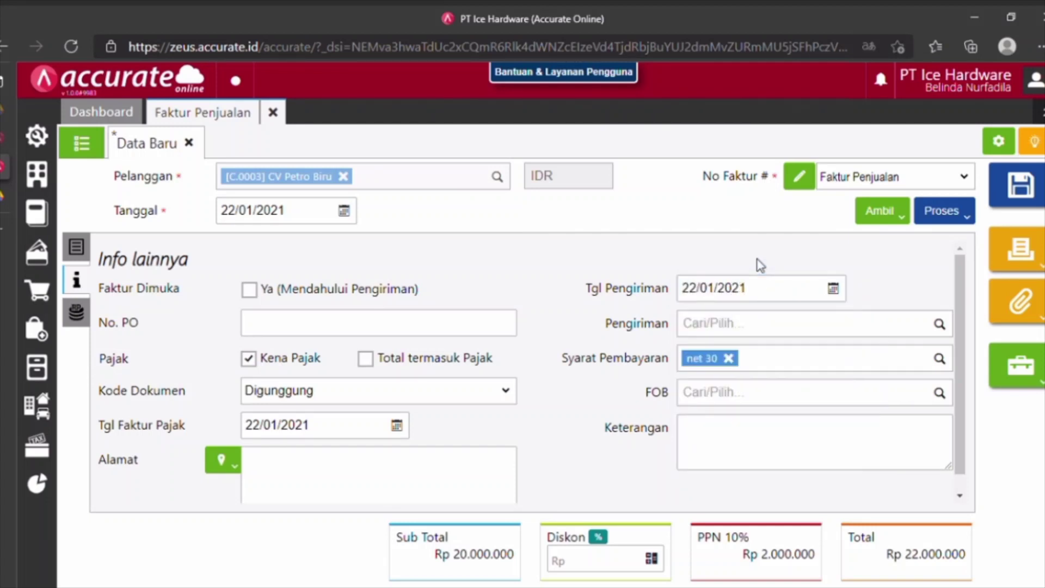
left_click(793, 331)
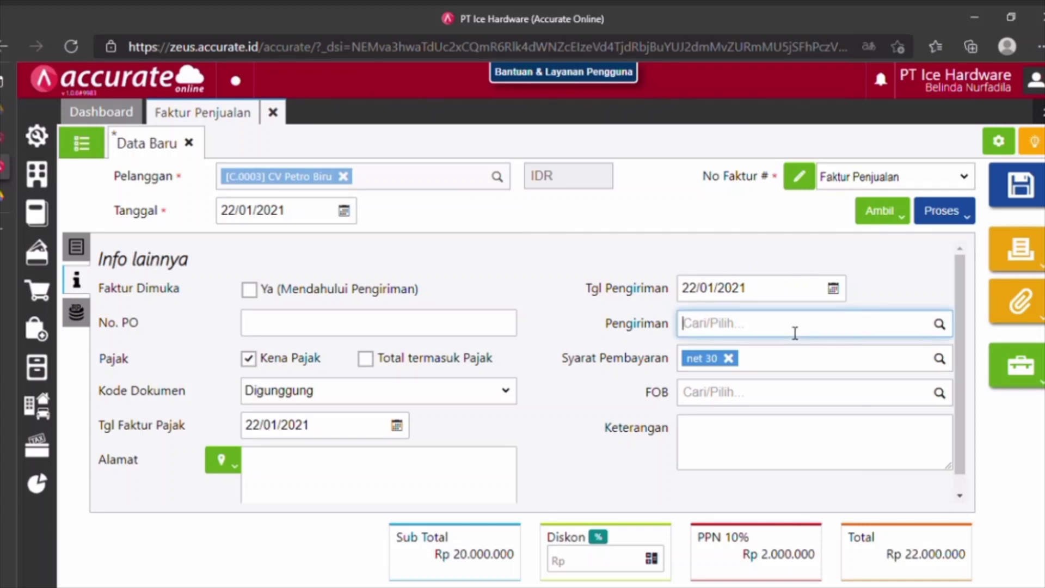
type("md")
type("bil")
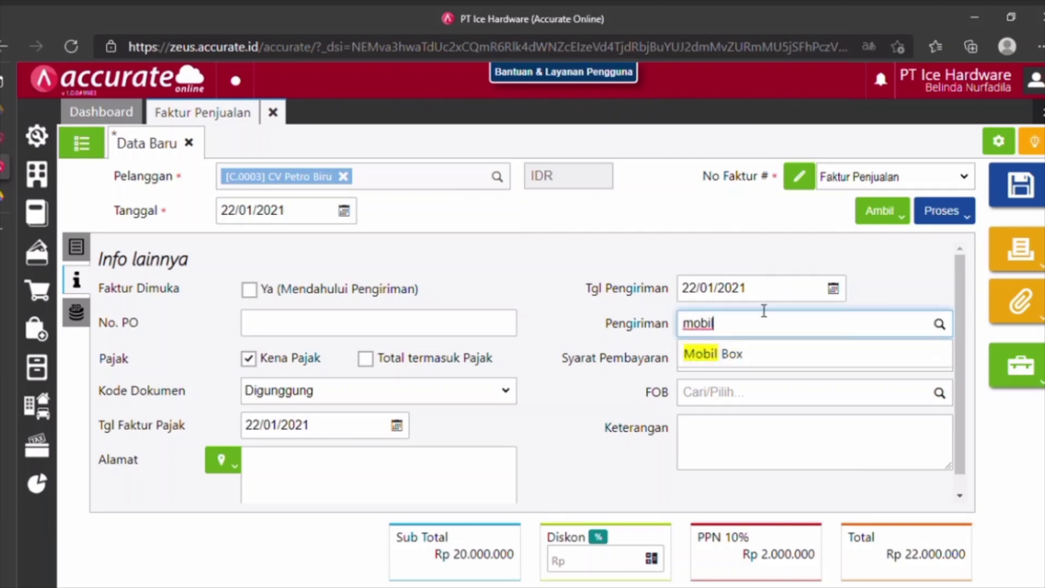
left_click(700, 354)
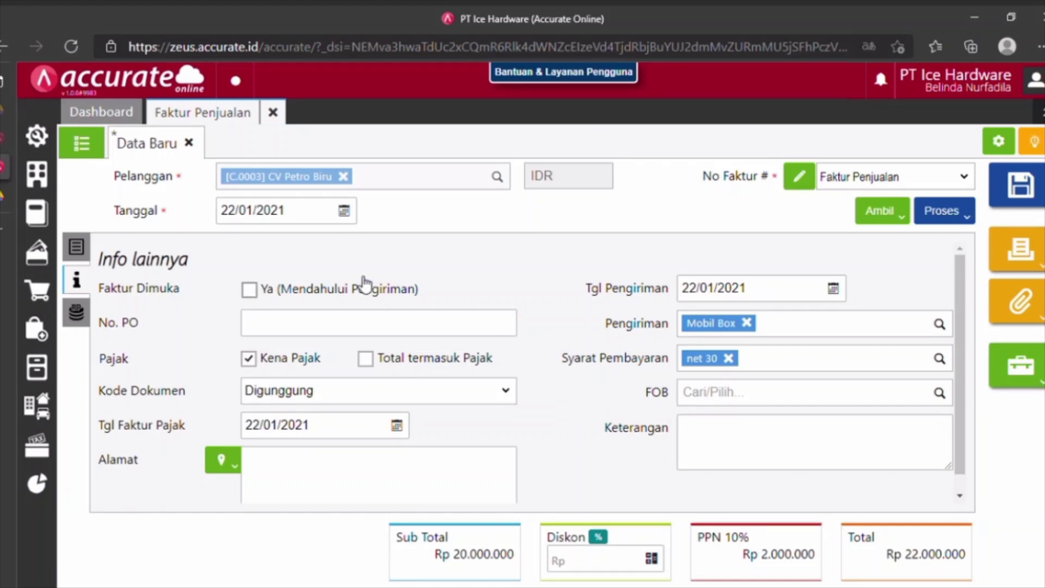
left_click(82, 315)
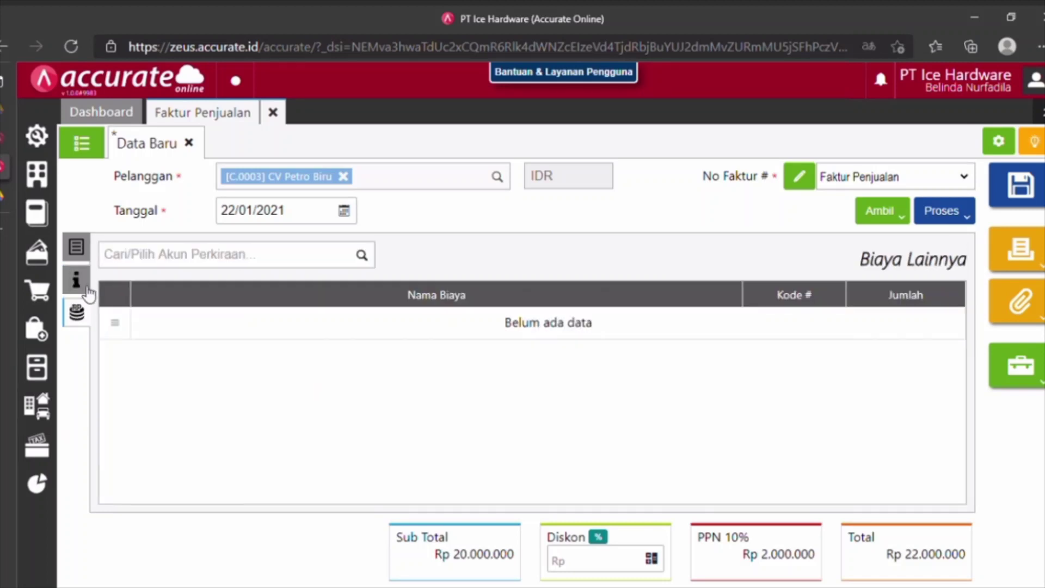
left_click(77, 248)
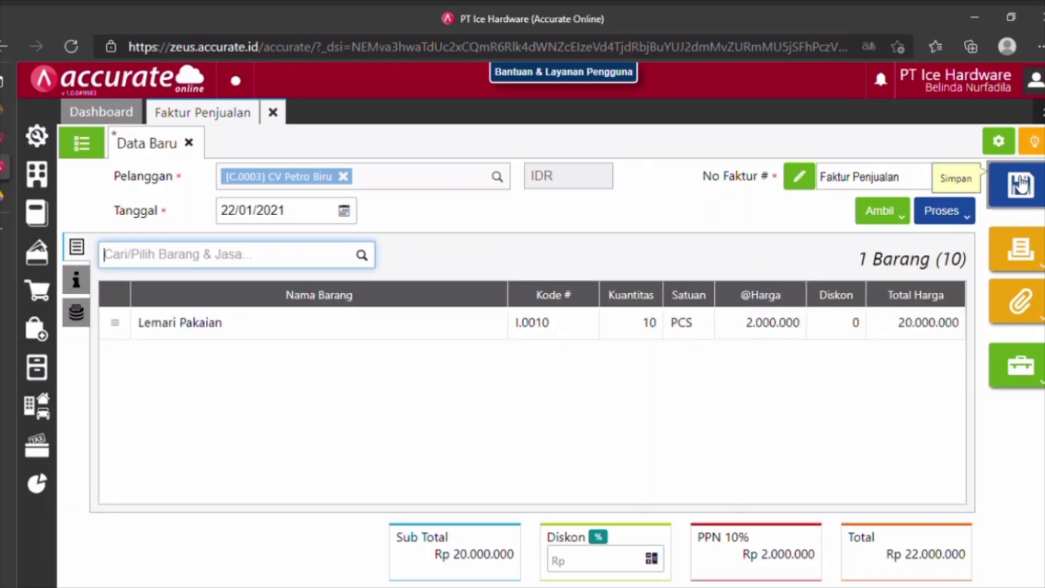
Save sales invoice SI.2021.01.00005 and close its tab.
left_click(997, 186)
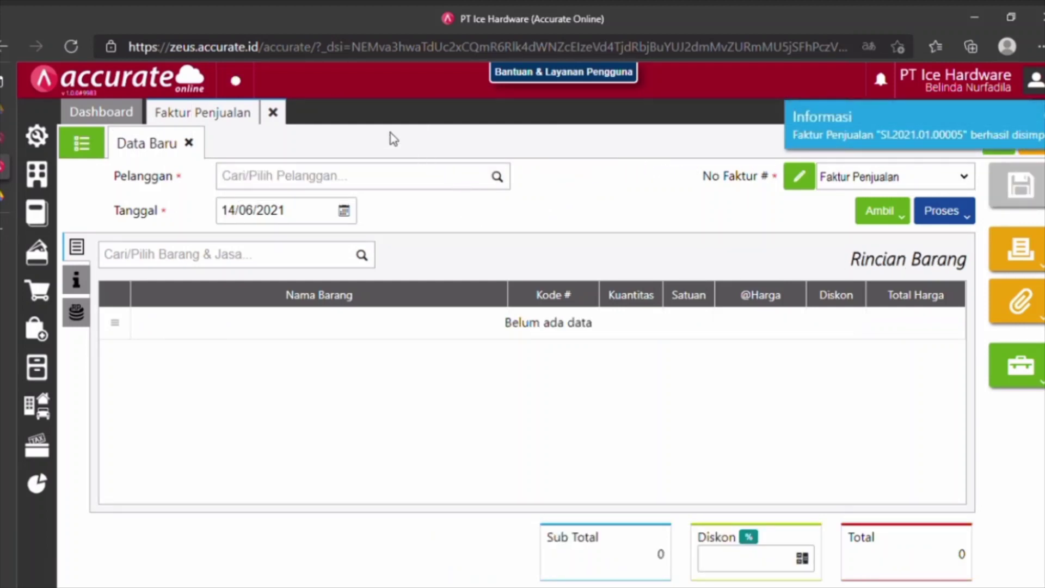
left_click(274, 112)
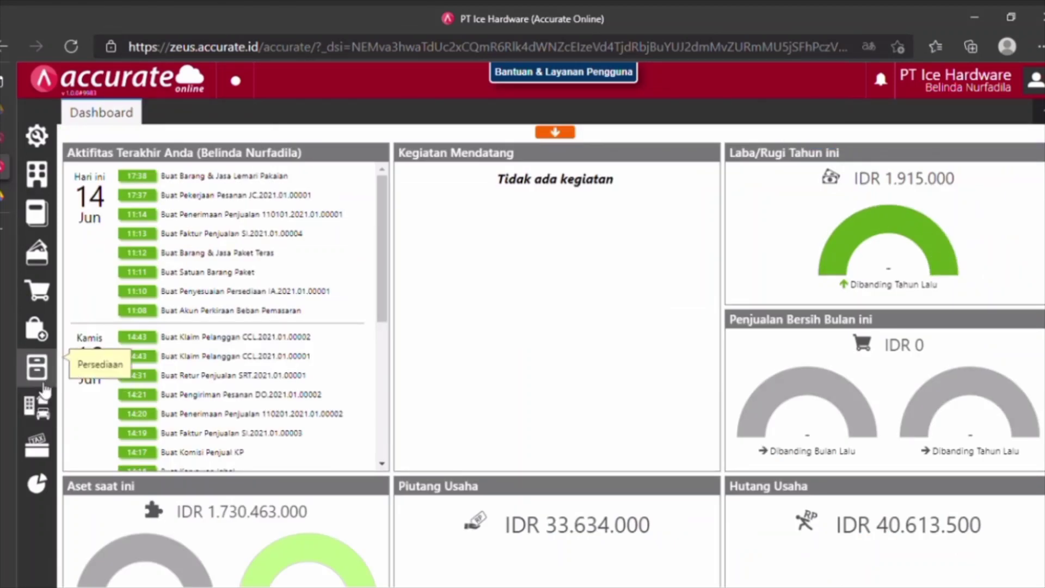
Open a new Pemindahan Barang from Belakang to Depan, dated 24/01/2021.
left_click(39, 368)
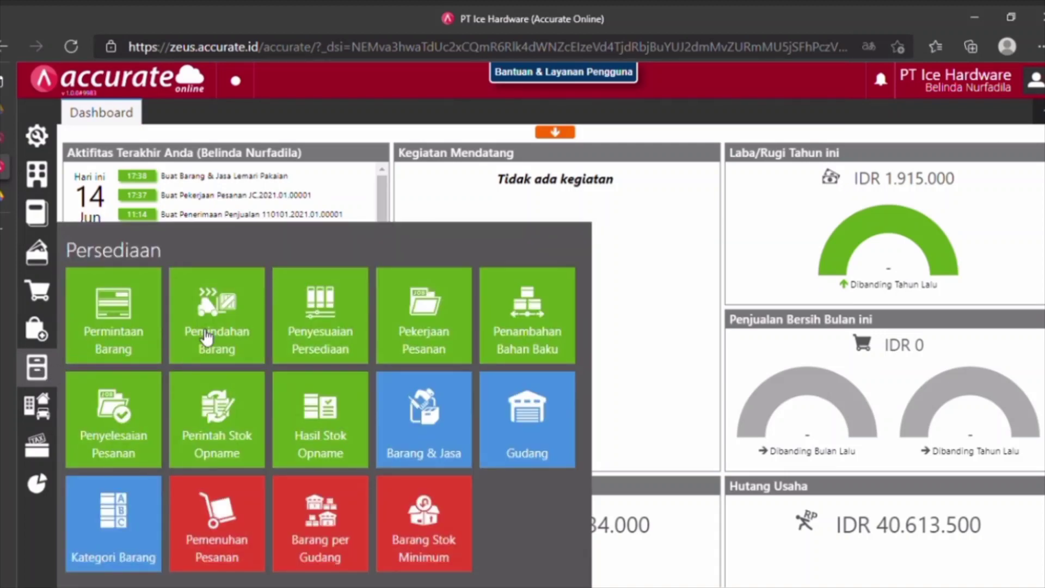
left_click(202, 336)
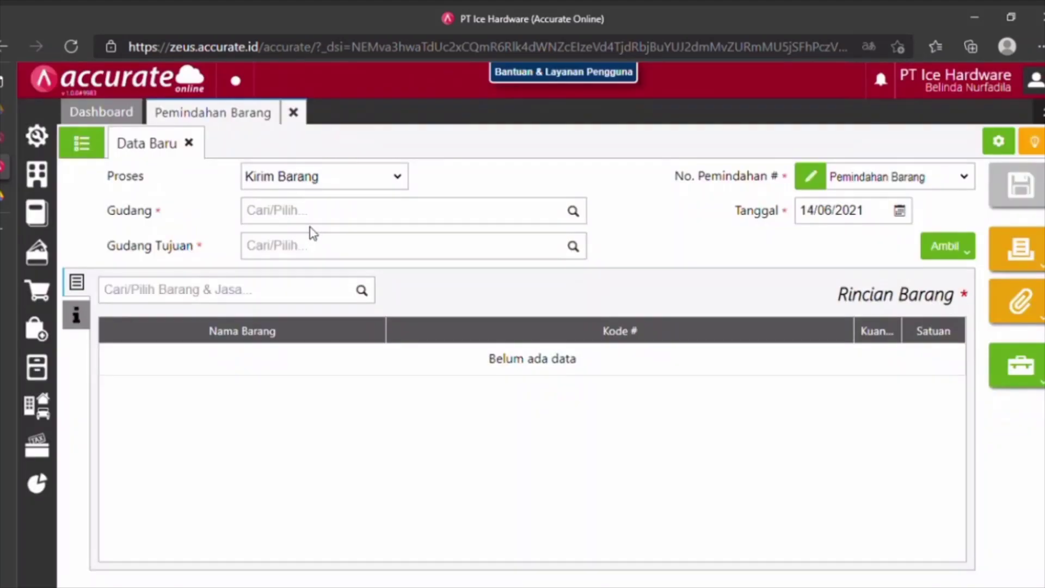
left_click(349, 217)
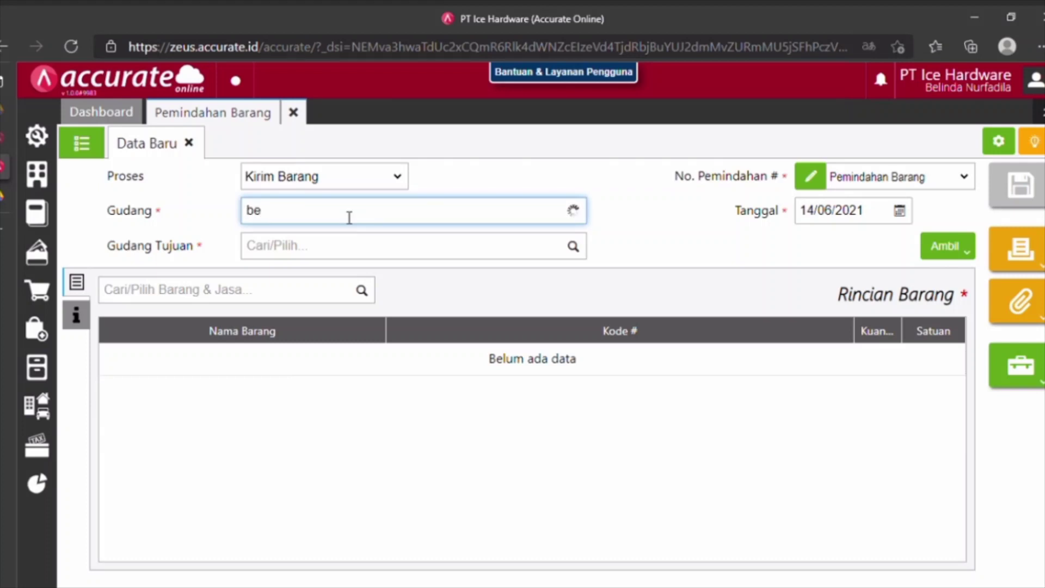
type("l")
left_click(344, 241)
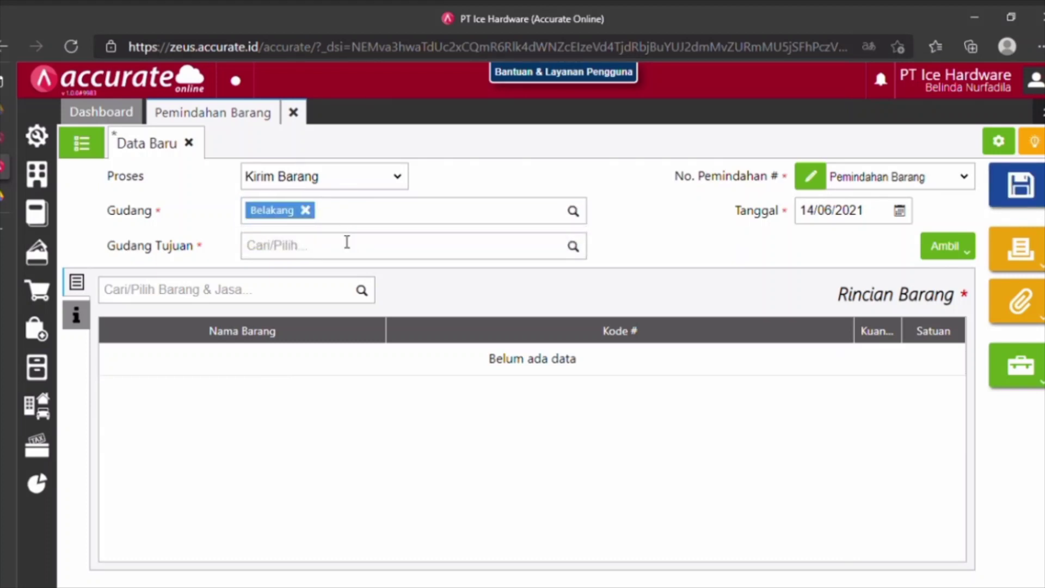
left_click(347, 249)
type("depan")
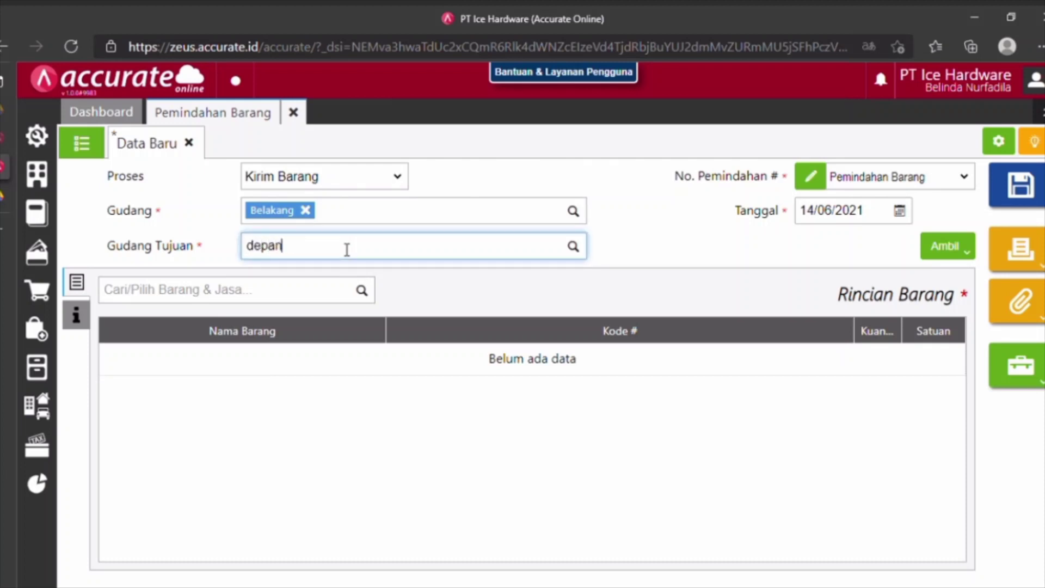
left_click(312, 284)
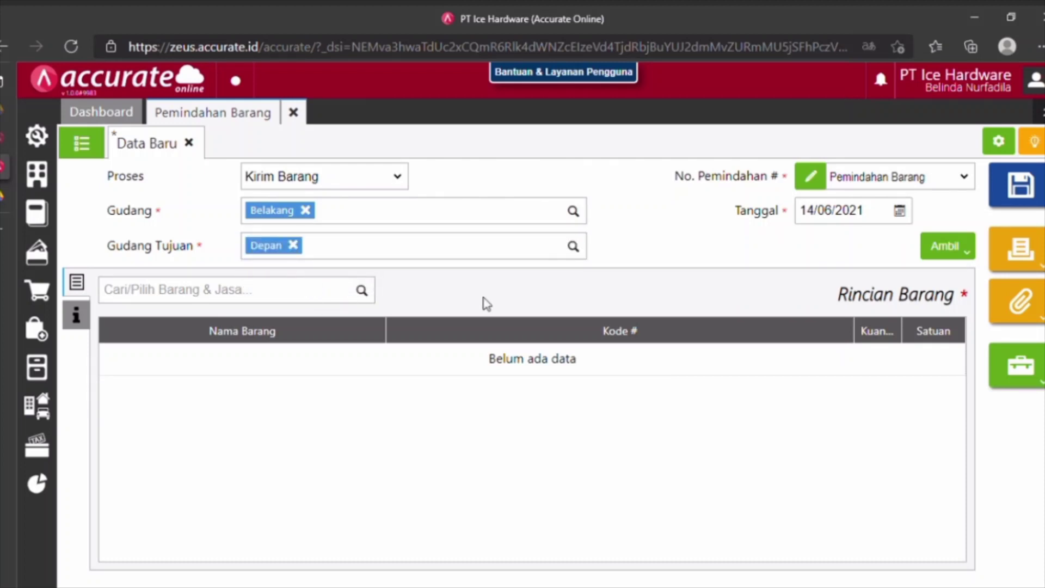
left_click(880, 223)
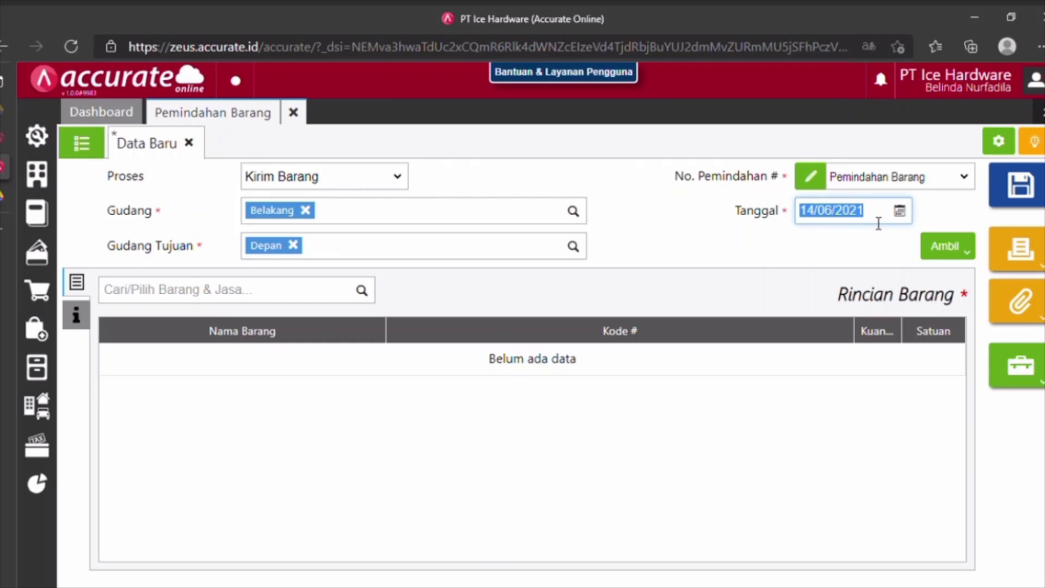
type("24/")
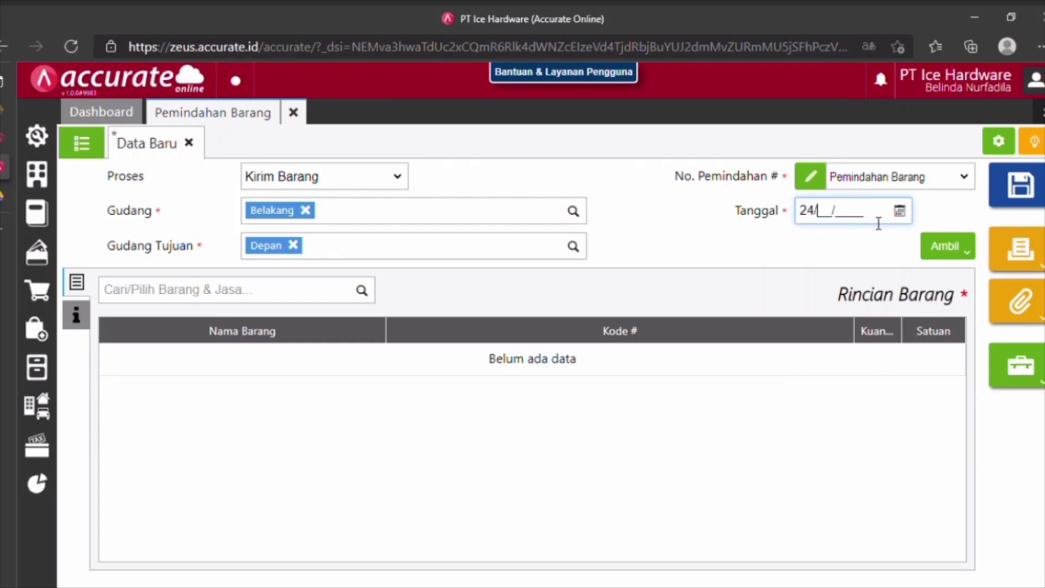
type("01/2021")
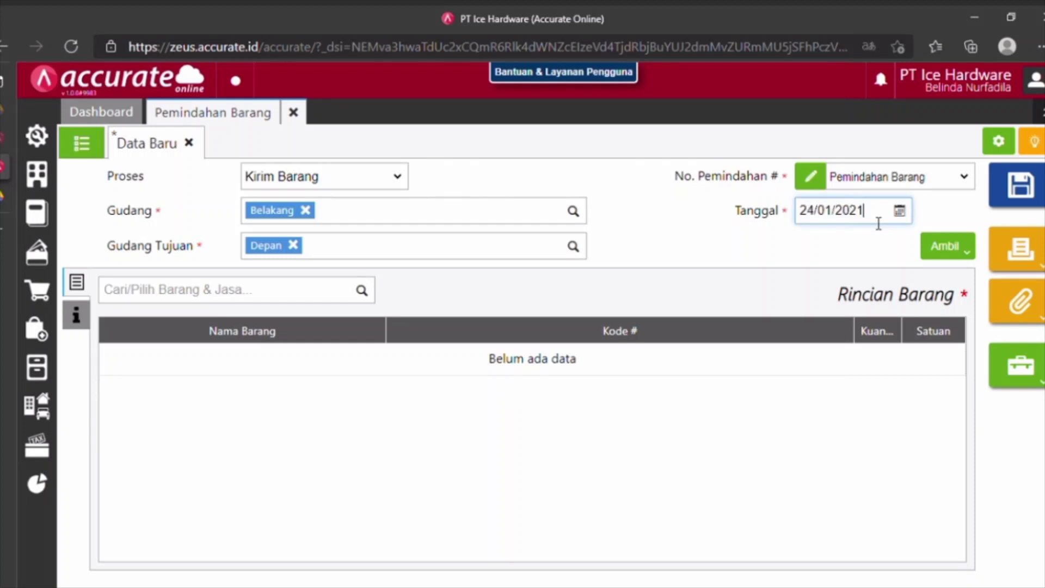
left_click(323, 300)
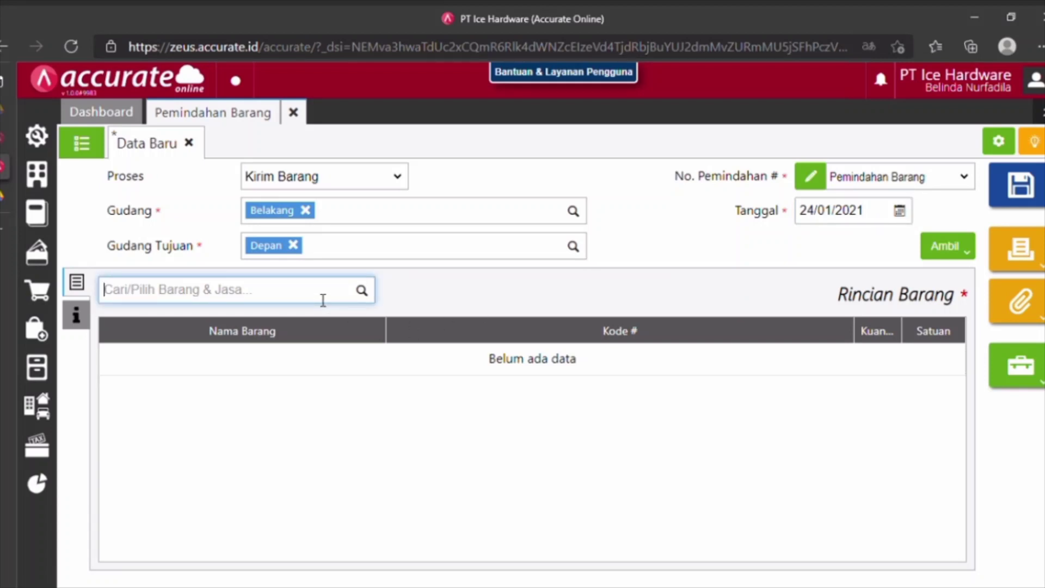
Add 10 PCS each of Kursi Lipat, Meja Belajar and Lemari Pakaian Kayu.
type("kursi")
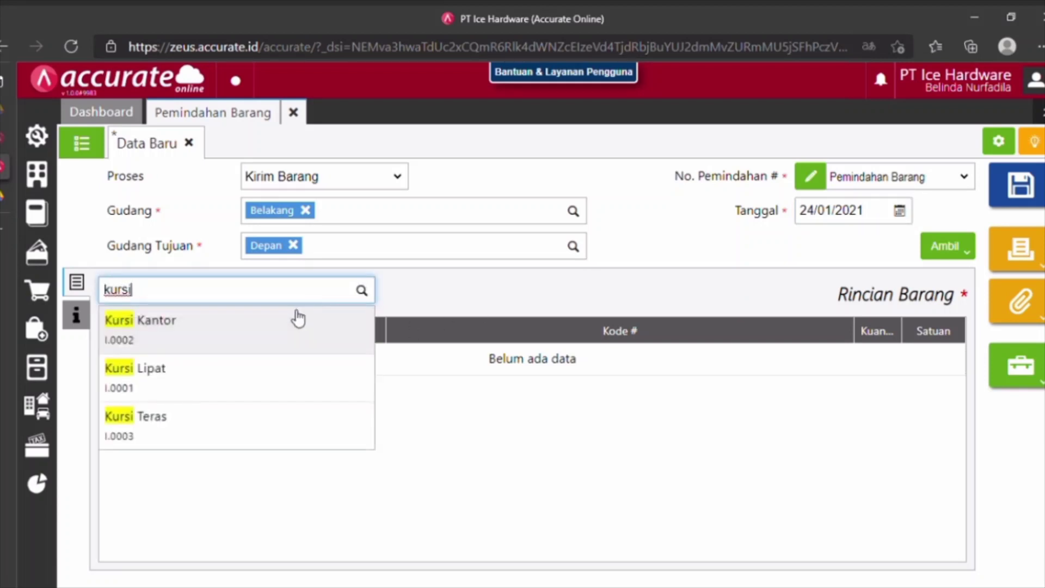
left_click(371, 377)
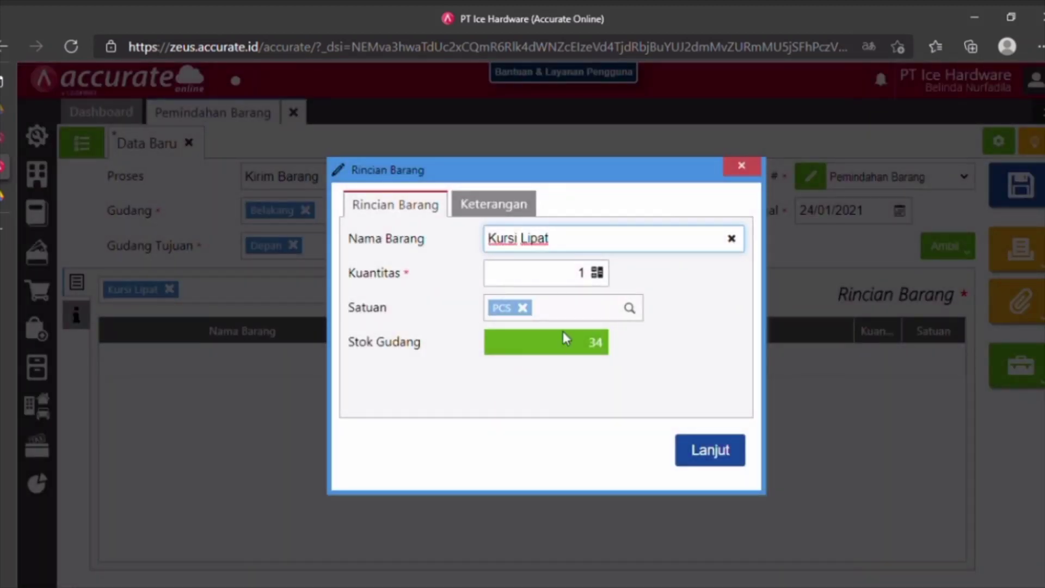
left_click(587, 278)
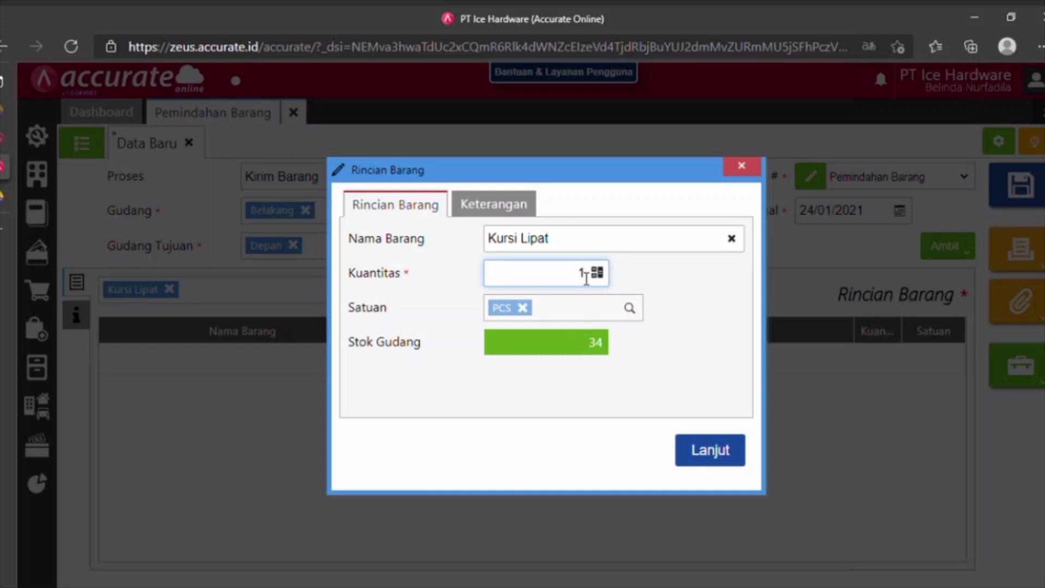
type("0")
left_click(699, 455)
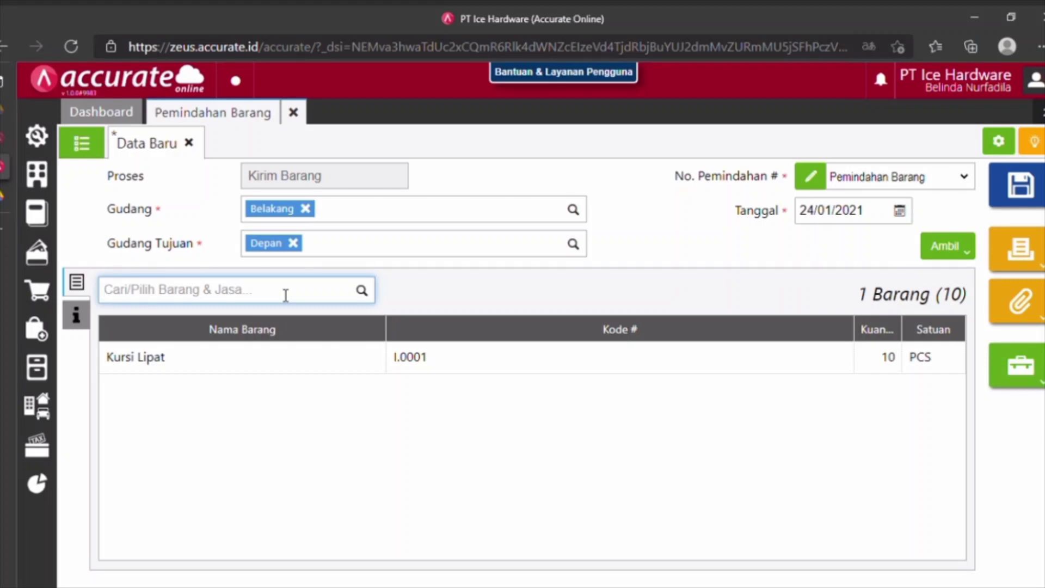
type("mej")
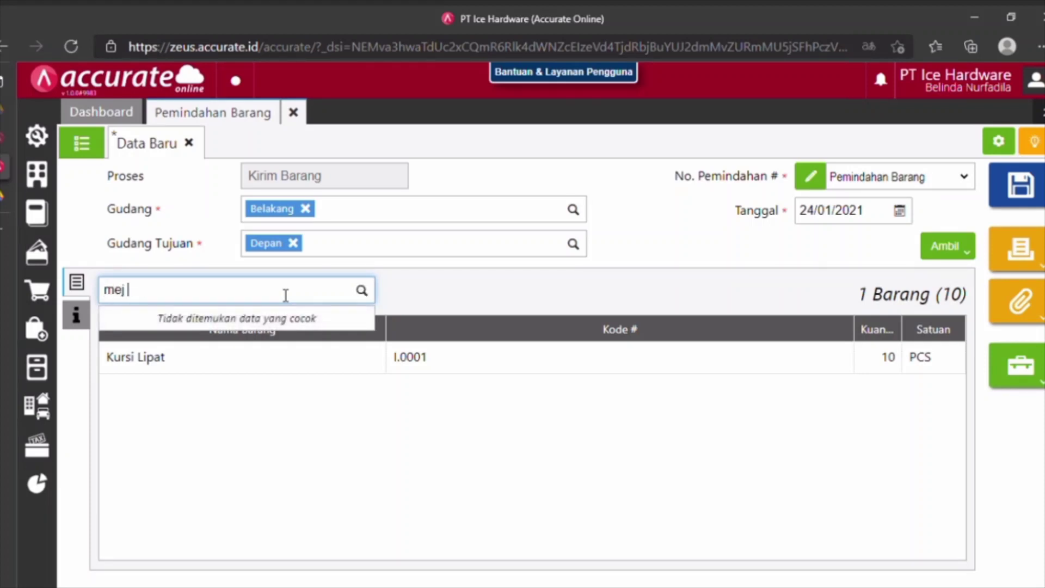
type("a bel")
left_click(218, 346)
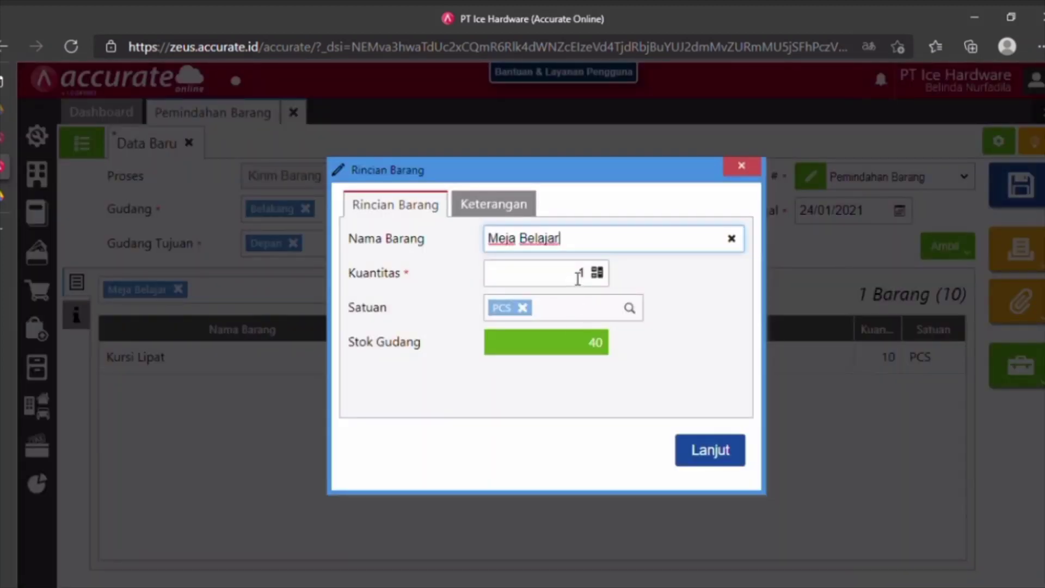
left_click(578, 275)
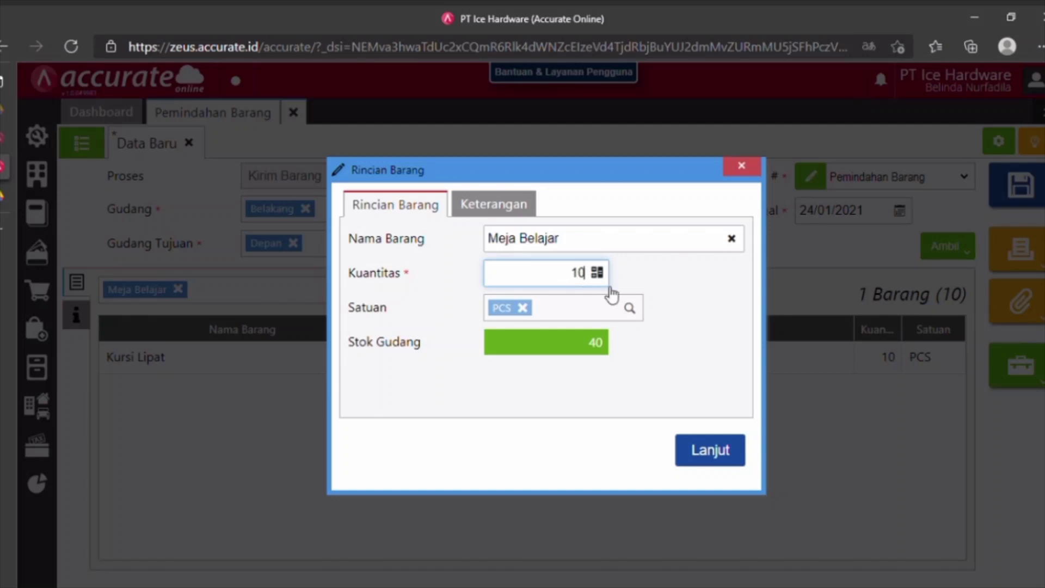
left_click(709, 451)
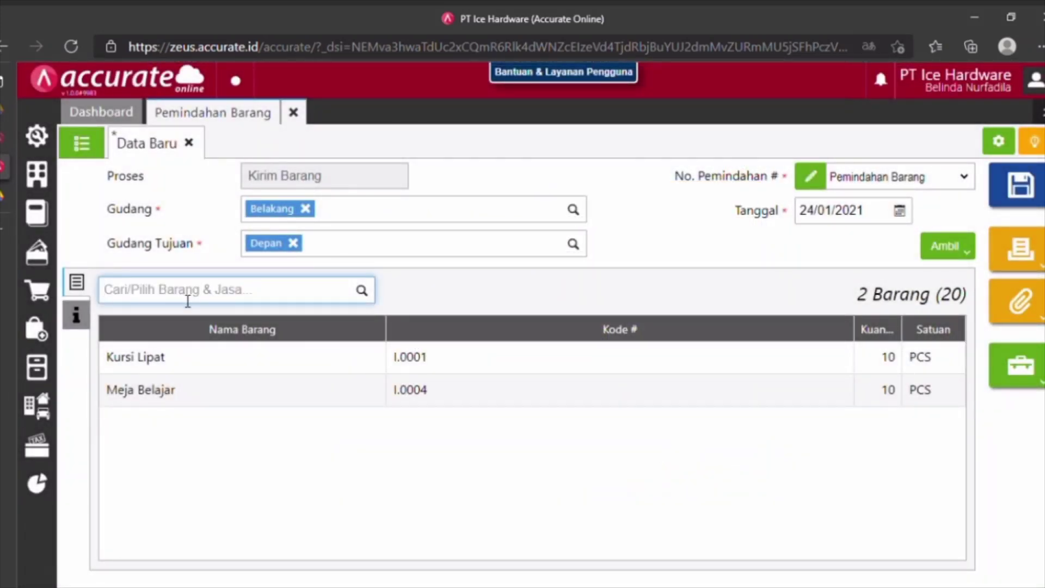
type("pakaia")
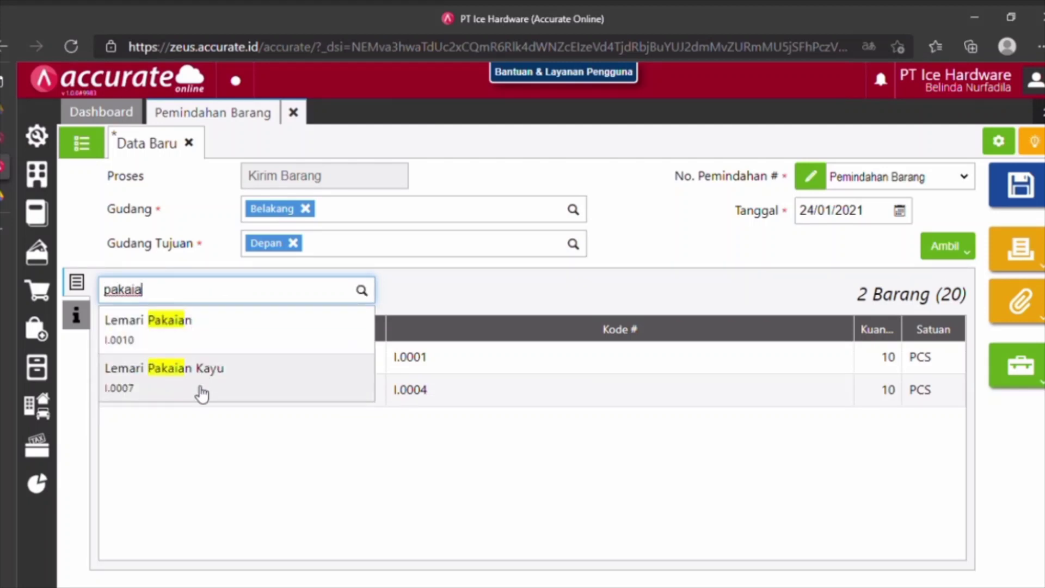
left_click(202, 392)
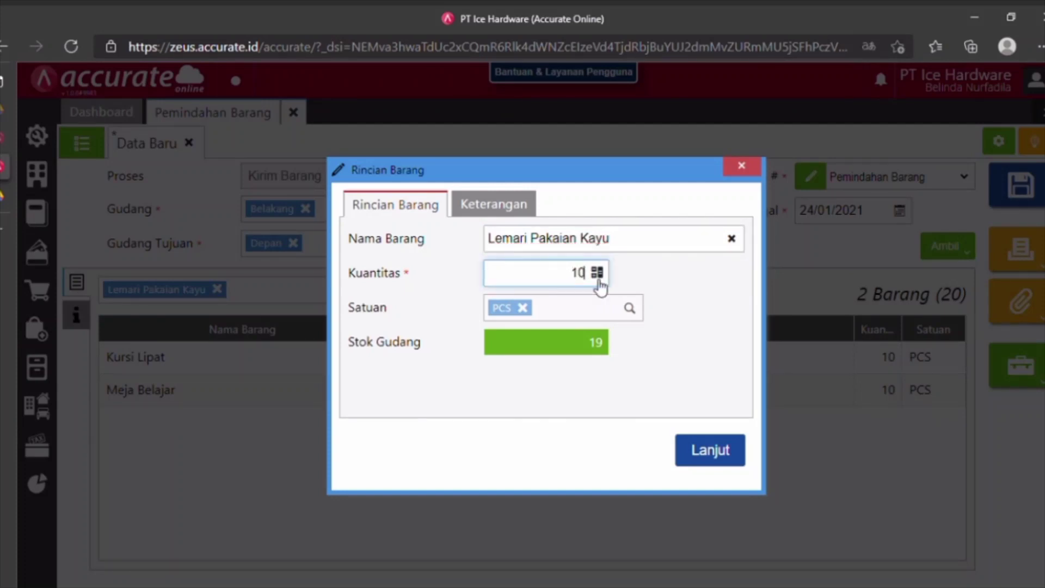
left_click(731, 455)
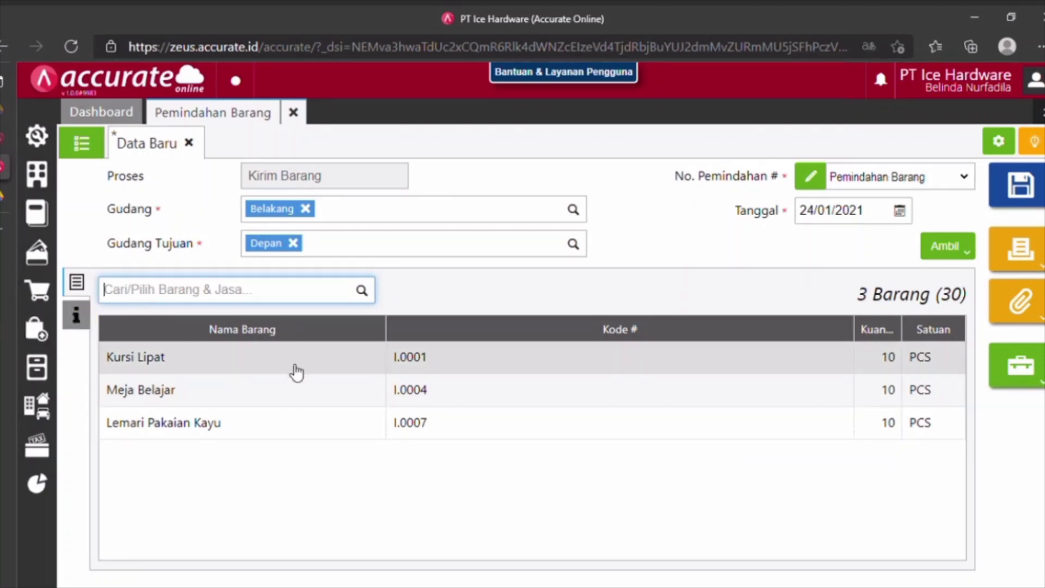
Save the Kirim Barang transfer as IT.2021.01.00001.
left_click(85, 322)
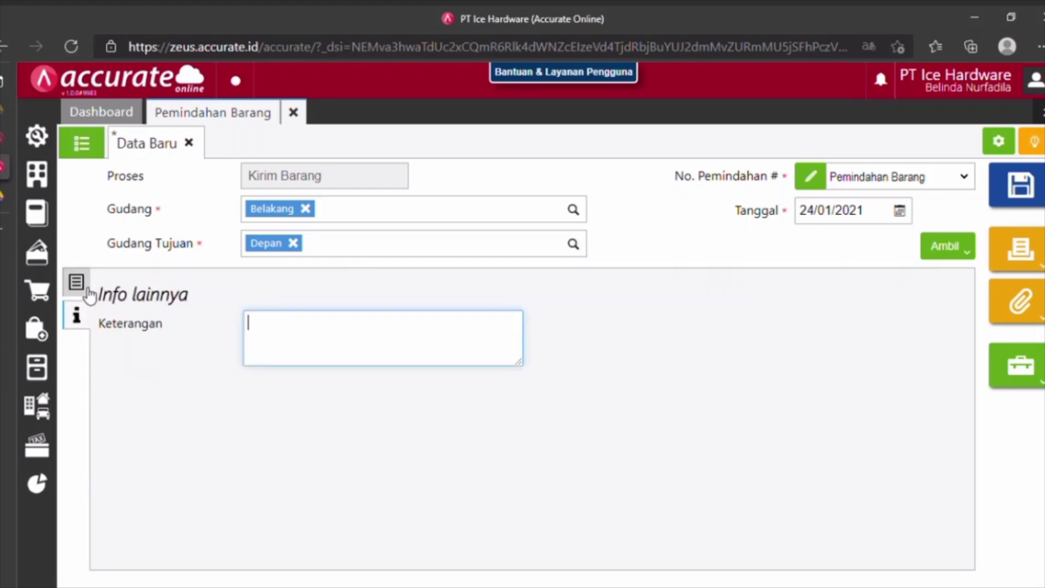
left_click(77, 282)
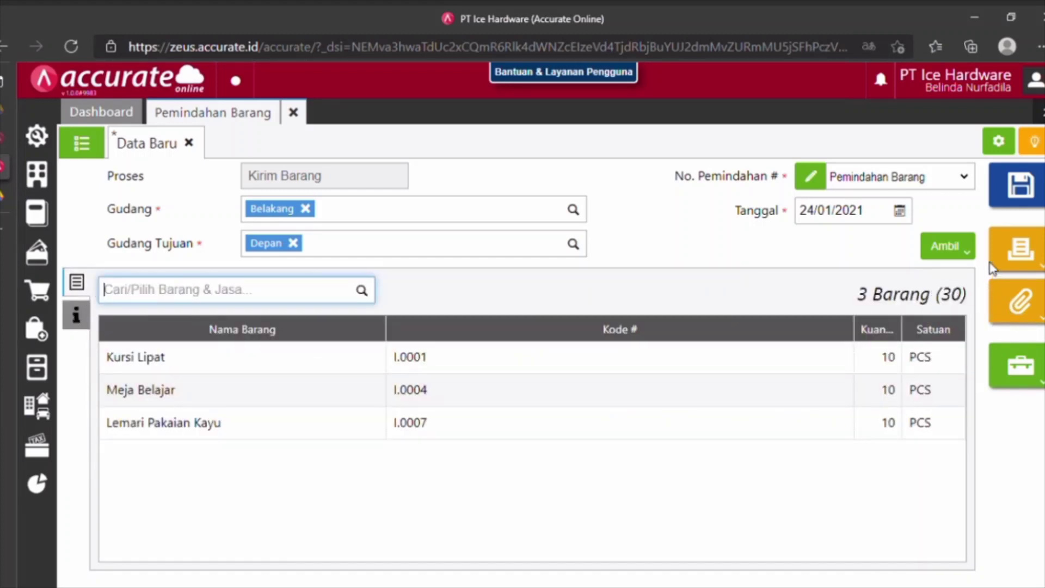
left_click(1020, 186)
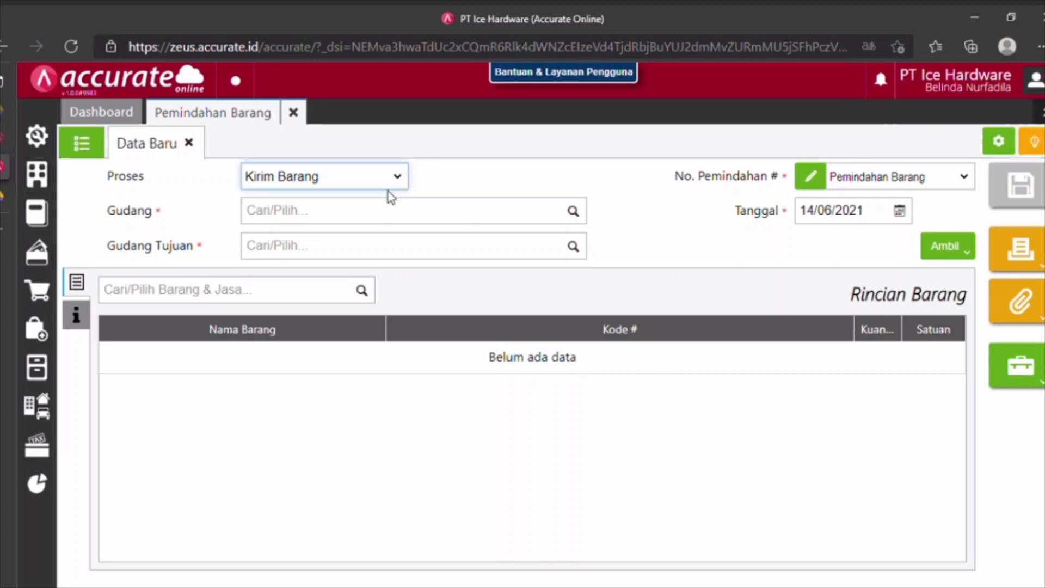
Switch the blank transfer to Terima Barang and date it 24/01/2021.
key("Down")
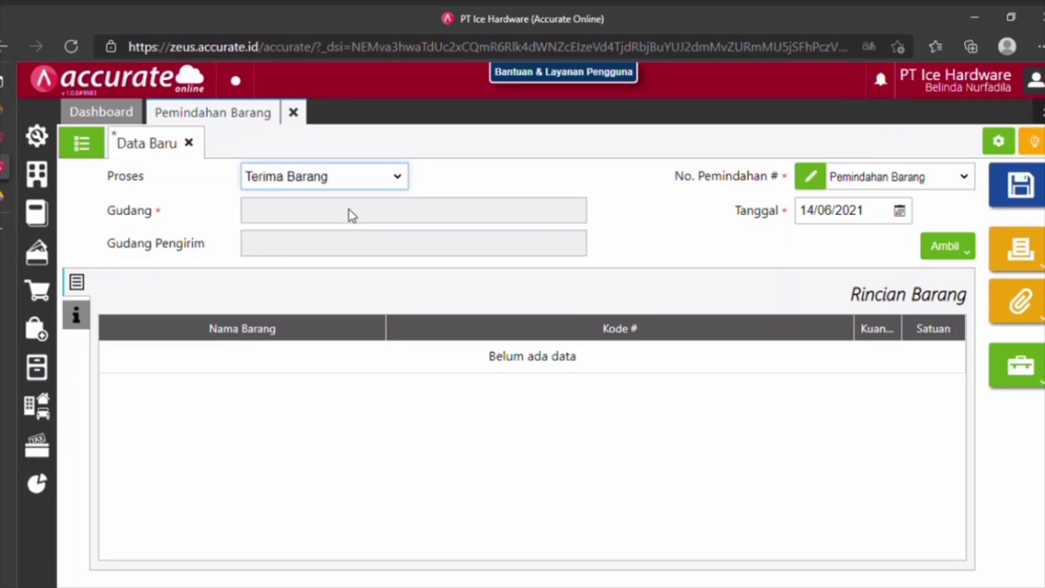
left_click(881, 228)
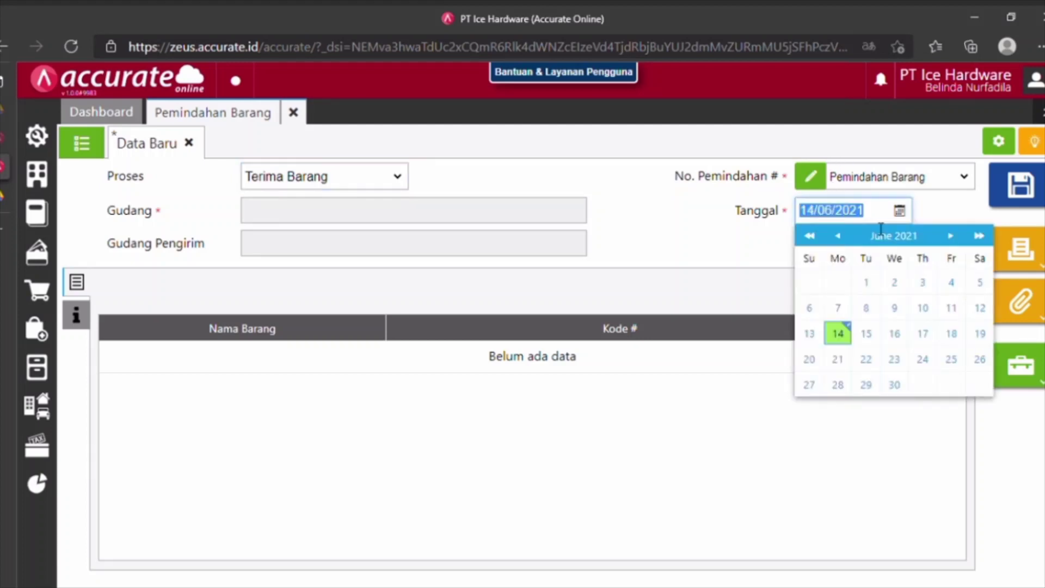
type("24/01/")
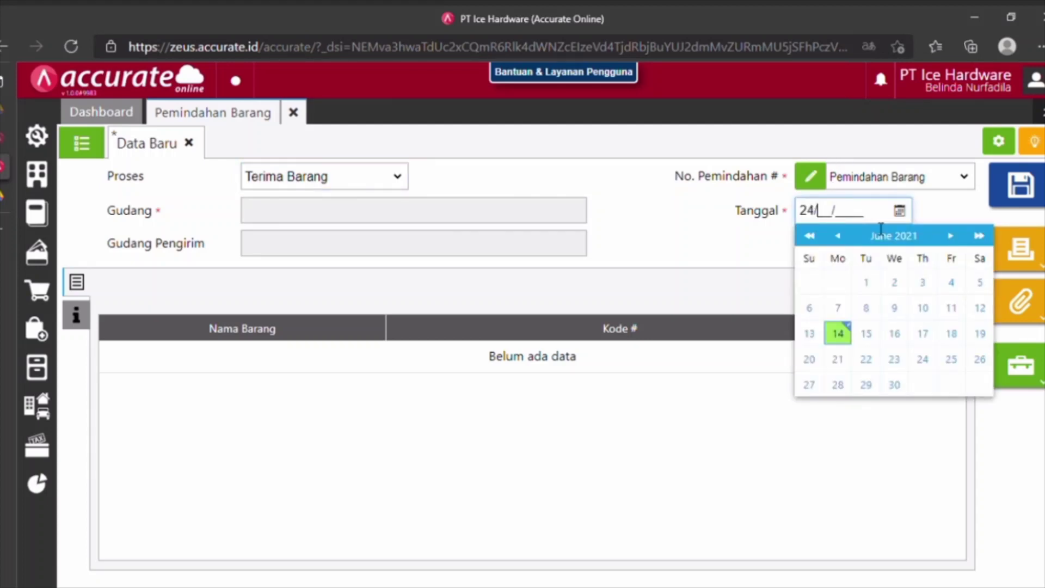
type("2021")
left_click(760, 253)
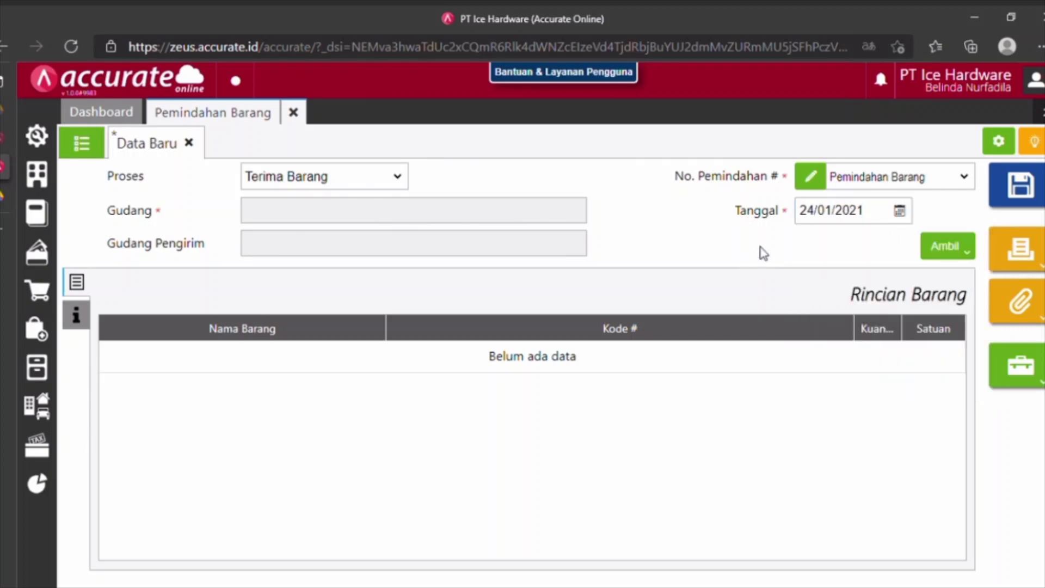
left_click(946, 249)
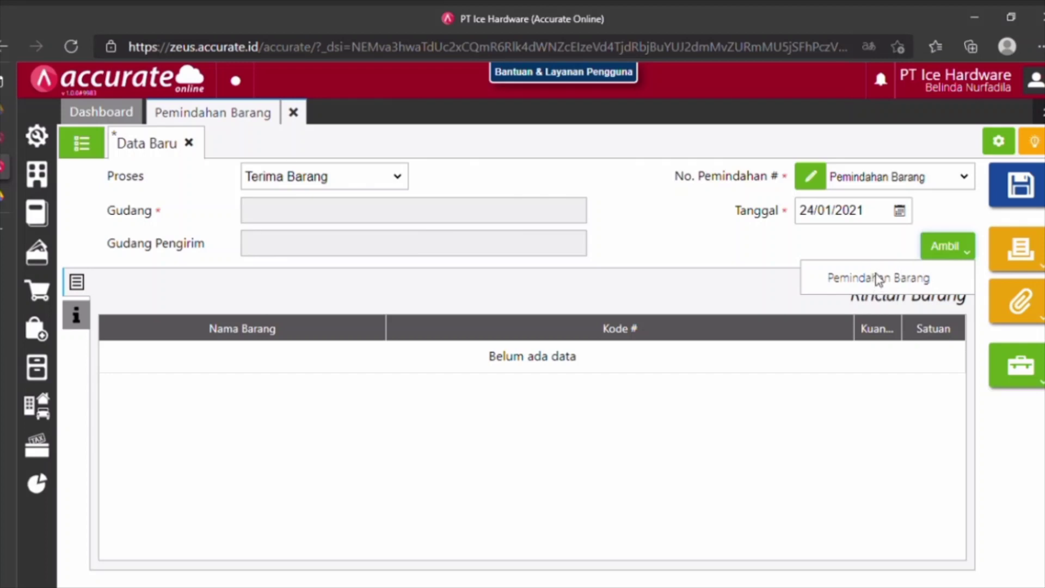
Pull the items from IT.2021.01.00001, save receipt IT.2021.01.00002, and close Pemindahan Barang.
left_click(863, 287)
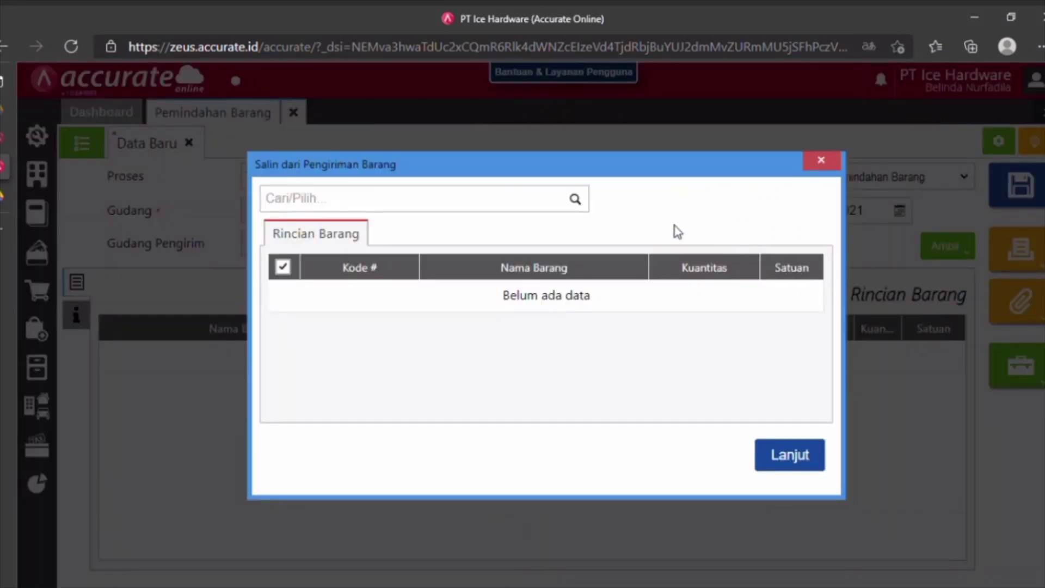
left_click(580, 205)
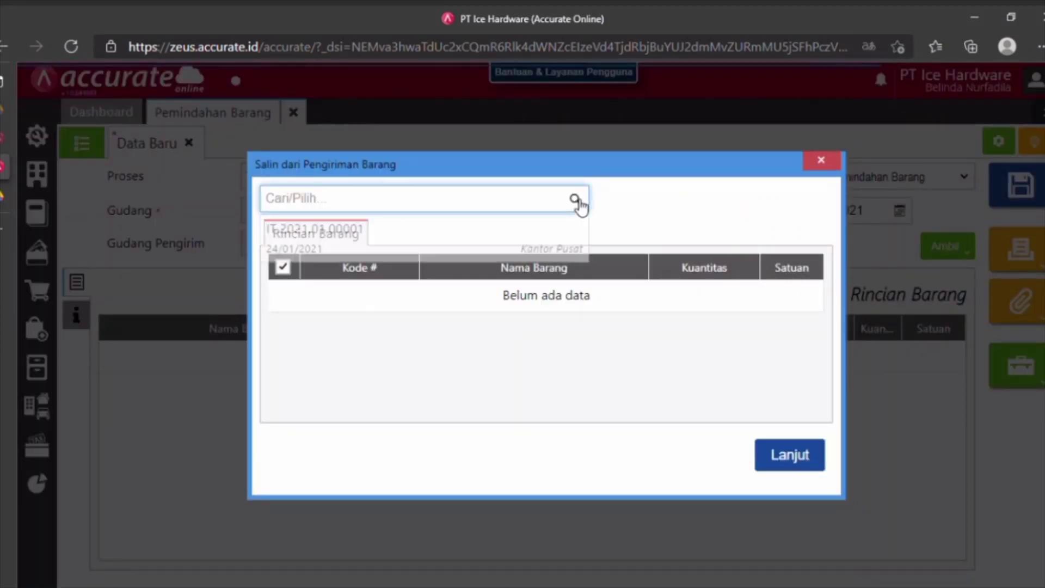
left_click(473, 234)
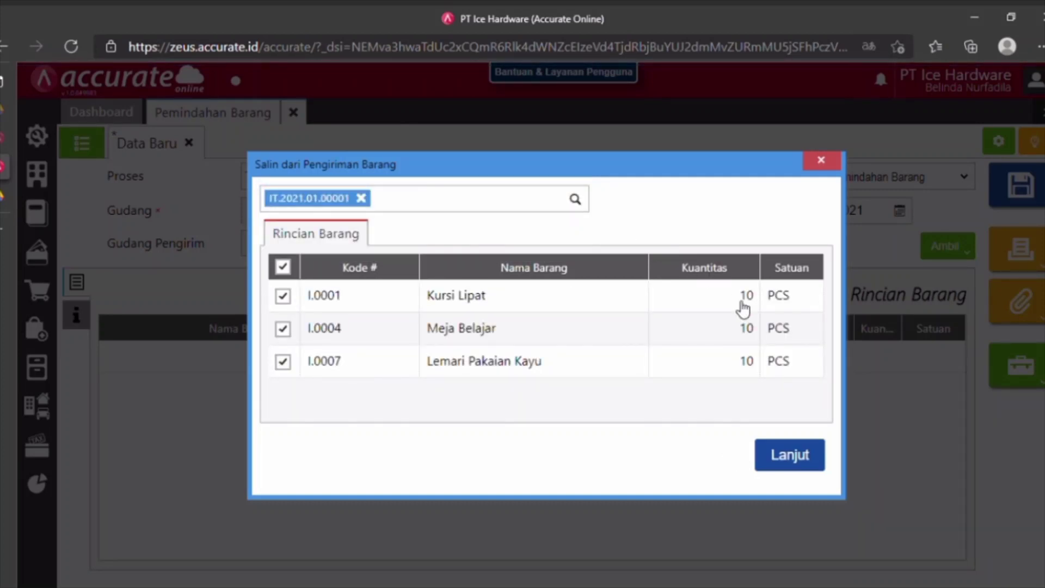
left_click(790, 462)
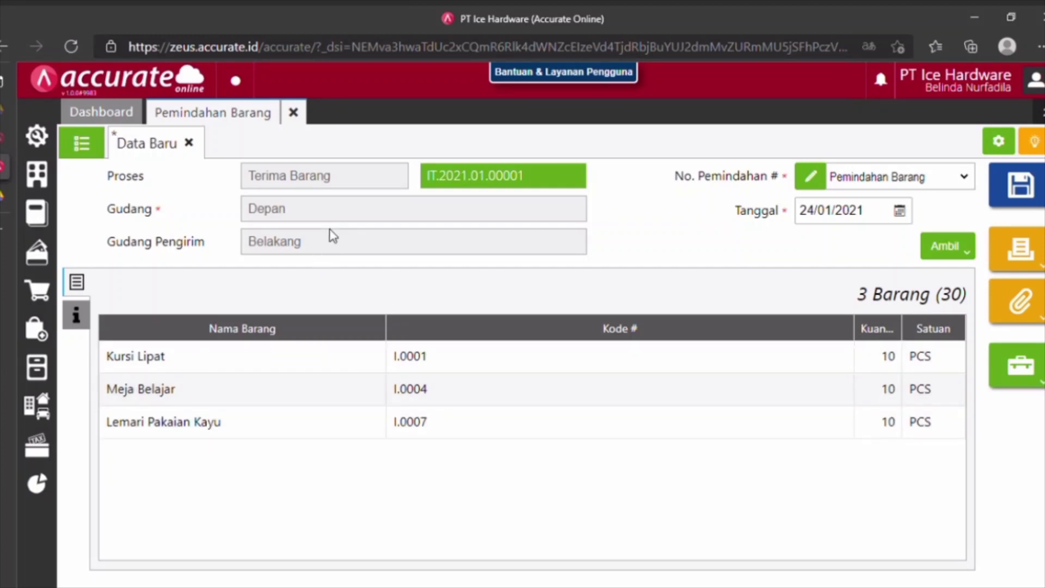
left_click(1032, 204)
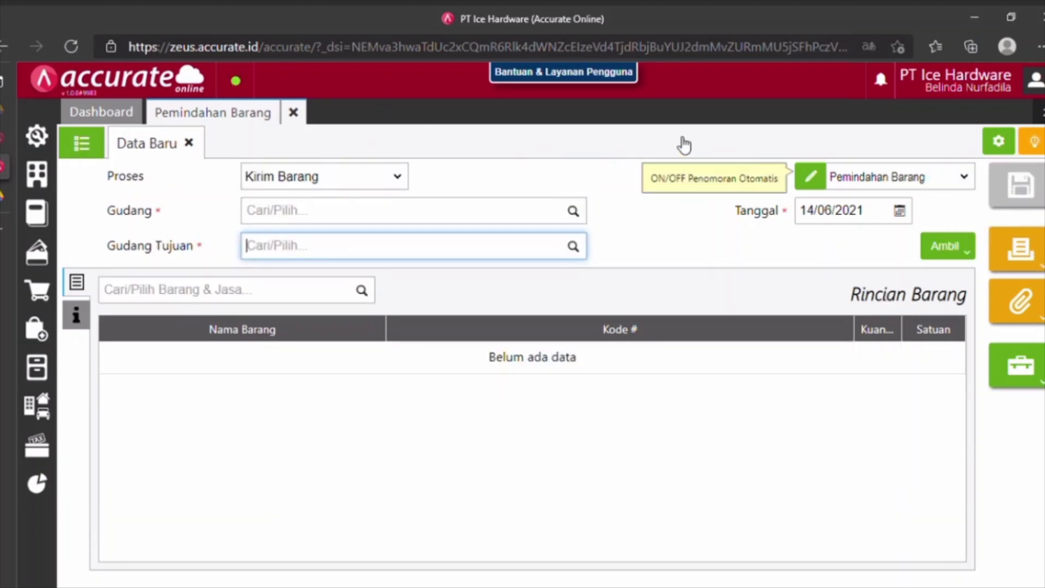
left_click(294, 113)
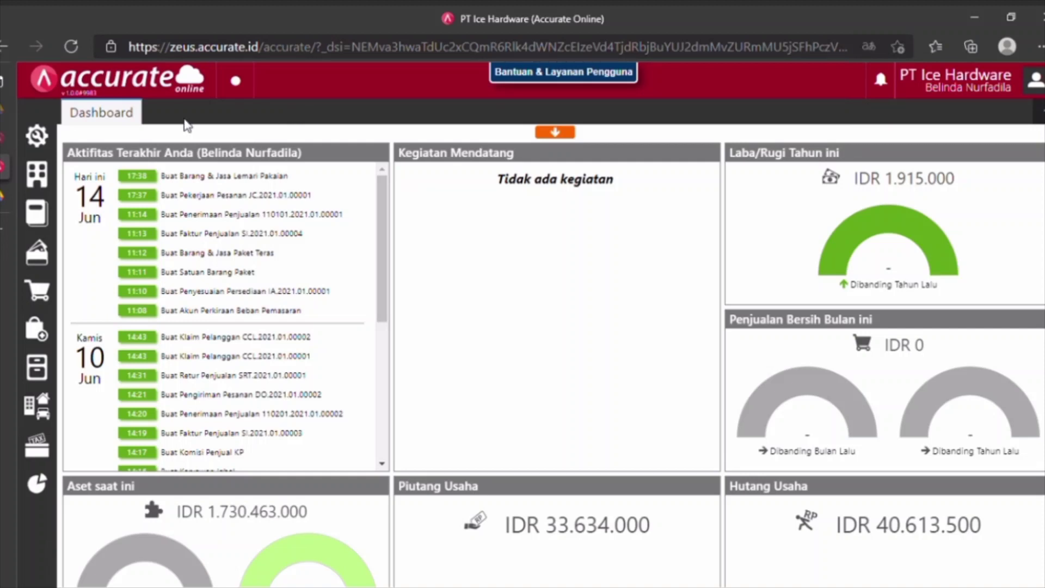
Create and save expense (Beban) account 6105 'Beban Barang Rusak' in the chart of accounts, then close it.
left_click(56, 216)
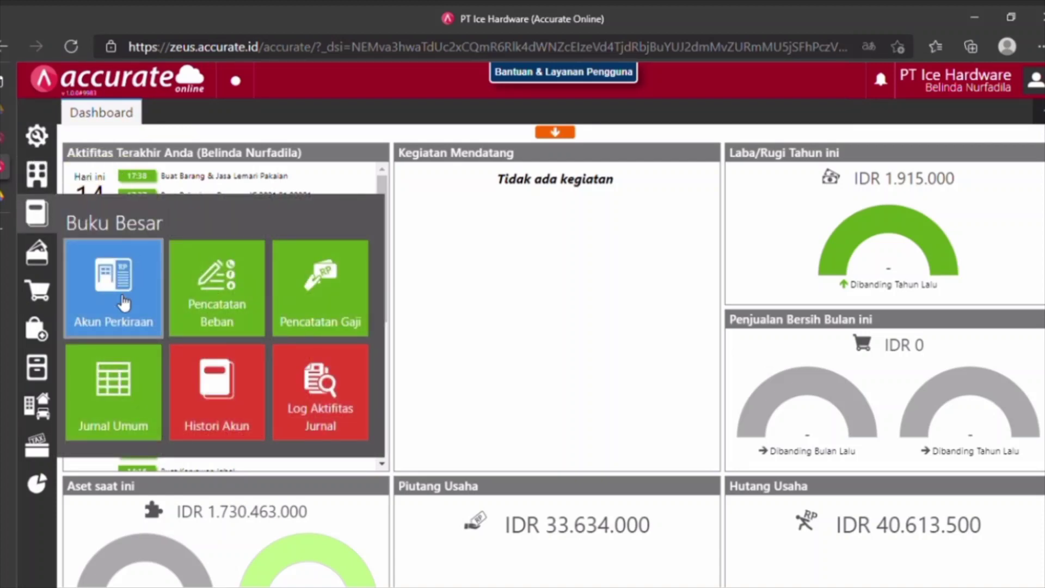
left_click(124, 302)
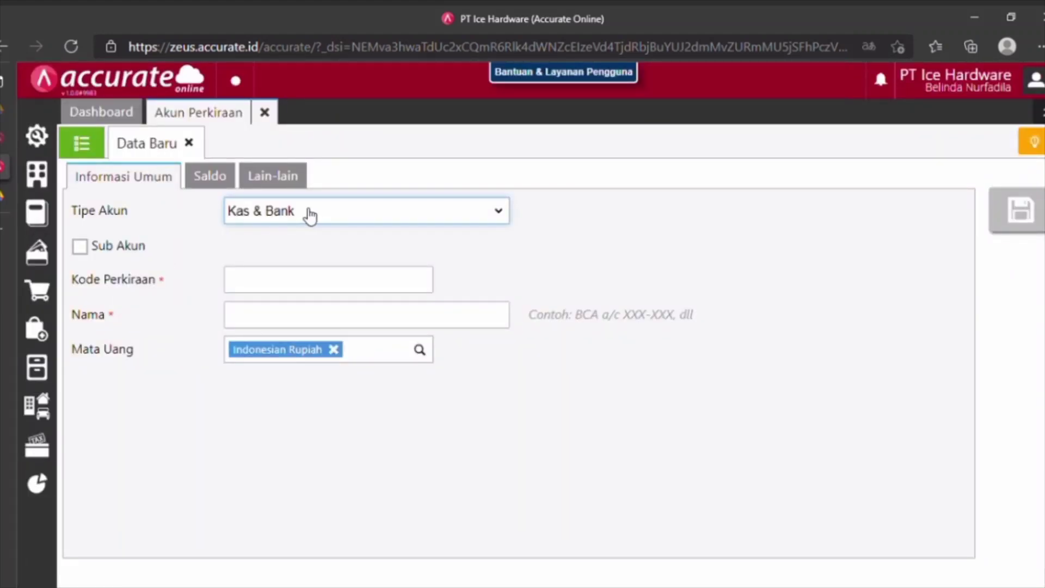
left_click(257, 439)
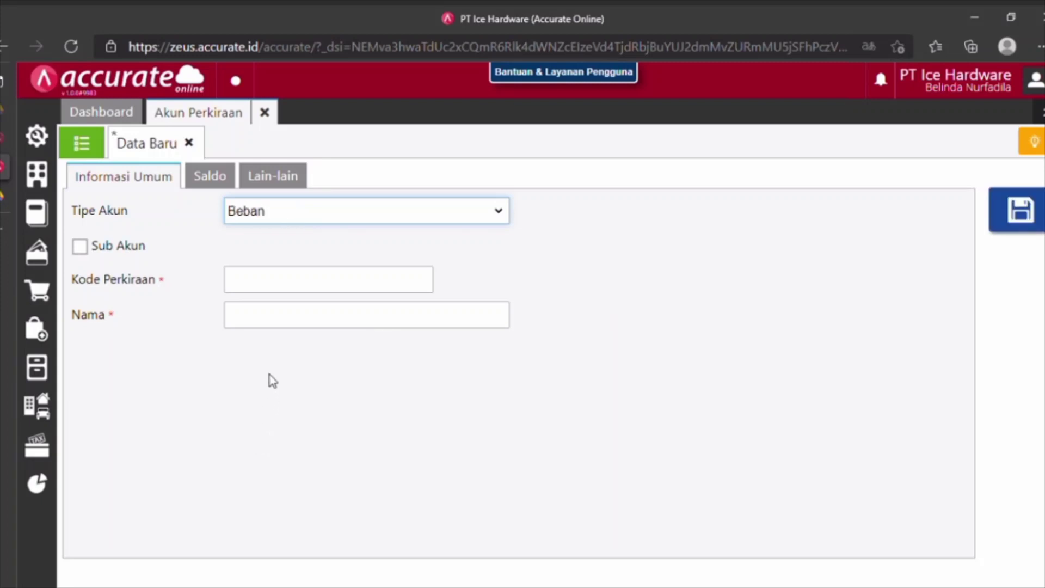
left_click(283, 290)
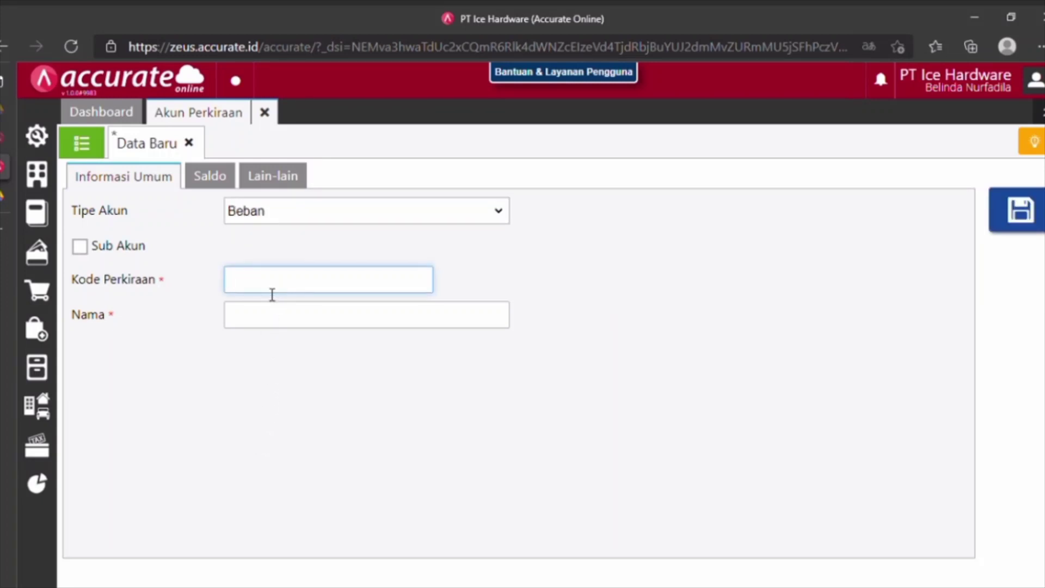
type("6105")
left_click(258, 329)
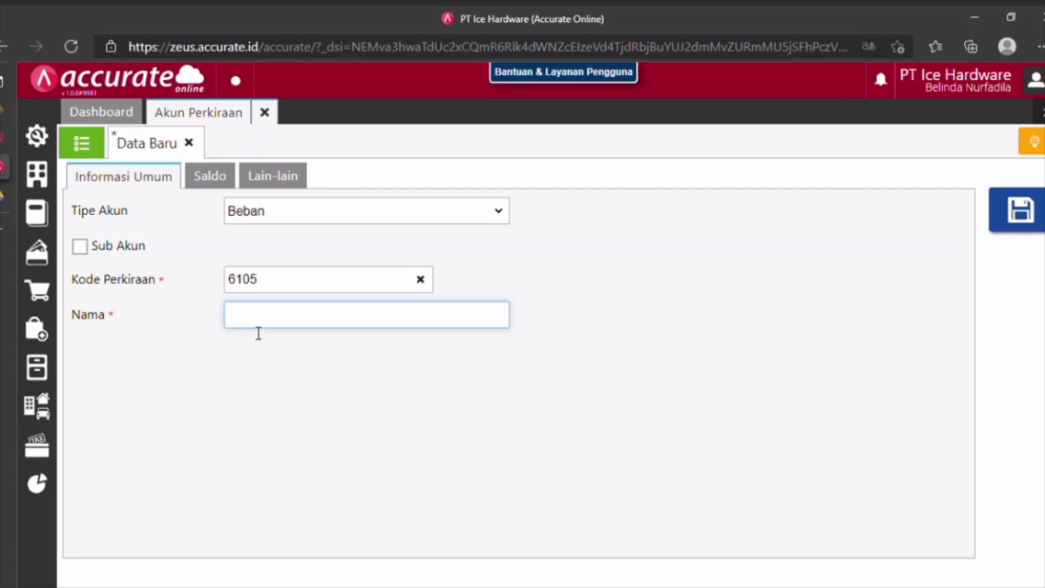
type("Beban Baran")
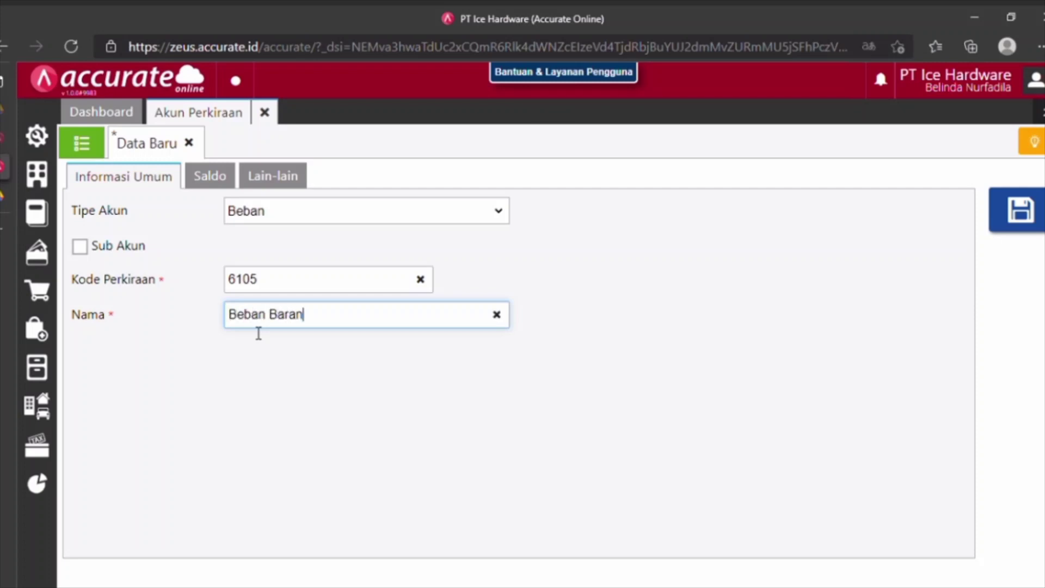
type("g Rusak")
left_click(1034, 218)
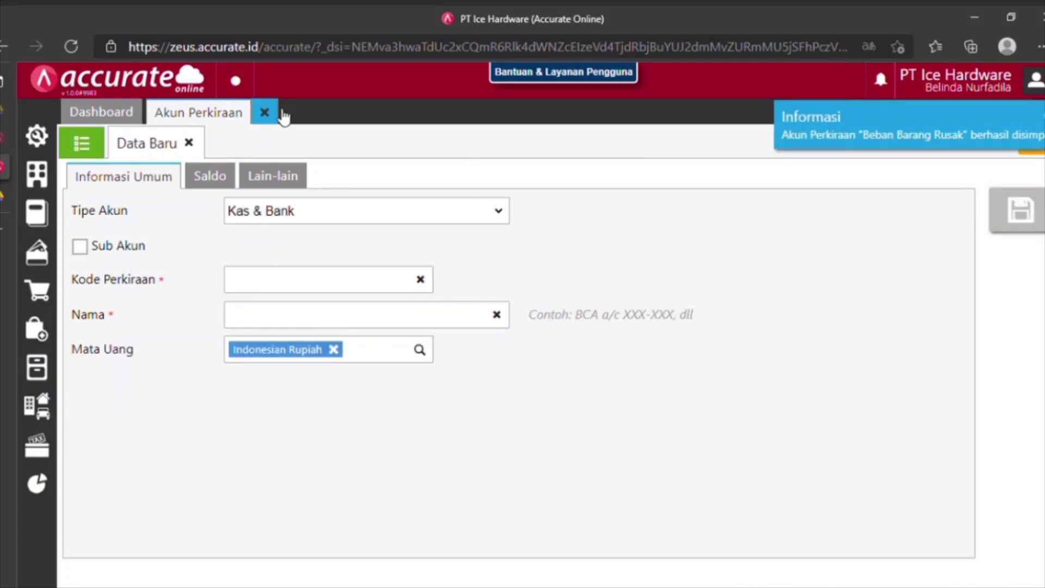
left_click(264, 112)
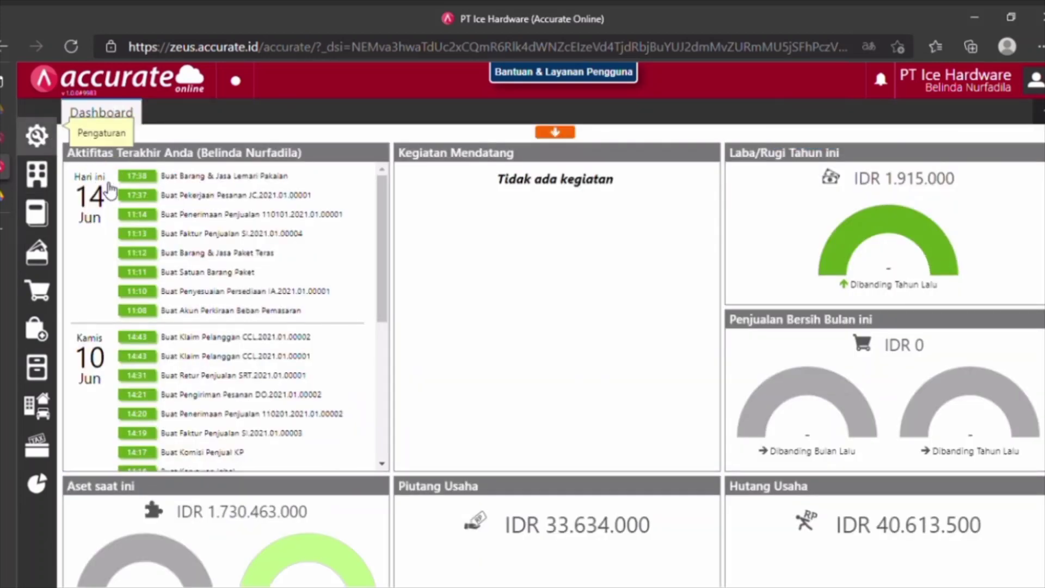
Add Beban Barang Rusak to the inventory adjustment accounts in company preferences and save.
left_click(51, 141)
left_click(106, 210)
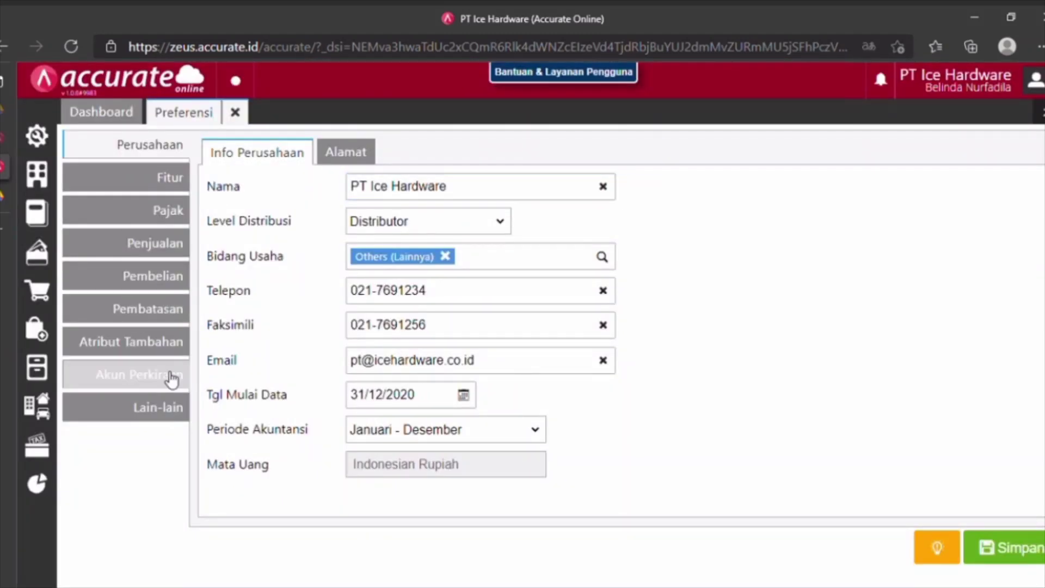
left_click(172, 380)
left_click(565, 160)
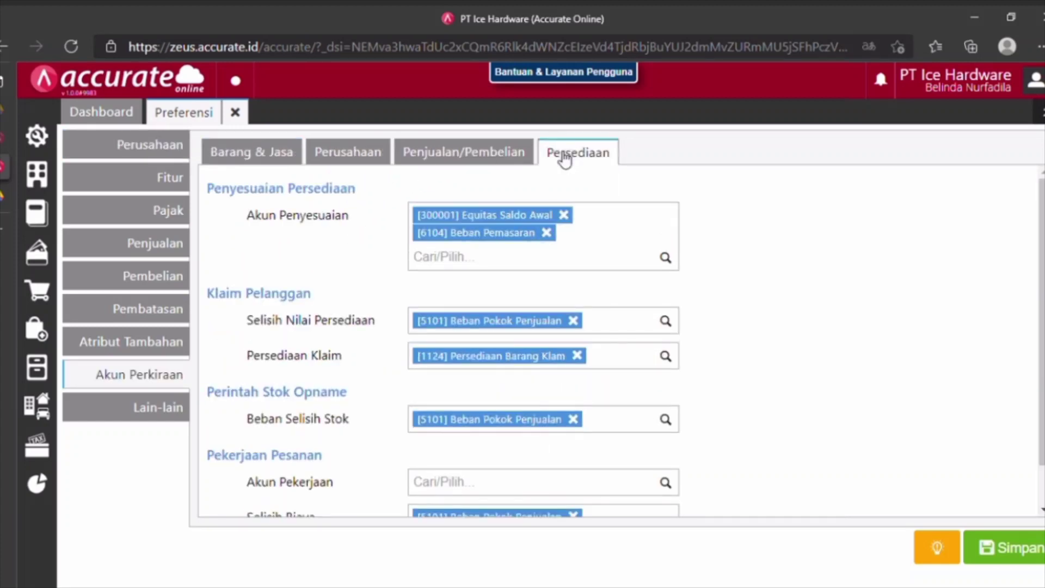
left_click(479, 262)
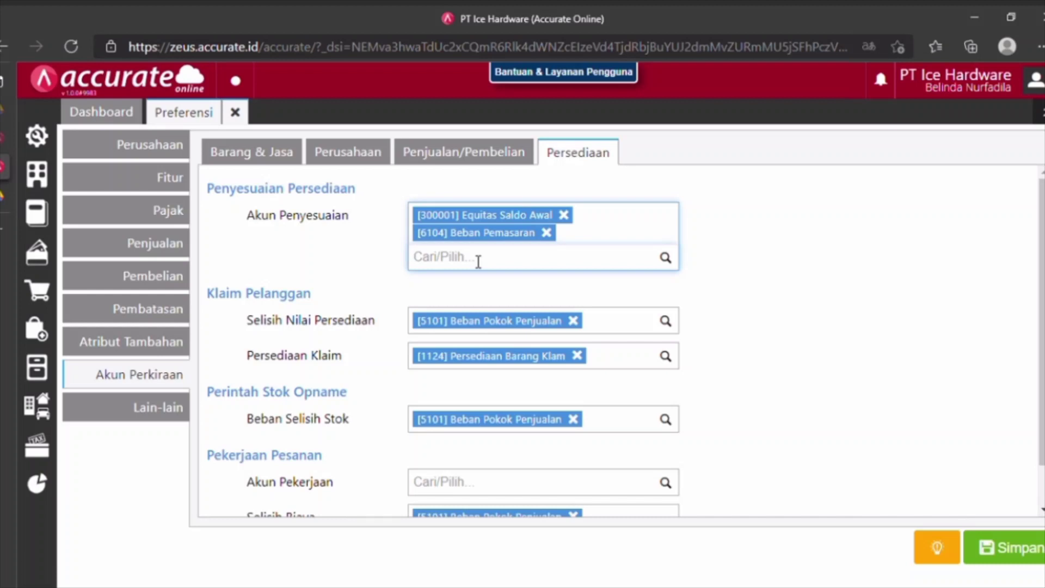
type("beban bara")
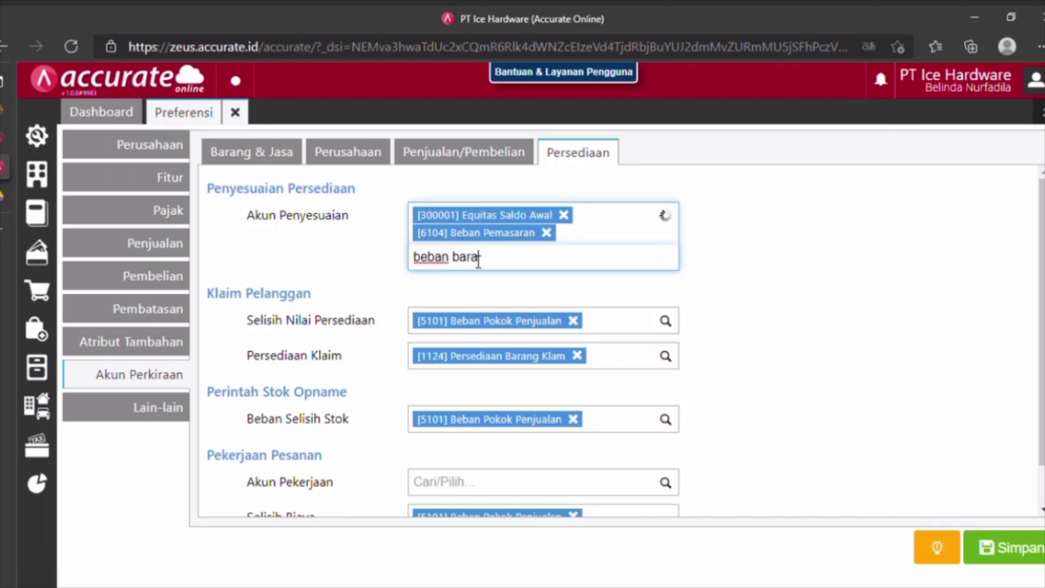
left_click(494, 306)
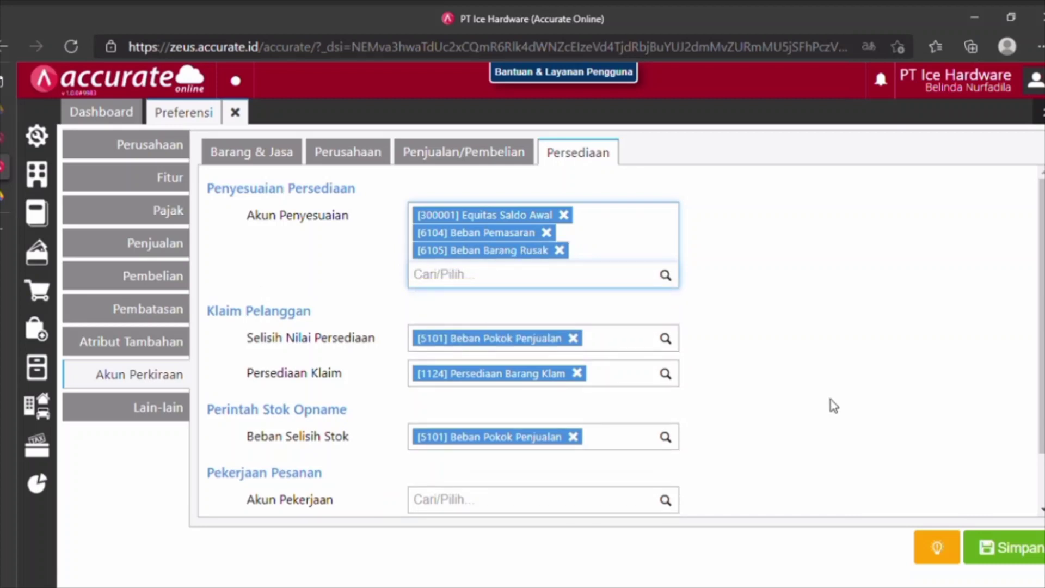
left_click(1015, 544)
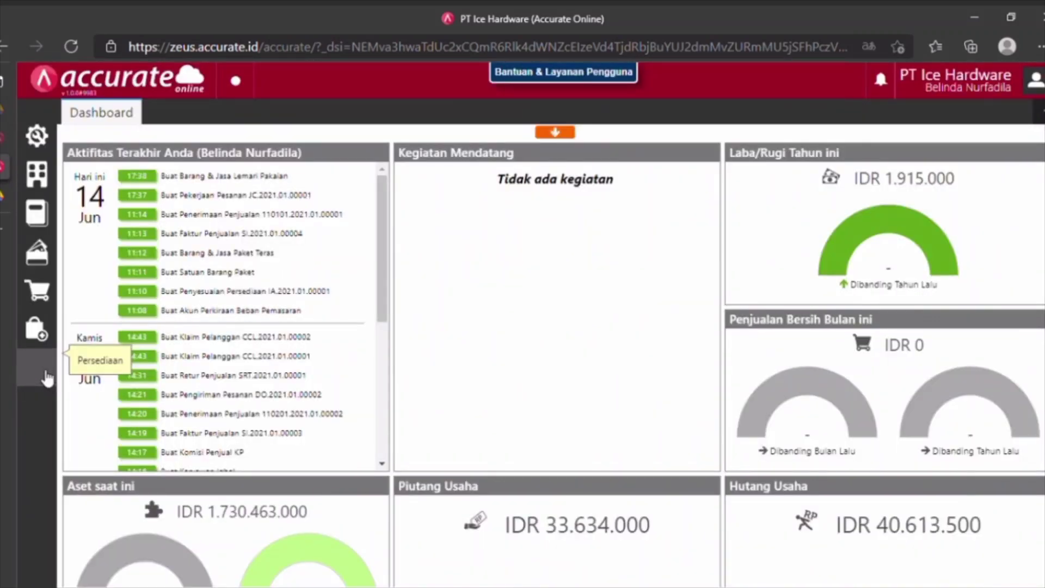
Start a new inventory adjustment dated 27/01/2021.
left_click(47, 378)
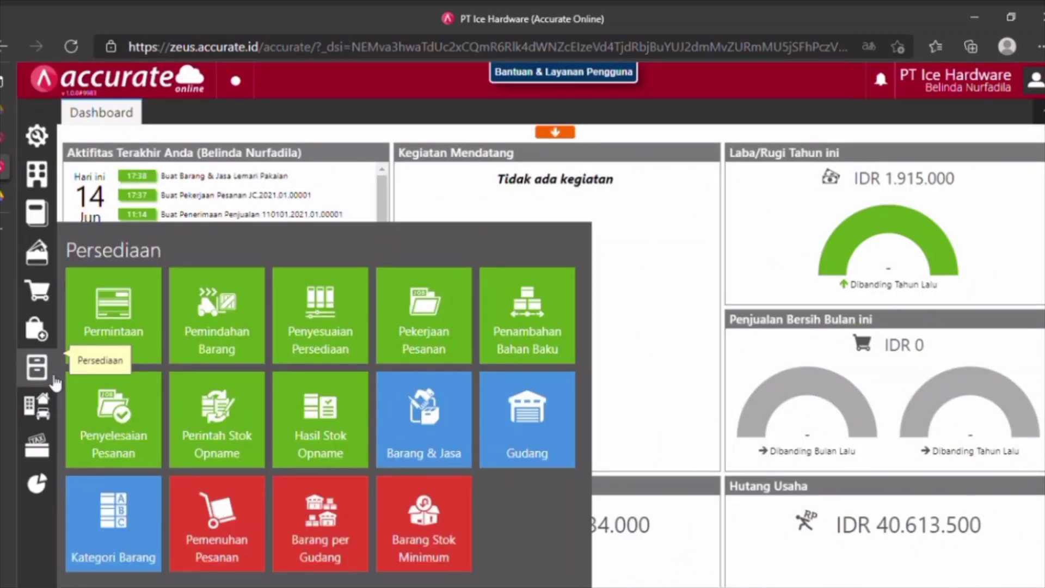
left_click(346, 336)
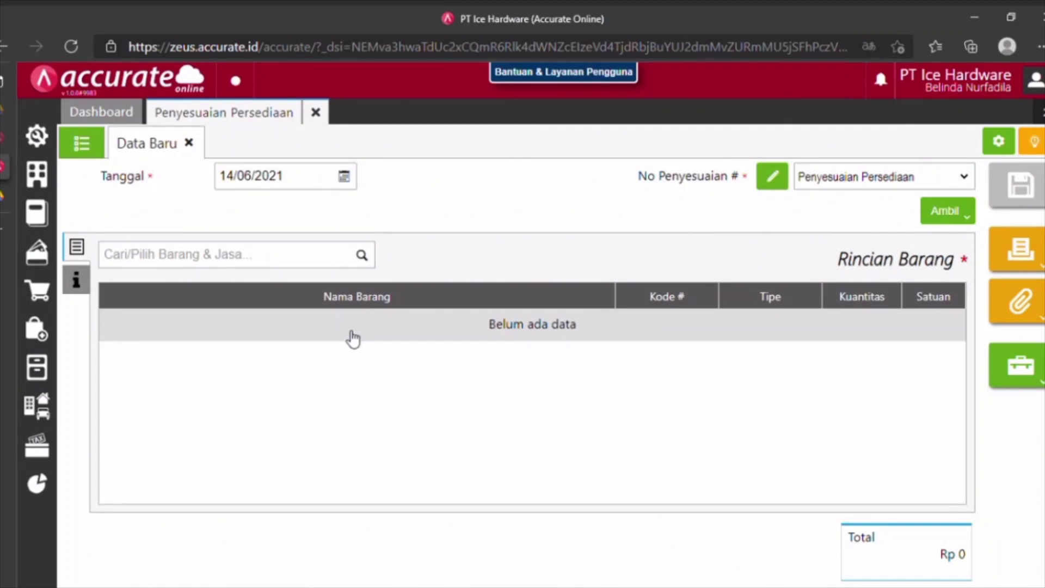
left_click(303, 178)
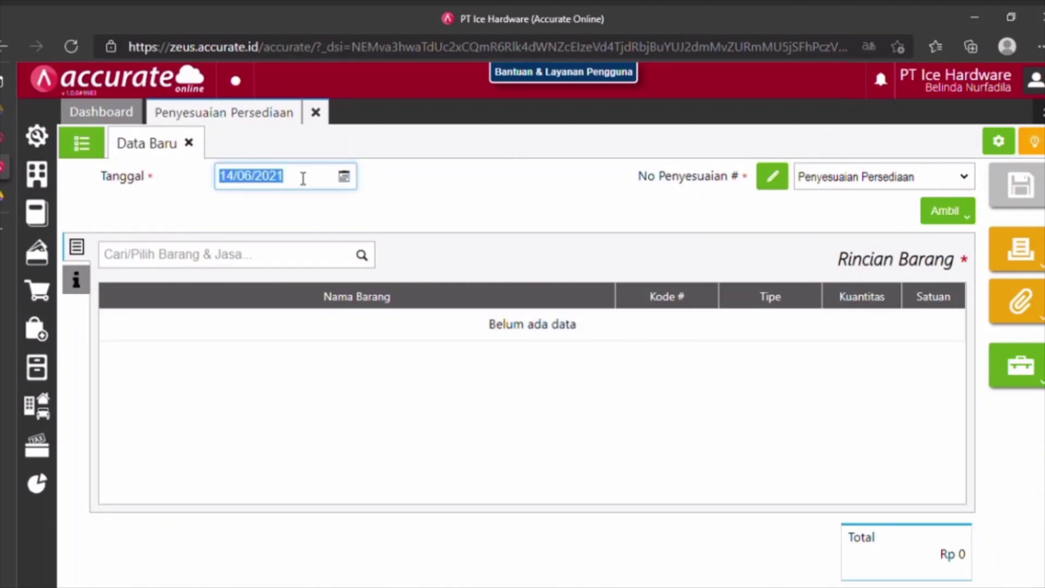
type("27012021")
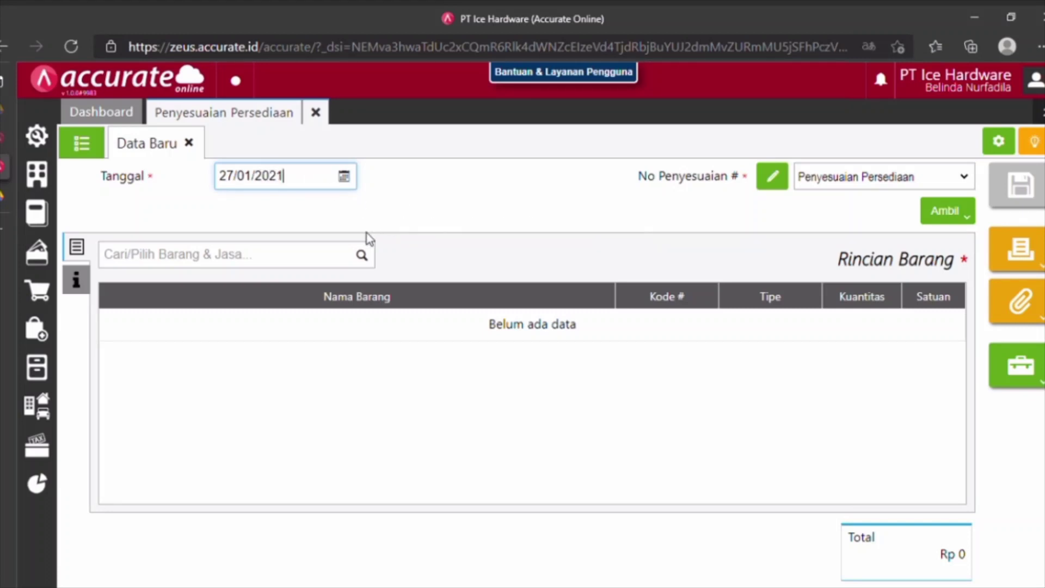
Add Lemari Piring as a stock reduction (Pengurangan) of 3 PCS.
left_click(371, 266)
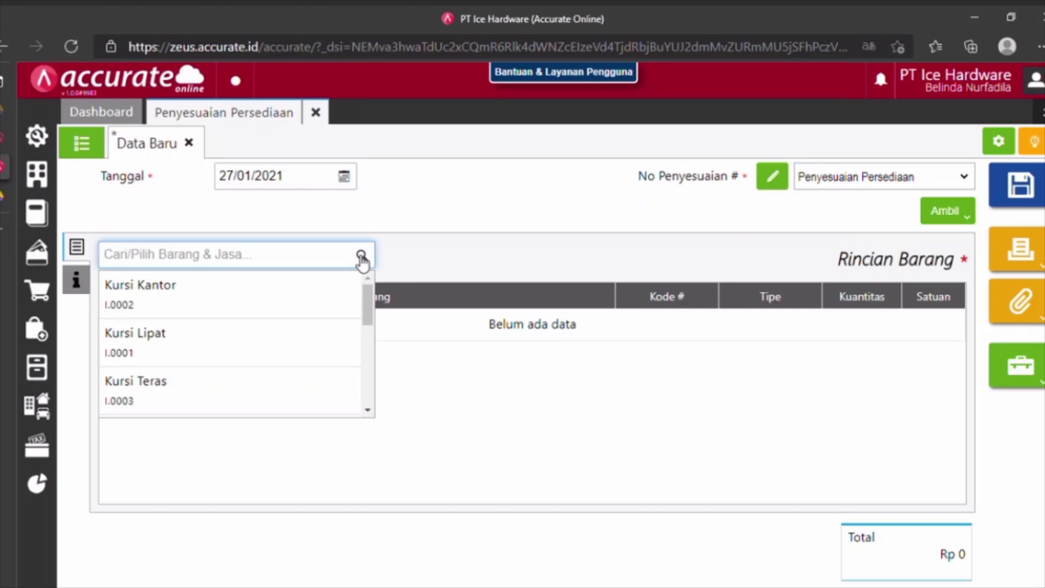
type("lemari")
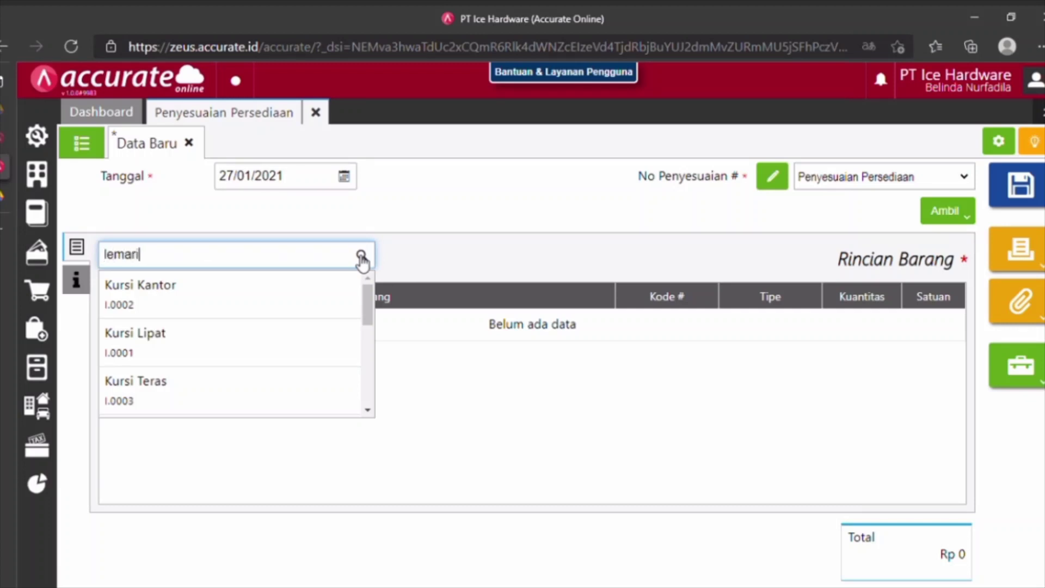
left_click(214, 406)
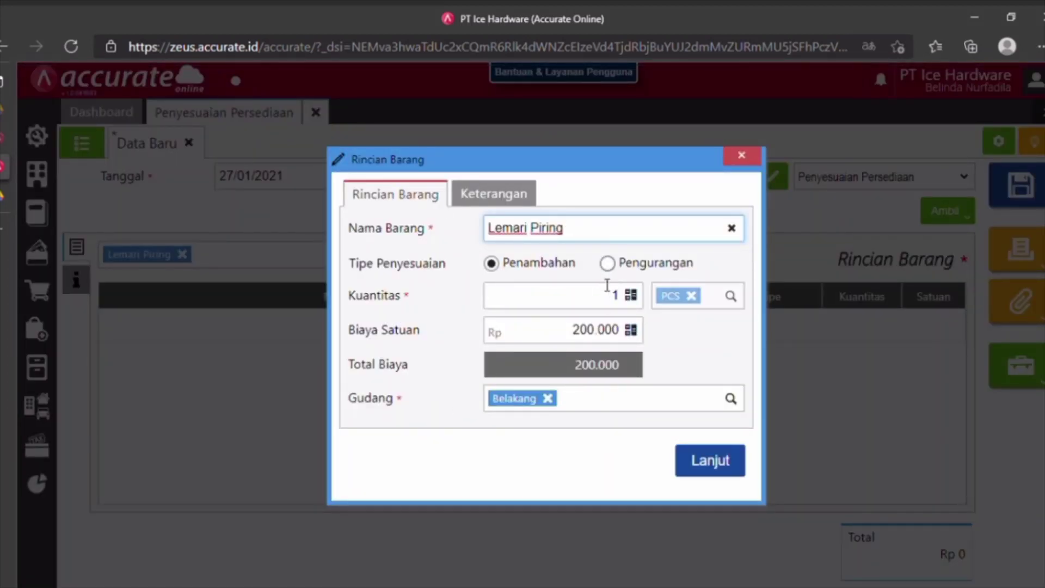
left_click(609, 263)
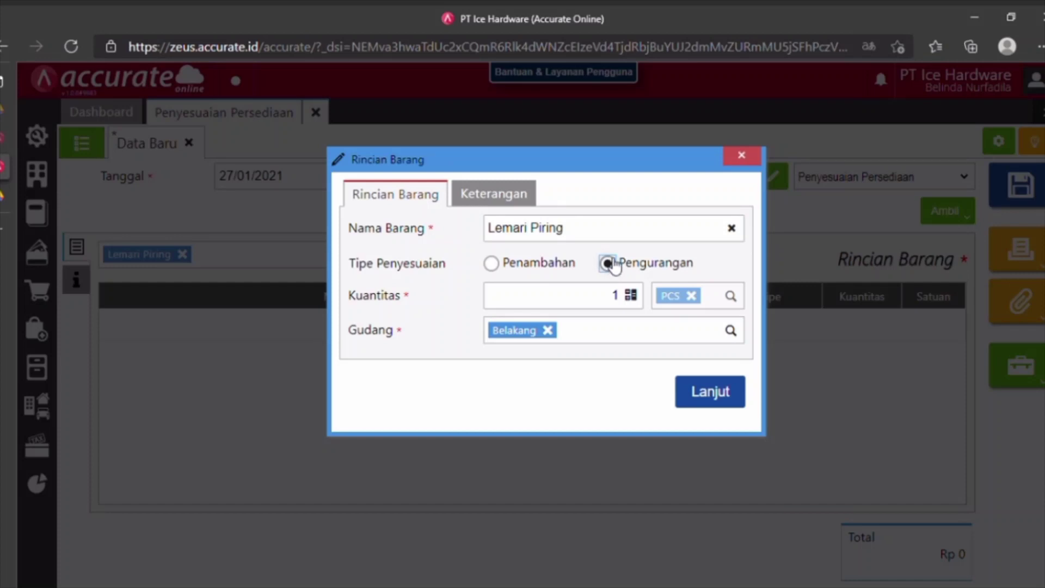
left_click(620, 296)
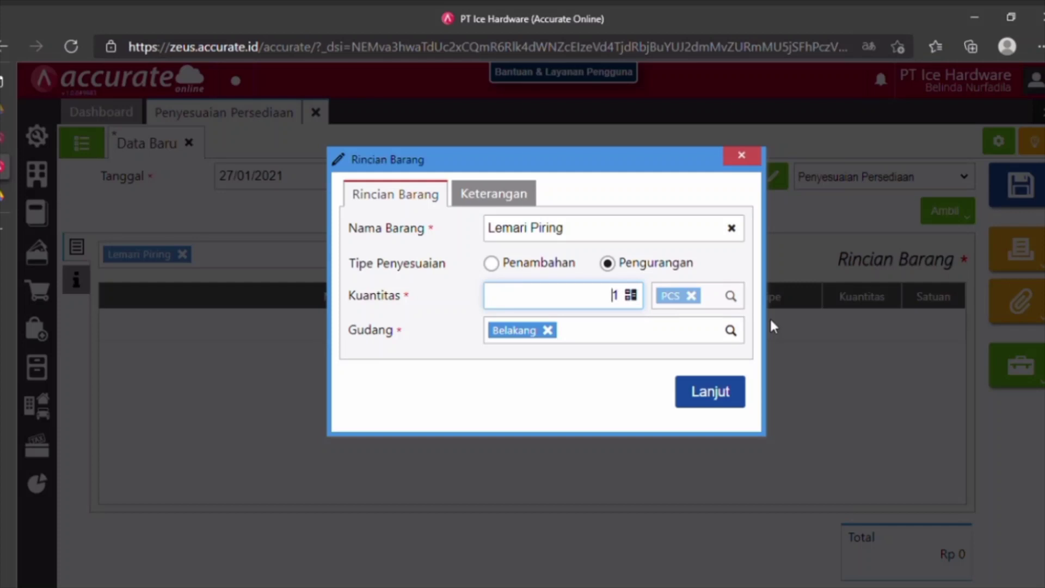
key("Delete")
type("3")
left_click(726, 397)
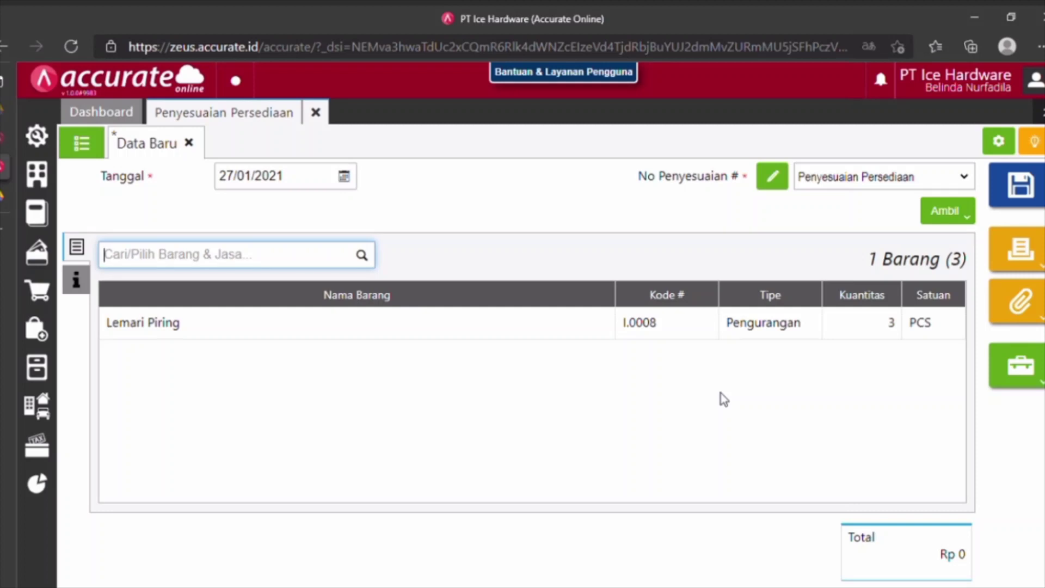
Set the adjustment account to Beban Barang Rusak instead of Equitas Saldo Awal and save.
left_click(76, 284)
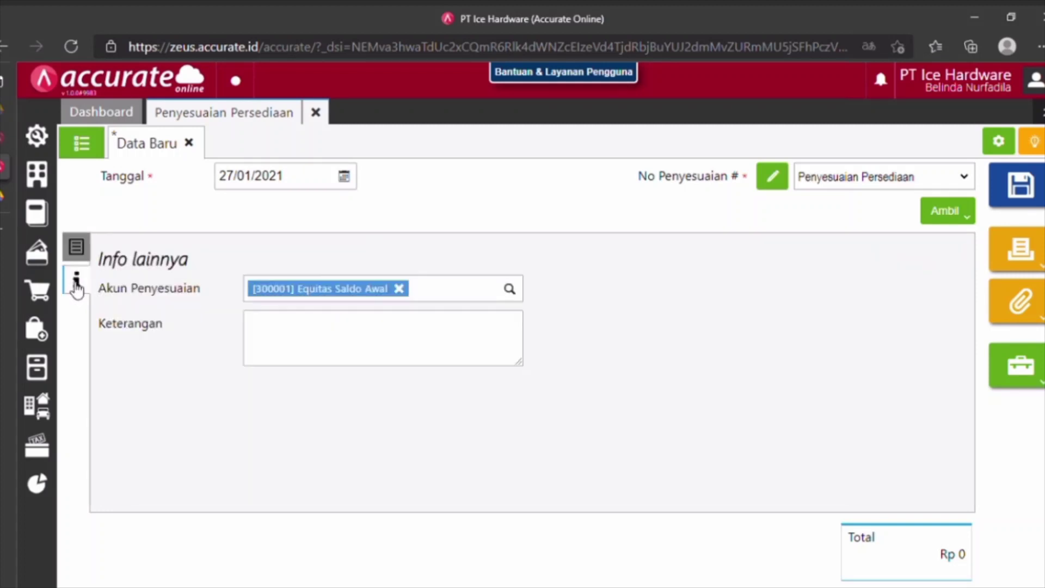
left_click(399, 289)
type("beb")
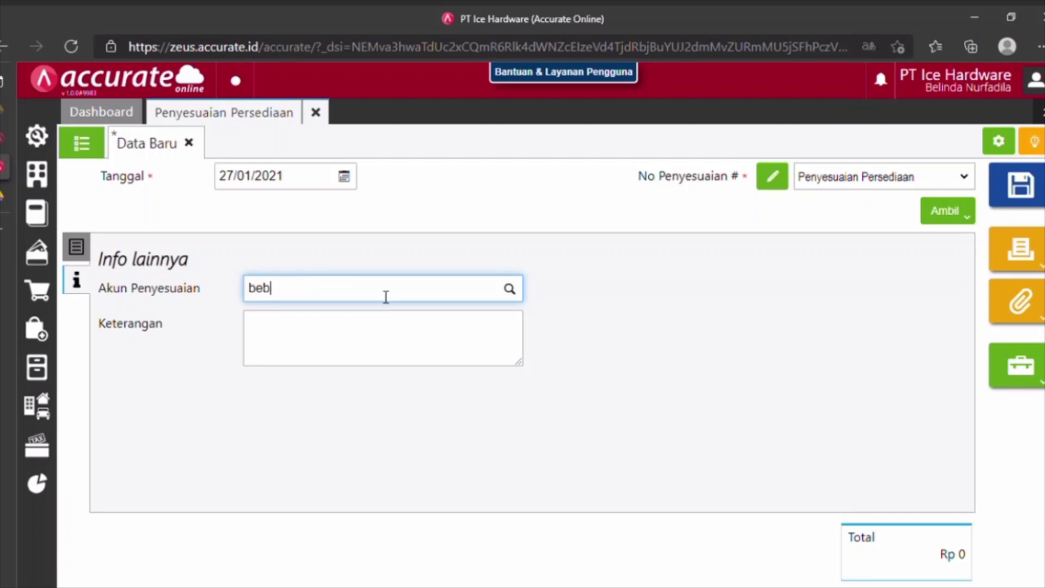
type("an bara")
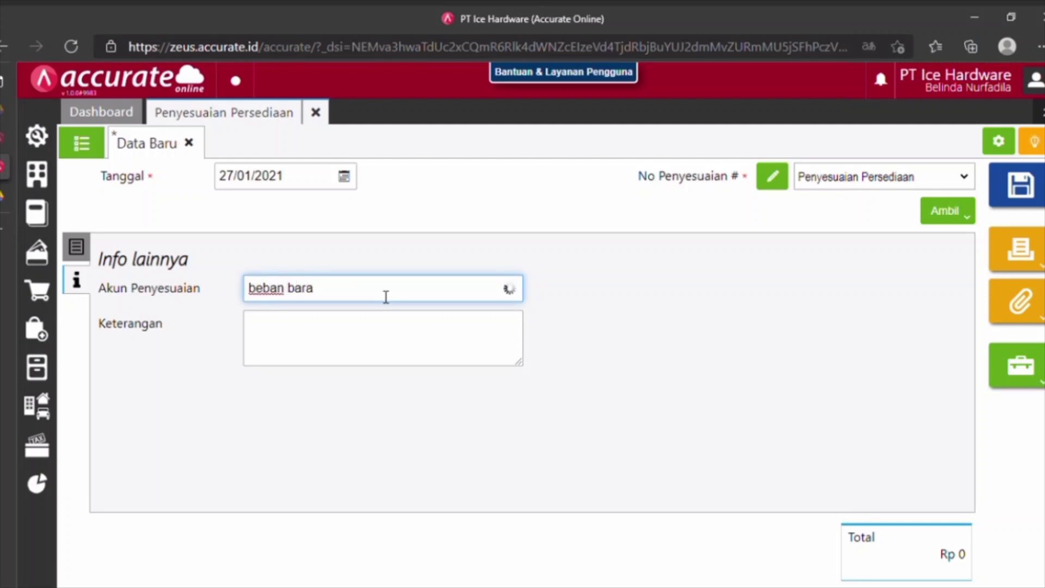
left_click(373, 335)
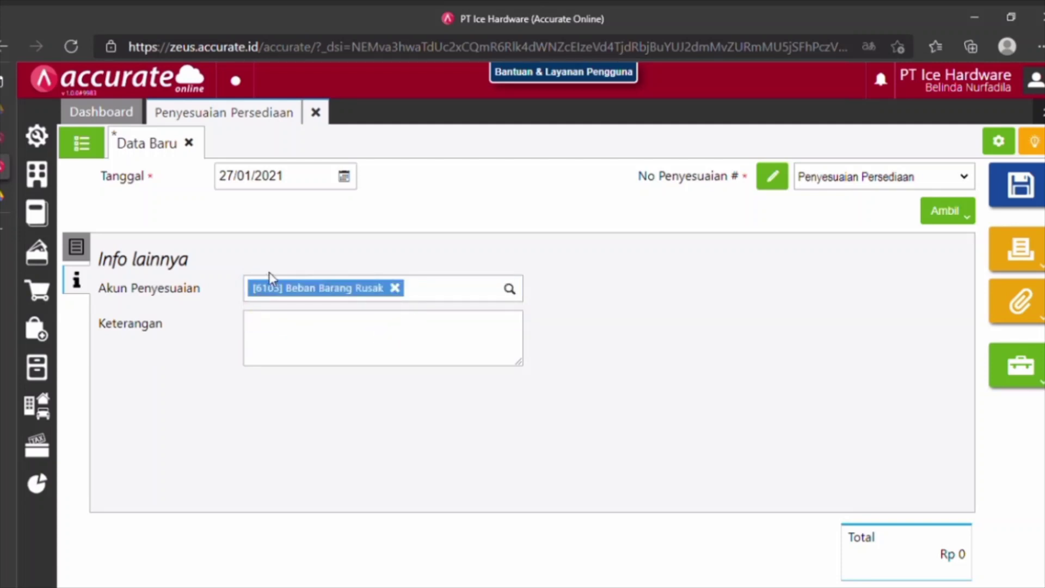
left_click(76, 249)
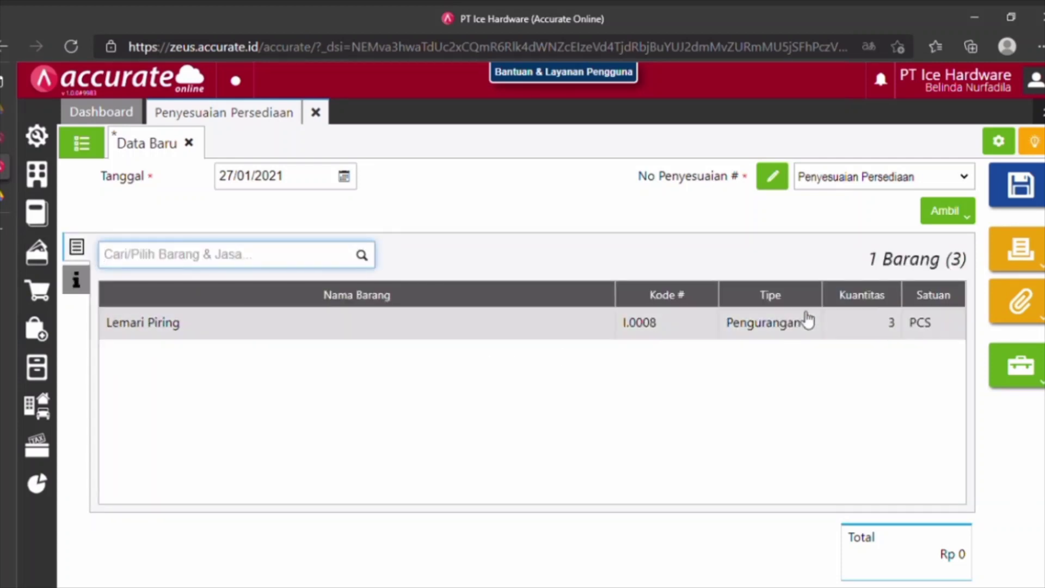
left_click(1024, 201)
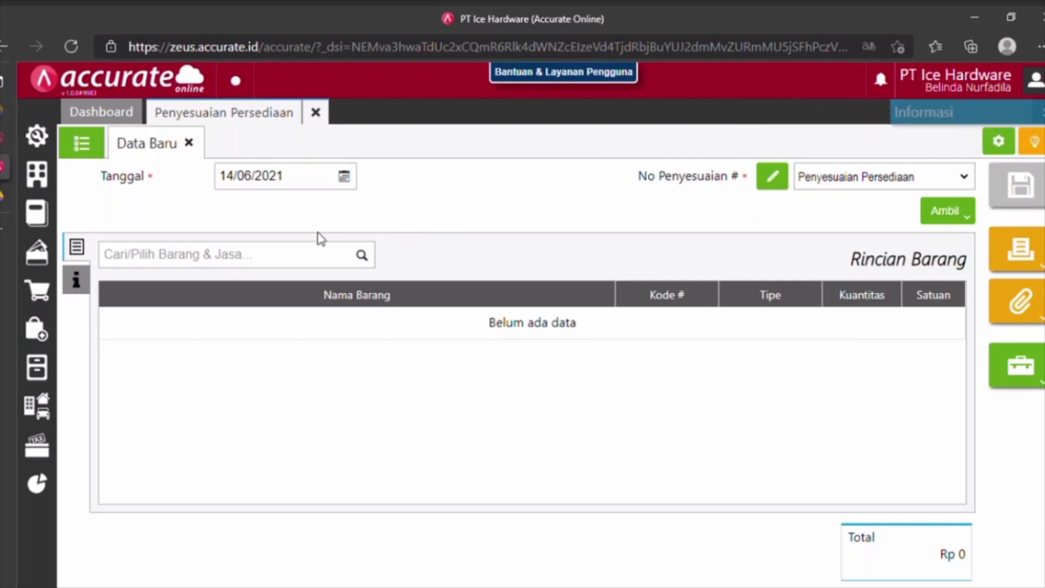
Start a new Penyesuaian Harga/Diskon for the Umum sales category.
left_click(321, 113)
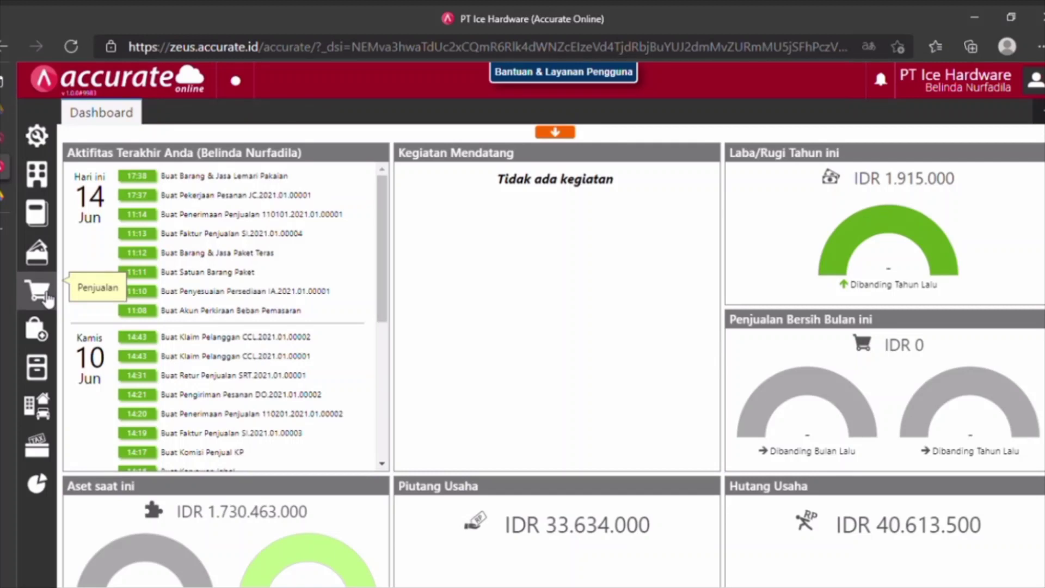
left_click(47, 299)
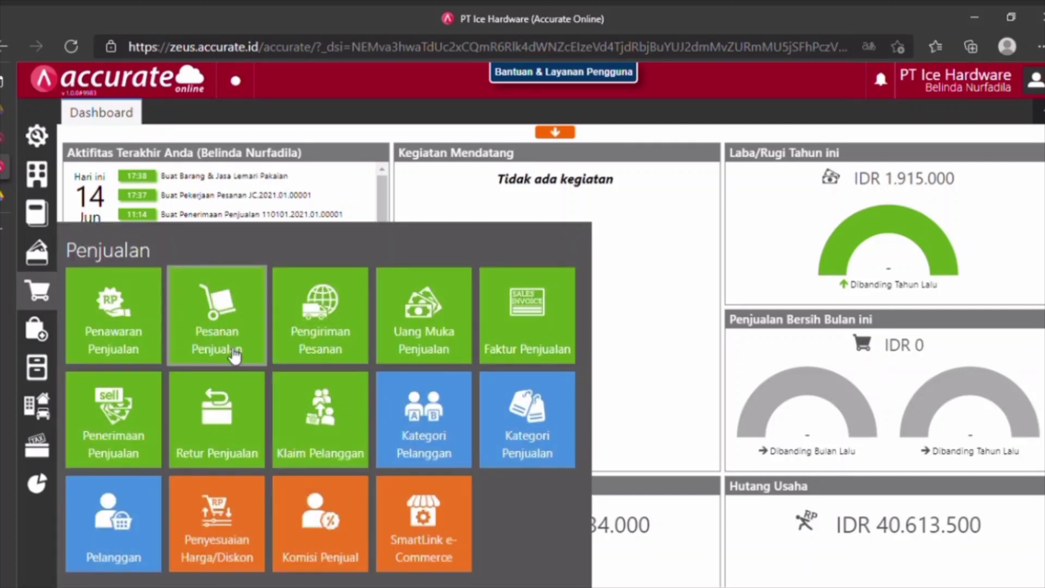
left_click(239, 515)
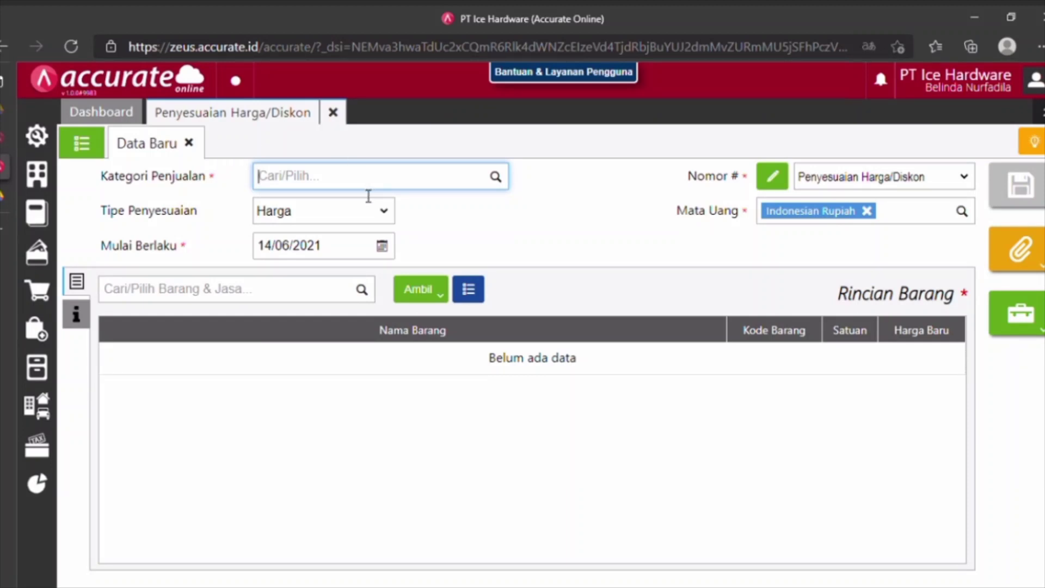
type("ku")
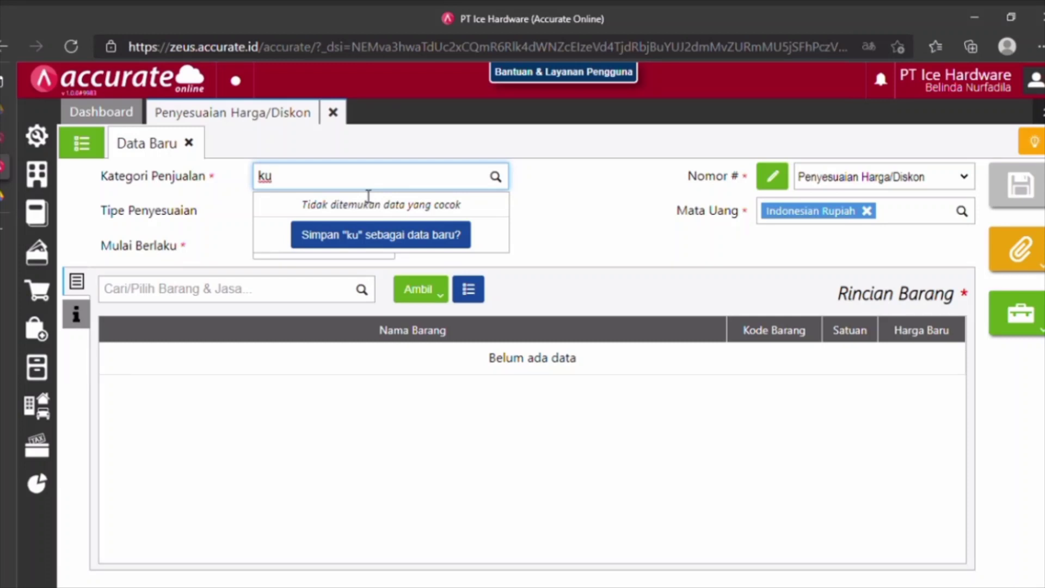
key("BackSpace")
key("BackSpace")
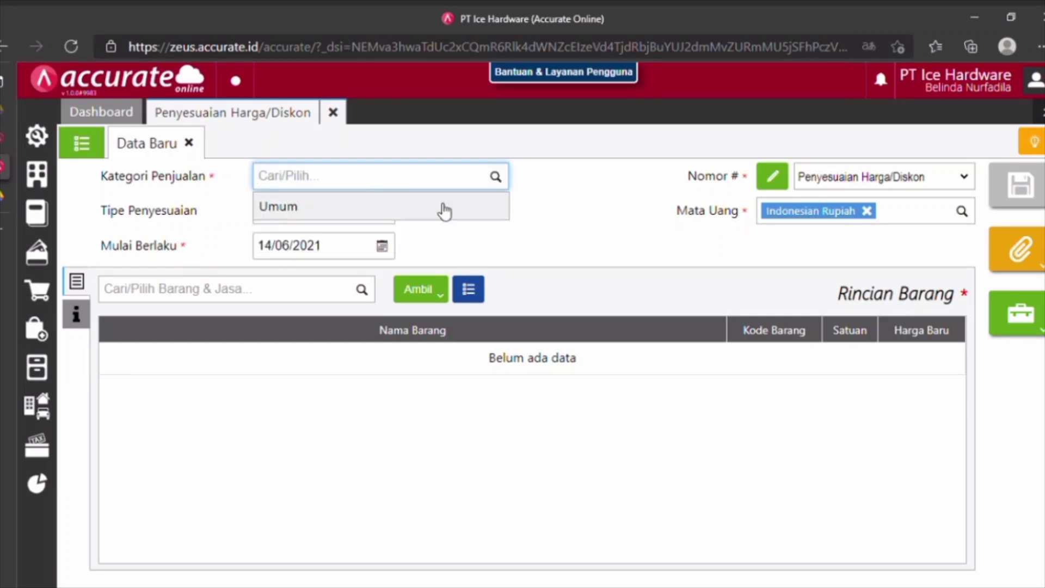
left_click(530, 208)
left_click(502, 181)
left_click(444, 217)
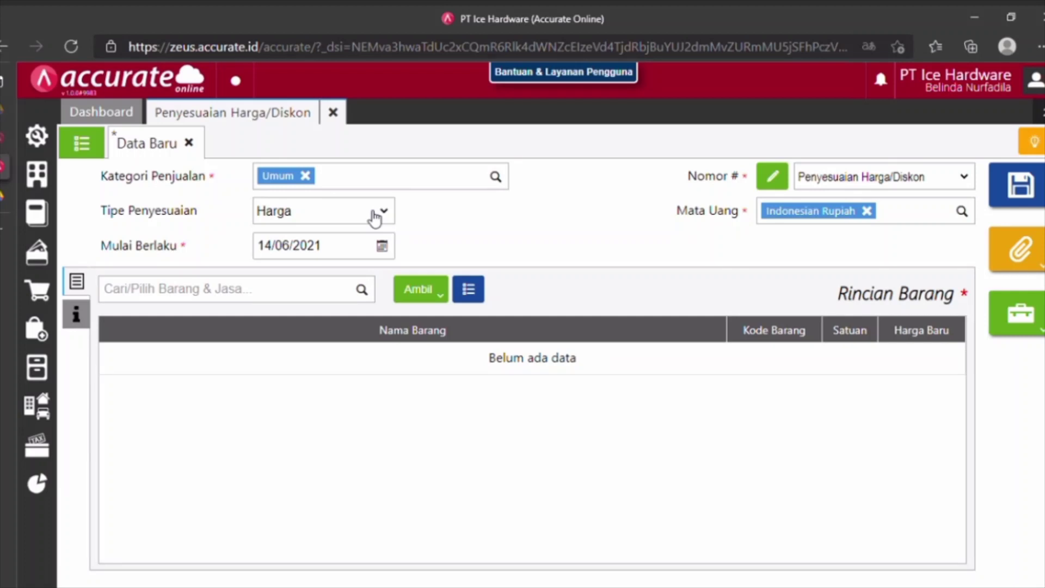
Set the effective date to 28/01/2021, add Kursi Teras, and select its 150.000 new price.
left_click(342, 251)
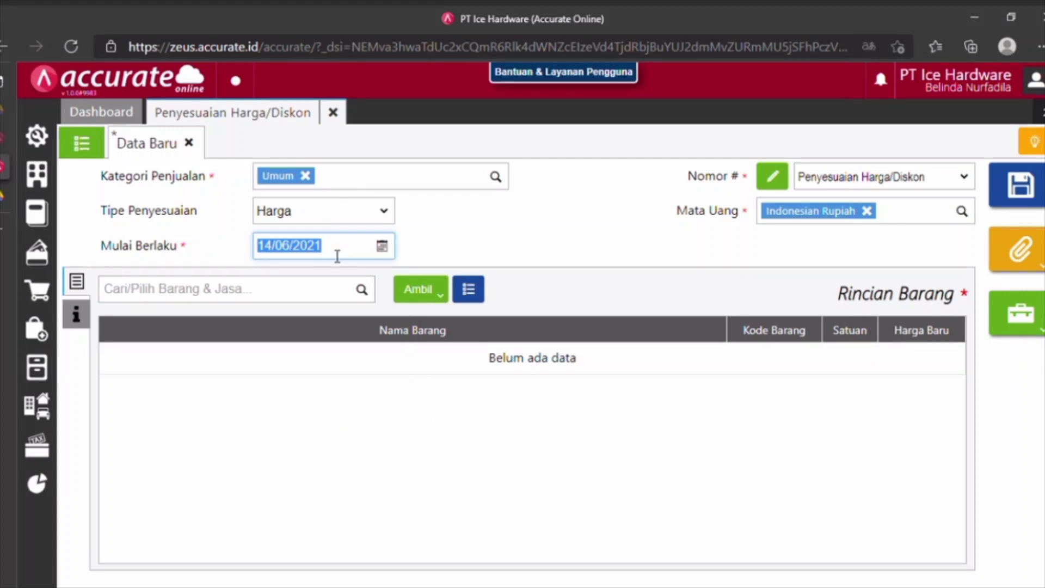
type("28/01/2021")
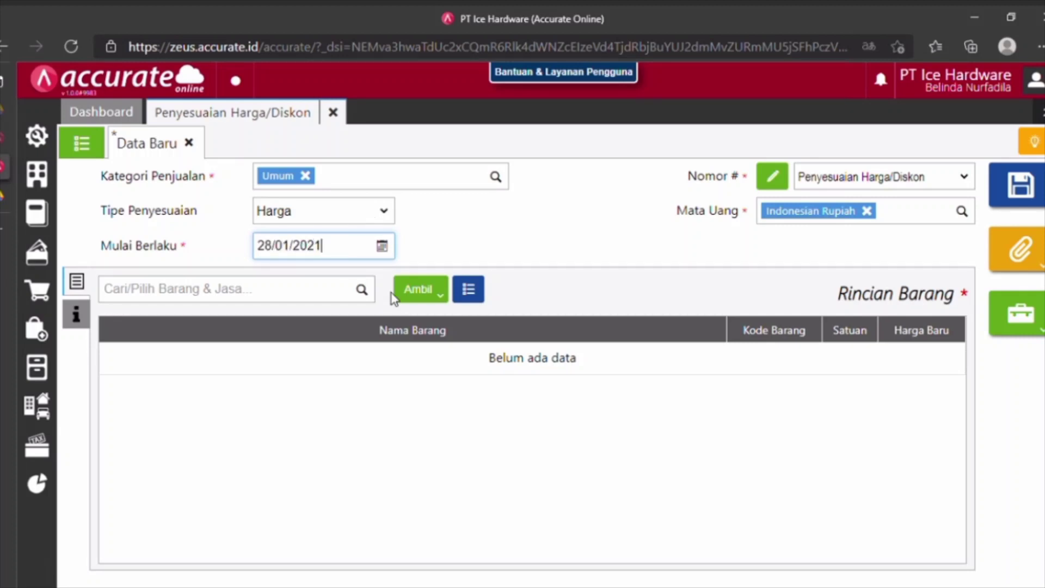
left_click(334, 298)
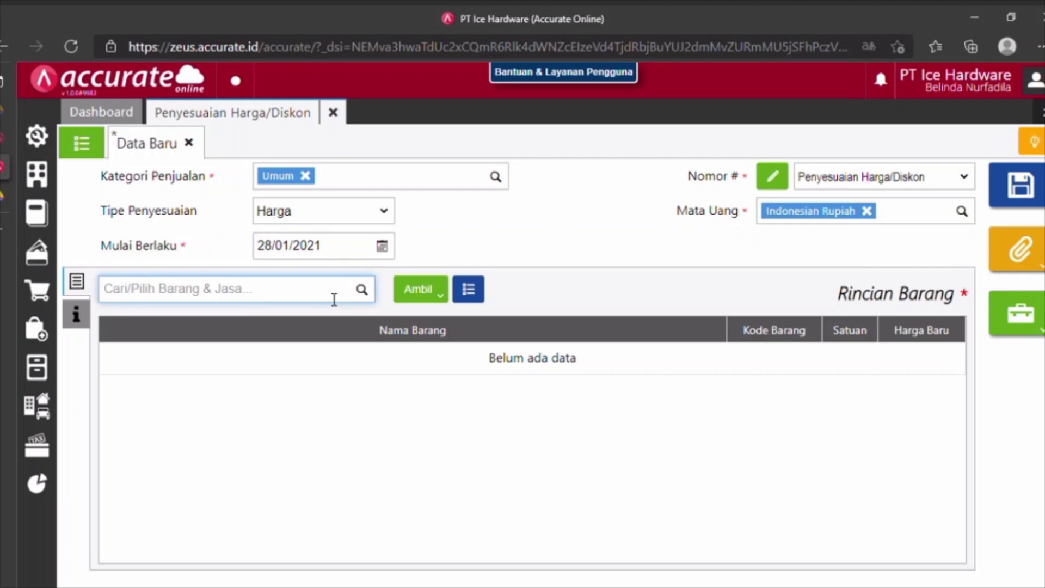
type("kursi te")
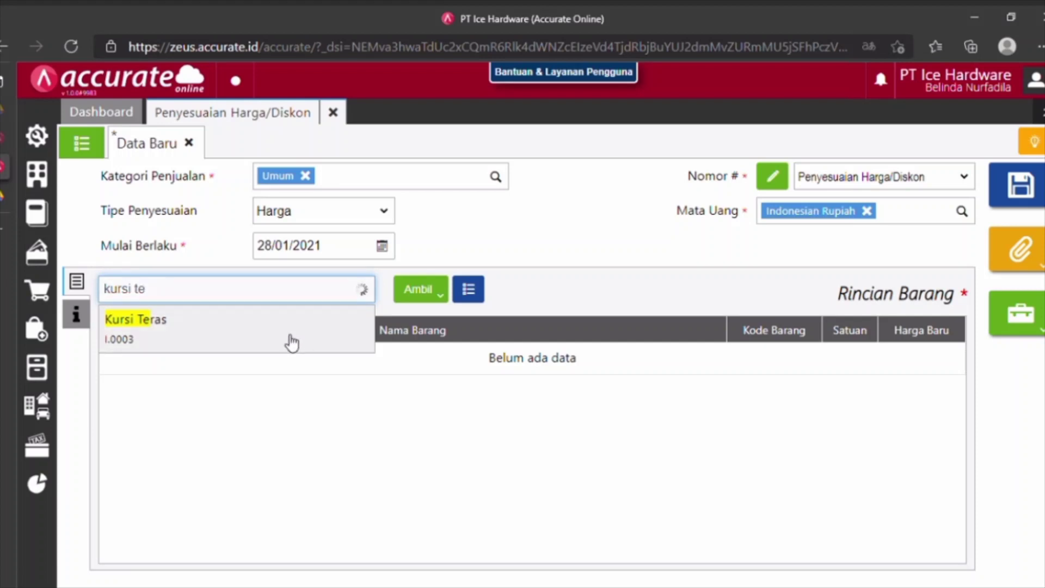
left_click(338, 343)
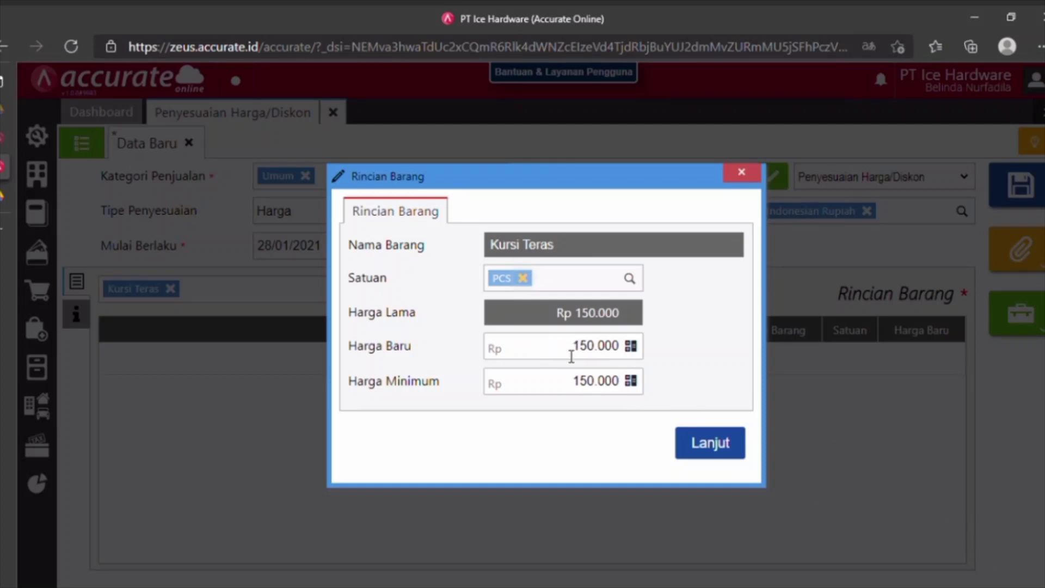
left_click_drag(571, 357, 621, 358)
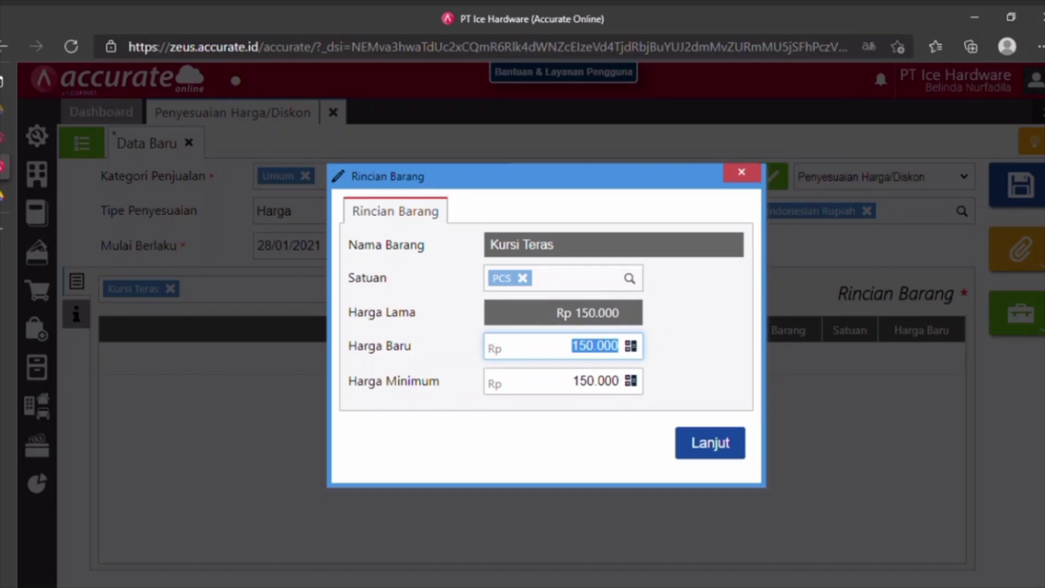
Set Kursi Teras's new price and minimum price to 172.500.
type("1")
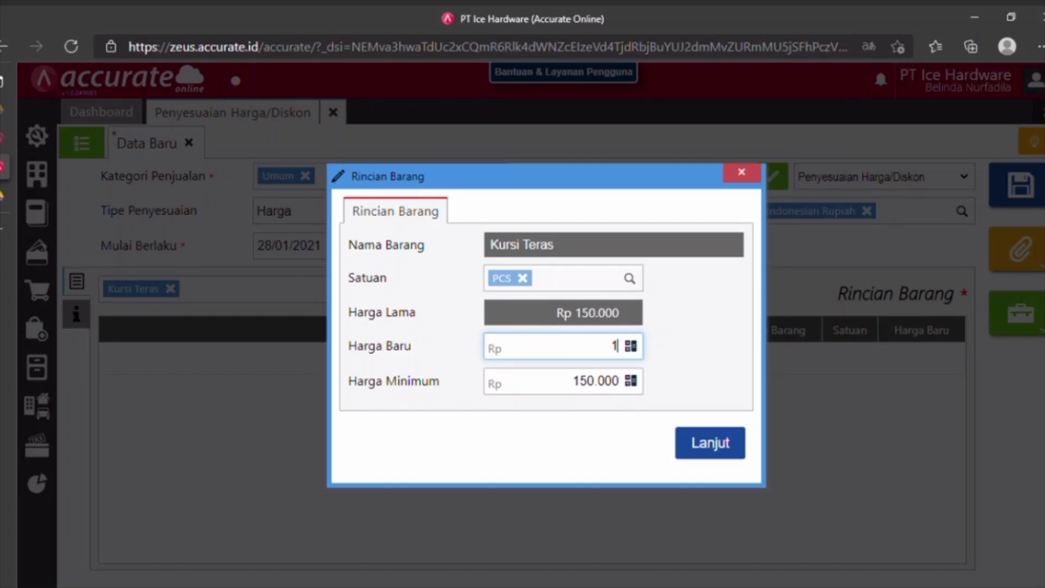
type("72.500")
left_click(573, 393)
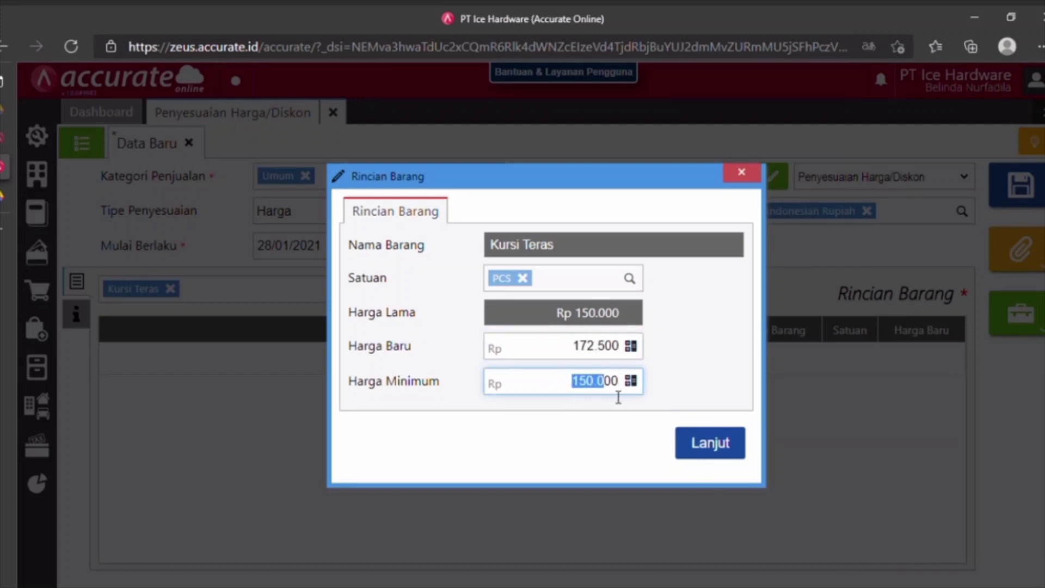
type("172500")
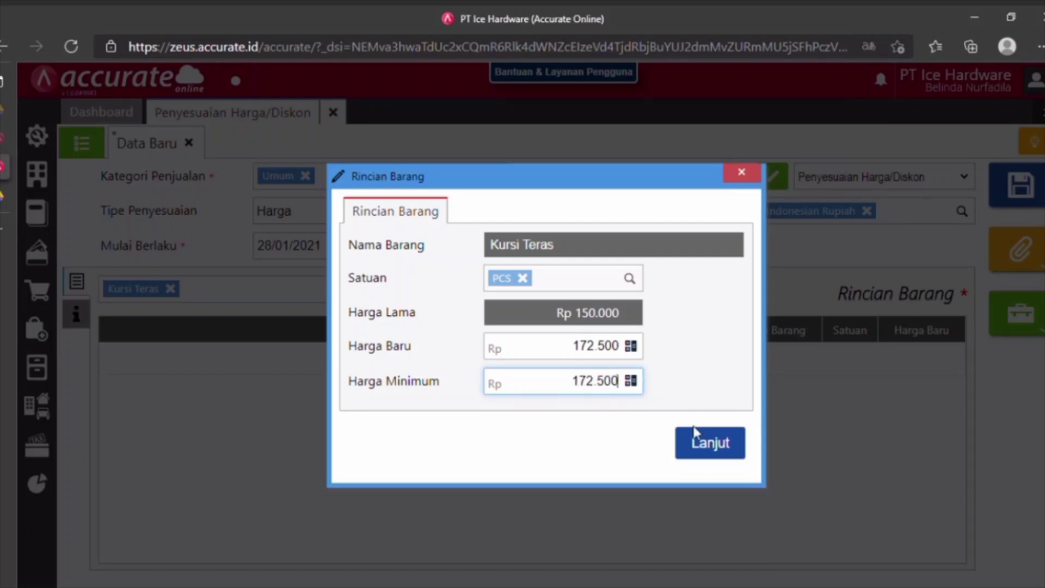
left_click(724, 450)
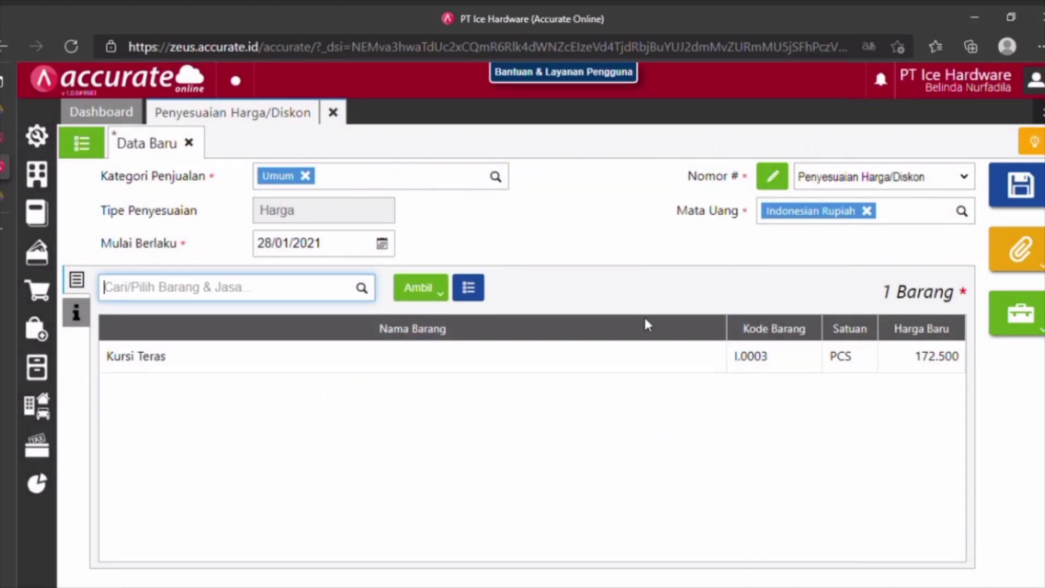
Make the price adjustment effective 01/02/2021 and save it.
left_click(332, 254)
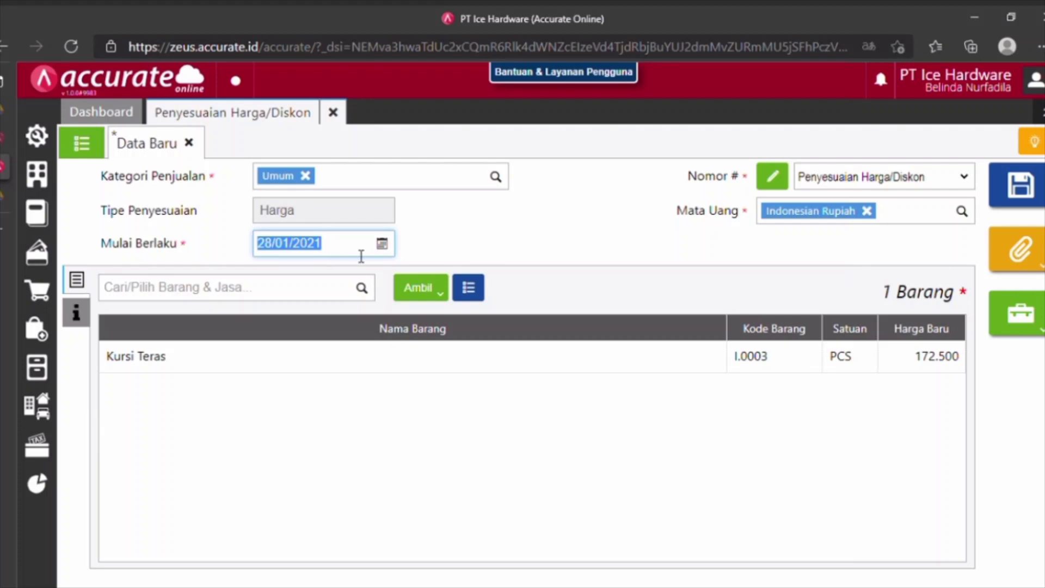
type("01/02/")
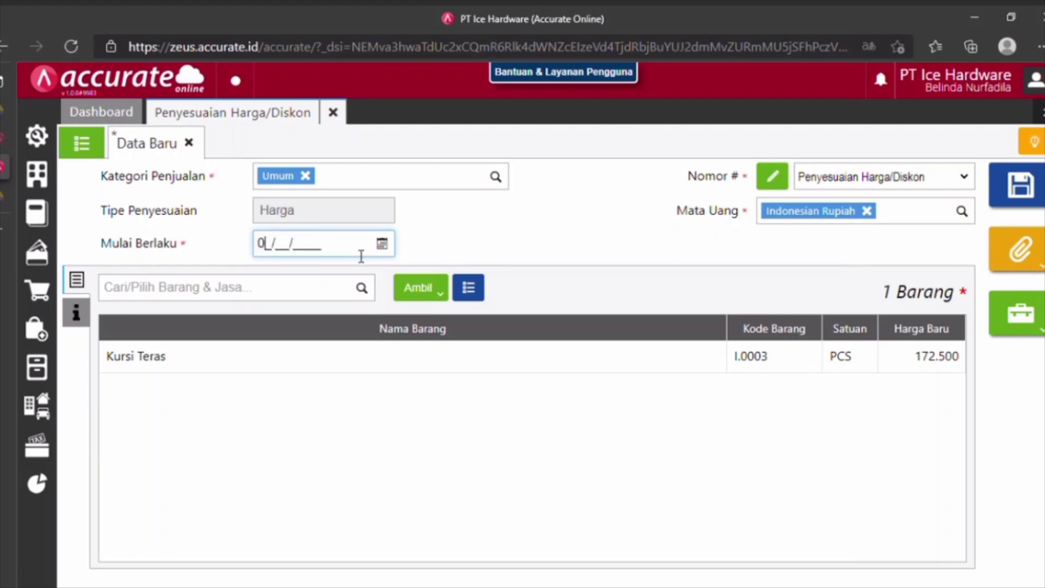
type("2021")
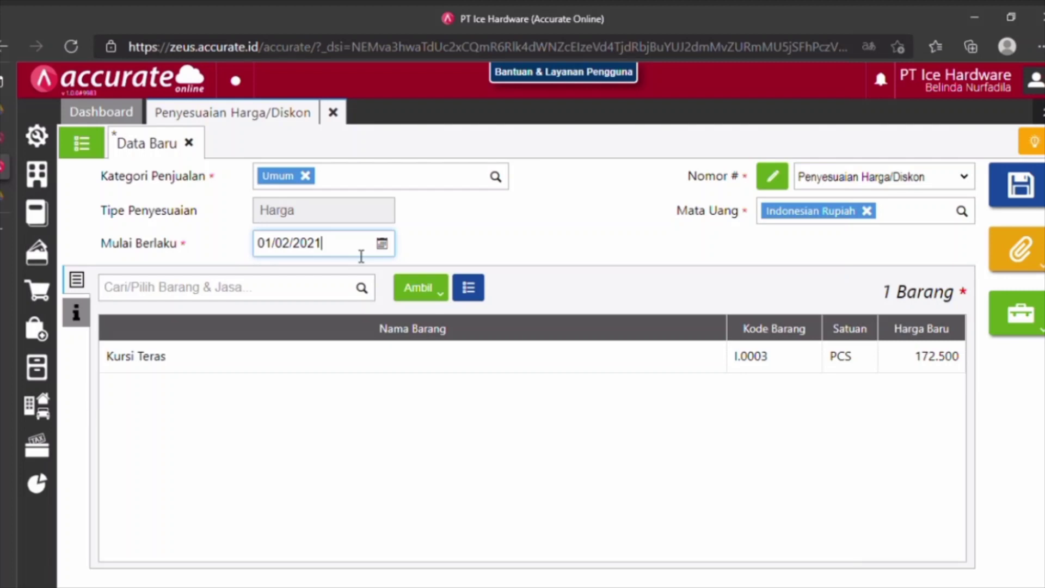
left_click(82, 317)
left_click(76, 279)
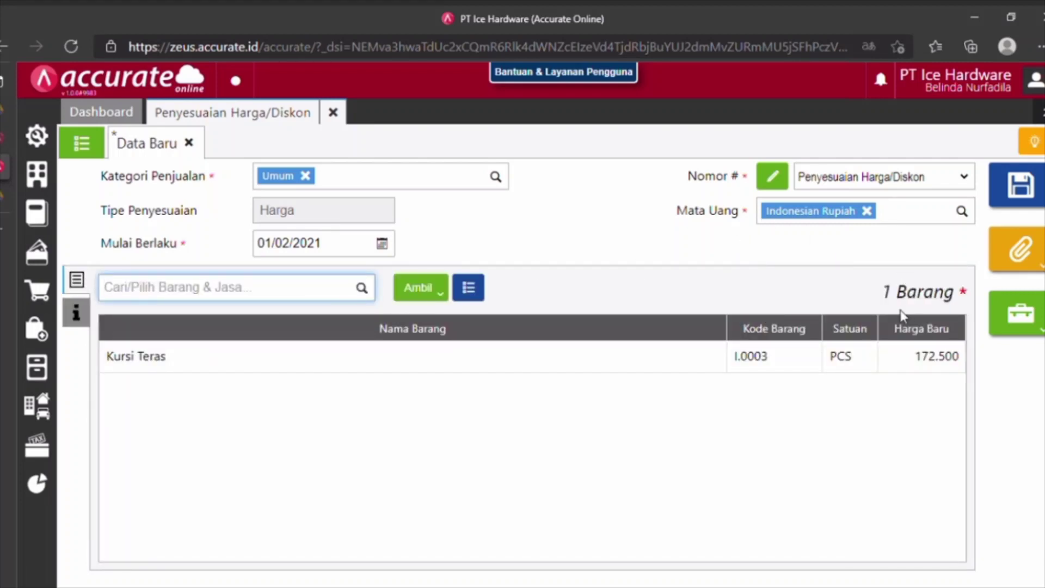
left_click(1021, 186)
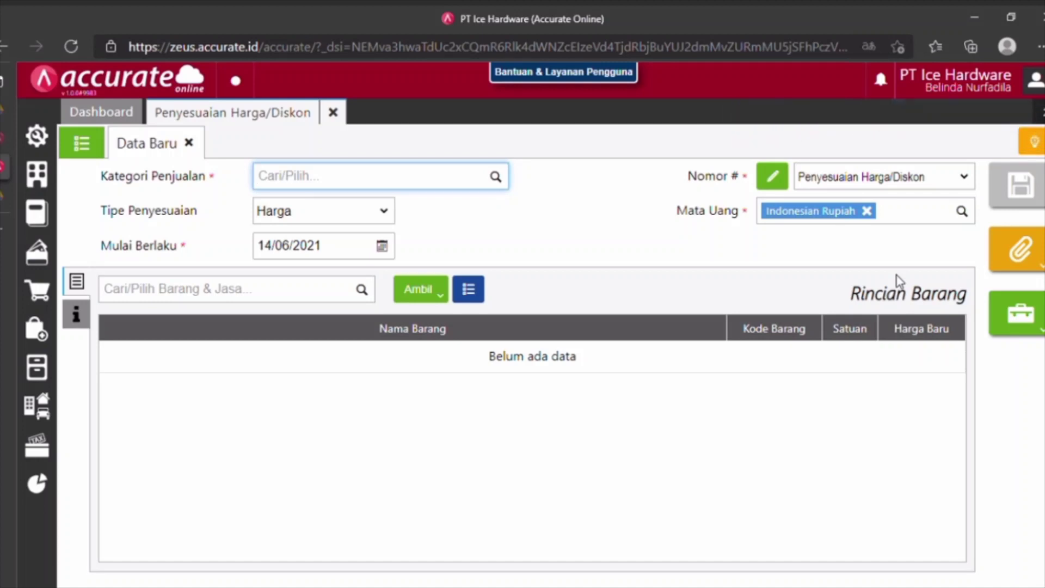
Close the price adjustment and start a new Faktur Pembelian.
left_click(333, 119)
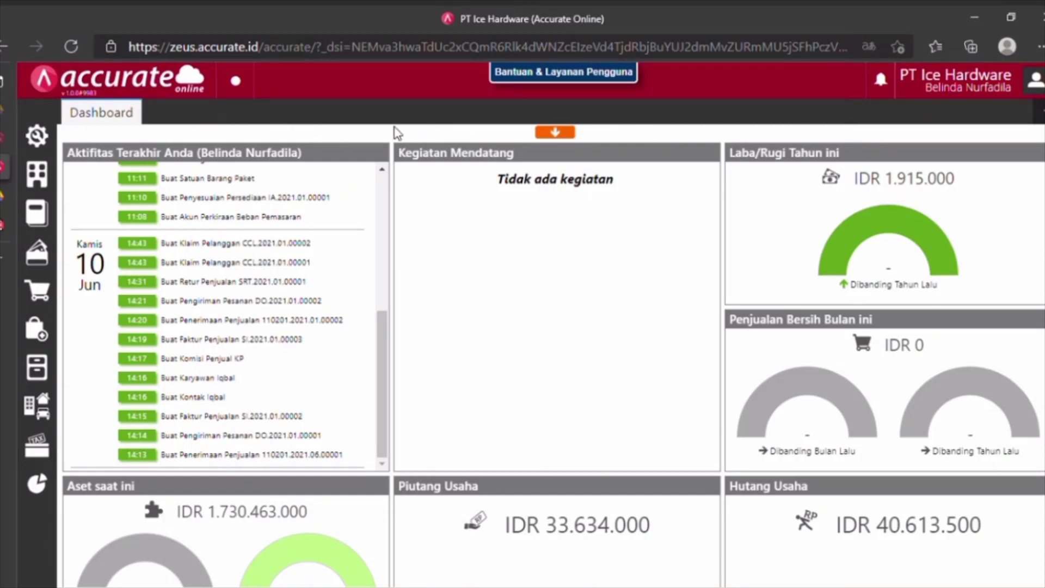
mouse_move(7, 413)
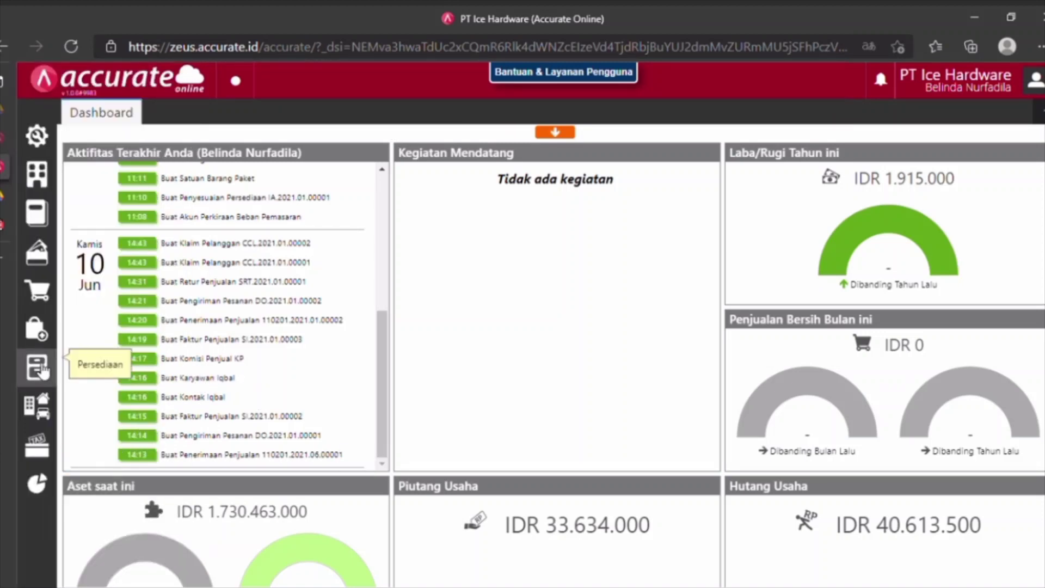
left_click(43, 336)
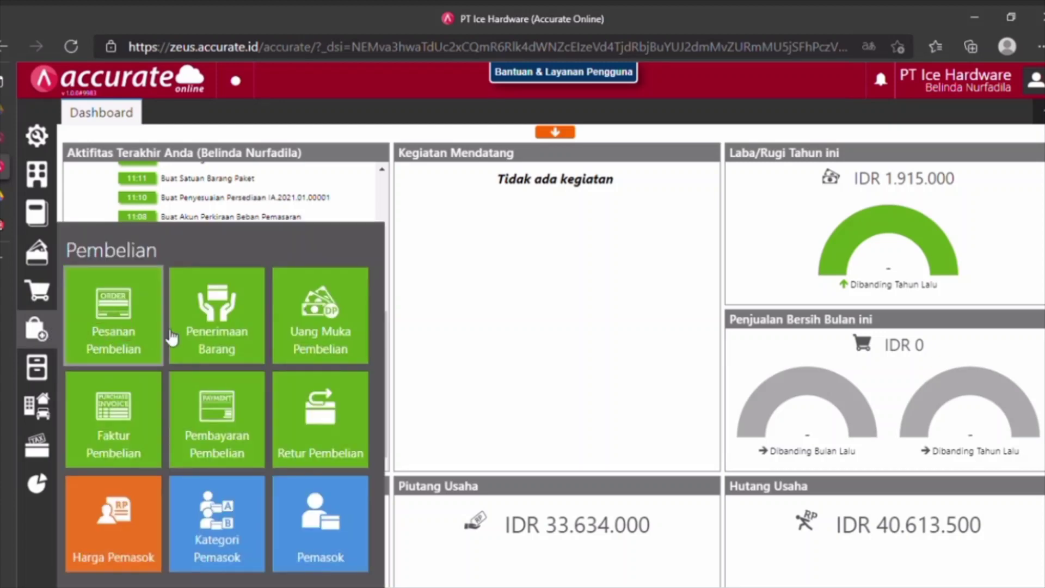
left_click(100, 436)
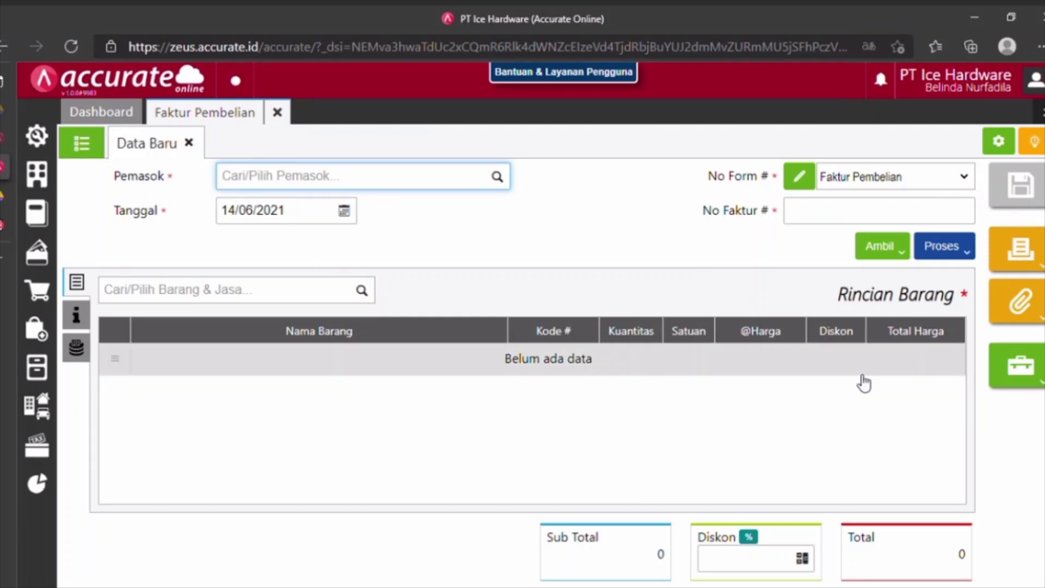
Set supplier Pemasok Umum, date 29/01/2021 and invoice number AT 001, then begin an asset purchase.
type("umum")
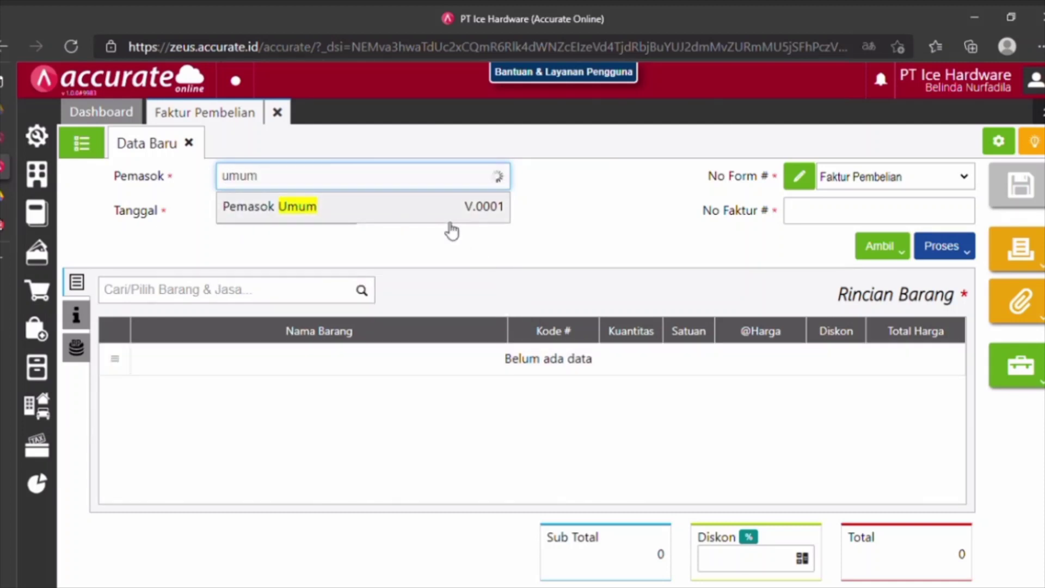
left_click(450, 224)
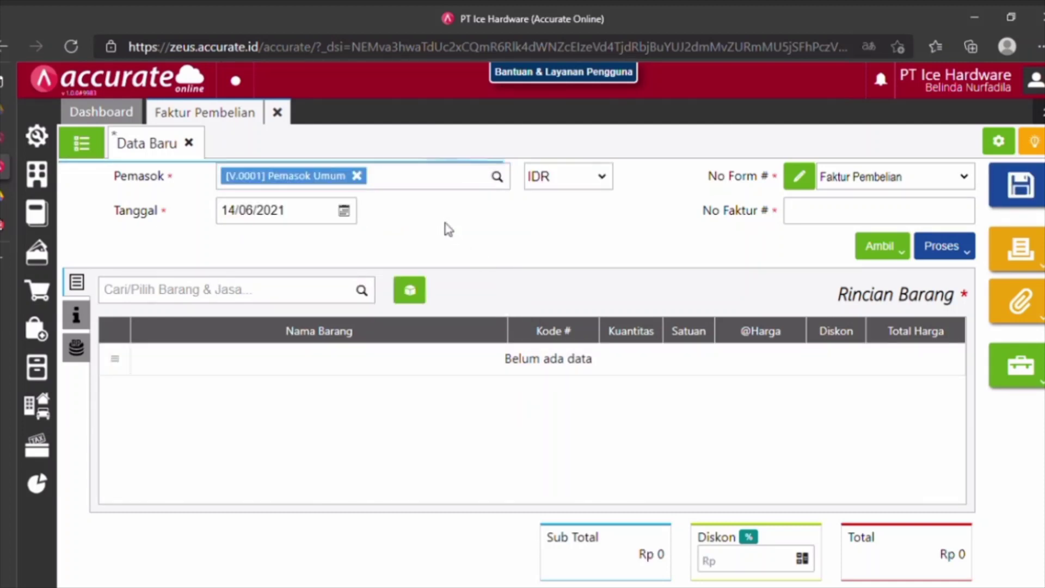
left_click(325, 218)
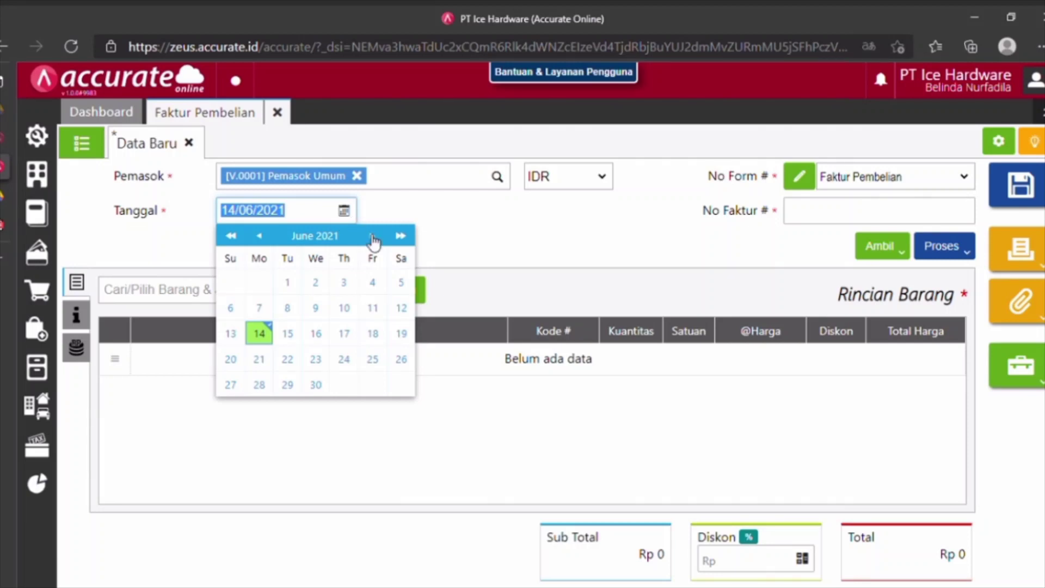
type("29/01/")
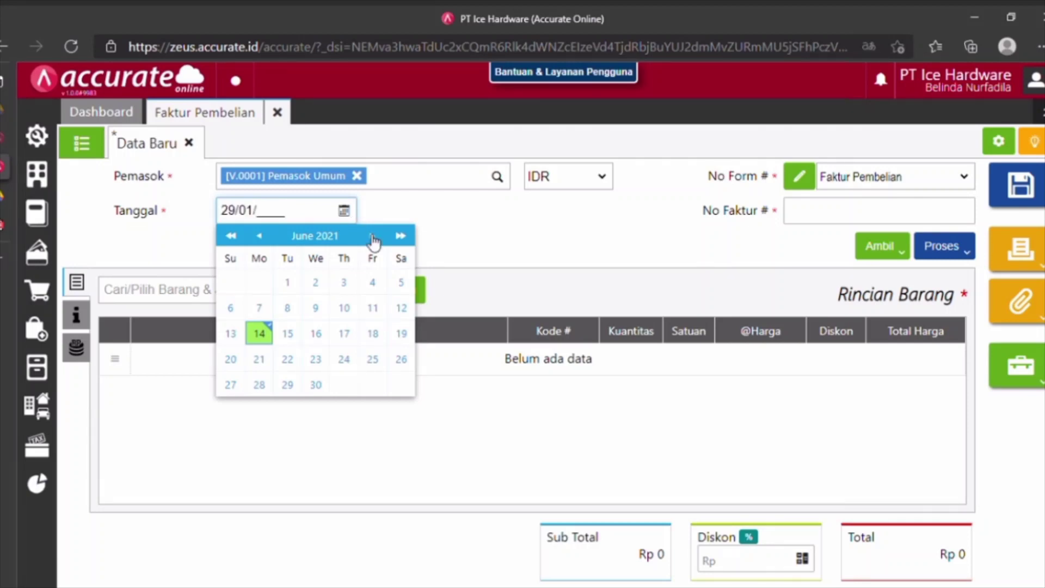
type("2021")
left_click(814, 215)
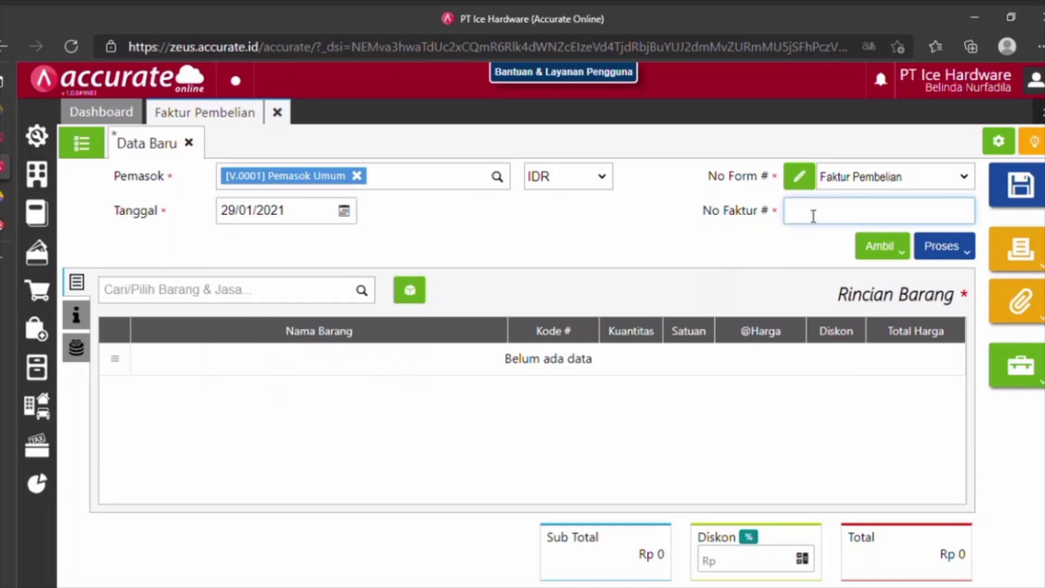
type("AT 001")
left_click(412, 295)
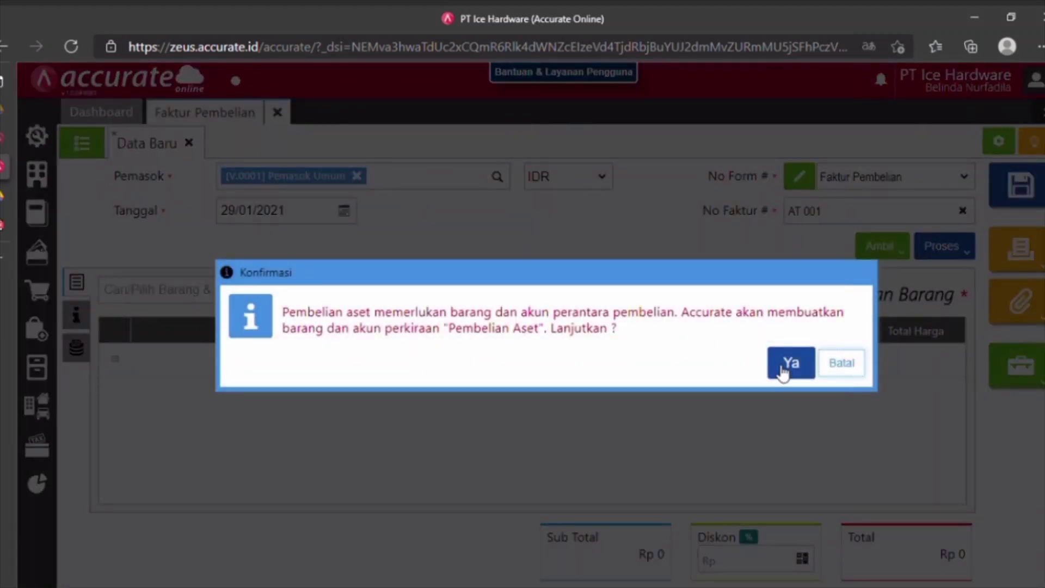
Add asset Laptop ACER at 15.000.000 without the 10% PPN.
left_click(790, 364)
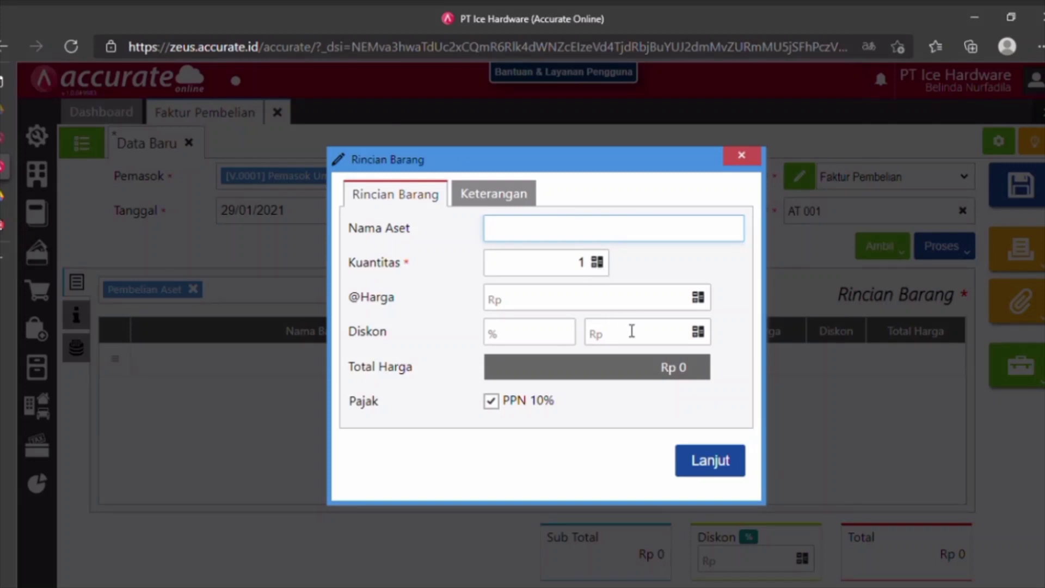
type("Laptop ACER")
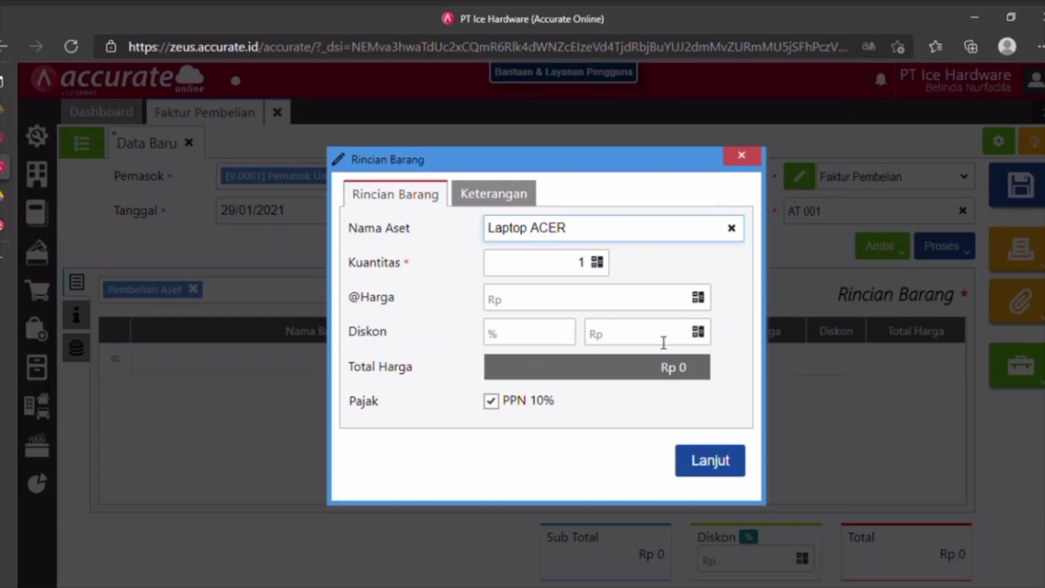
left_click(635, 310)
type("15")
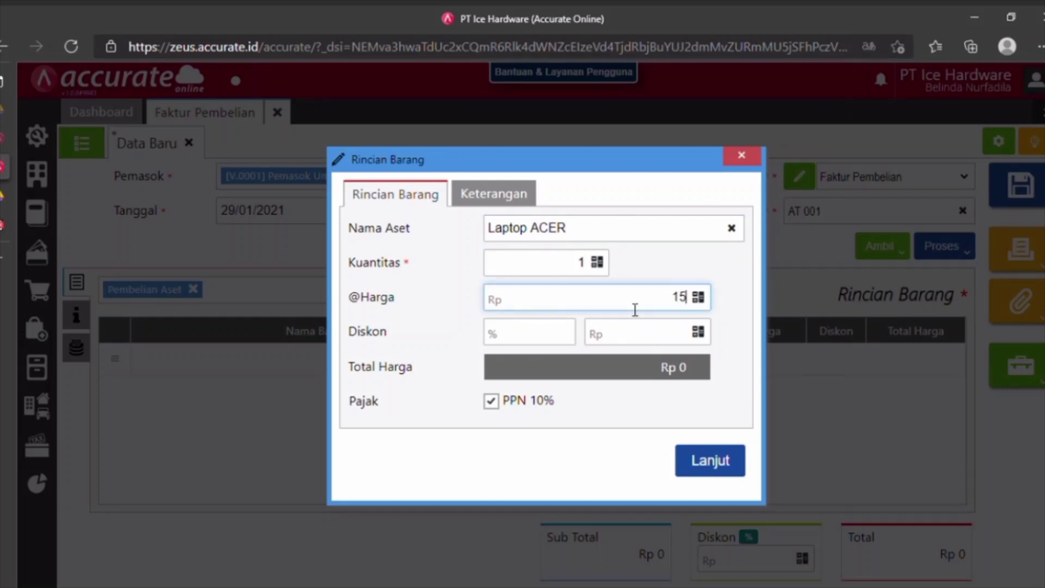
type("0.000")
left_click(512, 406)
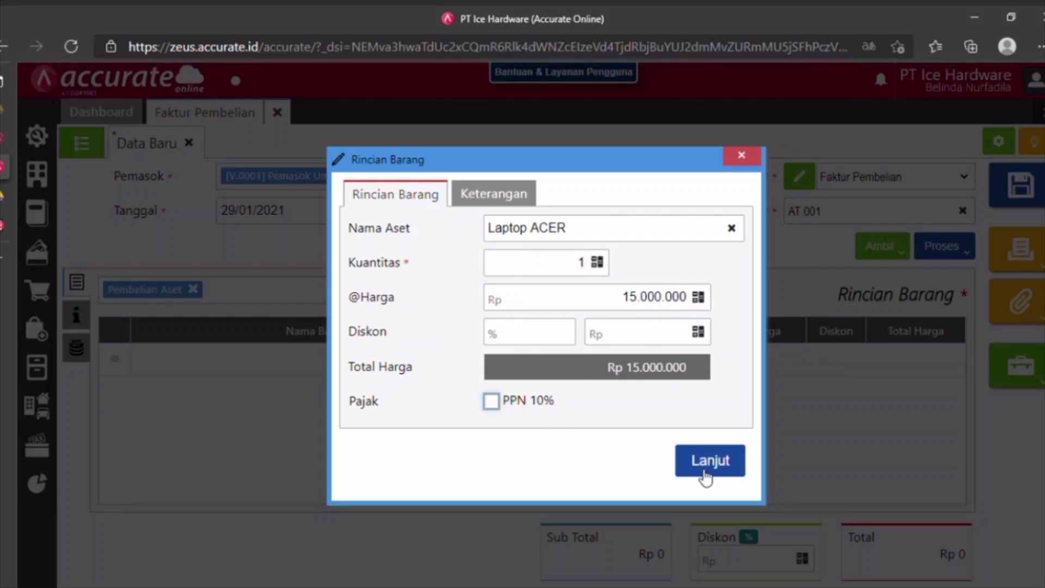
left_click(705, 475)
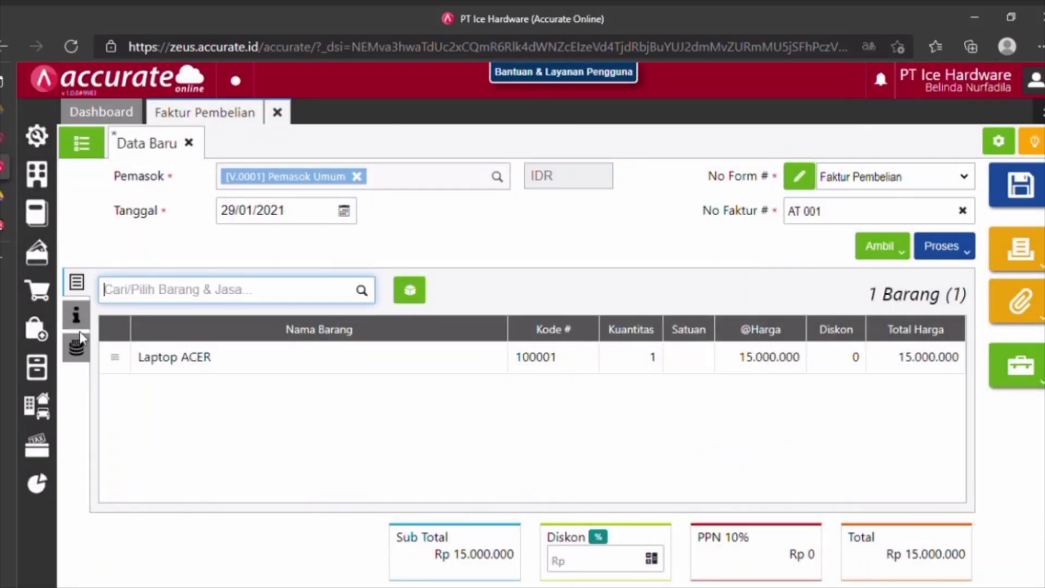
Check the invoice's tabs, then save invoice AT 001 and start its purchase payment.
left_click(80, 329)
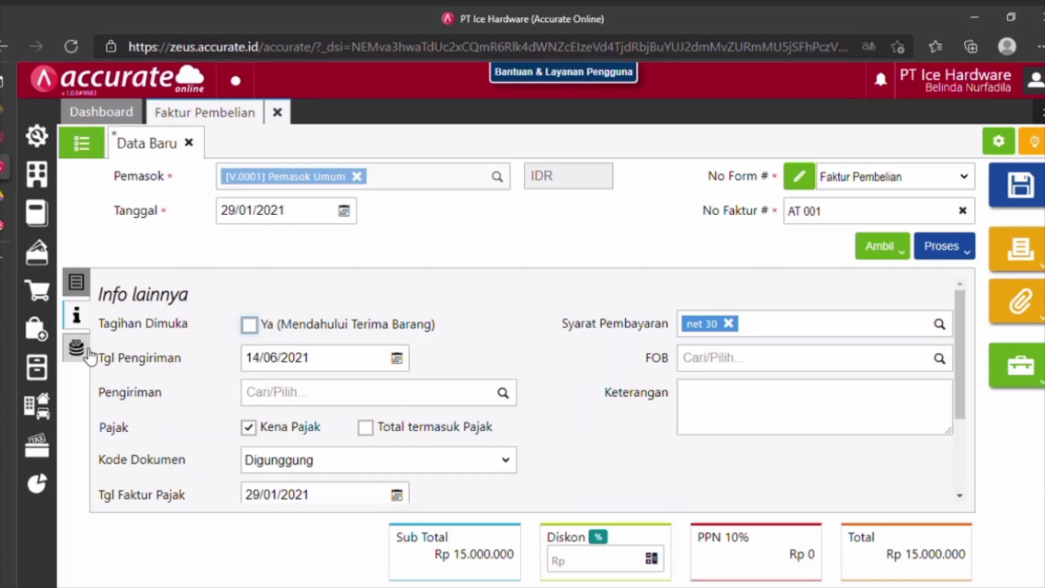
left_click(87, 355)
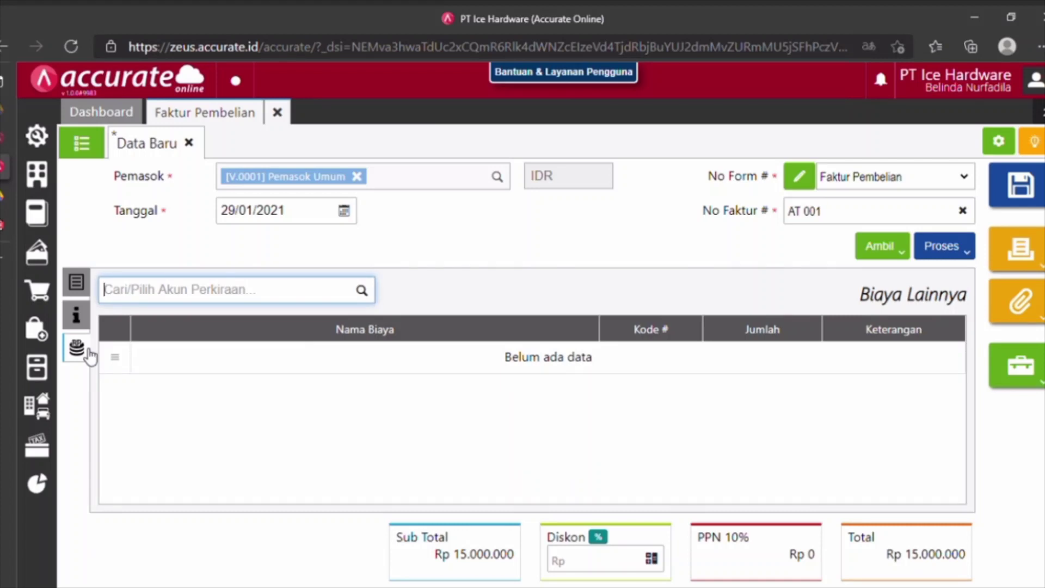
left_click(81, 289)
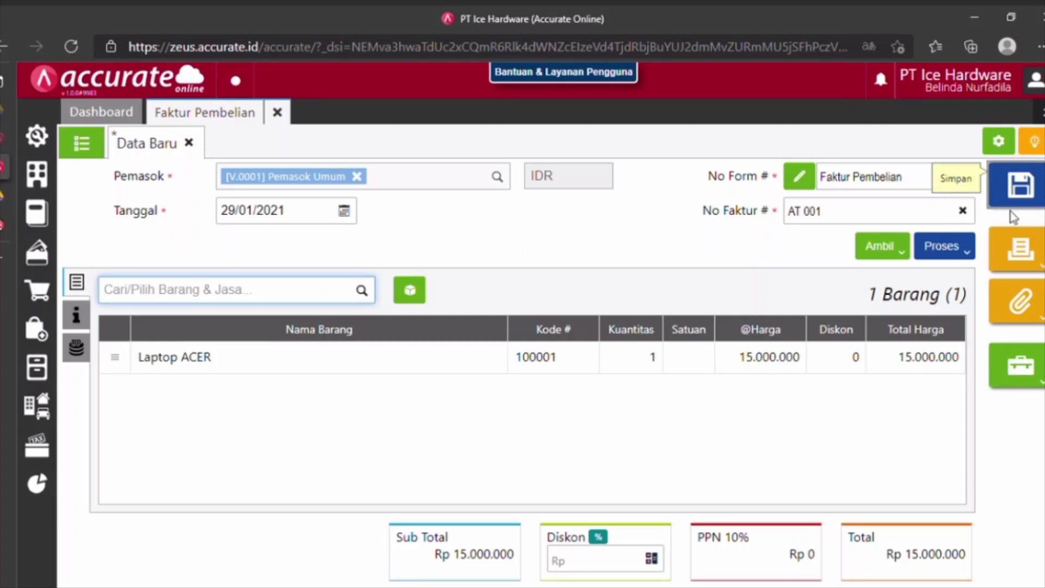
left_click(961, 258)
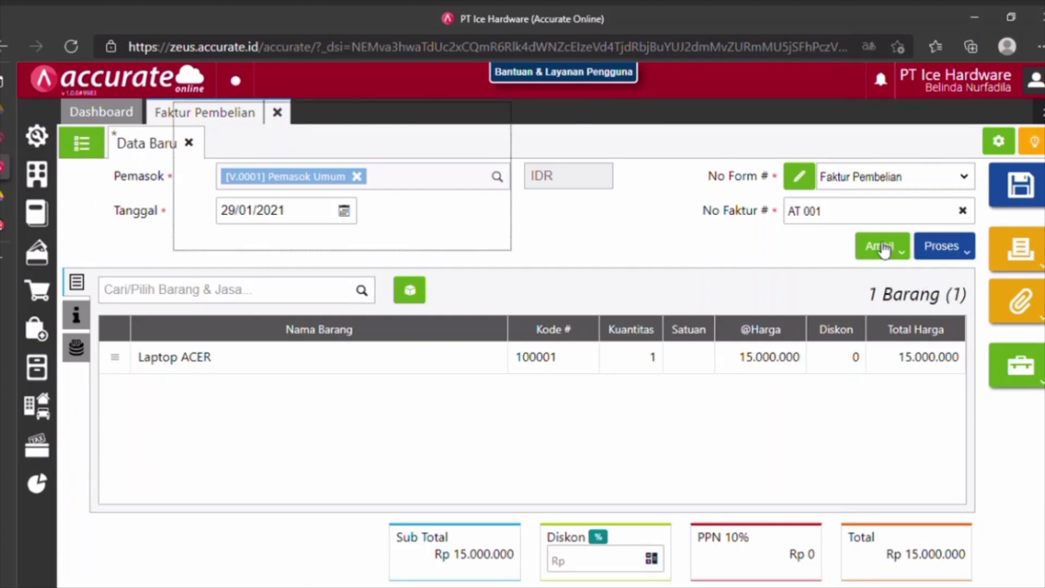
key("ctrl+s")
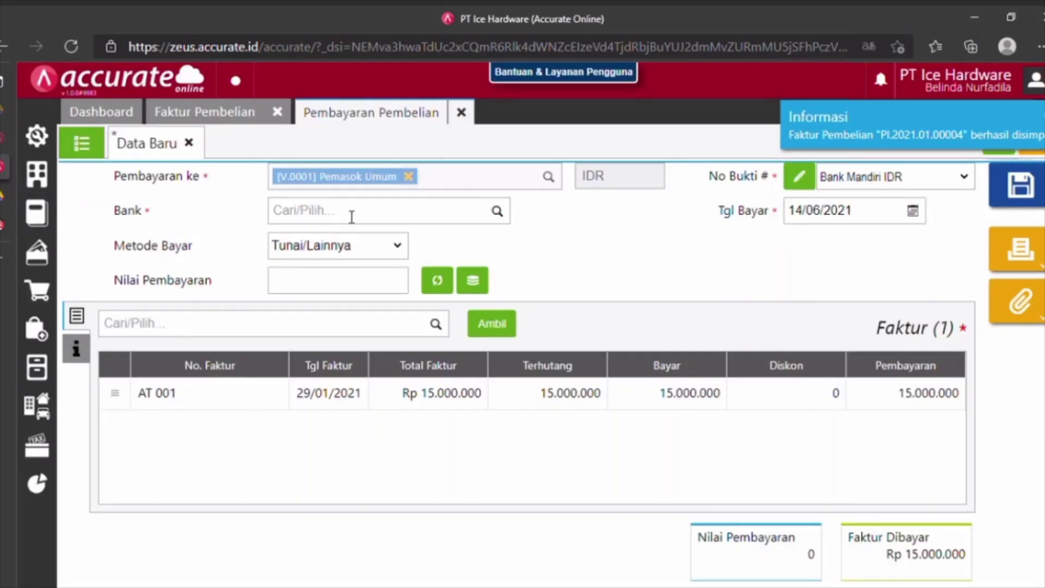
Pay from Bank Mandiri IDR by Transfer Bank on 29/01/2021, filling the 15.000.000 amount.
left_click(351, 216)
type("BANK")
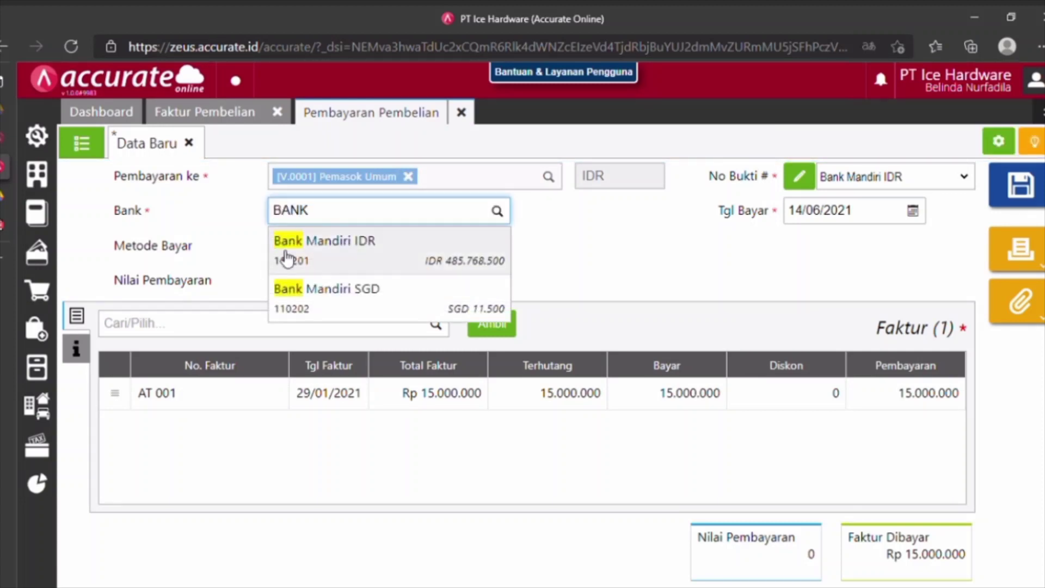
left_click(322, 264)
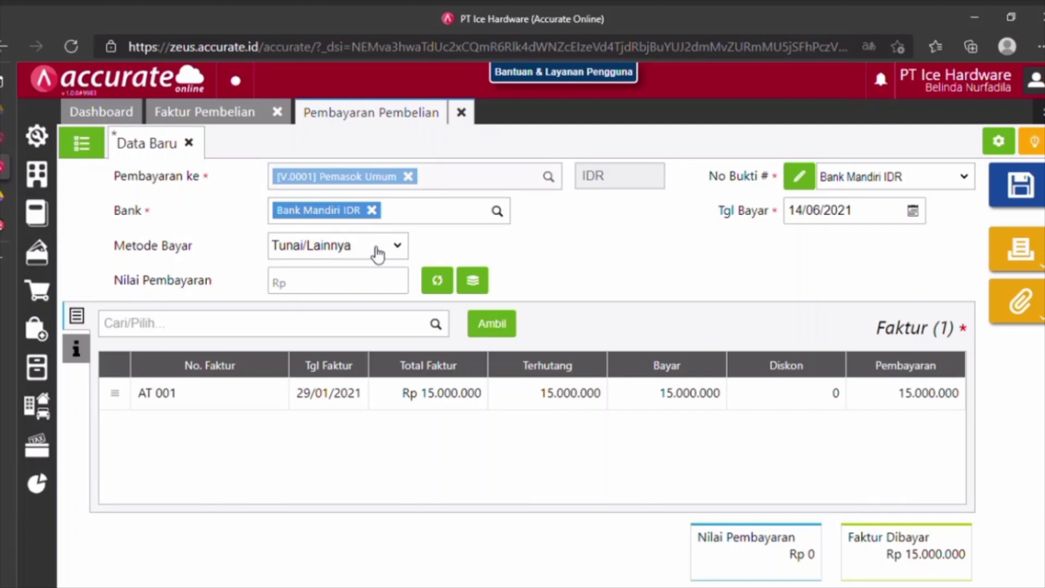
left_click(408, 252)
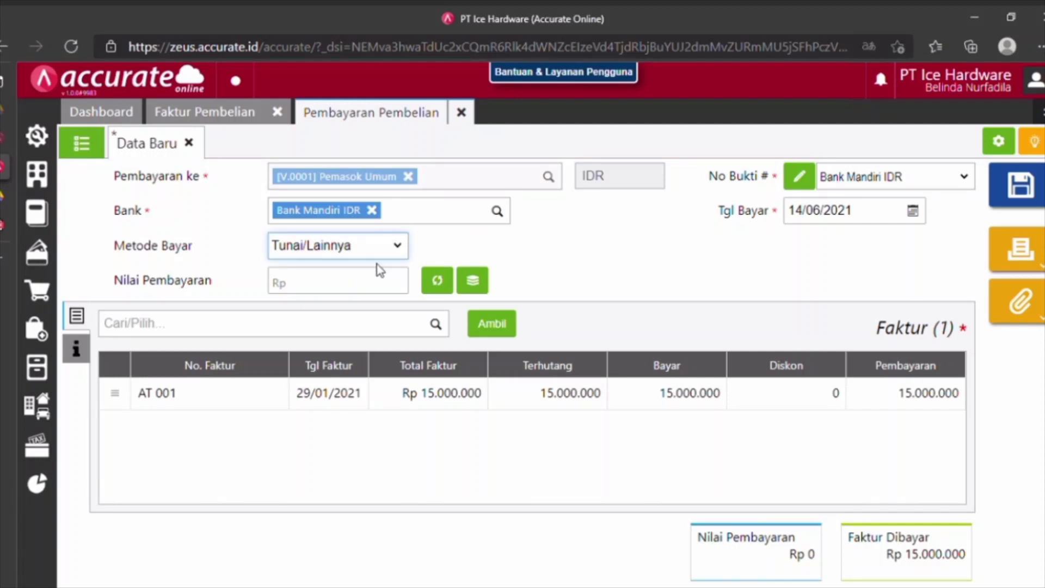
left_click(354, 277)
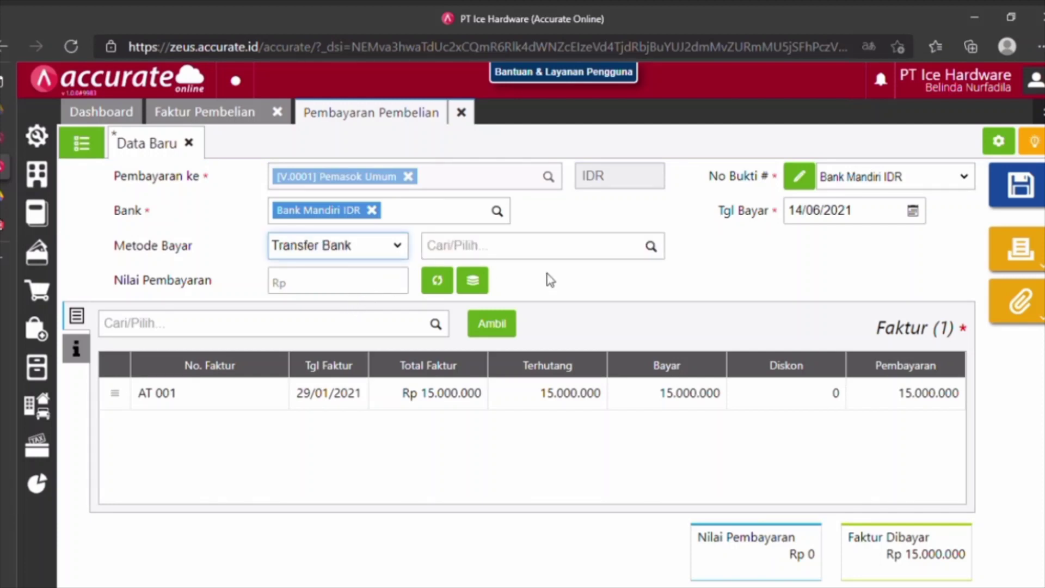
left_click(842, 218)
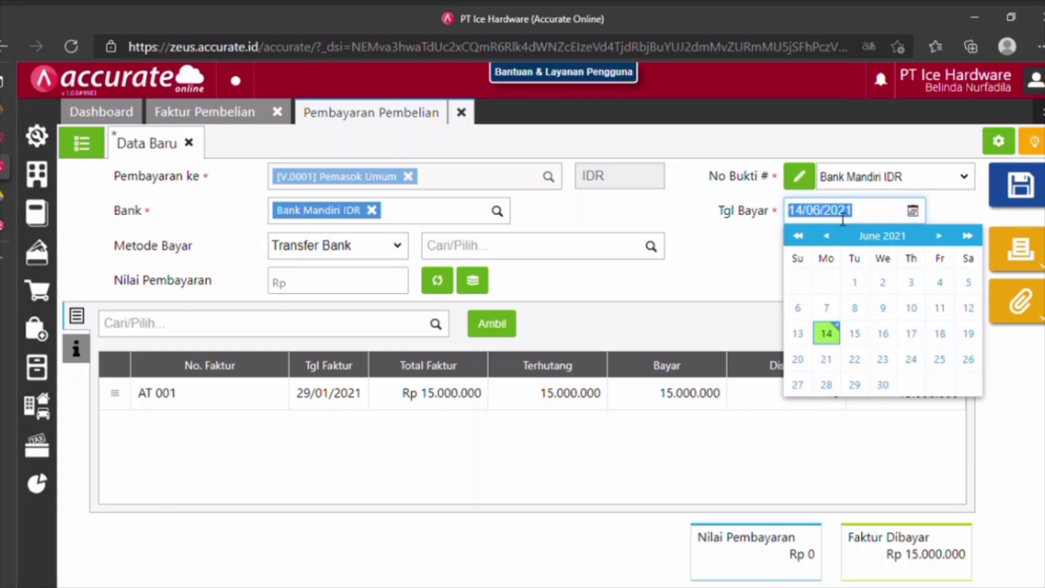
type("29/01/2")
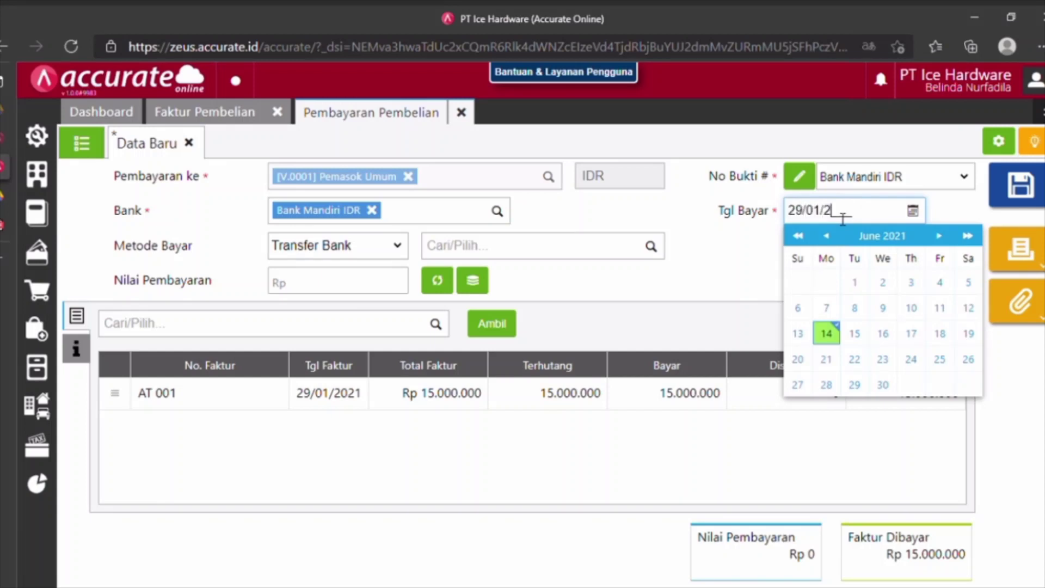
type("021")
left_click(710, 304)
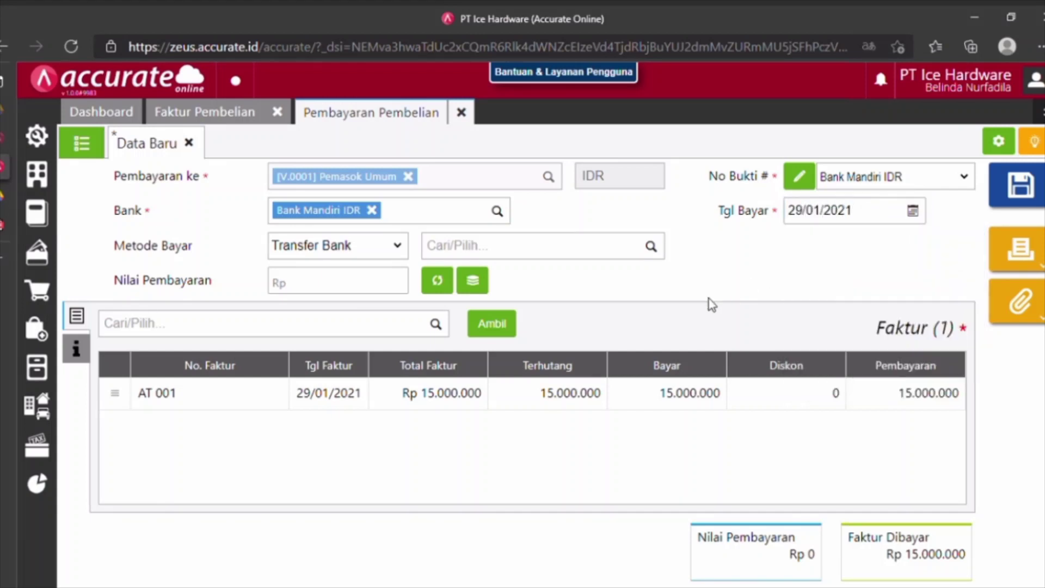
left_click(439, 282)
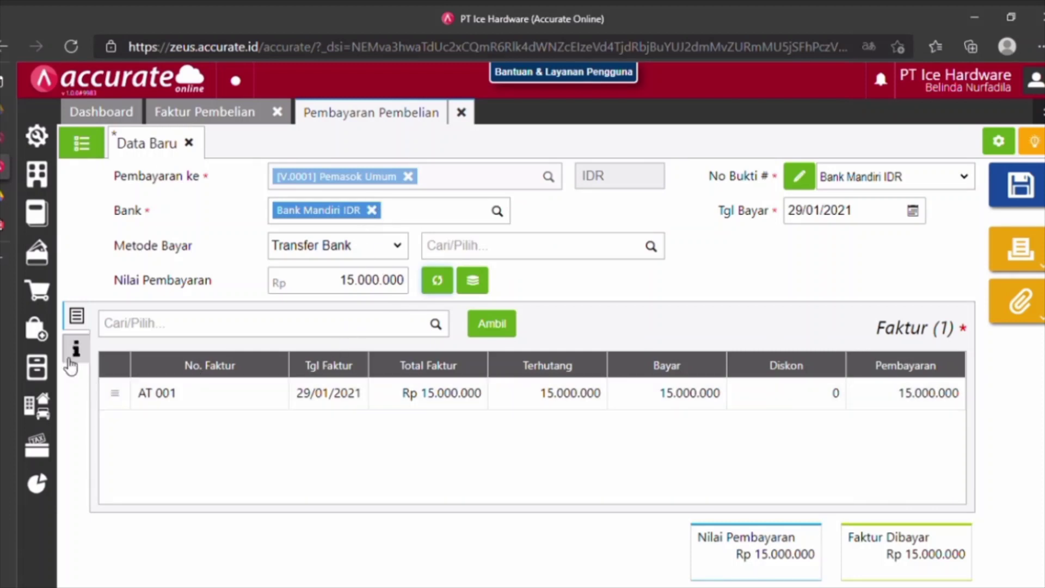
Save the purchase payment and close its page.
left_click(86, 361)
left_click(76, 316)
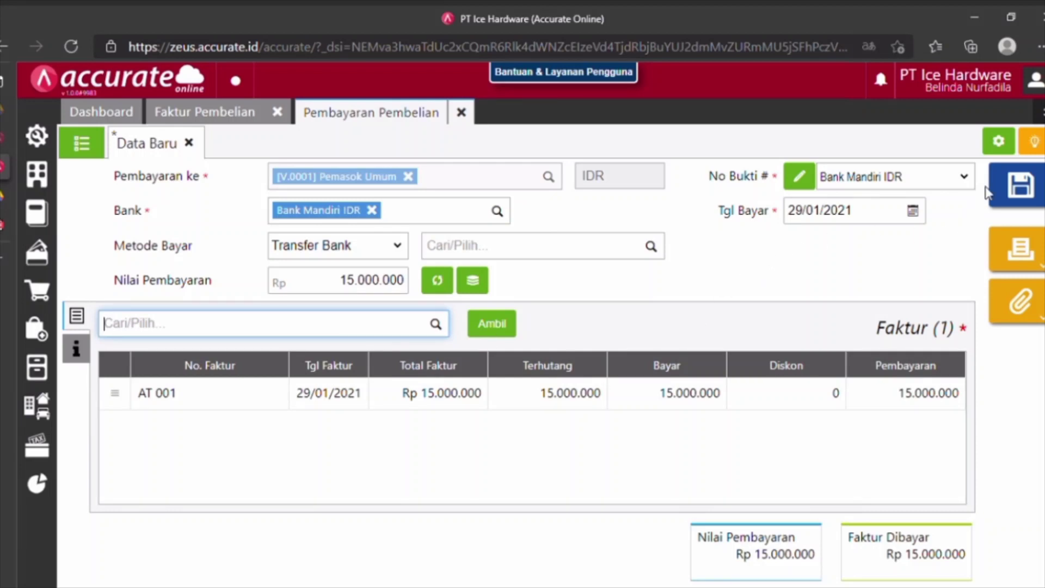
left_click(1026, 184)
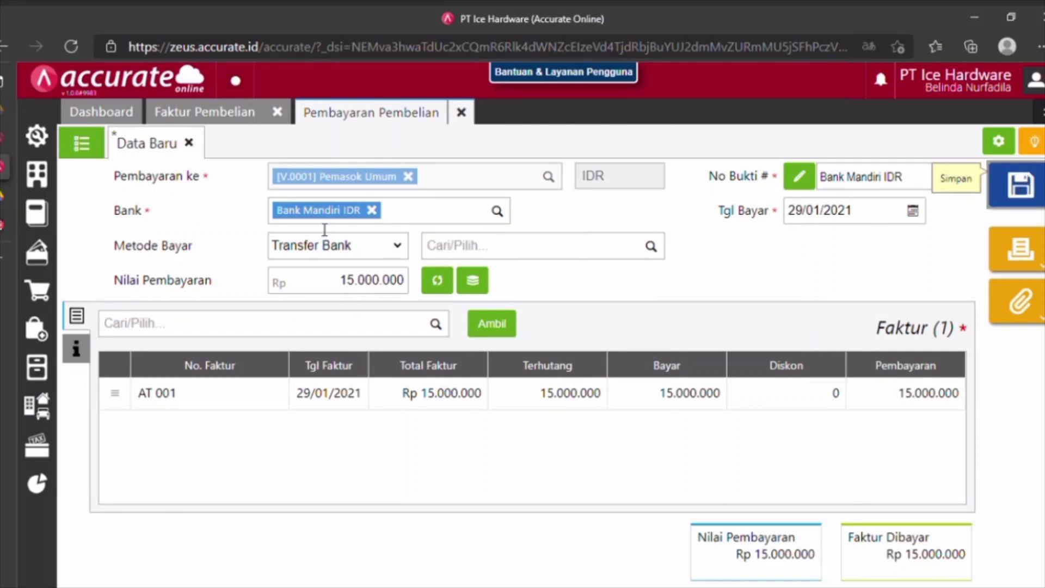
left_click(473, 123)
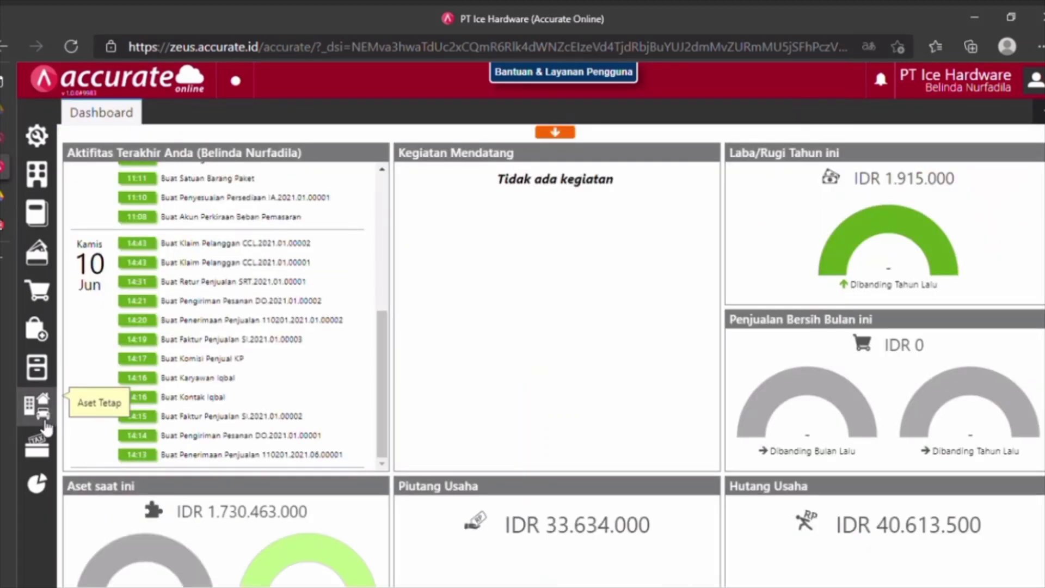
Open the fixed asset list and the Laptop ACER draft DFT.00001.
left_click(44, 424)
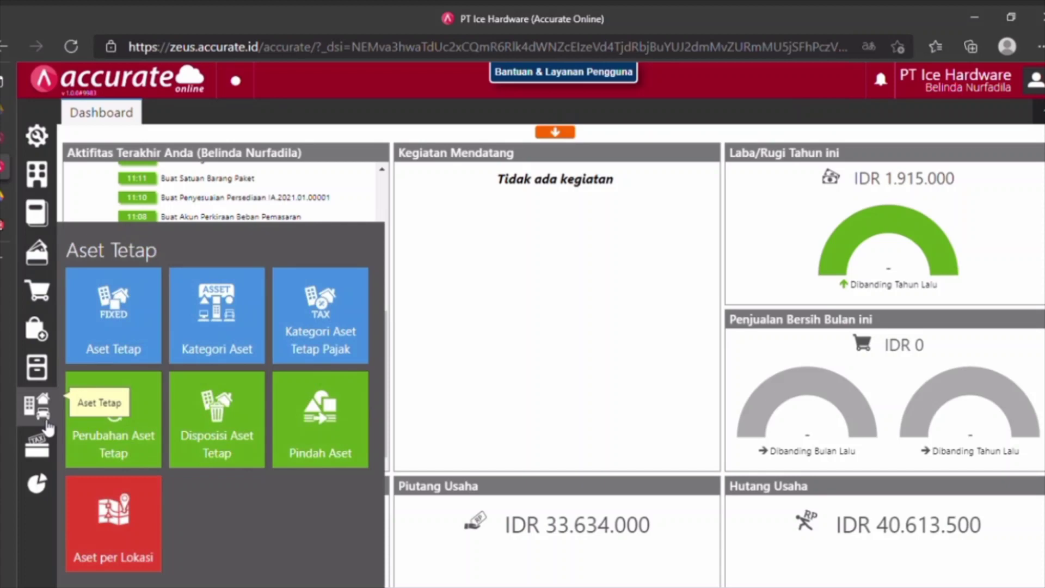
left_click(129, 349)
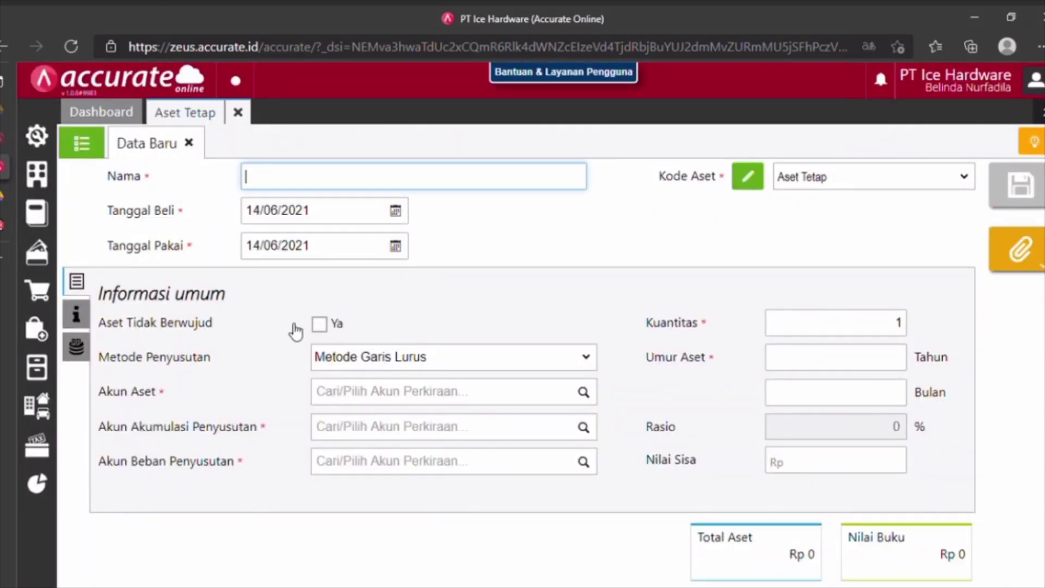
left_click(96, 153)
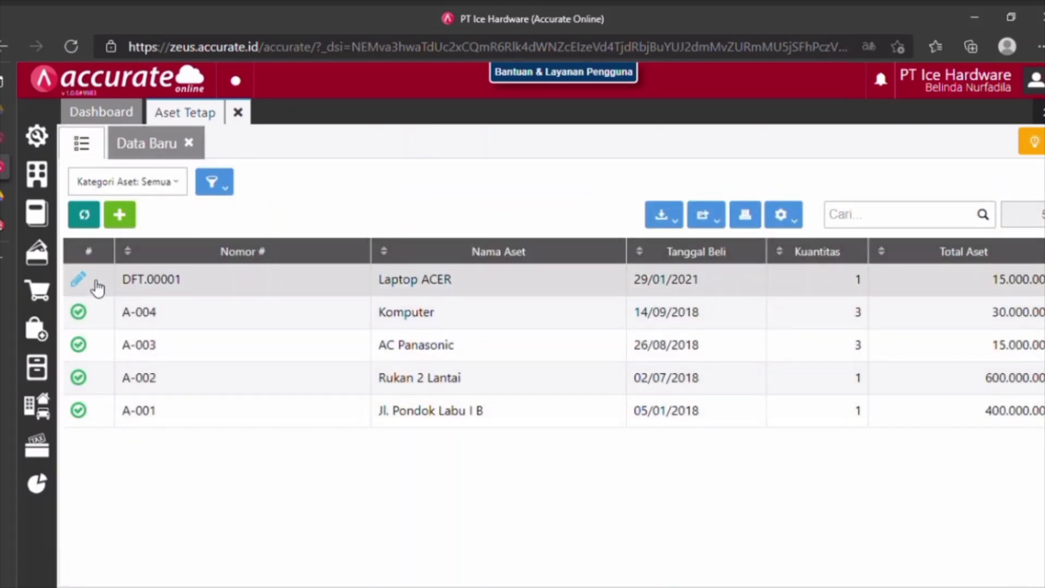
left_click(90, 279)
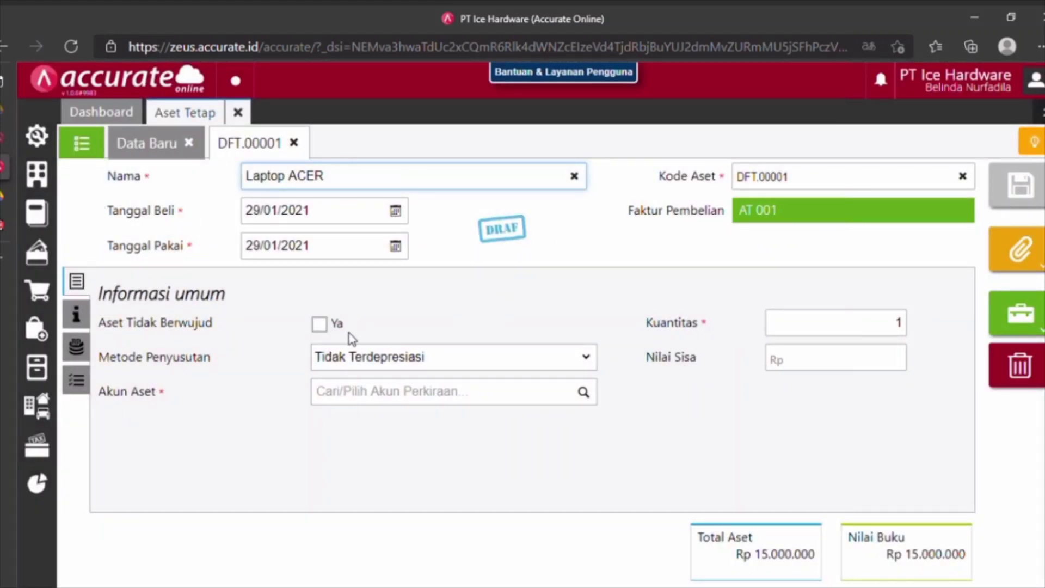
Choose straight-line depreciation and asset account 120103 Peralatan.
left_click(403, 358)
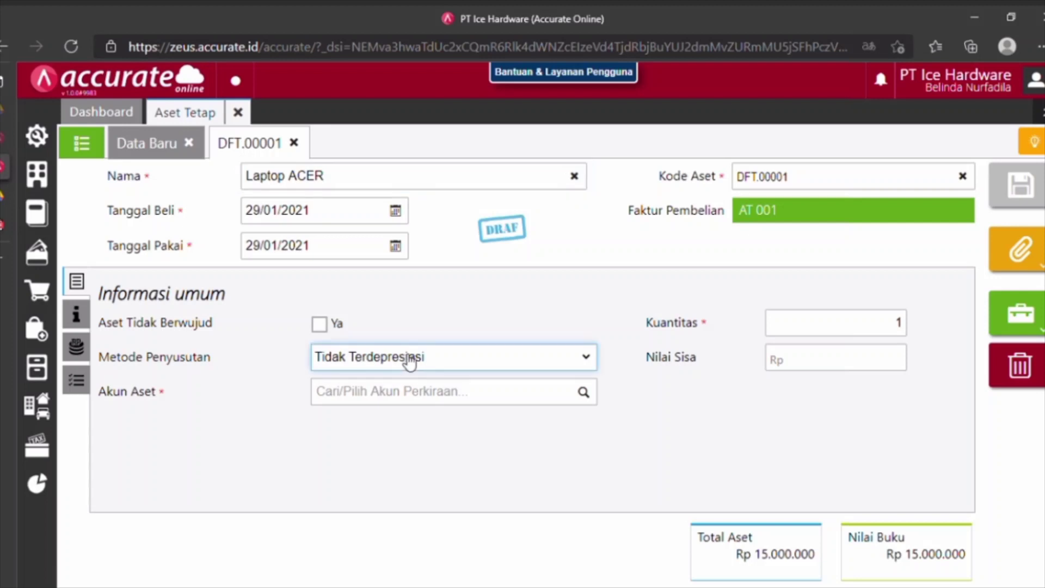
key("Down")
left_click(393, 392)
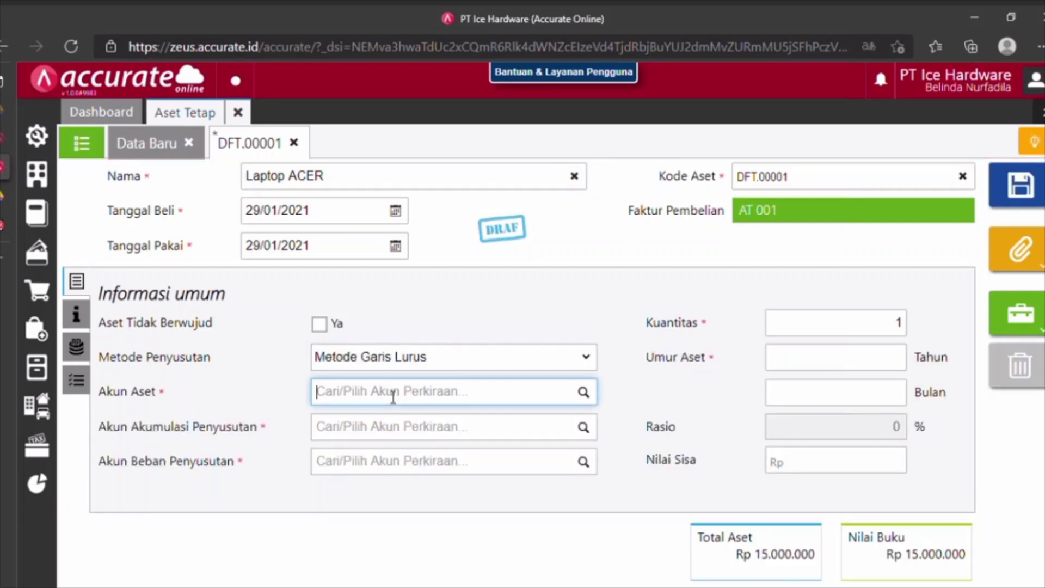
type("peralat")
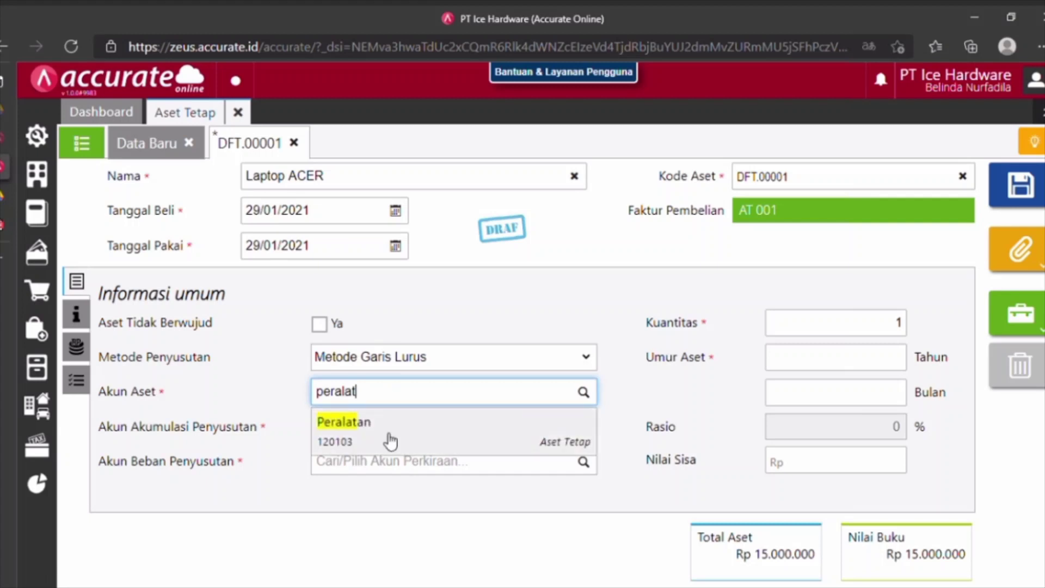
left_click(387, 439)
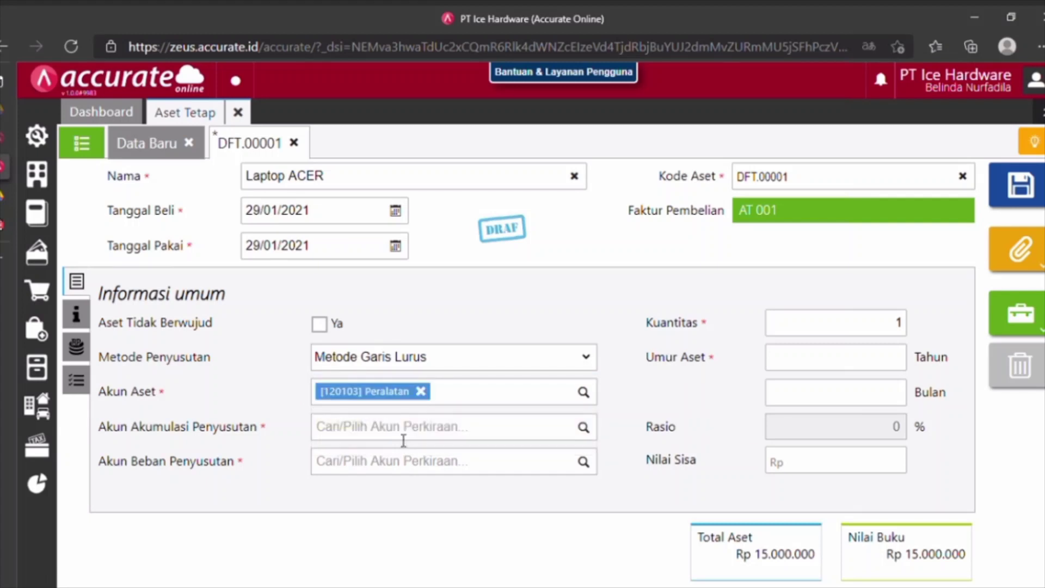
Assign accounts 120202 Akum Penyust Peralatan and 610202 Beban Penyust Peralatan, and enter the 5-year useful life.
left_click(406, 435)
type("peral")
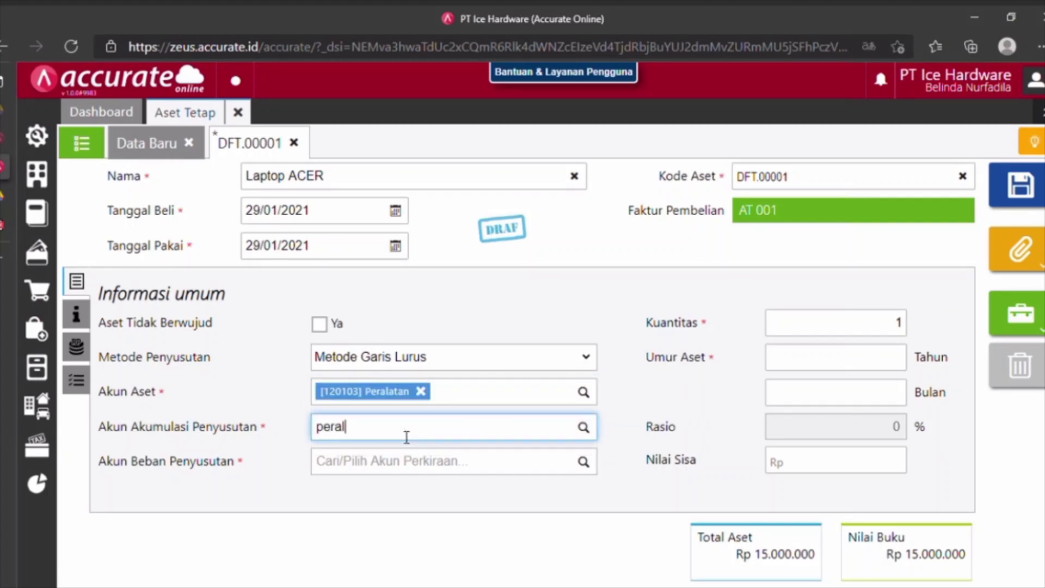
left_click(412, 474)
left_click(405, 464)
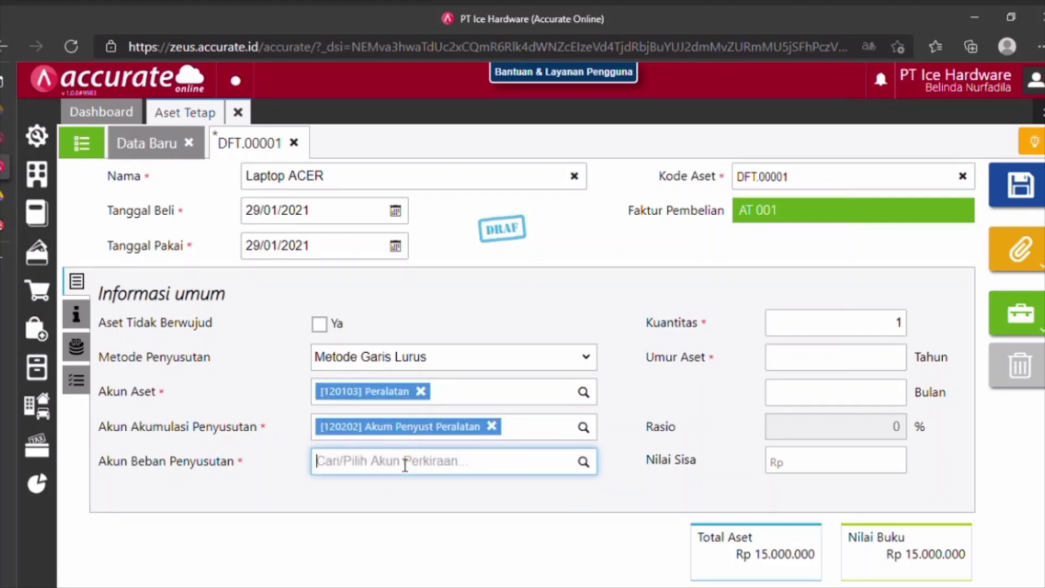
type("pera")
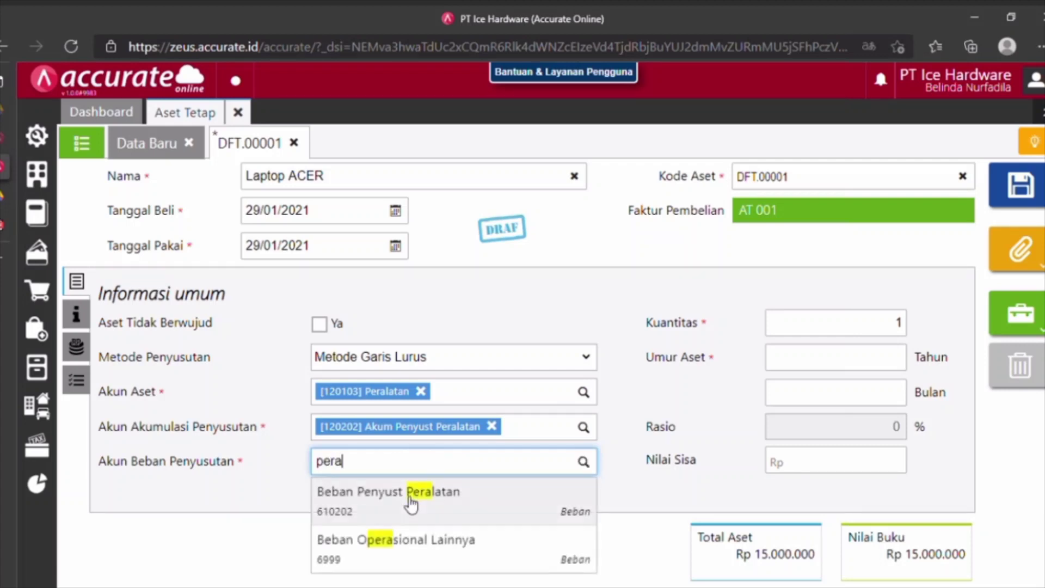
left_click(408, 500)
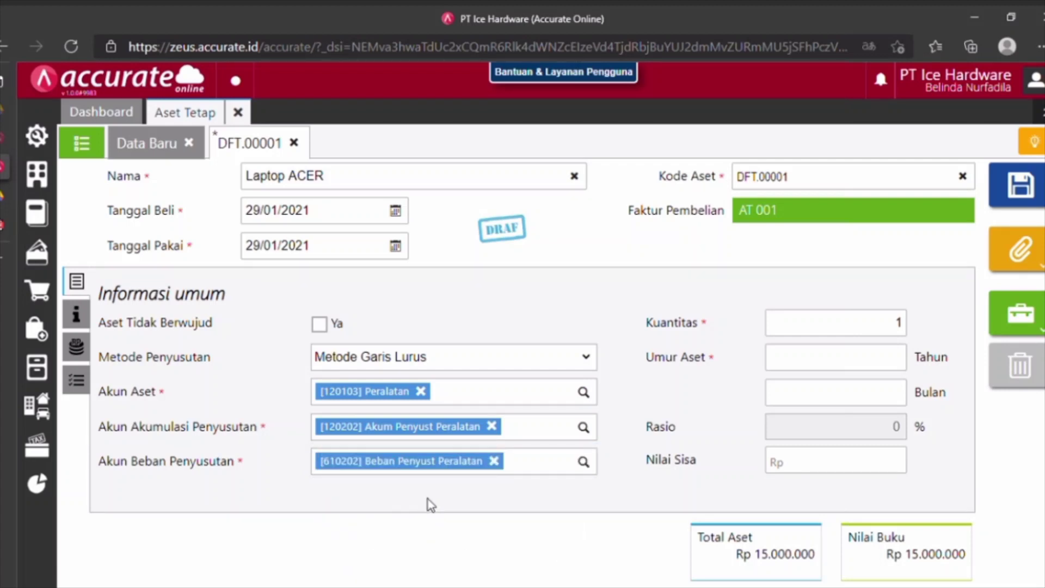
left_click(822, 366)
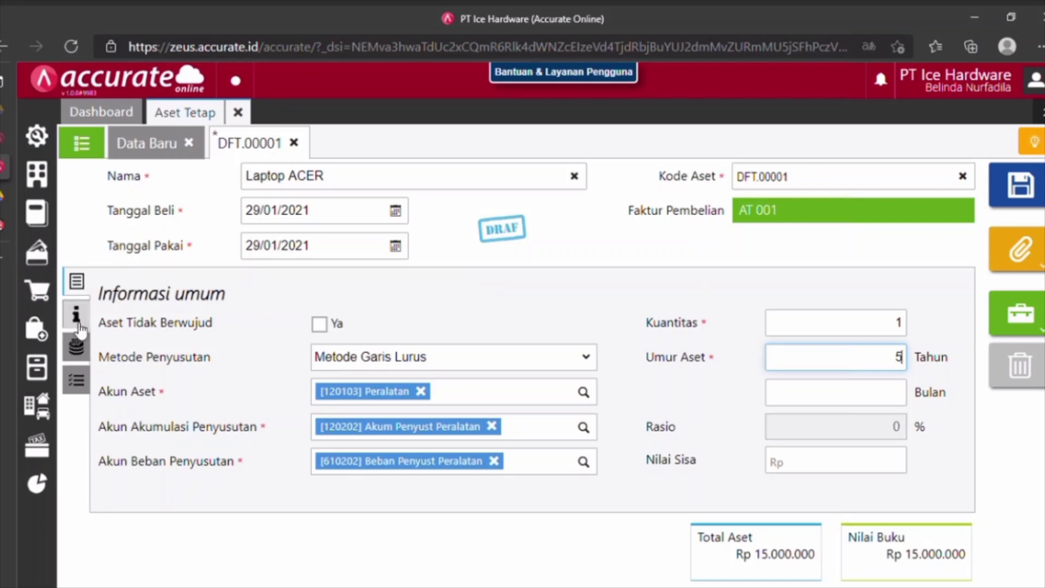
Give the asset category Peralatan and tax category Gol 1 [Garis Lurus].
left_click(76, 319)
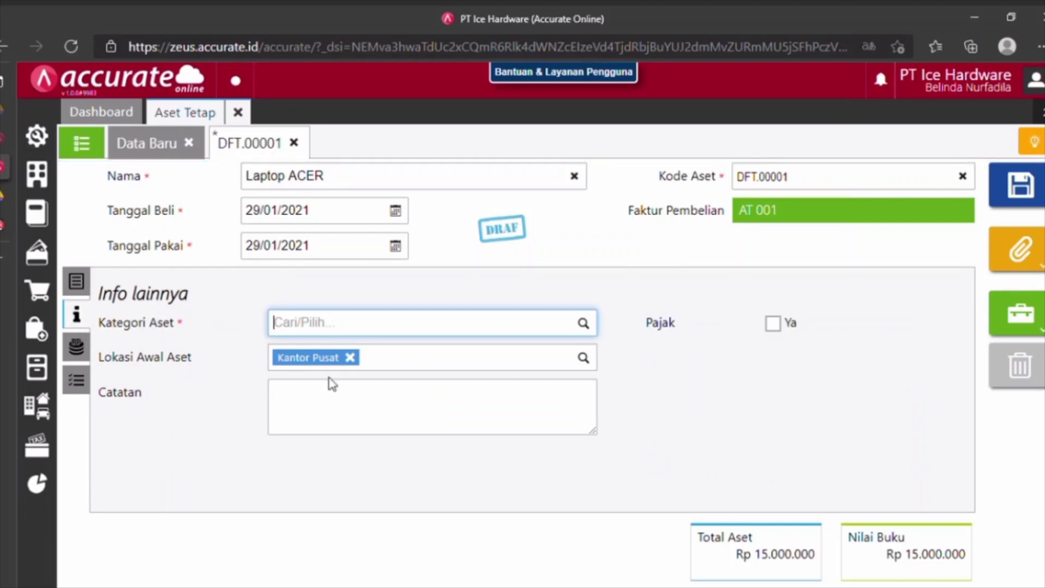
type("per")
left_click(356, 355)
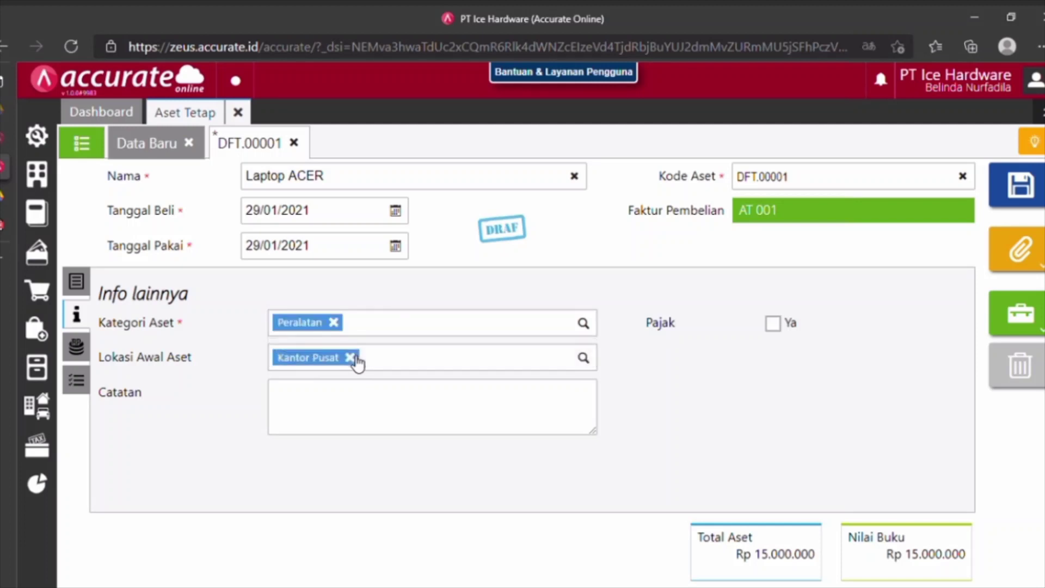
left_click(773, 323)
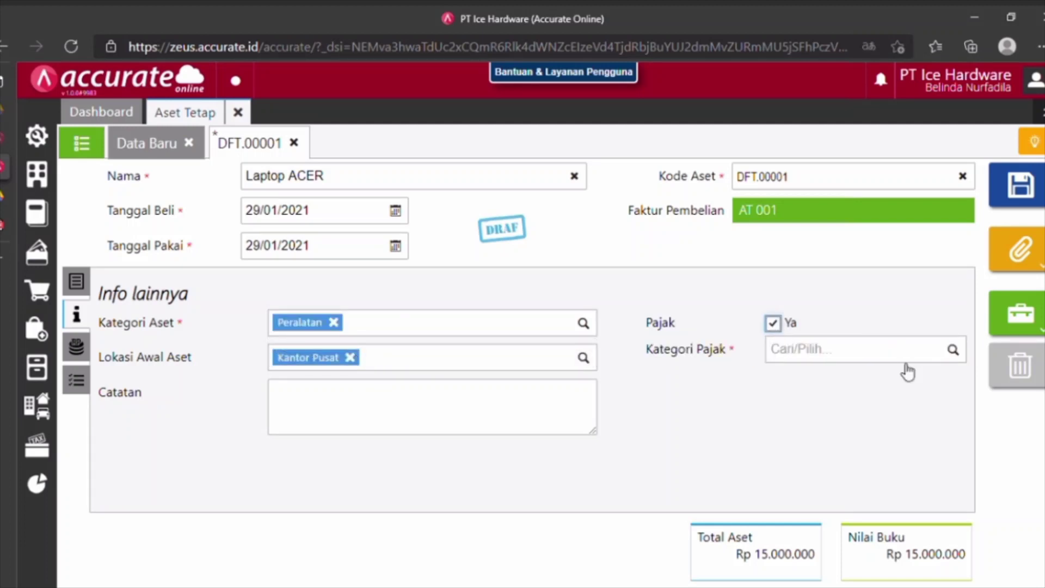
left_click(954, 351)
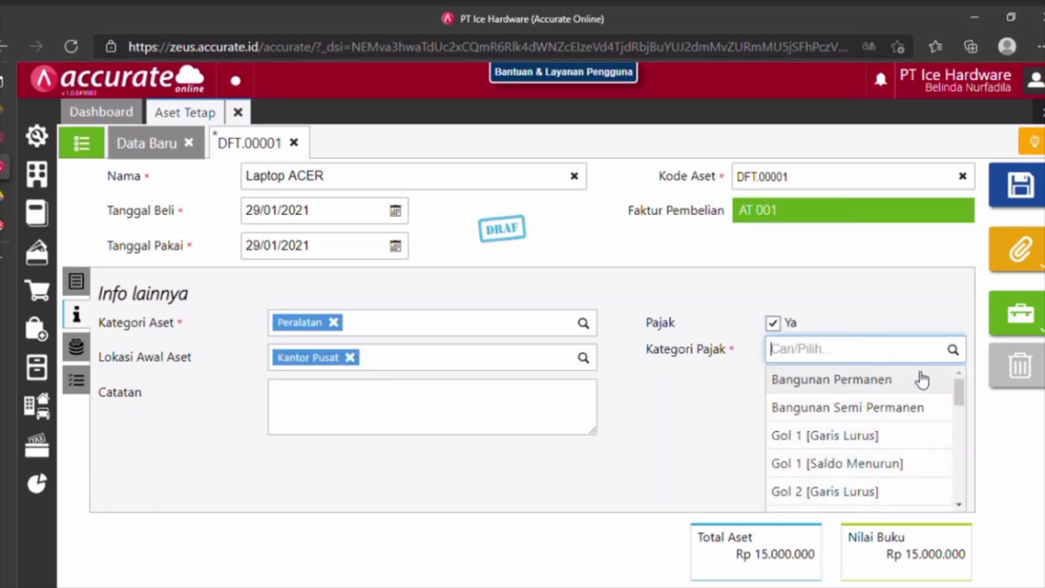
left_click(815, 448)
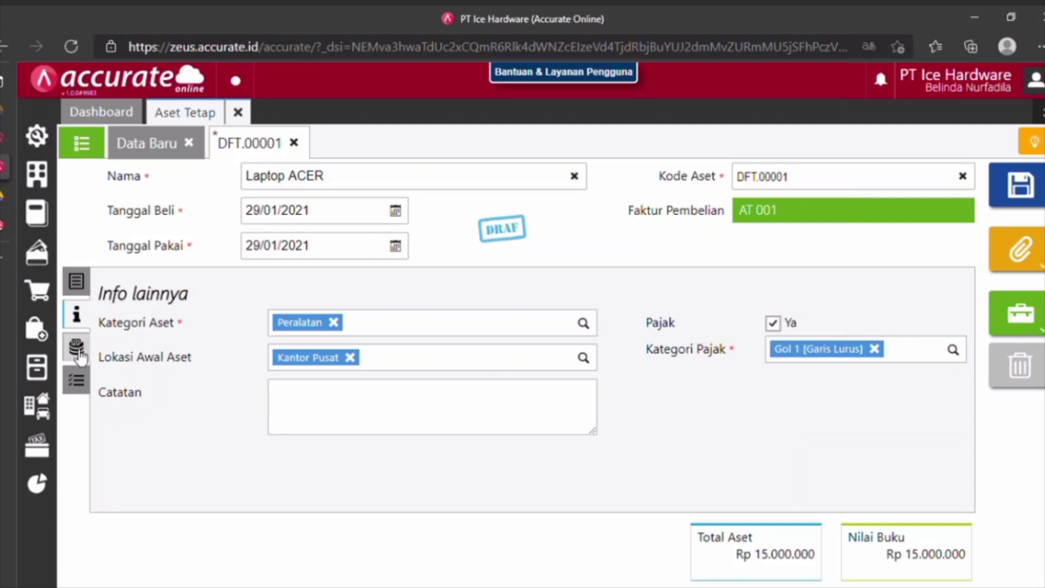
Save the Laptop ACER asset and close the fixed assets screen.
left_click(76, 348)
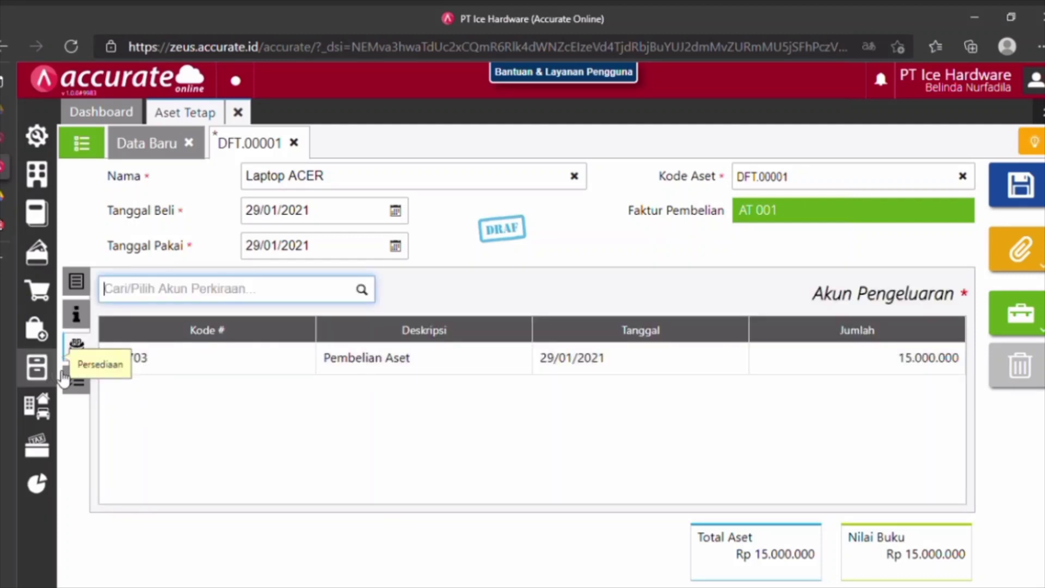
left_click(78, 379)
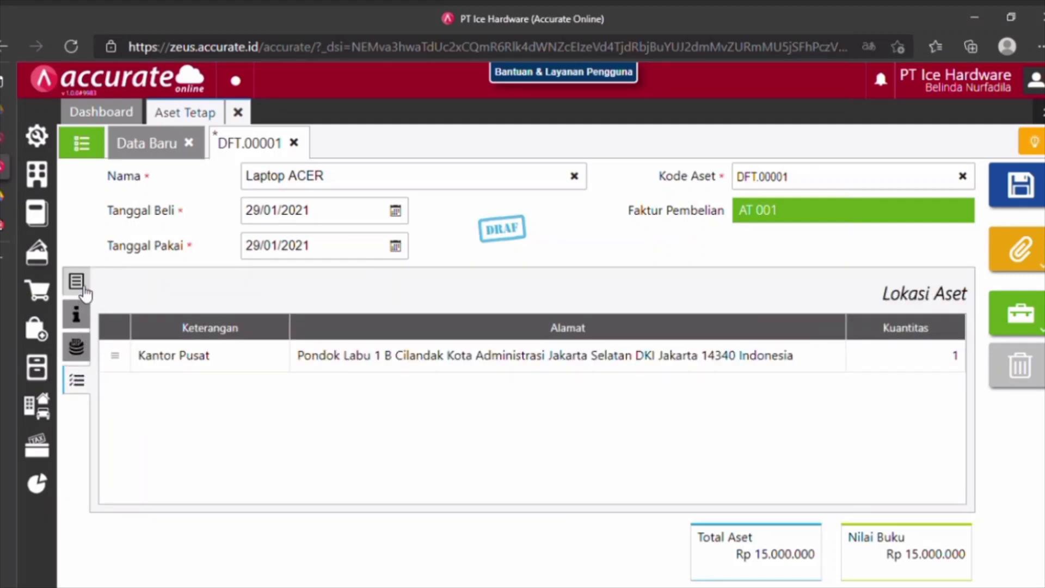
left_click(78, 283)
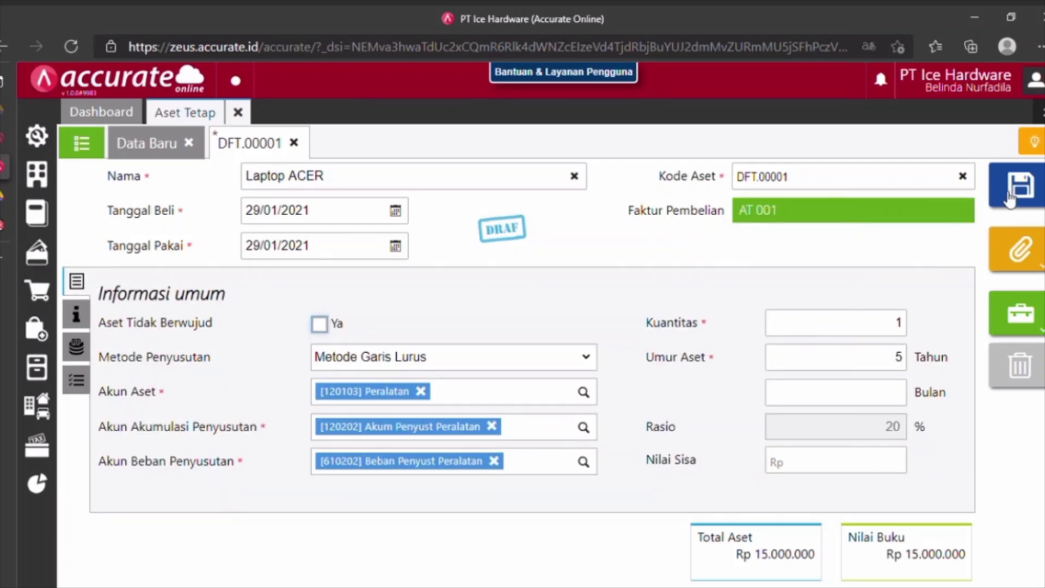
left_click(1028, 187)
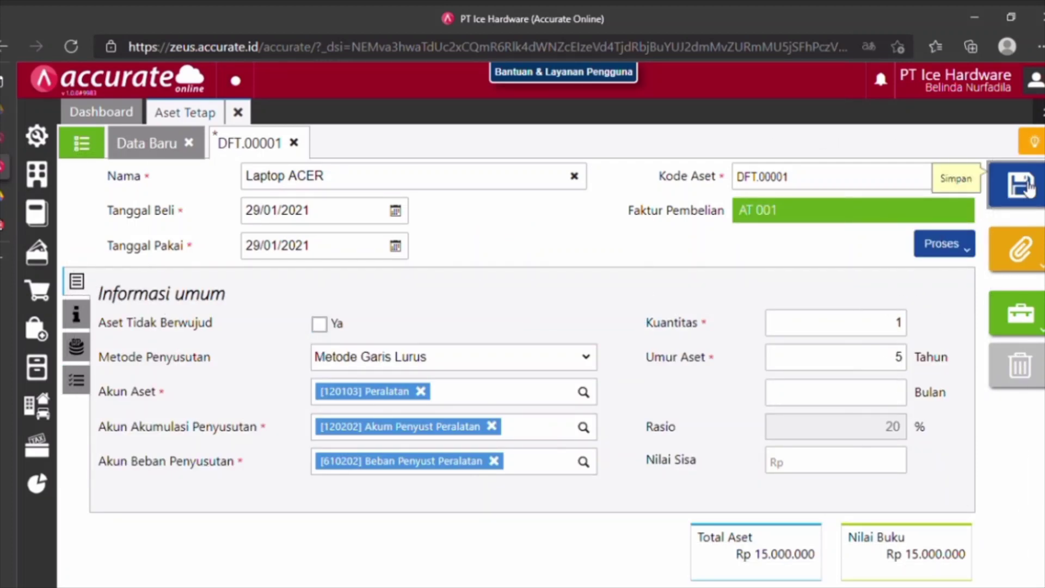
left_click(243, 116)
left_click(238, 113)
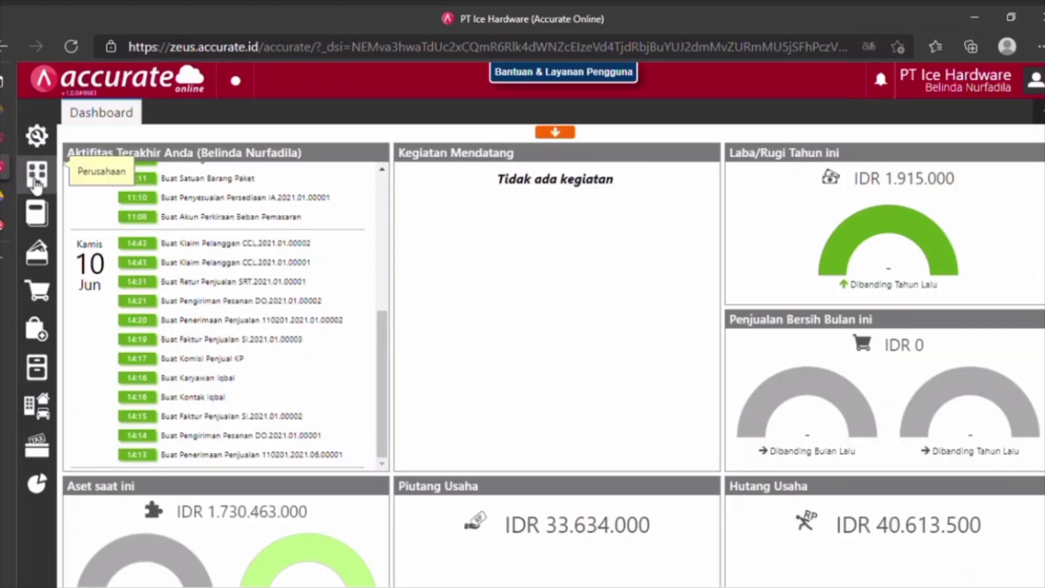
Add Beban Lainnya account 7300 'Rugi (Laba) Penghentian Aset Tetap' and save it.
mouse_move(38, 212)
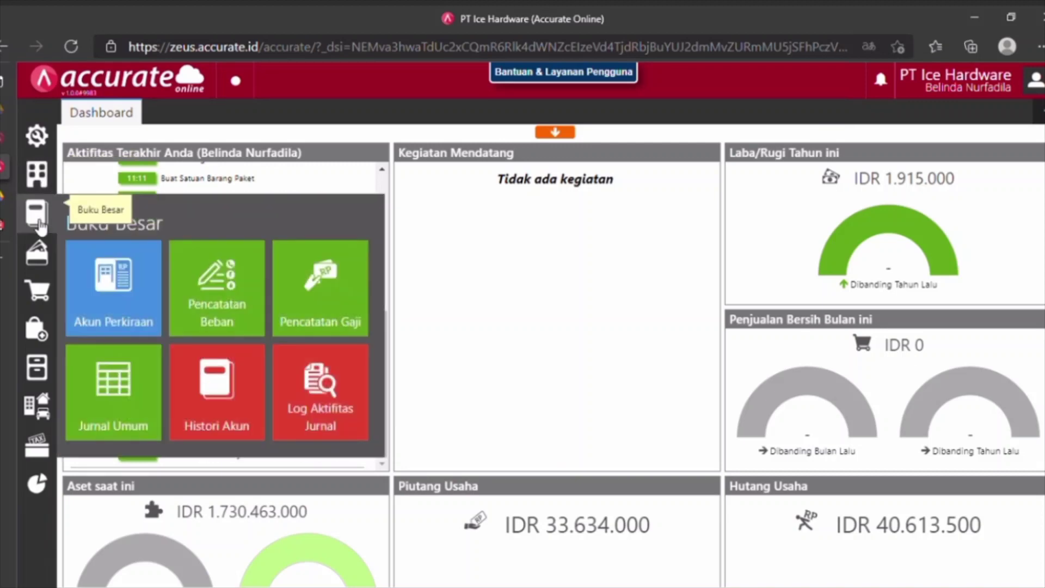
left_click(137, 319)
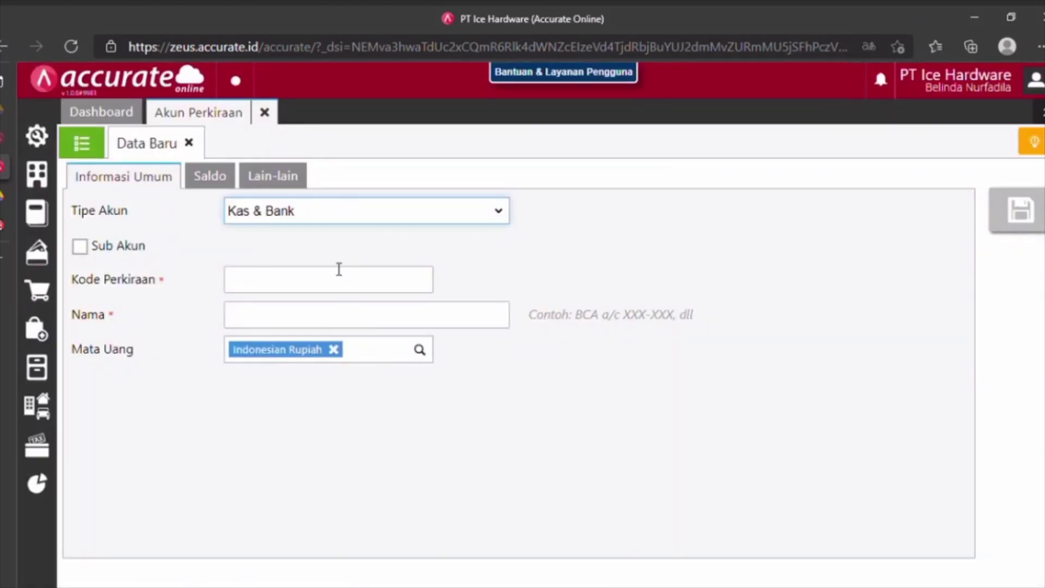
left_click(366, 222)
left_click(296, 421)
left_click(319, 287)
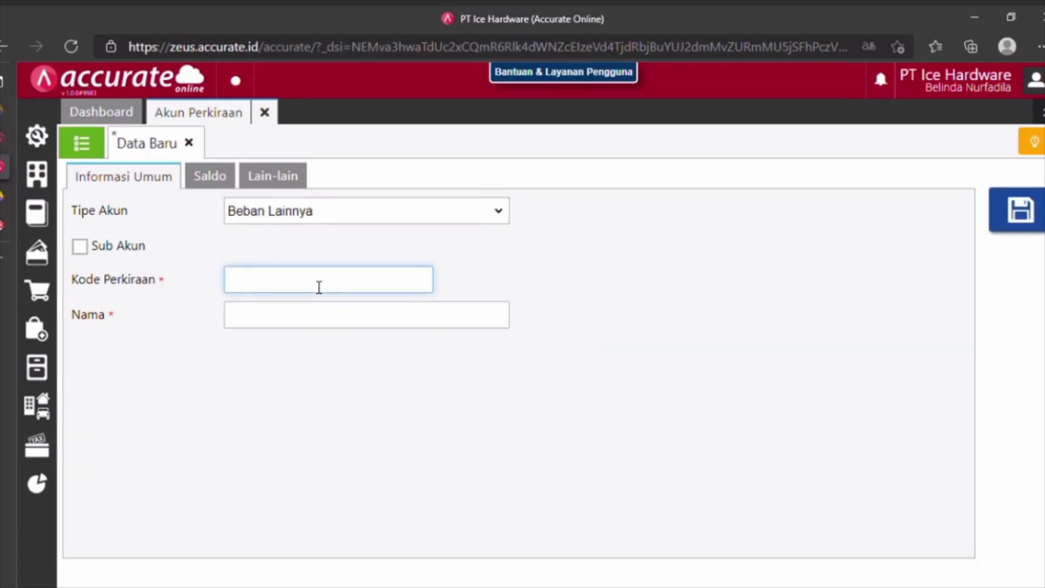
type("7300")
left_click(306, 323)
type("R")
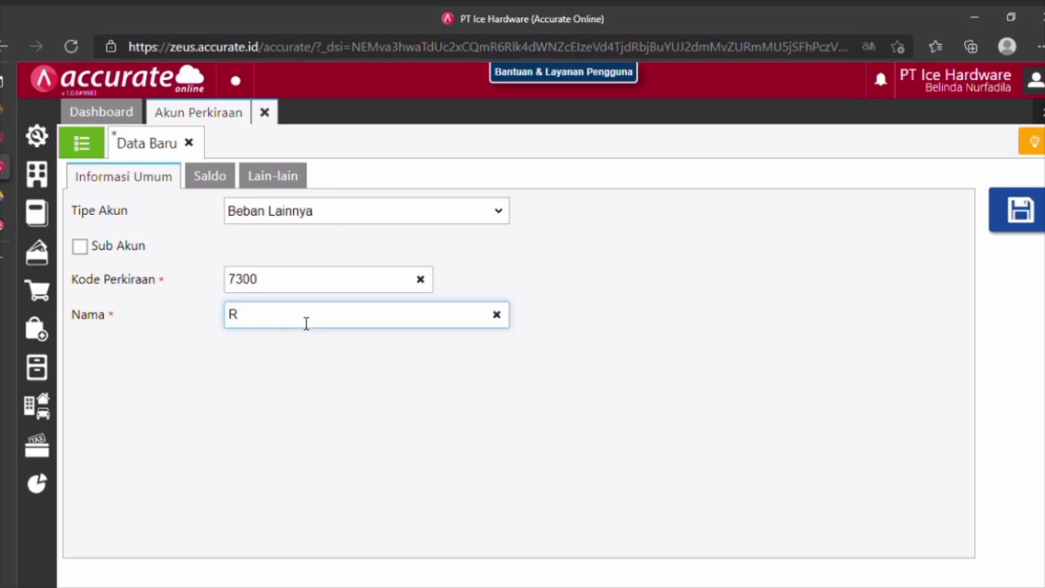
type("ugi (Laba) ")
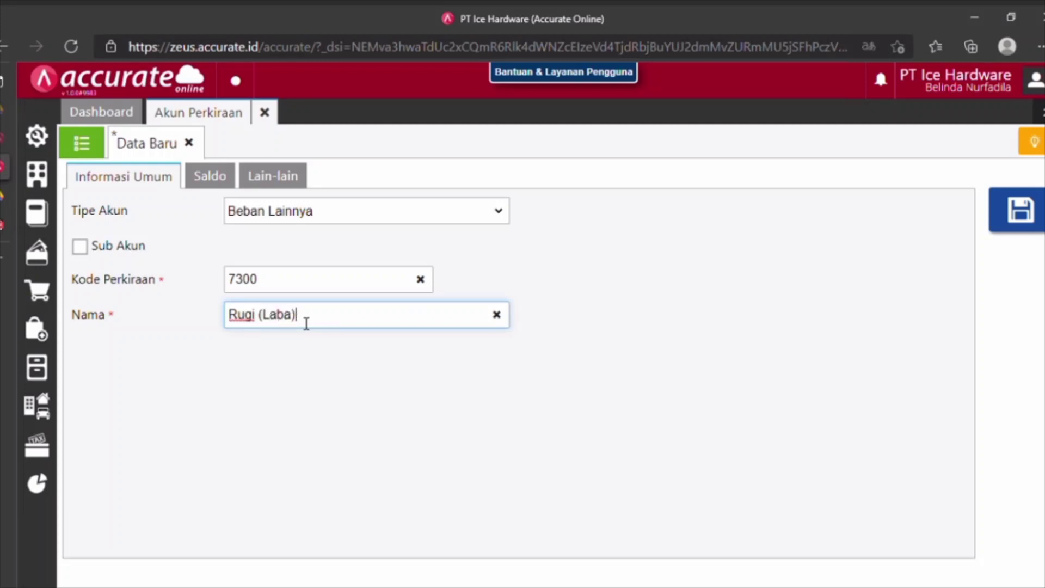
type("Penghentian Ase")
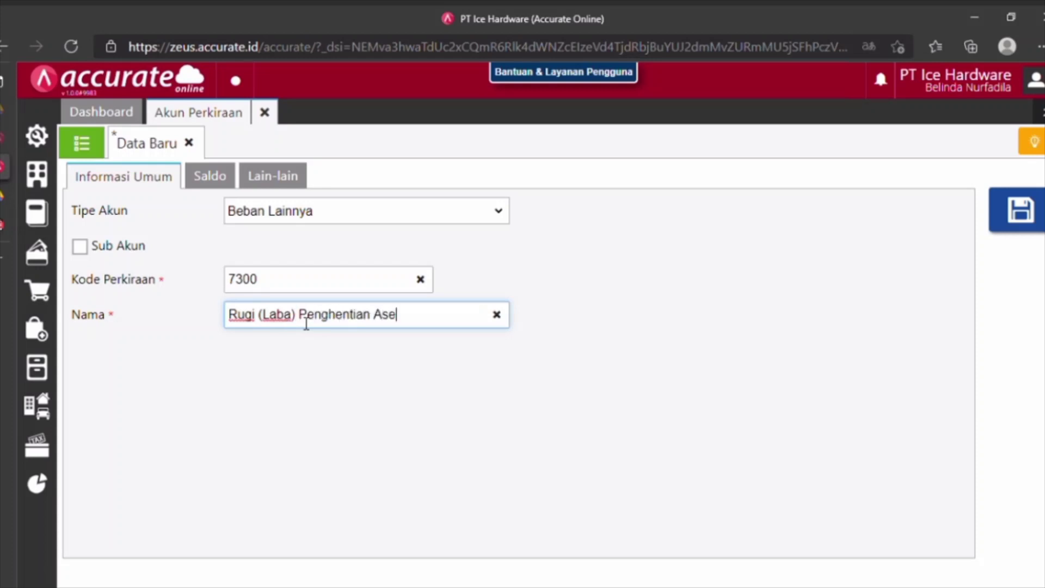
type("t teta")
key("BackSpace")
key("BackSpace")
key("BackSpace")
key("BackSpace")
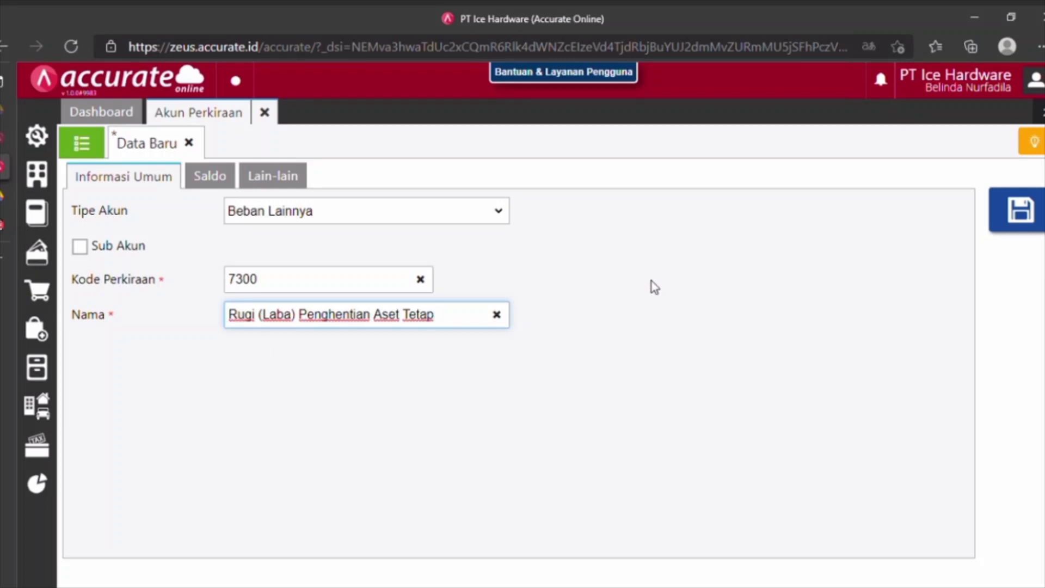
left_click(1020, 221)
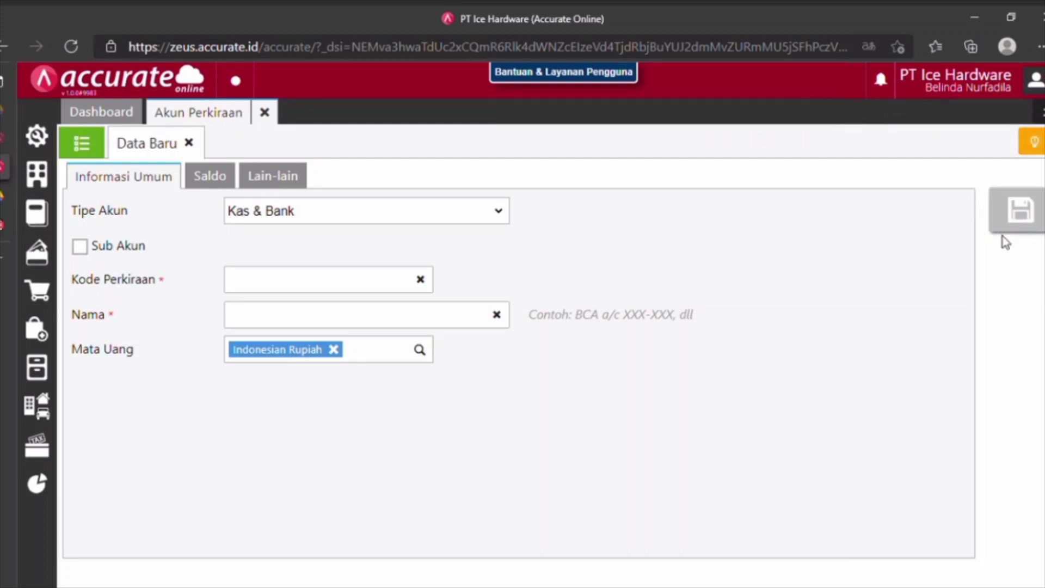
Close the chart of accounts and start a disposal for AC Panasonic.
left_click(265, 113)
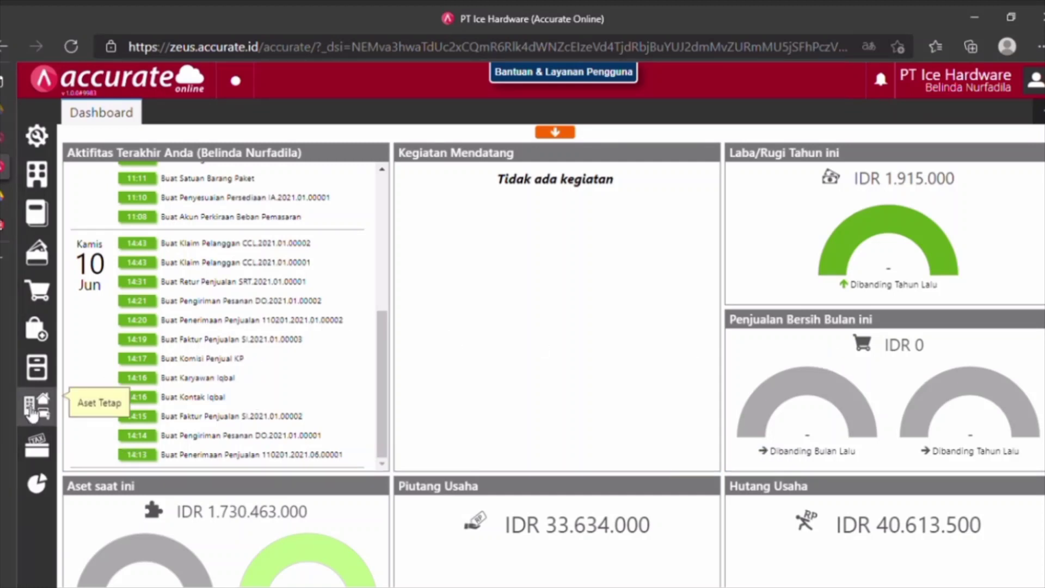
left_click(37, 405)
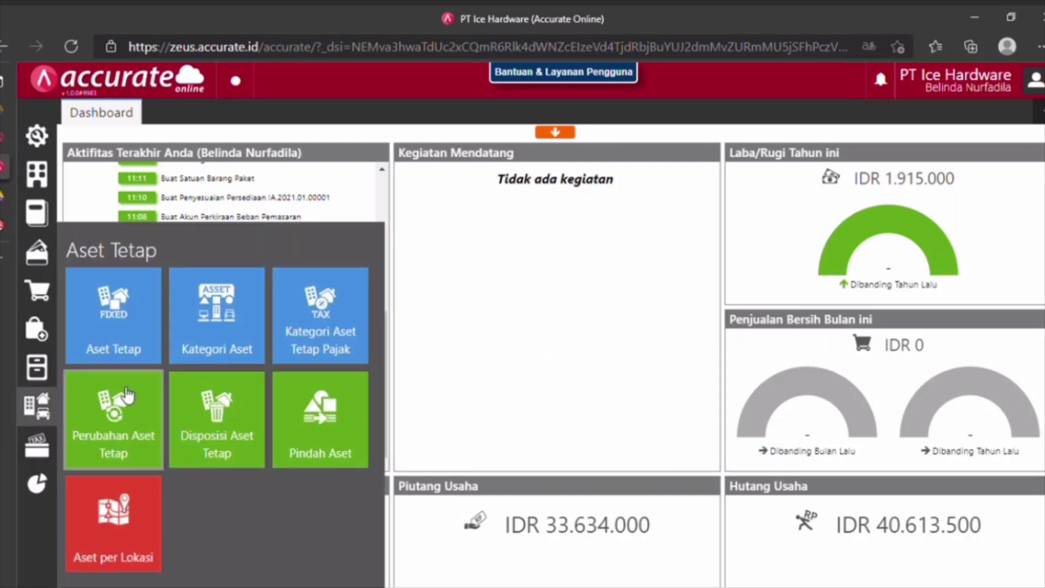
left_click(203, 433)
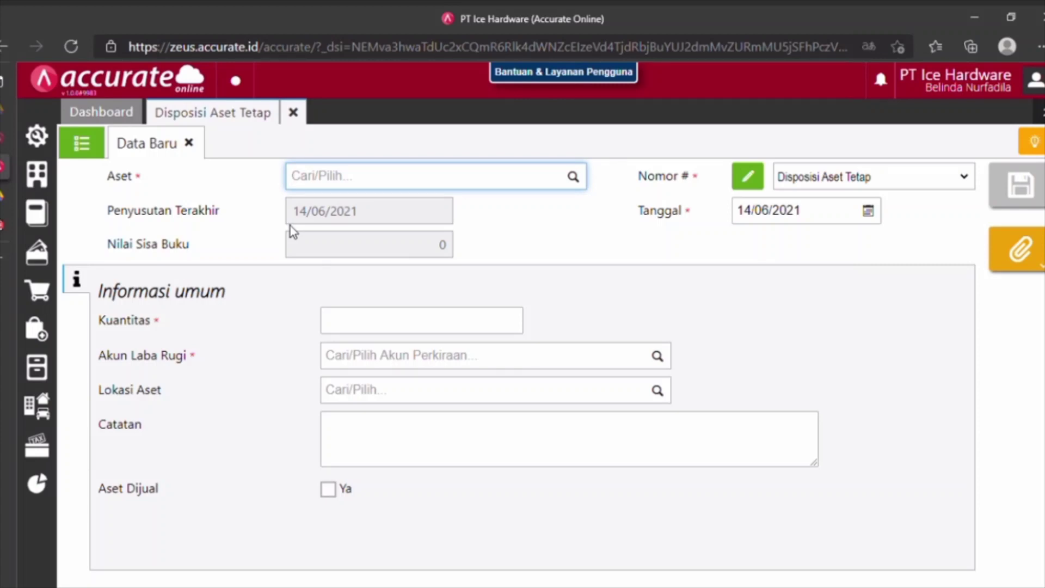
type("ac")
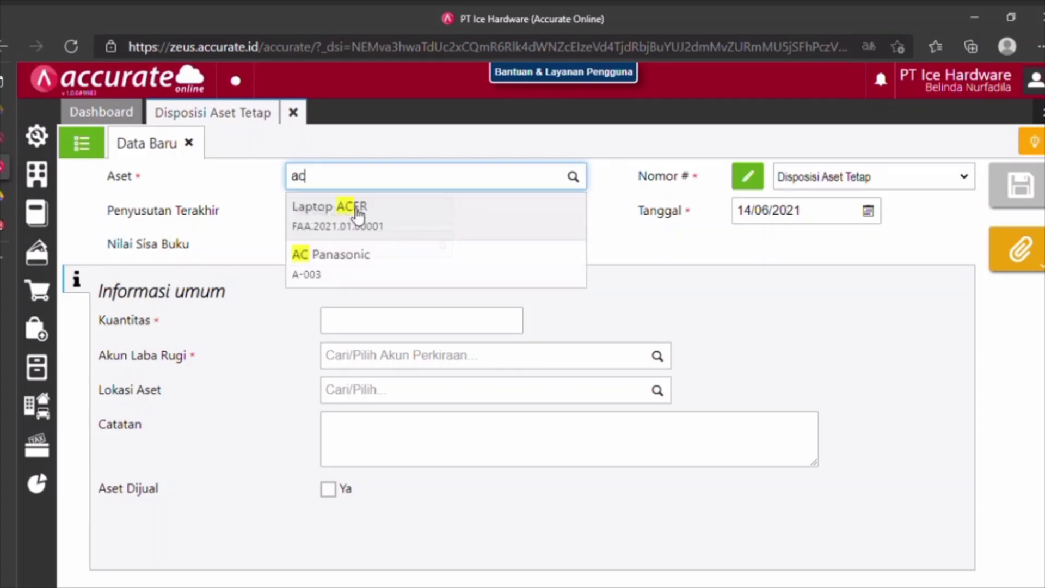
left_click(343, 276)
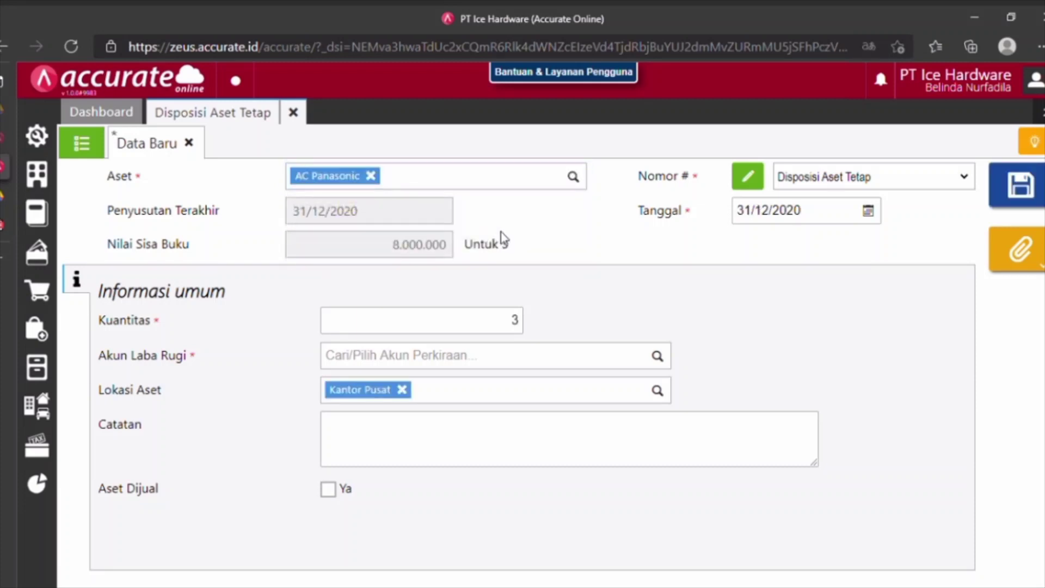
Date the disposal 31/01/2021 and clear the old quantity of 3.
left_click(817, 218)
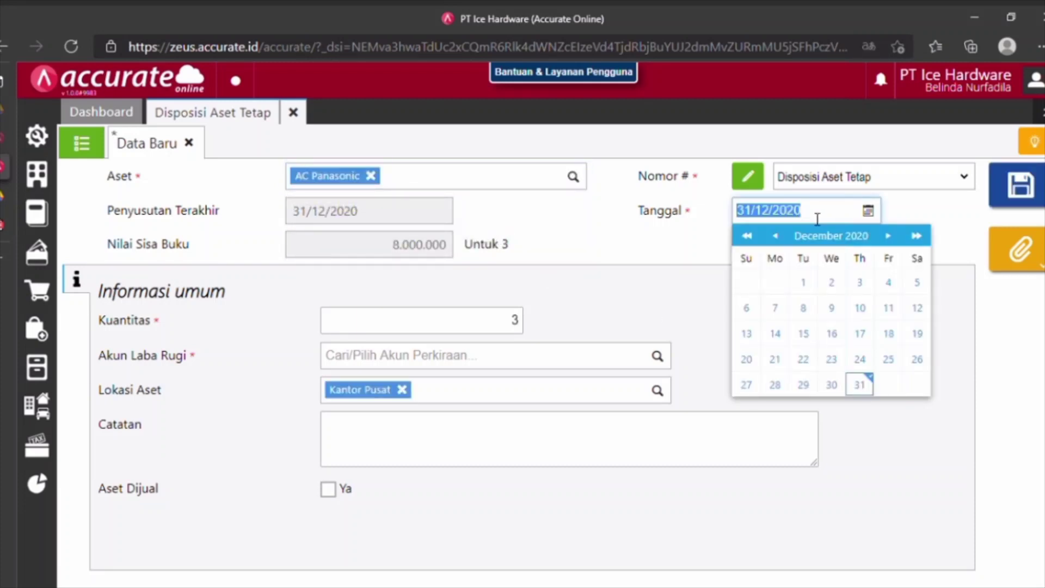
type("31/")
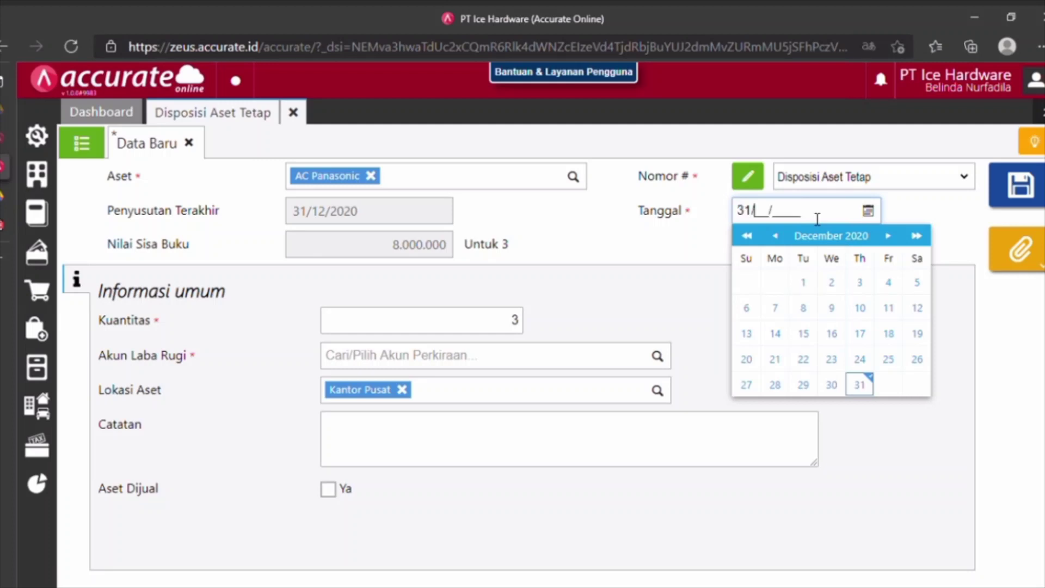
type("01/2021")
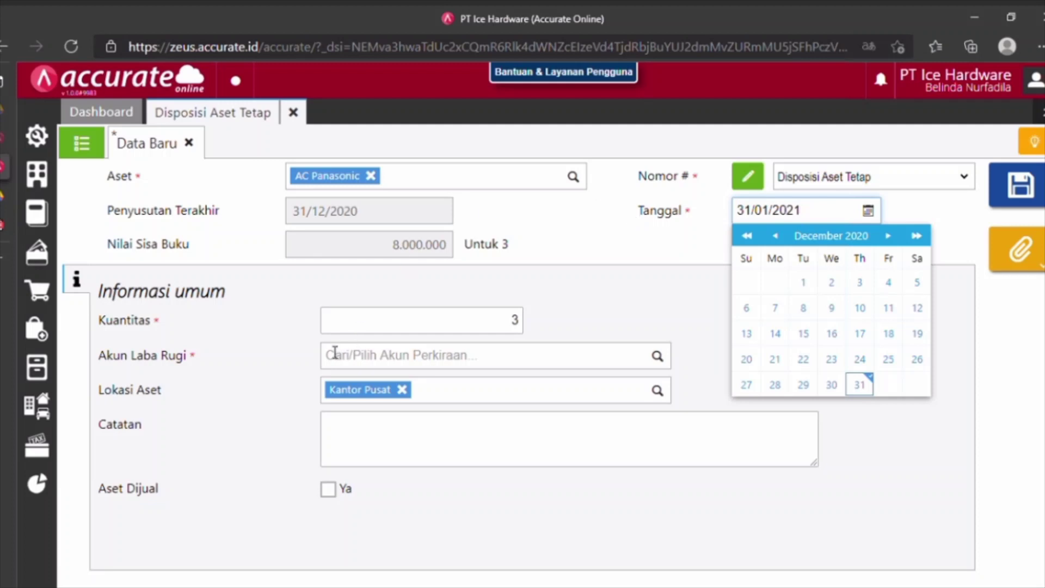
left_click(381, 335)
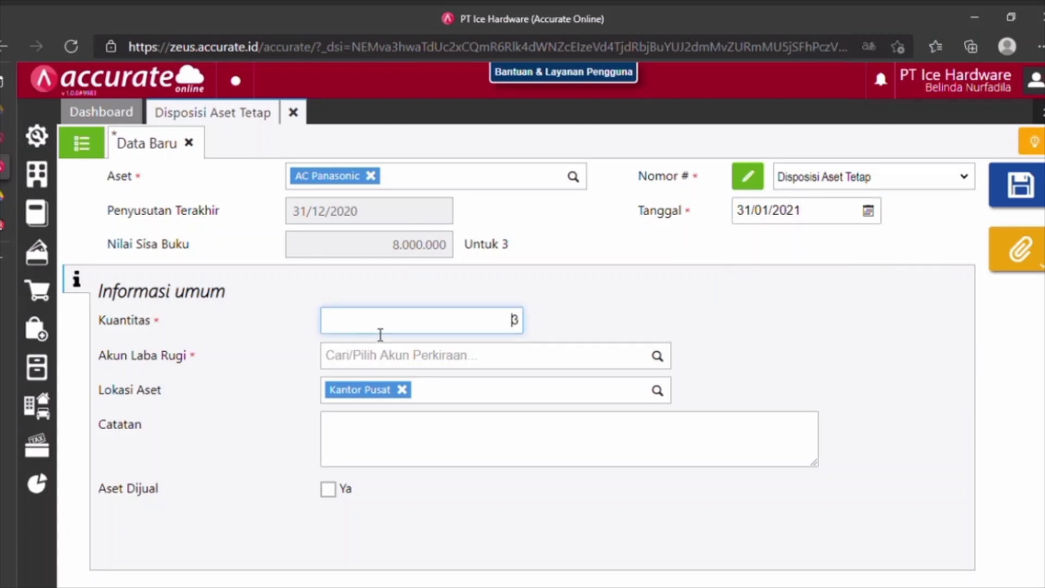
key("Delete")
Set the loss/gain account to 7300 Rugi (Laba) Penghentian Aset Tetap.
left_click(405, 367)
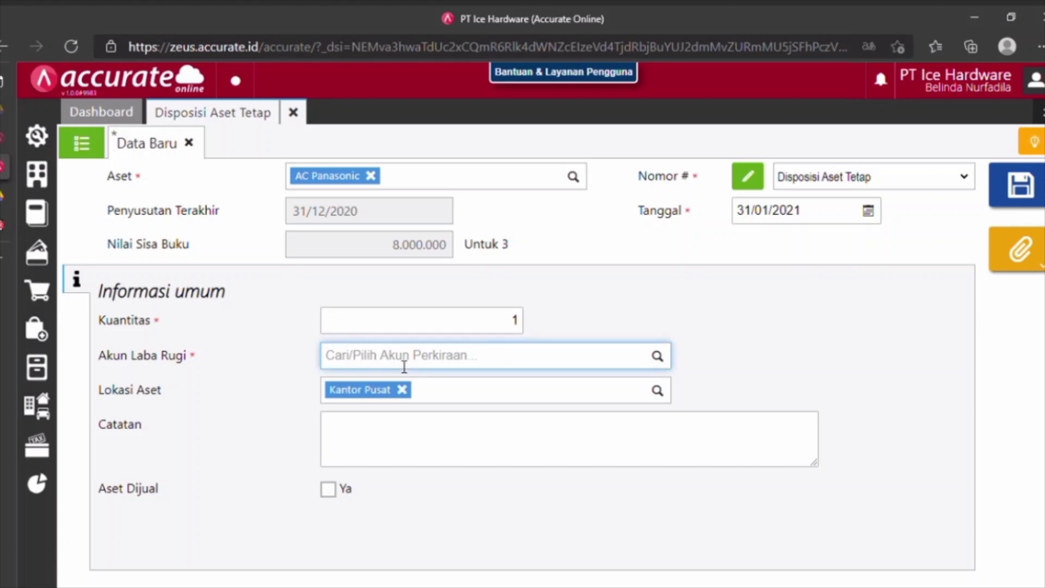
type("rugi")
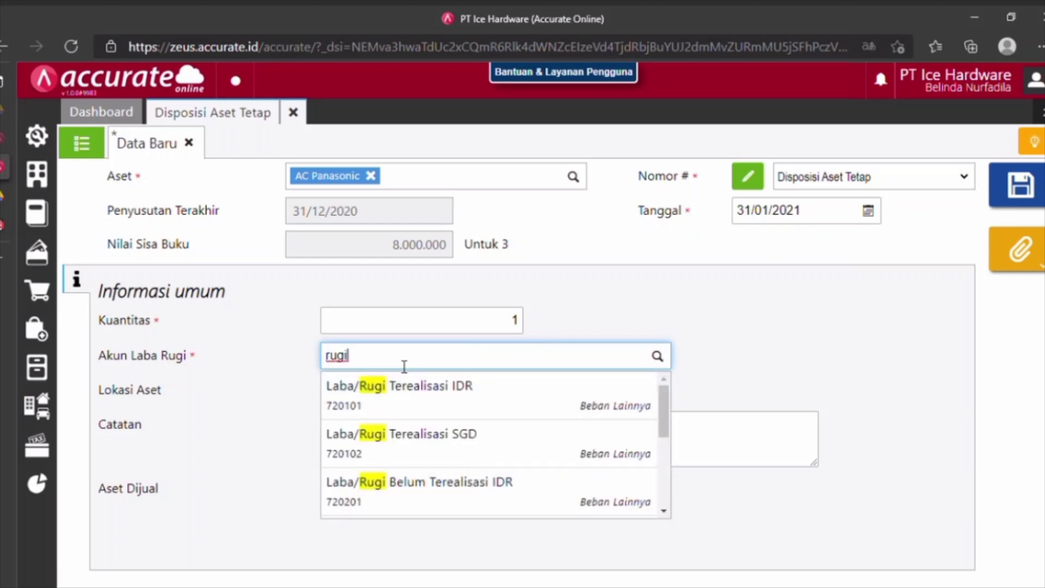
type(" (la")
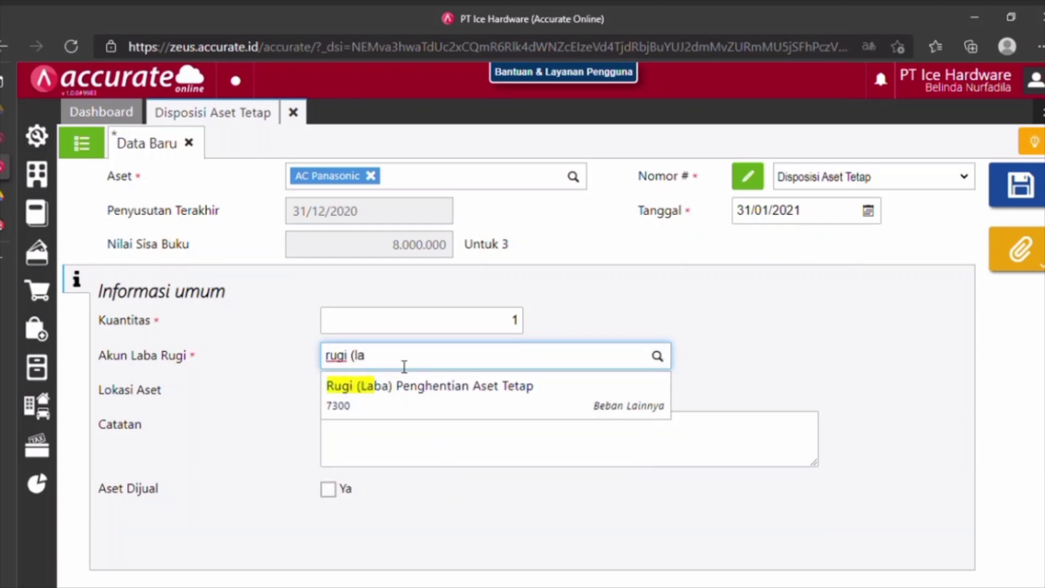
left_click(364, 385)
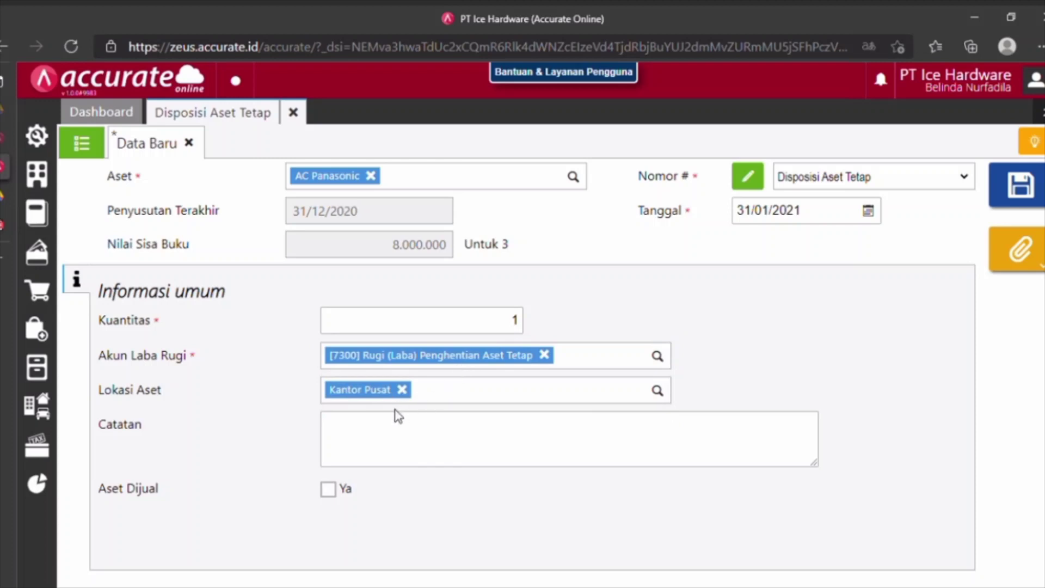
Mark the asset as sold for 3.500.000, received into Bank Mandiri IDR.
left_click(331, 492)
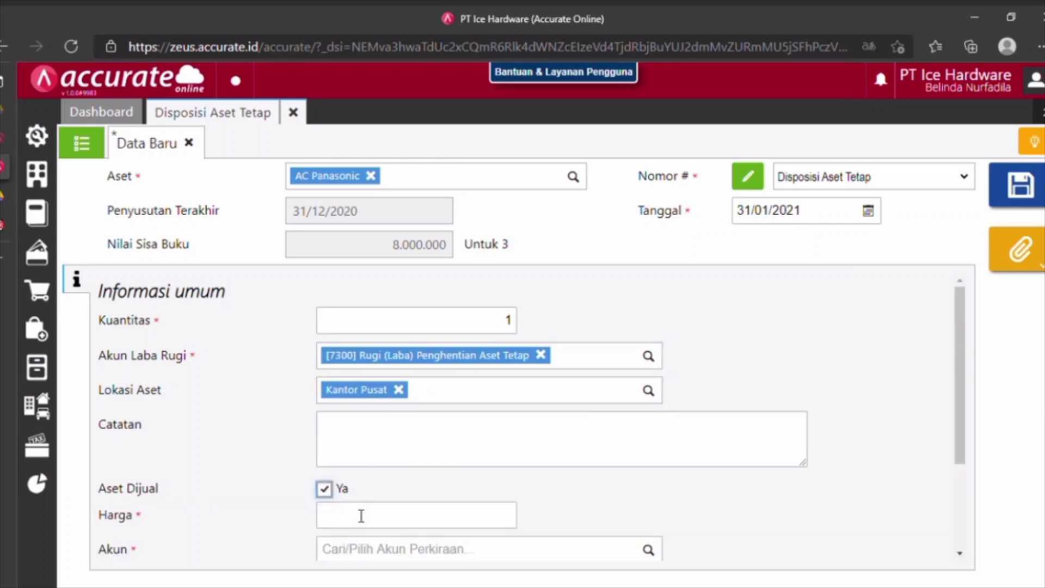
left_click(374, 524)
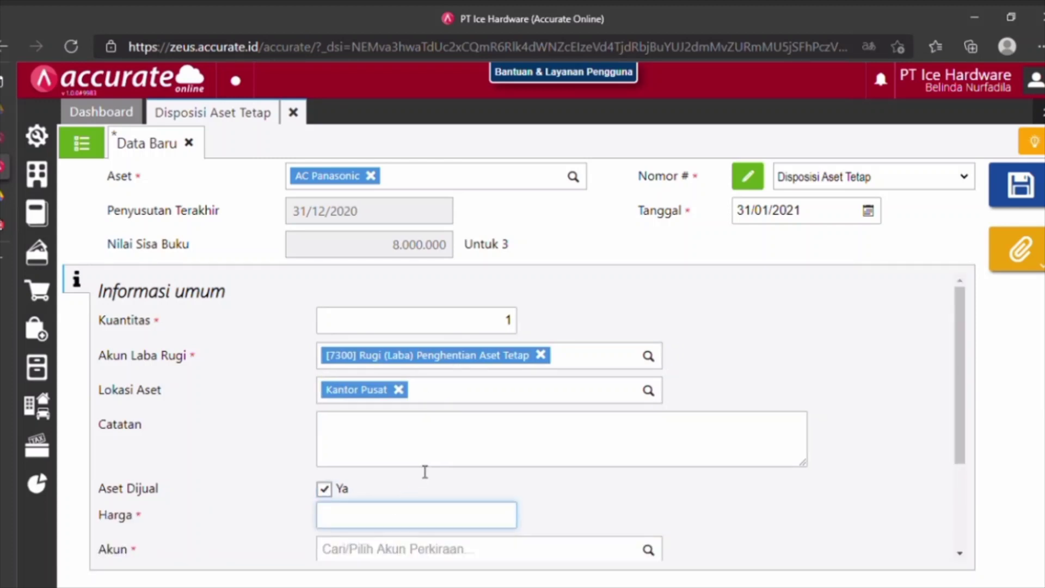
type("3500000")
scroll(425, 473, "down", 3)
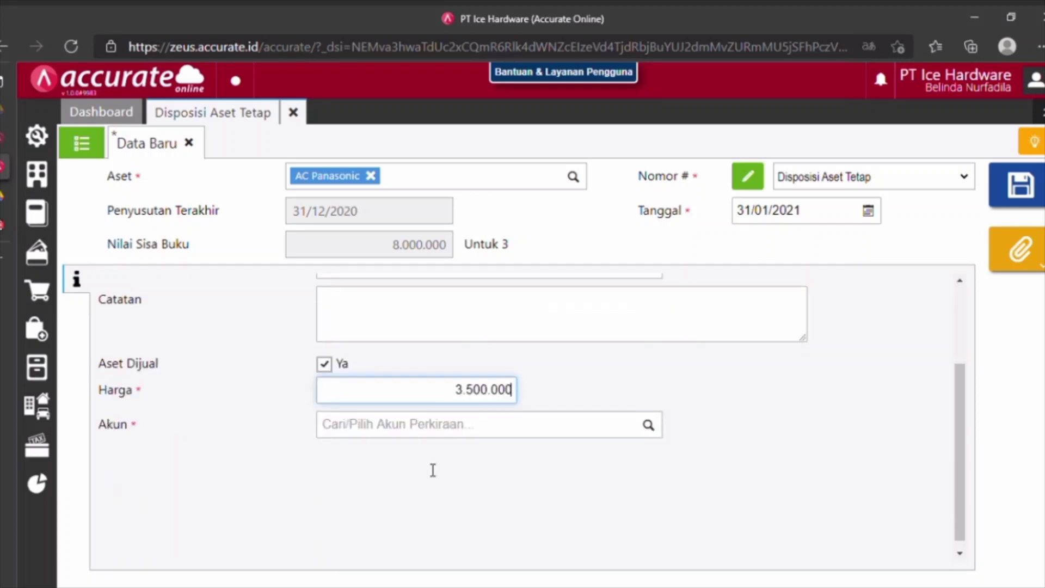
left_click(443, 436)
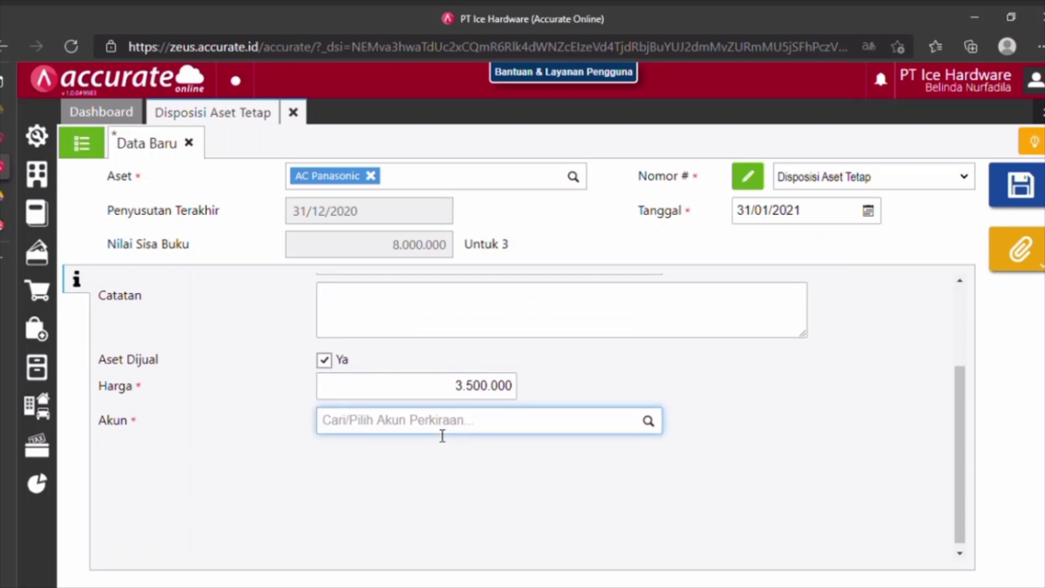
scroll(442, 436, "up", 1)
type("bank")
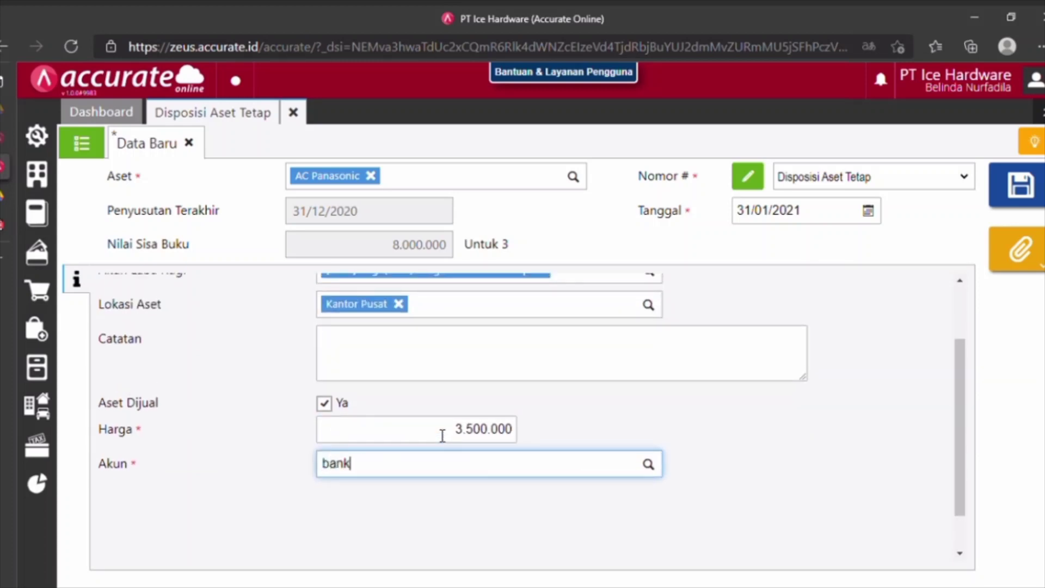
left_click(399, 515)
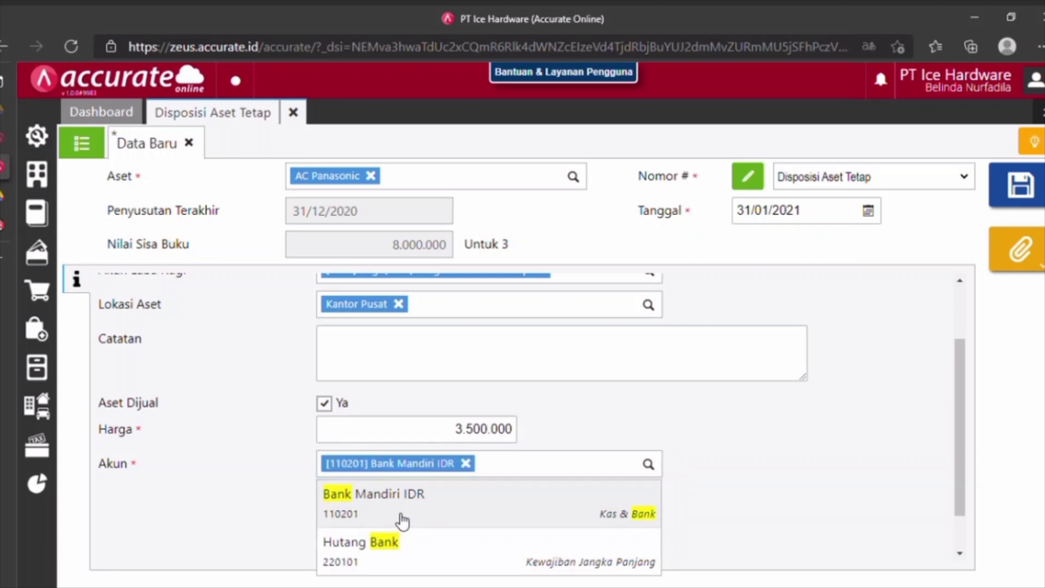
Save the AC Panasonic disposal as FAD.2021.01.00001.
scroll(467, 463, "up", 2)
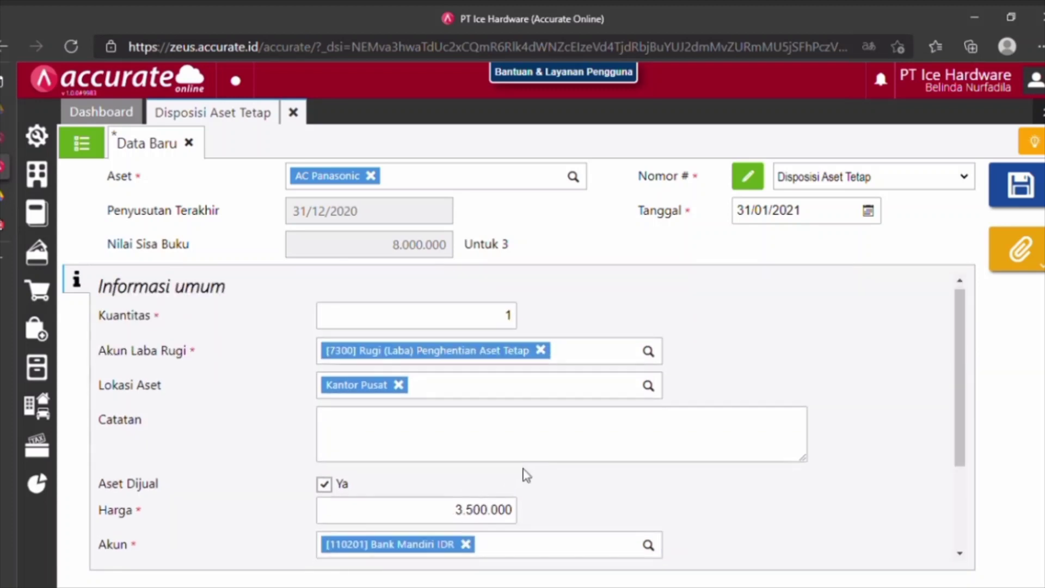
scroll(525, 474, "down", 2)
scroll(526, 473, "up", 2)
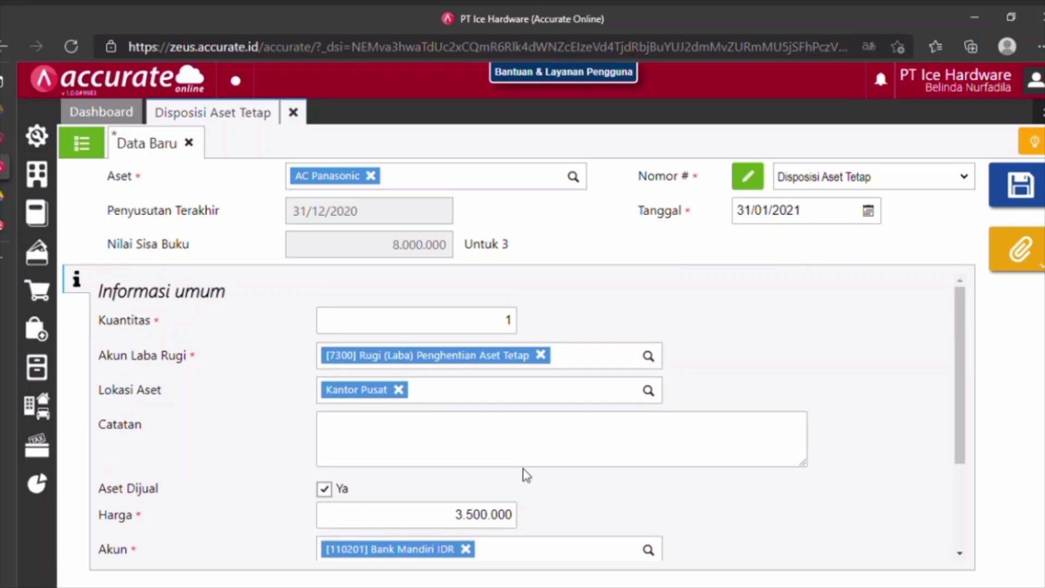
scroll(525, 474, "down", 3)
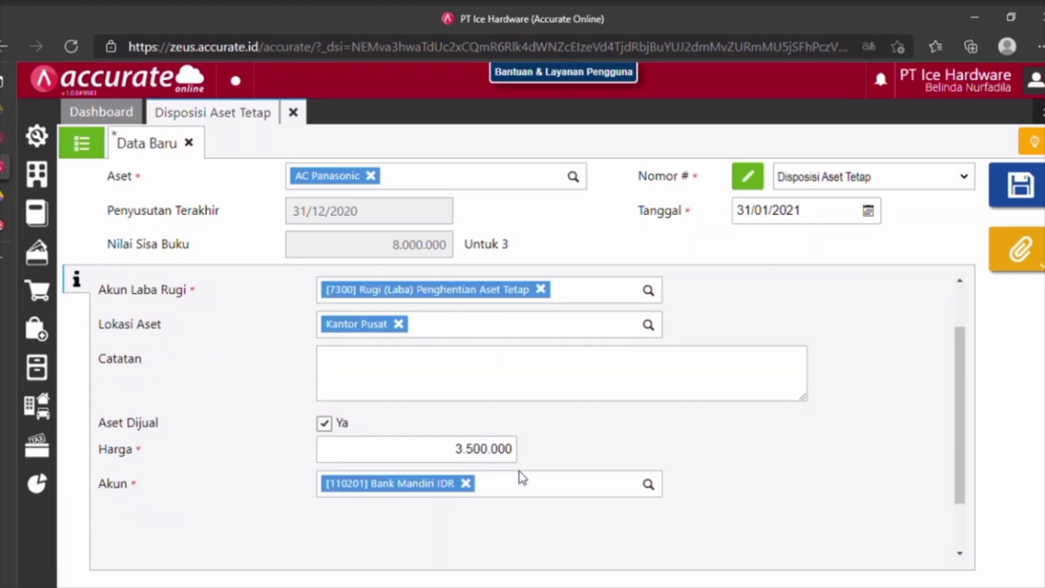
left_click(1037, 206)
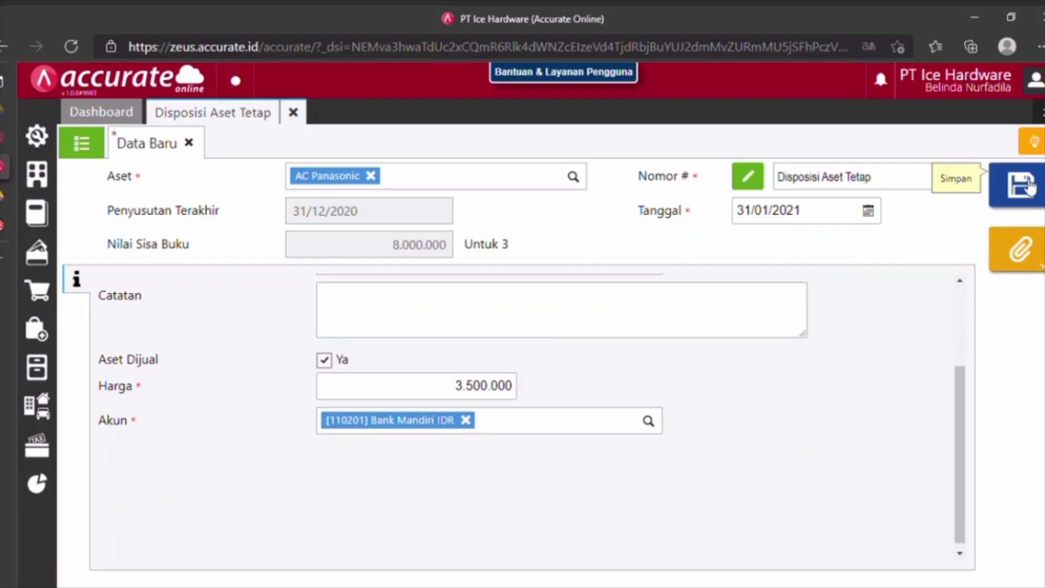
Check journal JV.2021.01.00028 (total 8.750.000) of disposal FAD.2021.01.00001, then close the disposal page.
left_click(81, 145)
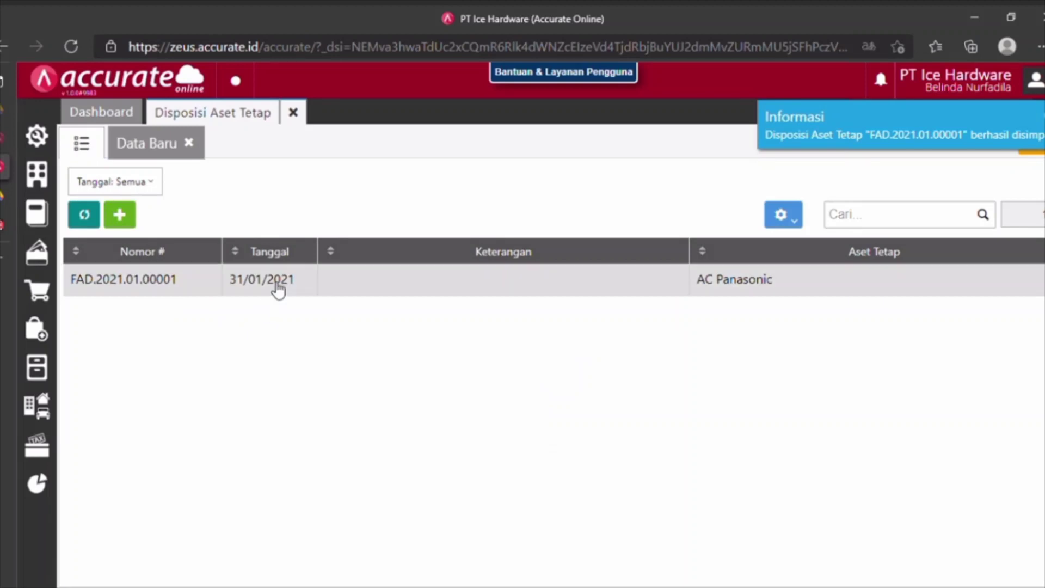
left_click(271, 282)
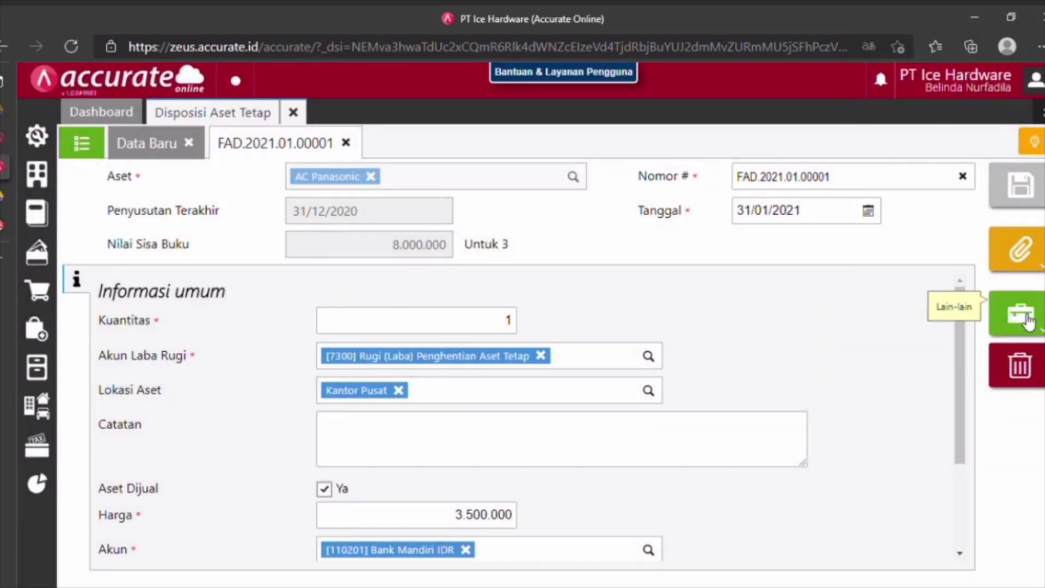
left_click(1027, 319)
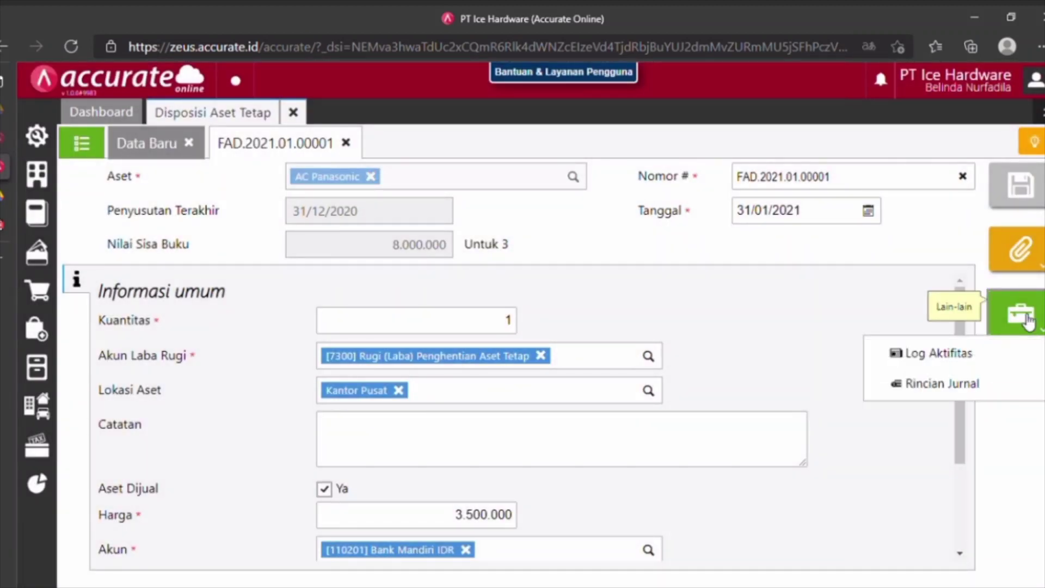
left_click(974, 385)
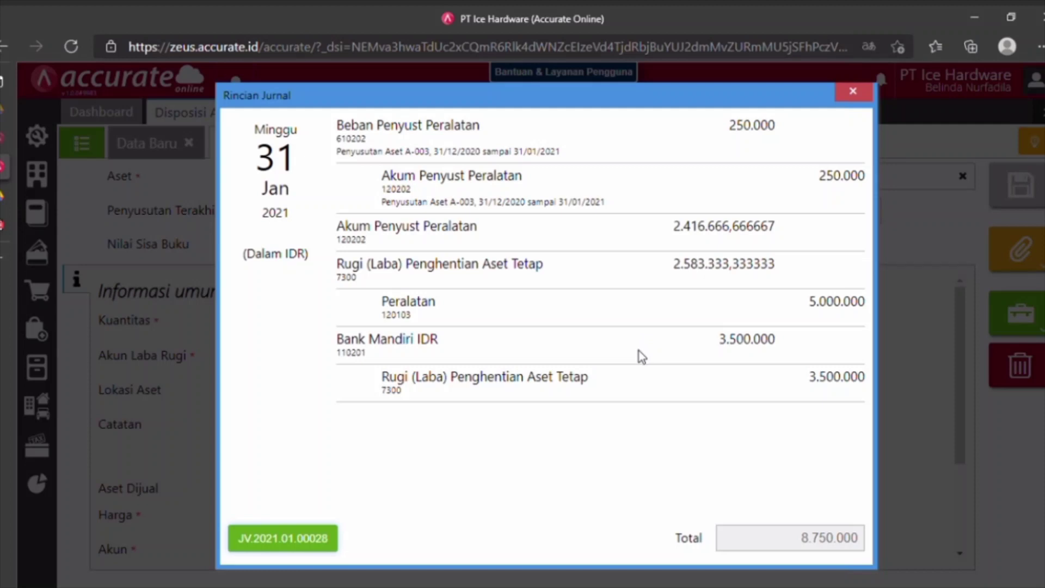
left_click(853, 92)
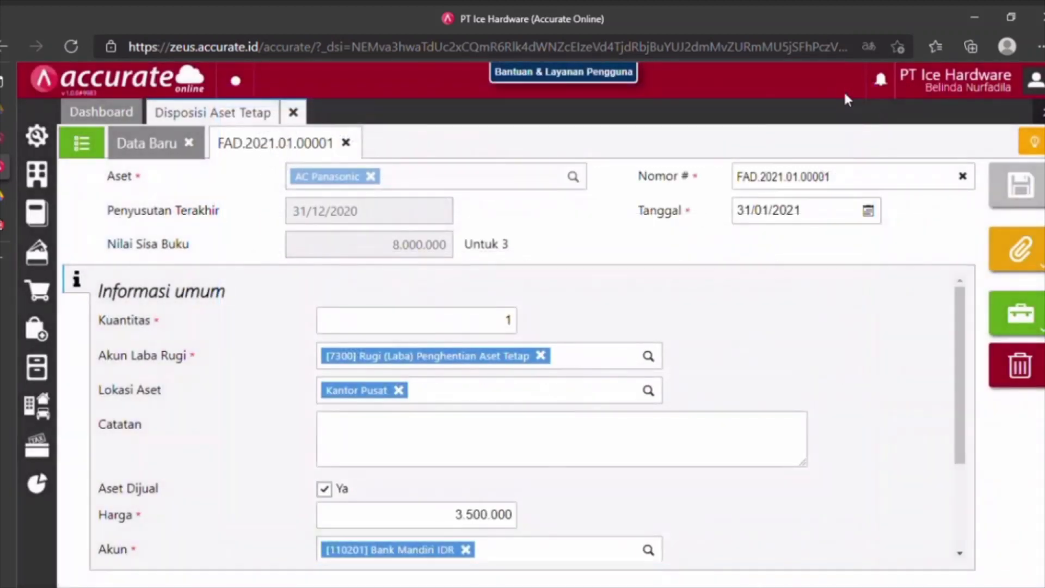
left_click(293, 112)
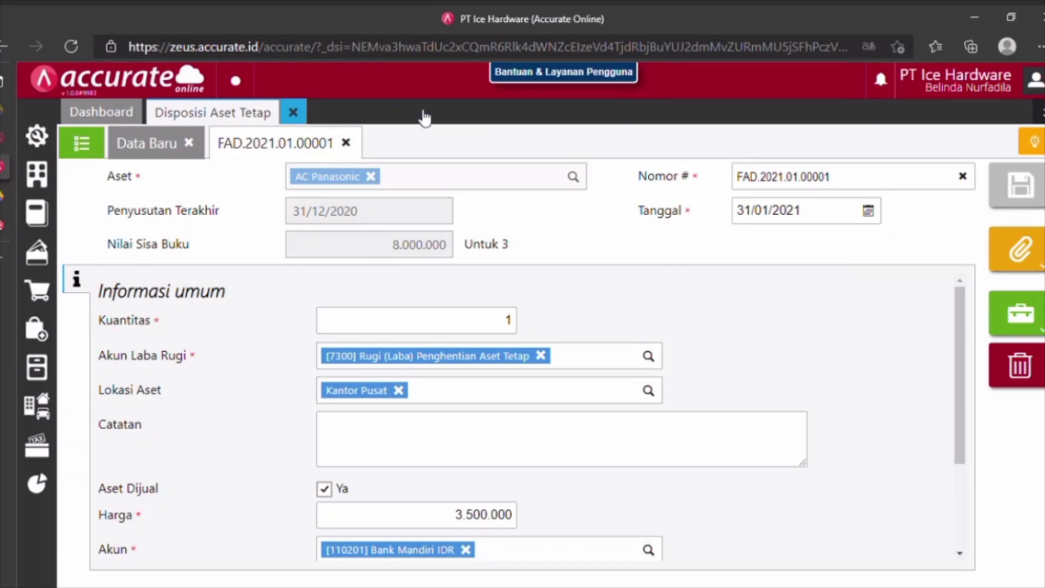